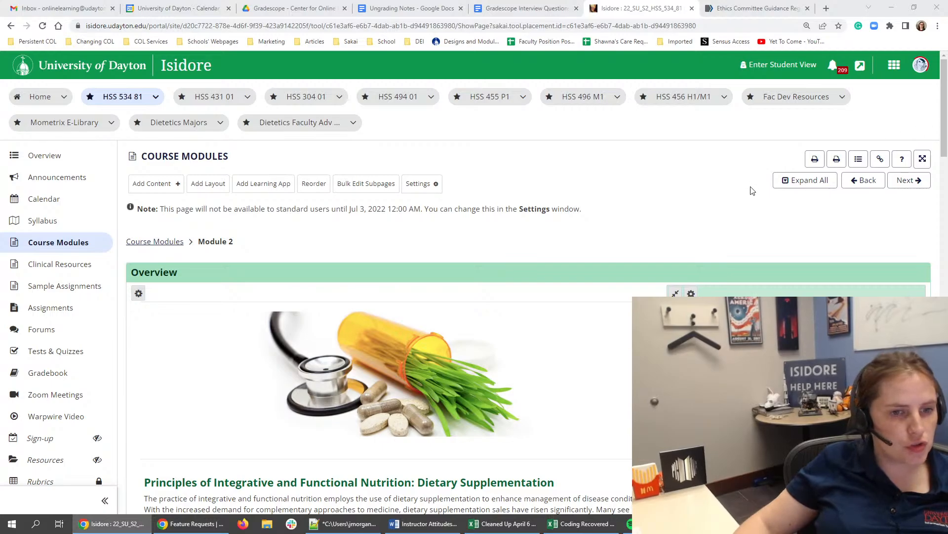
# - Examine the Module 2 page's overview, learning outcomes, module instructions and weekly task checklists
pyautogui.scroll(-6, 750, 187)
pyautogui.scroll(-17, 750, 188)
pyautogui.scroll(11, 540, 214)
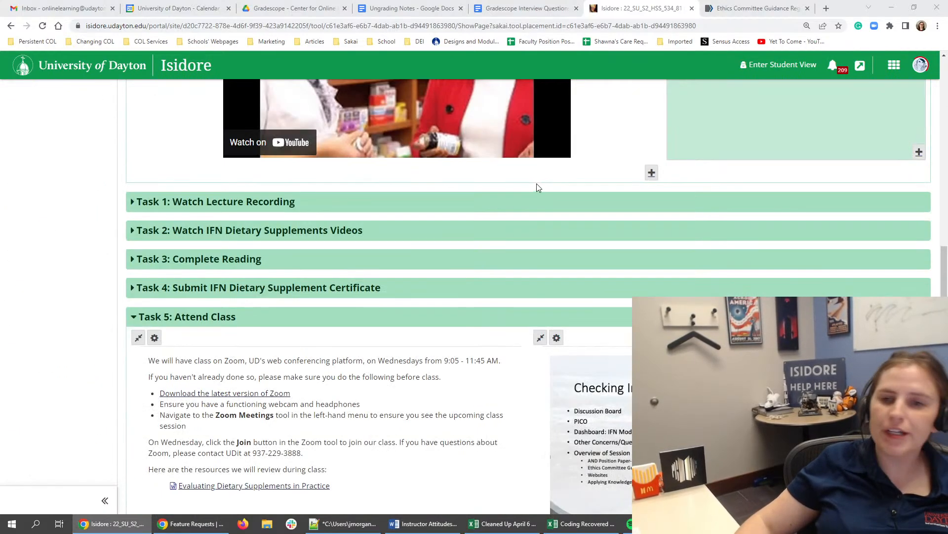
pyautogui.moveTo(766, 218)
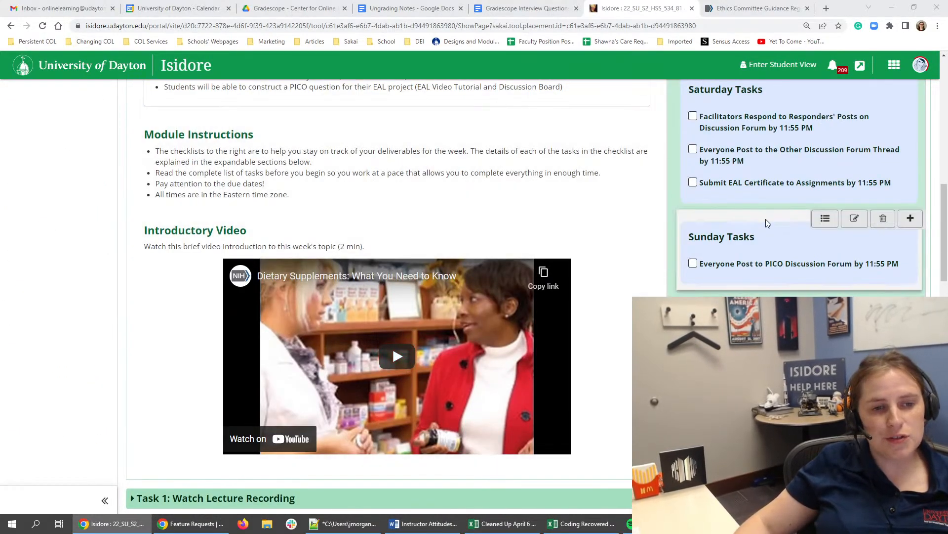
pyautogui.scroll(12, 792, 255)
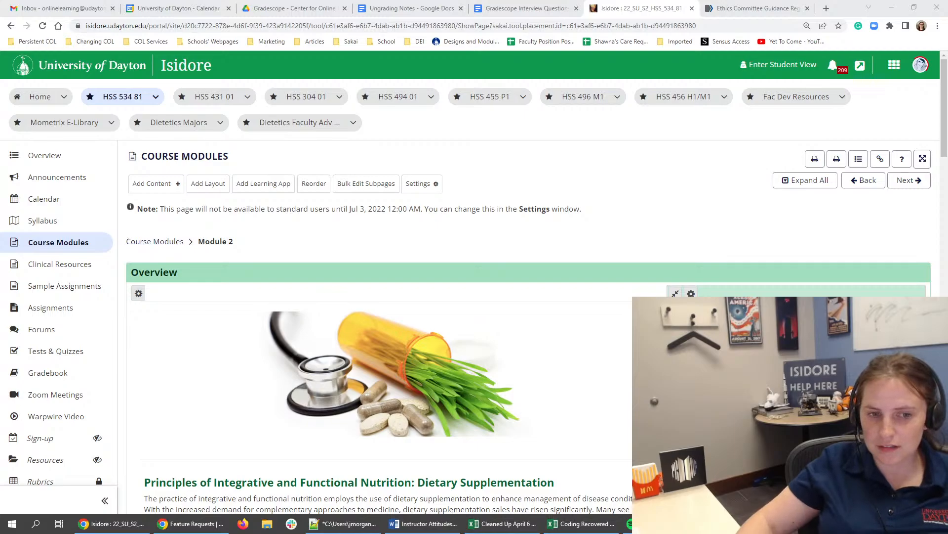
pyautogui.scroll(-5, 525, 143)
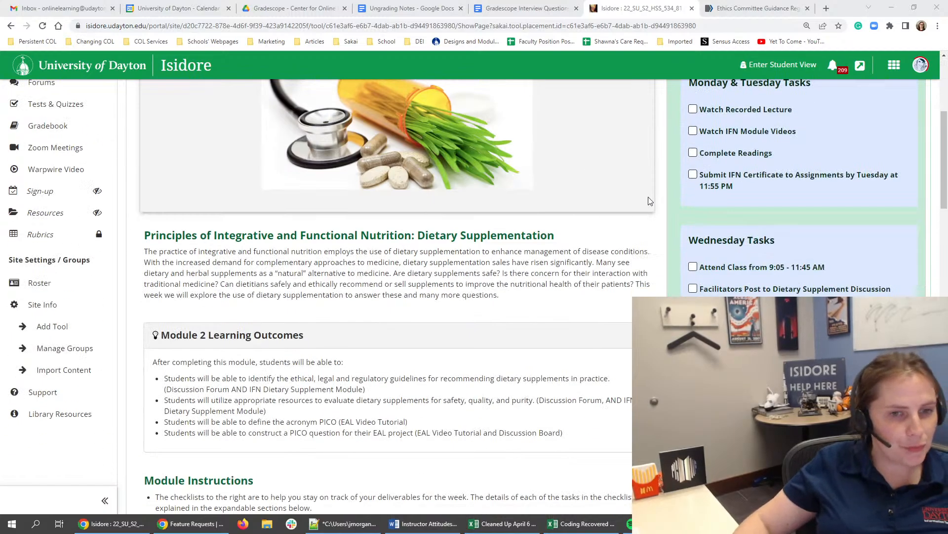
pyautogui.scroll(-2, 650, 201)
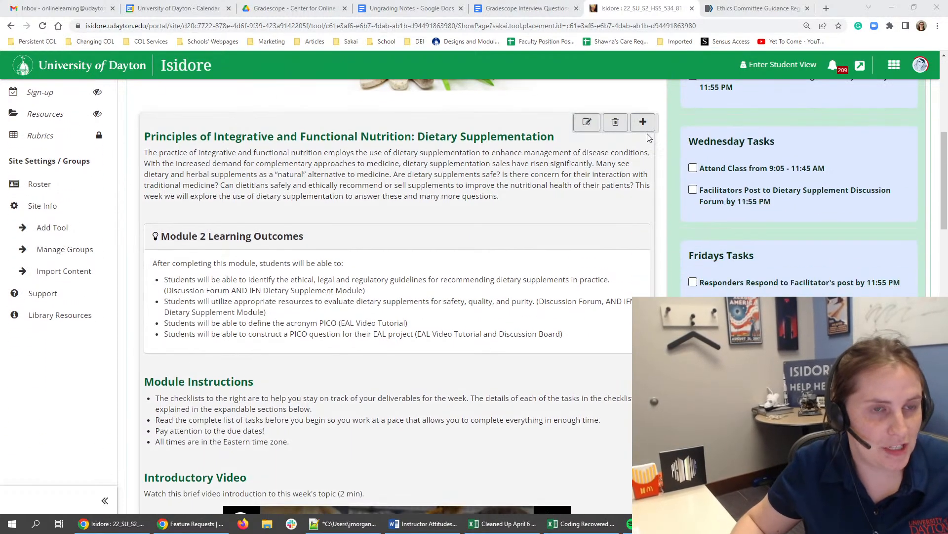
pyautogui.scroll(3, 657, 141)
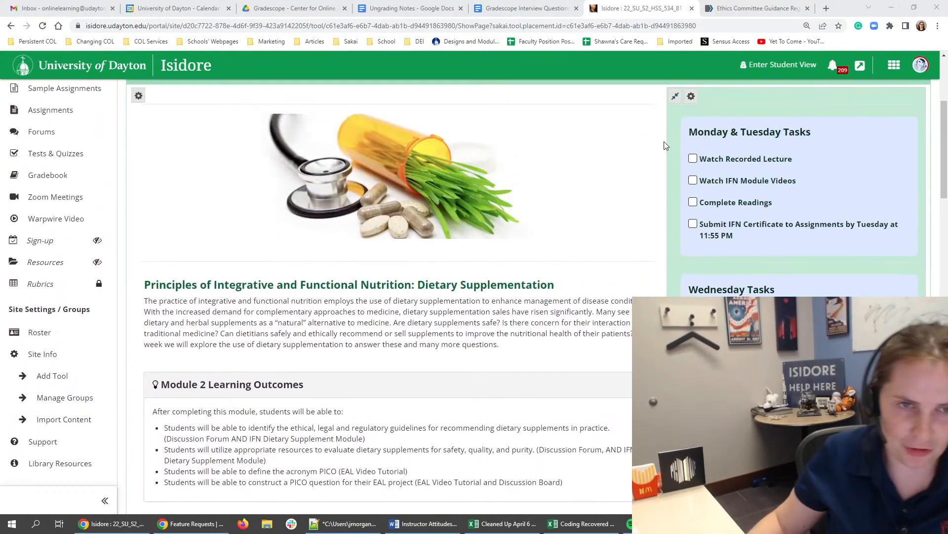
pyautogui.scroll(4, 664, 148)
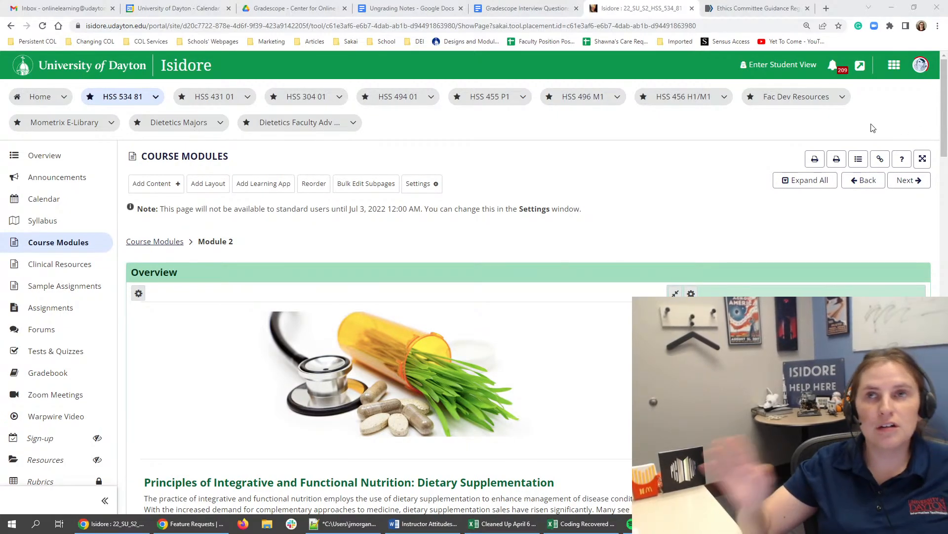
# - Examine how Module 2's checklists lead into its task sections, including Task 5: Attend Class and Task 6: Discussion
pyautogui.scroll(-6, 872, 130)
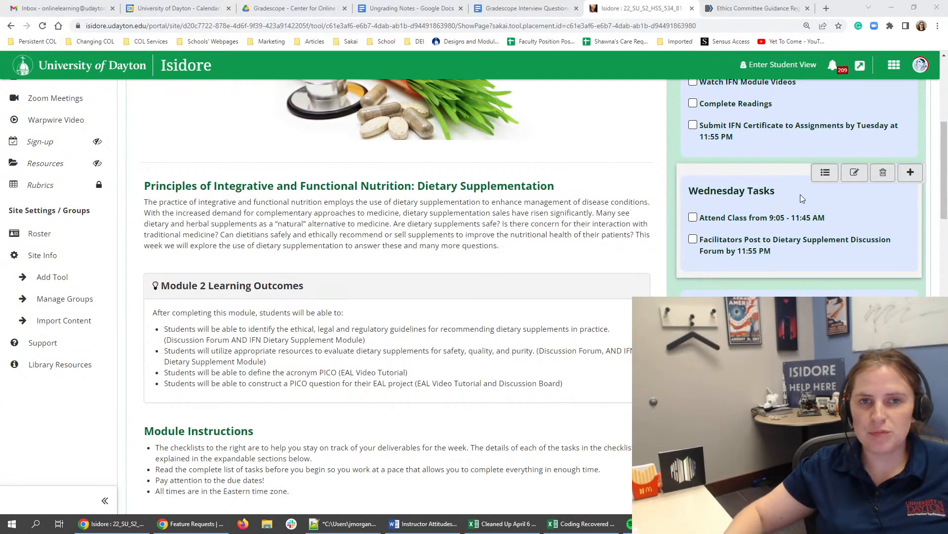
pyautogui.scroll(-10, 607, 281)
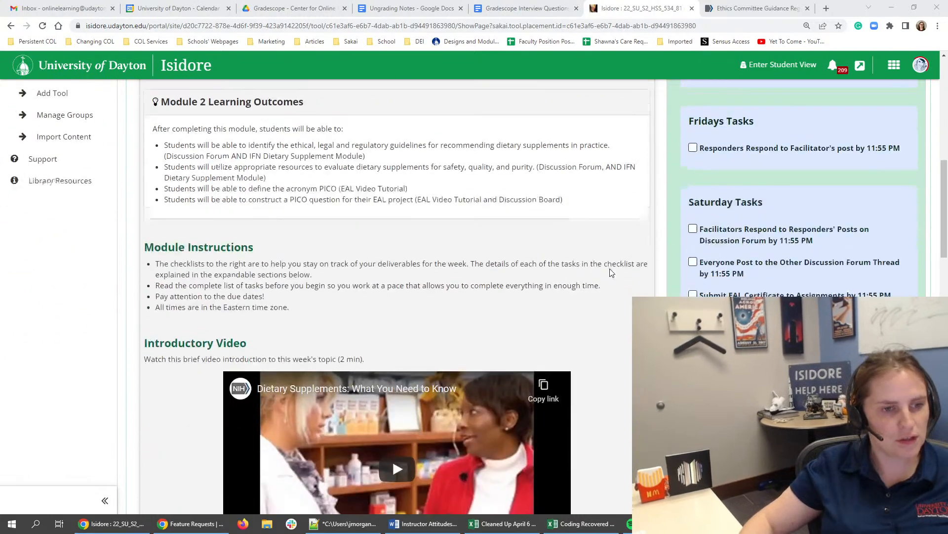
pyautogui.scroll(-2, 353, 431)
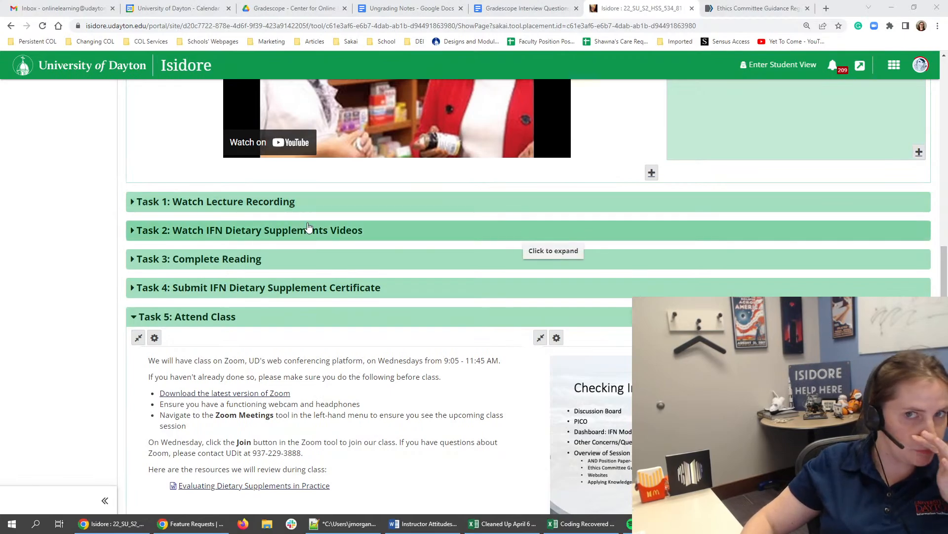
pyautogui.scroll(-4, 277, 312)
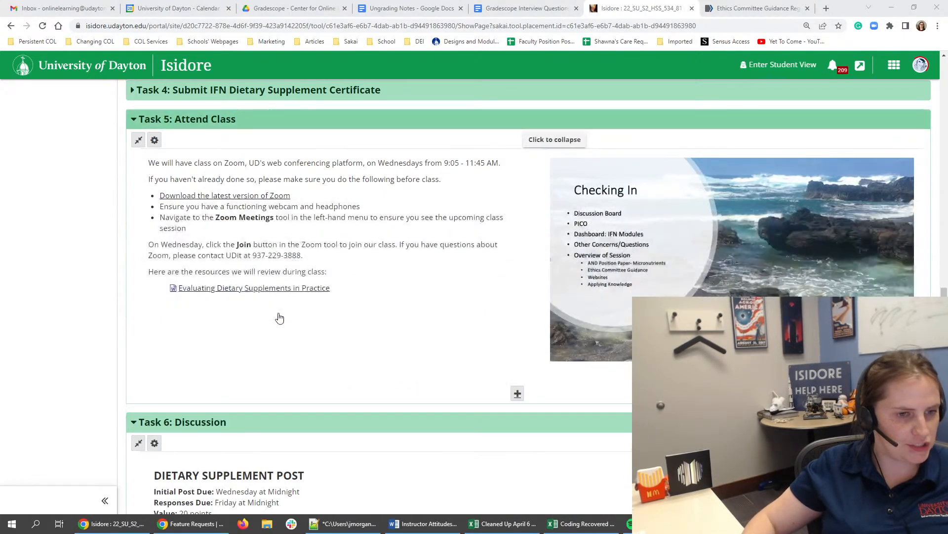
pyautogui.scroll(-3, 229, 311)
pyautogui.scroll(2, 224, 293)
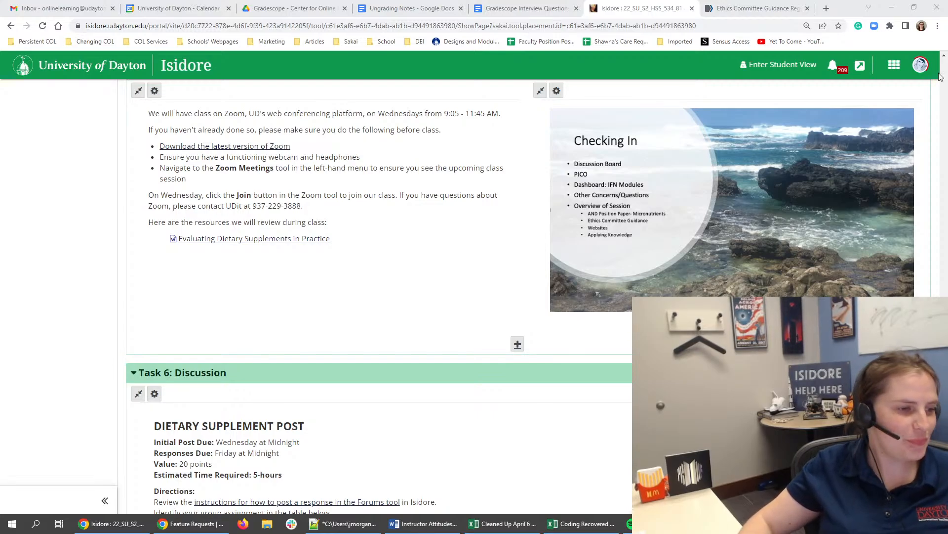
pyautogui.scroll(-1, 532, 172)
pyautogui.scroll(-1, 532, 172)
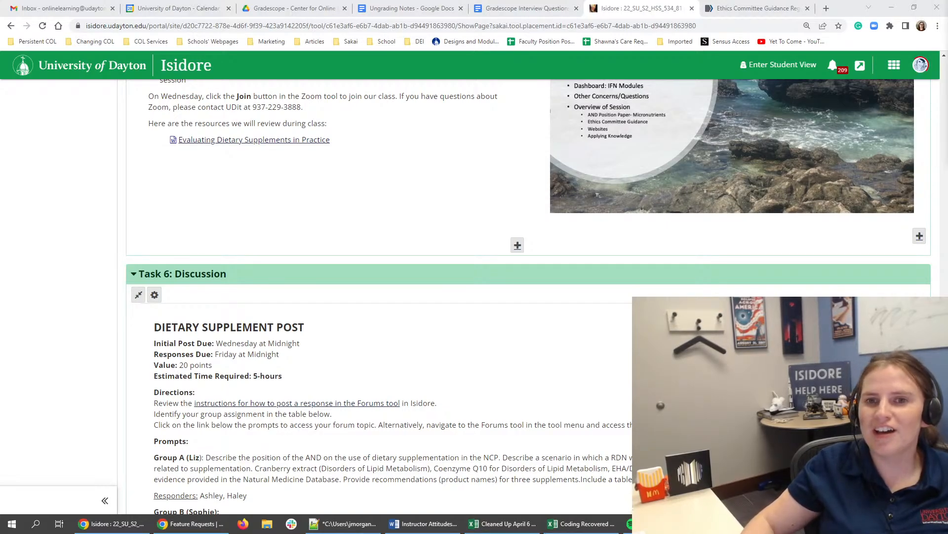
# - Bring the Firefox window onto this screen, maximize it, and look through its version of the Module 2 page
pyautogui.moveTo(947, 49); pyautogui.dragTo(531, 122)
pyautogui.moveTo(652, 261); pyautogui.dragTo(856, 419)
pyautogui.doubleClick(648, 111)
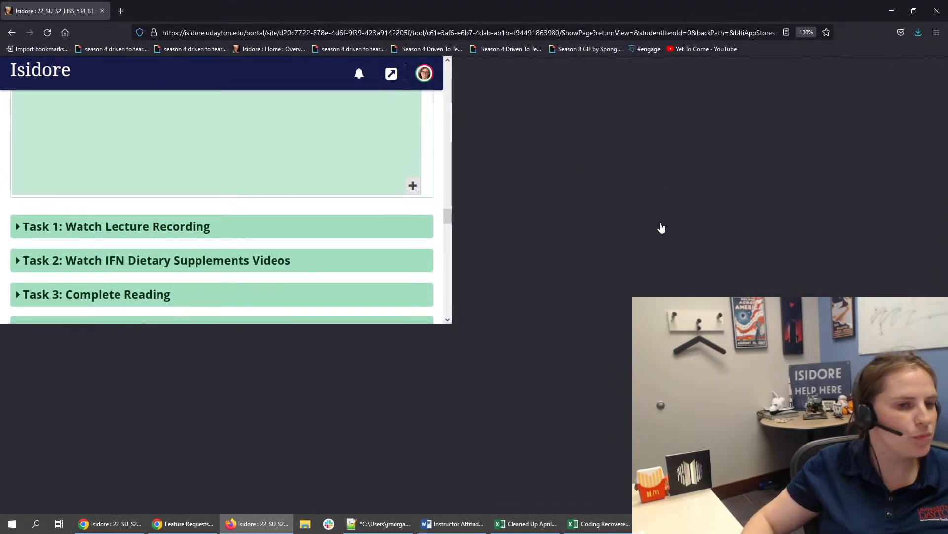
pyautogui.scroll(-2, 615, 251)
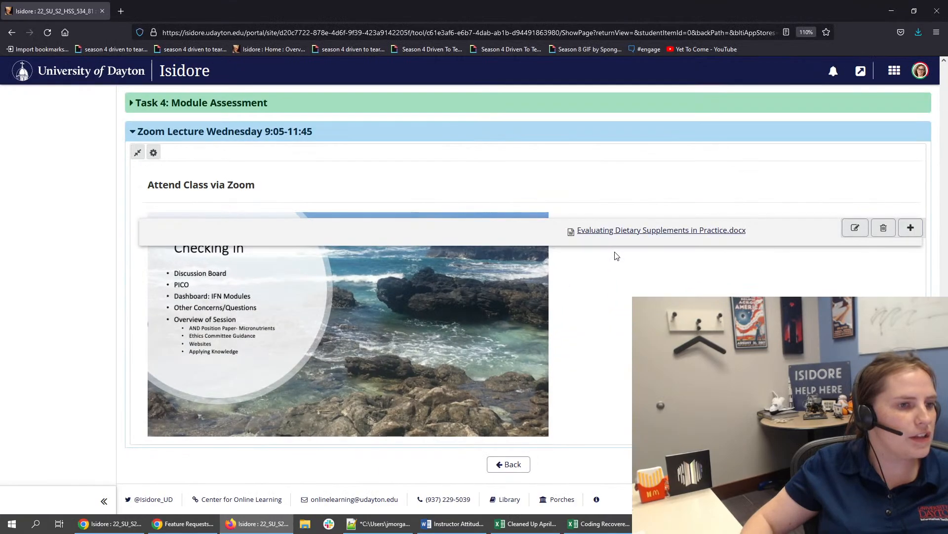
pyautogui.scroll(10, 224, 219)
pyautogui.scroll(15, 225, 221)
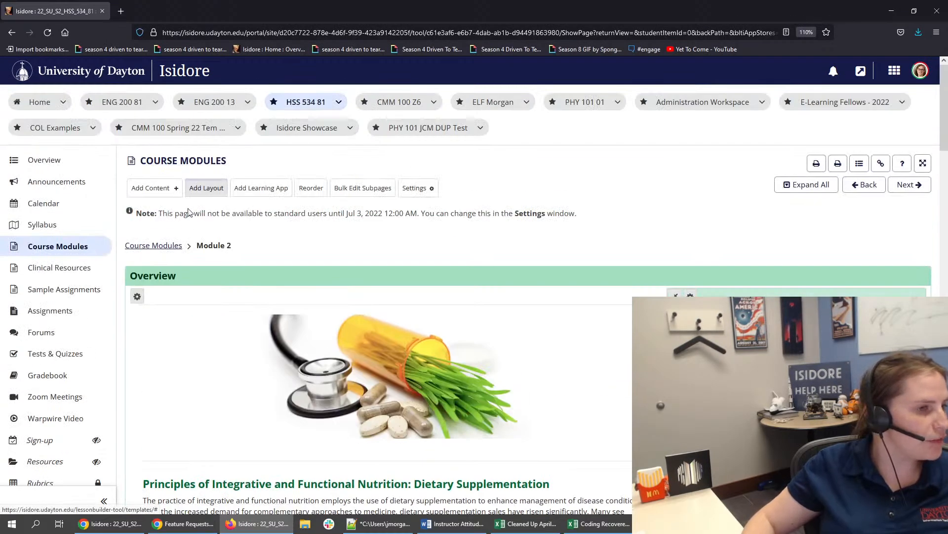
# - Open Module 1 from the Course Modules page, agreeing to leave the page, and examine its learning outcomes and task sections
pyautogui.click(159, 246)
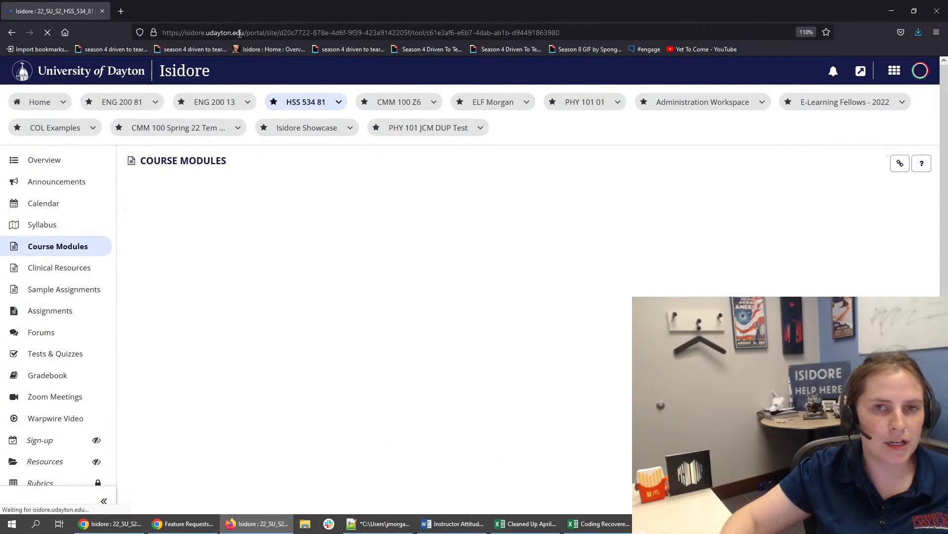
pyautogui.scroll(-5, 200, 129)
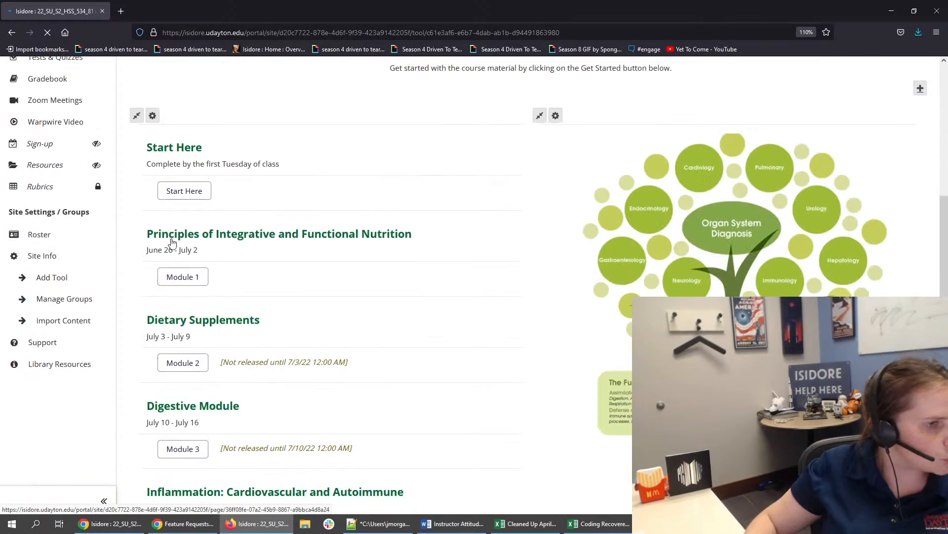
pyautogui.click(173, 283)
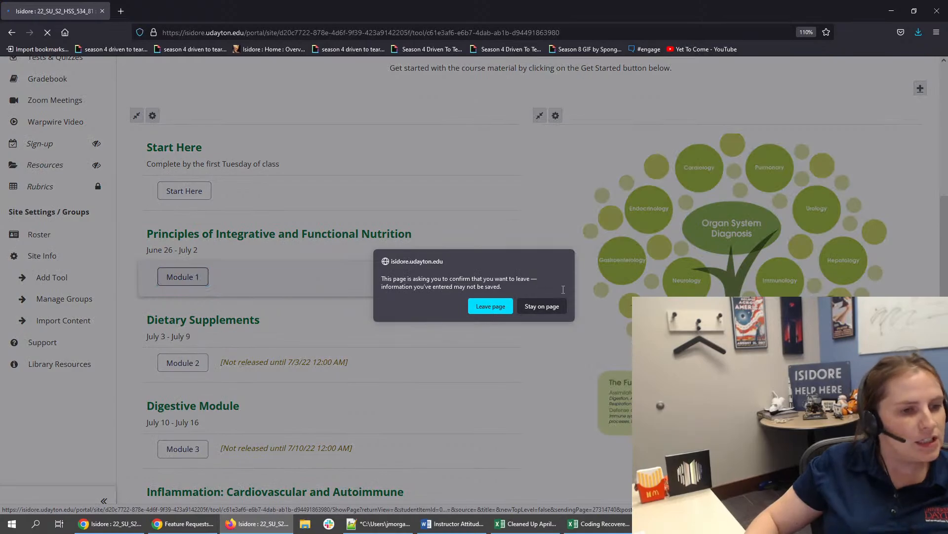
pyautogui.click(491, 306)
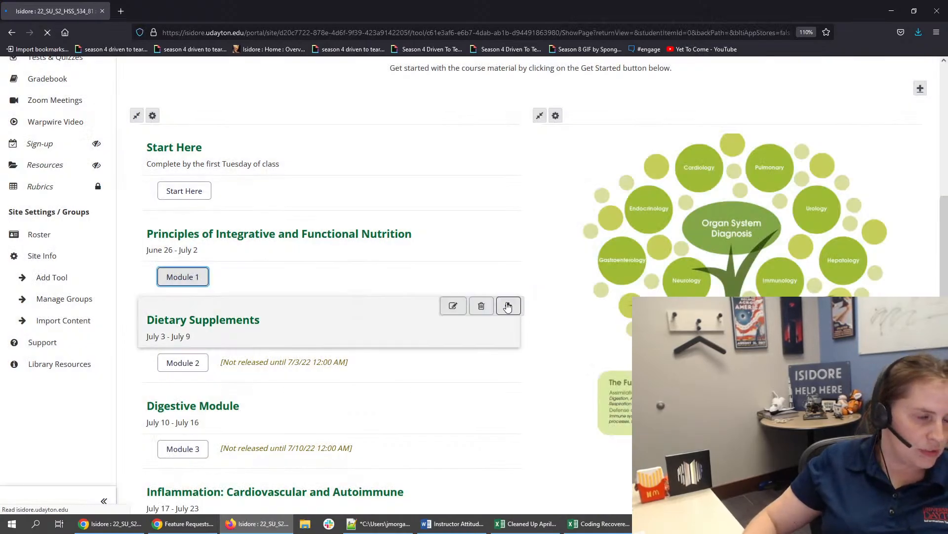
pyautogui.scroll(-7, 508, 306)
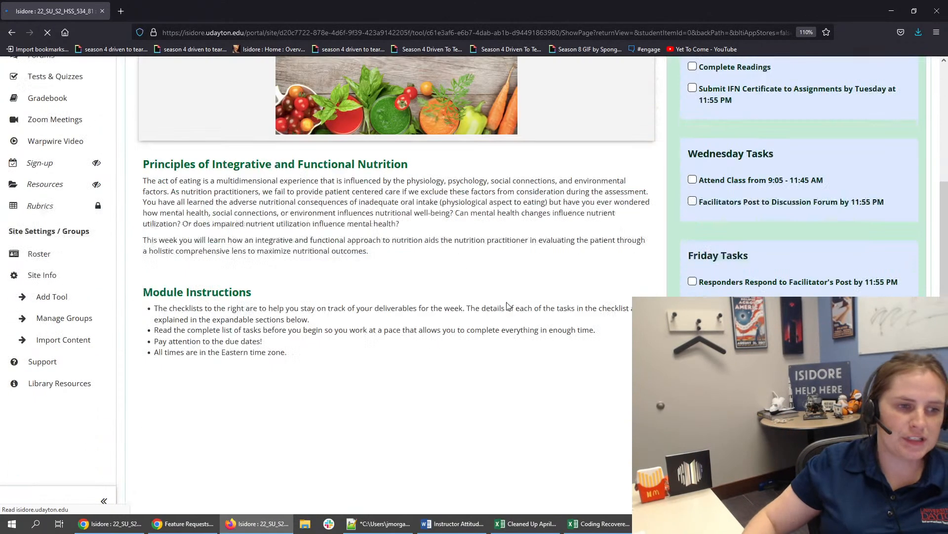
pyautogui.scroll(-4, 559, 304)
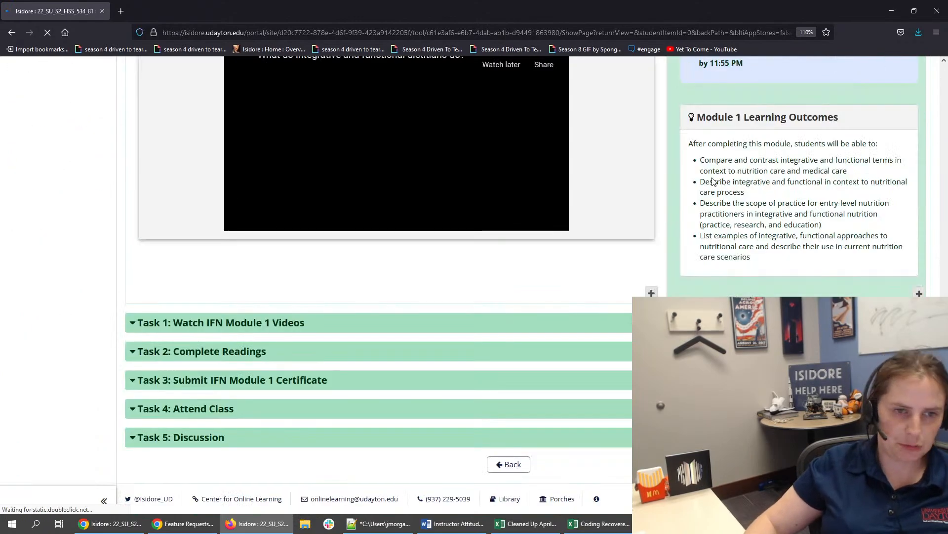
pyautogui.scroll(5, 645, 229)
pyautogui.scroll(-5, 647, 232)
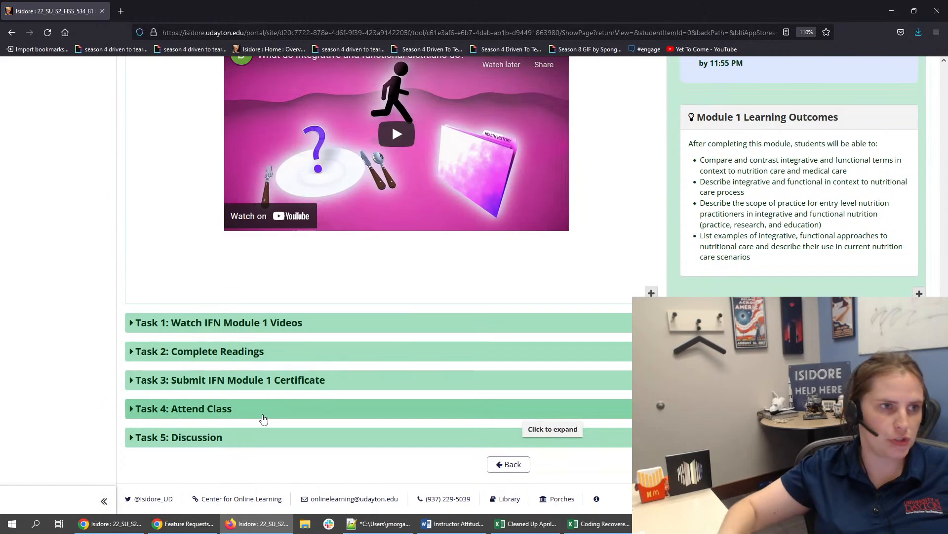
# - Move the Firefox window off this screen and read Task 6: Discussion in Chrome's Module 2 page
pyautogui.doubleClick(221, 11)
pyautogui.moveTo(559, 92); pyautogui.dragTo(947, 131)
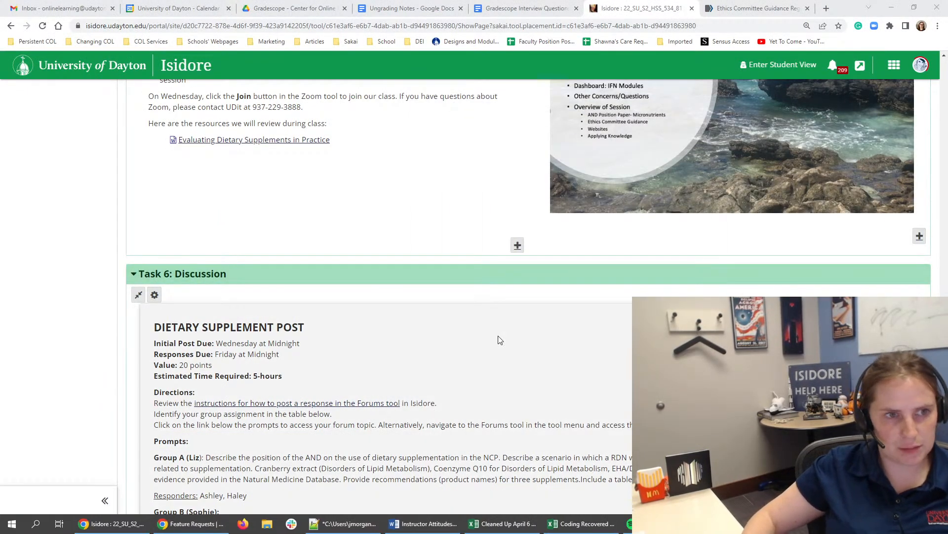
pyautogui.scroll(5, 529, 317)
pyautogui.scroll(-6, 528, 316)
pyautogui.scroll(-5, 529, 316)
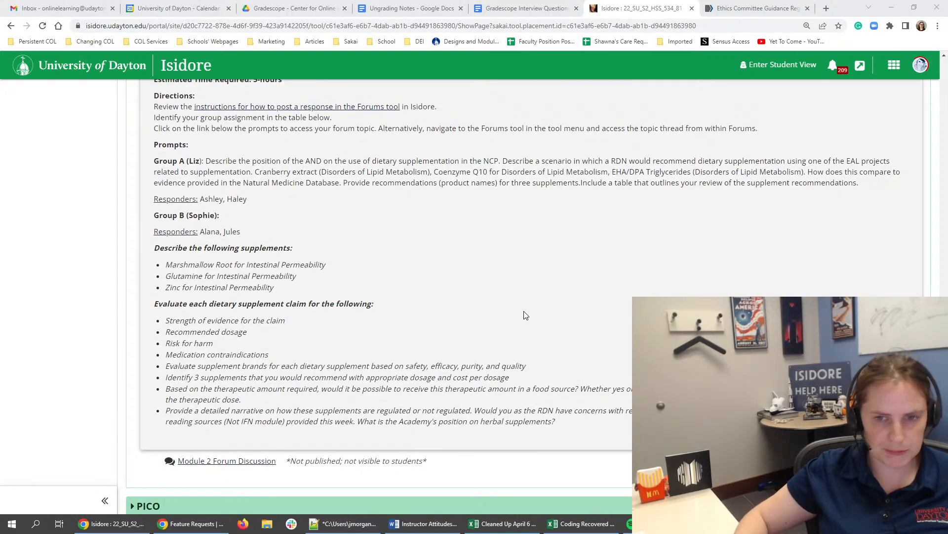
pyautogui.scroll(5, 529, 296)
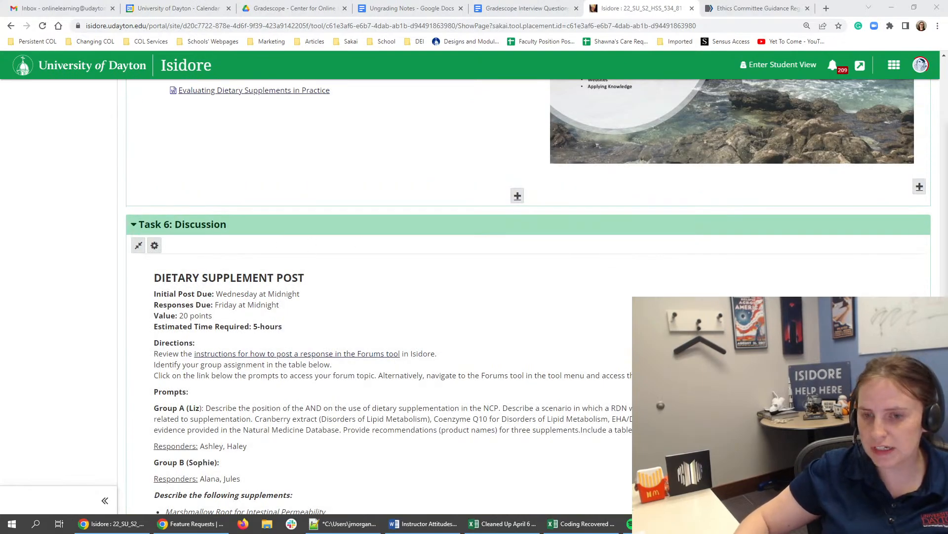
# - Bring the Firefox window back maximized and examine Module 1's expanded Task 5: Discussion, covering due dates, group prompts and participation instructions
pyautogui.moveTo(947, 141); pyautogui.dragTo(761, 124)
pyautogui.doubleClick(761, 123)
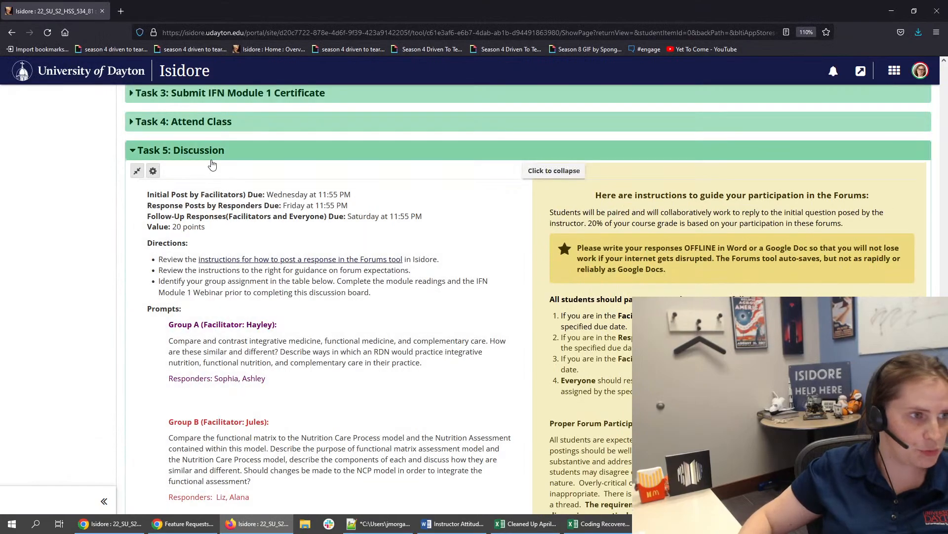
pyautogui.scroll(-4, 121, 241)
pyautogui.scroll(2, 121, 241)
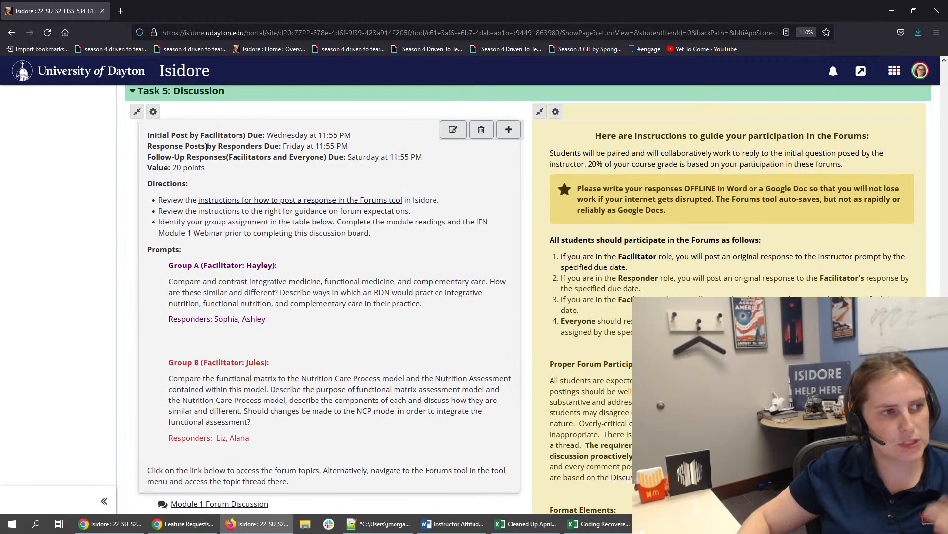
pyautogui.moveTo(180, 134); pyautogui.dragTo(368, 149)
pyautogui.click(388, 152)
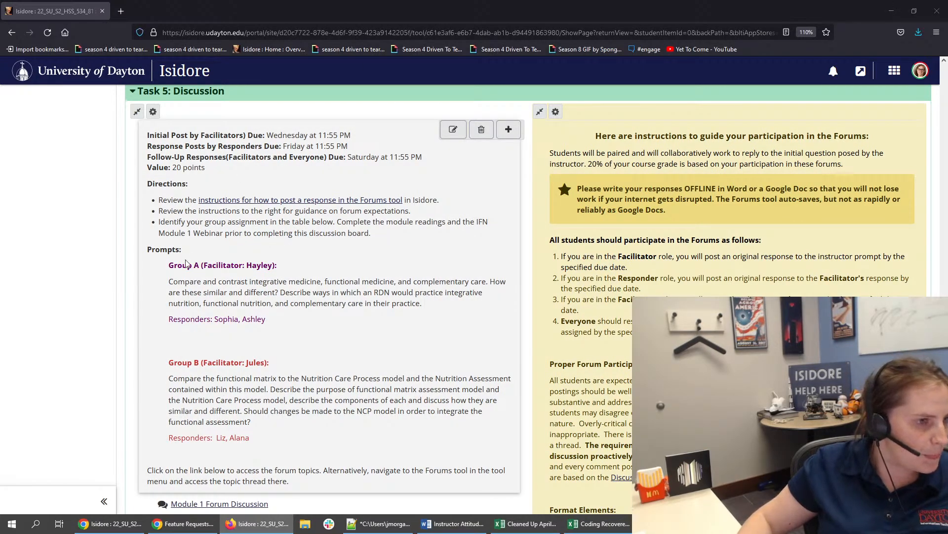
pyautogui.moveTo(155, 249); pyautogui.dragTo(282, 331)
pyautogui.click(282, 331)
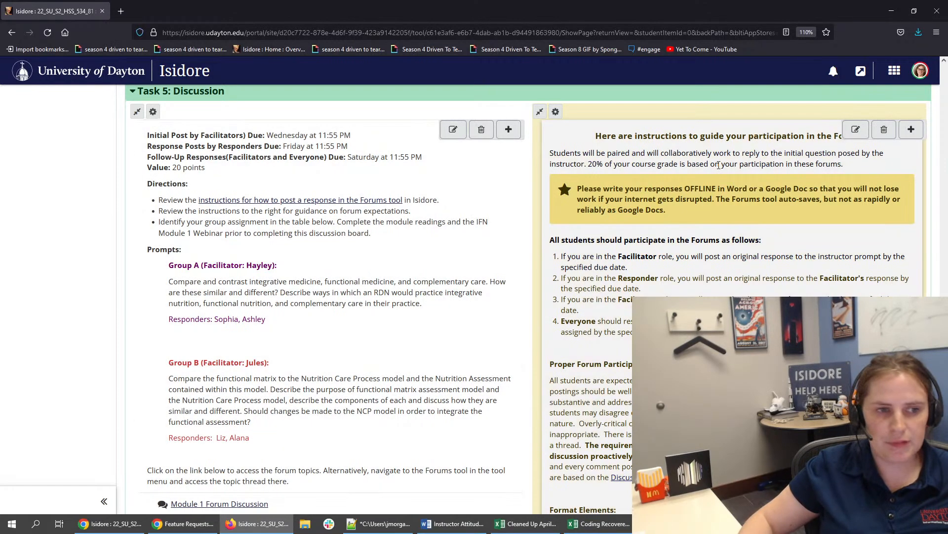
pyautogui.scroll(-6, 668, 230)
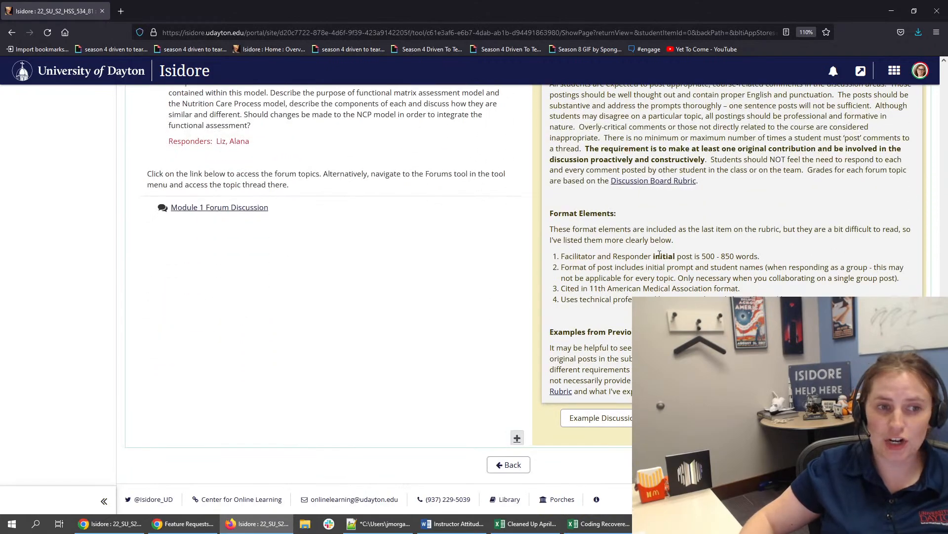
pyautogui.scroll(7, 644, 269)
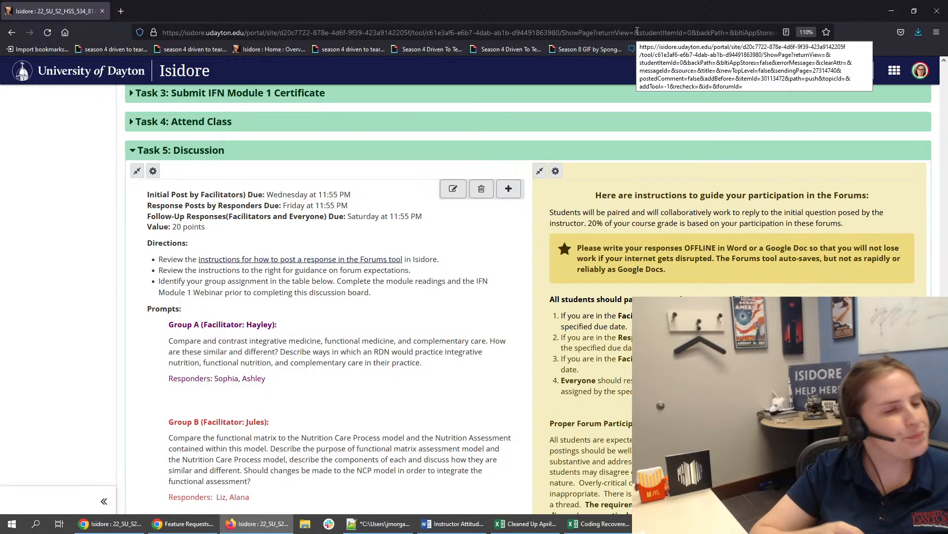
# - Move the Firefox window away again and highlight the Group A prompt text in Module 2's Task 6: Discussion
pyautogui.doubleClick(481, 22)
pyautogui.moveTo(613, 122); pyautogui.dragTo(947, 129)
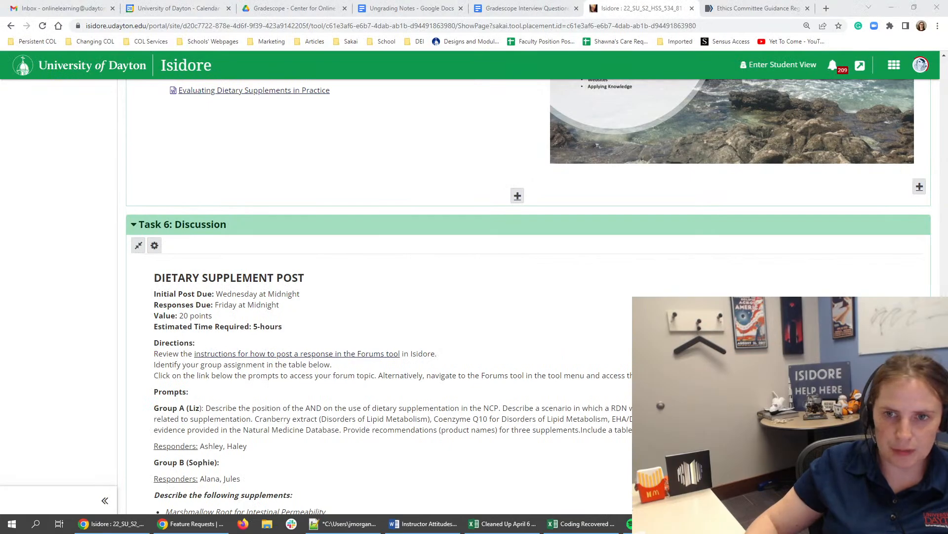
pyautogui.scroll(-2, 94, 388)
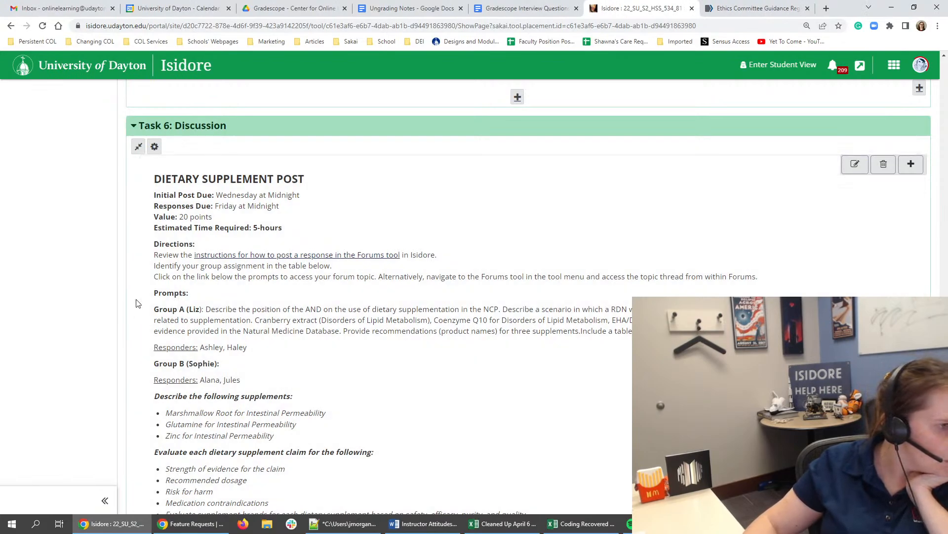
pyautogui.moveTo(153, 310); pyautogui.dragTo(265, 336)
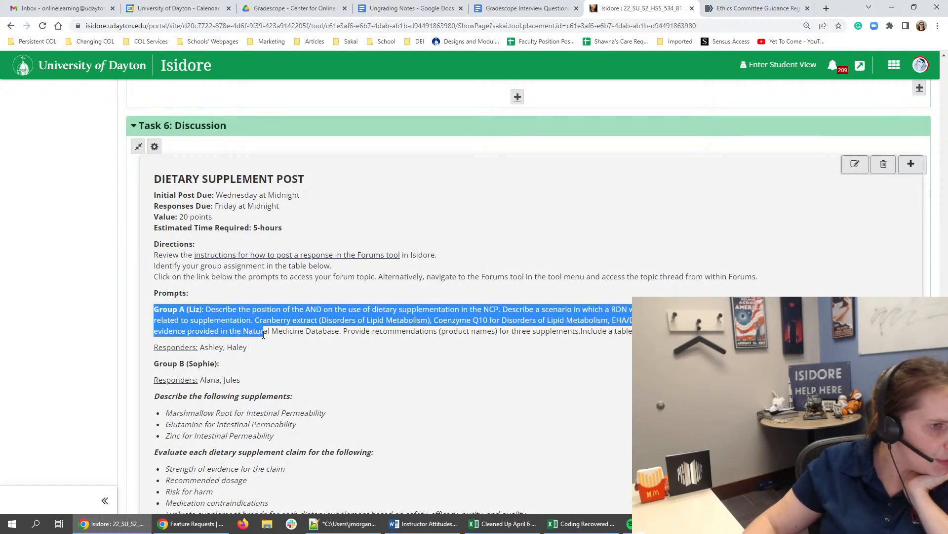
# - Read the prompts in Module 2's Task 6: Discussion, covering the Group A prompt, the Group B supplement list and the evaluation criteria
pyautogui.click(263, 333)
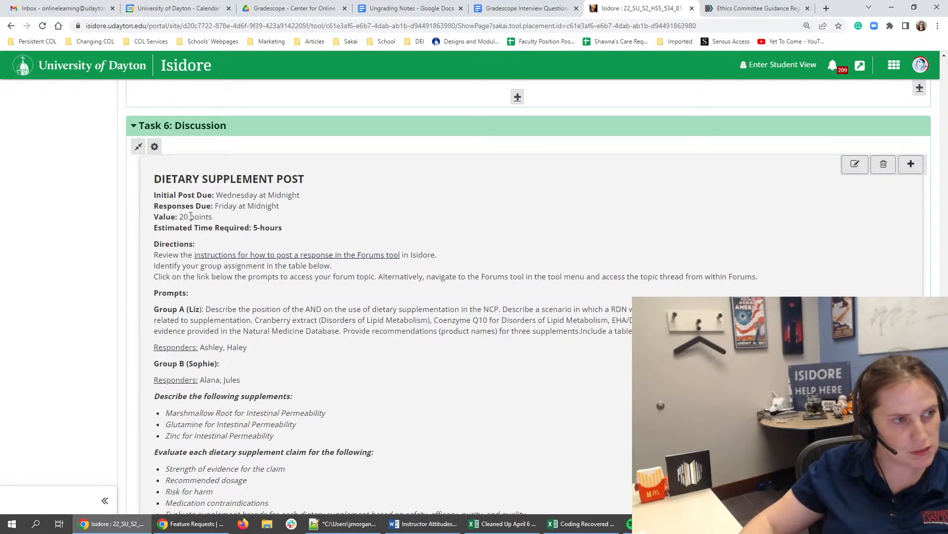
pyautogui.scroll(-2, 200, 253)
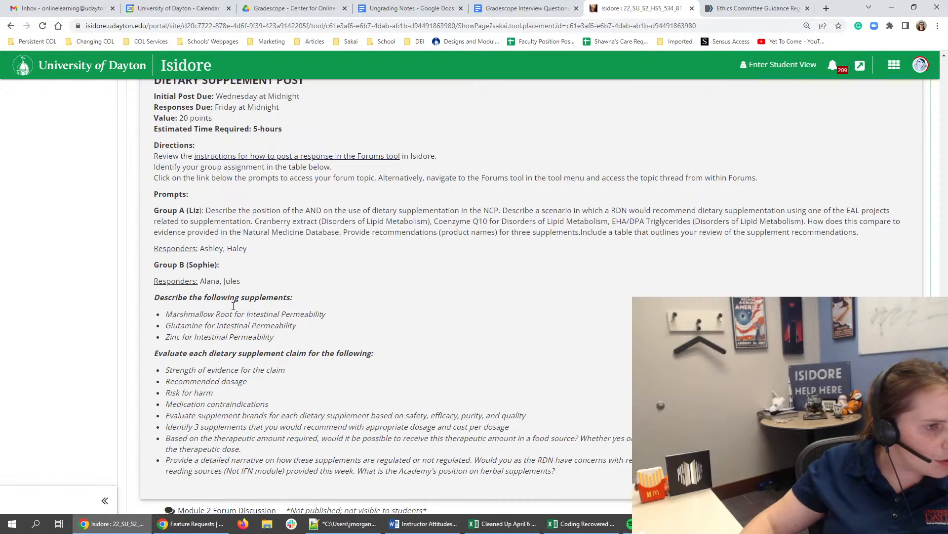
pyautogui.moveTo(230, 298); pyautogui.dragTo(289, 345)
pyautogui.click(289, 344)
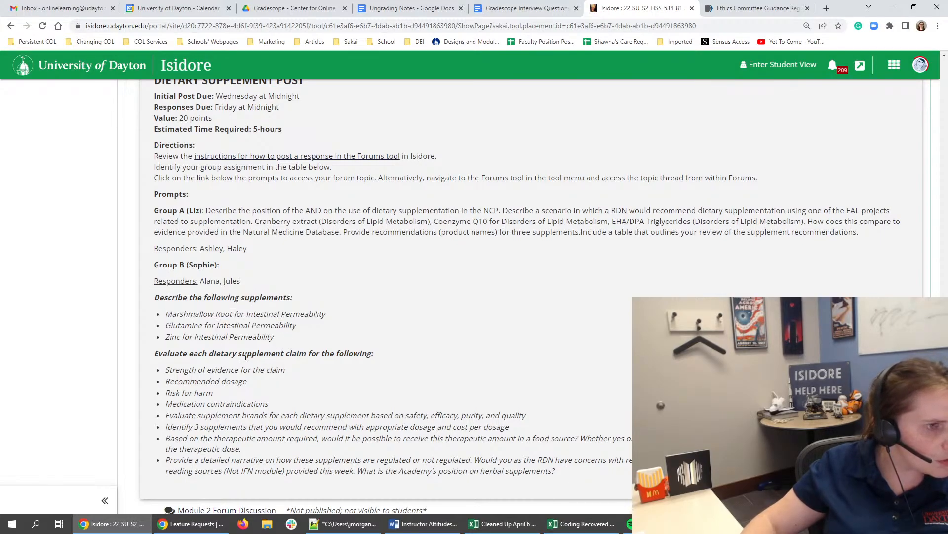
pyautogui.moveTo(235, 210); pyautogui.dragTo(867, 229)
pyautogui.click(200, 285)
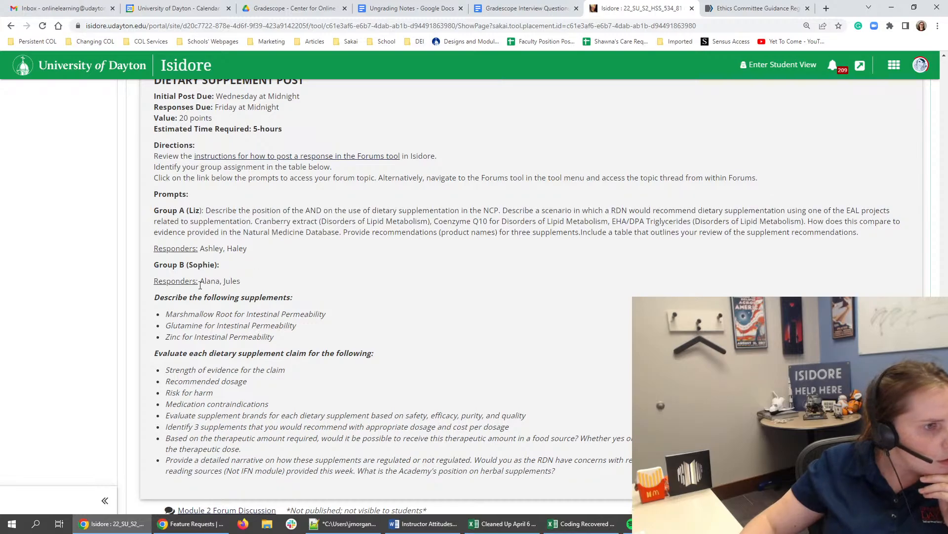
pyautogui.moveTo(177, 297); pyautogui.dragTo(333, 426)
pyautogui.click(332, 406)
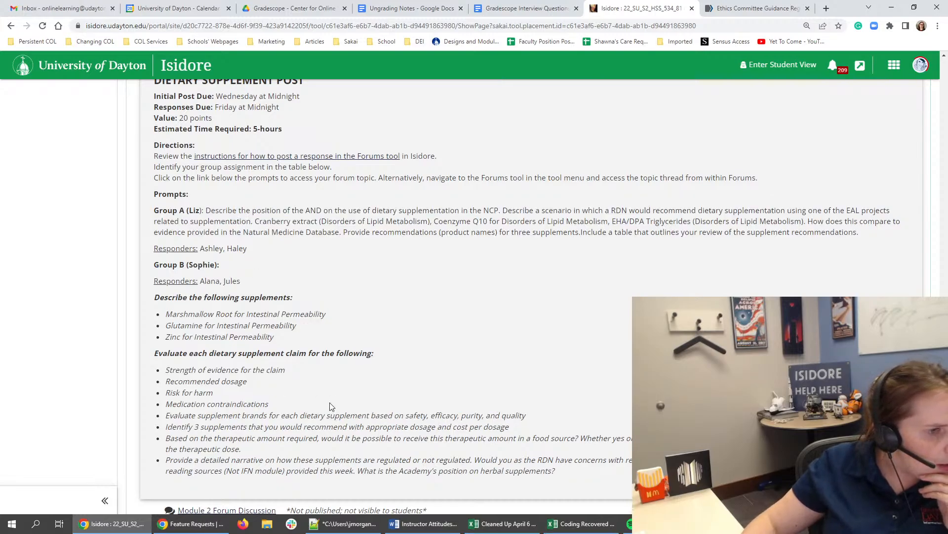
pyautogui.scroll(-1, 306, 359)
pyautogui.moveTo(310, 318); pyautogui.dragTo(347, 418)
pyautogui.tripleClick(210, 288)
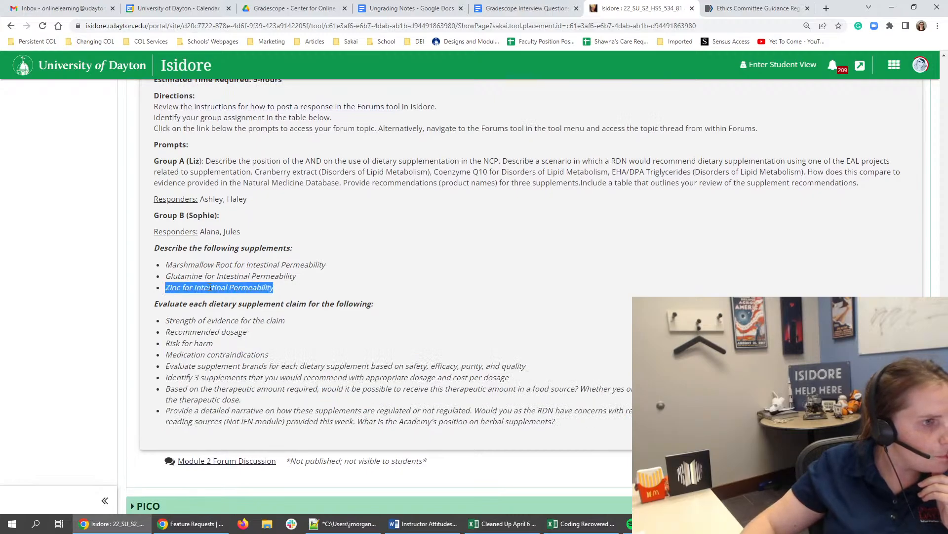
pyautogui.scroll(3, 210, 285)
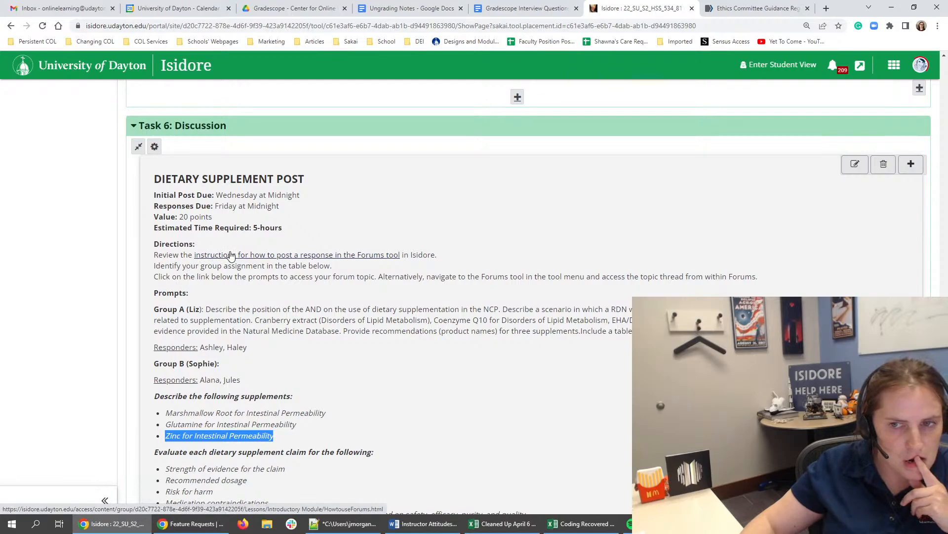
# - Add a column break to the Task 6: Discussion section of Module 2
pyautogui.scroll(-5, 513, 265)
pyautogui.click(925, 350)
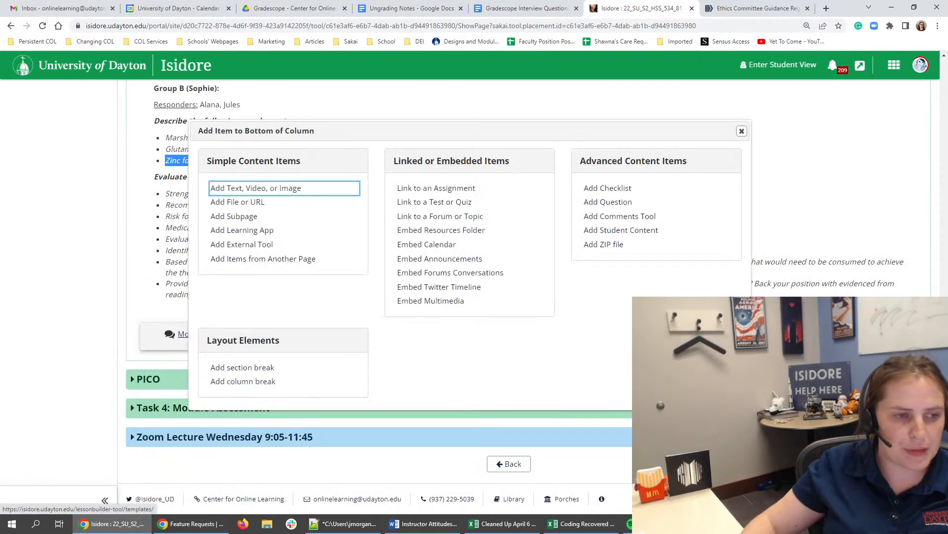
pyautogui.click(254, 384)
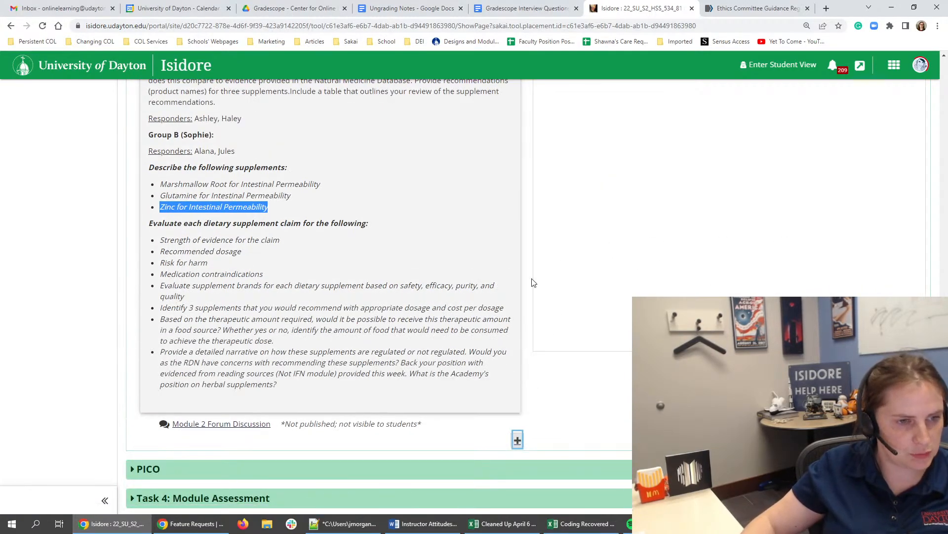
pyautogui.scroll(3, 419, 322)
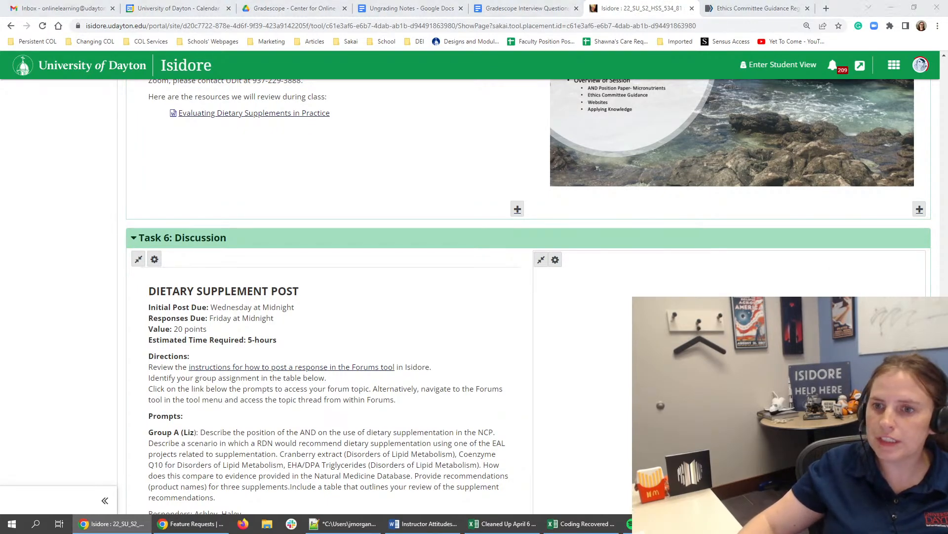
# - Bring the Firefox window back maximized and review the forum participation instructions in Module 1's Task 5: Discussion
pyautogui.moveTo(947, 149); pyautogui.dragTo(674, 149)
pyautogui.doubleClick(676, 149)
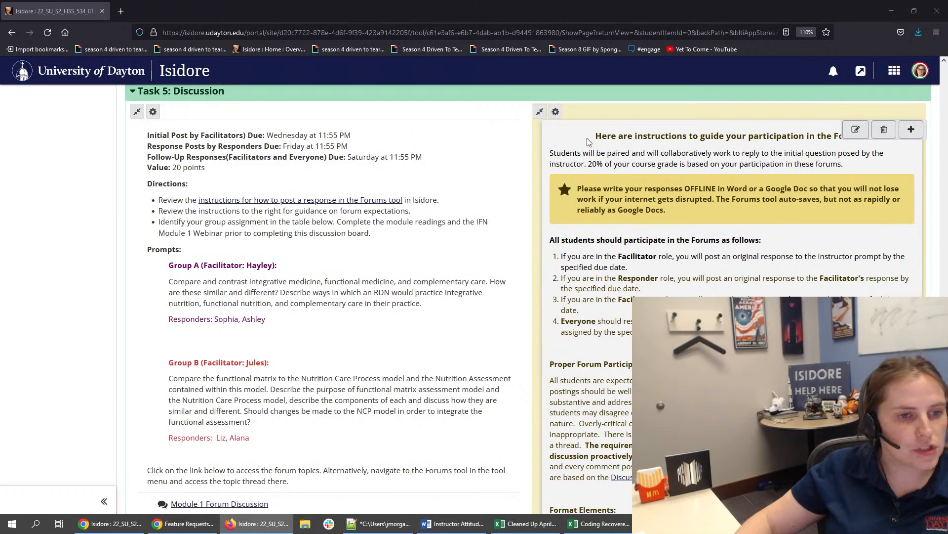
pyautogui.scroll(-5, 63, 295)
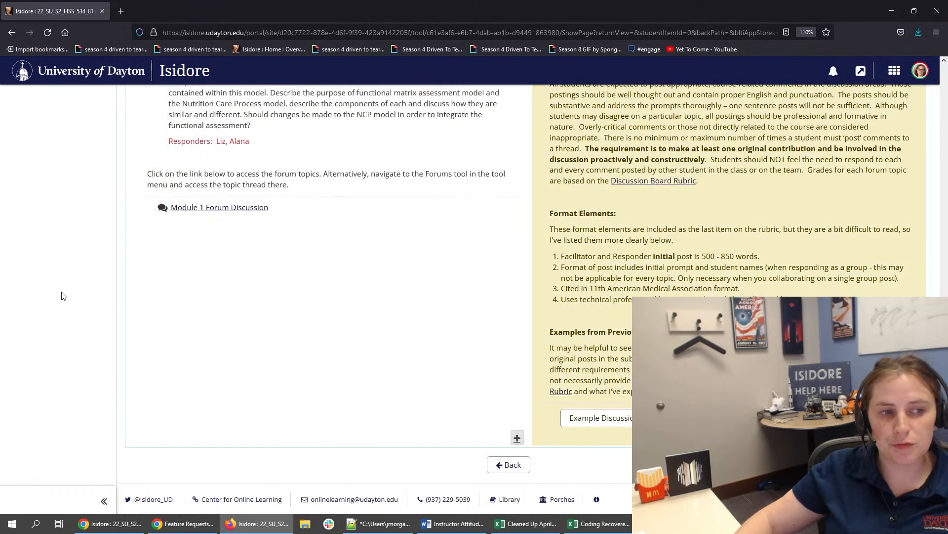
pyautogui.scroll(6, 63, 295)
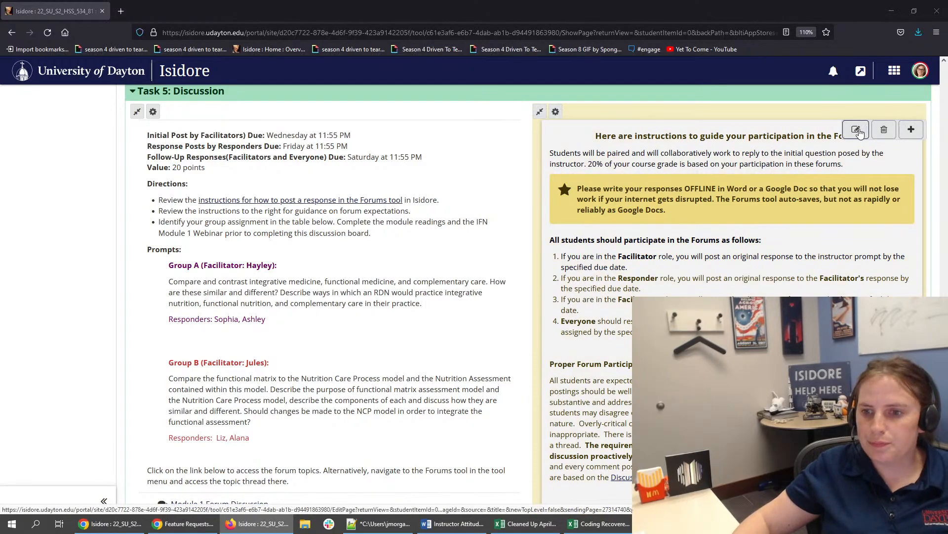
# - Copy the full HTML source of Module 1's participation instructions, cancel the edit and move the Firefox window off this screen
pyautogui.click(860, 133)
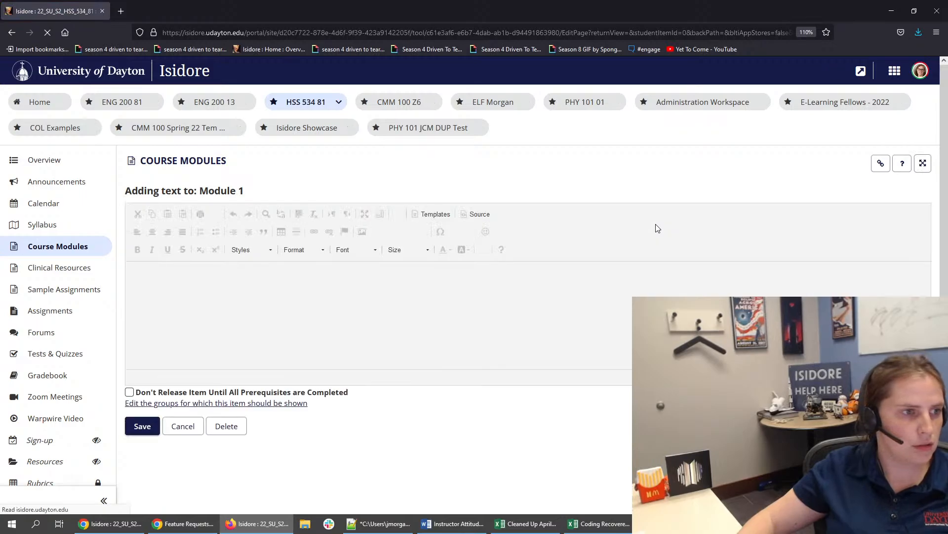
pyautogui.click(476, 213)
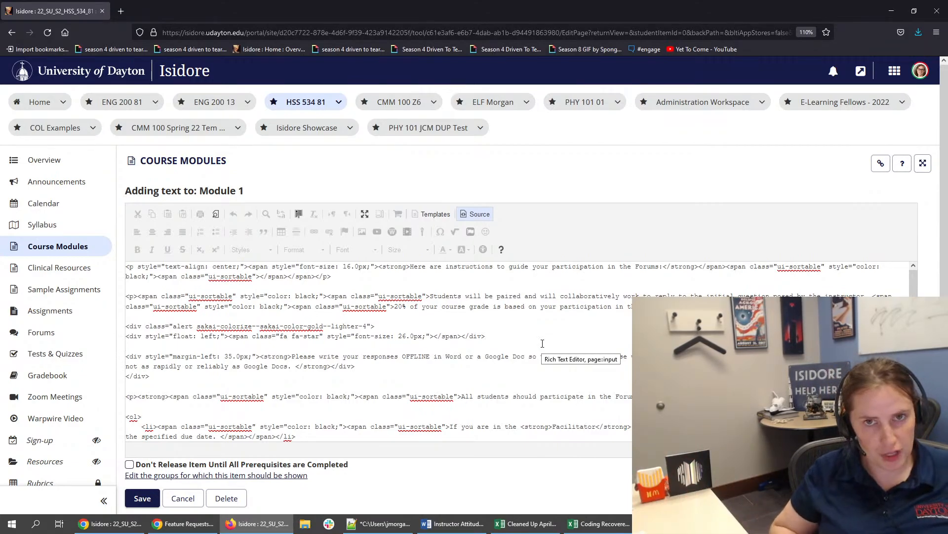
pyautogui.hotkey('ctrl', 'a')
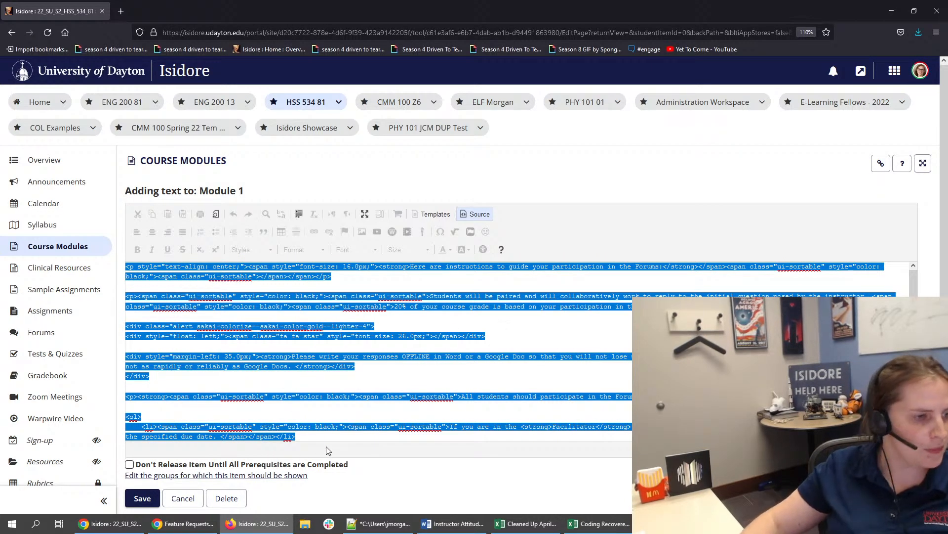
pyautogui.click(184, 498)
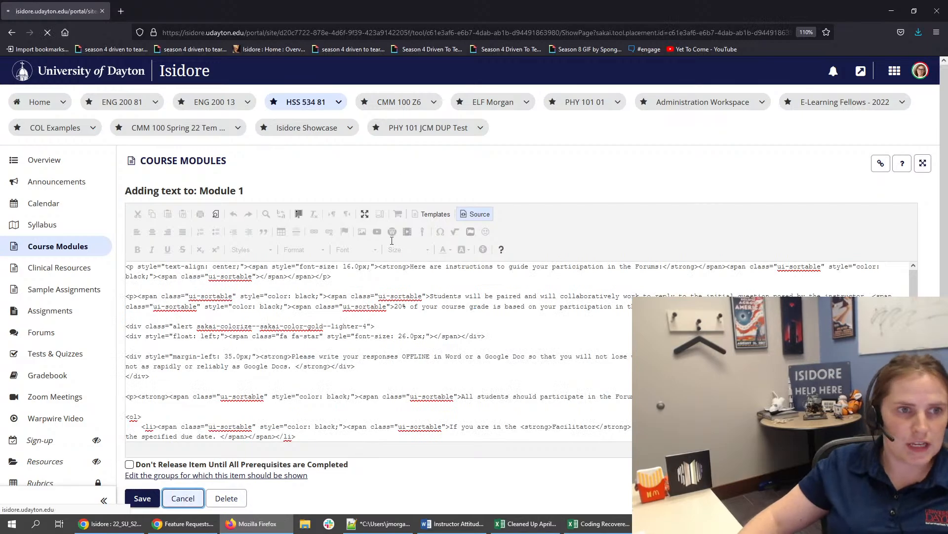
pyautogui.moveTo(737, 16); pyautogui.dragTo(947, 163)
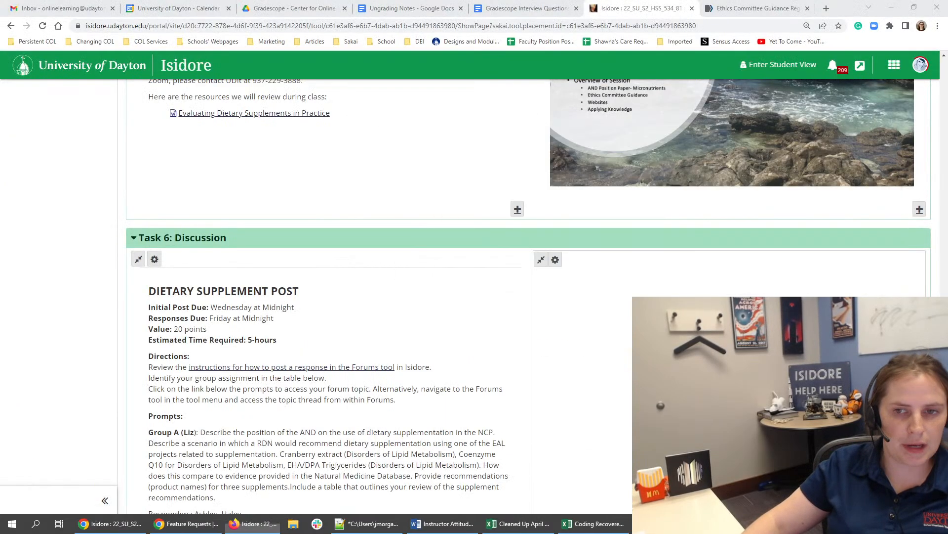
# - Add a text item to the empty second column of Task 6: Discussion and show its HTML source
pyautogui.scroll(-9, 613, 296)
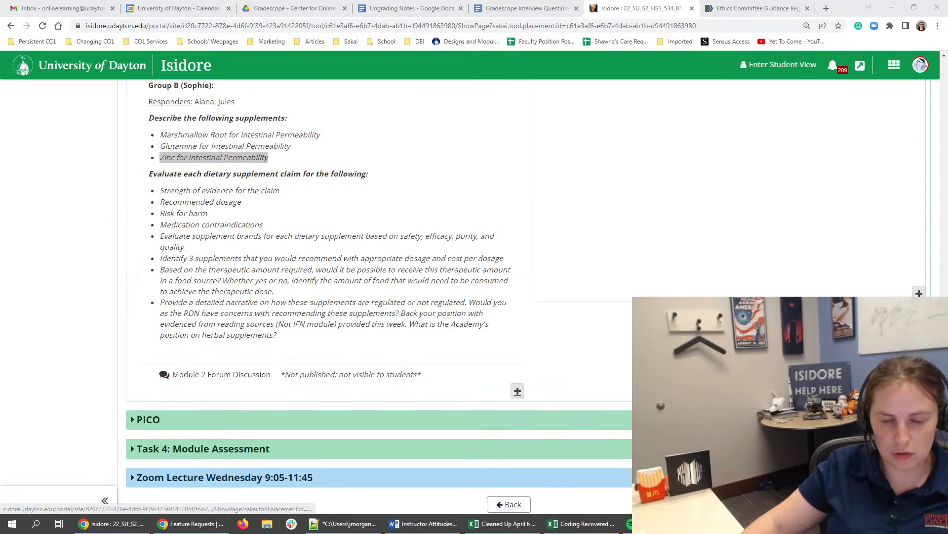
pyautogui.click(919, 294)
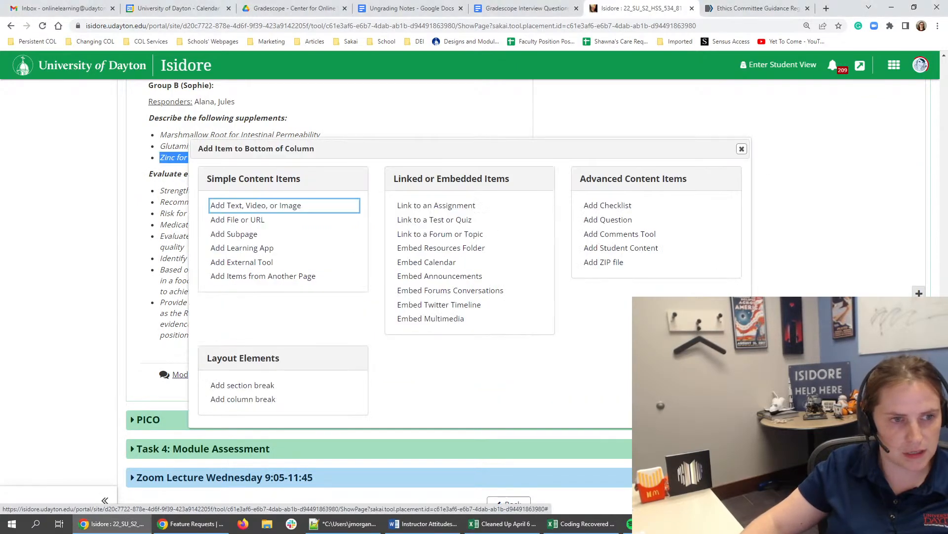
pyautogui.click(280, 205)
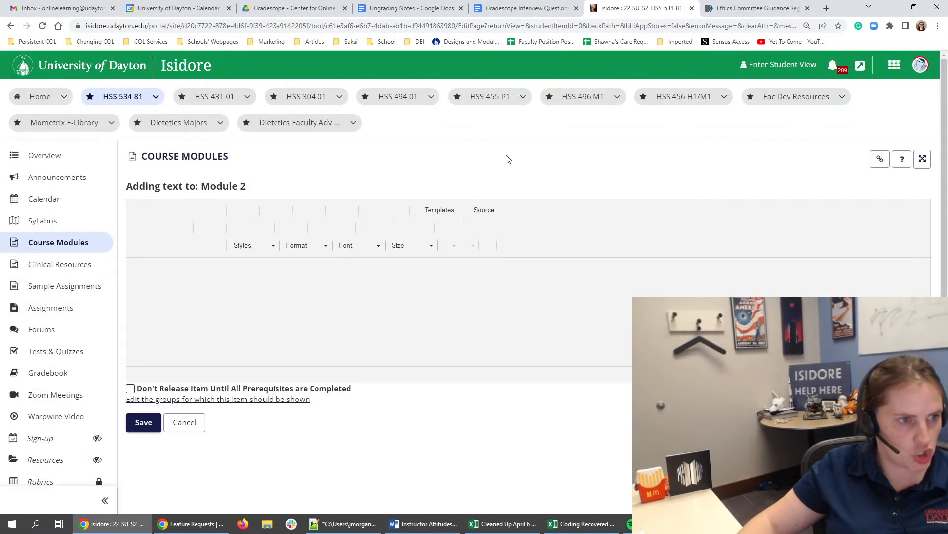
pyautogui.click(477, 211)
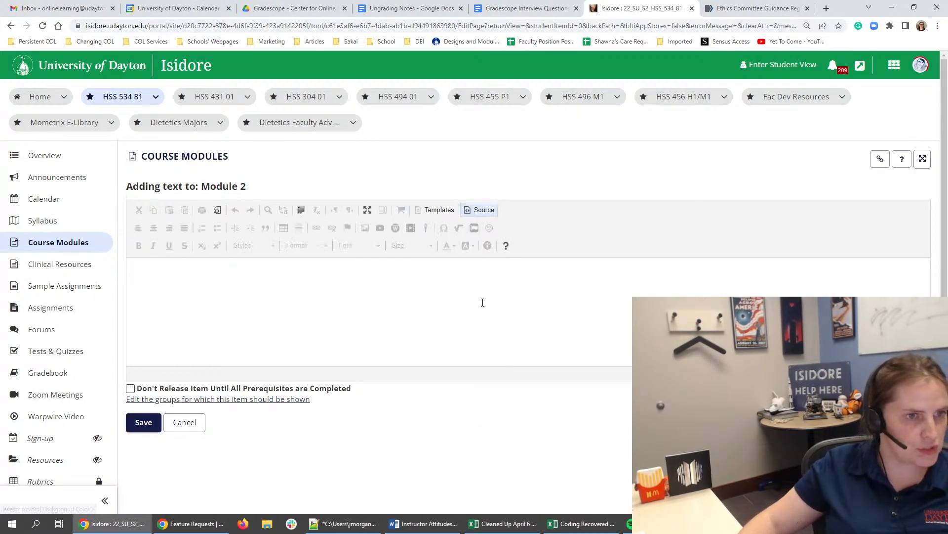
# - Try pasting the copied HTML into the new text item in formatted view, enlarging the editing area to examine it
pyautogui.click(482, 210)
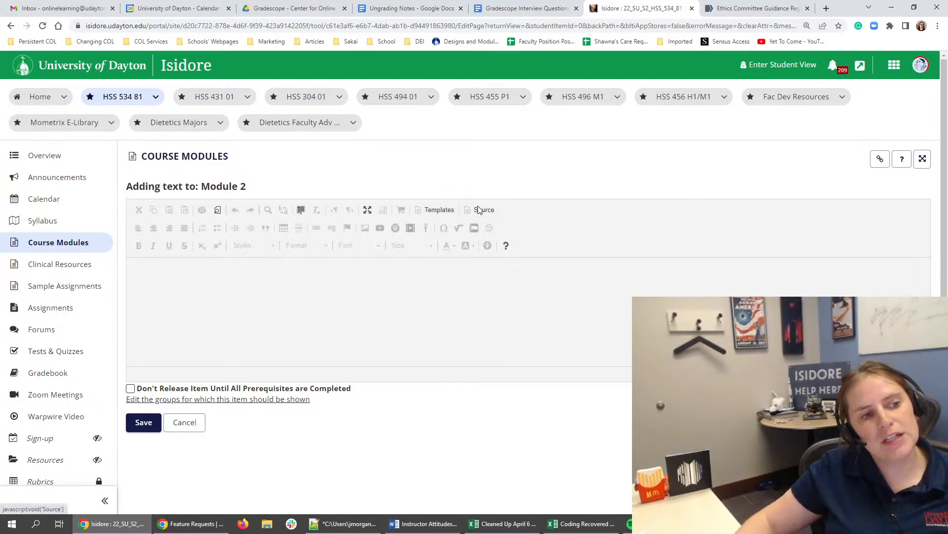
pyautogui.click(469, 307)
pyautogui.hotkey('ctrl', 'v')
pyautogui.scroll(15, 453, 308)
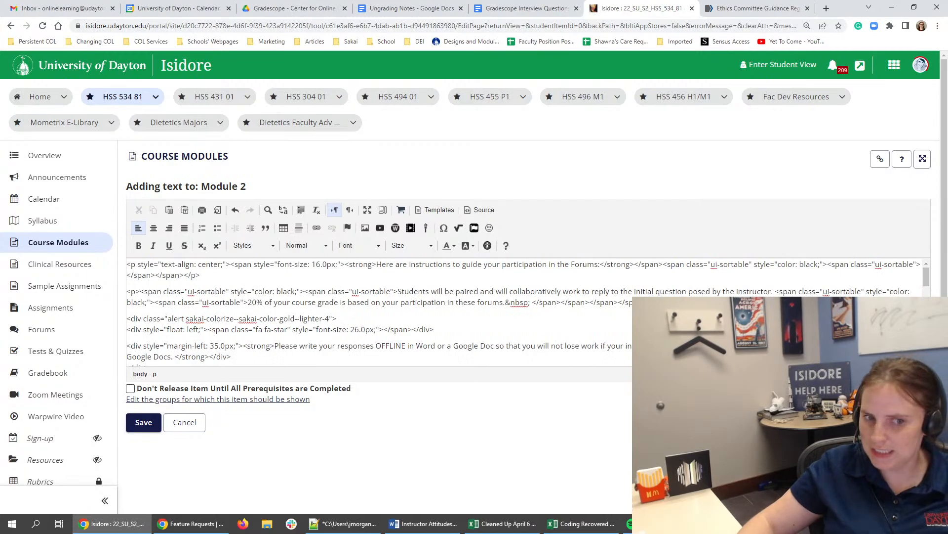
pyautogui.moveTo(926, 376); pyautogui.dragTo(912, 483)
pyautogui.click(365, 369)
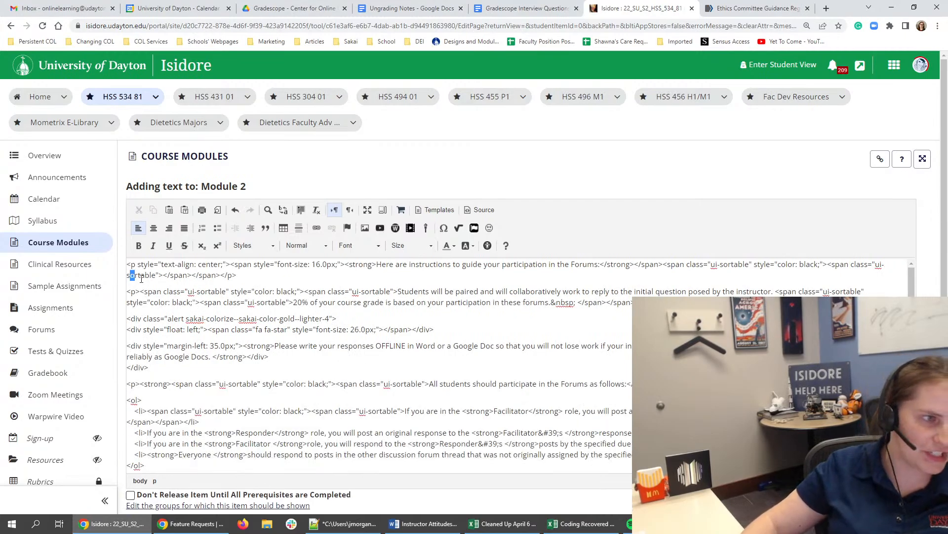
pyautogui.moveTo(141, 279); pyautogui.dragTo(249, 298)
pyautogui.click(250, 299)
pyautogui.scroll(-7, 248, 307)
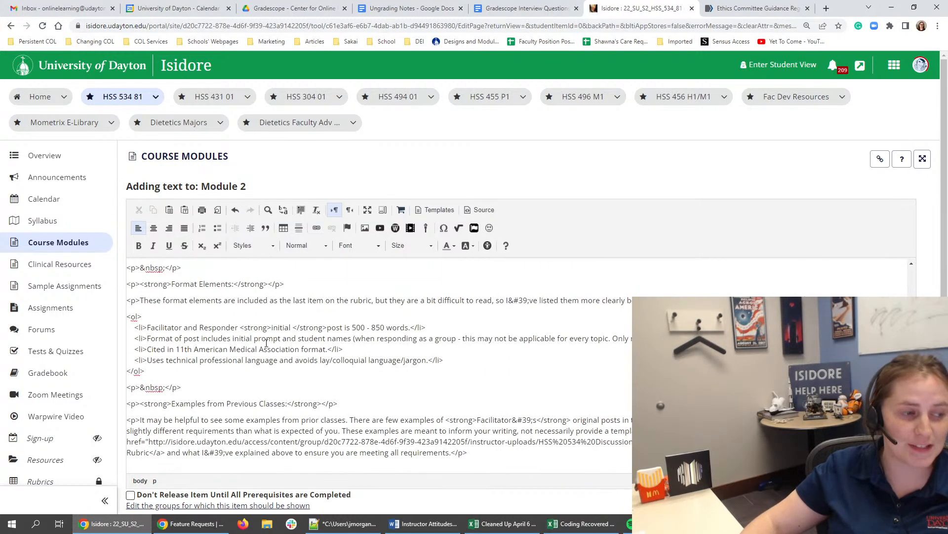
pyautogui.scroll(8, 405, 310)
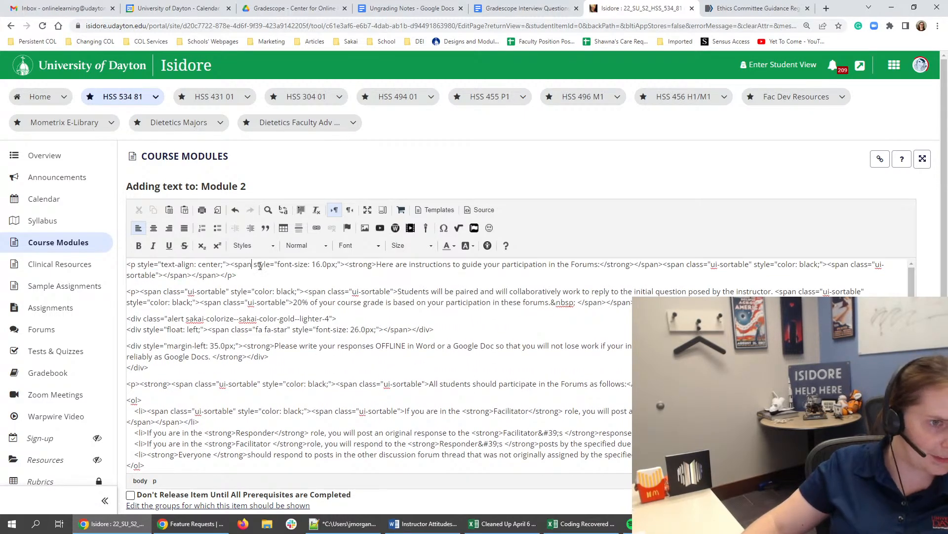
# - Check the HTML source of the pasted code, return to formatted view and delete all of the editor's content
pyautogui.click(479, 210)
pyautogui.moveTo(157, 262); pyautogui.dragTo(421, 322)
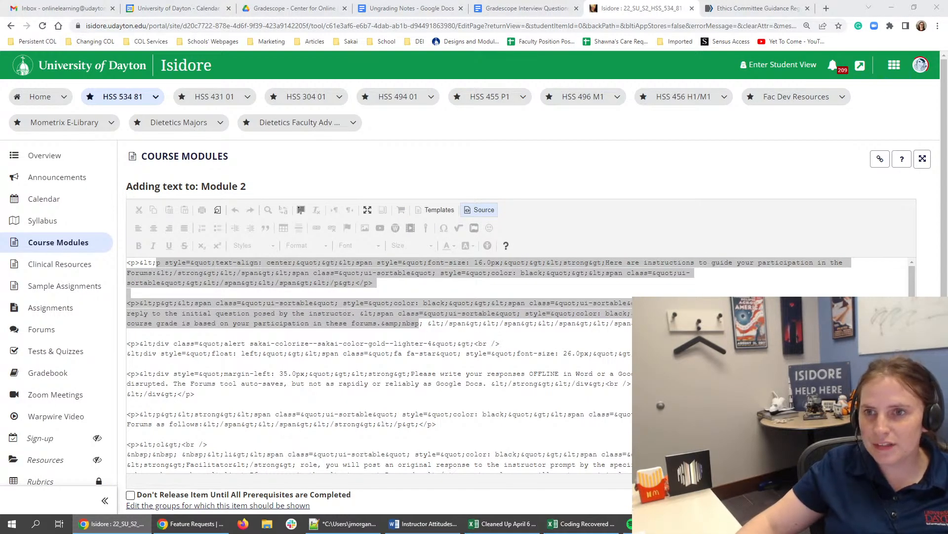
pyautogui.click(493, 224)
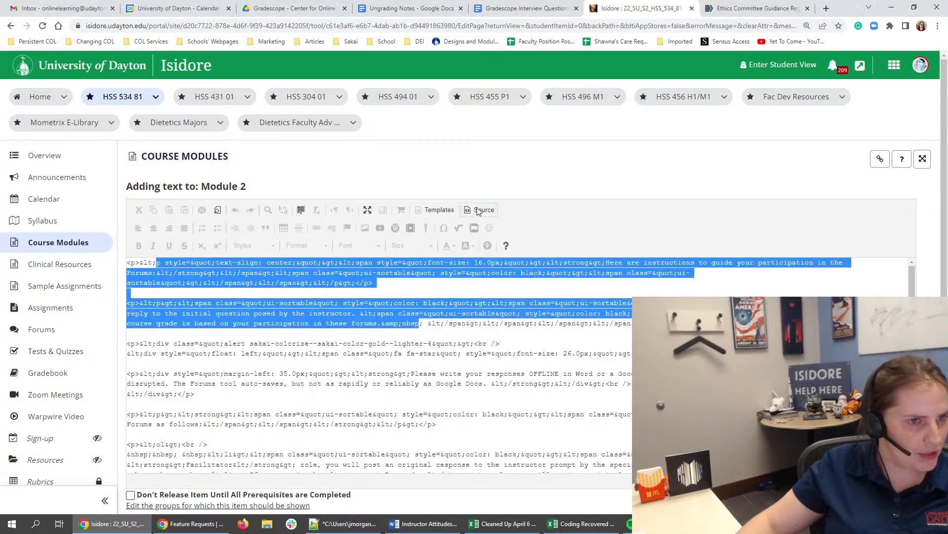
pyautogui.click(483, 213)
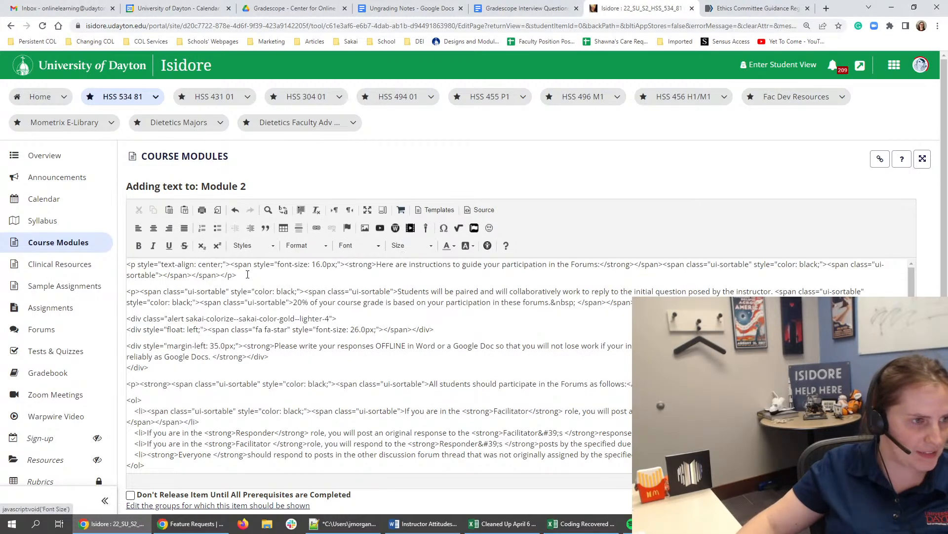
pyautogui.click(140, 265)
pyautogui.hotkey('ctrl', 'a')
pyautogui.scroll(-3, 469, 247)
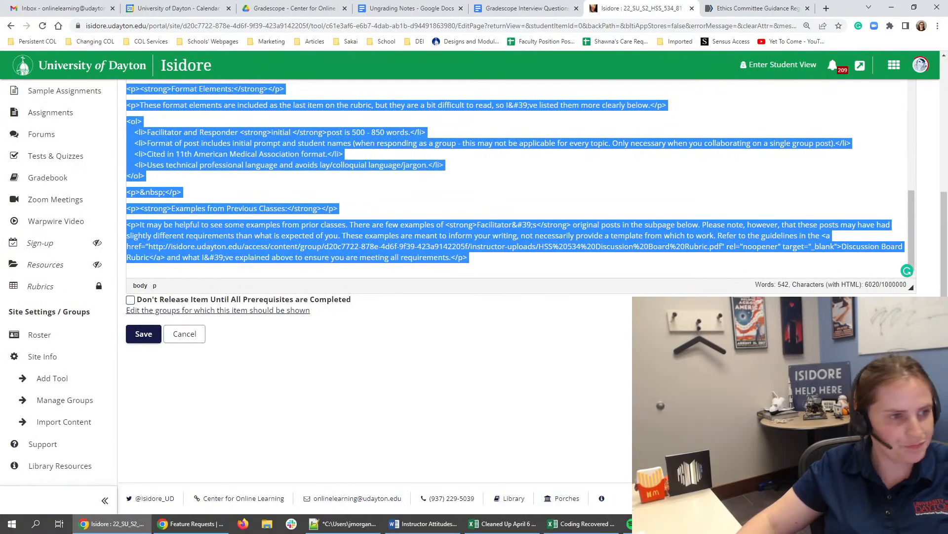
pyautogui.write('<p')
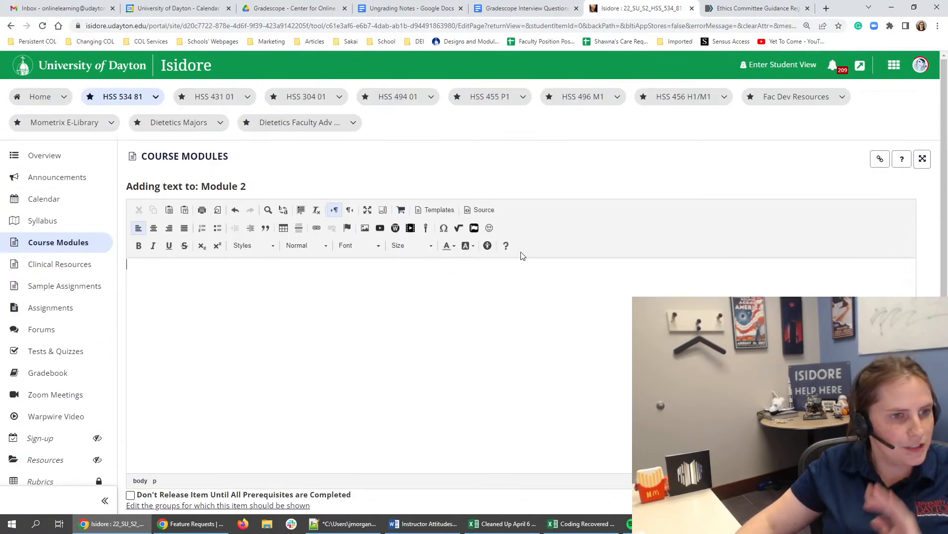
# - Paste the copied participation instructions into the text item's HTML source and switch back to formatted view
pyautogui.click(491, 209)
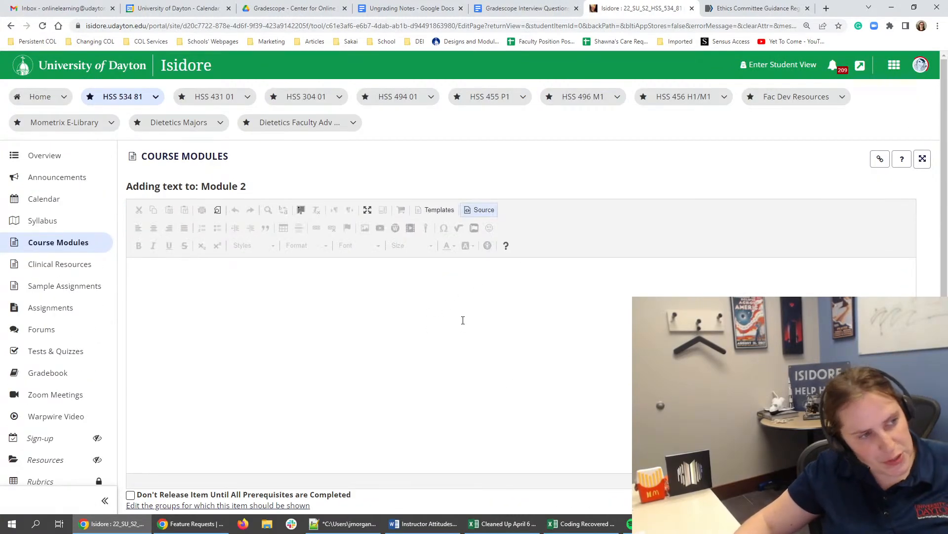
pyautogui.hotkey('ctrl', 'v')
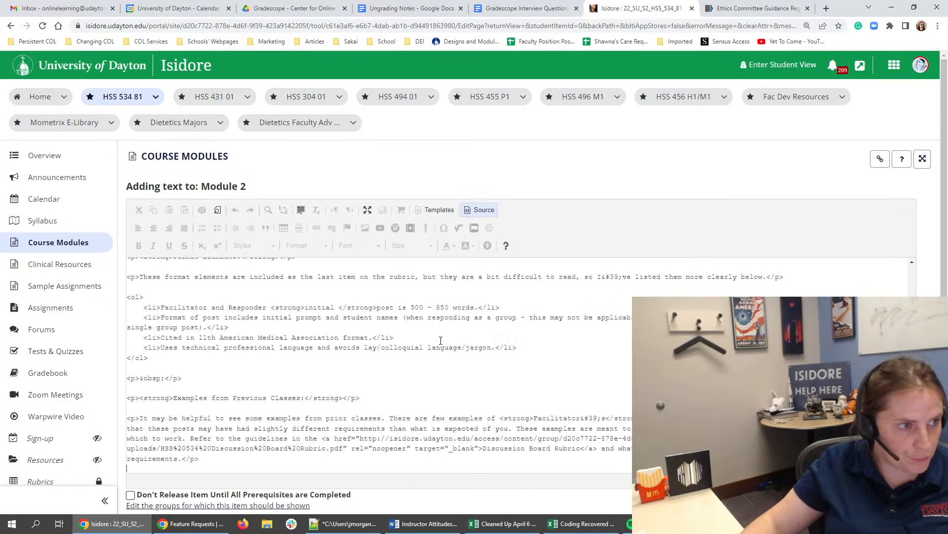
pyautogui.click(491, 211)
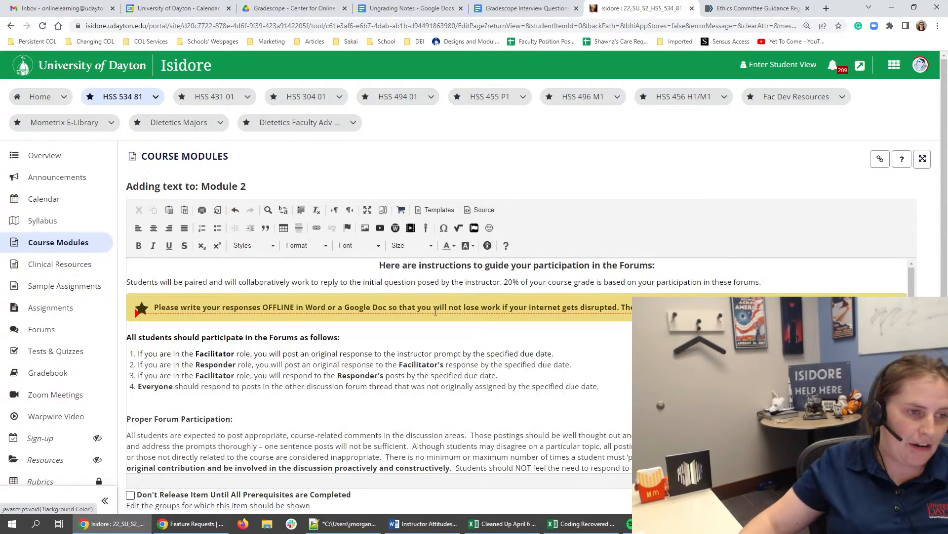
# - Review the pasted forum participation instructions and their grammar suggestions, and save the text item
pyautogui.scroll(-2, 507, 374)
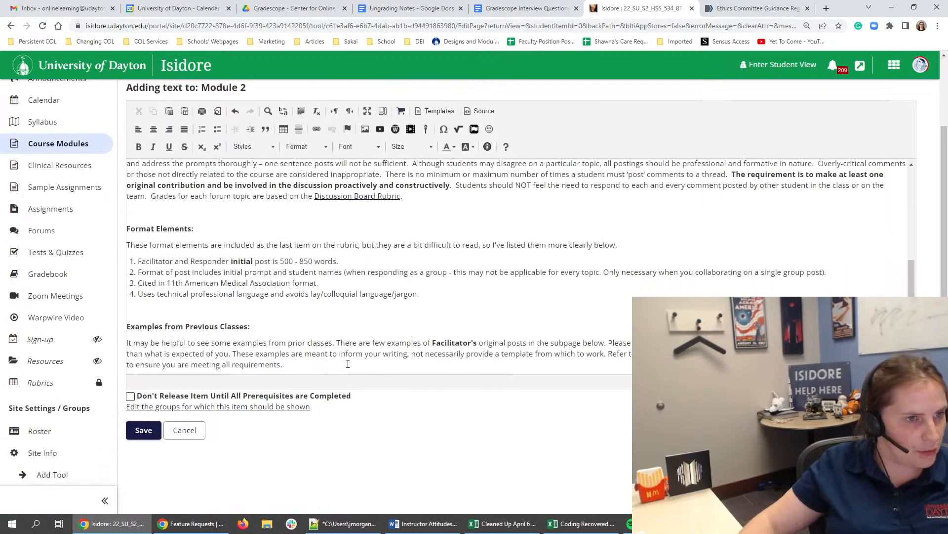
pyautogui.scroll(3, 444, 266)
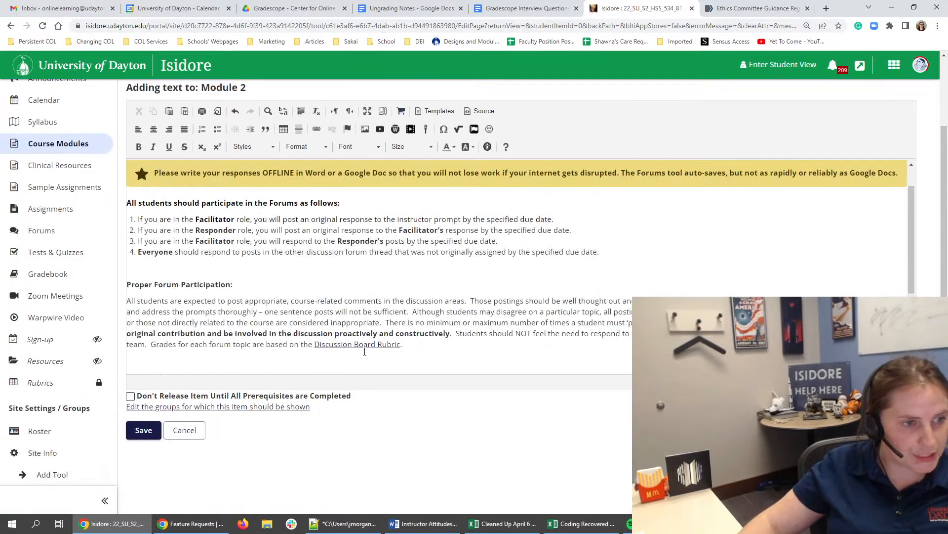
pyautogui.click(363, 346)
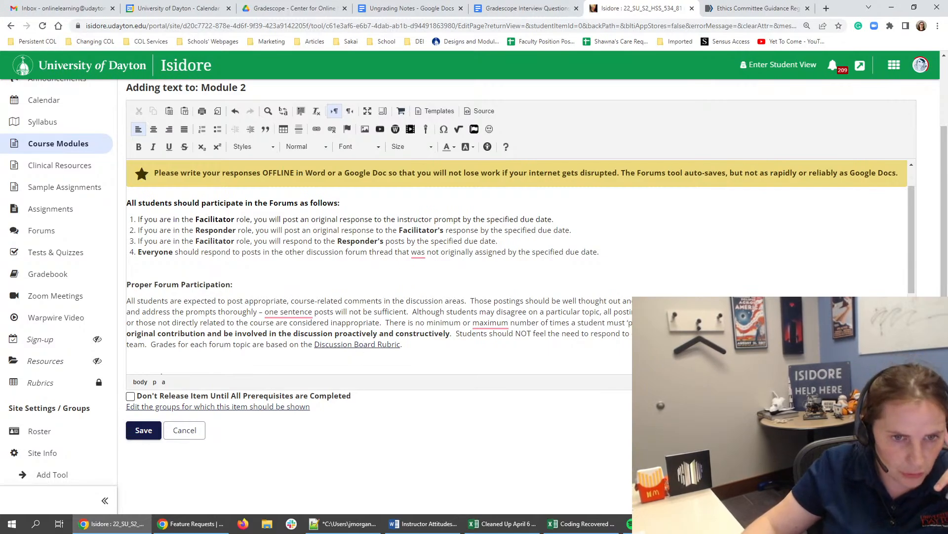
pyautogui.moveTo(487, 326)
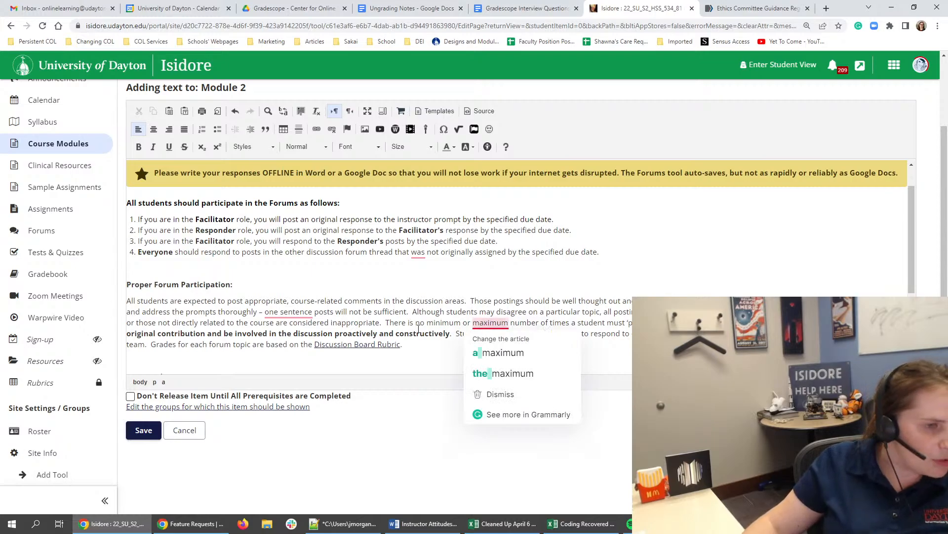
pyautogui.moveTo(282, 315)
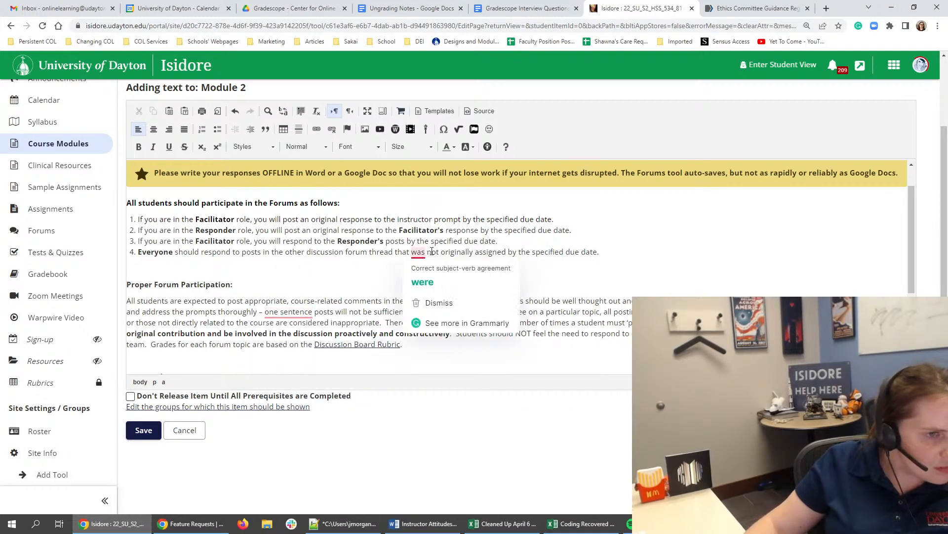
pyautogui.moveTo(423, 252)
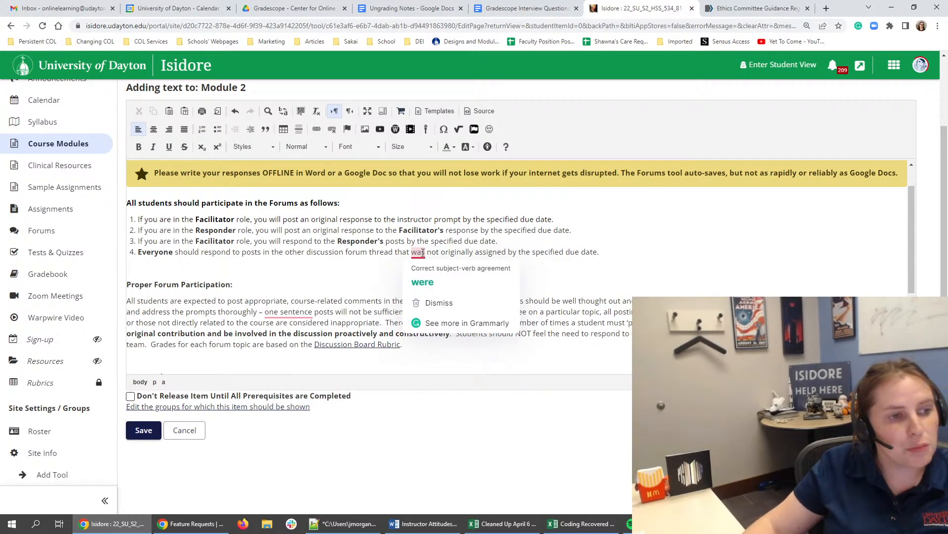
pyautogui.click(353, 263)
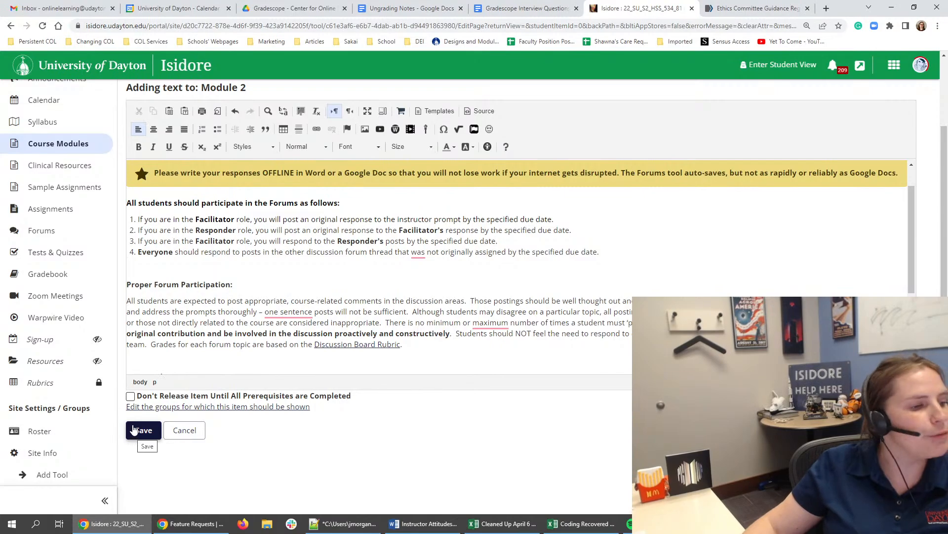
pyautogui.click(142, 430)
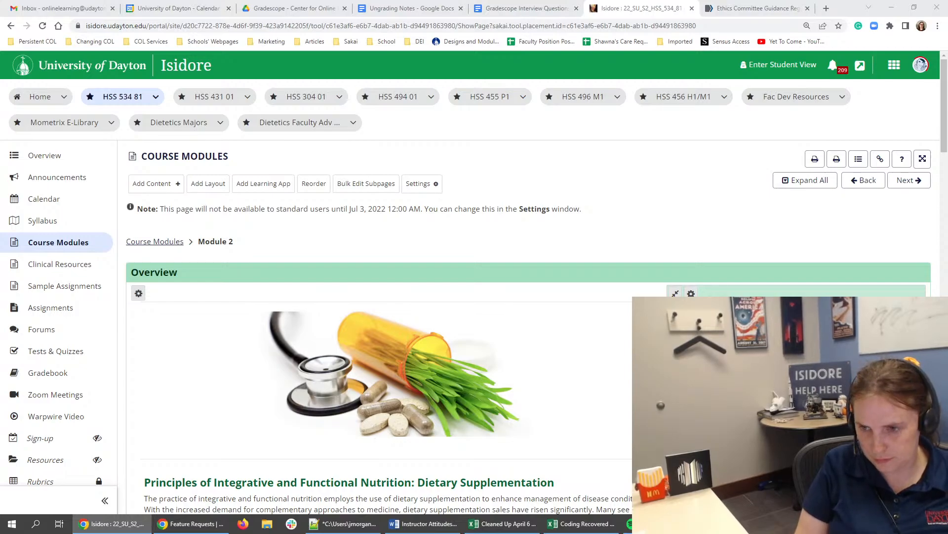
# - Check the saved instructions in Task 6: Discussion and view the second column's settings without changing them
pyautogui.scroll(-20, 628, 270)
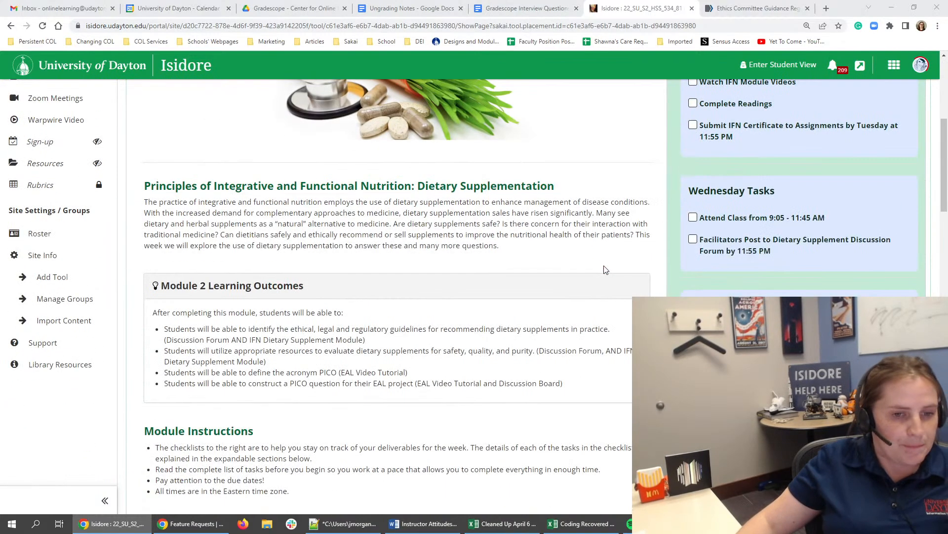
pyautogui.scroll(-4, 113, 364)
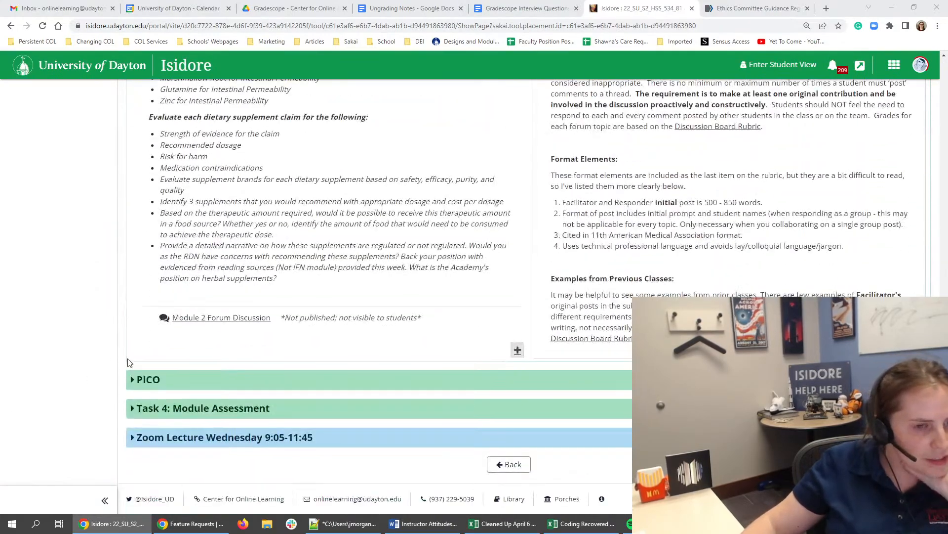
pyautogui.scroll(10, 517, 390)
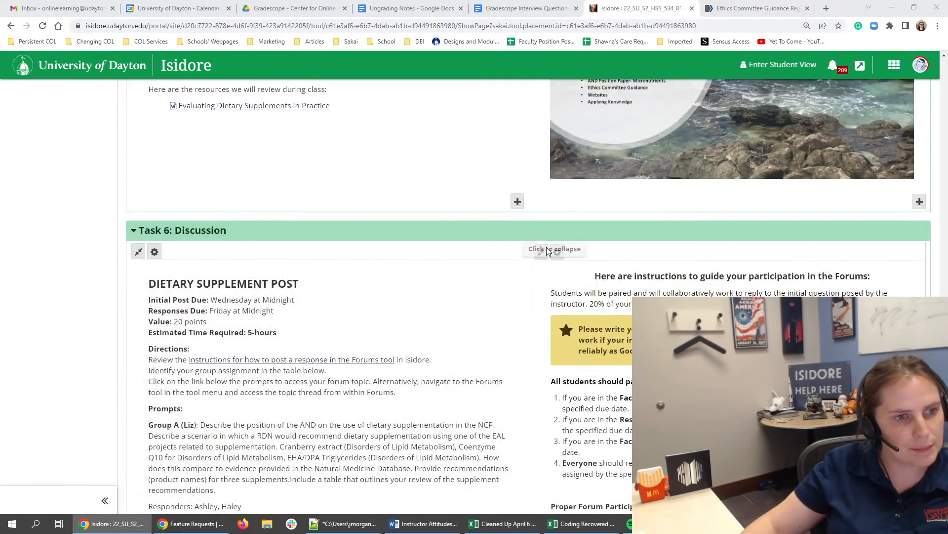
pyautogui.click(558, 252)
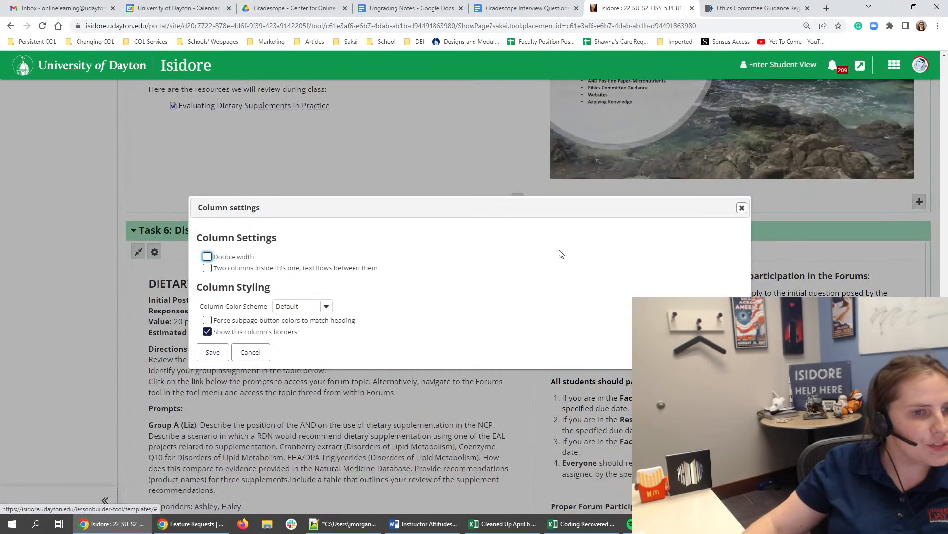
pyautogui.click(741, 208)
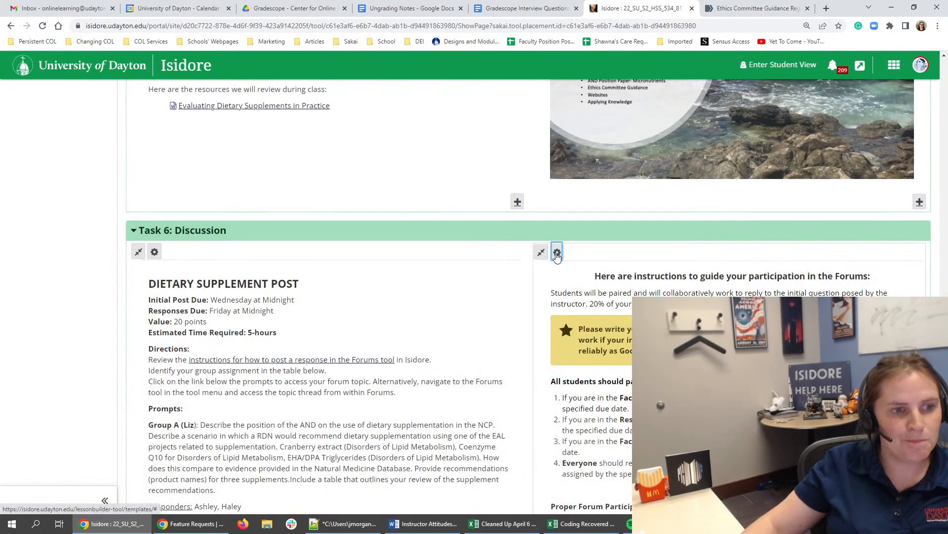
pyautogui.click(557, 252)
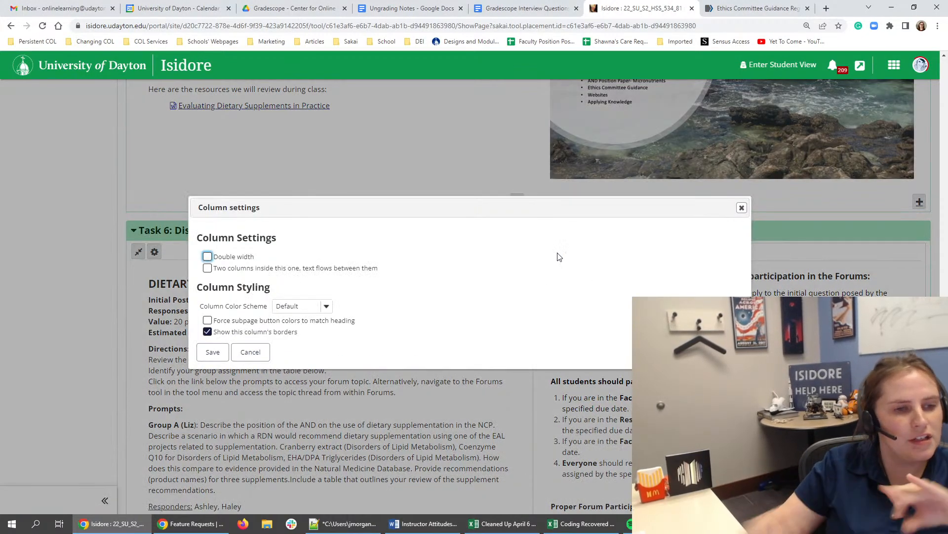
pyautogui.click(741, 208)
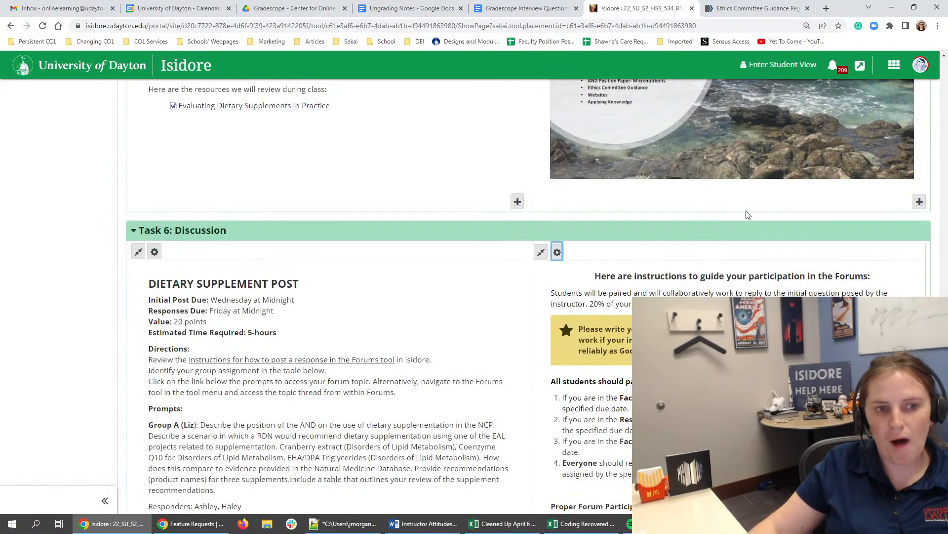
# - Set the color scheme of Task 6's second column, holding the participation instructions, to Legacy Yellow
pyautogui.scroll(-1, 560, 334)
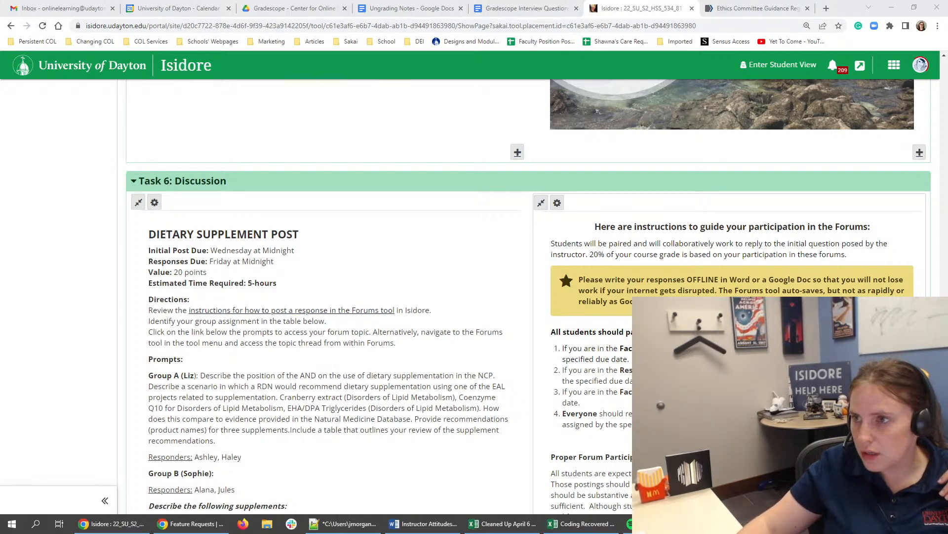
pyautogui.scroll(-1, 571, 232)
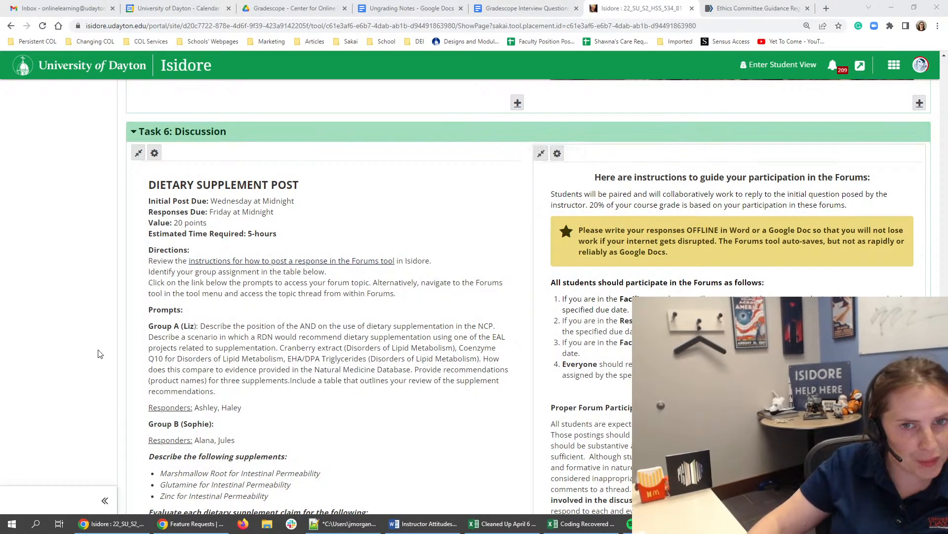
pyautogui.scroll(-3, 933, 151)
pyautogui.scroll(-4, 934, 150)
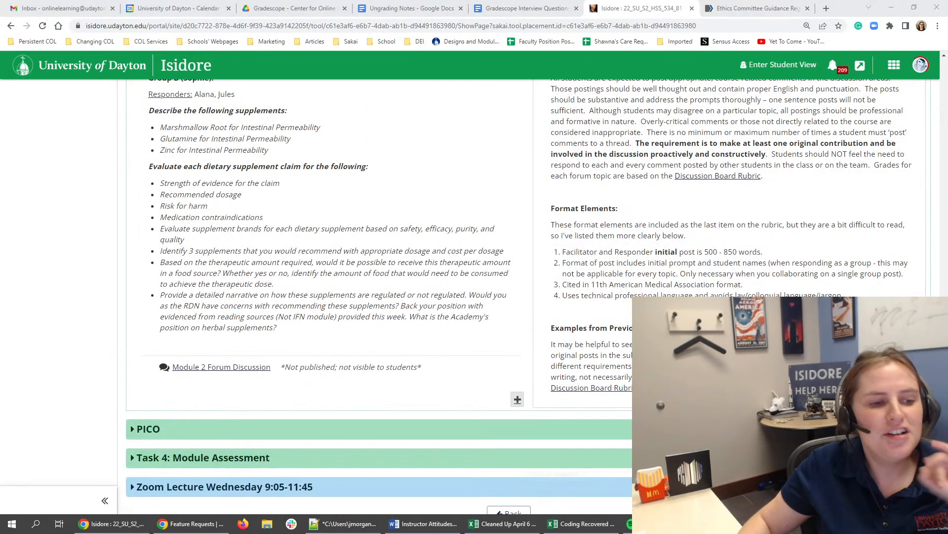
pyautogui.scroll(4, 464, 253)
pyautogui.scroll(4, 719, 233)
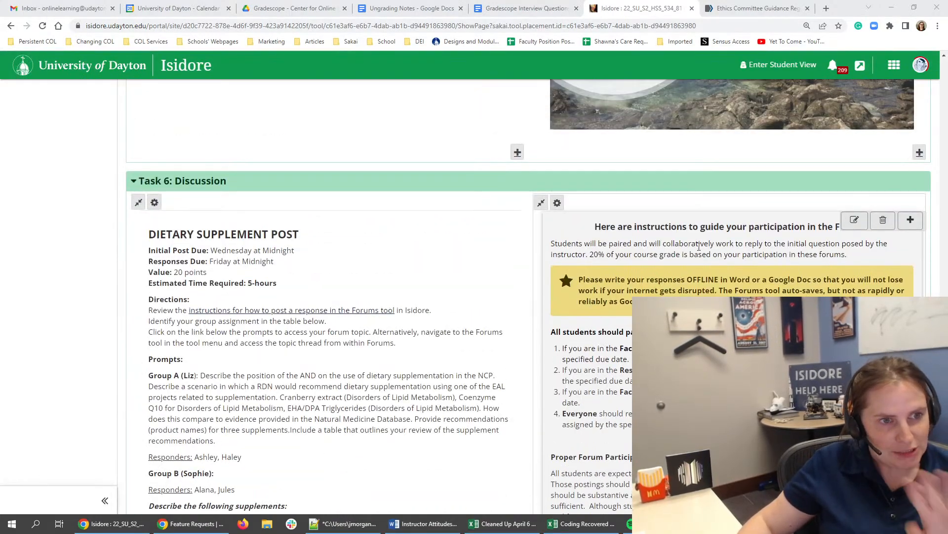
pyautogui.click(558, 204)
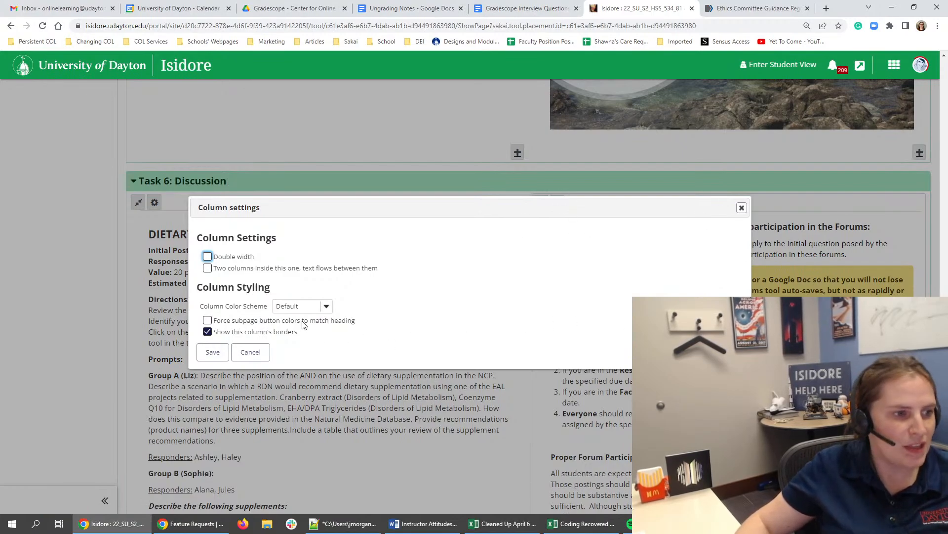
pyautogui.click(301, 306)
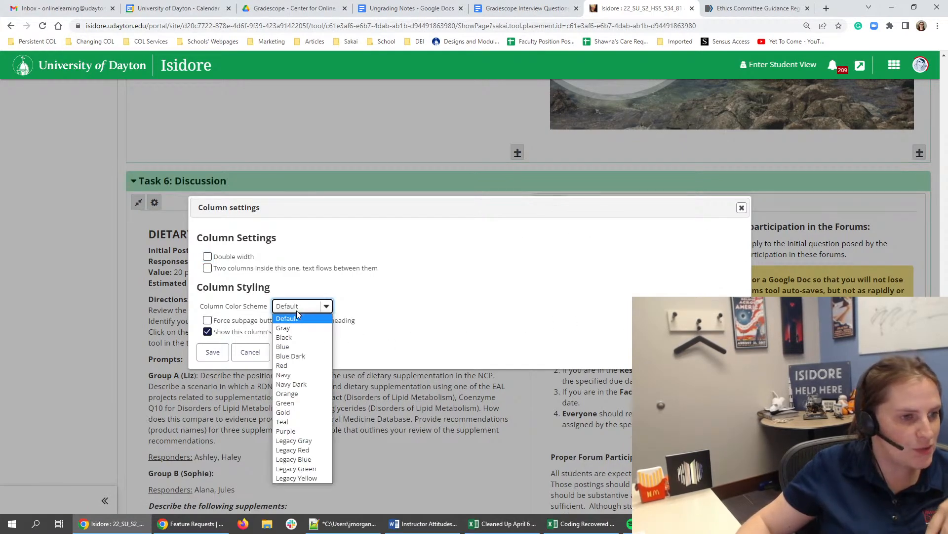
pyautogui.click(307, 477)
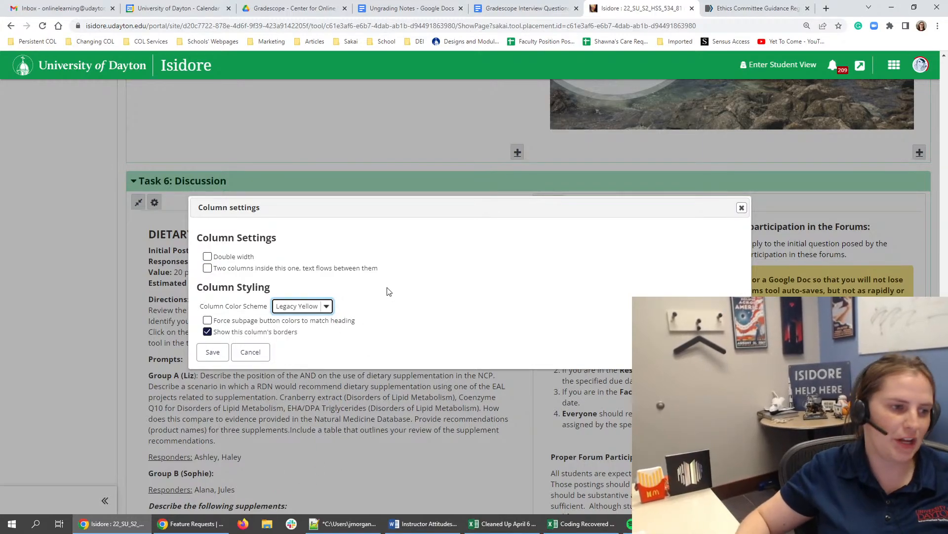
pyautogui.click(212, 352)
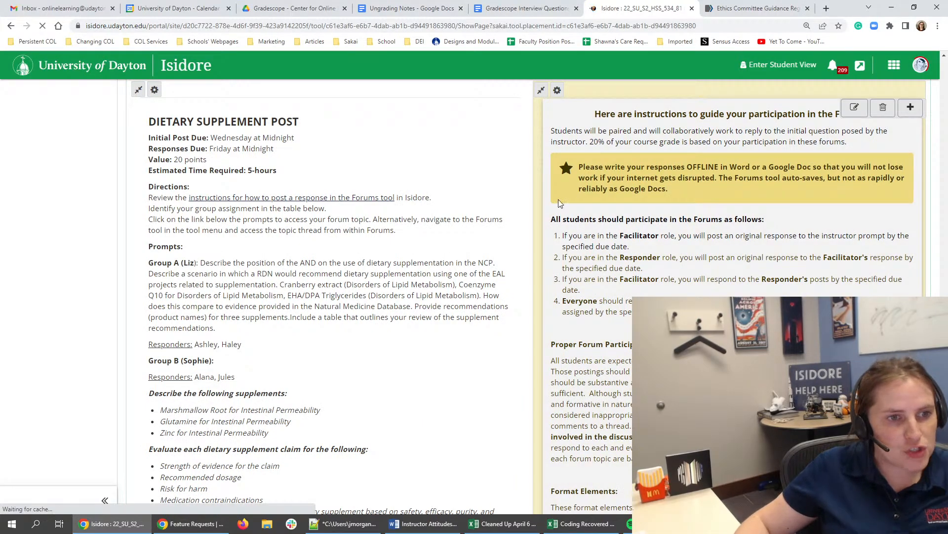
# - Open the forum participation instructions for editing and replace "paired" with "grouped" in the first sentence
pyautogui.moveTo(580, 130)
pyautogui.mouseDown()
pyautogui.moveTo(688, 168)
pyautogui.moveTo(689, 131)
pyautogui.moveTo(867, 138)
pyautogui.moveTo(630, 138)
pyautogui.moveTo(709, 145)
pyautogui.mouseUp()
pyautogui.click(632, 138)
pyautogui.click(730, 149)
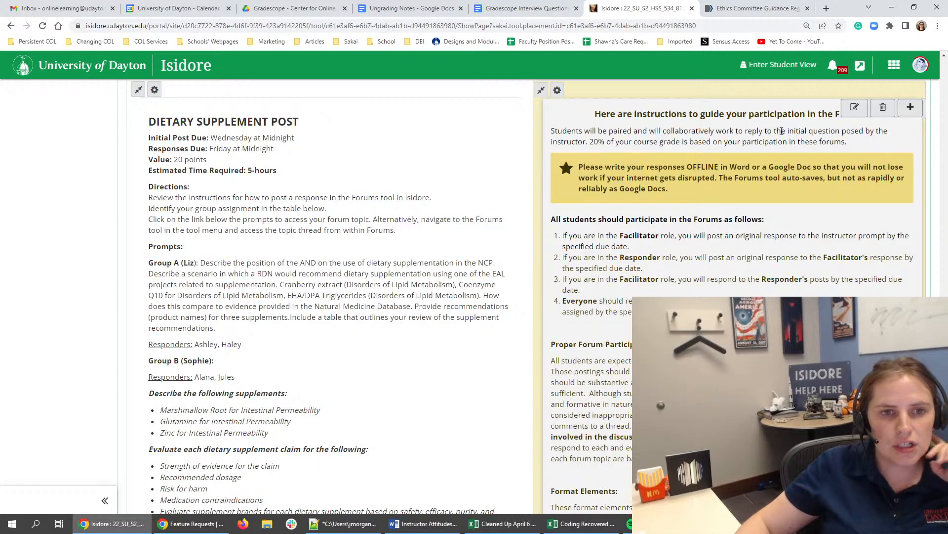
pyautogui.click(858, 109)
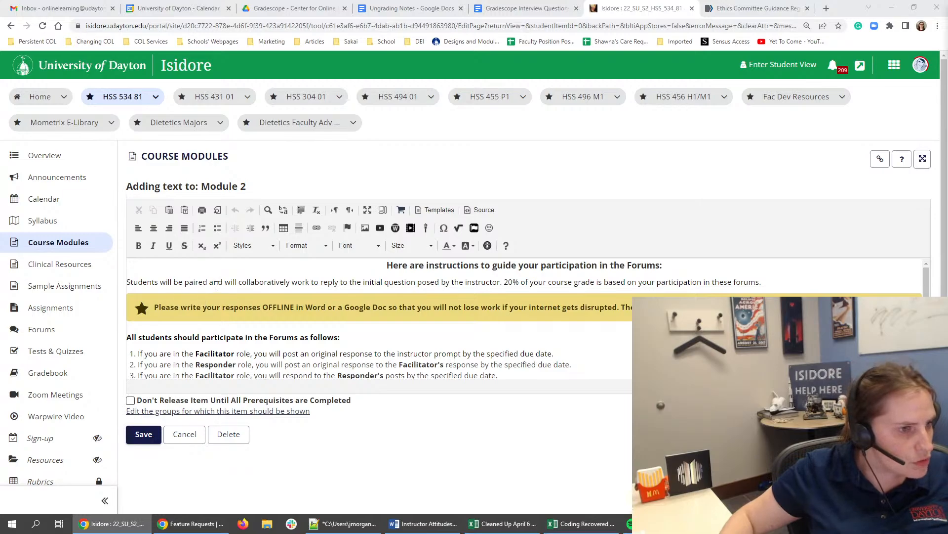
pyautogui.moveTo(211, 280); pyautogui.dragTo(304, 280)
pyautogui.moveTo(208, 282); pyautogui.dragTo(184, 281)
pyautogui.write('grouped')
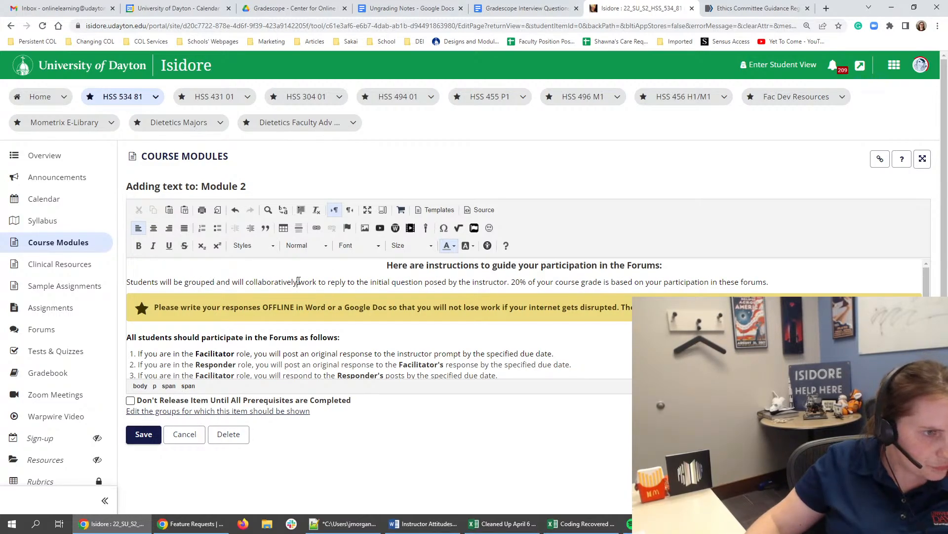
# - Rewrite the rest of the first sentence after "grouped" as "to respond to the initial question and the question posed by the instructor"
pyautogui.moveTo(297, 281); pyautogui.dragTo(246, 282)
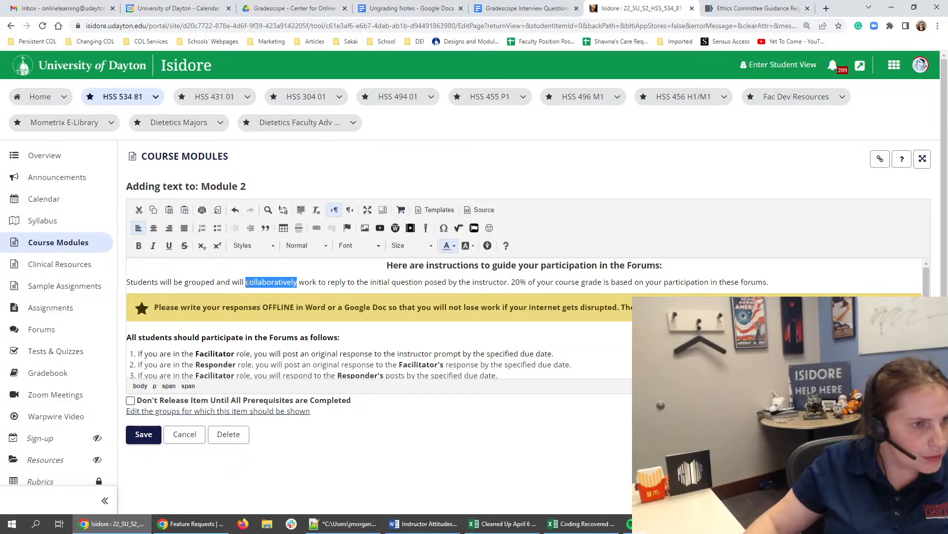
pyautogui.click(320, 283)
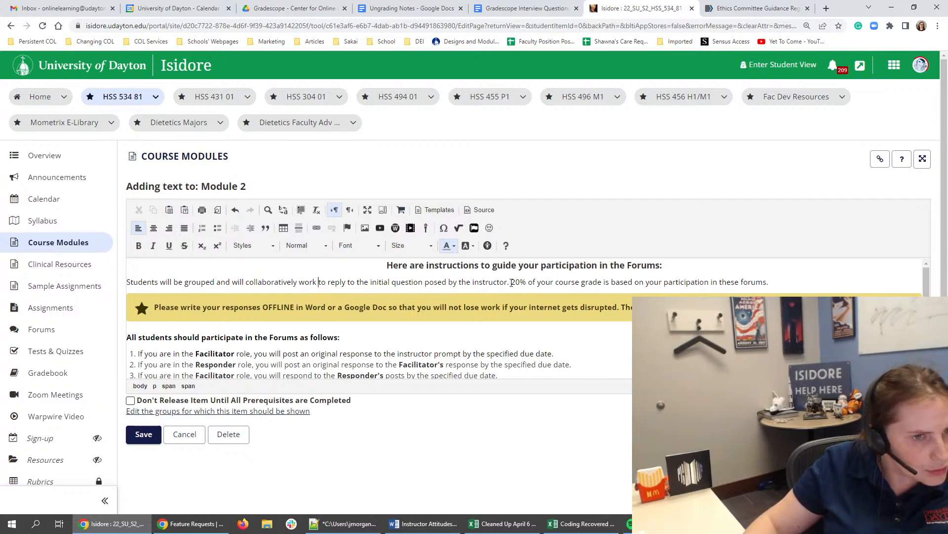
pyautogui.moveTo(239, 280); pyautogui.dragTo(509, 284)
pyautogui.press('BackSpace')
pyautogui.press('BackSpace')
pyautogui.press('BackSpace')
pyautogui.press('BackSpace')
pyautogui.press('BackSpace')
pyautogui.press('BackSpace')
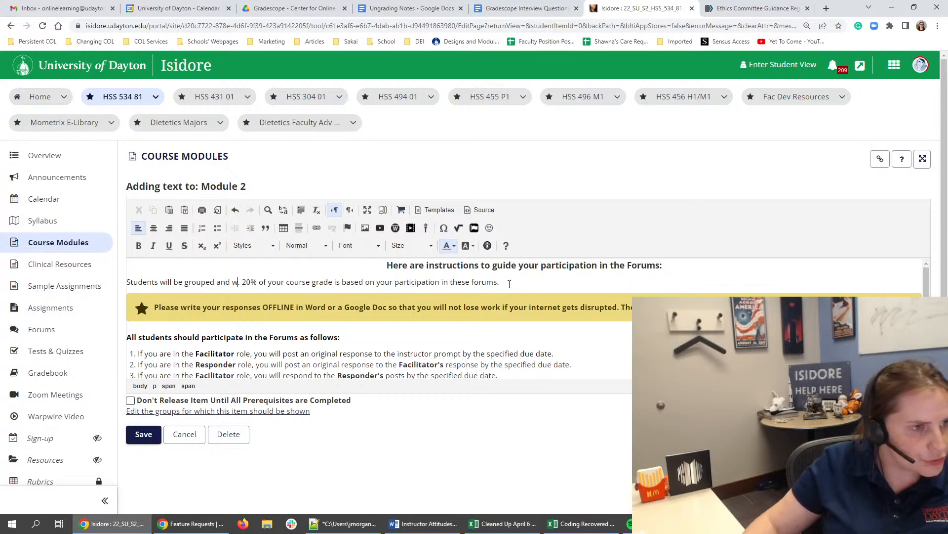
pyautogui.press('BackSpace')
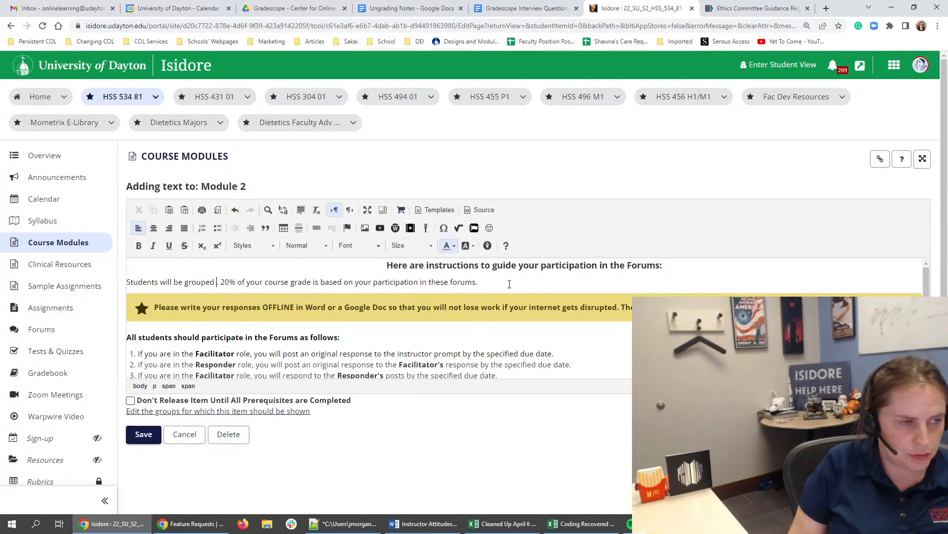
pyautogui.write('to respond to')
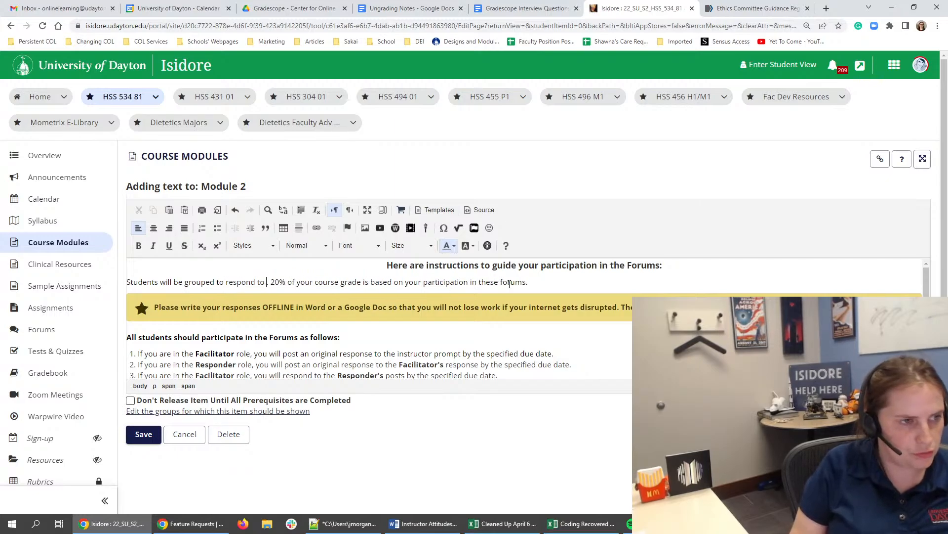
pyautogui.write(' the ini')
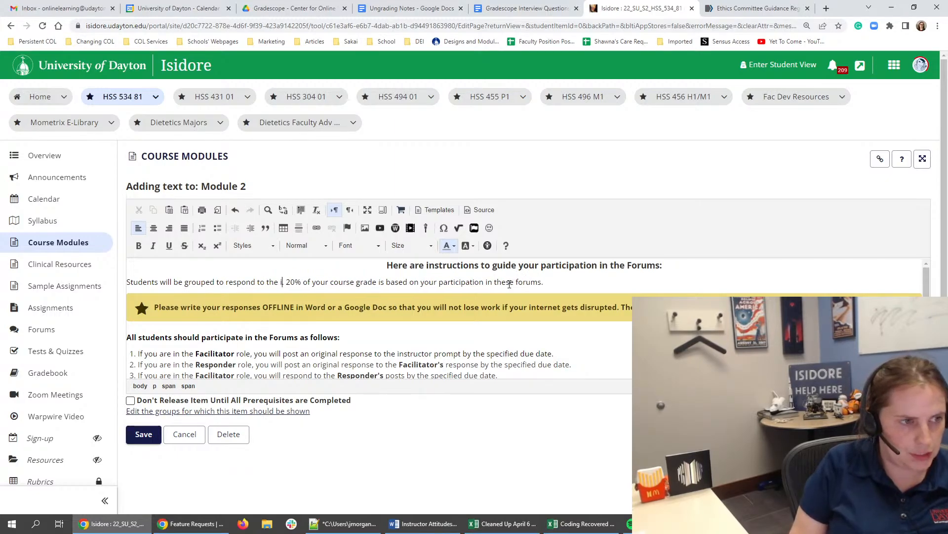
pyautogui.write('tial question and the ')
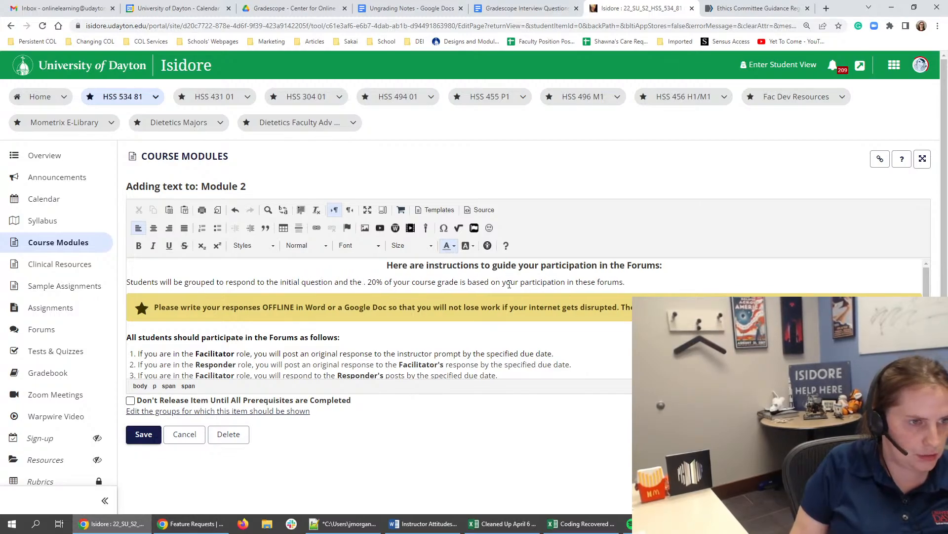
pyautogui.write('question posed by the i')
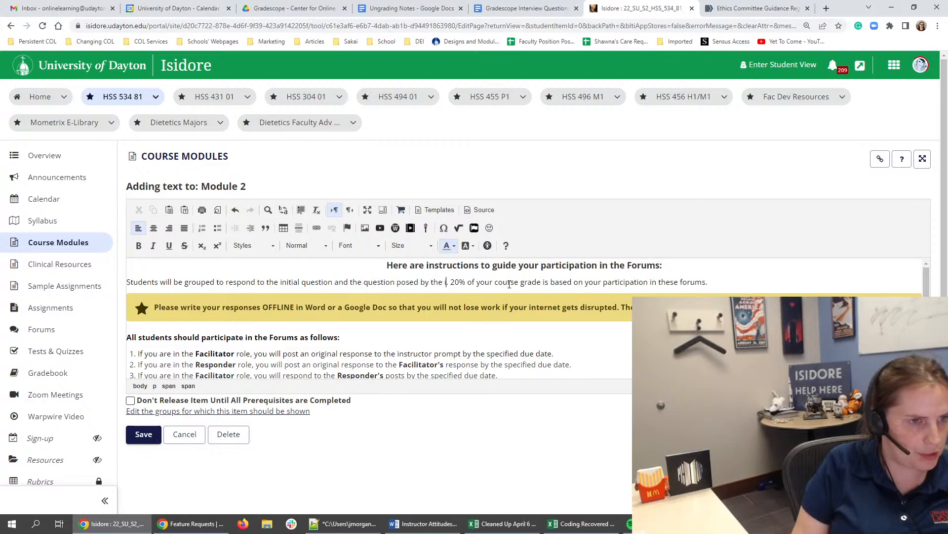
pyautogui.write('nstructor')
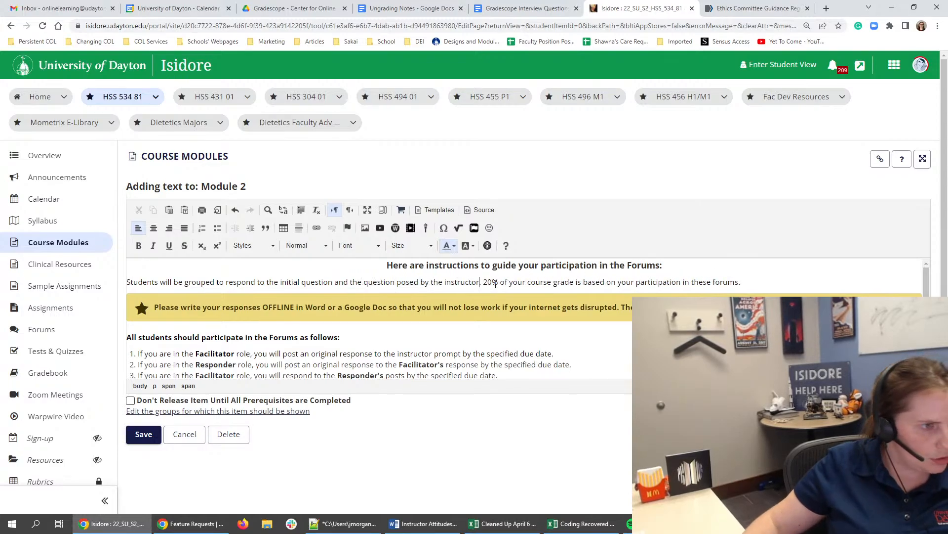
# - Insert the sentence "See specific instructions for each role below." before "20% of your course grade" in the forum participation instructions
pyautogui.click(233, 282)
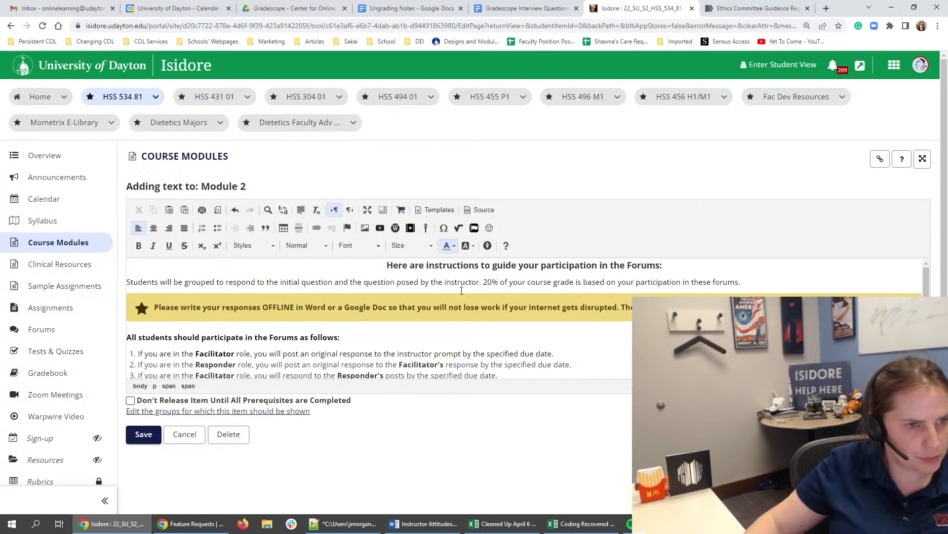
pyautogui.write('See specific ins')
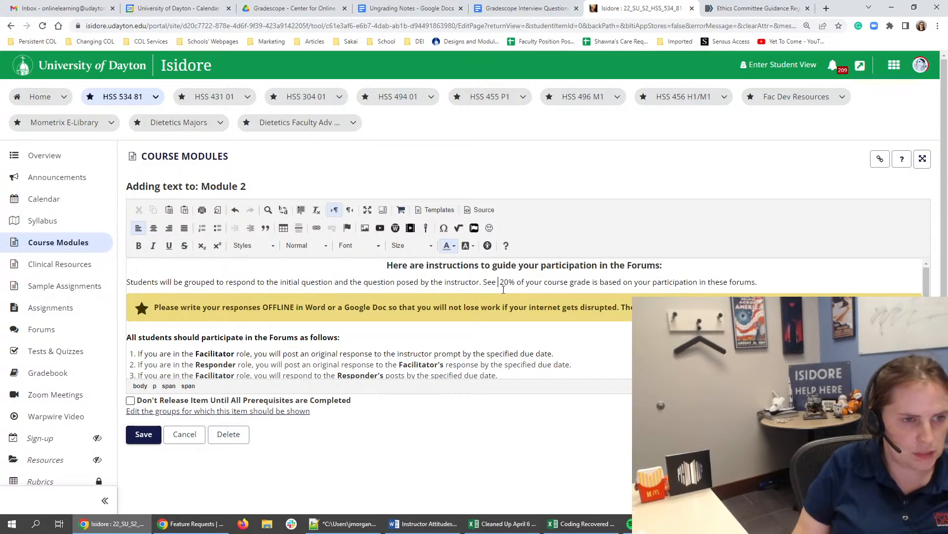
pyautogui.write('tructions for each')
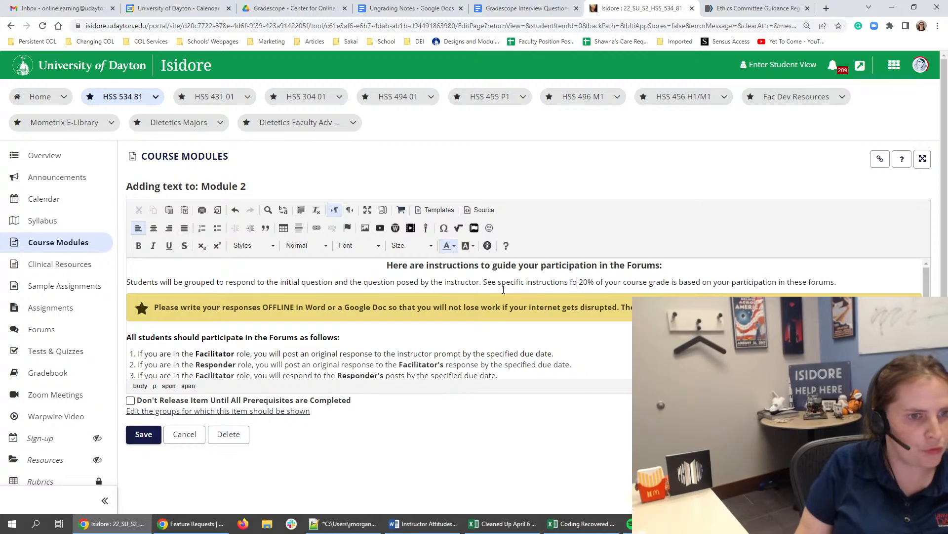
pyautogui.write(' role ')
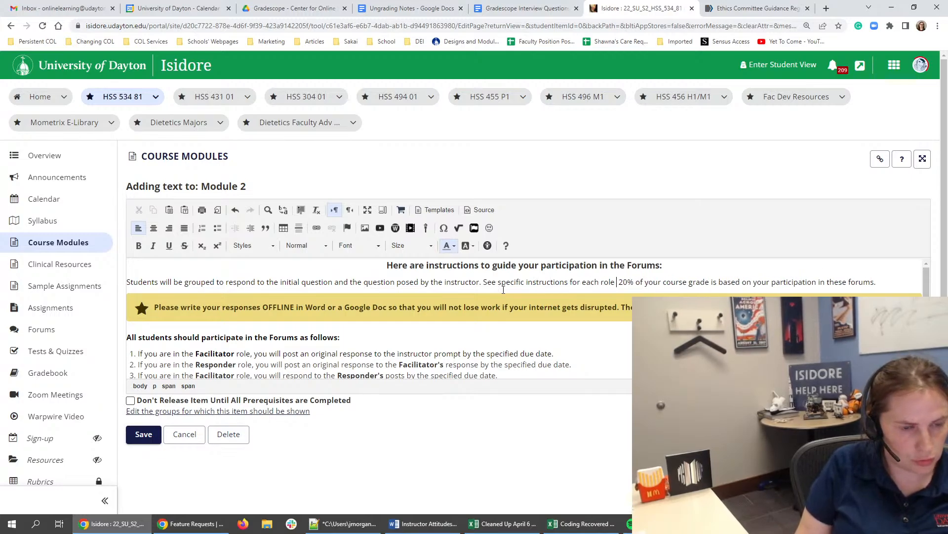
pyautogui.write('given b')
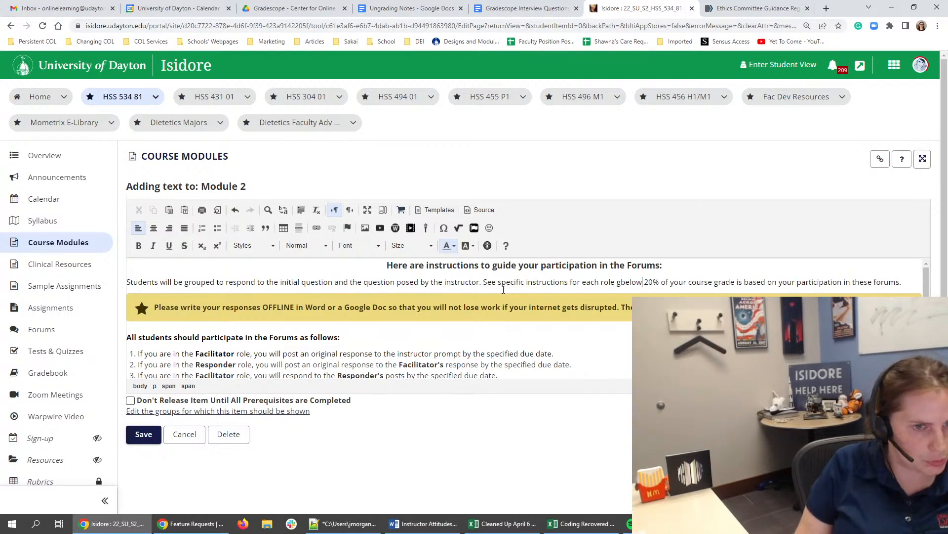
pyautogui.press('BackSpace')
pyautogui.press('BackSpace')
pyautogui.press('BackSpace')
pyautogui.press('BackSpace')
pyautogui.press('BackSpace')
pyautogui.press('BackSpace')
pyautogui.press('BackSpace')
pyautogui.write('below.')
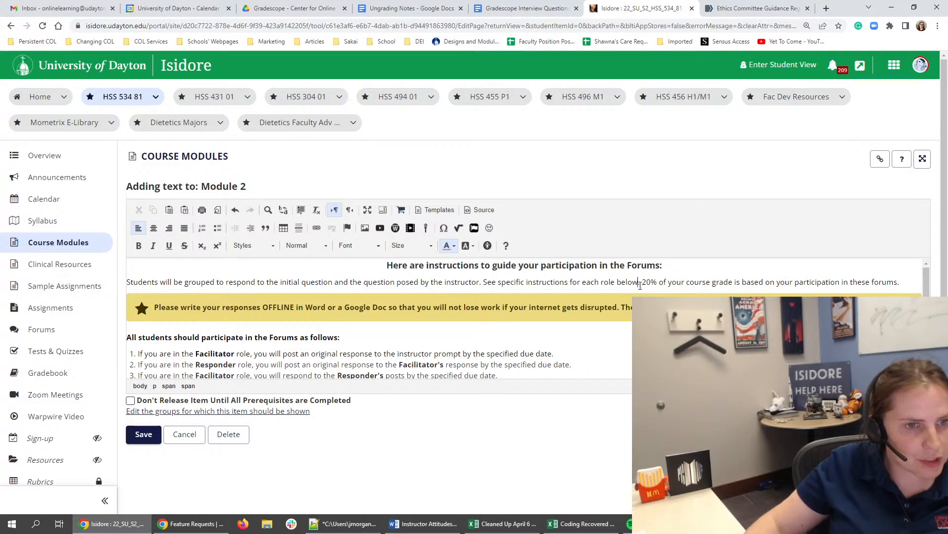
# - Select the first two sentences of the forum instructions, save the edited text and check it in Task 6: Discussion
pyautogui.tripleClick(640, 283)
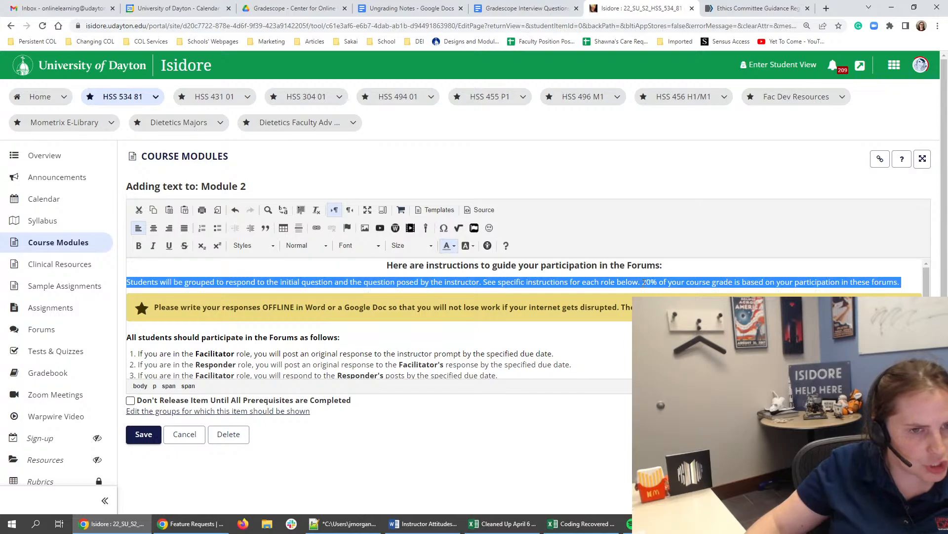
pyautogui.moveTo(644, 283); pyautogui.dragTo(127, 283)
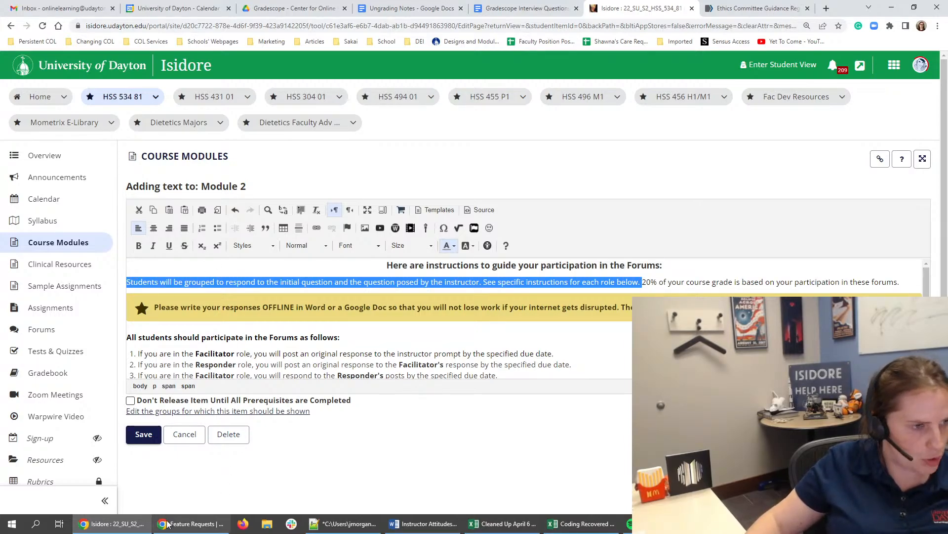
pyautogui.click(129, 433)
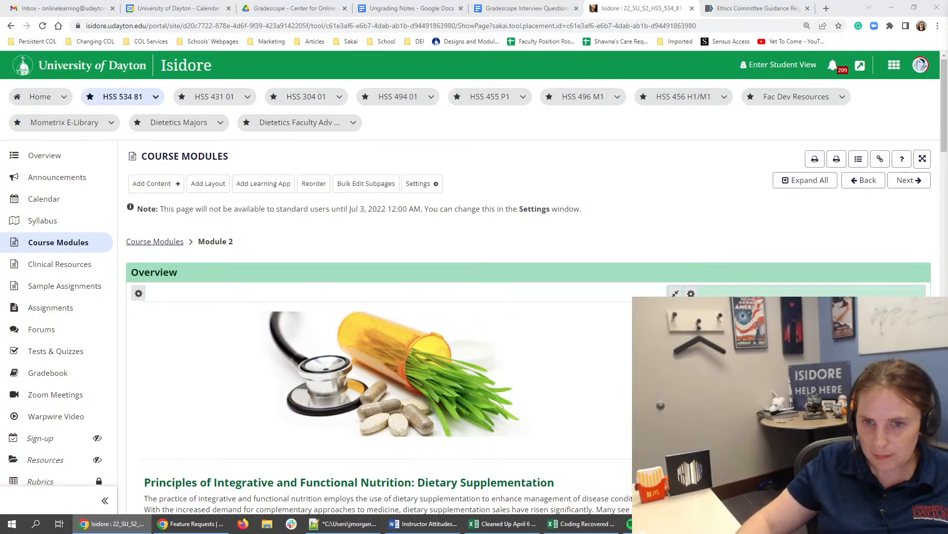
pyautogui.scroll(-15, 354, 397)
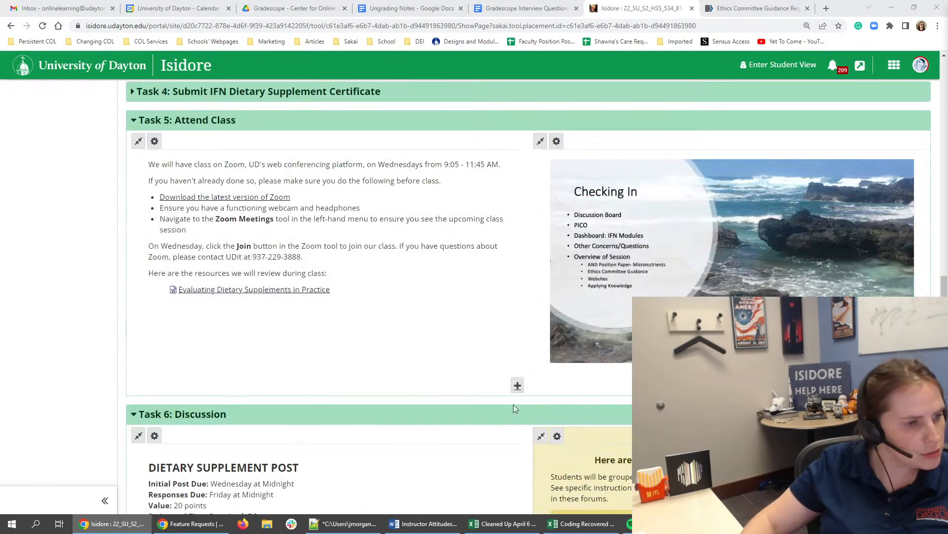
pyautogui.scroll(-4, 354, 397)
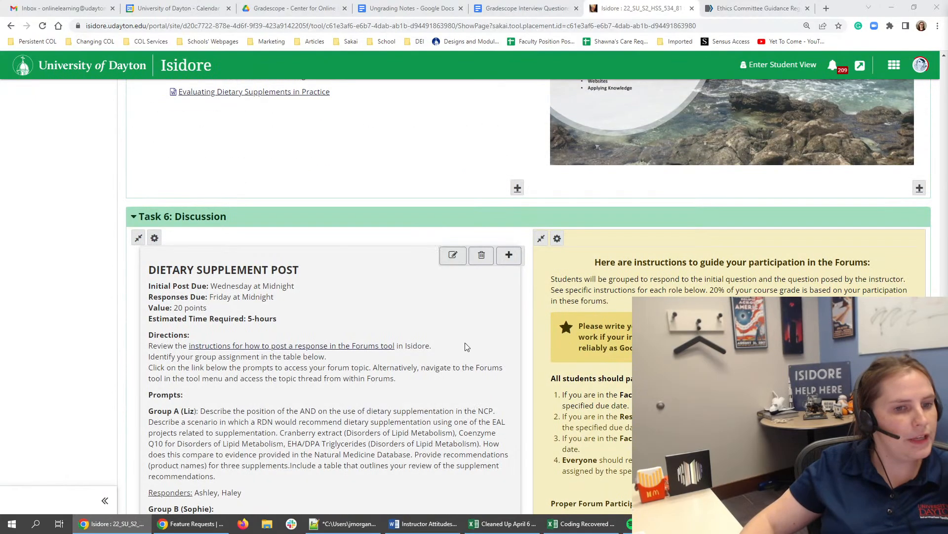
pyautogui.scroll(-6, 735, 261)
pyautogui.scroll(10, 375, 247)
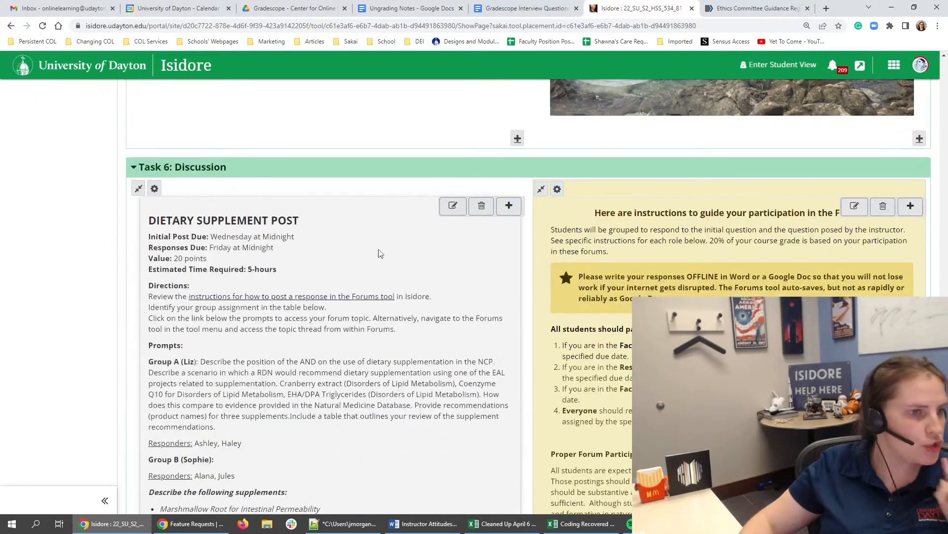
pyautogui.scroll(20, 367, 232)
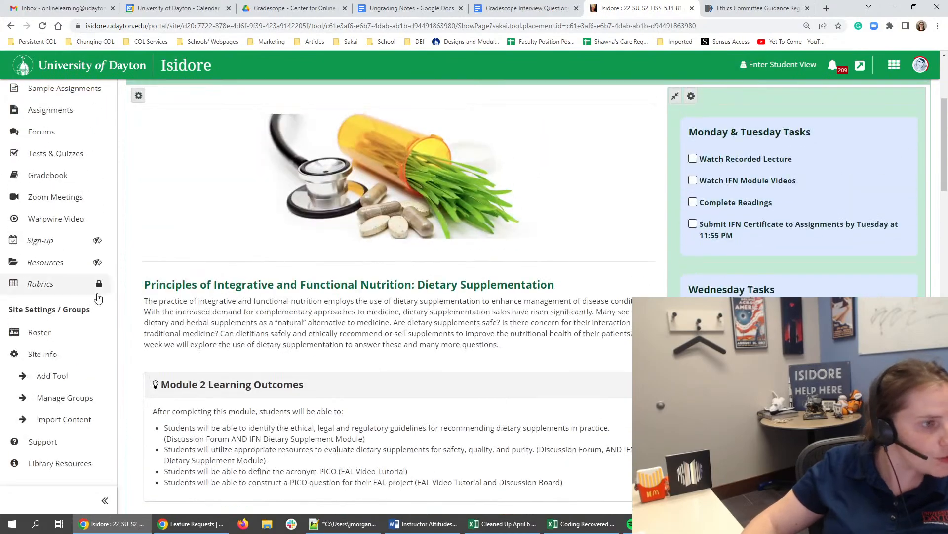
# - Open the course site's rubrics and expand the Discussion Board Rubric to show its criteria
pyautogui.hotkey('ctrl', '+')
pyautogui.hotkey('ctrl', '+')
pyautogui.hotkey('ctrl', '+')
pyautogui.hotkey('ctrl', '+')
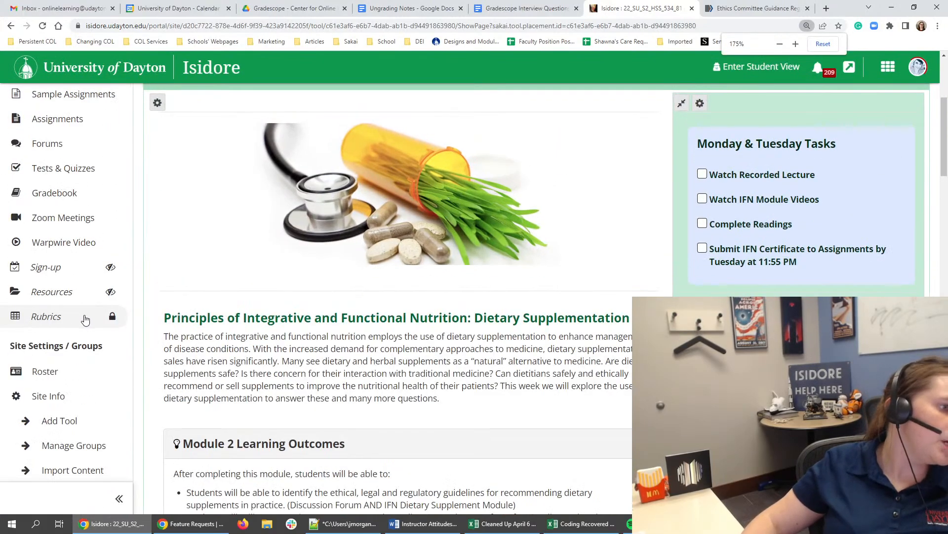
pyautogui.hotkey('ctrl', '-')
pyautogui.scroll(-2, 59, 323)
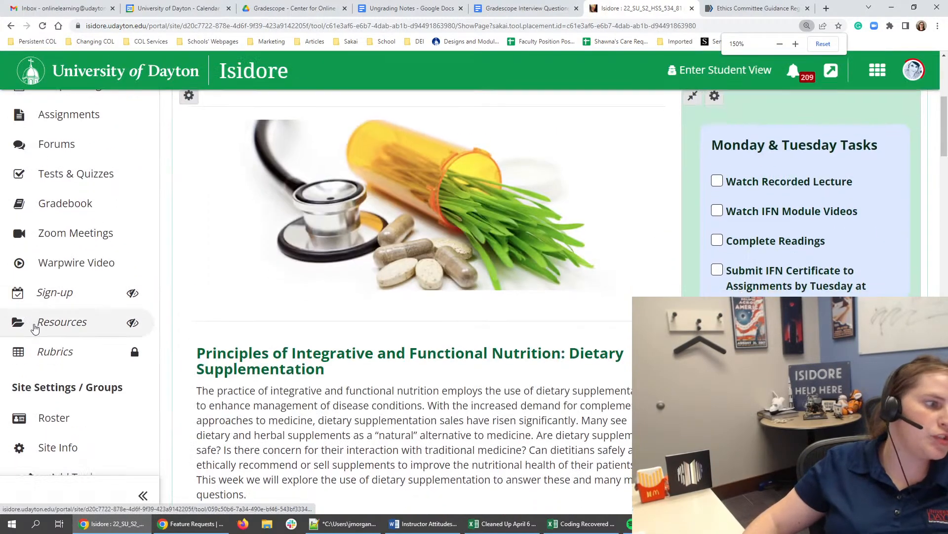
pyautogui.click(57, 321)
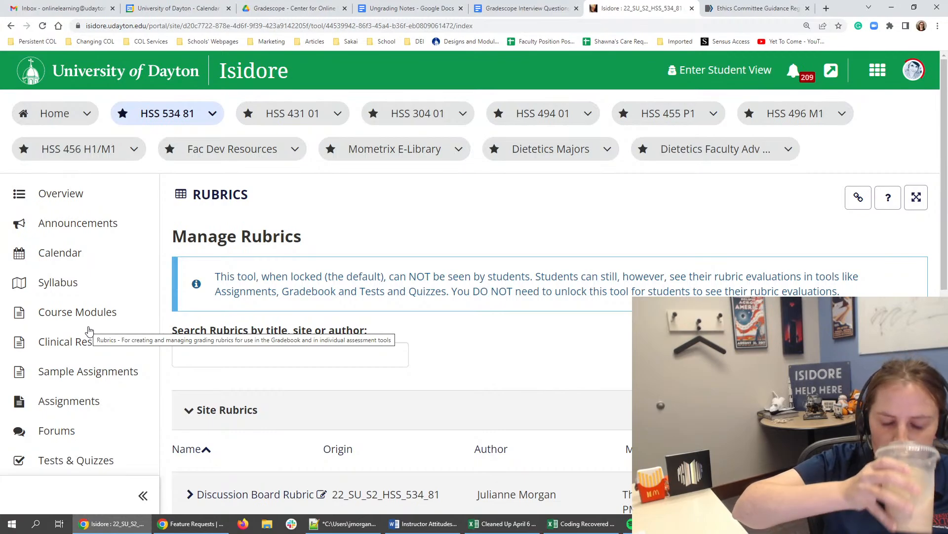
pyautogui.scroll(-4, 346, 313)
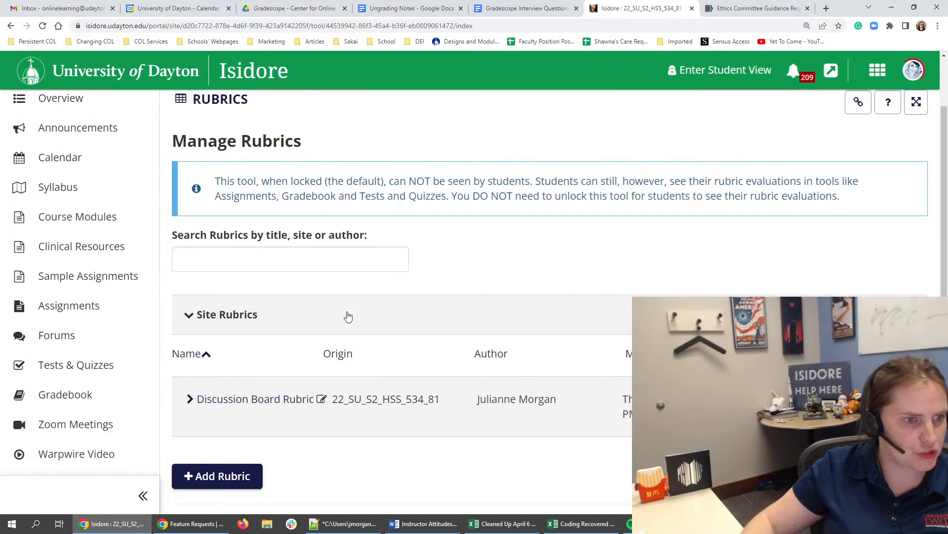
pyautogui.click(270, 298)
pyautogui.scroll(-10, 271, 298)
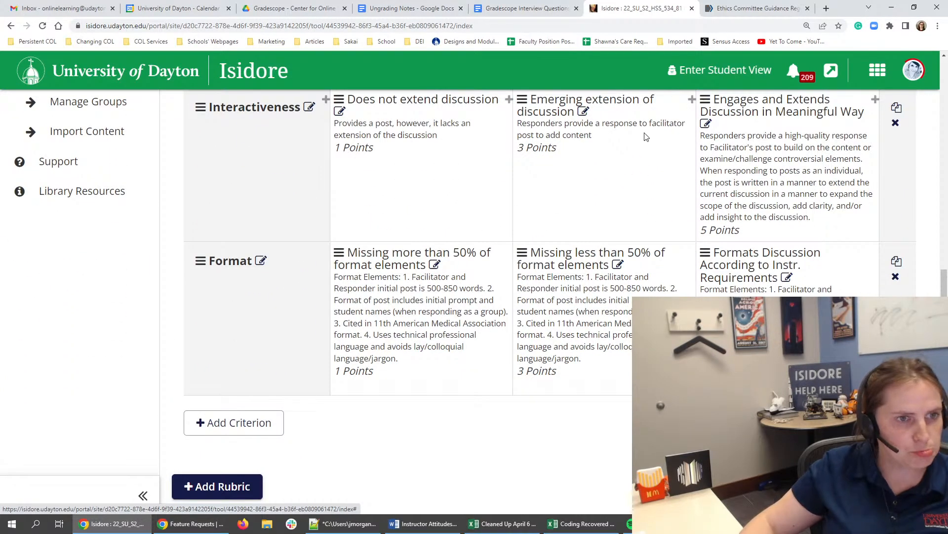
# - In the Interactiveness criterion, edit the "Emerging extension of discussion" rating description, changing "facilitator" to "Facilitator's"
pyautogui.scroll(2, 572, 247)
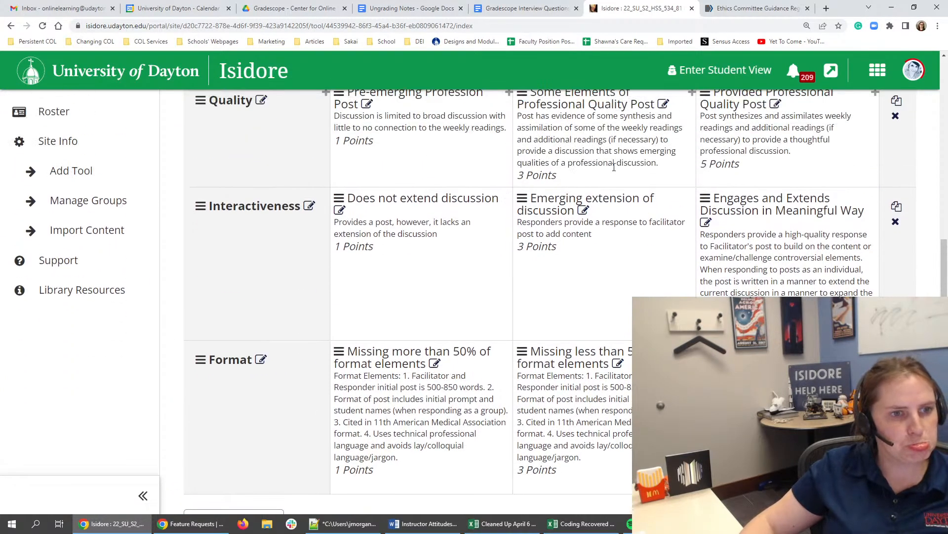
pyautogui.click(583, 212)
pyautogui.click(587, 397)
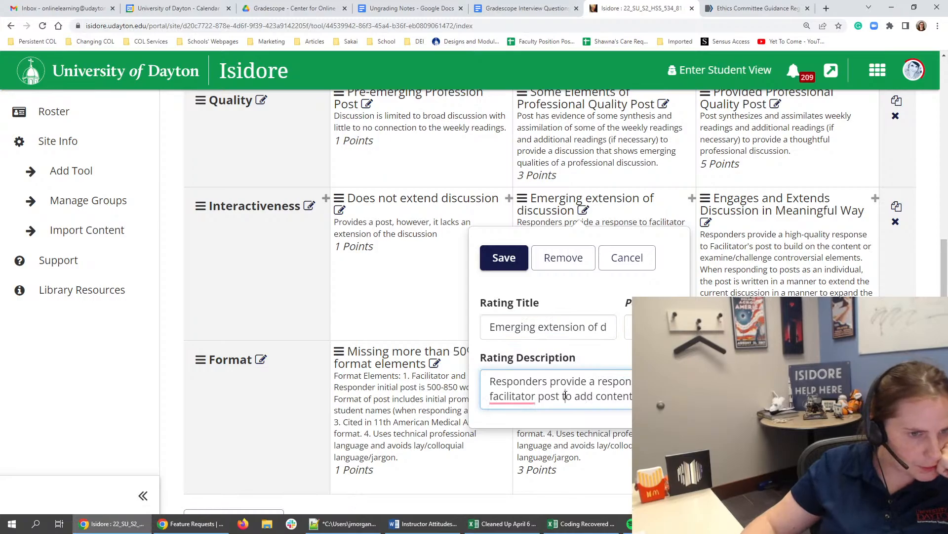
pyautogui.moveTo(497, 398)
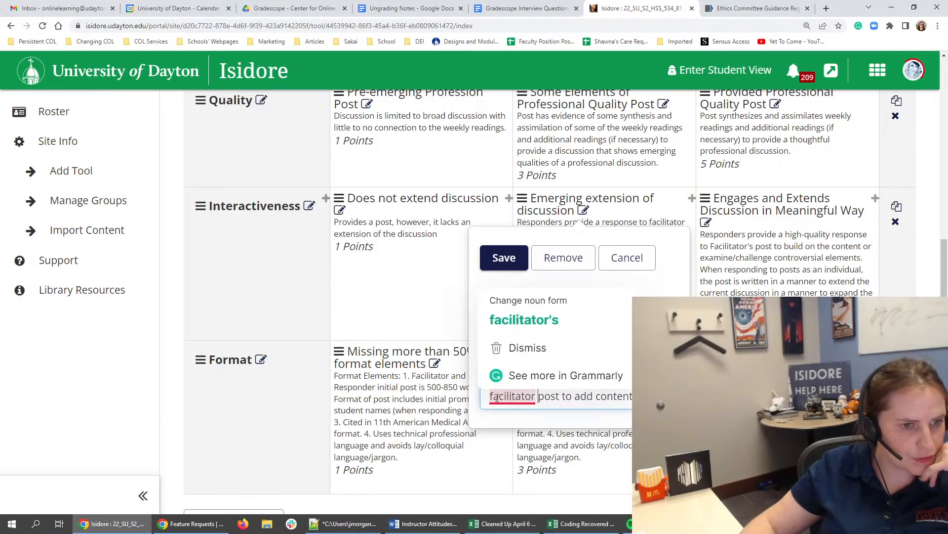
pyautogui.press('BackSpace')
pyautogui.write('F')
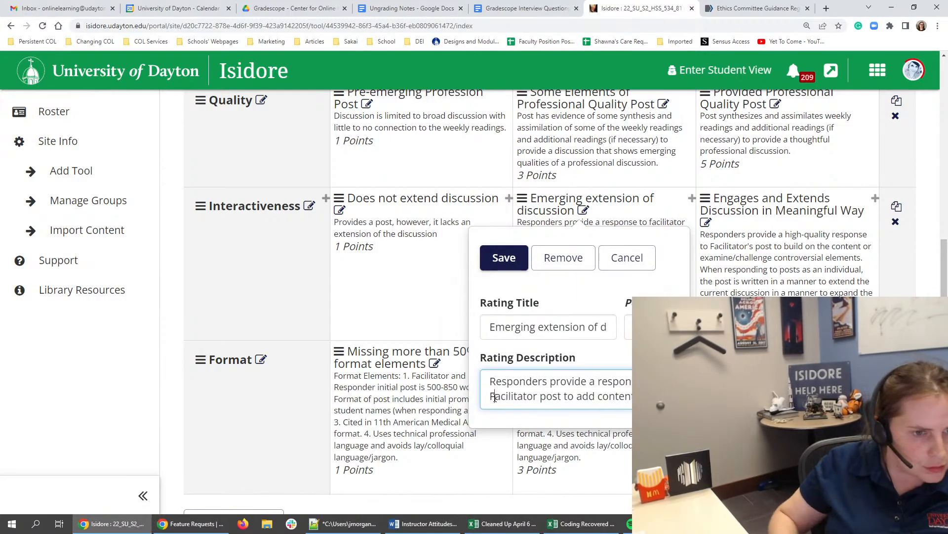
pyautogui.click(538, 395)
pyautogui.write("'s")
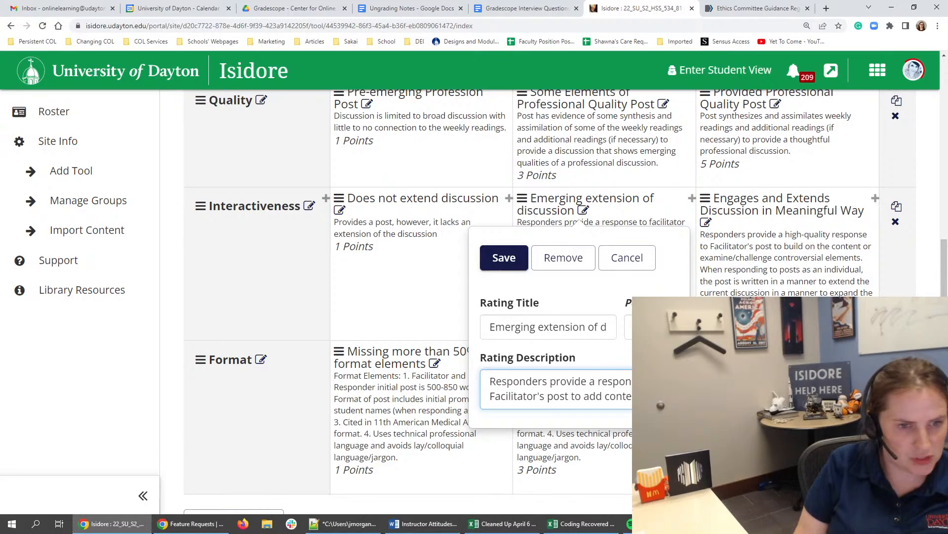
pyautogui.write('nd exte')
# - Add "and extend the discussion." to the end of the rating description and save the rating
pyautogui.press('BackSpace')
pyautogui.press('BackSpace')
pyautogui.press('BackSpace')
pyautogui.press('BackSpace')
pyautogui.press('BackSpace')
pyautogui.press('BackSpace')
pyautogui.press('BackSpace')
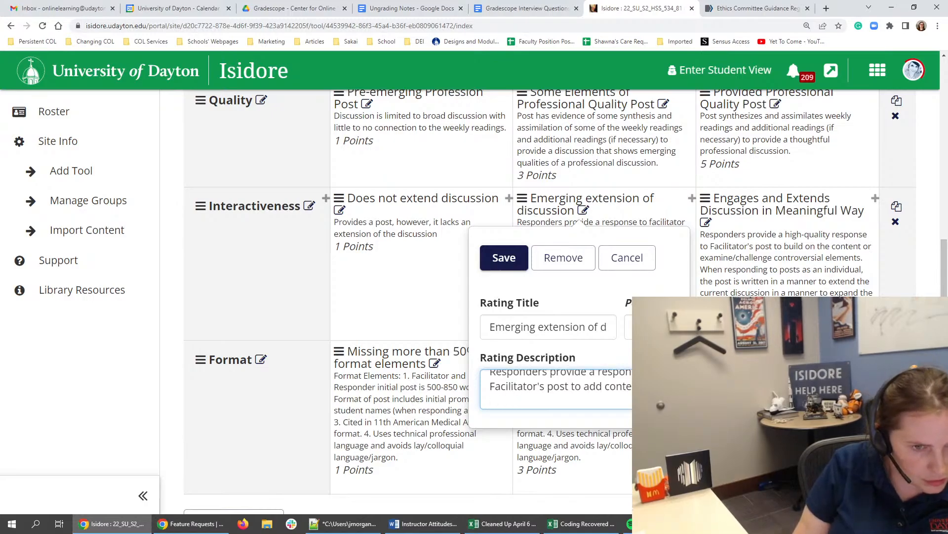
pyautogui.write('and exten')
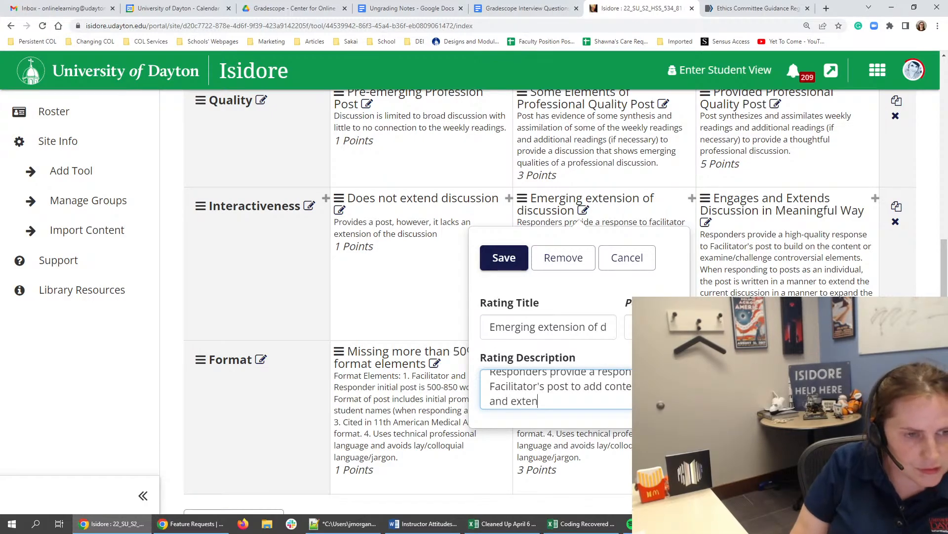
pyautogui.write('d the discussion.')
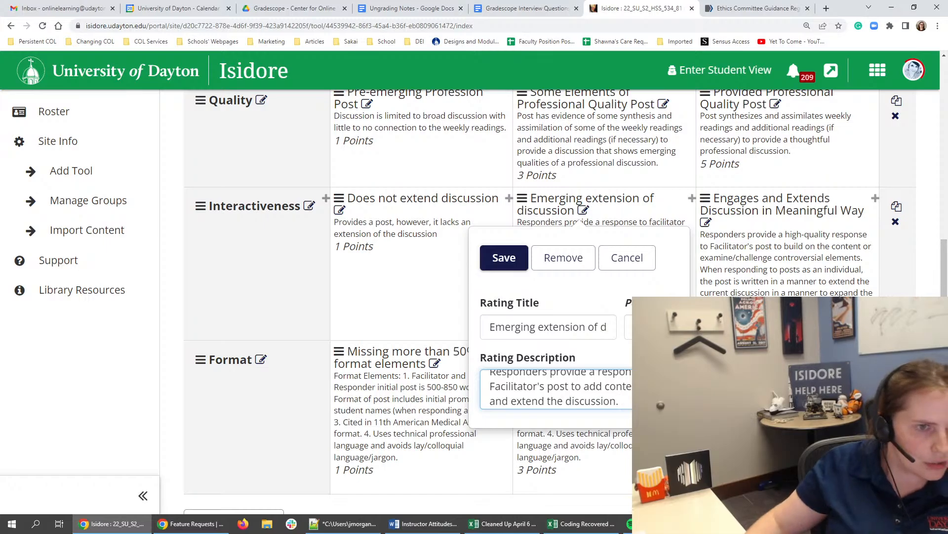
pyautogui.click(515, 262)
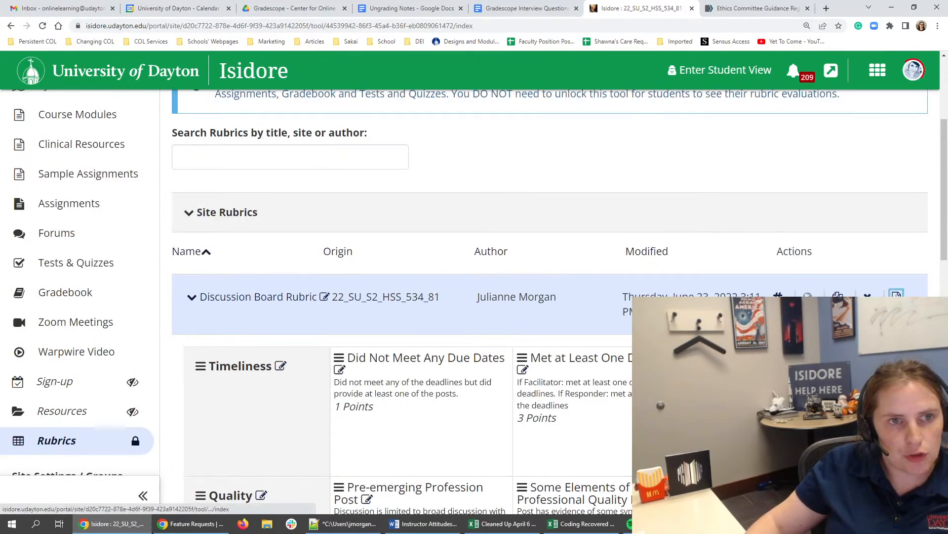
# - Export the Discussion Board Rubric as a PDF and save it in Downloads as "Discussion Board Rubric.pdf"
pyautogui.click(896, 297)
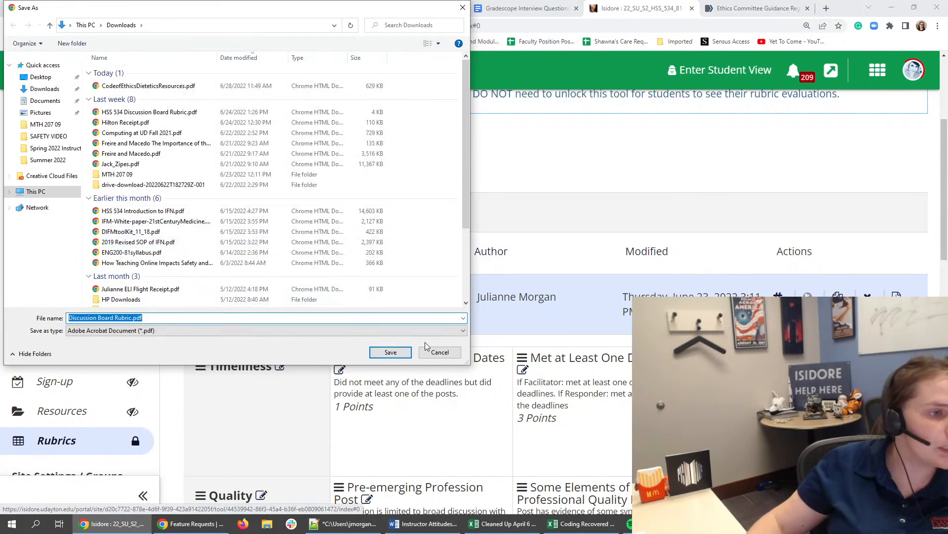
pyautogui.click(390, 352)
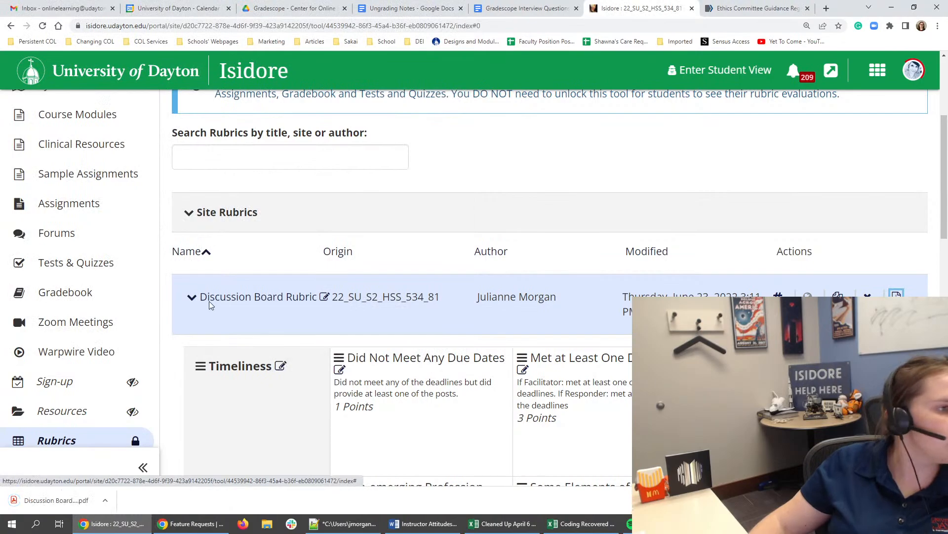
# - Return to the Course Modules main page and open Module 1, agreeing to leave the current page whenever asked
pyautogui.scroll(5, 209, 301)
pyautogui.click(79, 311)
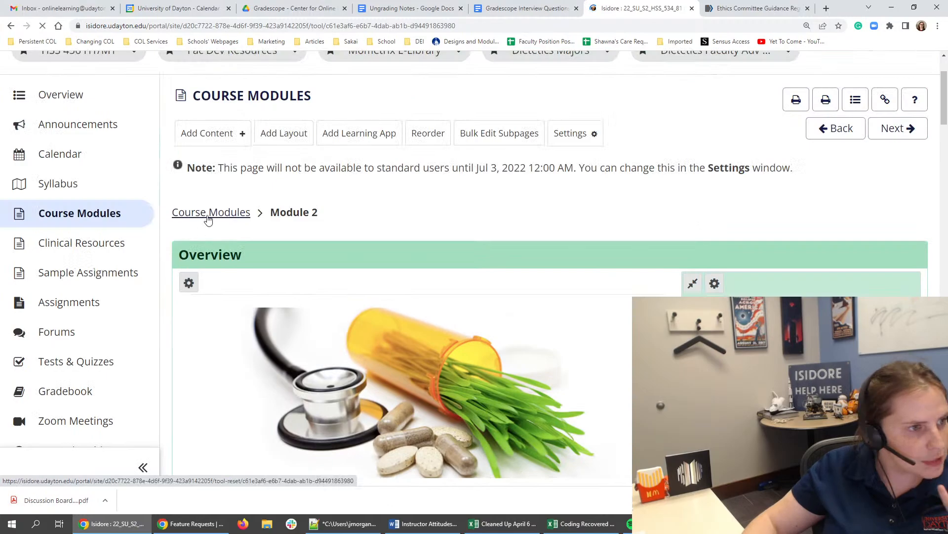
pyautogui.click(209, 217)
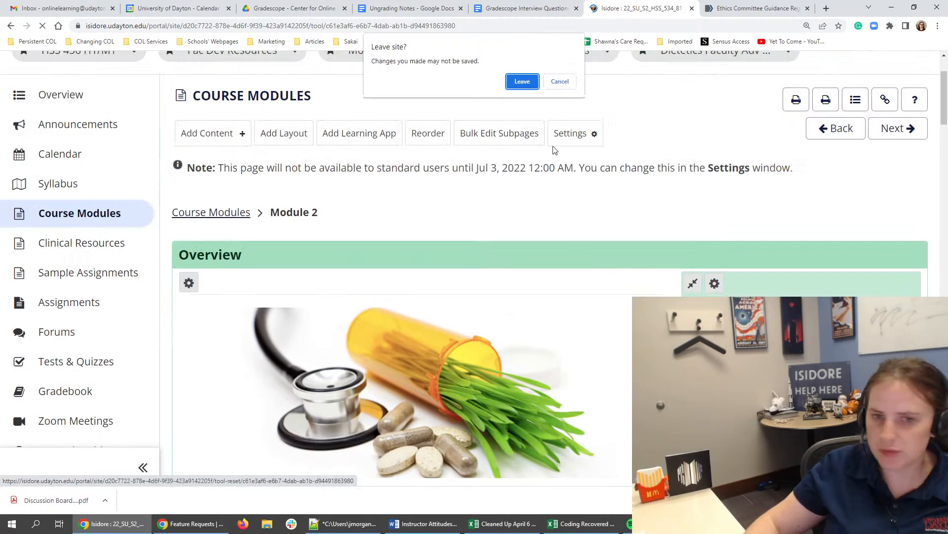
pyautogui.click(519, 81)
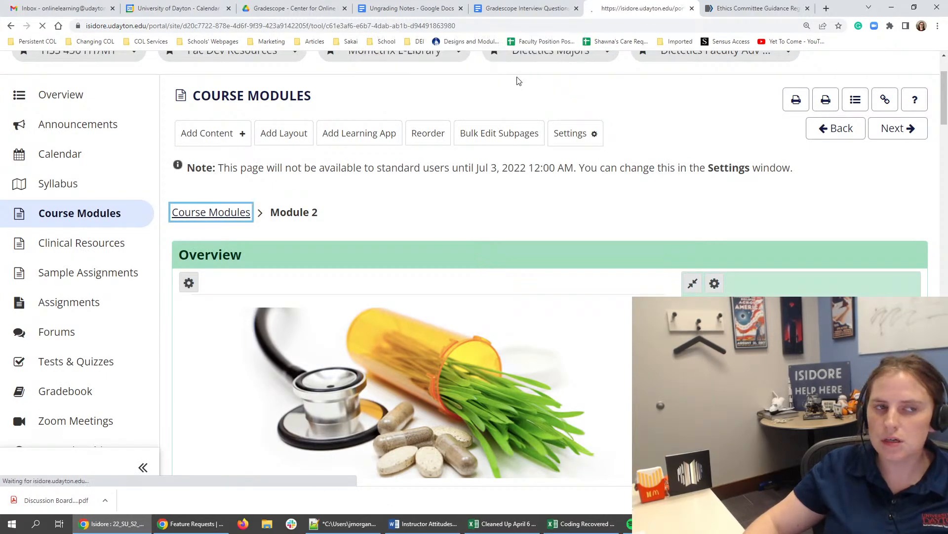
pyautogui.scroll(-7, 534, 112)
pyautogui.scroll(-7, 534, 112)
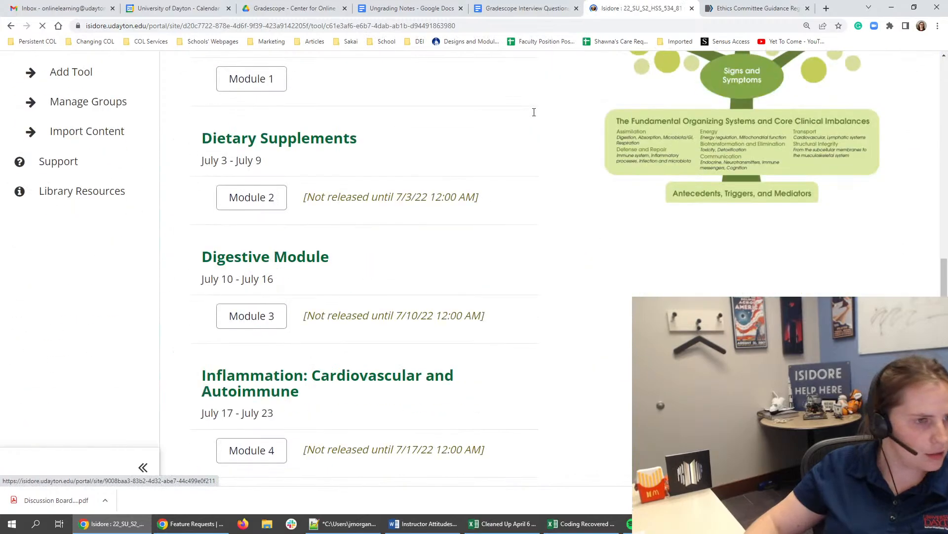
pyautogui.scroll(3, 445, 118)
pyautogui.click(266, 234)
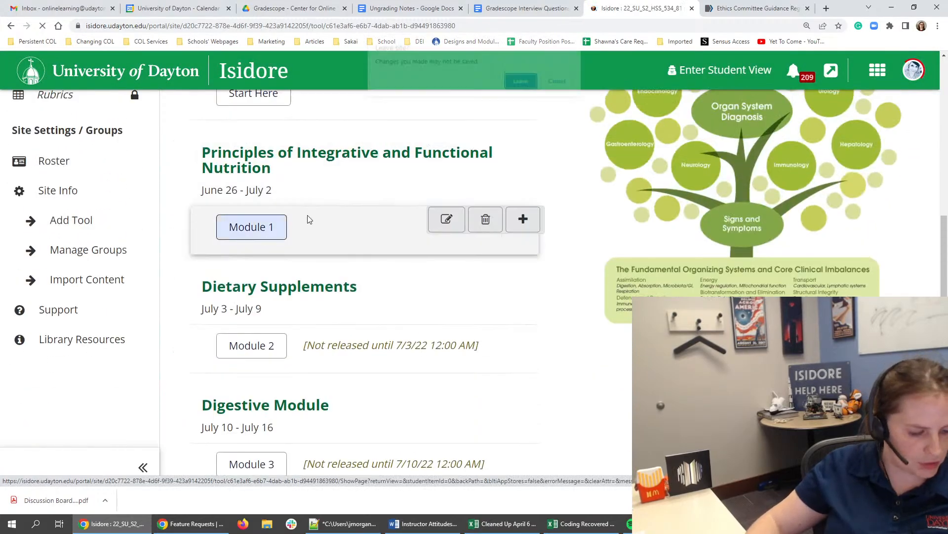
pyautogui.press('Return')
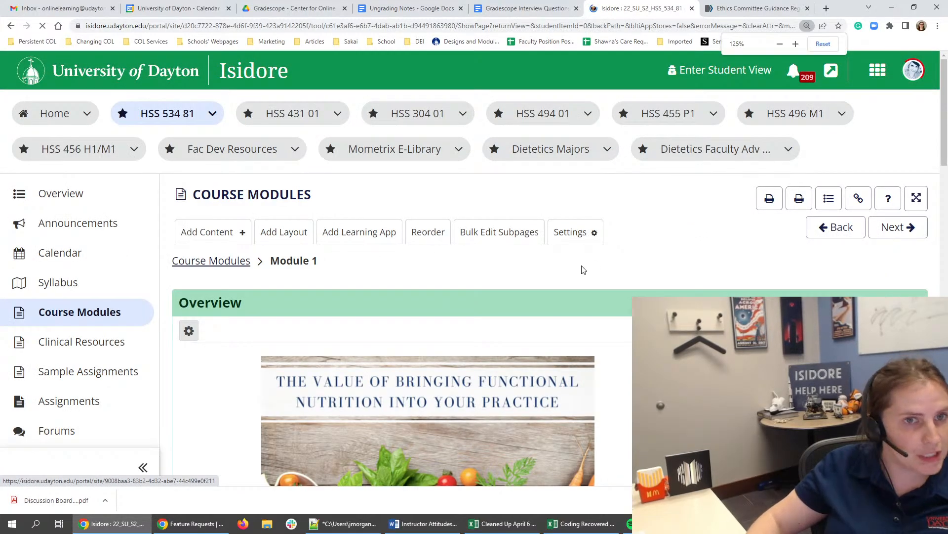
# - Expand Task 5: Discussion in Module 1 and open its forum participation instructions text for editing
pyautogui.scroll(-17, 623, 240)
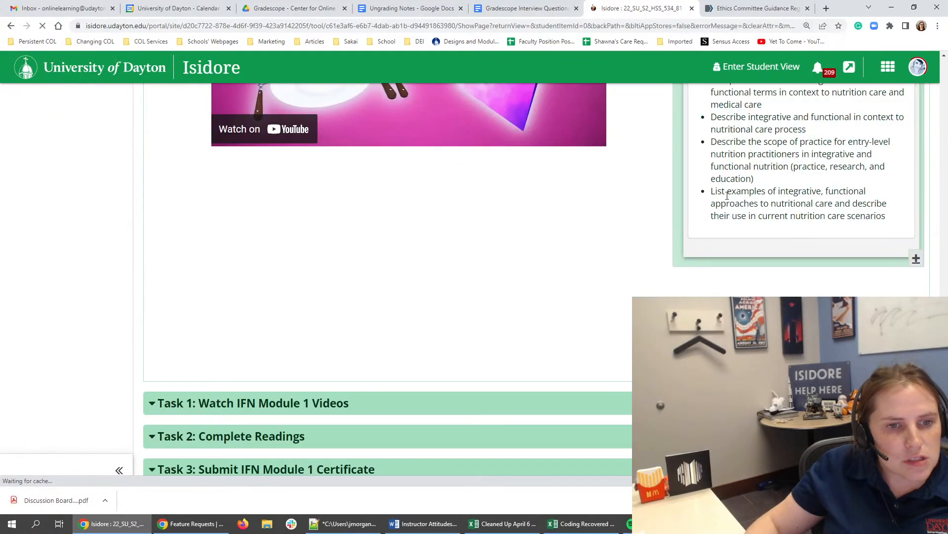
pyautogui.scroll(-3, 728, 195)
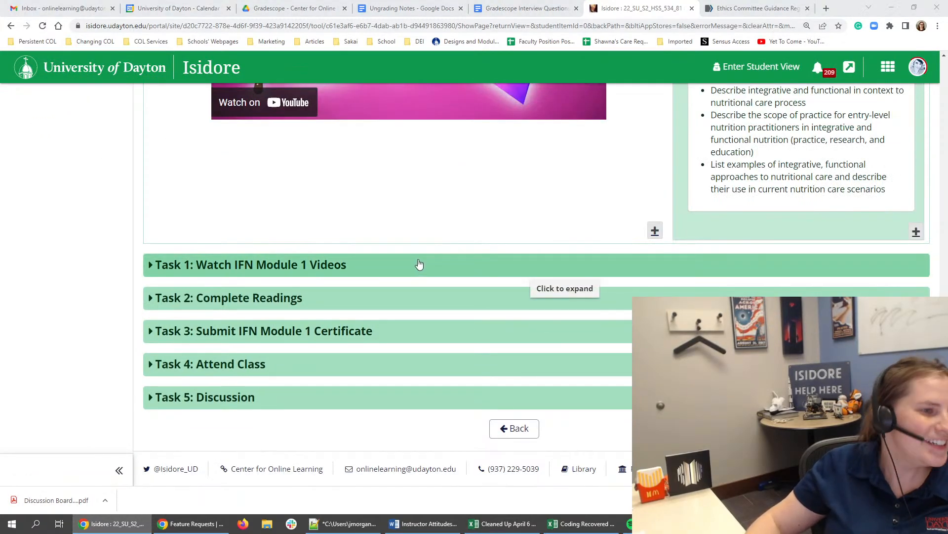
pyautogui.click(419, 265)
pyautogui.scroll(-5, 419, 264)
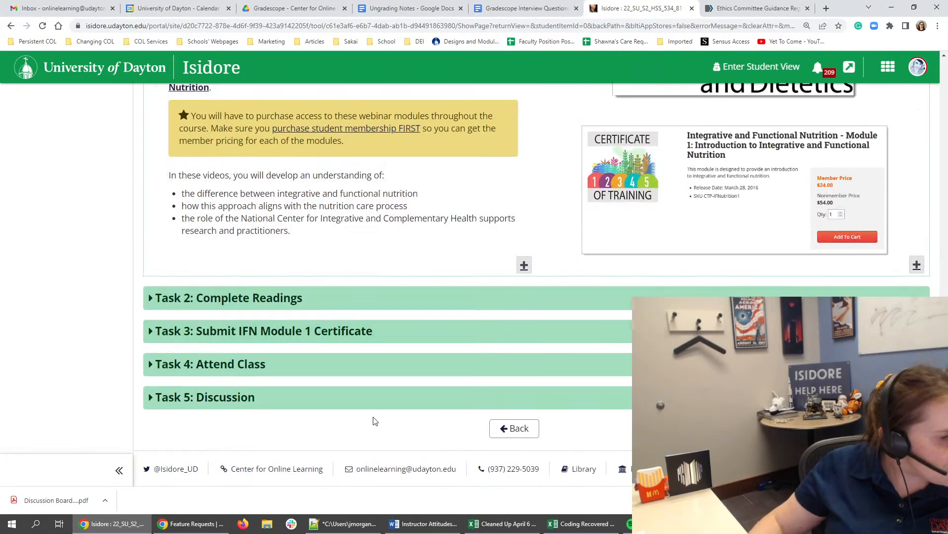
pyautogui.click(377, 399)
pyautogui.scroll(-5, 735, 205)
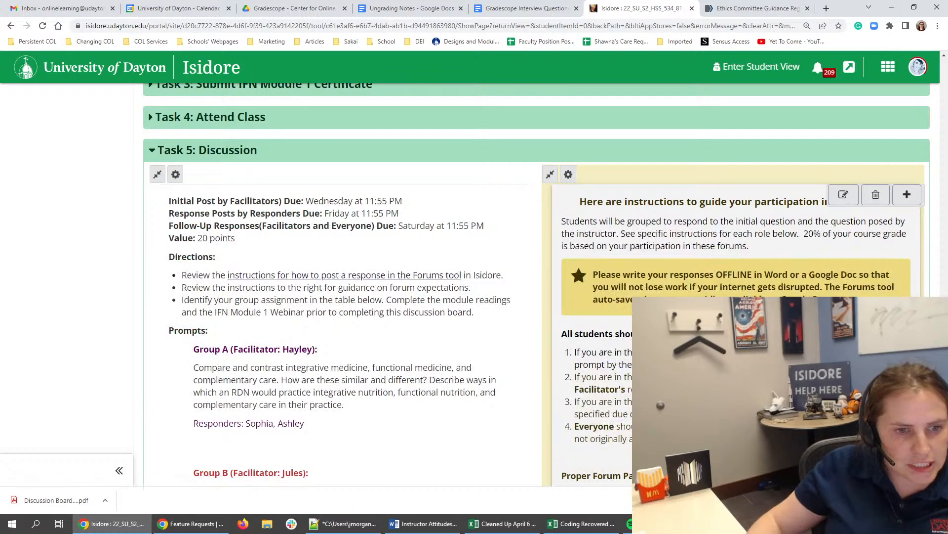
pyautogui.scroll(-10, 702, 135)
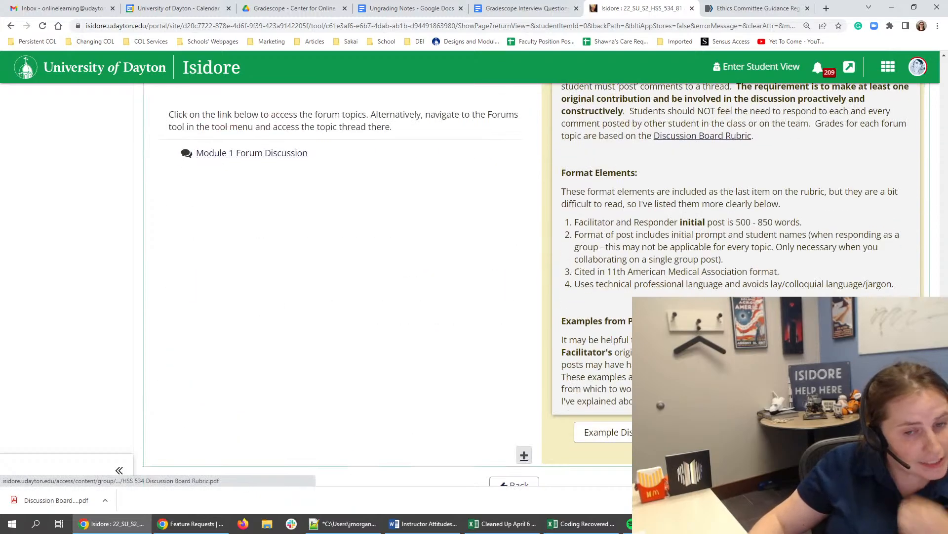
pyautogui.scroll(10, 818, 216)
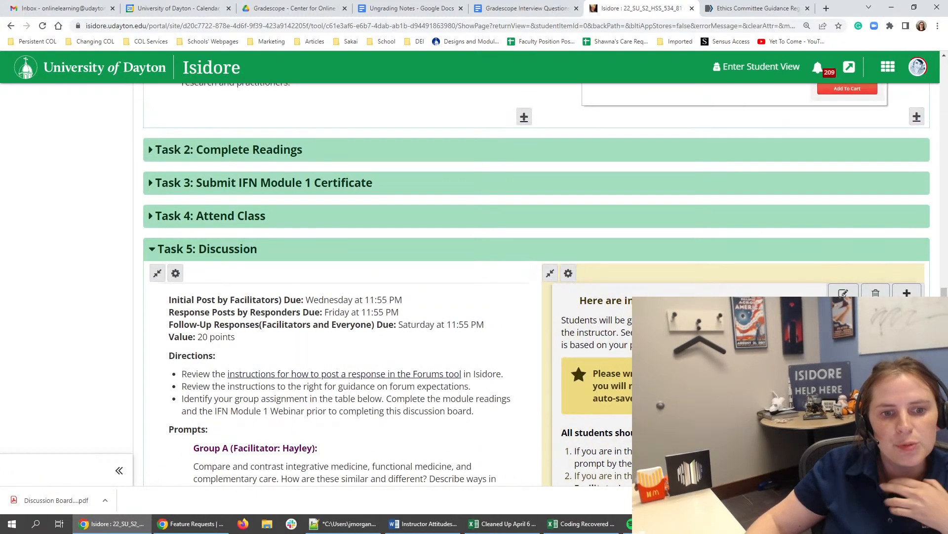
pyautogui.click(843, 293)
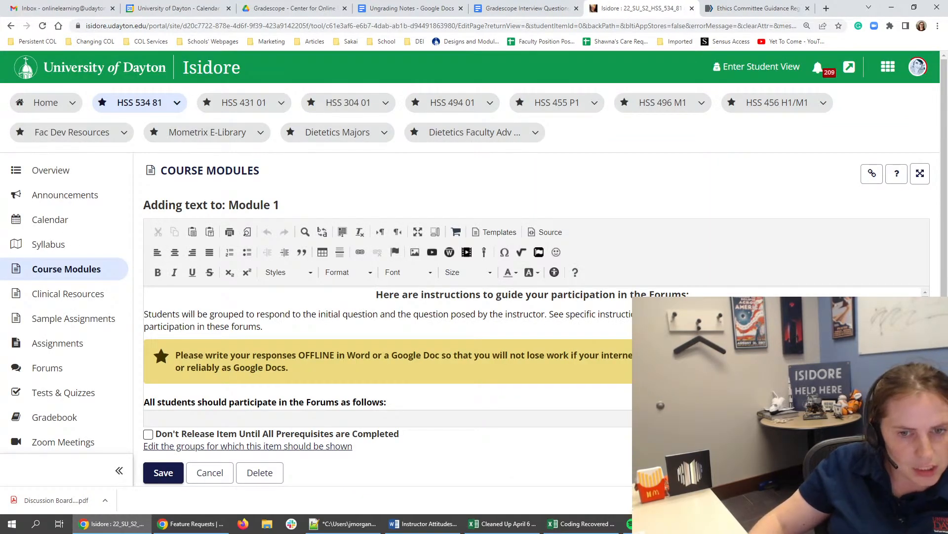
# - Review the forum instructions from participation roles through Examples from Previous Classes for mentions of the Discussion Board Rubric
pyautogui.scroll(-7, 263, 424)
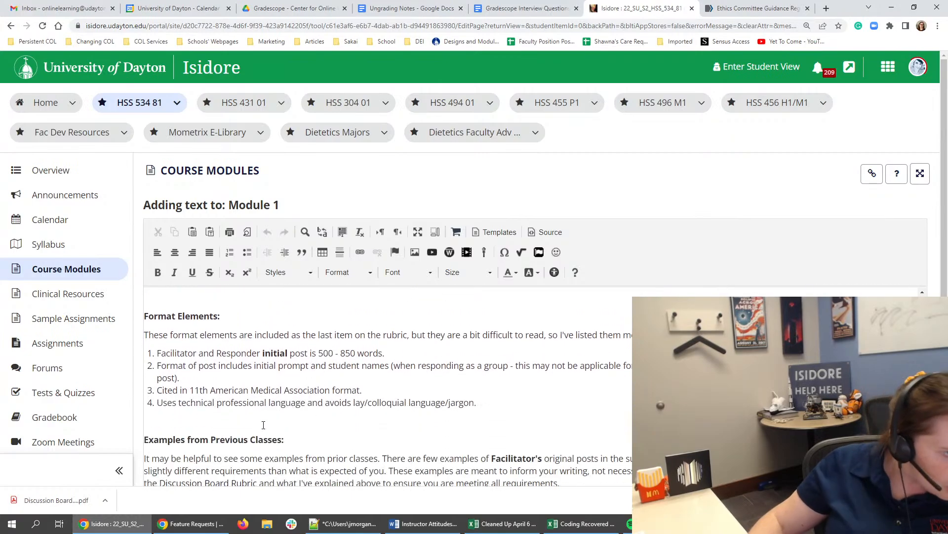
pyautogui.scroll(-3, 263, 425)
pyautogui.scroll(3, 173, 292)
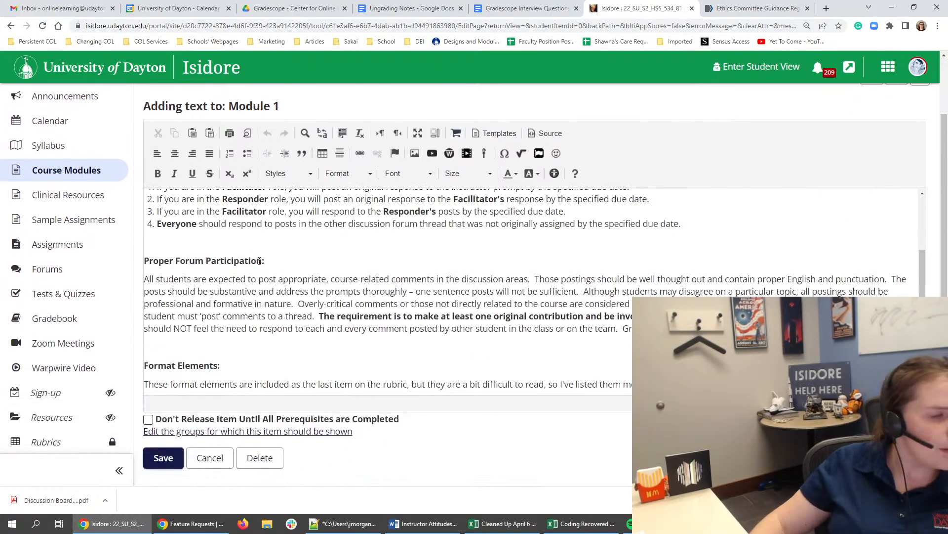
pyautogui.scroll(3, 259, 261)
pyautogui.scroll(-5, 351, 253)
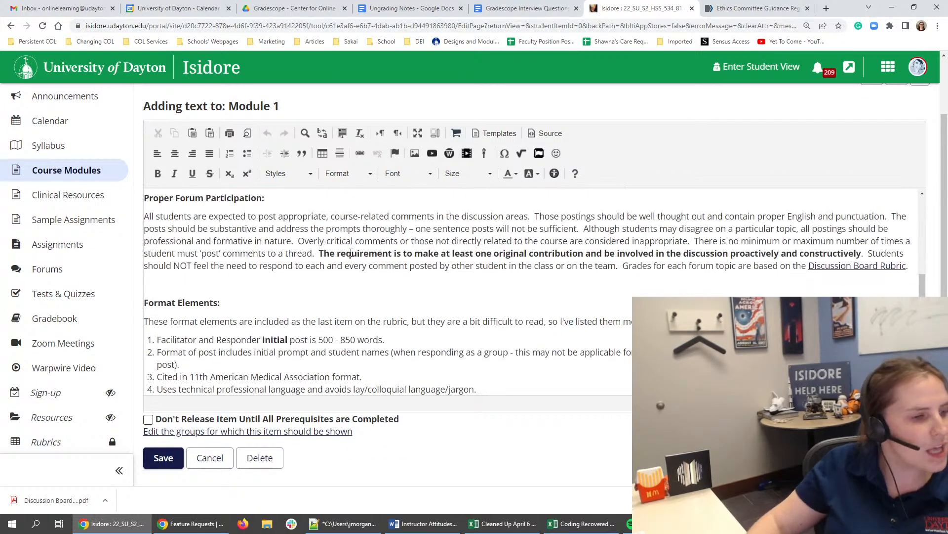
pyautogui.scroll(-6, 351, 253)
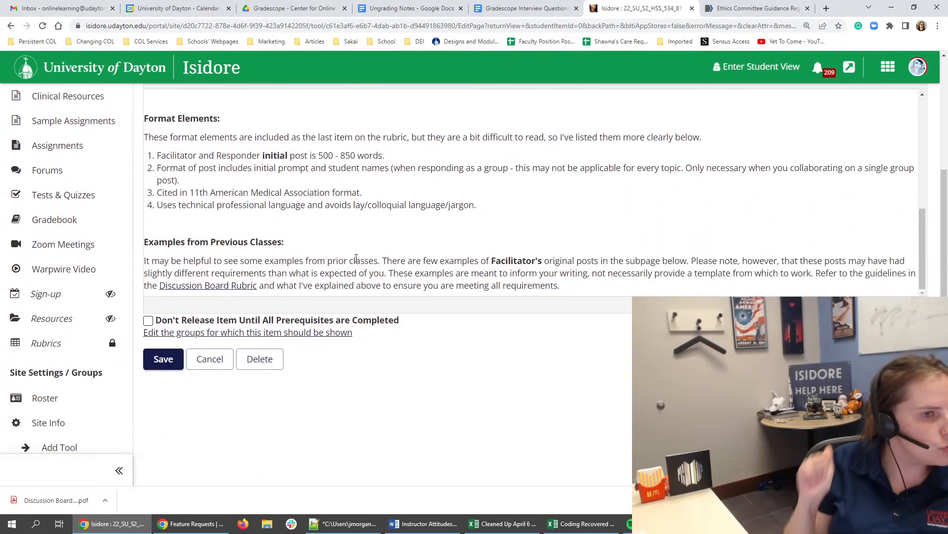
pyautogui.scroll(-3, 356, 259)
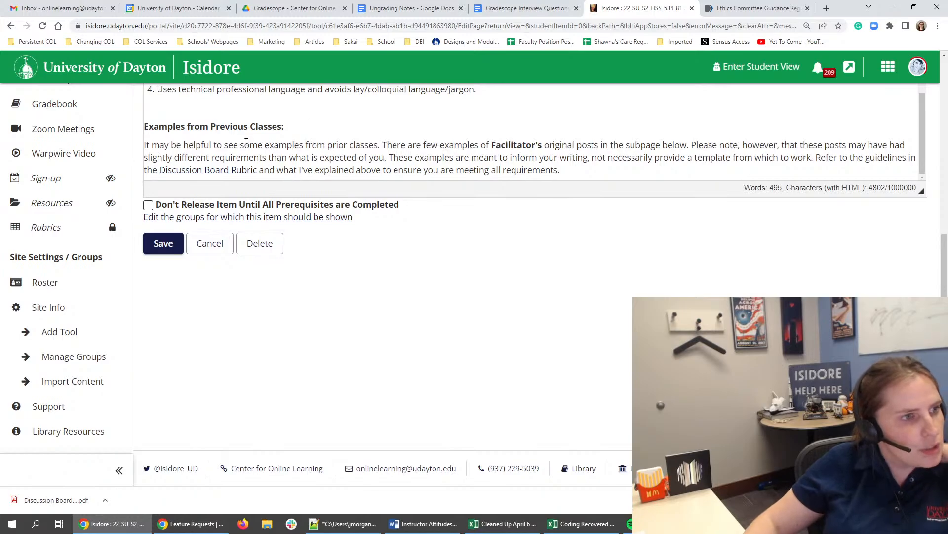
pyautogui.scroll(6, 863, 236)
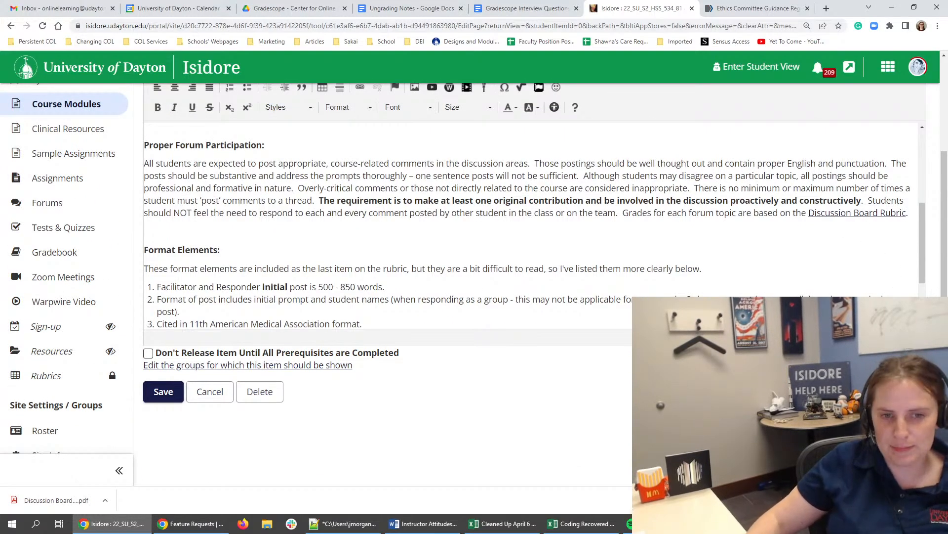
pyautogui.scroll(-3, 281, 347)
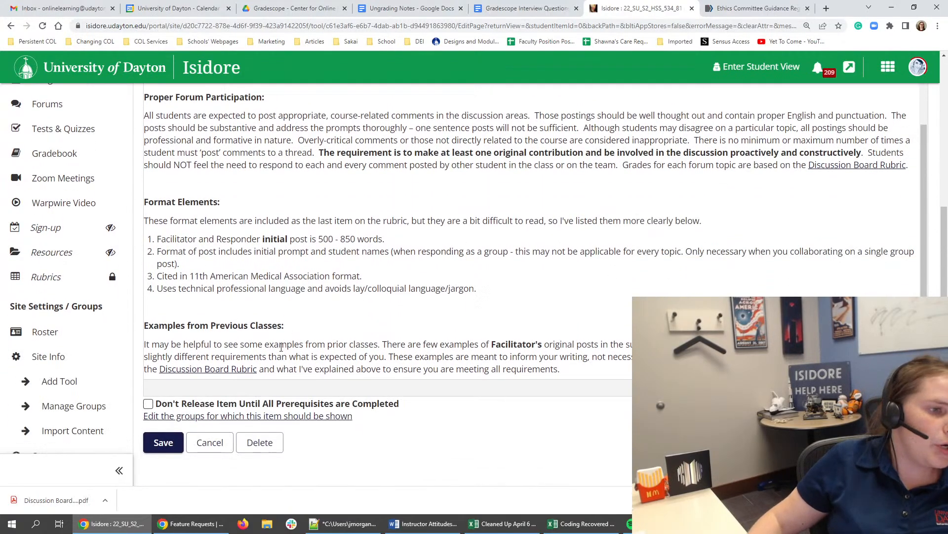
# - Replace the "Discussion Board Rubric" link under Examples from Previous Classes with an uploaded copy of "Discussion Board Rubric.pdf" from Downloads
pyautogui.moveTo(258, 369); pyautogui.dragTo(161, 372)
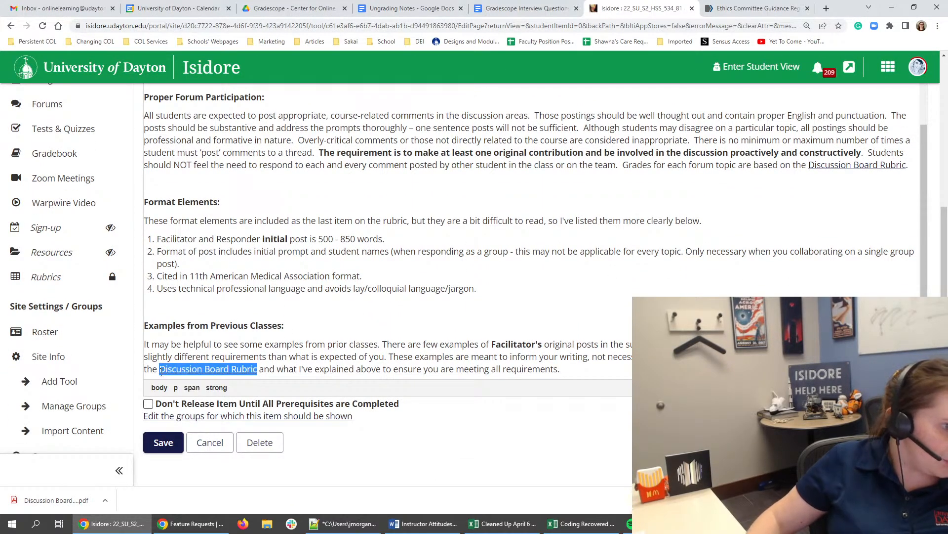
pyautogui.scroll(3, 370, 173)
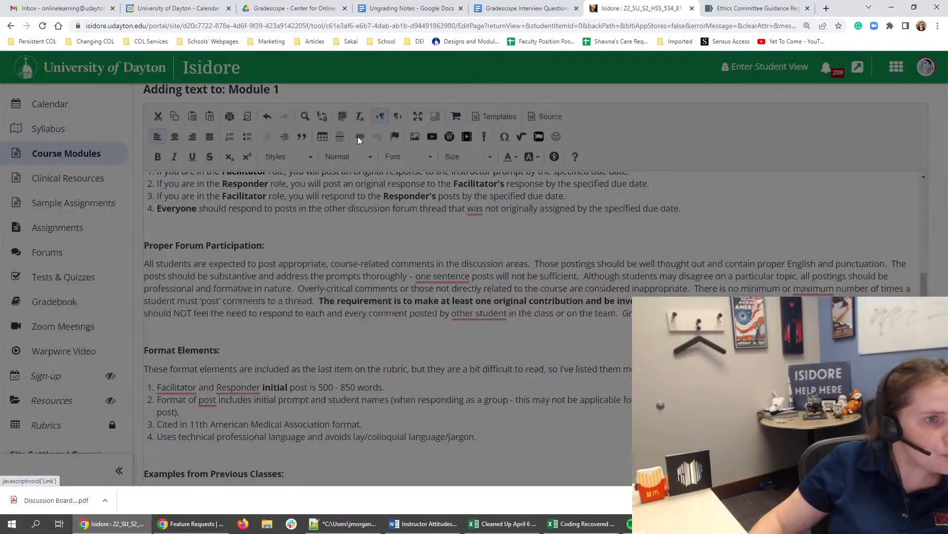
pyautogui.click(360, 137)
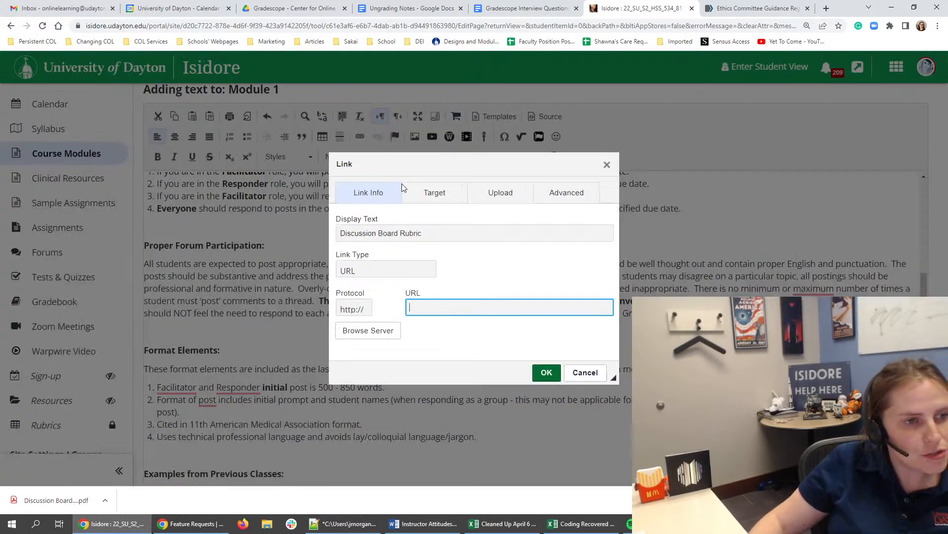
pyautogui.click(500, 193)
pyautogui.click(366, 228)
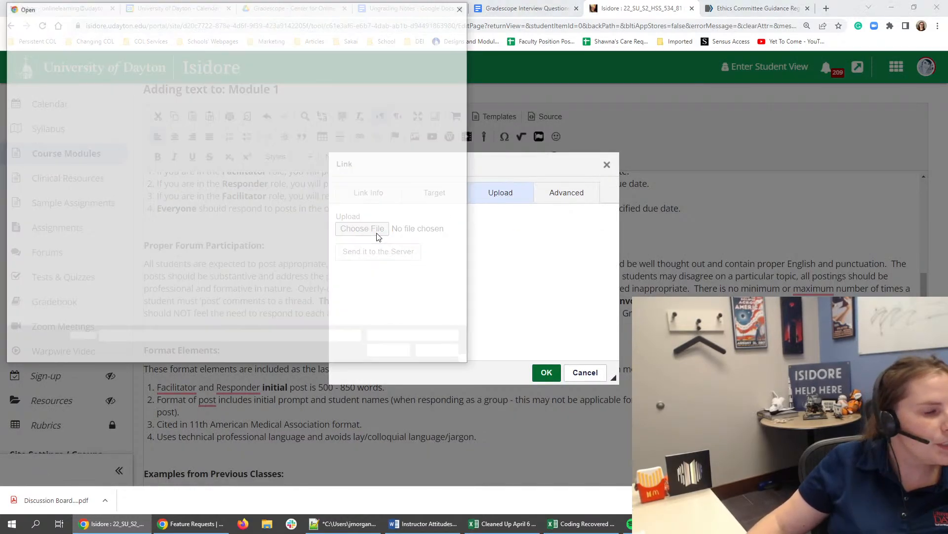
pyautogui.click(130, 87)
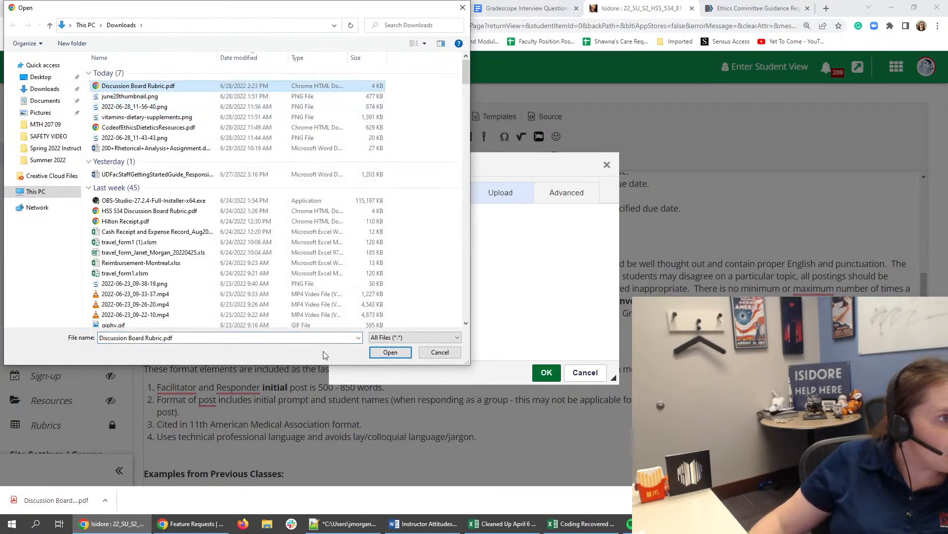
pyautogui.click(372, 354)
pyautogui.click(380, 251)
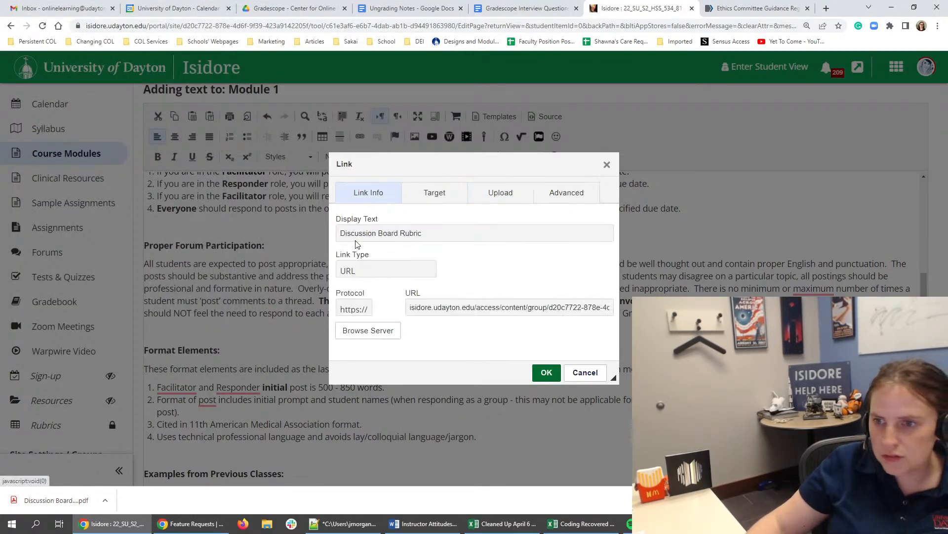
pyautogui.click(546, 373)
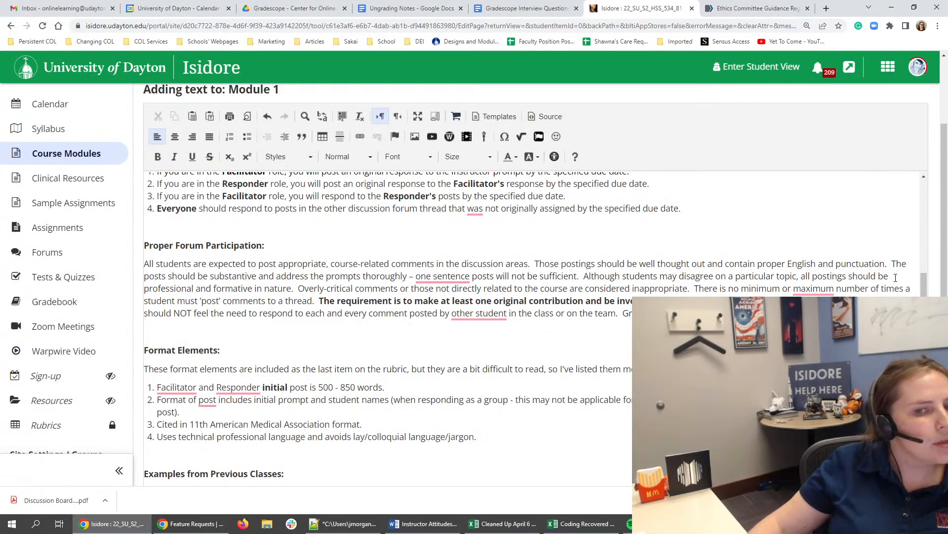
# - Correct "other student" to "other students" and reword the first Format Elements item to "Facilitator's and Responder's initial posts are 500 - 850 words."
pyautogui.click(478, 314)
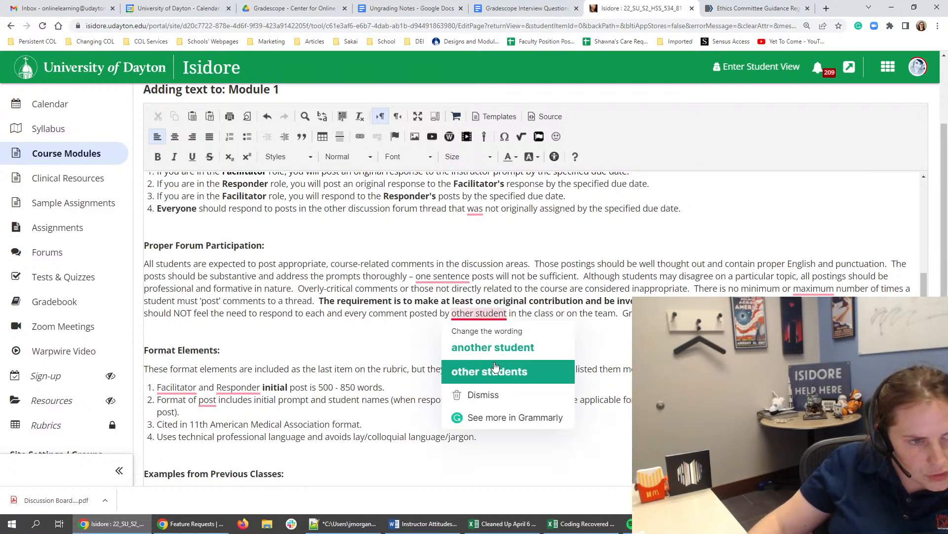
pyautogui.click(496, 377)
pyautogui.click(222, 390)
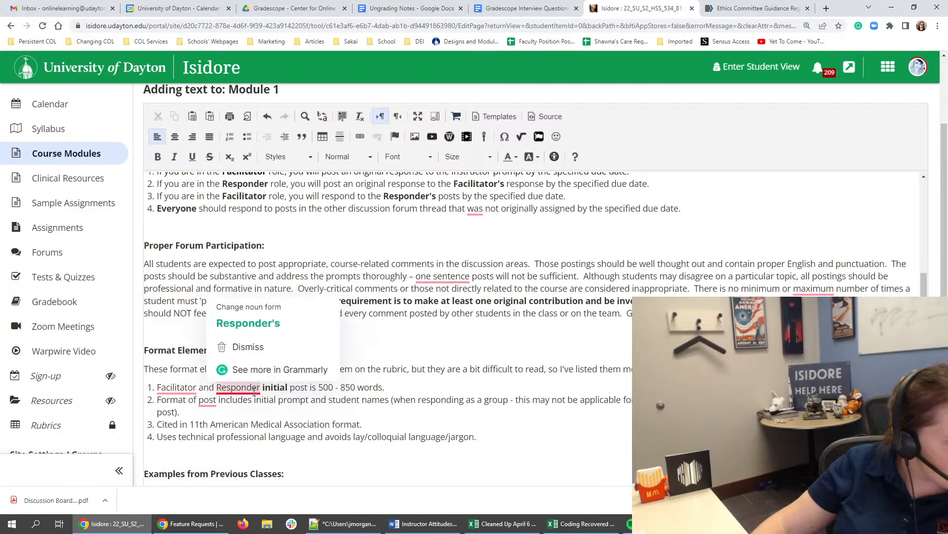
pyautogui.click(196, 388)
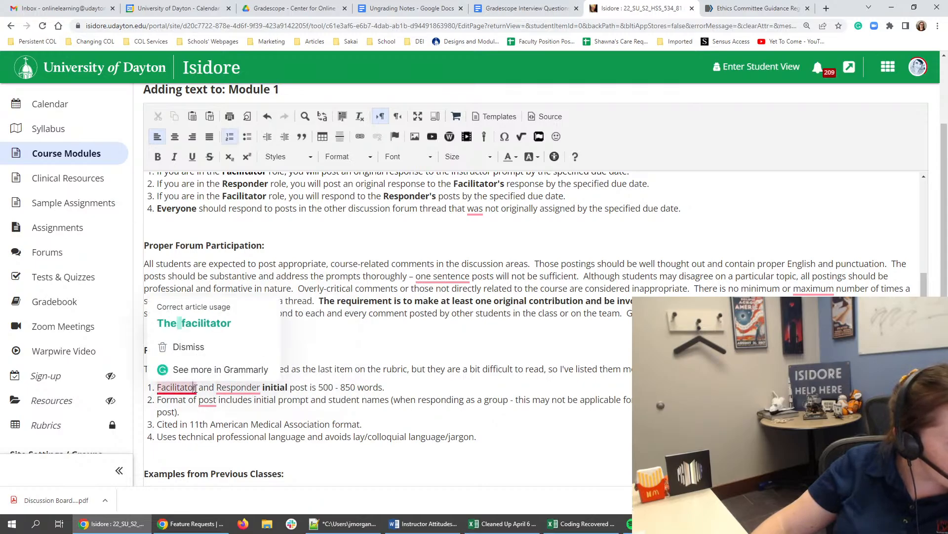
pyautogui.write("'s")
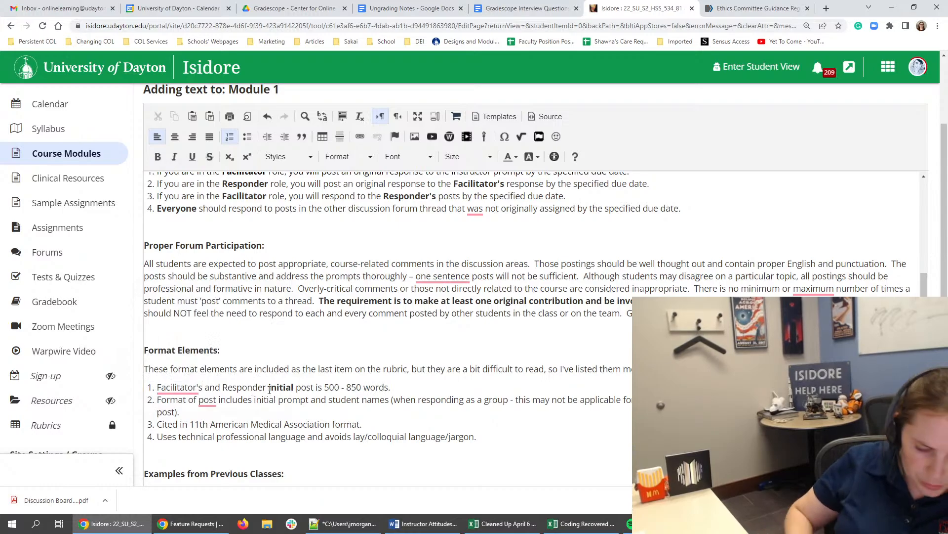
pyautogui.write("'s")
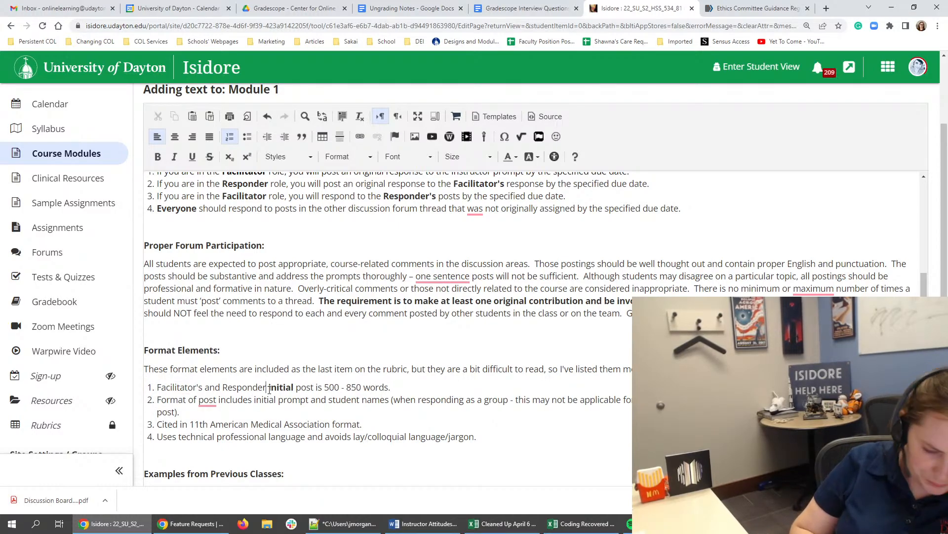
pyautogui.click(319, 387)
pyautogui.write('s are')
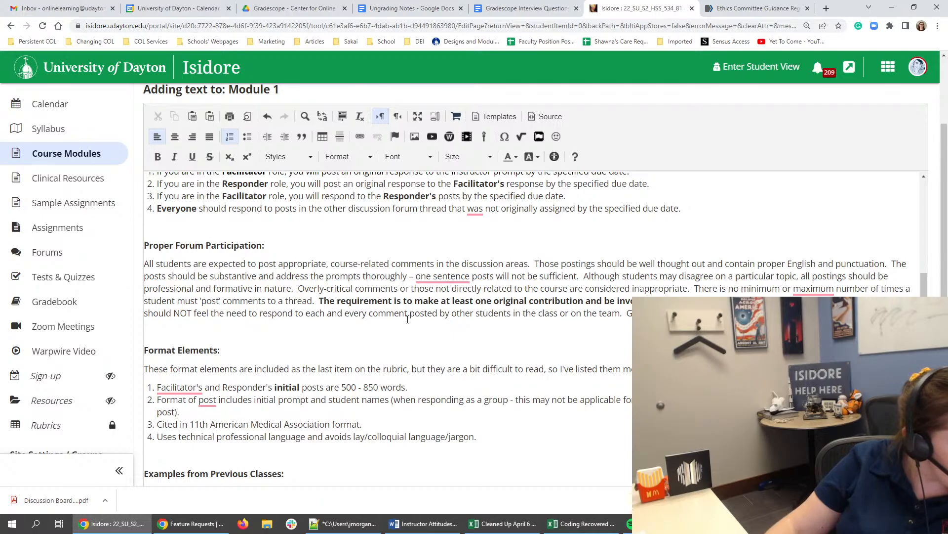
# - Check the URL of the "Discussion Board Rubric" link under Proper Forum Participation, enlarging the Link dialog to read it
pyautogui.scroll(1, 395, 310)
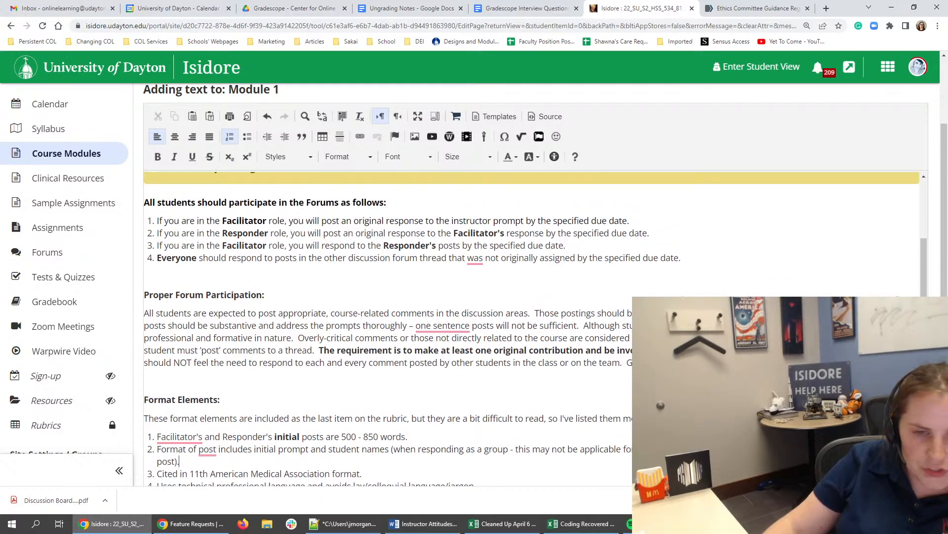
pyautogui.doubleClick(716, 362)
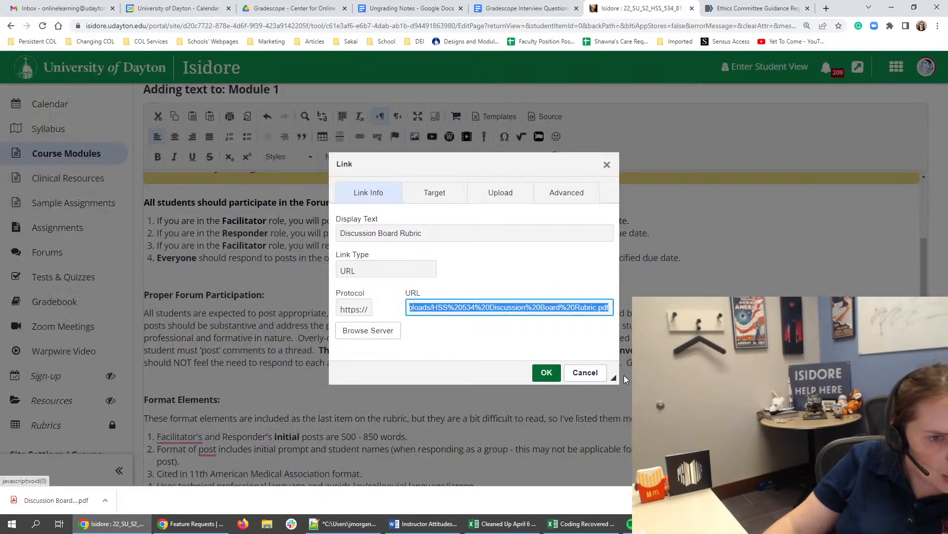
pyautogui.moveTo(614, 376); pyautogui.dragTo(756, 457)
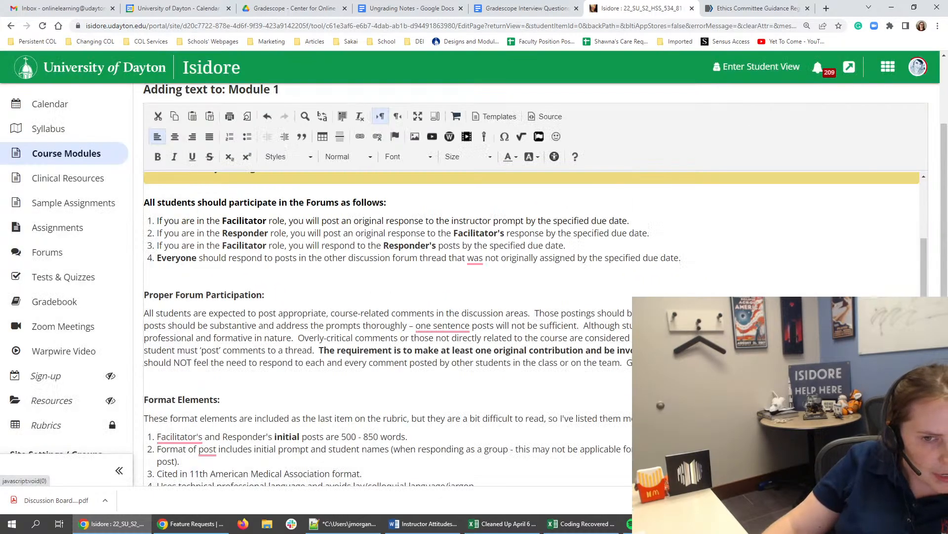
pyautogui.click(731, 449)
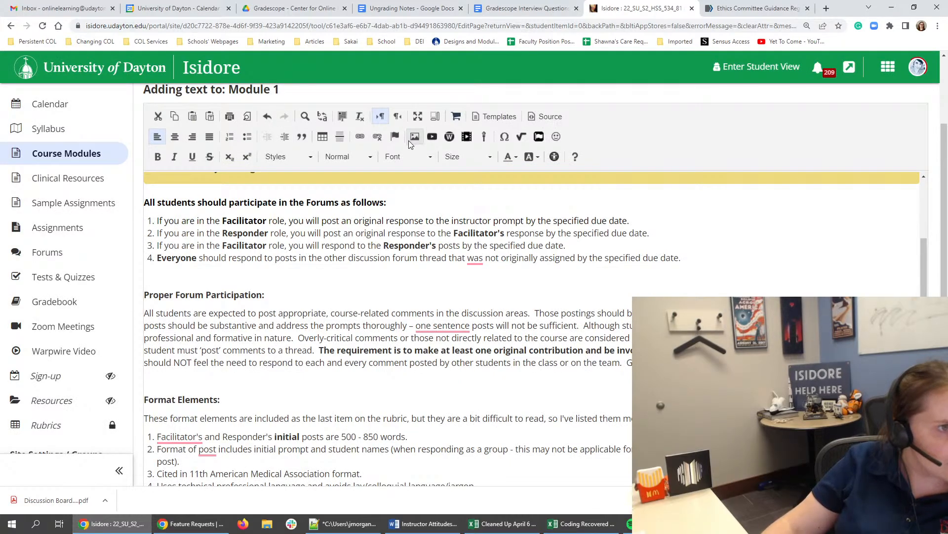
# - Replace the "Discussion Board Rubric" link under Proper Forum Participation with an uploaded copy of "Discussion Board Rubric.pdf" from Downloads
pyautogui.click(360, 137)
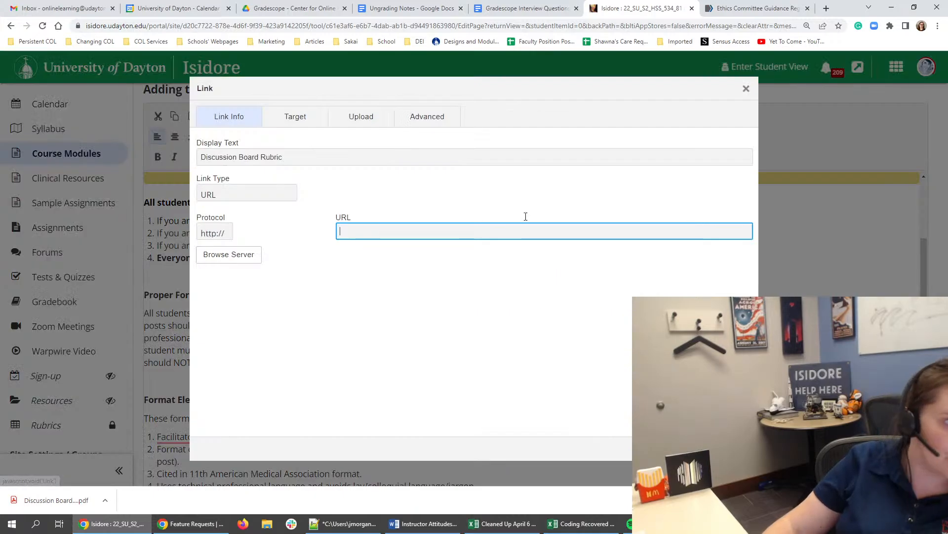
pyautogui.click(354, 126)
pyautogui.click(226, 153)
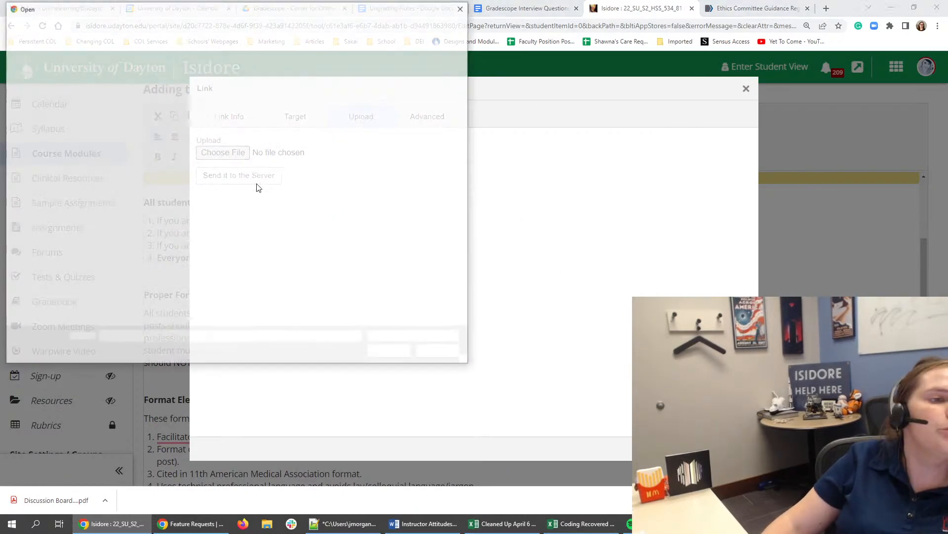
pyautogui.click(150, 87)
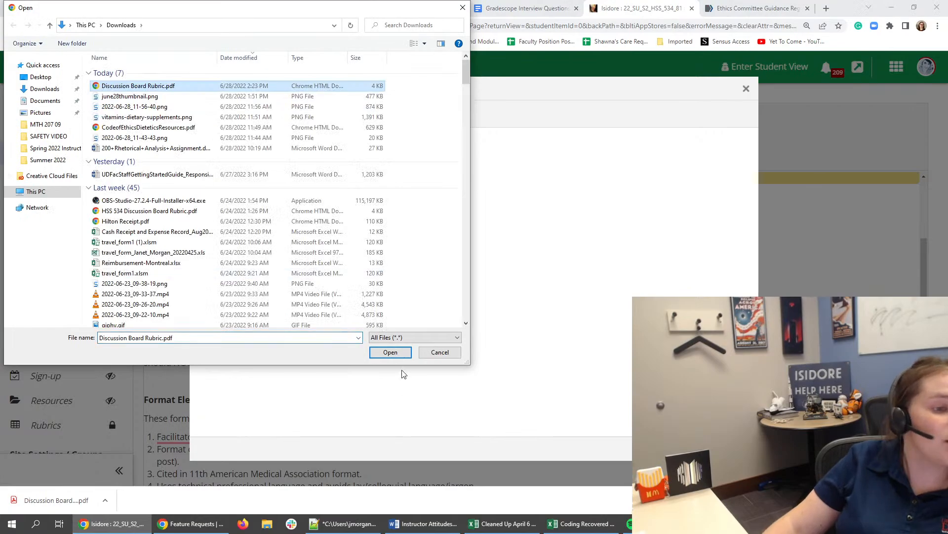
pyautogui.click(401, 356)
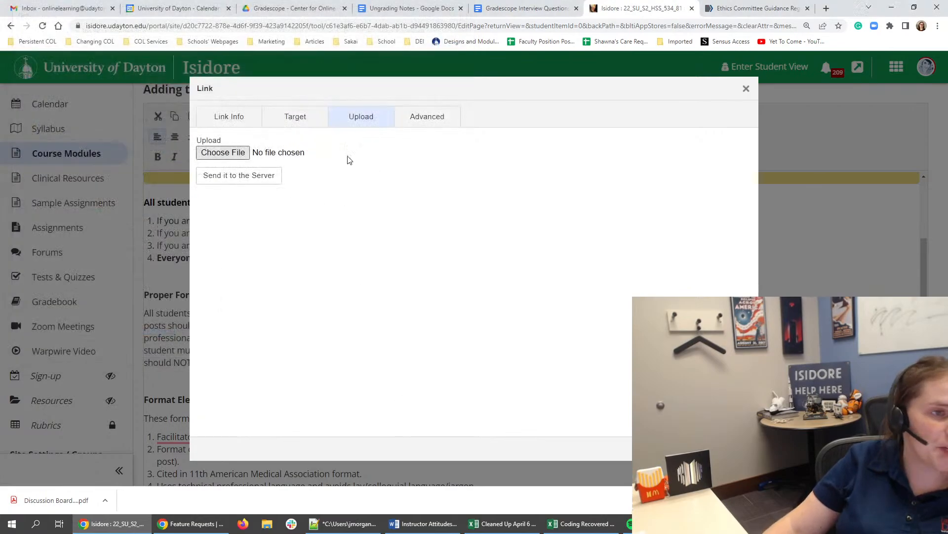
pyautogui.click(238, 177)
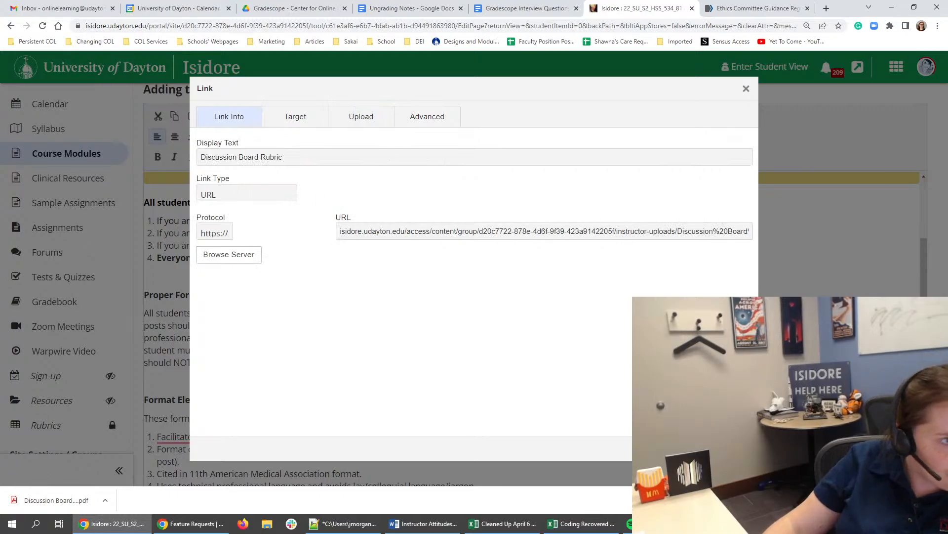
pyautogui.click(692, 449)
pyautogui.click(493, 269)
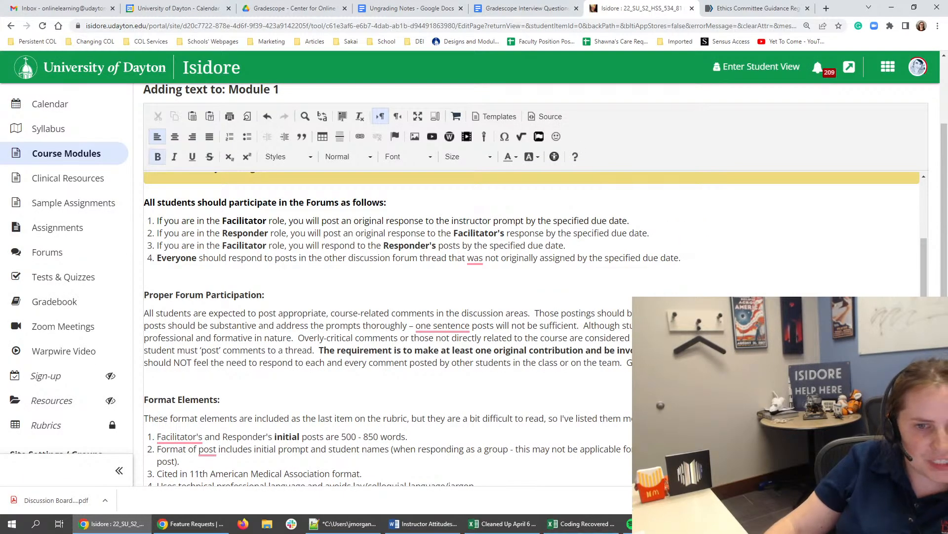
# - Check the URL of the replaced "Discussion Board Rubric" link under Proper Forum Participation
pyautogui.moveTo(476, 264)
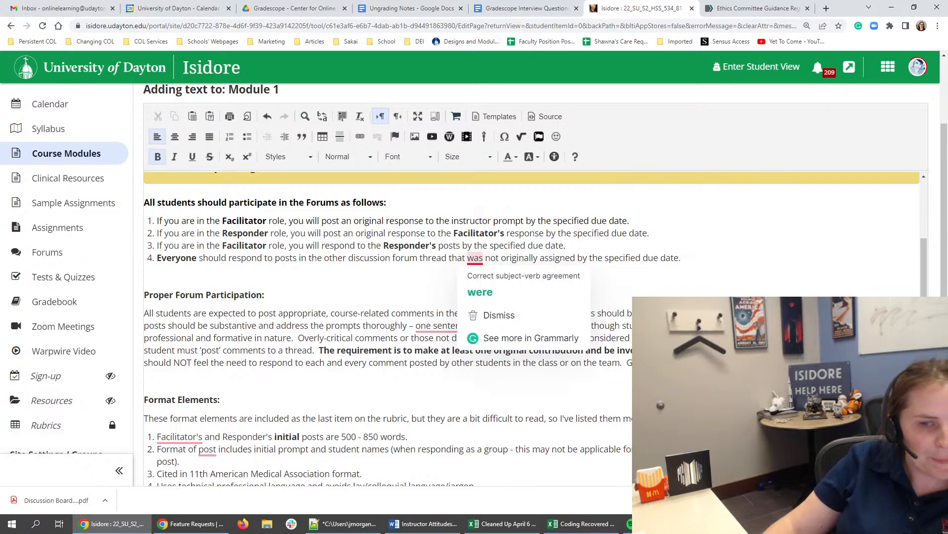
pyautogui.scroll(-1, 536, 329)
pyautogui.scroll(-2, 844, 217)
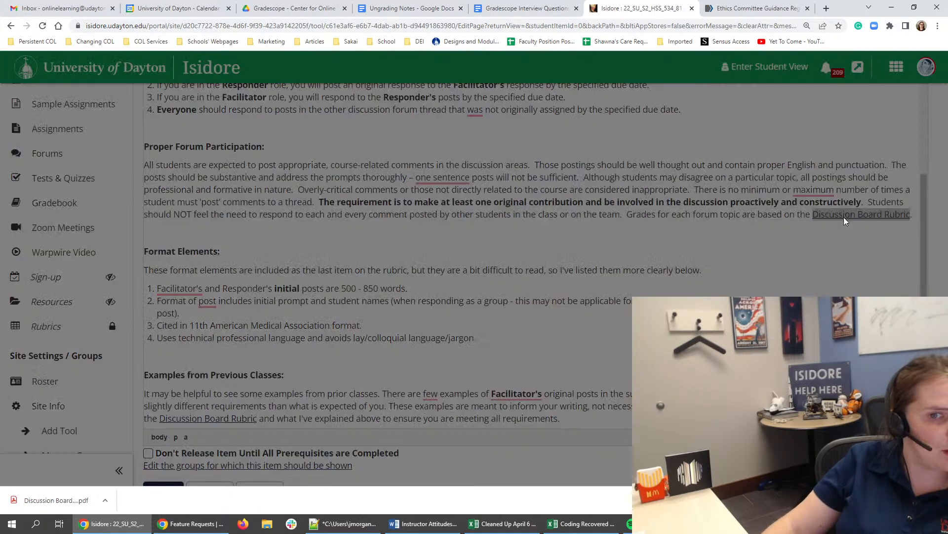
pyautogui.doubleClick(844, 218)
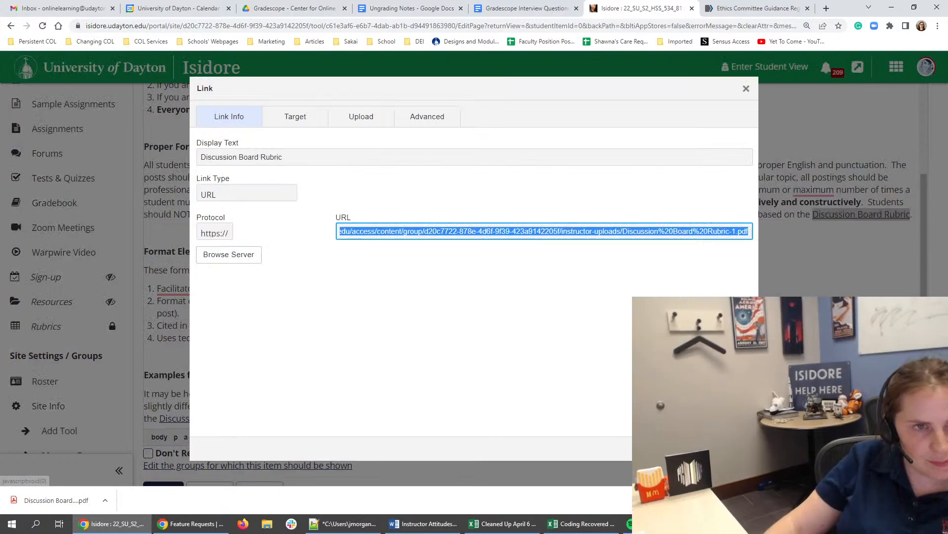
pyautogui.click(730, 448)
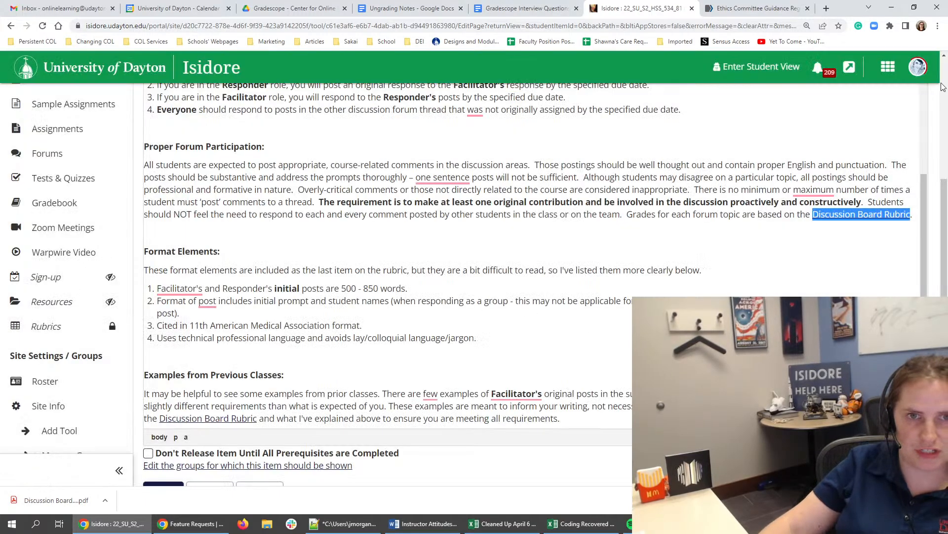
# - Save the edited forum instructions for Module 1
pyautogui.scroll(3, 495, 214)
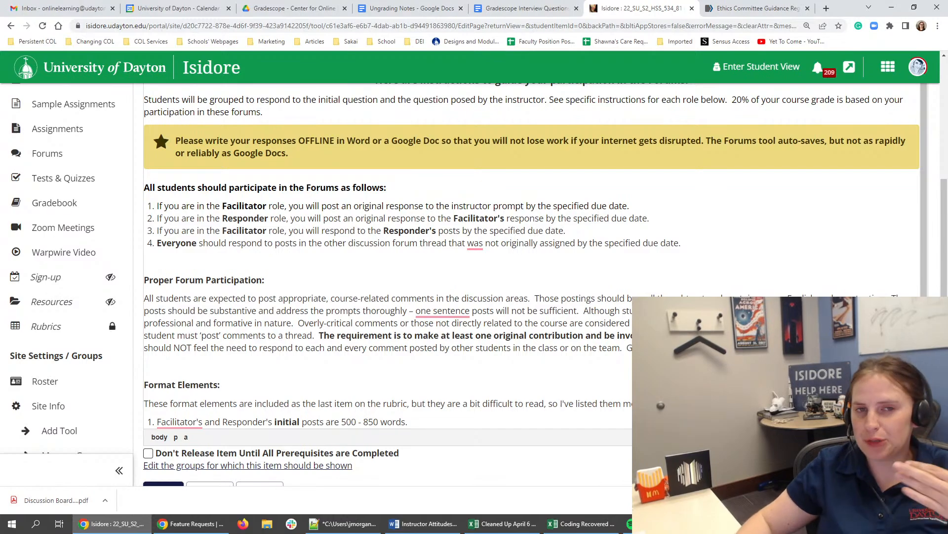
pyautogui.click(704, 324)
pyautogui.scroll(-5, 704, 324)
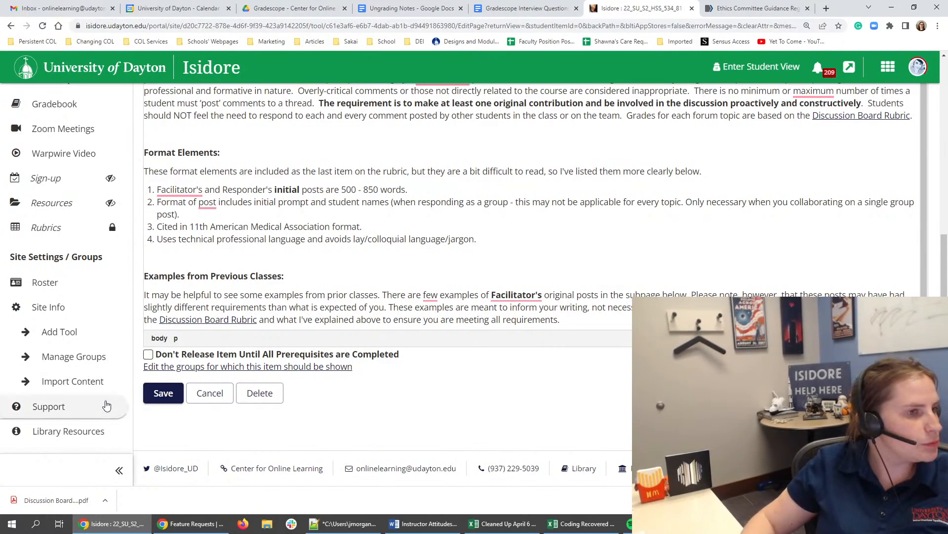
pyautogui.click(164, 396)
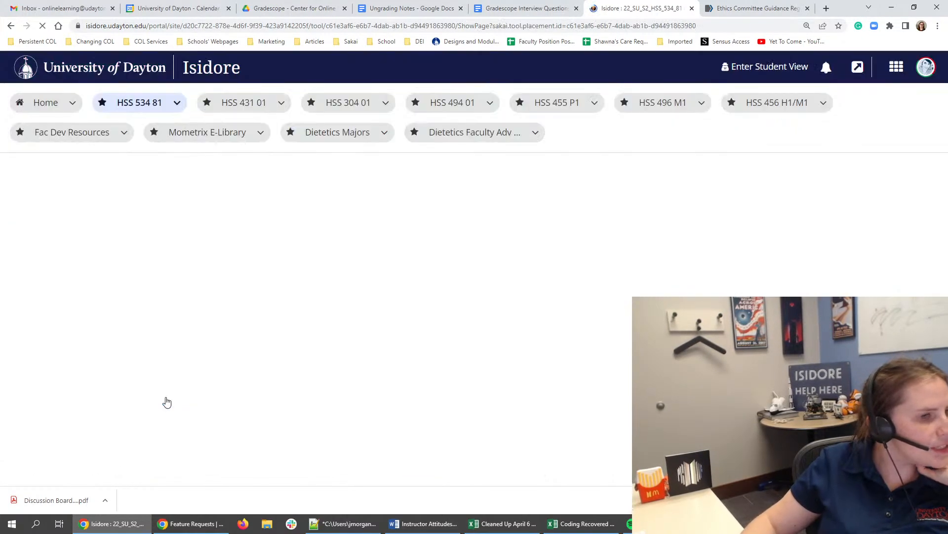
# - Examine the students' checklist progress for Module 1's Monday & Tuesday Tasks
pyautogui.scroll(-10, 322, 335)
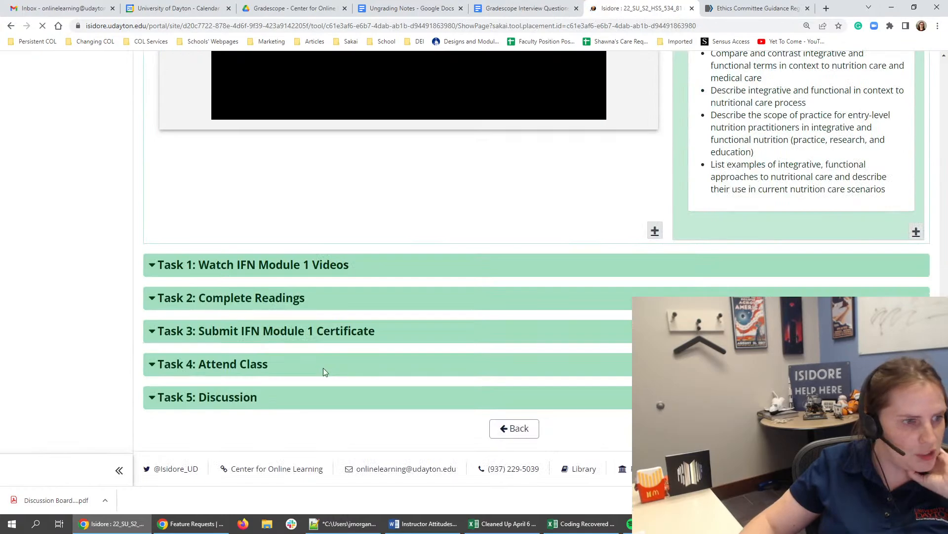
pyautogui.scroll(4, 239, 398)
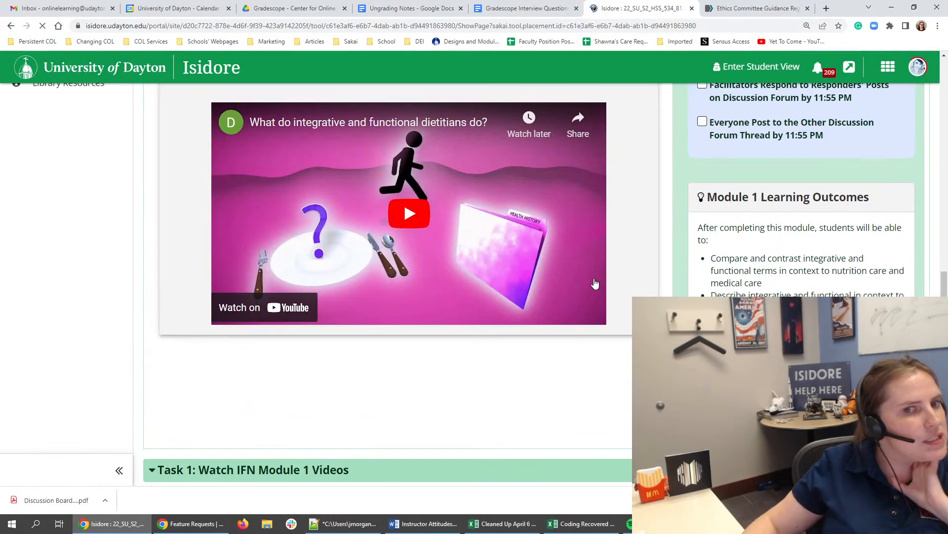
pyautogui.scroll(8, 595, 283)
pyautogui.moveTo(816, 183)
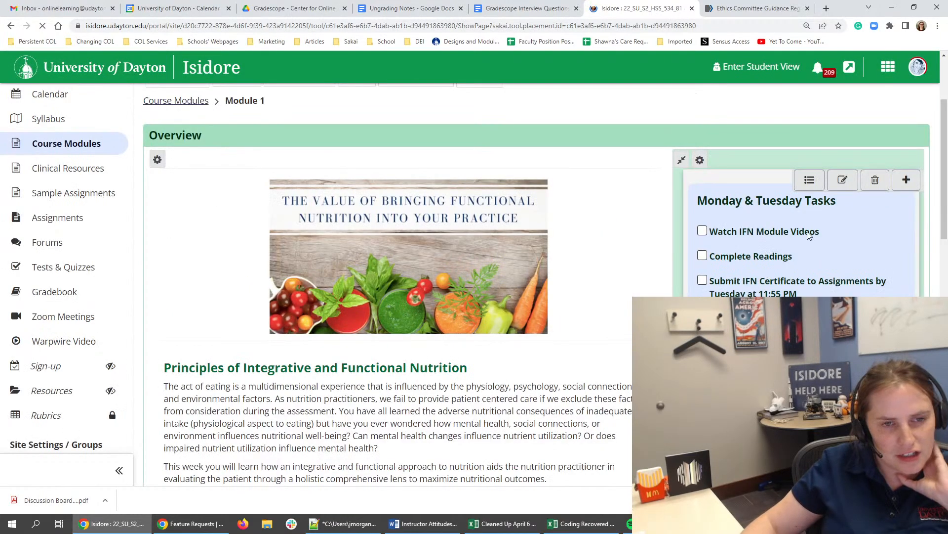
pyautogui.click(814, 181)
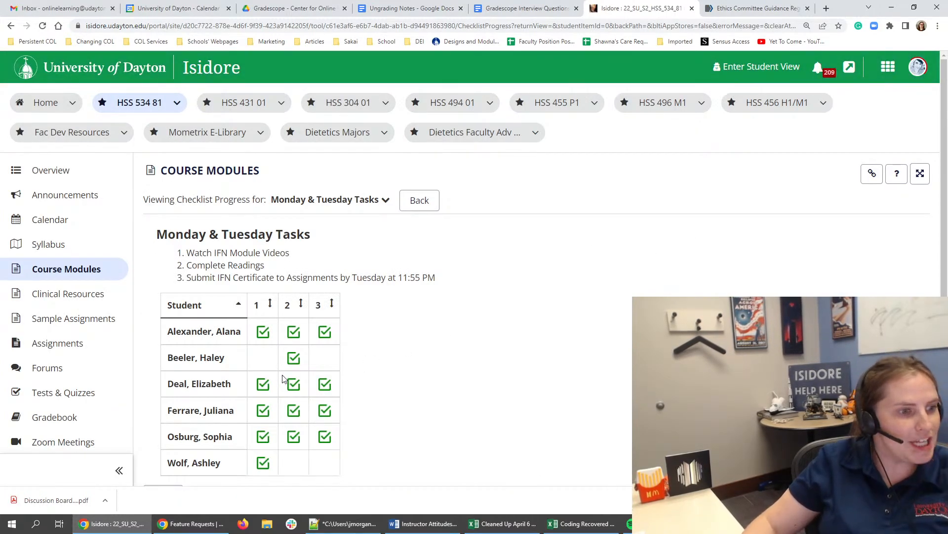
pyautogui.scroll(-2, 284, 380)
pyautogui.scroll(2, 284, 379)
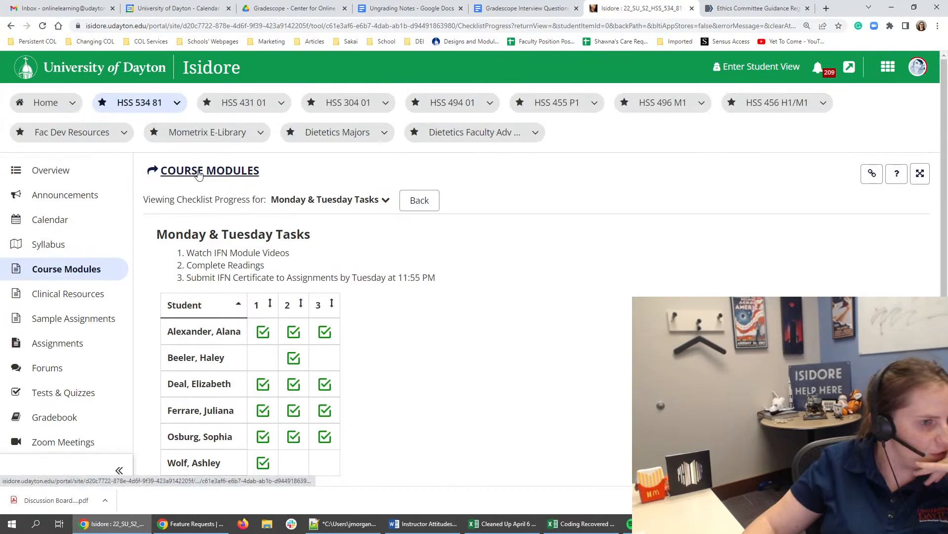
# - Return to the Course Modules main page and open Module 2's Task 6: Discussion forum instructions for editing
pyautogui.click(197, 174)
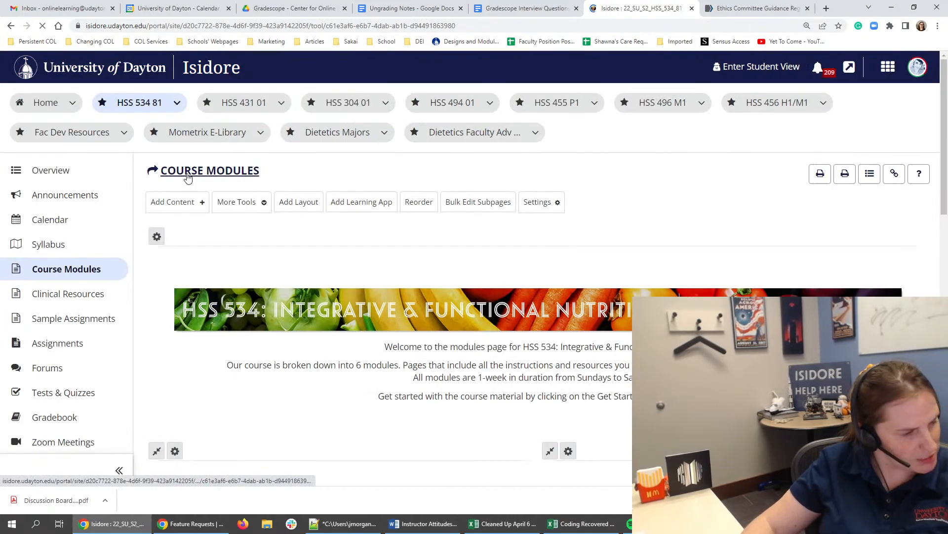
pyautogui.scroll(-5, 187, 178)
pyautogui.scroll(1, 290, 429)
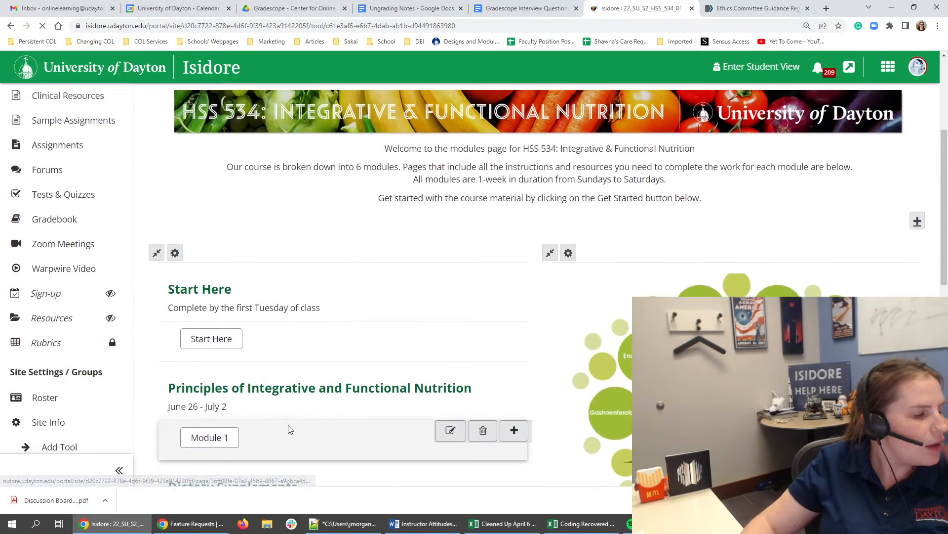
pyautogui.scroll(-4, 289, 429)
pyautogui.click(230, 345)
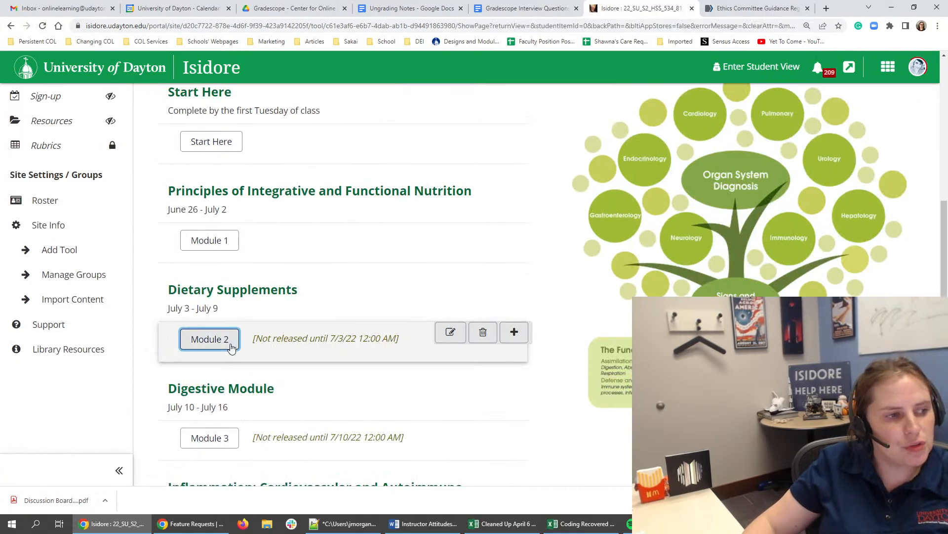
pyautogui.scroll(-5, 706, 86)
pyautogui.scroll(-8, 710, 150)
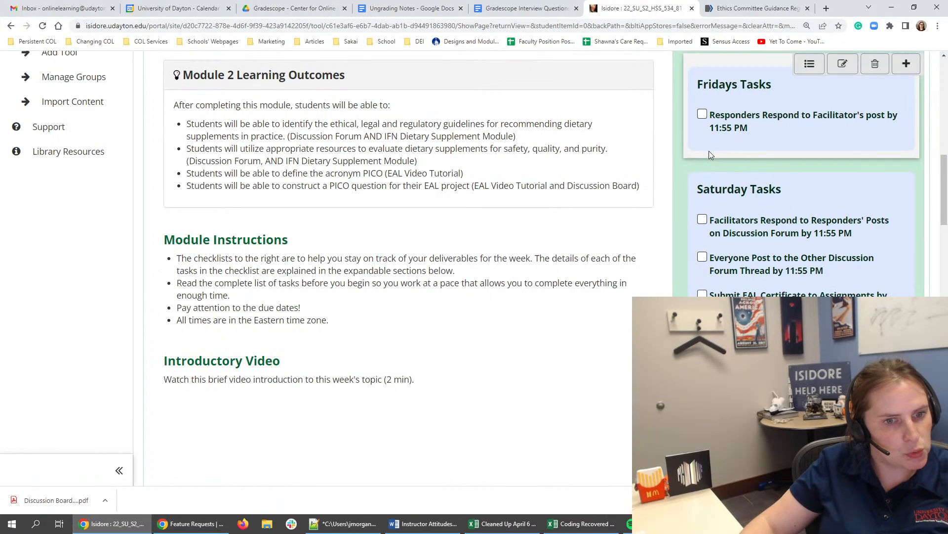
pyautogui.scroll(-15, 709, 150)
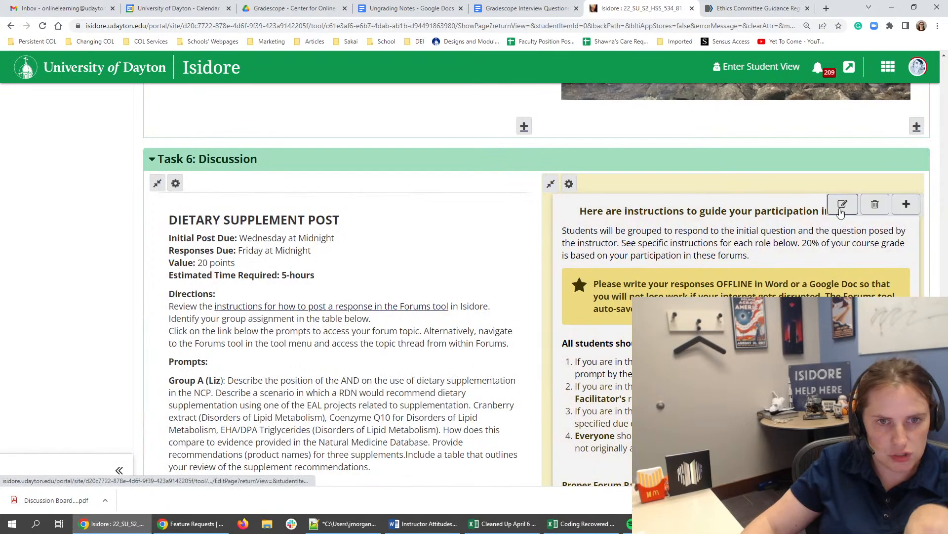
pyautogui.click(841, 211)
pyautogui.click(523, 82)
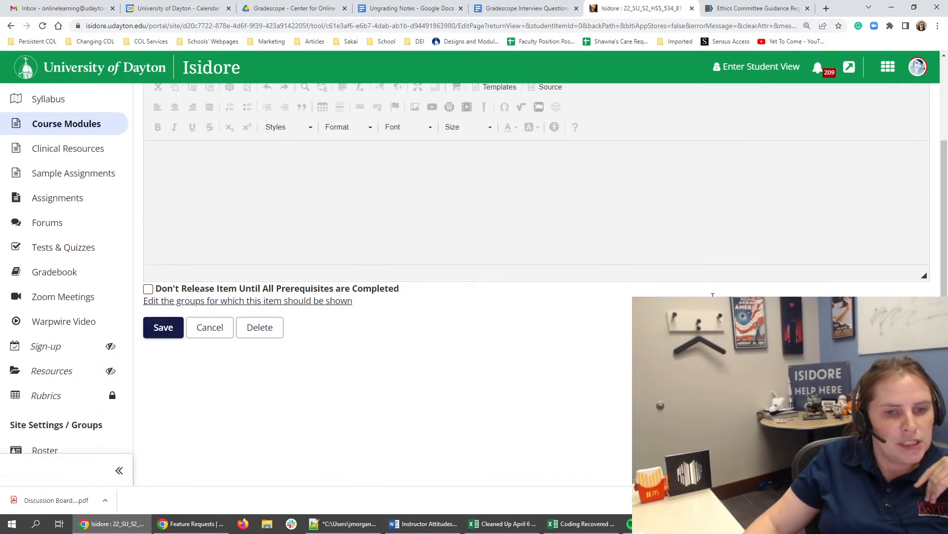
# - Point Module 2's "Discussion Board Rubric" link under Proper Forum Participation to "Discussion Board Rubric-1.pdf" in the course's Resources/instructor-uploads folder on the server
pyautogui.click(144, 327)
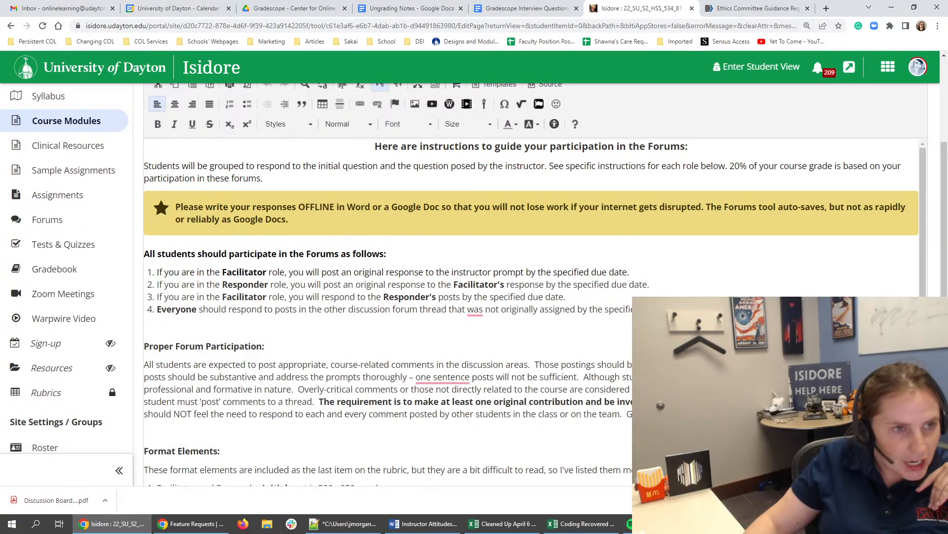
pyautogui.click(365, 104)
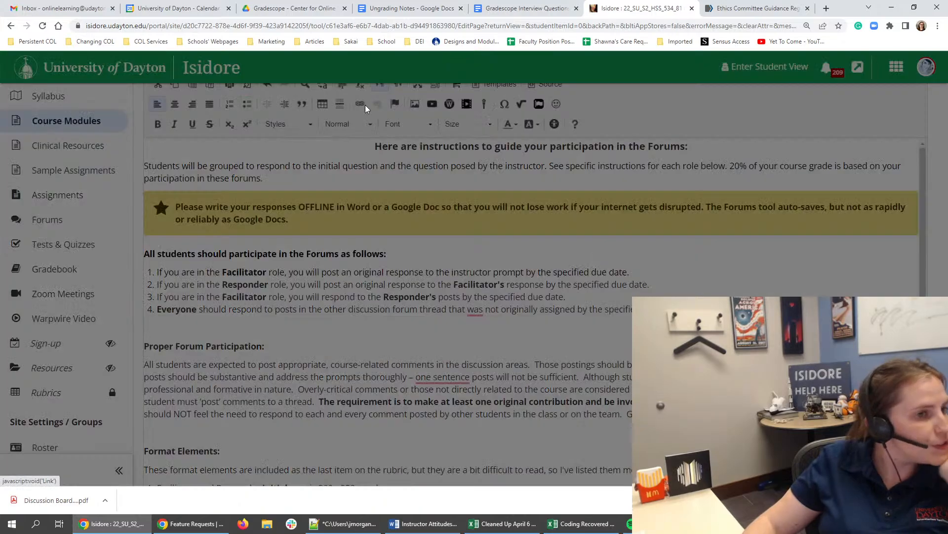
pyautogui.click(368, 330)
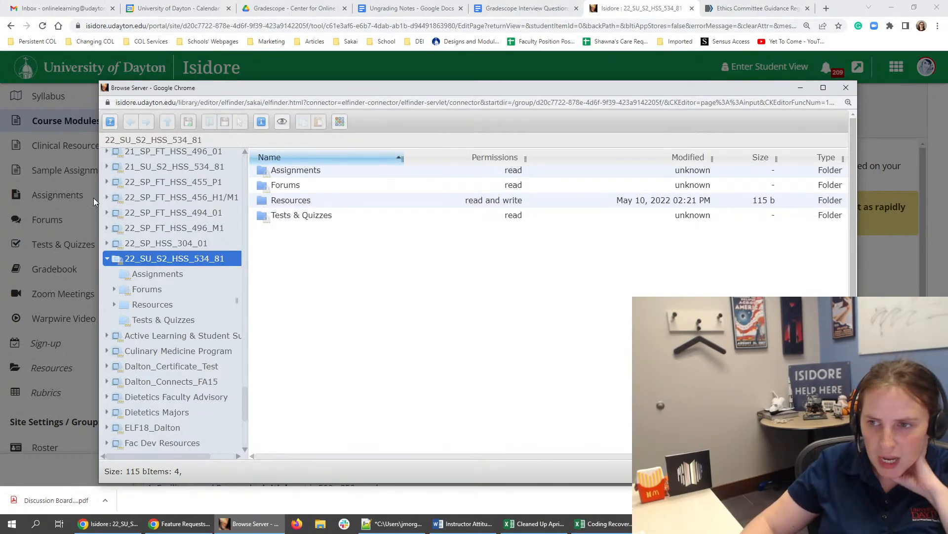
pyautogui.doubleClick(316, 199)
pyautogui.click(307, 185)
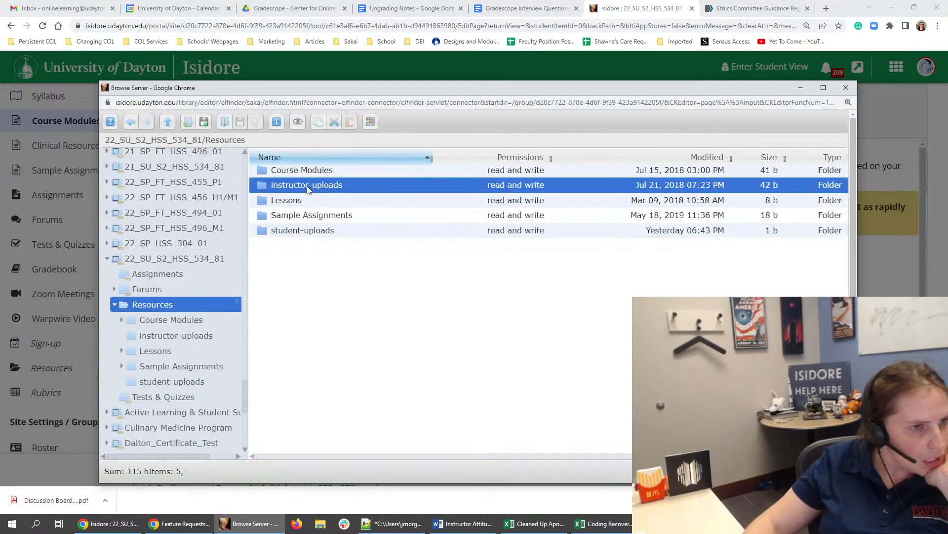
pyautogui.doubleClick(307, 185)
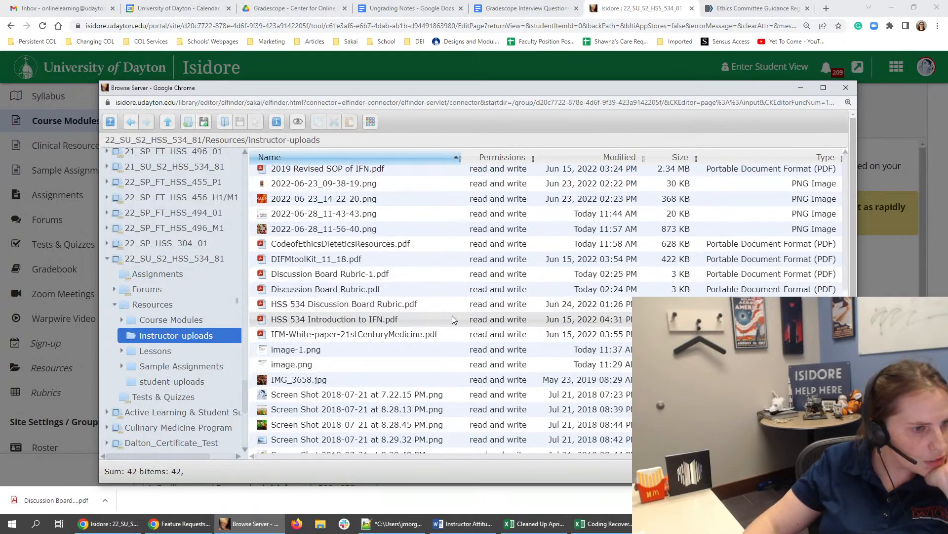
pyautogui.scroll(-7, 452, 315)
pyautogui.scroll(7, 401, 379)
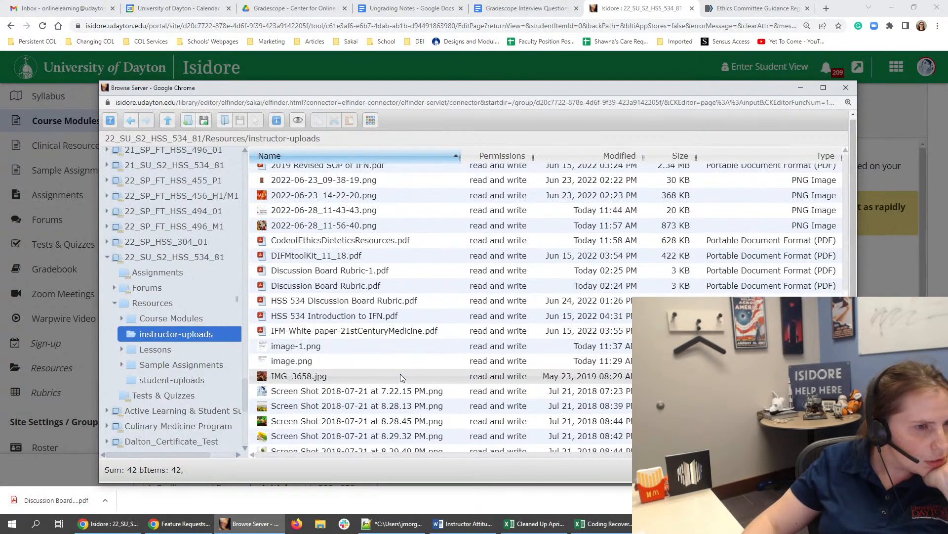
pyautogui.click(385, 270)
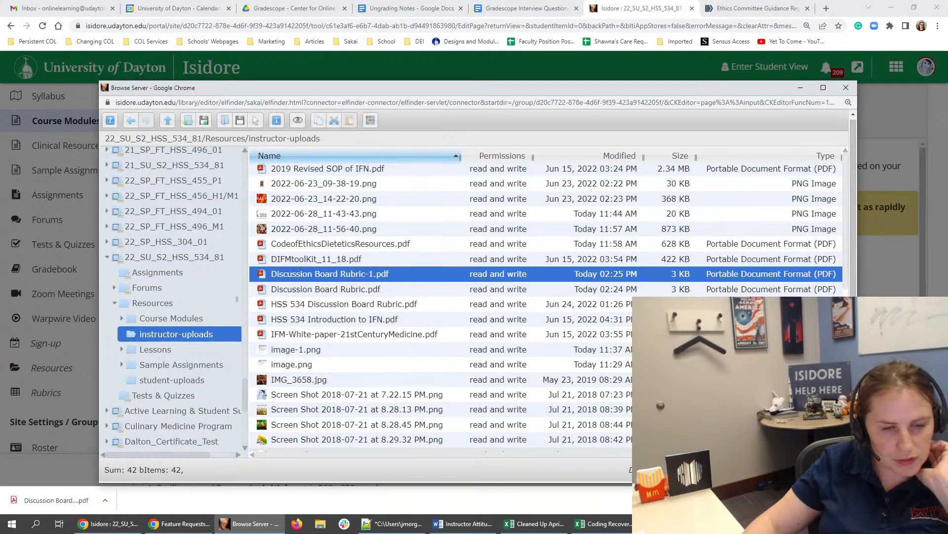
pyautogui.doubleClick(472, 274)
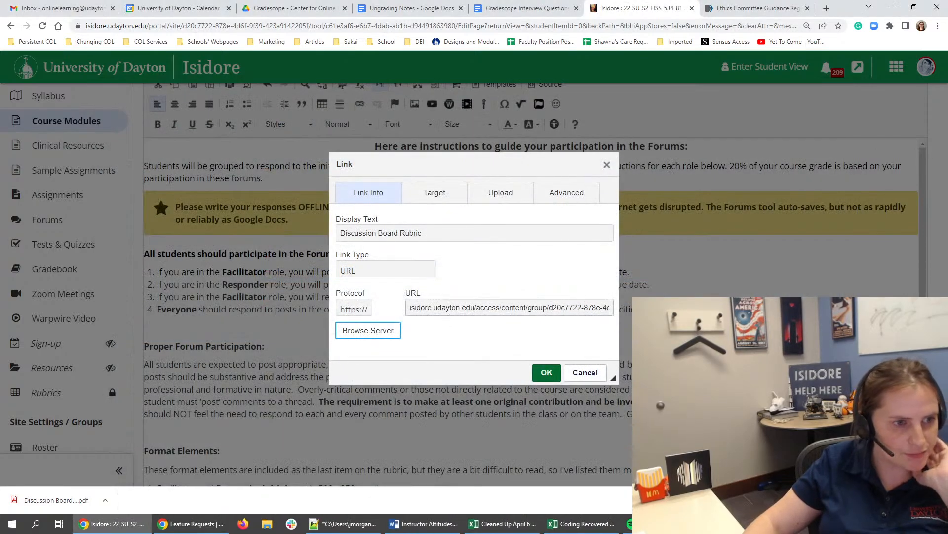
pyautogui.tripleClick(450, 307)
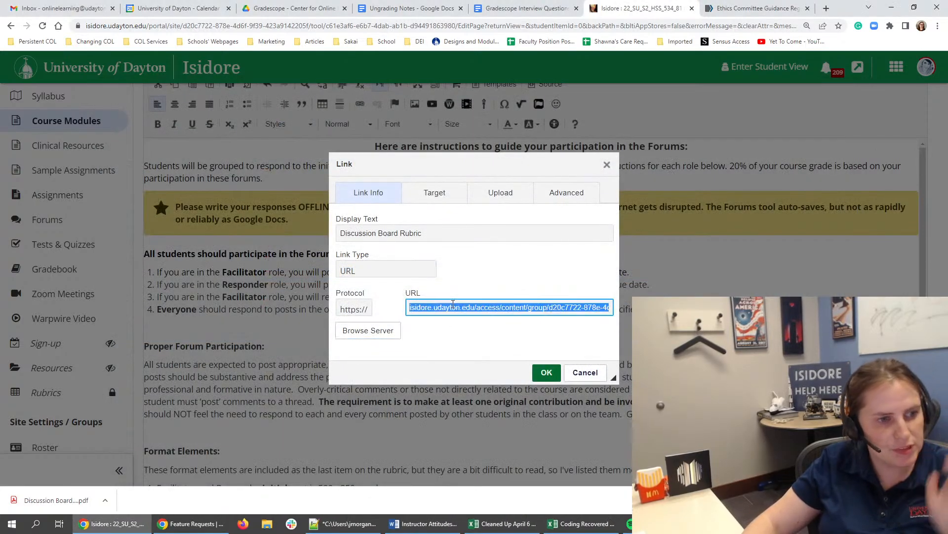
pyautogui.click(546, 372)
# - Point the "Discussion Board Rubric" link under Examples from Previous Classes to the same copied rubric PDF address
pyautogui.scroll(-2, 643, 297)
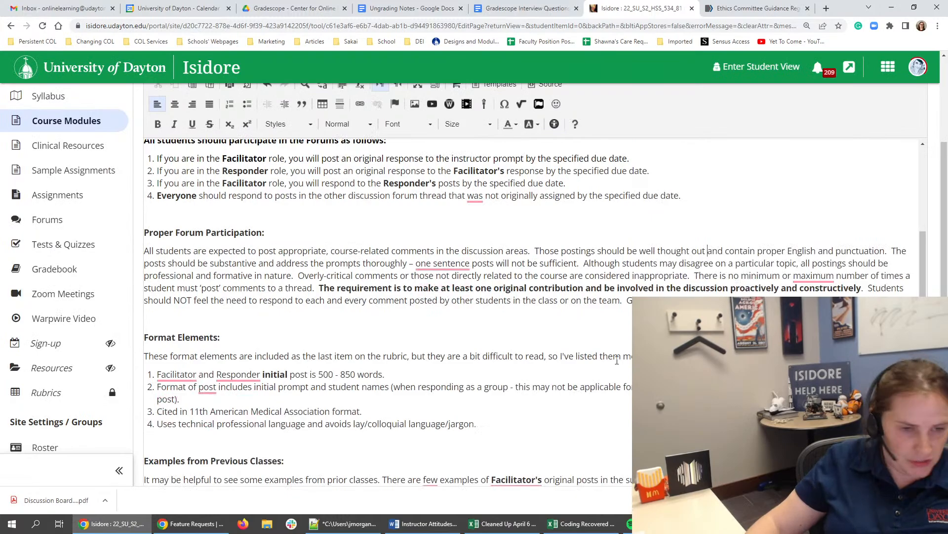
pyautogui.scroll(-3, 617, 361)
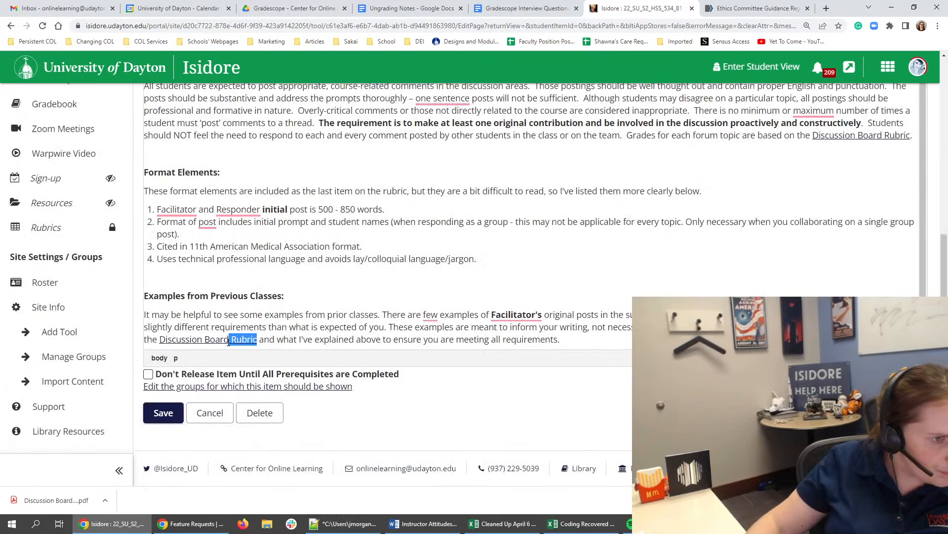
pyautogui.moveTo(229, 341); pyautogui.dragTo(173, 343)
pyautogui.scroll(5, 379, 197)
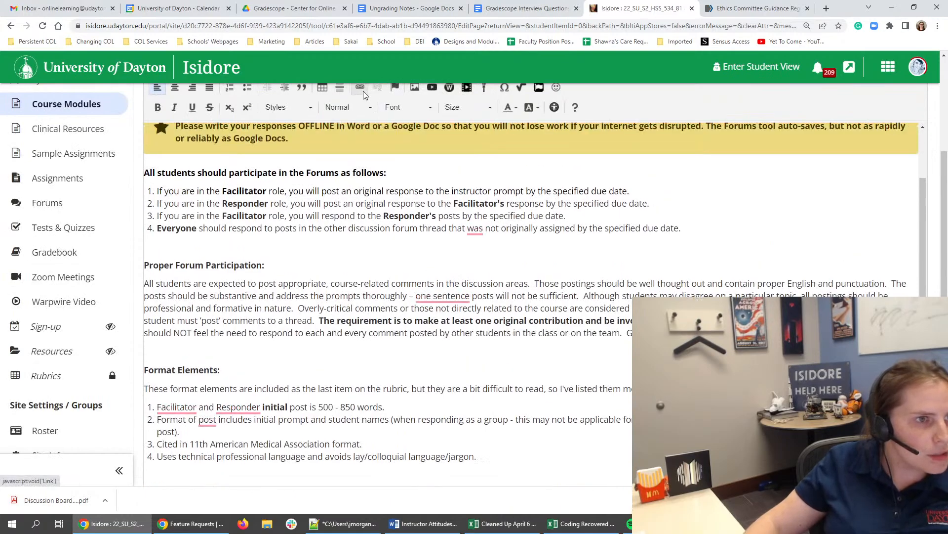
pyautogui.click(362, 89)
pyautogui.hotkey('ctrl', 'v')
pyautogui.click(545, 372)
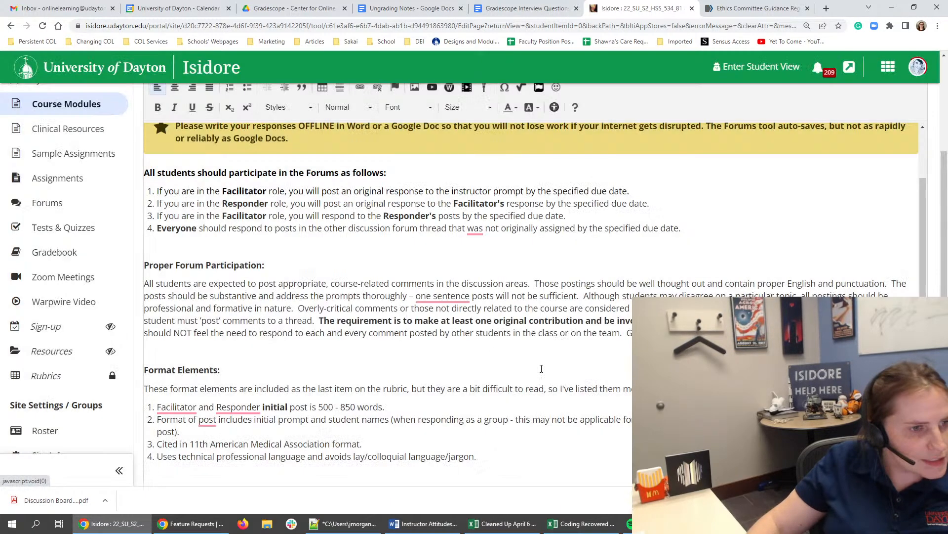
# - Reword the first item under Format Elements to "Facilitator's and Responders' initial posts are 500 - 850 words."
pyautogui.scroll(-1, 301, 352)
pyautogui.click(200, 359)
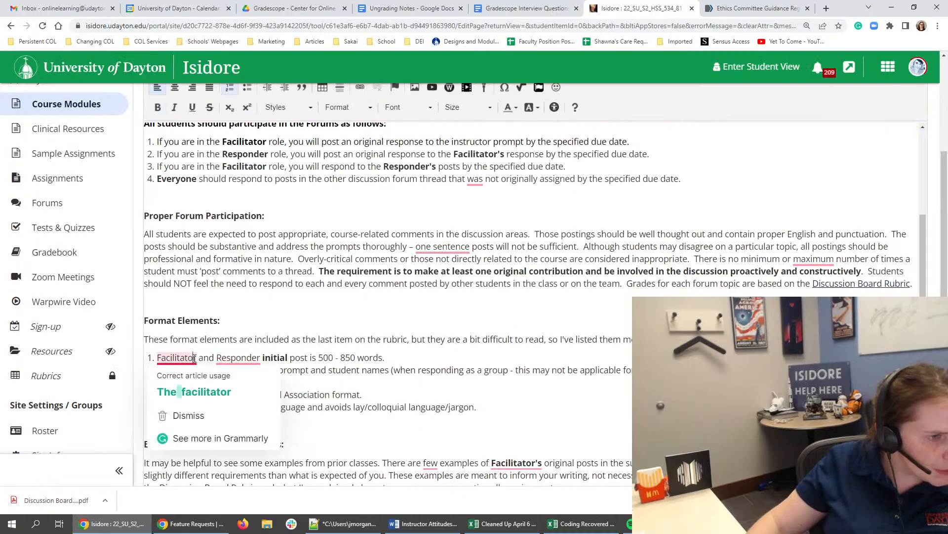
pyautogui.write("'s")
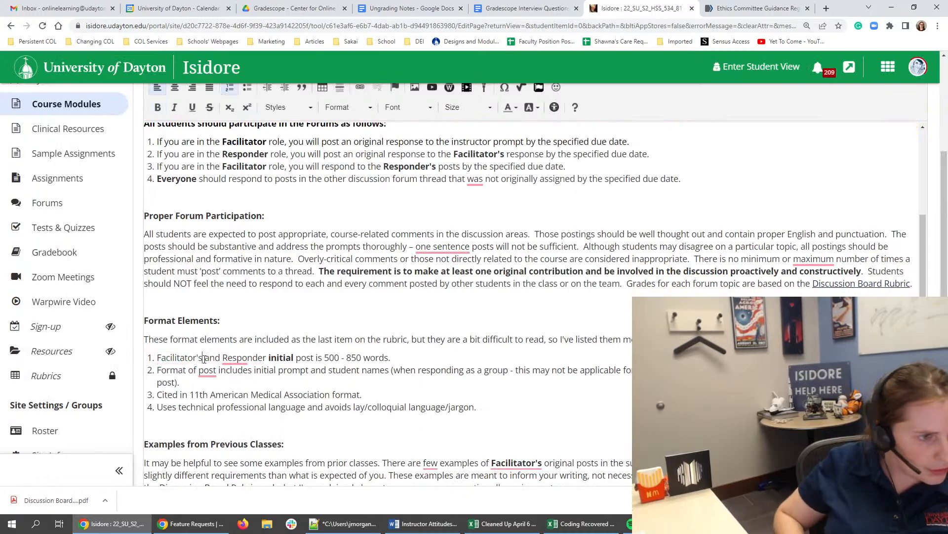
pyautogui.click(267, 362)
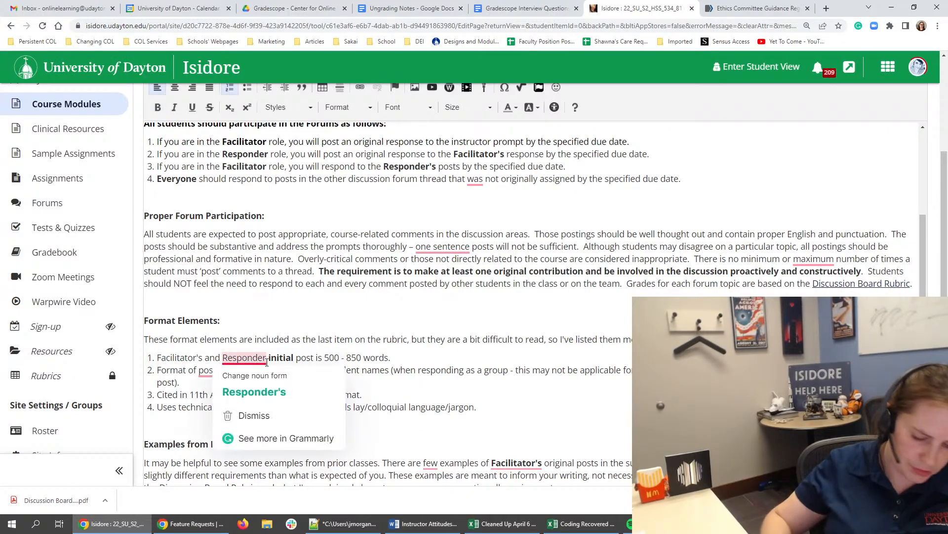
pyautogui.write("s'")
pyautogui.click(314, 318)
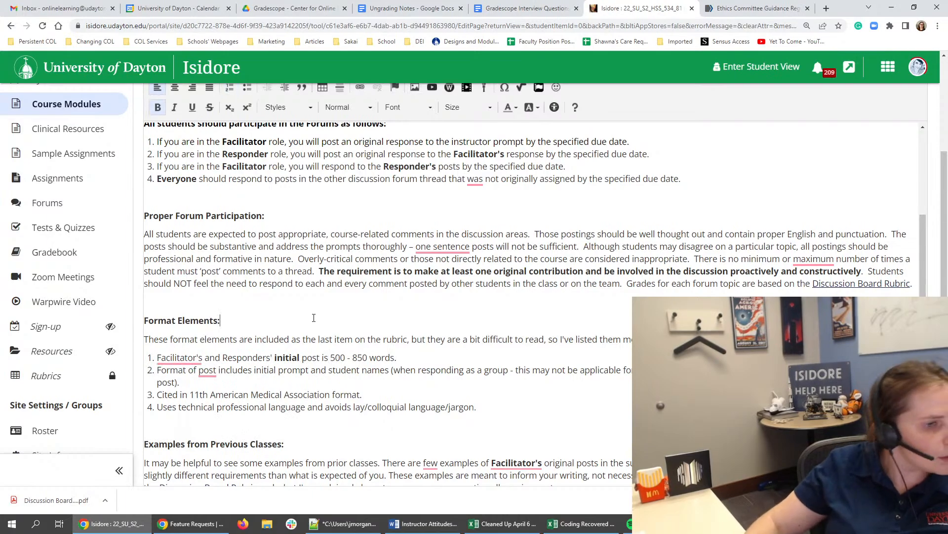
pyautogui.click(320, 368)
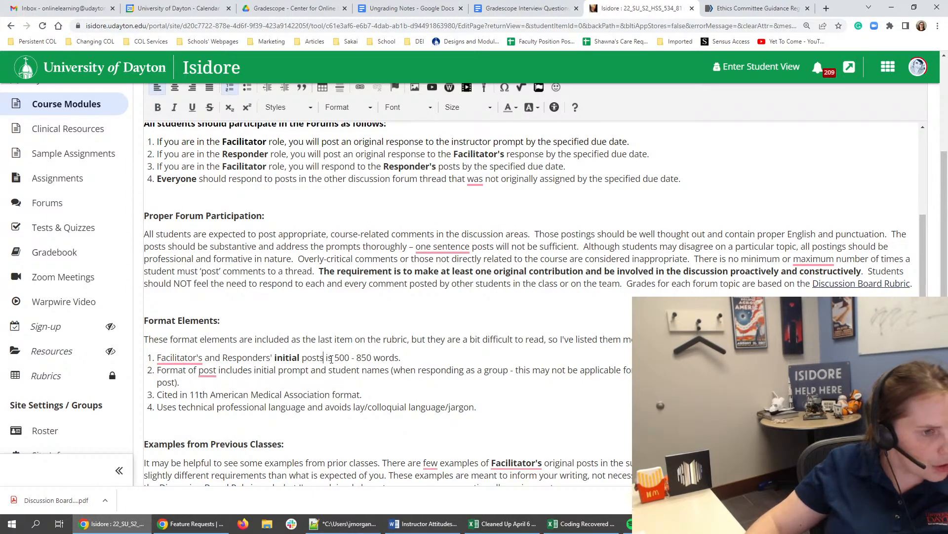
pyautogui.write('are')
# - Correct the Examples from Previous Classes text to "There are a few examples" and save Module 2's forum instructions
pyautogui.scroll(-3, 435, 330)
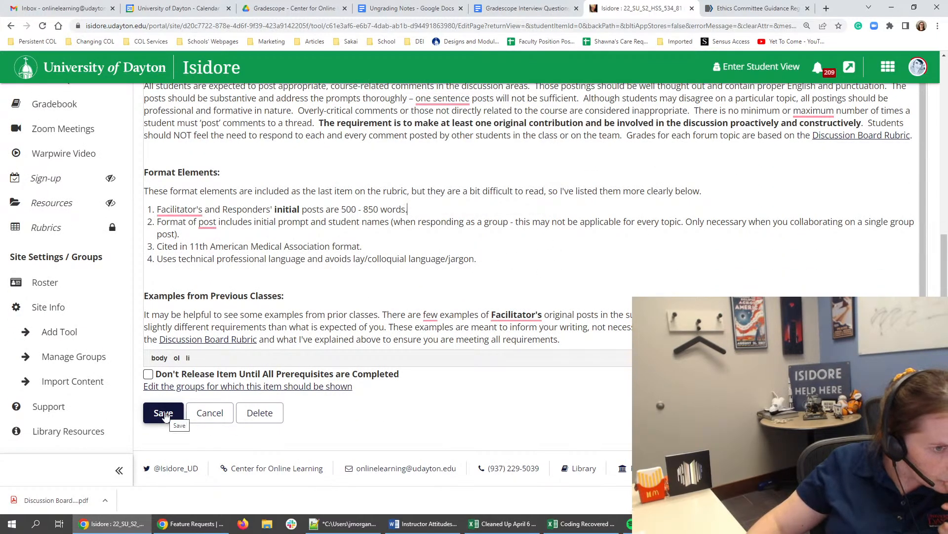
pyautogui.moveTo(425, 315)
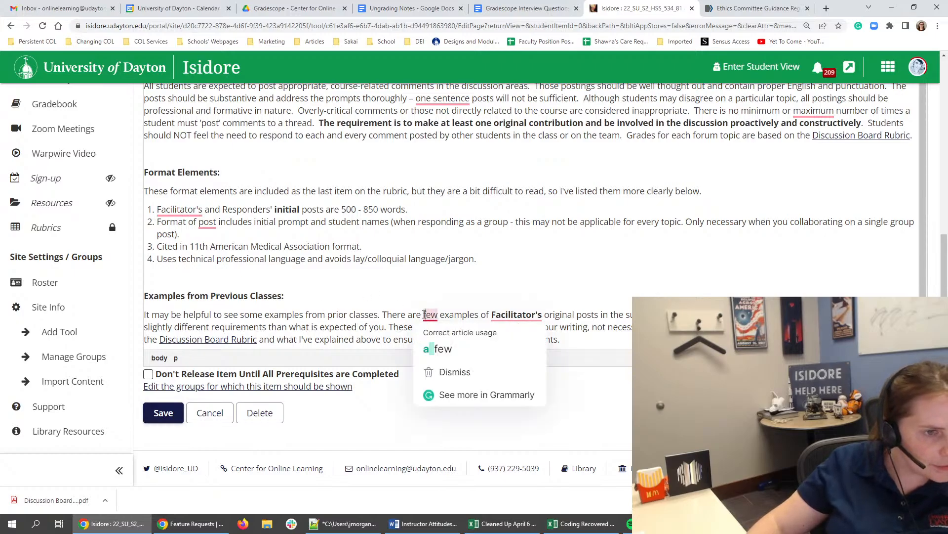
pyautogui.click(450, 350)
pyautogui.moveTo(531, 313)
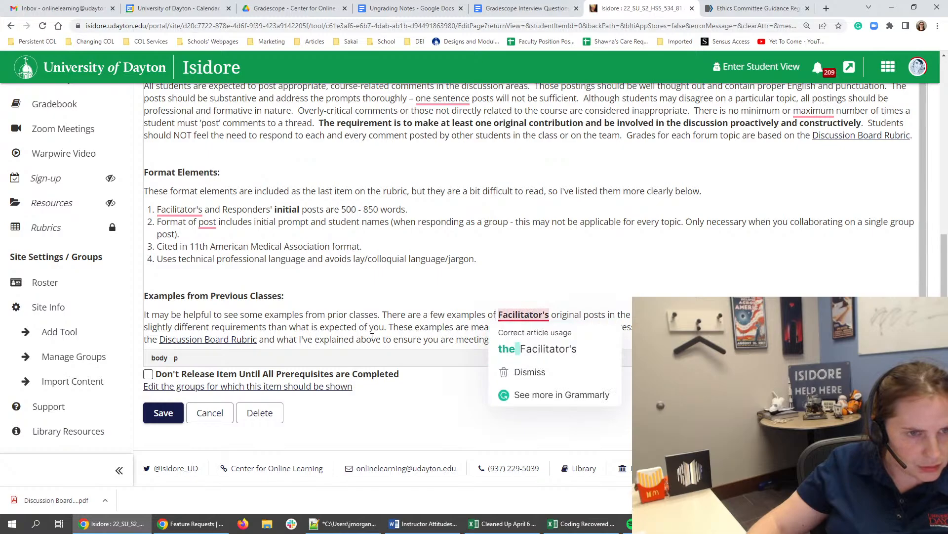
pyautogui.click(360, 328)
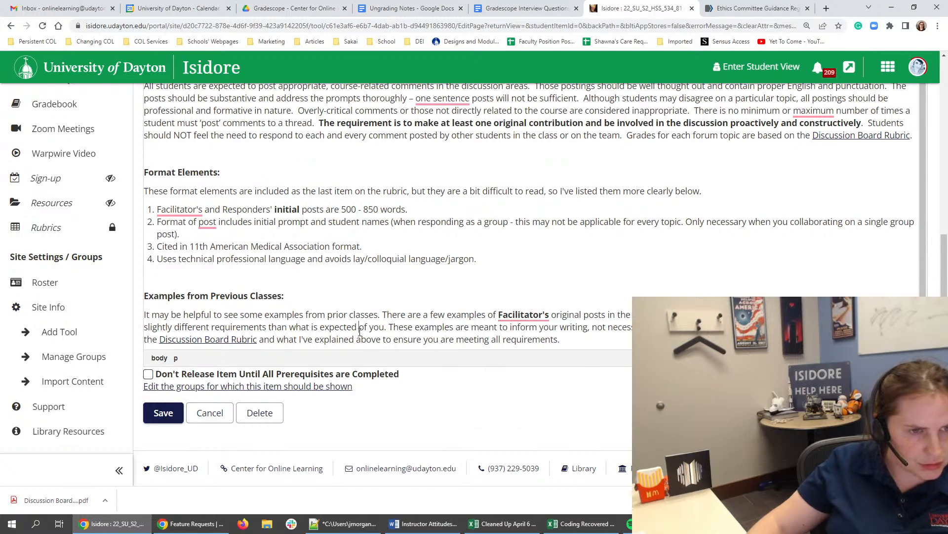
pyautogui.click(164, 414)
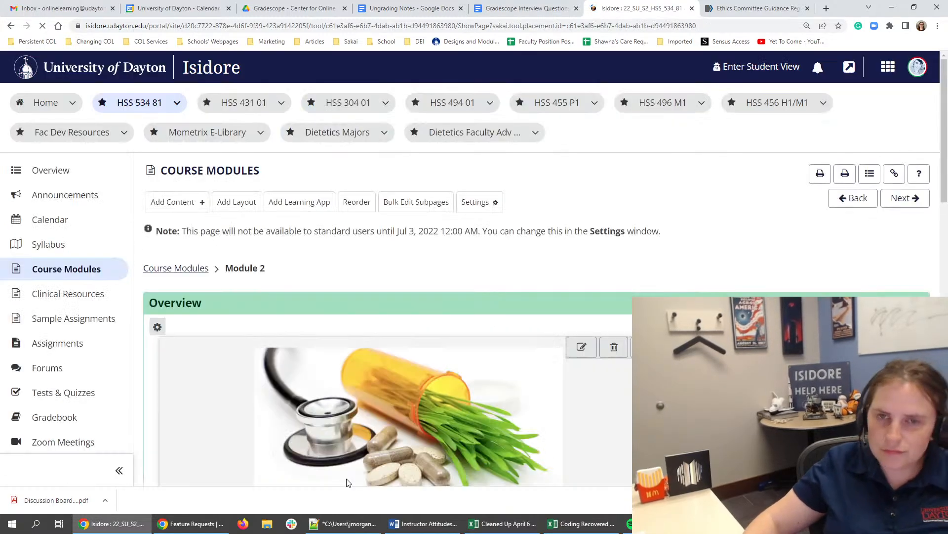
# - Add the existing shared page "Sample DB Posts" as a subpage button below the forum instructions in Module 2's Task 6: Discussion
pyautogui.scroll(-10, 479, 190)
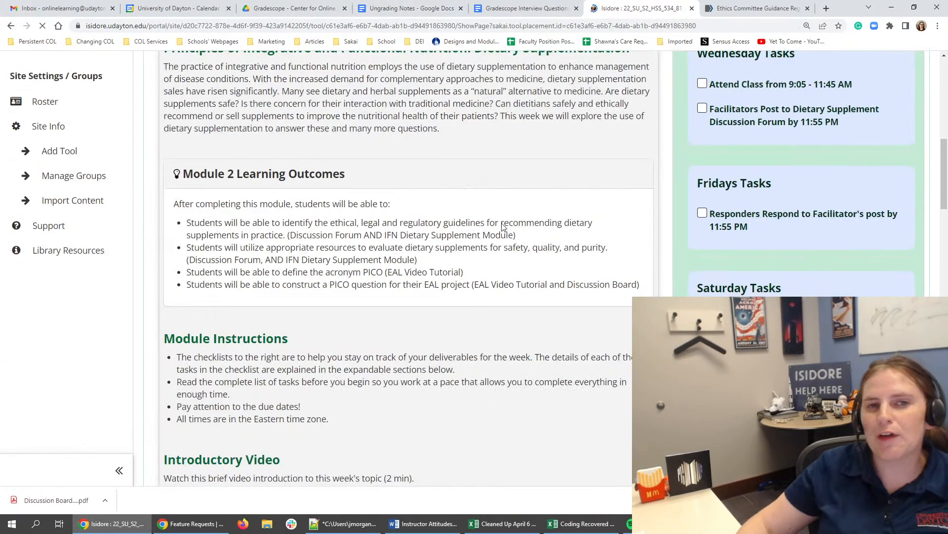
pyautogui.scroll(-12, 472, 192)
pyautogui.scroll(-15, 441, 205)
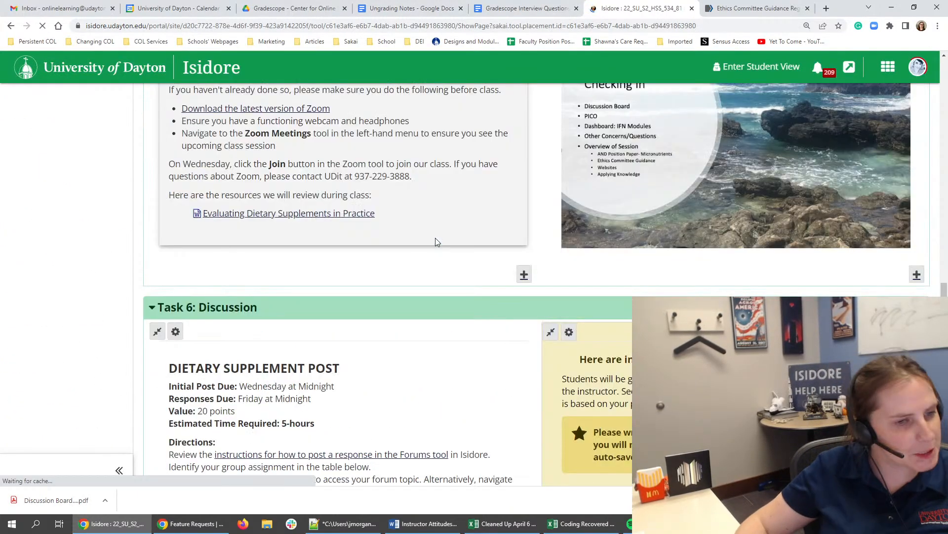
pyautogui.scroll(-5, 403, 247)
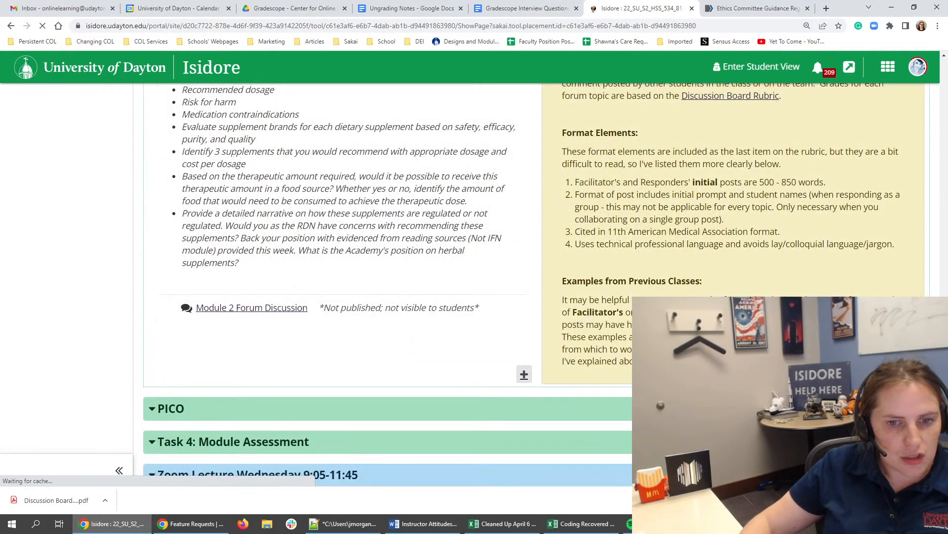
pyautogui.click(524, 375)
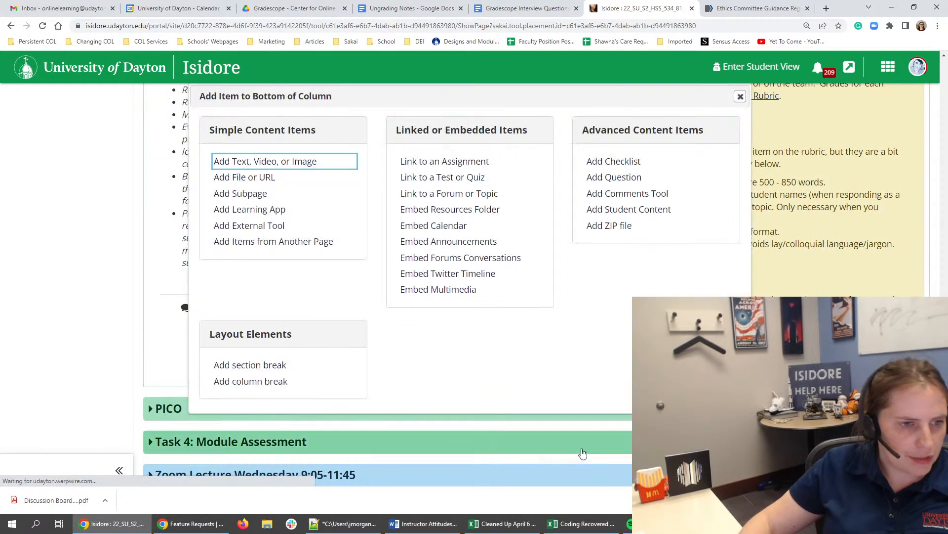
pyautogui.click(245, 194)
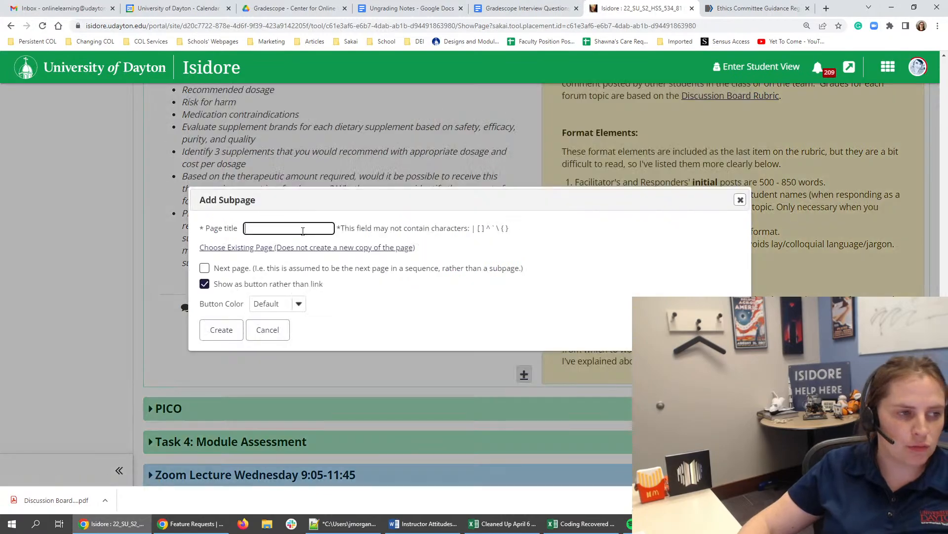
pyautogui.click(257, 247)
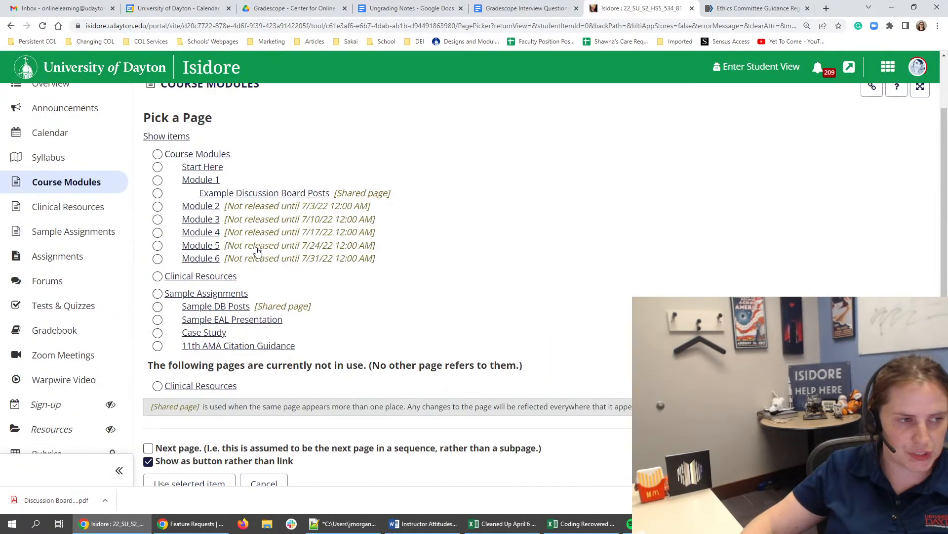
pyautogui.scroll(2, 257, 251)
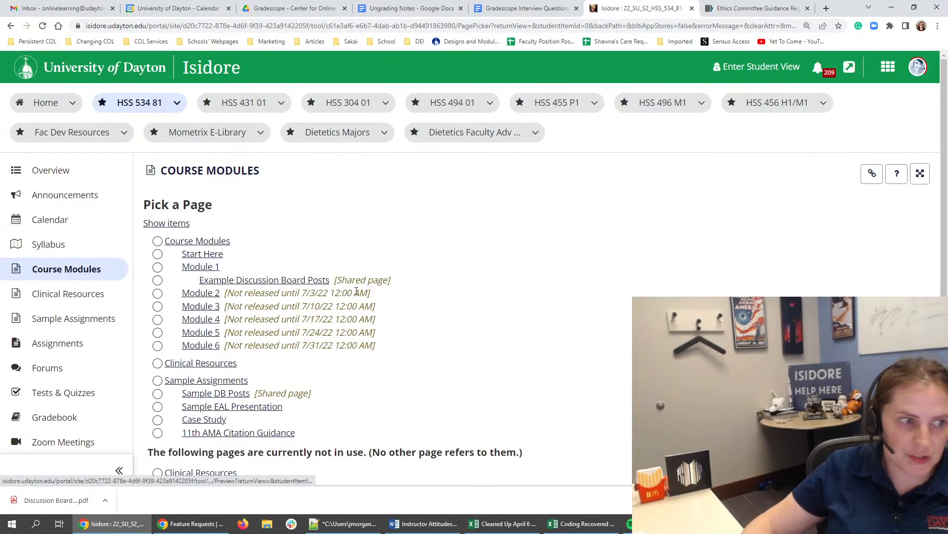
pyautogui.scroll(-1, 165, 394)
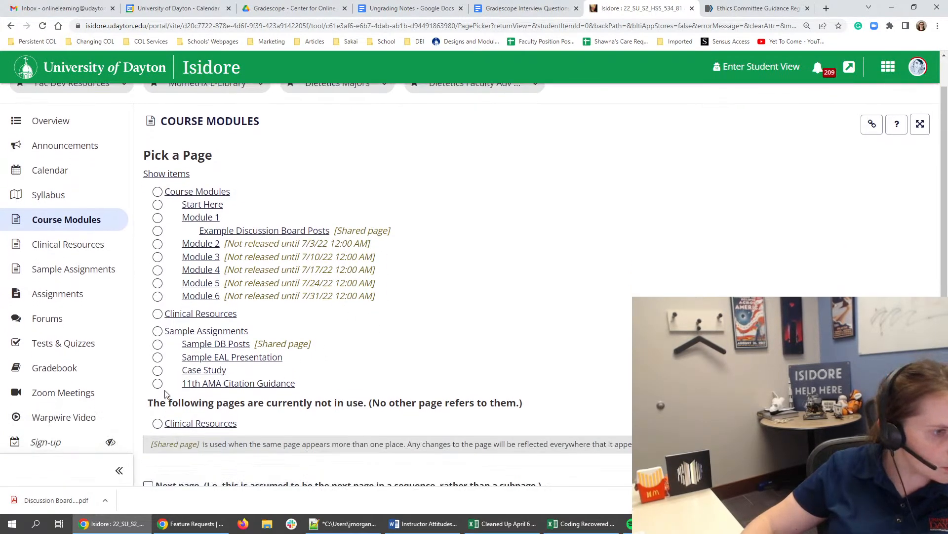
pyautogui.click(158, 345)
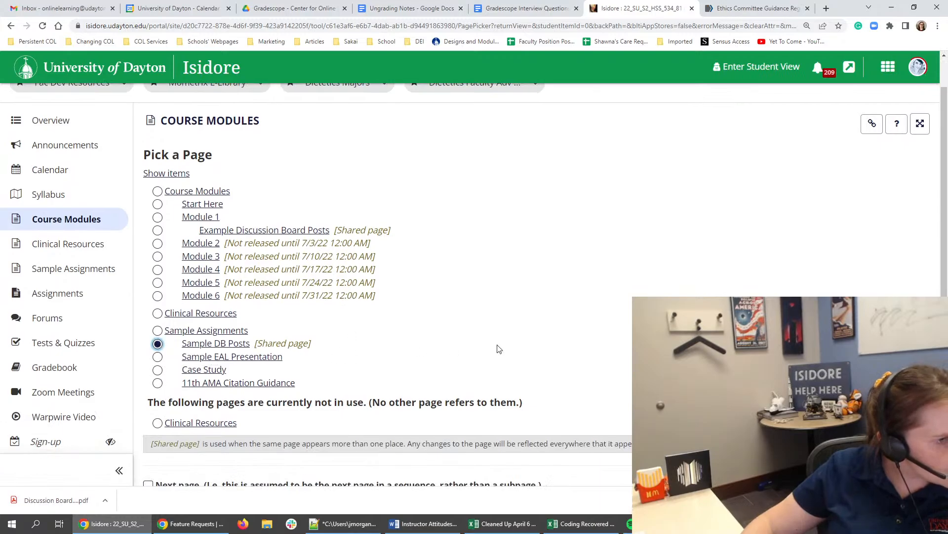
pyautogui.scroll(-5, 220, 328)
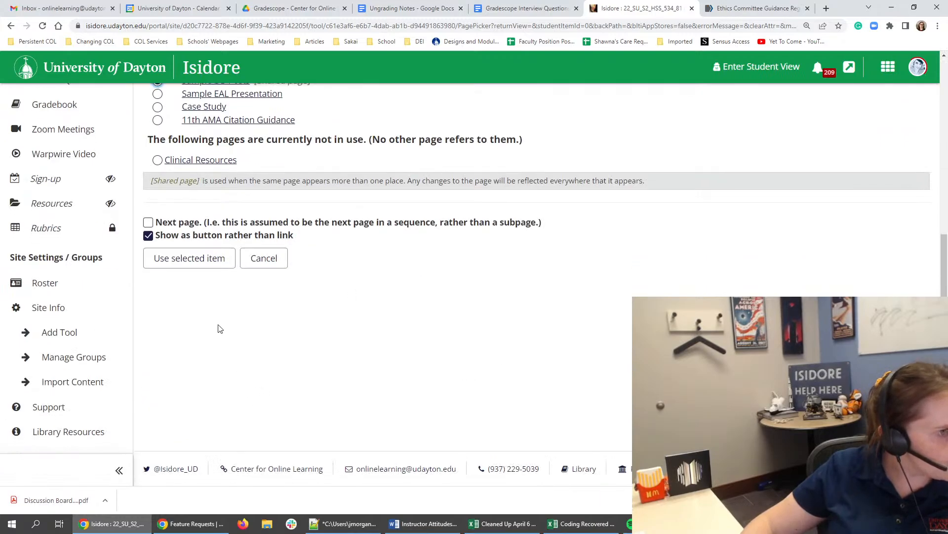
pyautogui.click(212, 259)
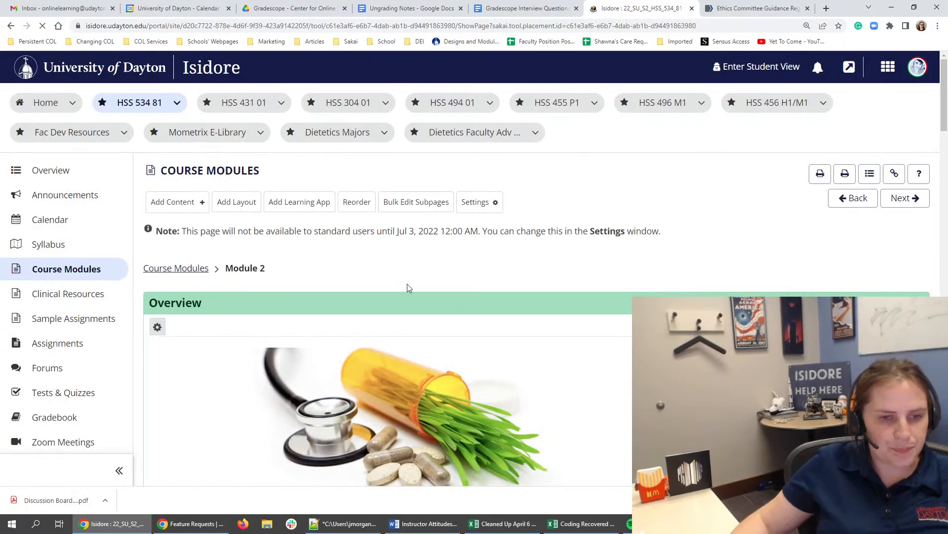
pyautogui.scroll(-20, 568, 331)
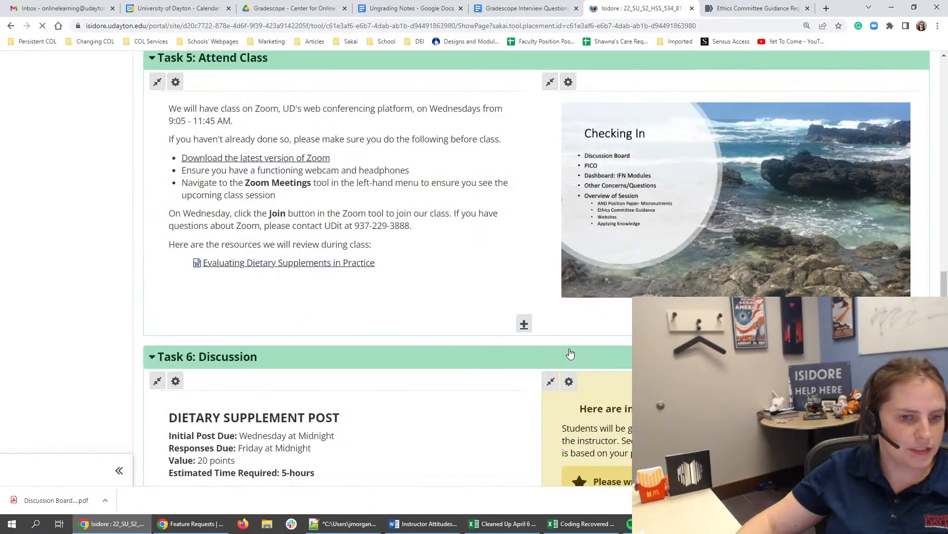
pyautogui.scroll(-10, 570, 354)
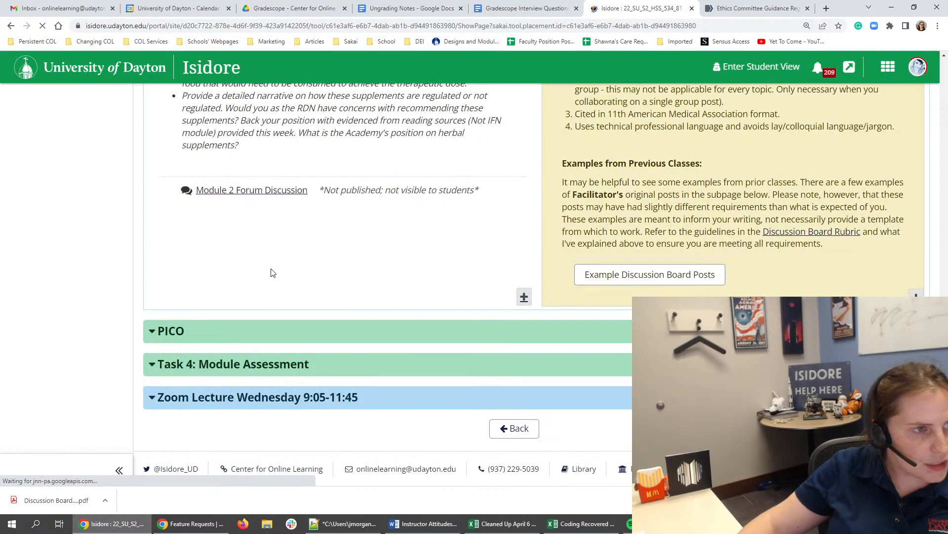
# - View the course's Forums page and its Gradebook
pyautogui.scroll(10, 270, 272)
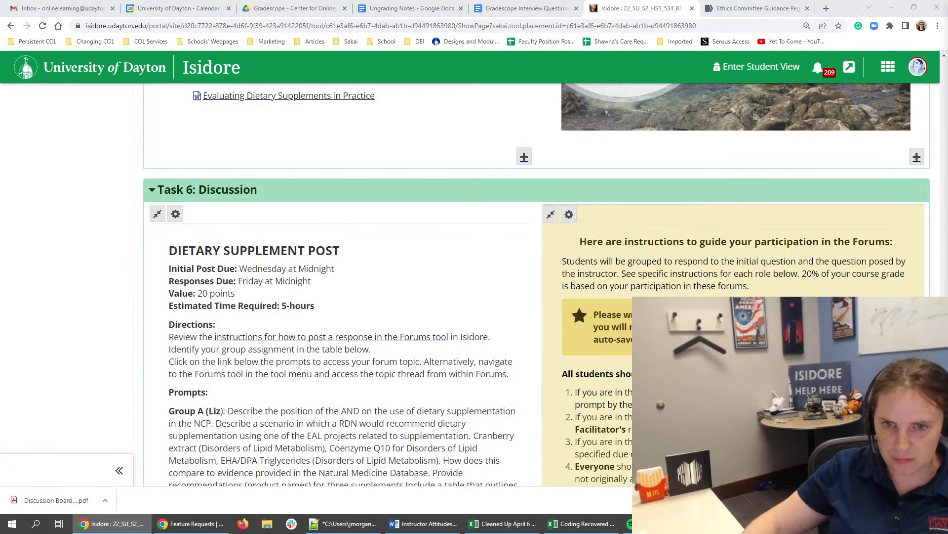
pyautogui.moveTo(947, 13)
pyautogui.mouseDown()
pyautogui.moveTo(672, 13)
pyautogui.moveTo(947, 23)
pyautogui.mouseUp()
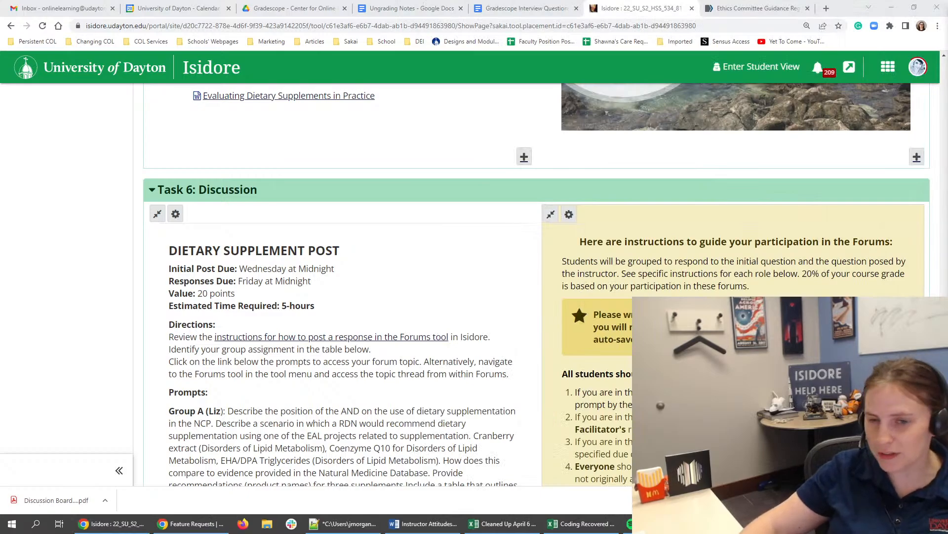
pyautogui.scroll(10, 402, 356)
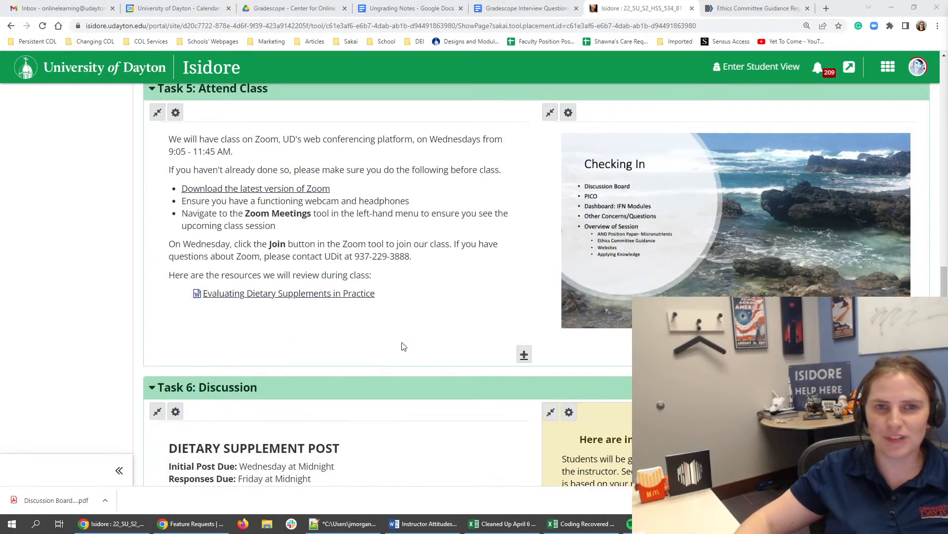
pyautogui.scroll(15, 399, 348)
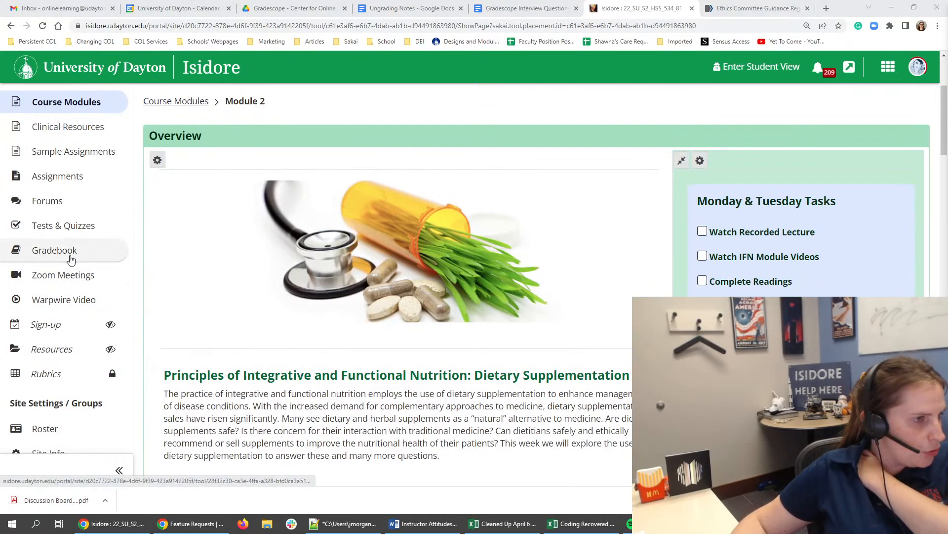
pyautogui.click(46, 201)
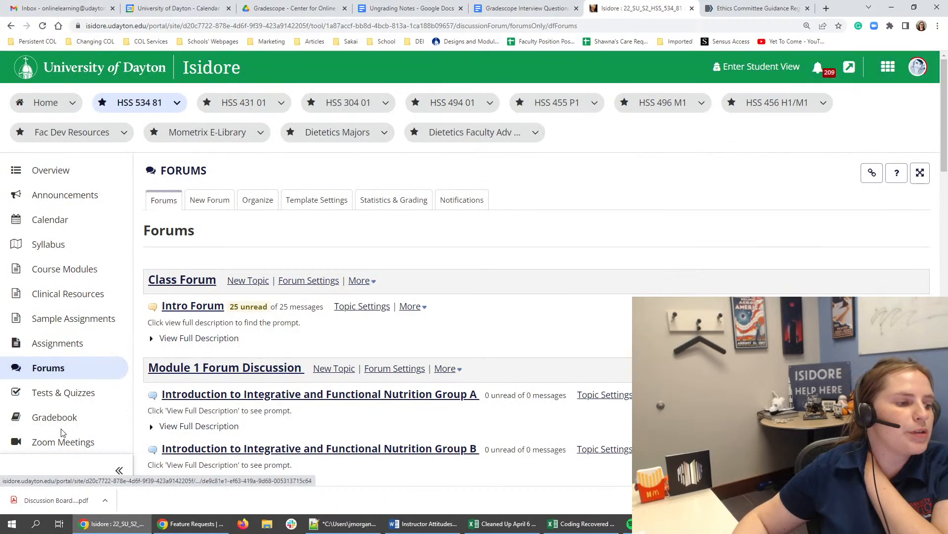
pyautogui.click(62, 419)
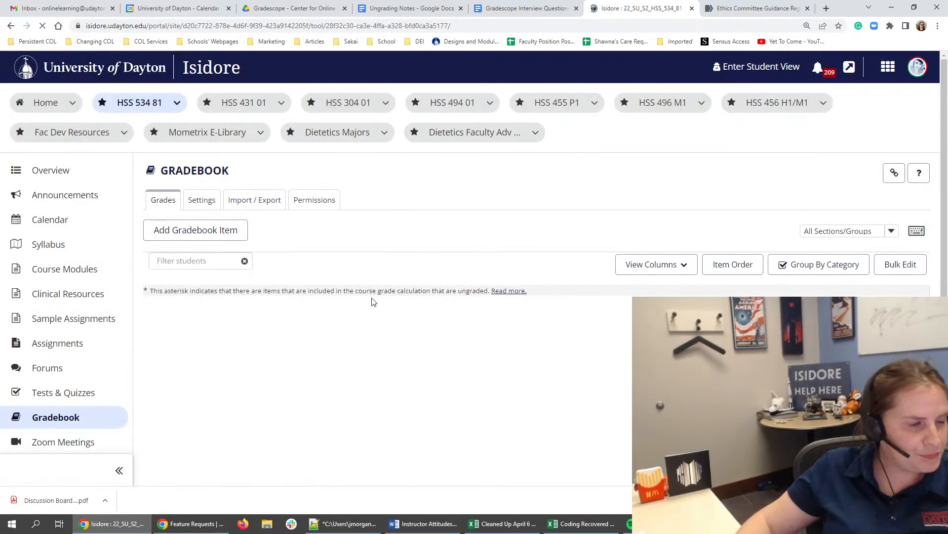
# - Switch to Spotify and skip to the next song in the playlist
pyautogui.click(655, 524)
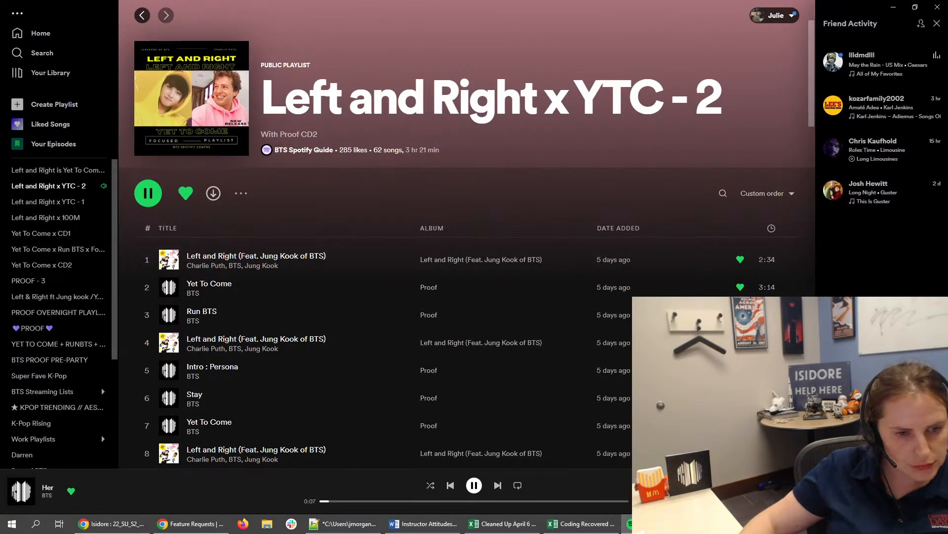
pyautogui.click(498, 485)
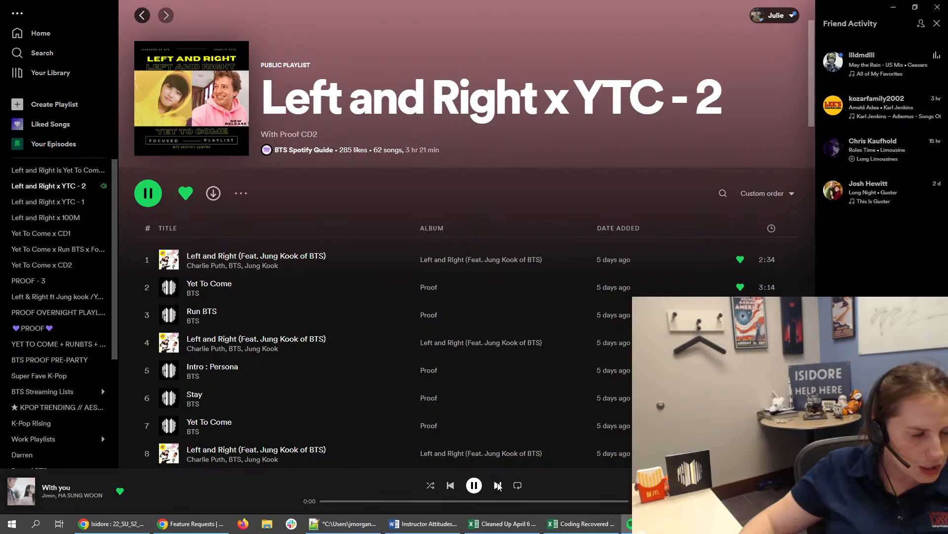
# - Skip ahead in the current playlist, find the Super Fave K-Pop playlist in the library and start playing it
pyautogui.click(498, 485)
pyautogui.click(497, 485)
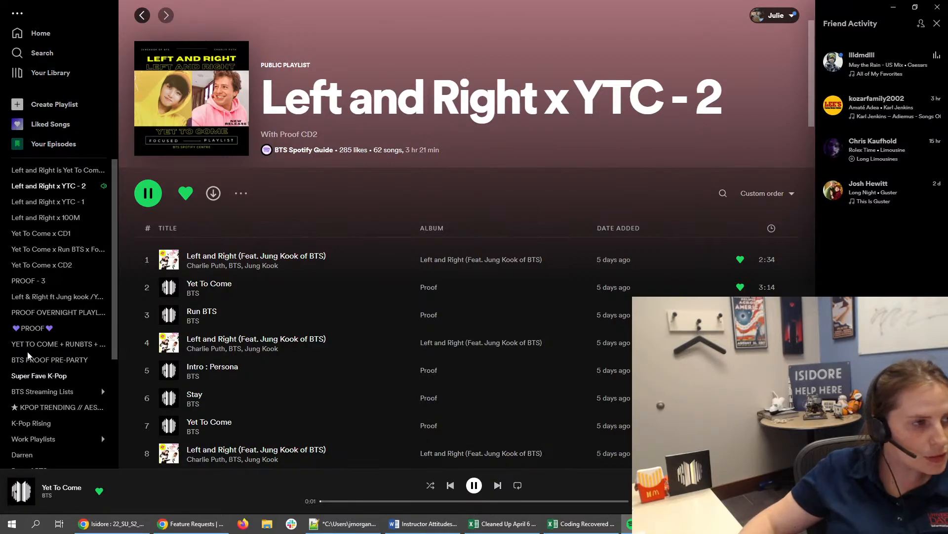
pyautogui.scroll(-1, 76, 251)
pyautogui.scroll(-3, 77, 251)
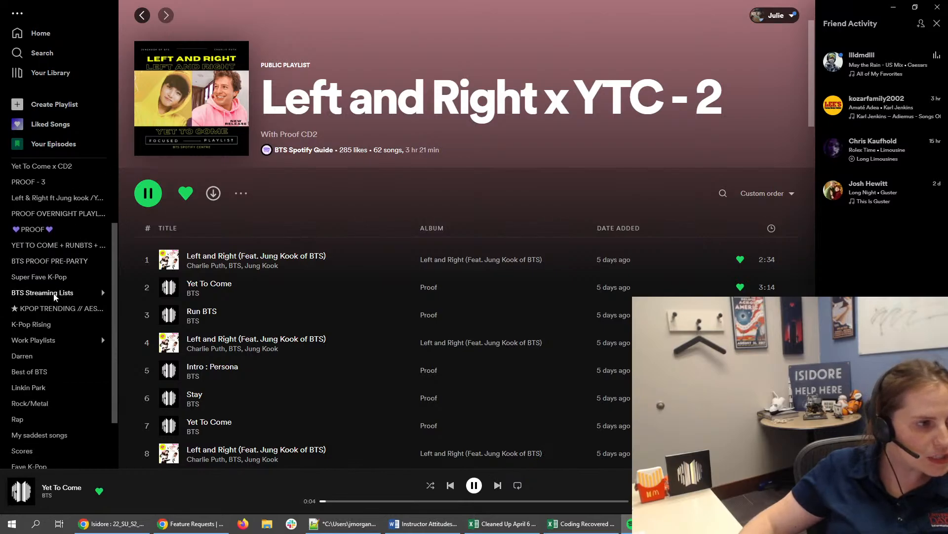
pyautogui.click(54, 281)
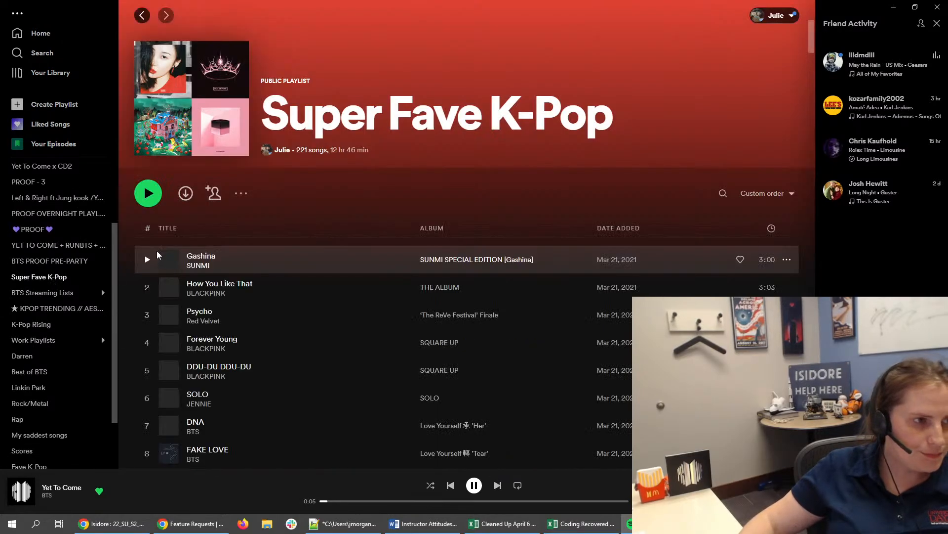
pyautogui.click(151, 205)
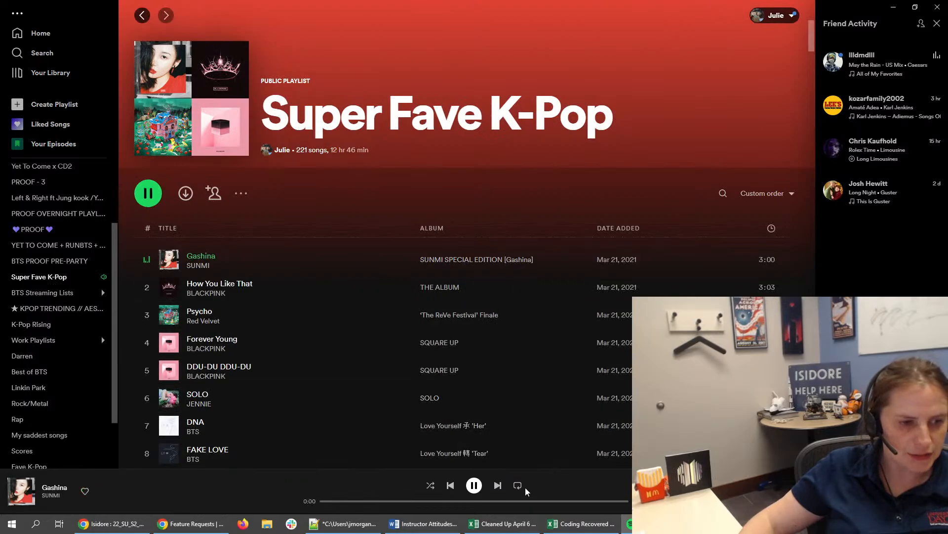
# - Skip two songs in the Super Fave K-Pop playlist and return to the Isidore Gradebook
pyautogui.click(498, 485)
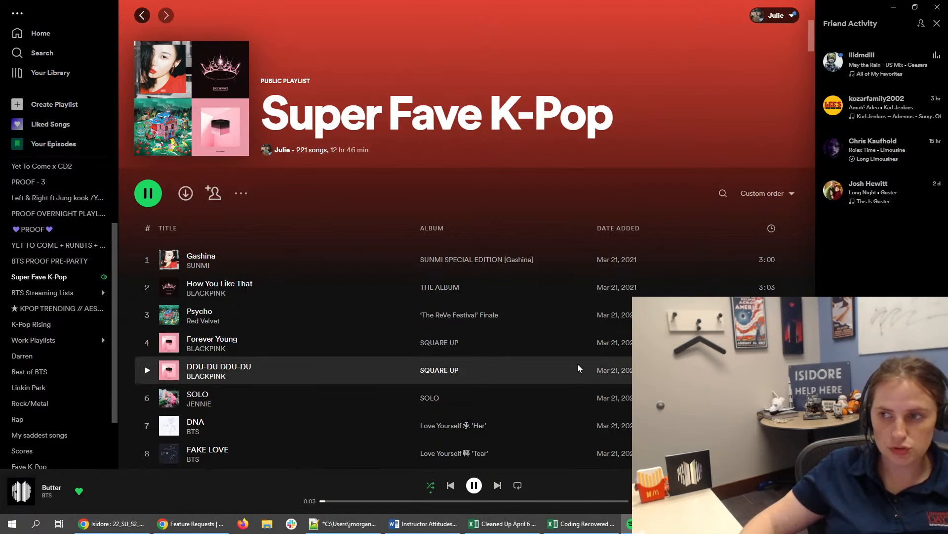
pyautogui.click(499, 486)
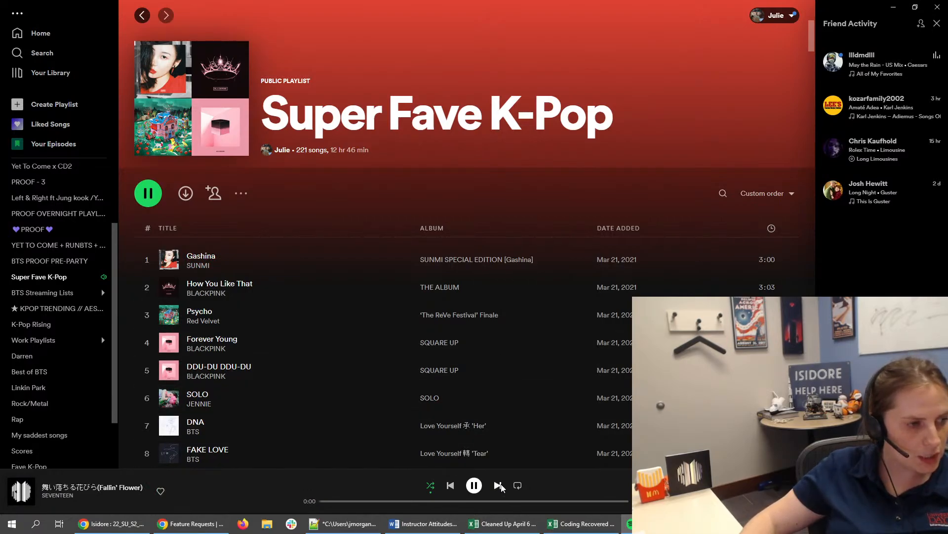
pyautogui.click(893, 7)
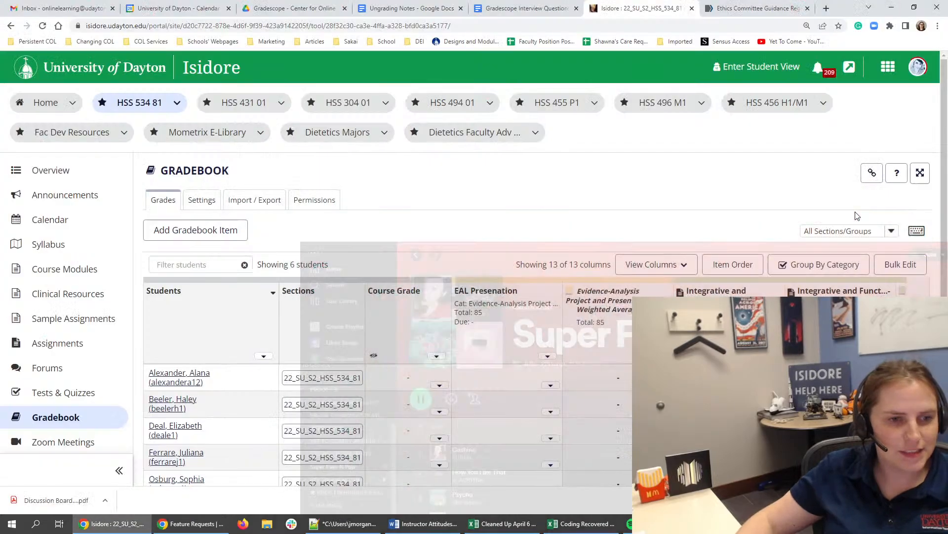
# - Set the Module 1 DB gradebook item to use the Discussion Board Rubric with individual student score adjustment, and save the item
pyautogui.scroll(-2, 500, 245)
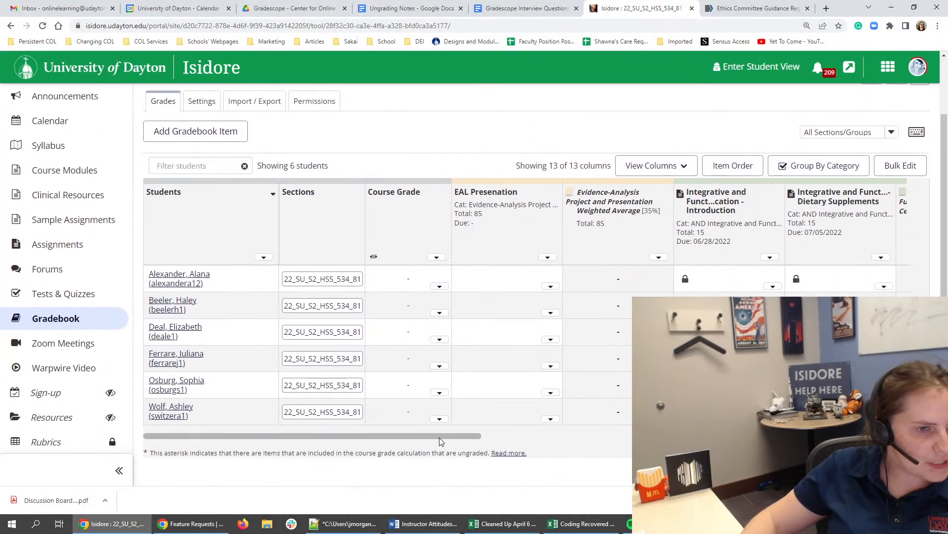
pyautogui.moveTo(447, 434); pyautogui.dragTo(722, 425)
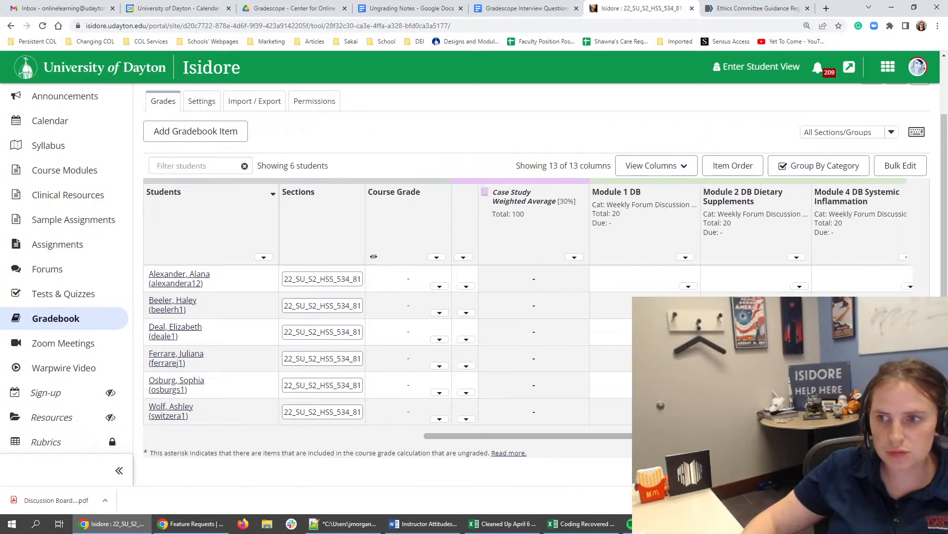
pyautogui.click(687, 258)
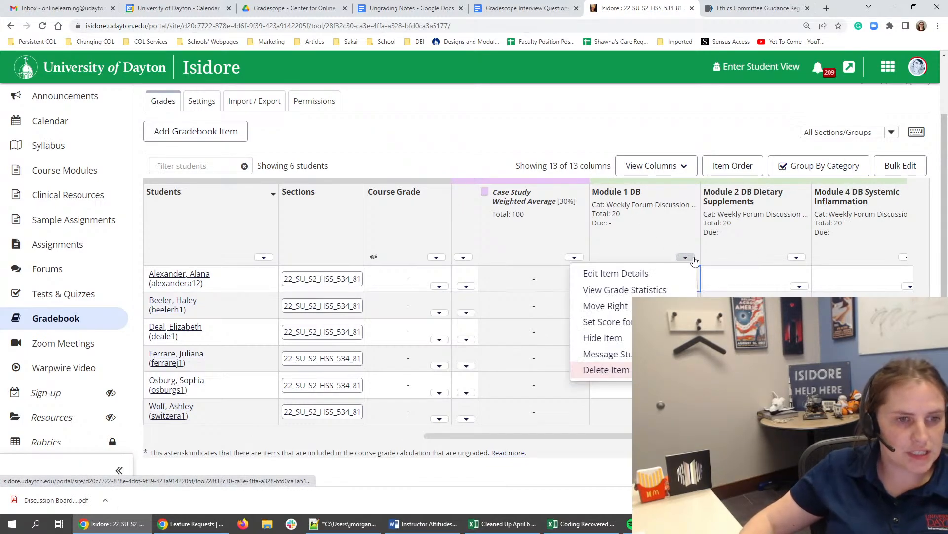
pyautogui.click(655, 274)
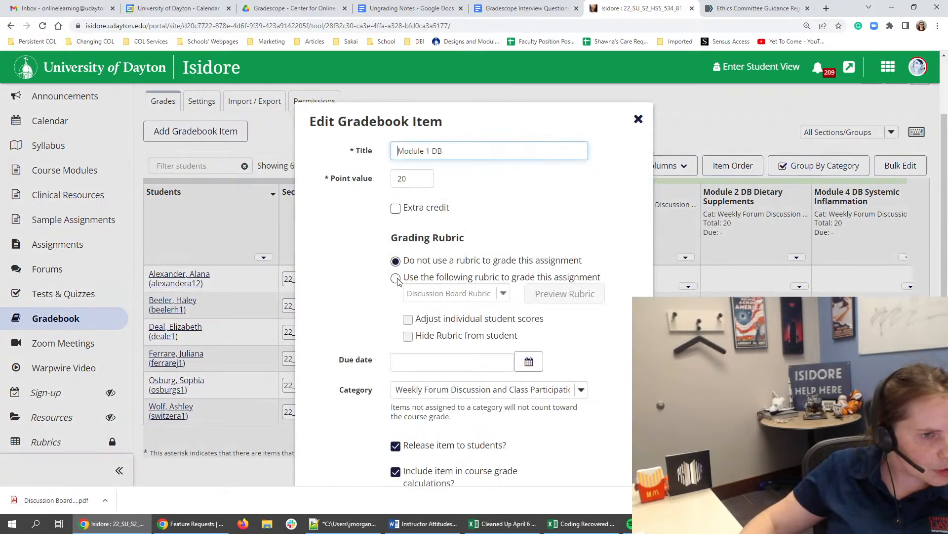
pyautogui.click(396, 278)
pyautogui.click(486, 297)
pyautogui.click(486, 297)
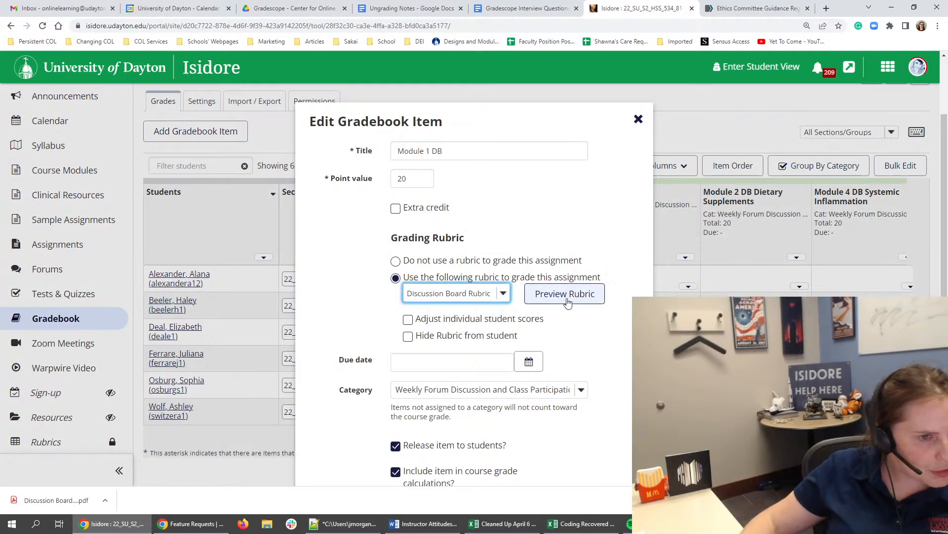
pyautogui.click(450, 320)
pyautogui.scroll(-4, 463, 319)
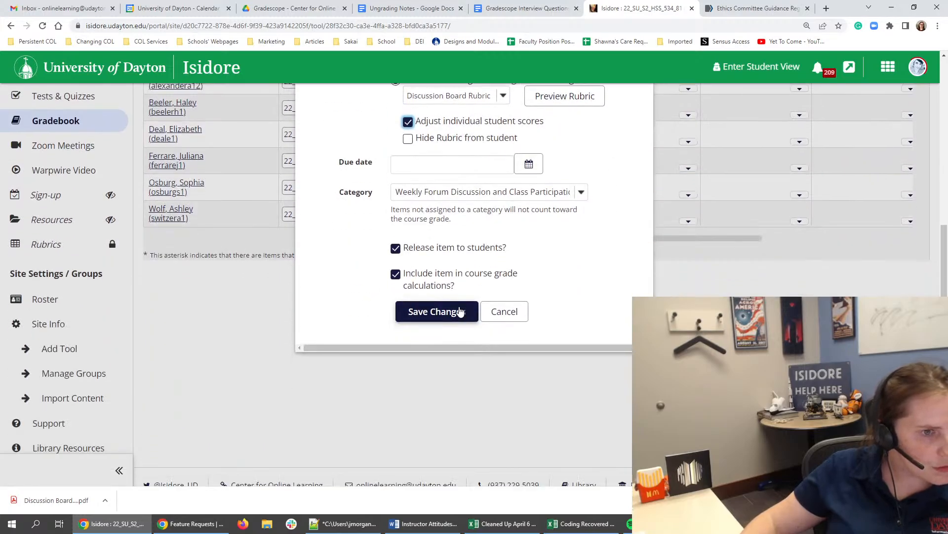
pyautogui.click(460, 311)
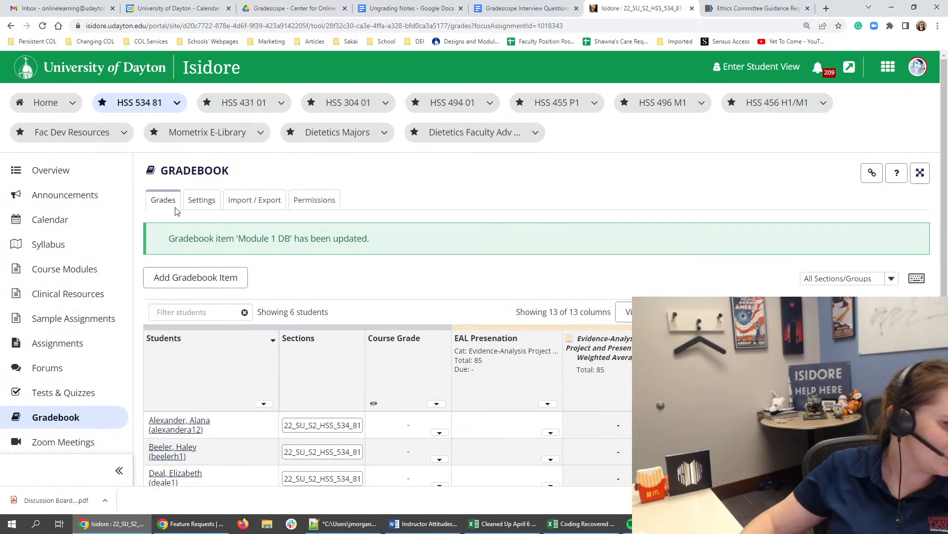
# - Review the rubric attached to the Introduction to Integrative and Functional Nutrition Group A topic in the course's Forums, and close it
pyautogui.scroll(-1, 124, 242)
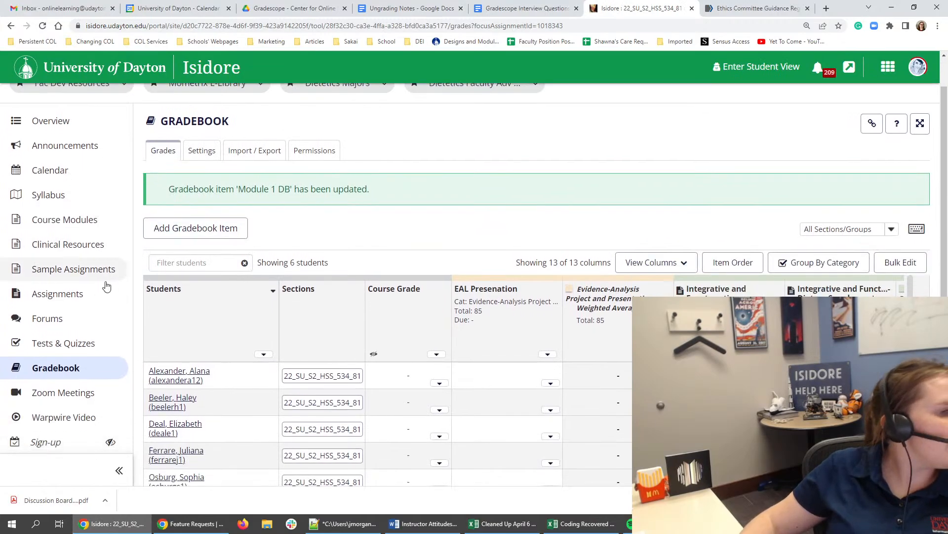
pyautogui.click(70, 322)
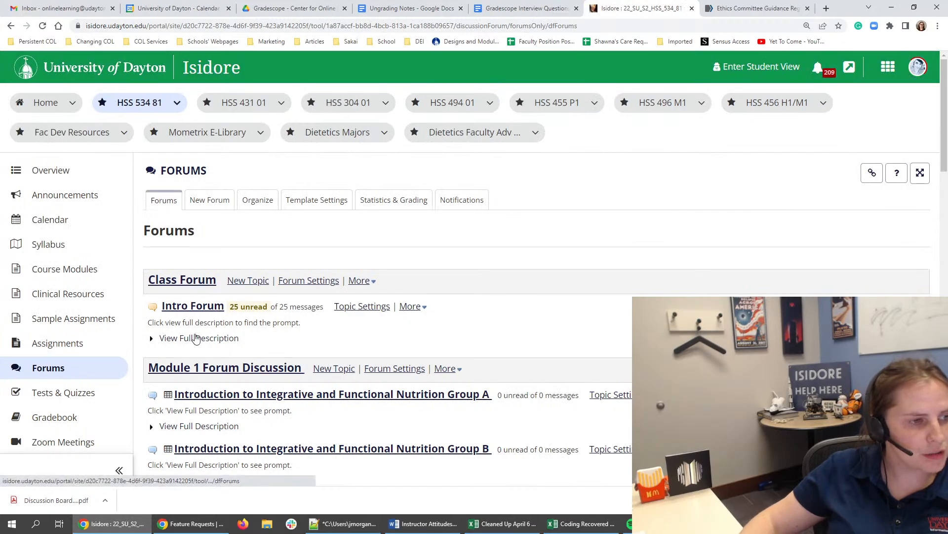
pyautogui.scroll(-1, 296, 321)
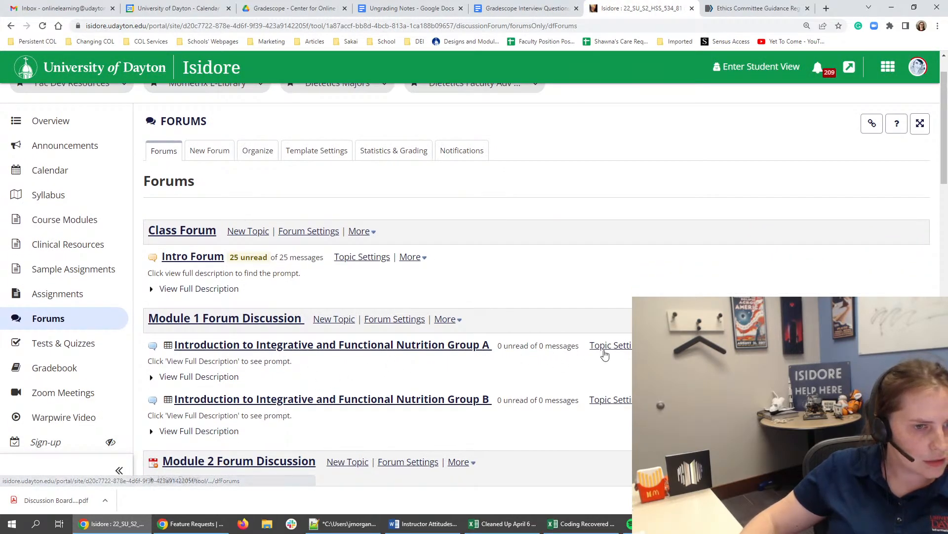
pyautogui.click(167, 345)
pyautogui.scroll(-2, 251, 267)
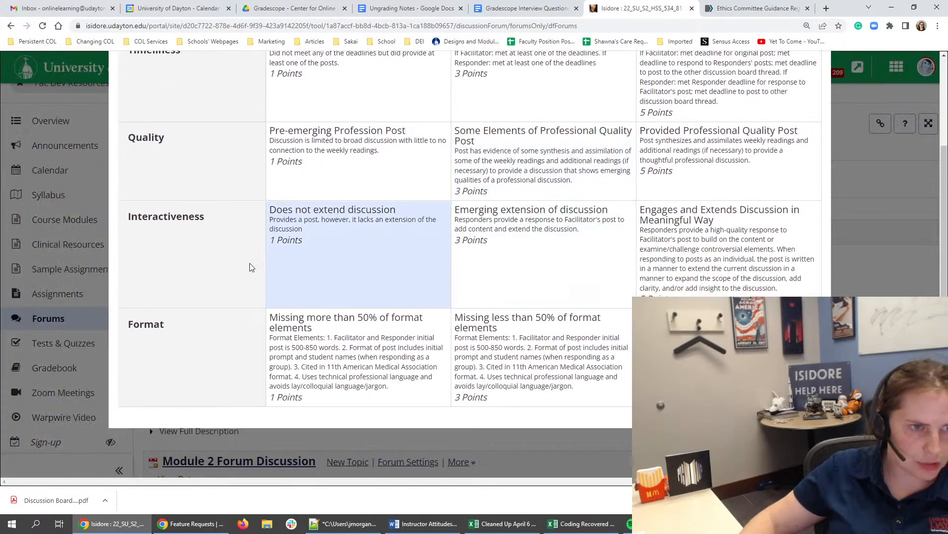
pyautogui.scroll(2, 741, 158)
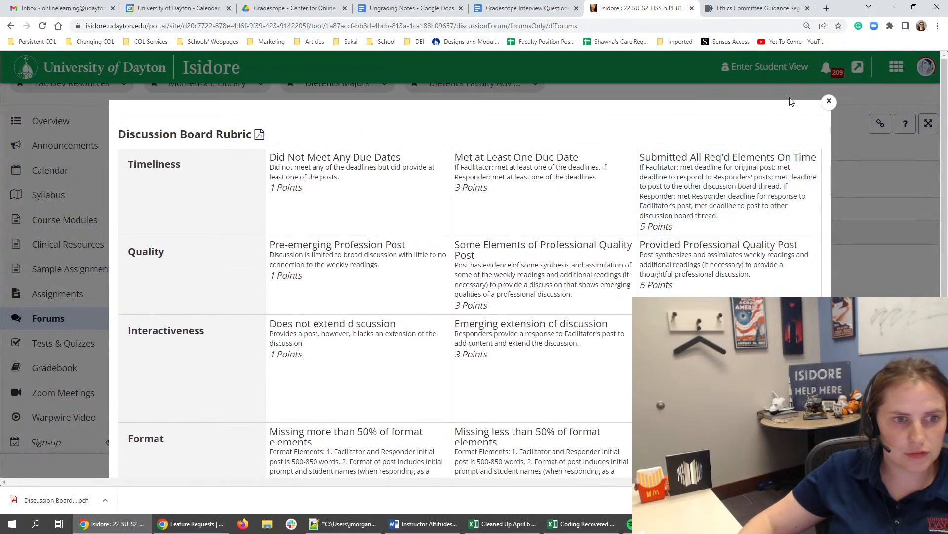
pyautogui.click(829, 101)
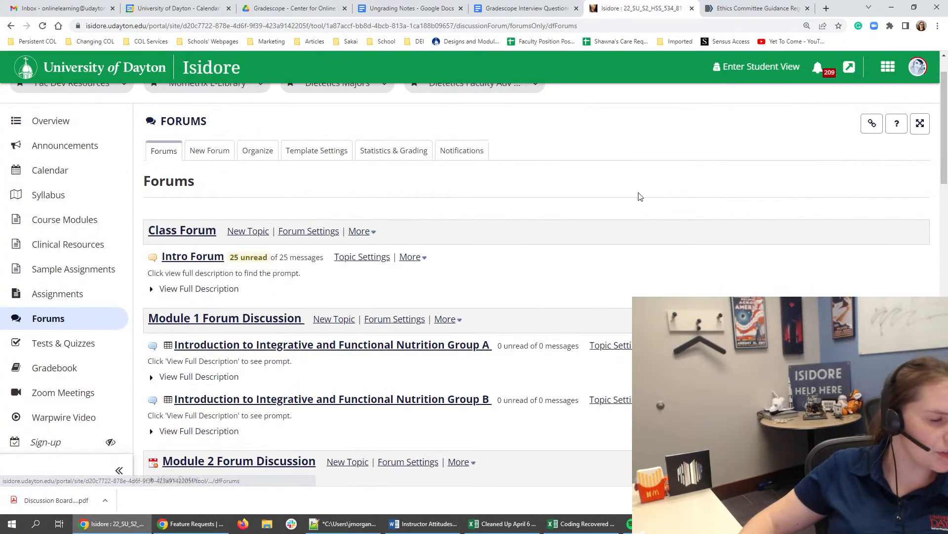
# - Inspect the Module 1 Group A topic's gradebook item, grading rubric and role permissions in its settings, and leave without saving
pyautogui.click(622, 348)
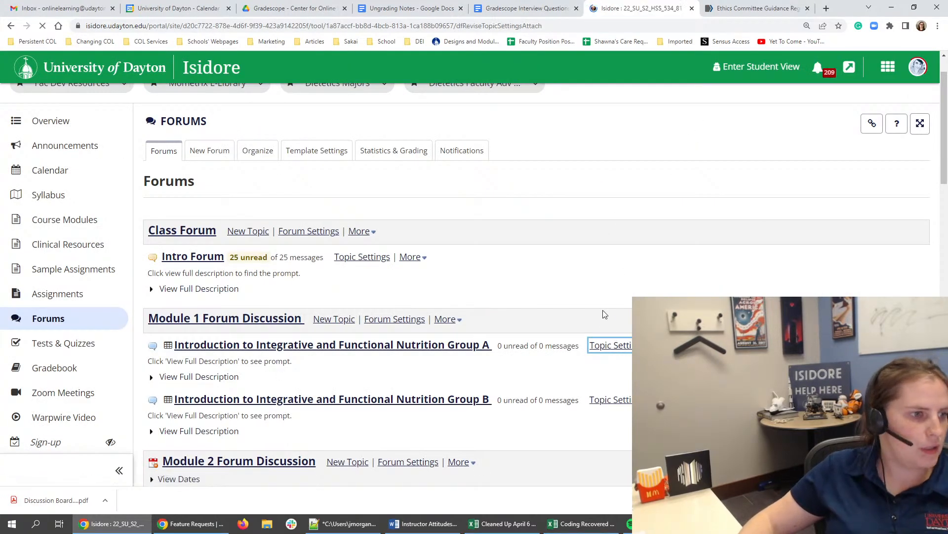
pyautogui.scroll(-8, 604, 316)
pyautogui.scroll(-3, 601, 317)
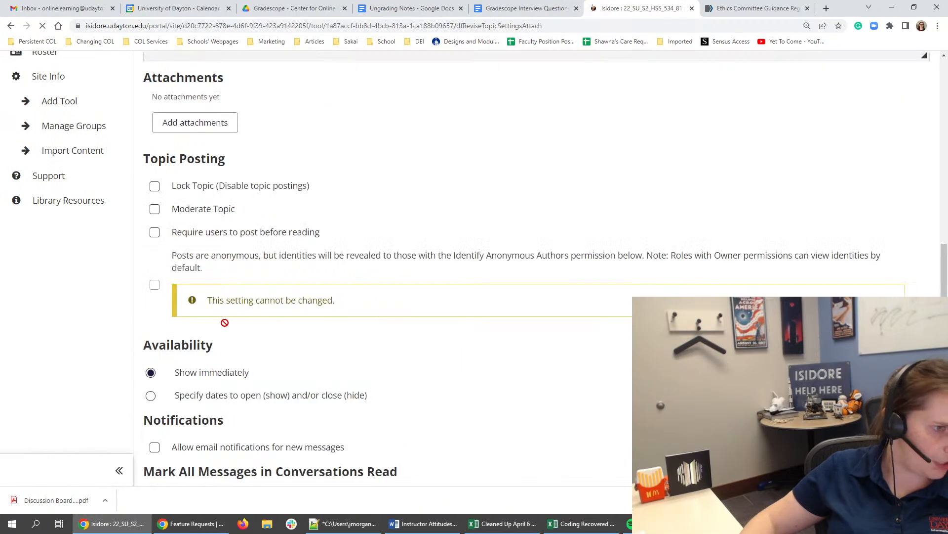
pyautogui.scroll(-5, 225, 322)
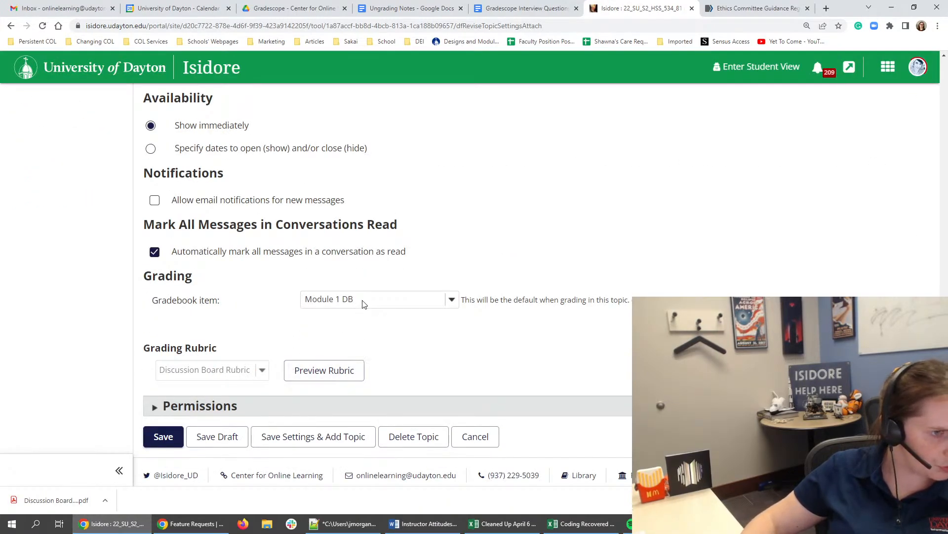
pyautogui.click(296, 403)
pyautogui.scroll(-4, 303, 280)
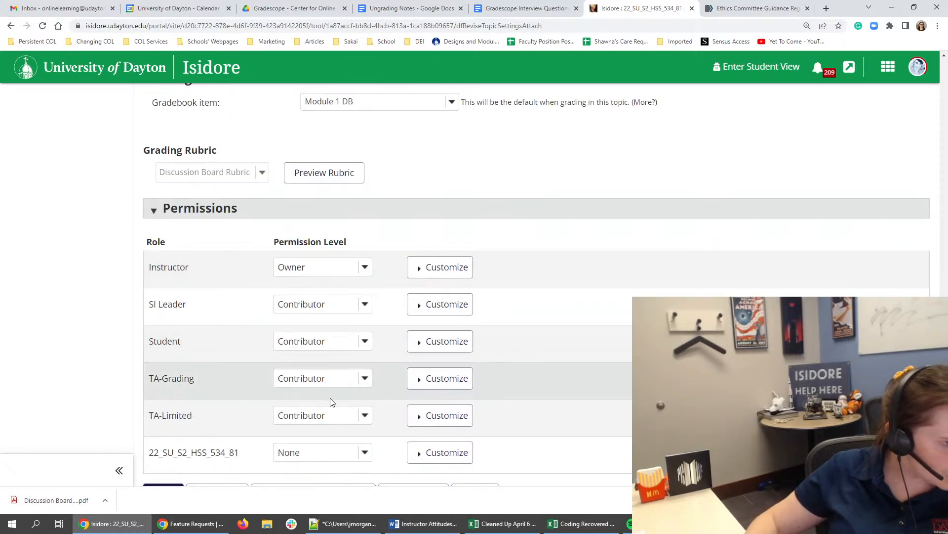
pyautogui.scroll(-1, 355, 300)
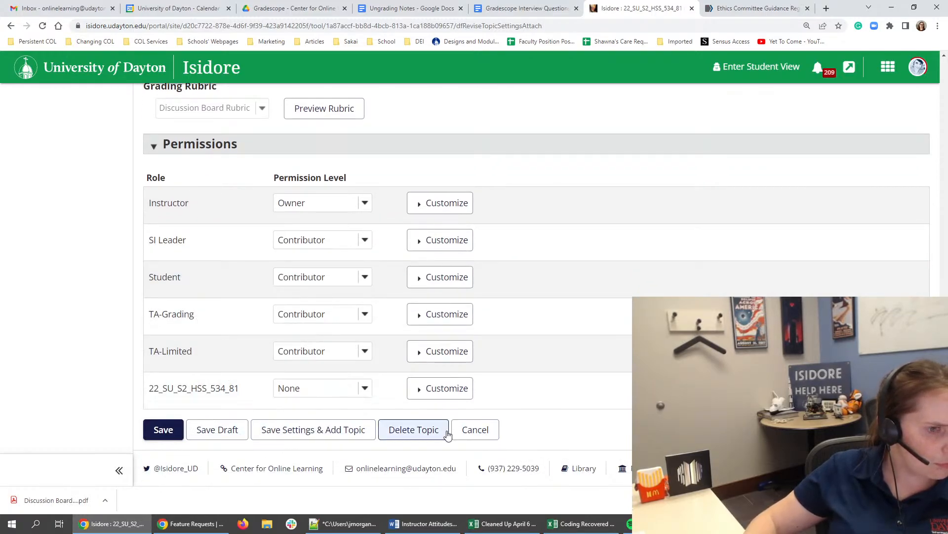
pyautogui.click(469, 438)
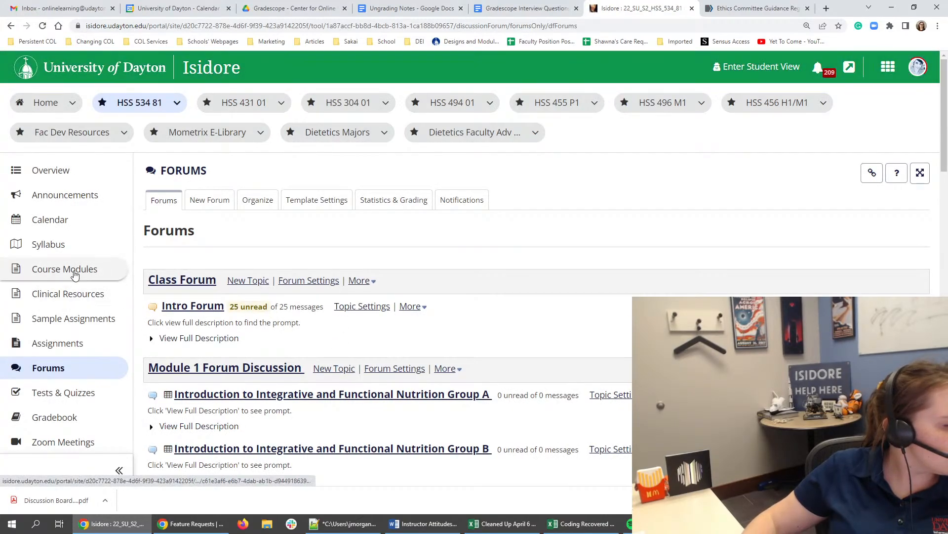
# - Open the Dietary Supplement Post text in Module 2's Task 6: Discussion for editing
pyautogui.click(75, 274)
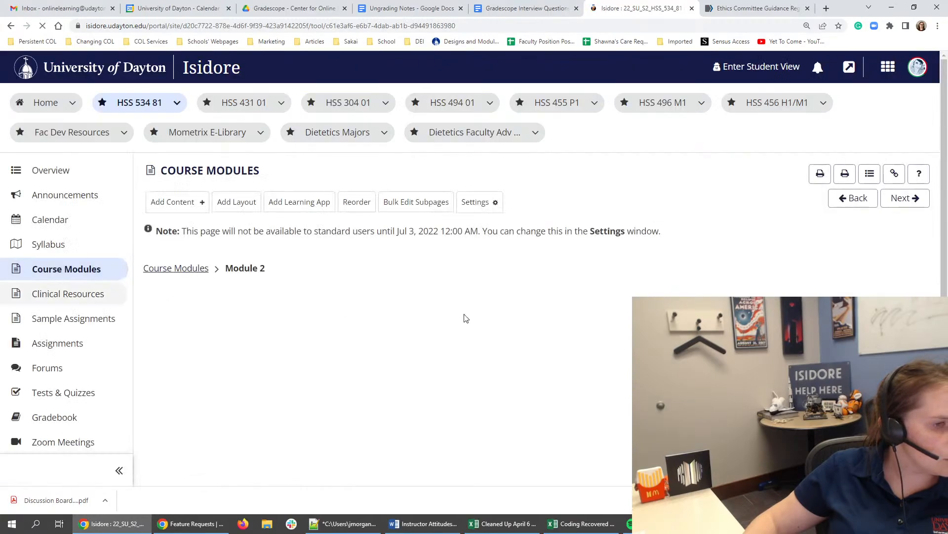
pyautogui.scroll(-8, 467, 318)
pyautogui.scroll(-8, 484, 343)
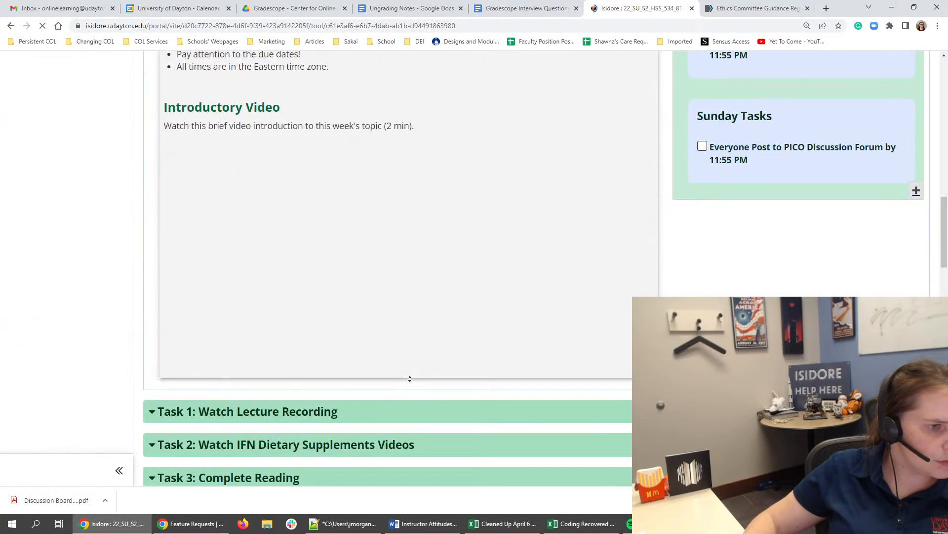
pyautogui.scroll(-4, 410, 379)
pyautogui.scroll(-2, 85, 354)
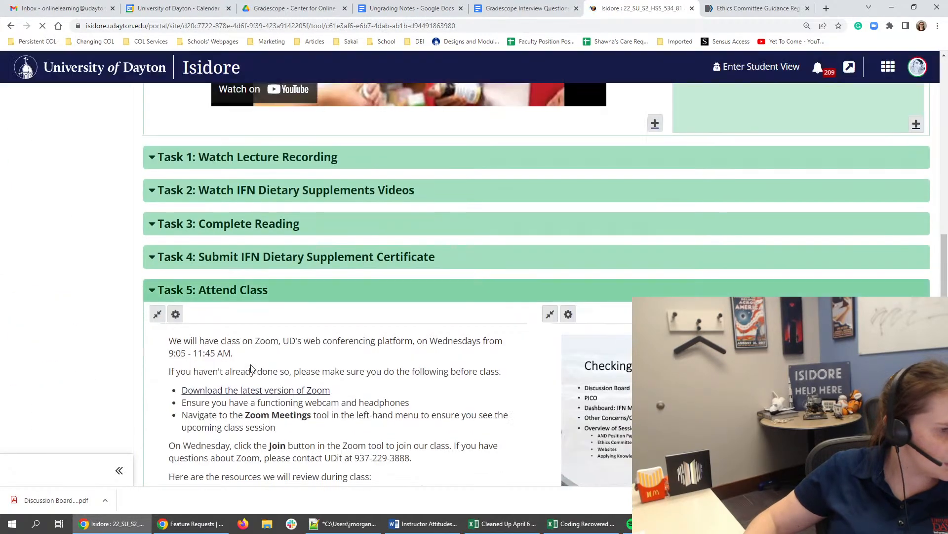
pyautogui.scroll(-1, 251, 365)
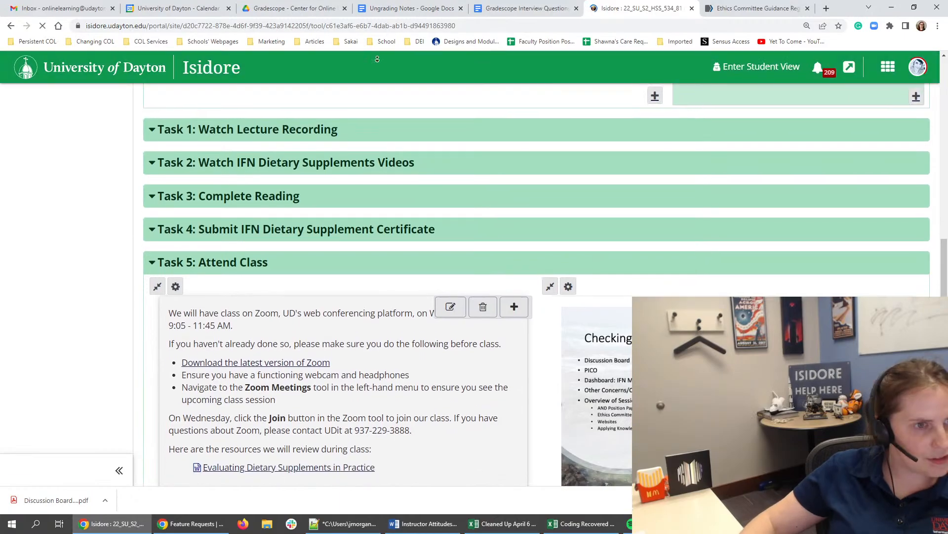
pyautogui.scroll(-1, 452, 383)
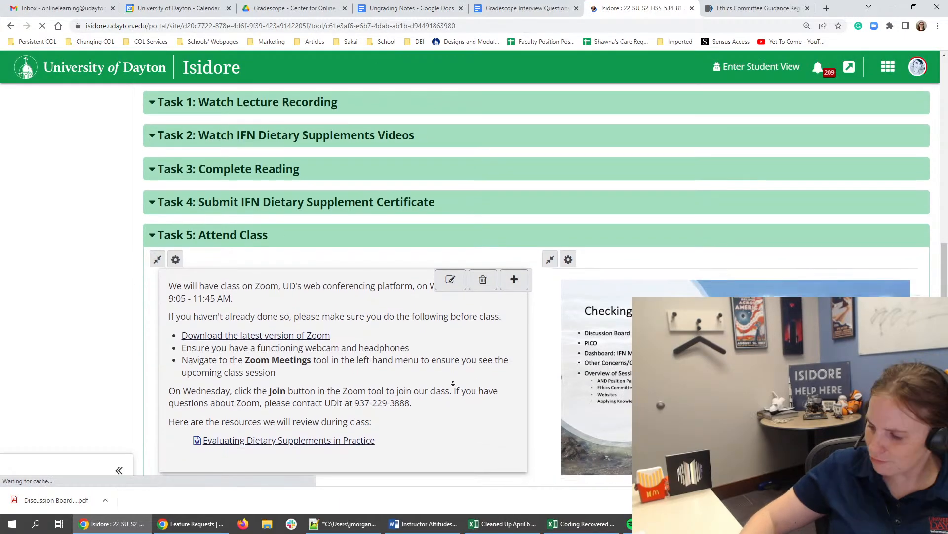
pyautogui.scroll(-1, 452, 383)
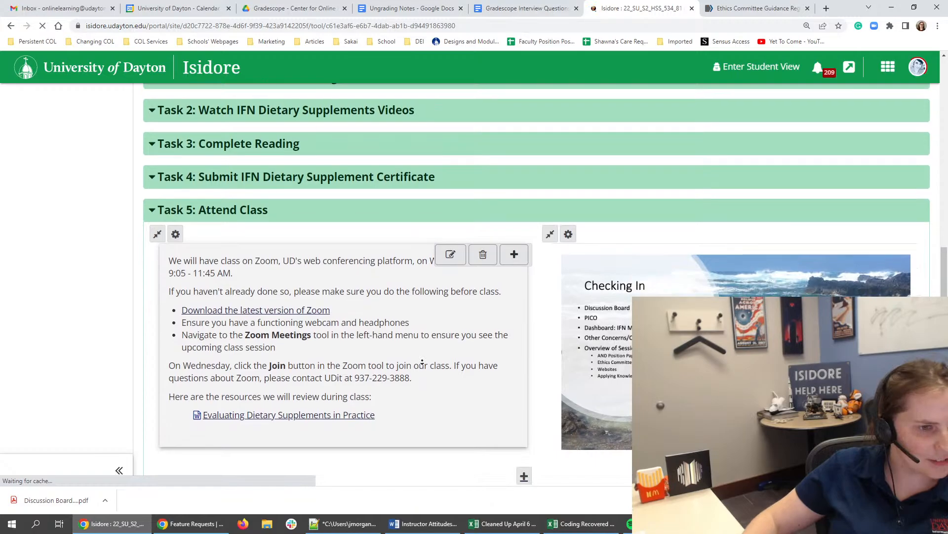
pyautogui.scroll(-1, 422, 362)
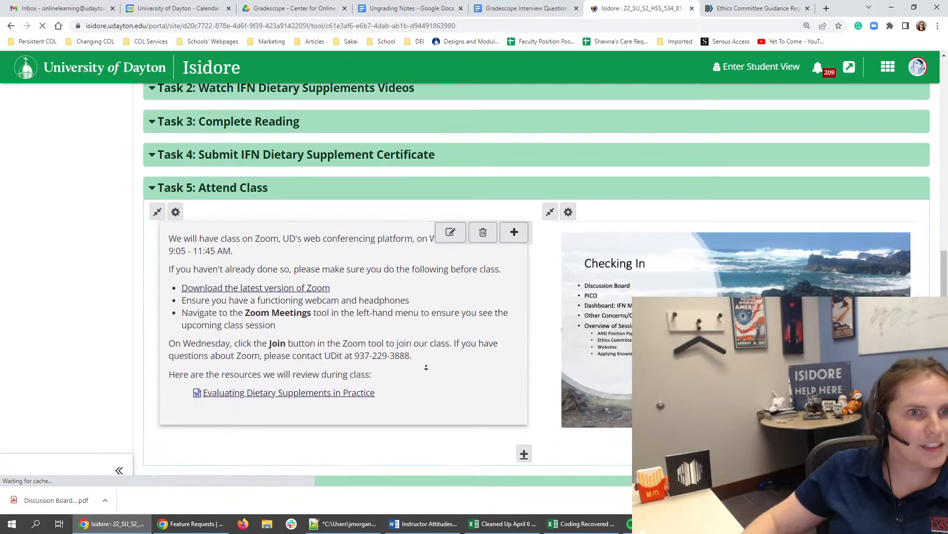
pyautogui.scroll(-1, 426, 367)
pyautogui.scroll(-1, 101, 242)
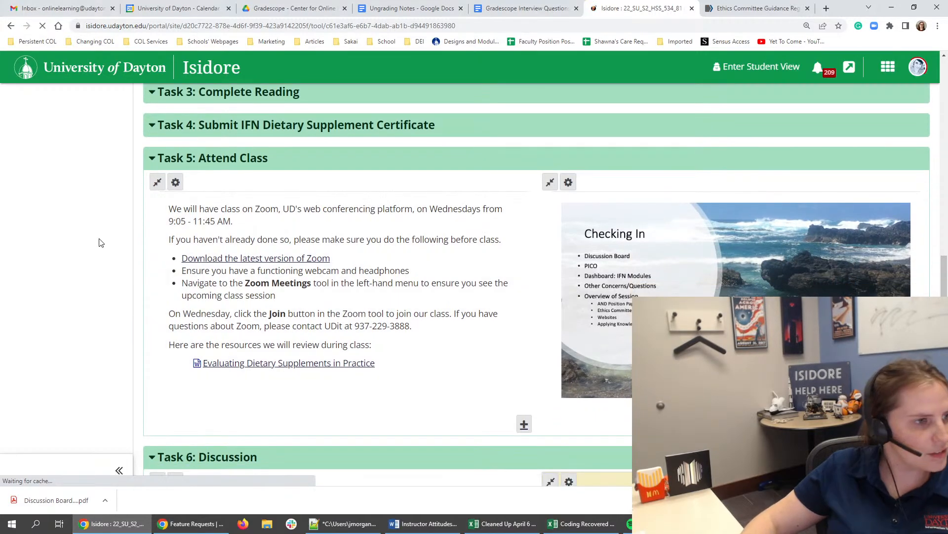
pyautogui.scroll(-10, 362, 344)
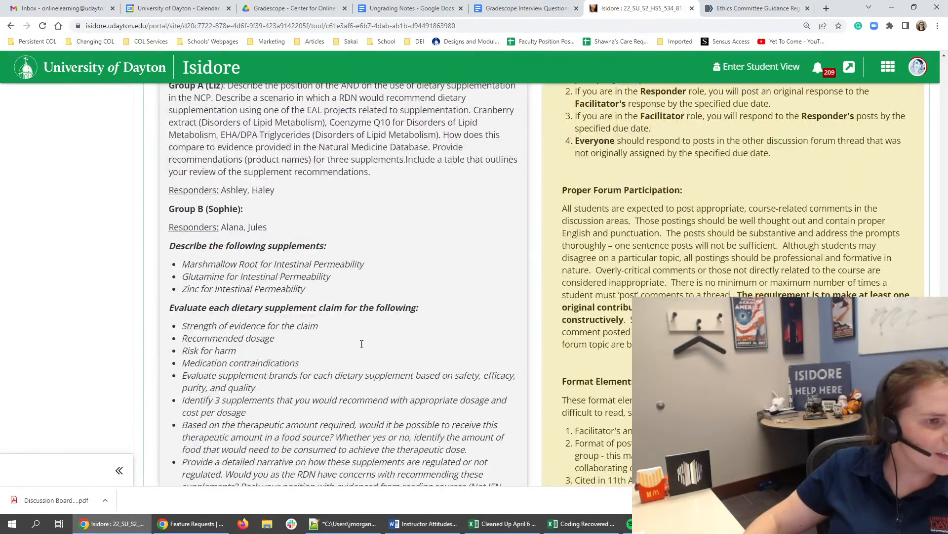
pyautogui.scroll(4, 362, 344)
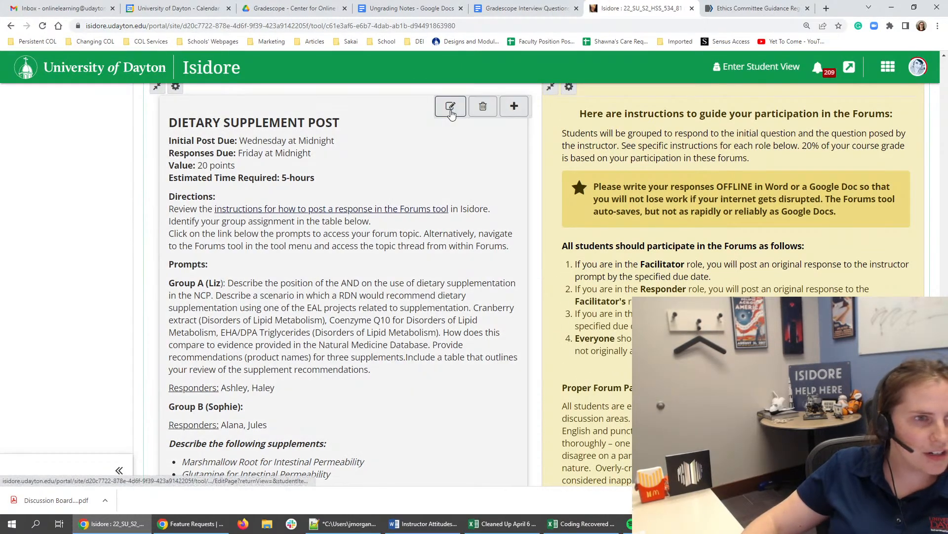
pyautogui.click(450, 107)
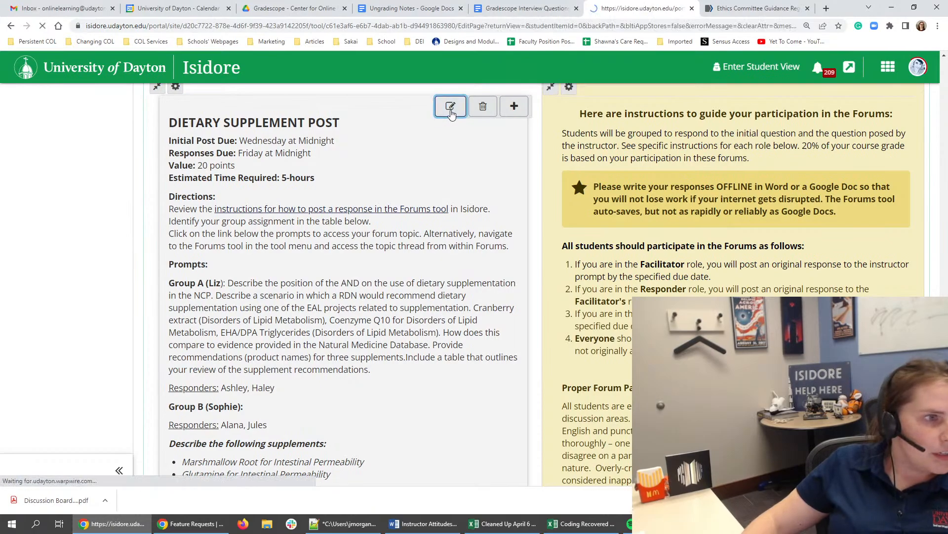
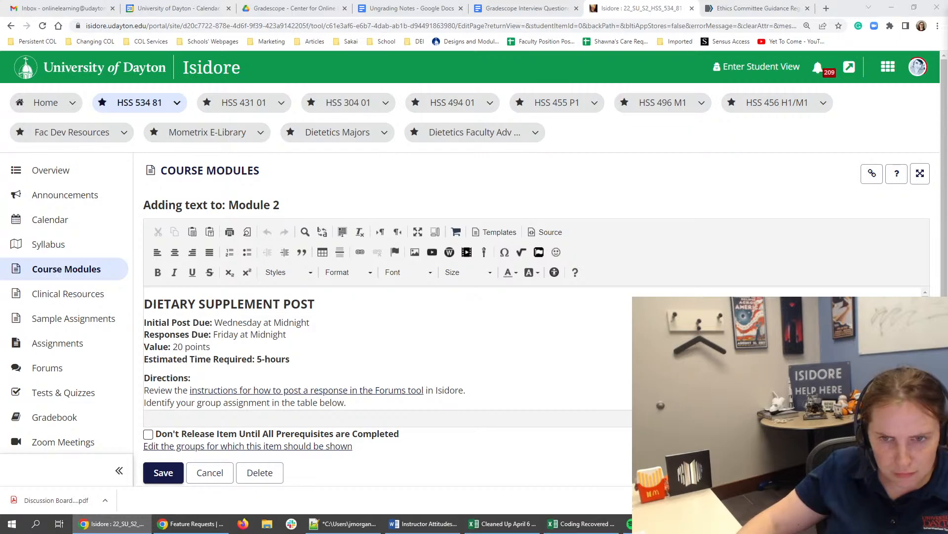
# - Delete the "DIETARY SUPPLEMENT POST" heading text above the due dates
pyautogui.tripleClick(191, 303)
pyautogui.press('Delete')
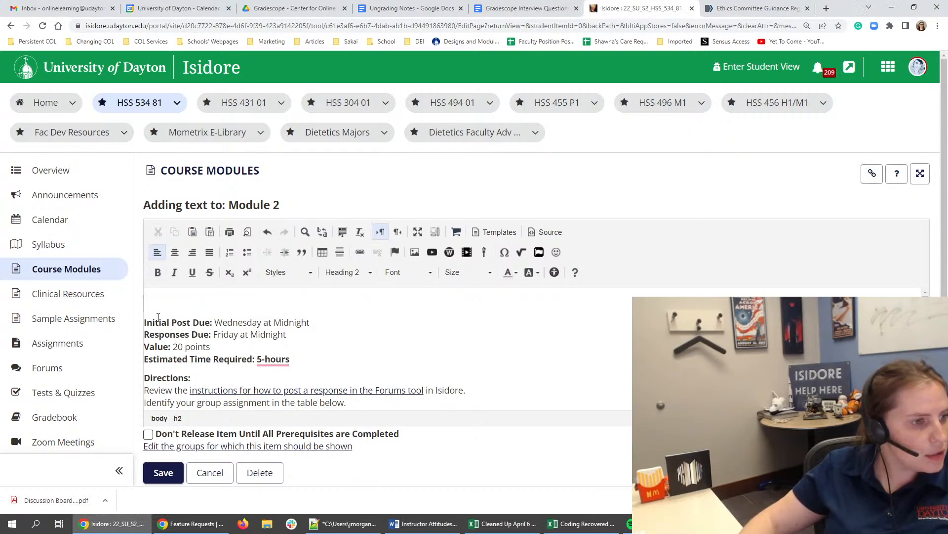
pyautogui.click(153, 321)
pyautogui.press('Up')
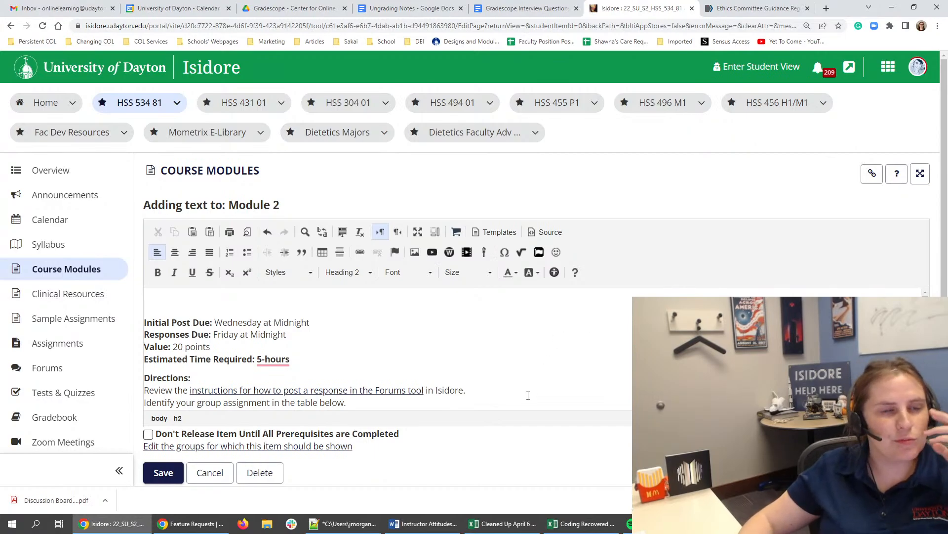
# - Try to remove the blank heading line above the due dates, and undo the merge into the due-date paragraph
pyautogui.click(541, 232)
pyautogui.moveTo(216, 291); pyautogui.dragTo(142, 291)
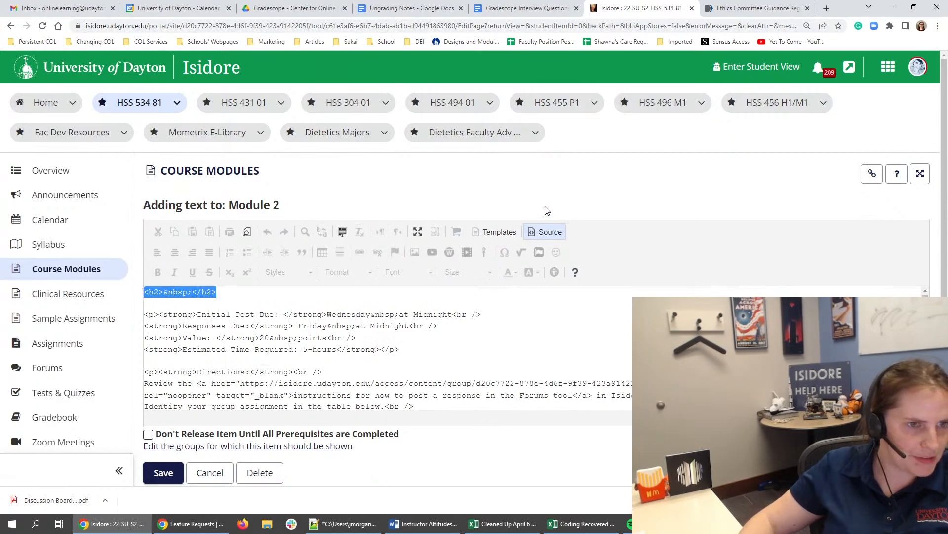
pyautogui.click(547, 233)
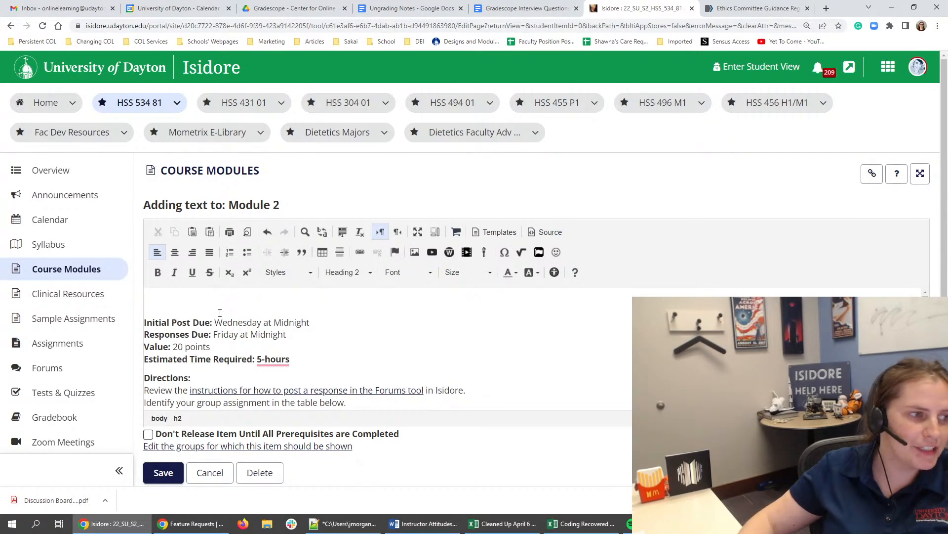
pyautogui.click(145, 321)
pyautogui.press('BackSpace')
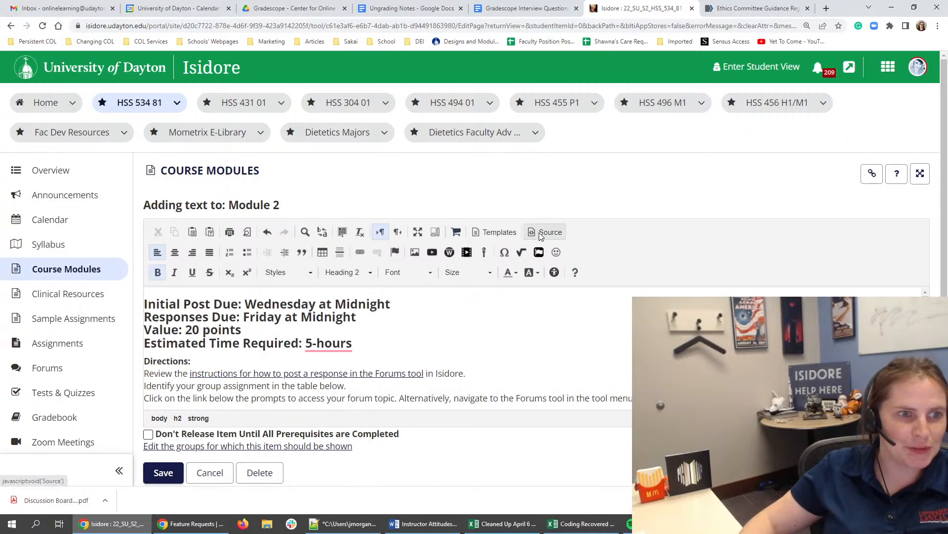
pyautogui.hotkey('ctrl', 'z')
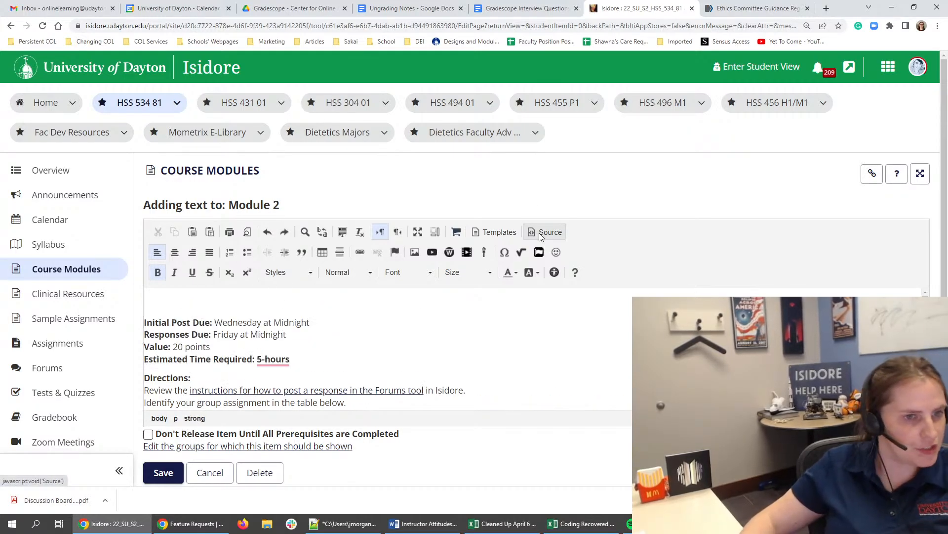
# - Remove the empty h2 element at the start of the text's HTML source and return to the formatted view
pyautogui.click(547, 232)
pyautogui.moveTo(218, 292); pyautogui.dragTo(139, 279)
pyautogui.press('Delete')
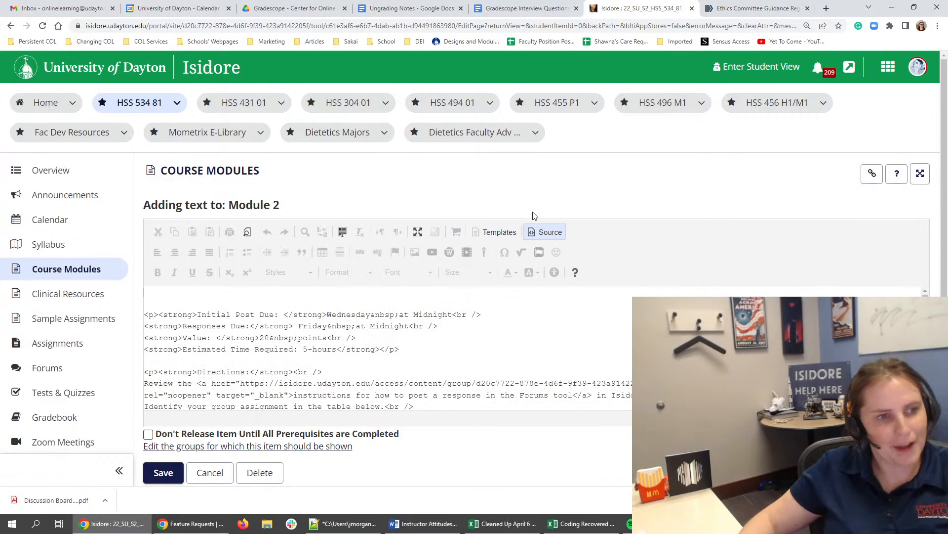
pyautogui.click(546, 232)
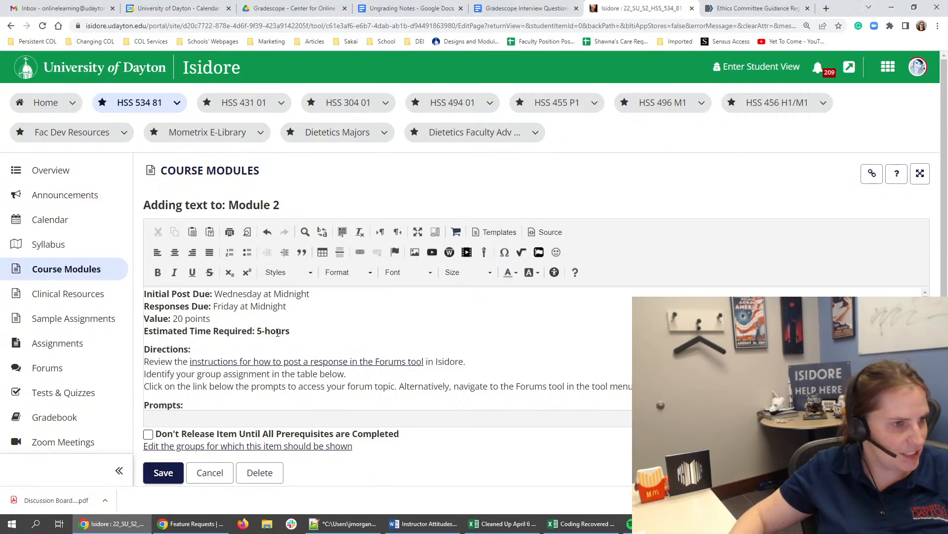
# - Replace the due-date lines with facilitator posts Wednesday, responder posts Friday and follow-ups Saturday at 11:55 PM, and write the estimated time as "5 hours"
pyautogui.click(316, 326)
pyautogui.moveTo(268, 320); pyautogui.dragTo(129, 295)
pyautogui.write('Initial Post by Facilitators Due: Wednesday at 11:55 PM Response Posts by Responders Due: Friday at 11:55 PM Follow-Up Responses (Facilitators and Everyone) Due: Saturday at 11:55 PM Value: 20 points')
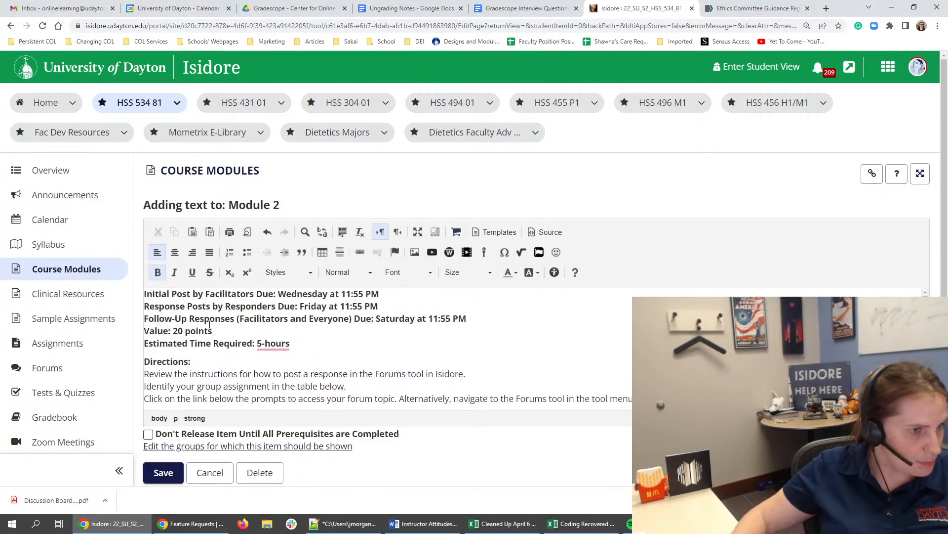
pyautogui.click(265, 344)
pyautogui.press('BackSpace')
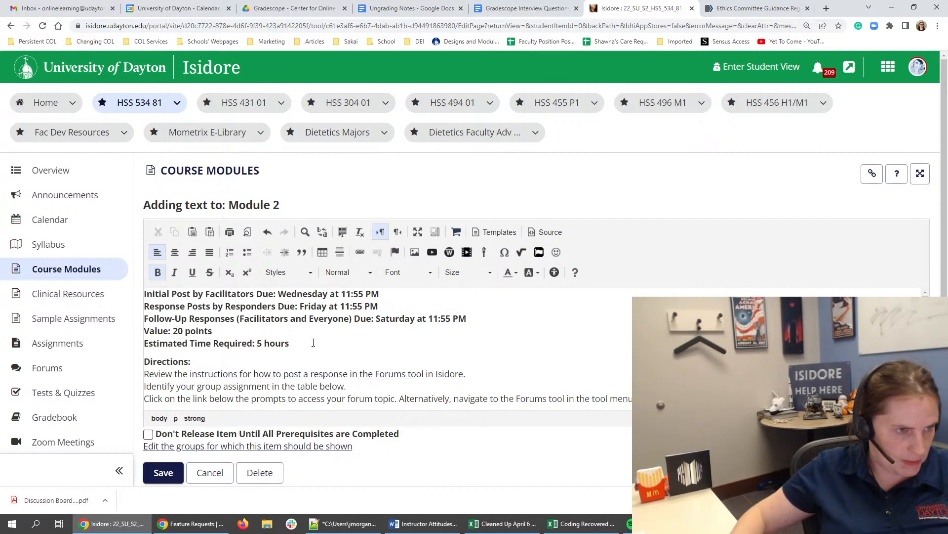
# - Remove bold from the due dates, point value and estimated time, keeping only their labels bold
pyautogui.moveTo(313, 342); pyautogui.dragTo(173, 331)
pyautogui.hotkey('ctrl', 'b')
pyautogui.hotkey('ctrl', 'b')
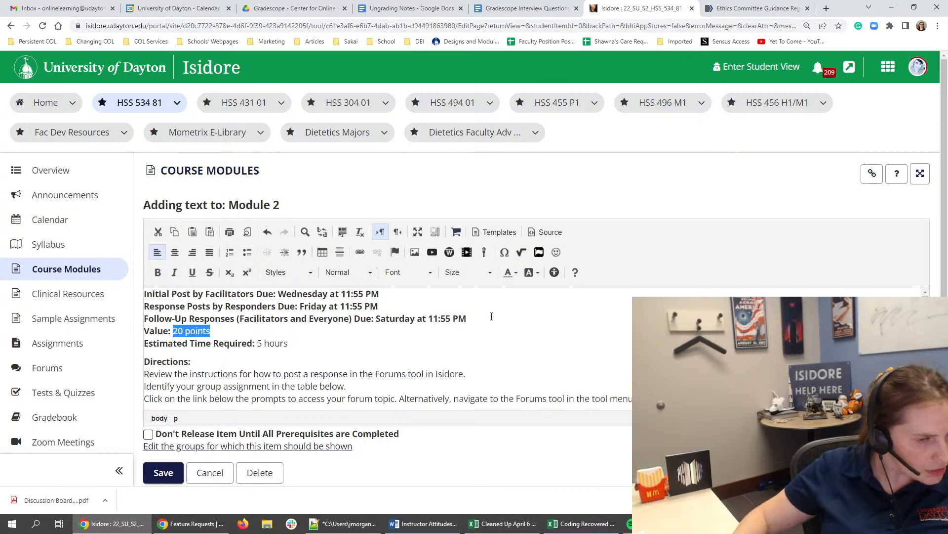
pyautogui.moveTo(492, 317); pyautogui.dragTo(305, 304)
pyautogui.click(378, 318)
pyautogui.hotkey('ctrl', 'b')
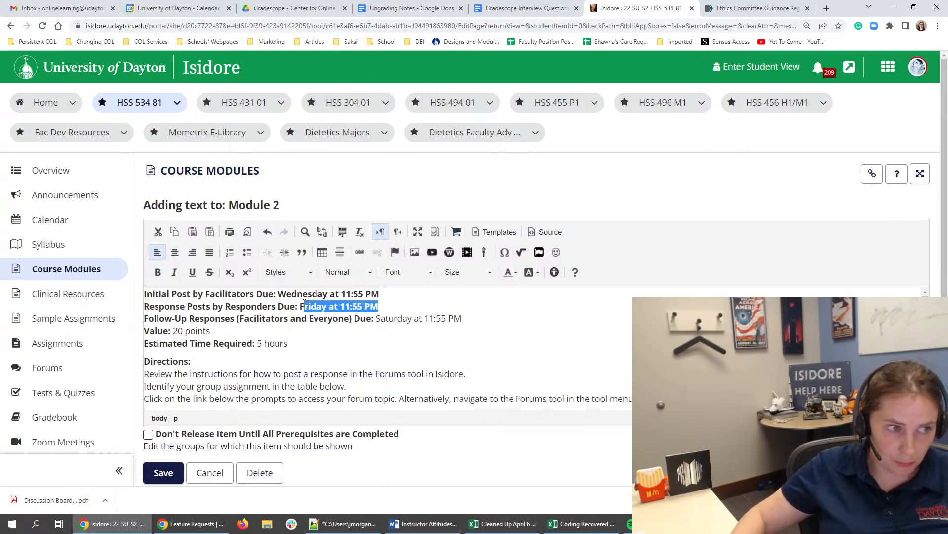
pyautogui.hotkey('ctrl', 'b')
pyautogui.moveTo(381, 294); pyautogui.dragTo(282, 298)
pyautogui.hotkey('ctrl', 'b')
pyautogui.click(360, 319)
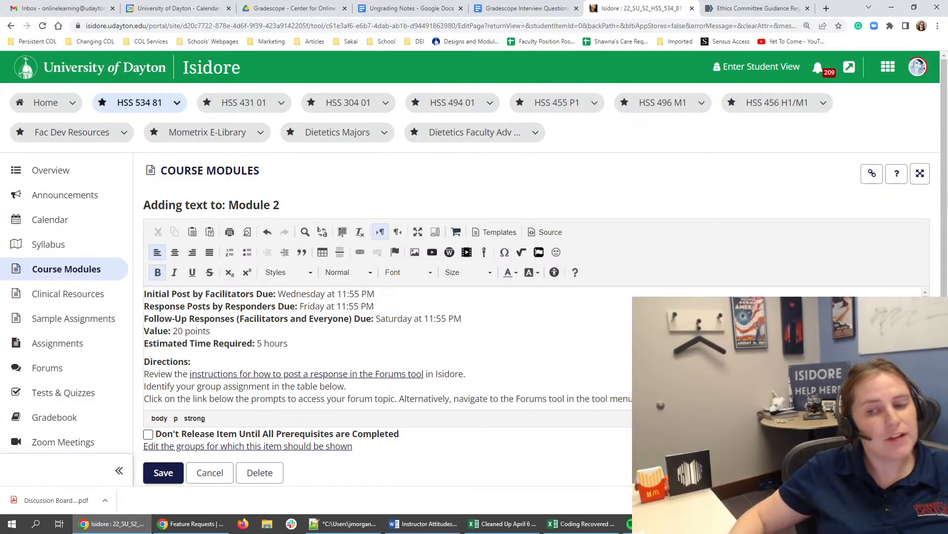
pyautogui.click(291, 318)
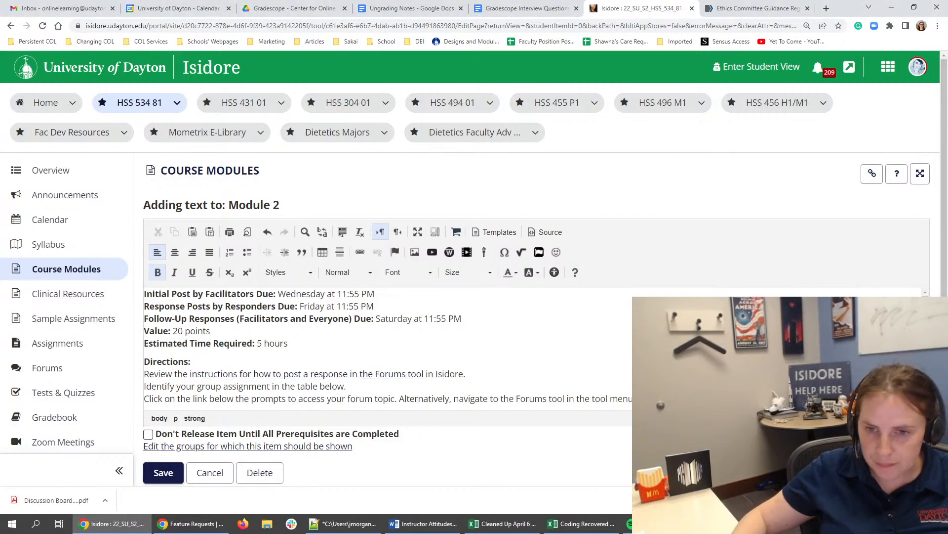
pyautogui.click(319, 328)
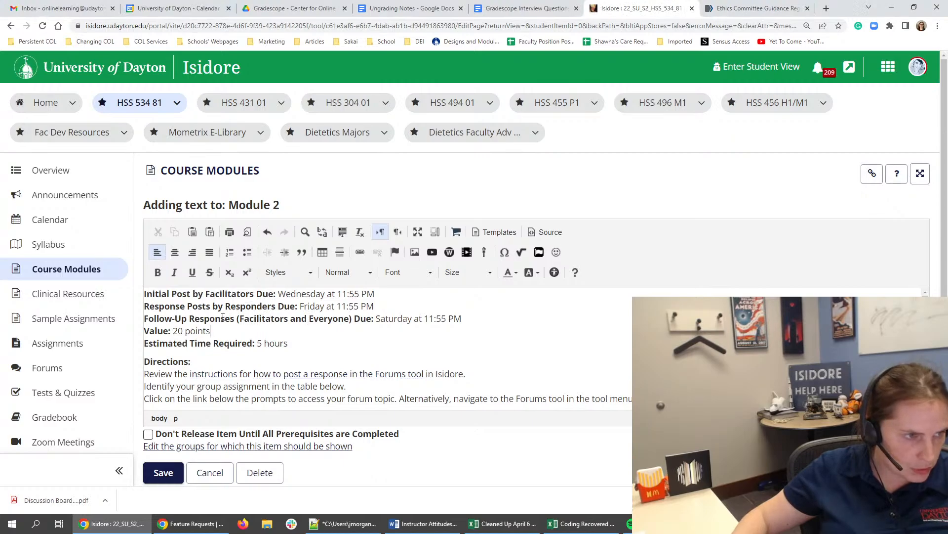
# - Format the three instruction lines under Directions as a bulleted list
pyautogui.click(202, 356)
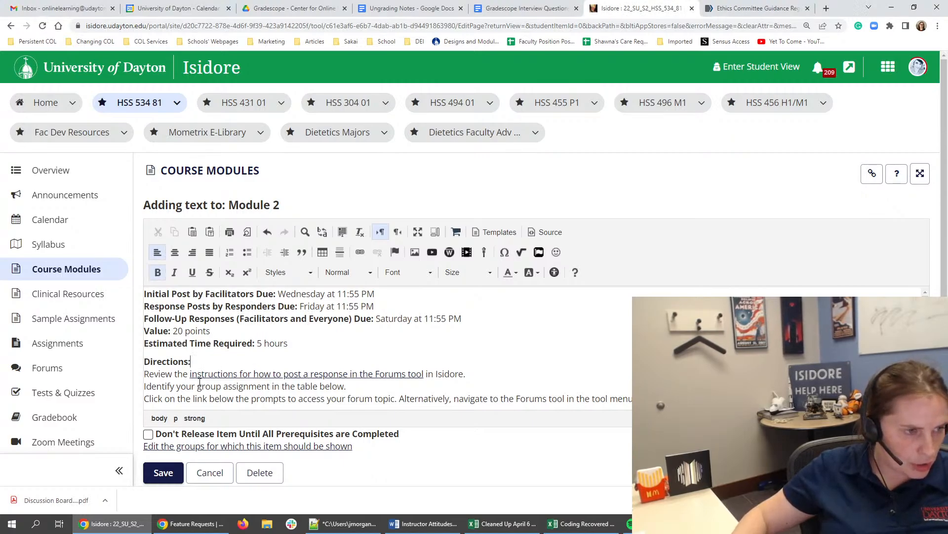
pyautogui.scroll(-1, 391, 369)
pyautogui.moveTo(628, 349); pyautogui.dragTo(151, 324)
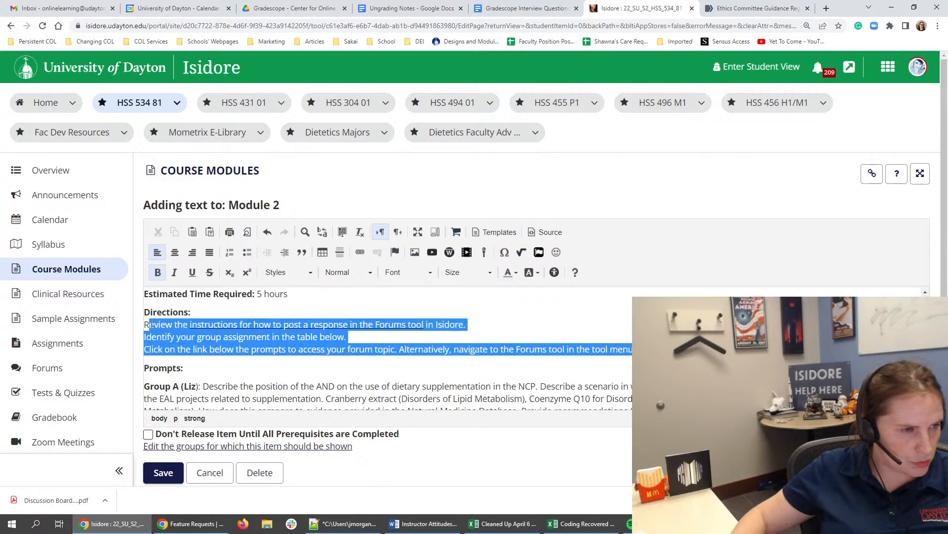
pyautogui.click(247, 252)
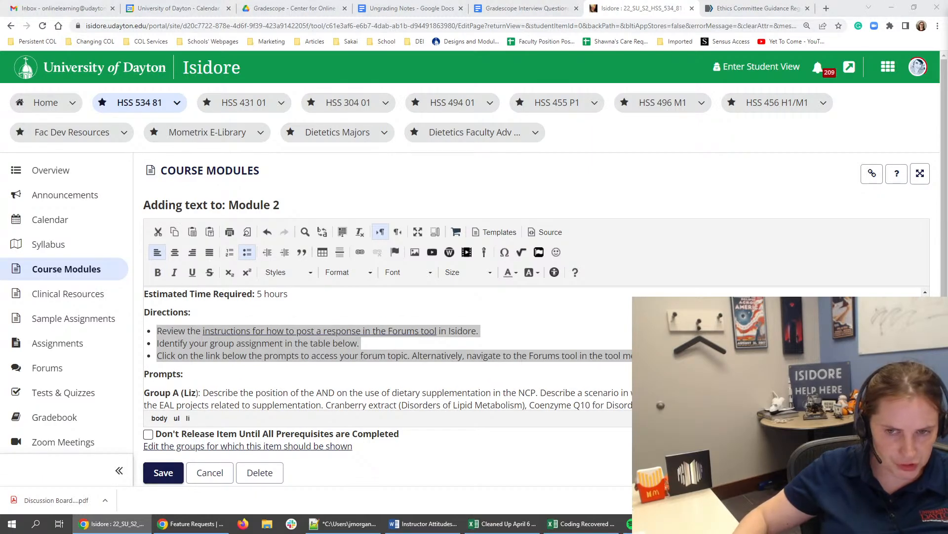
pyautogui.click(387, 355)
# - Add a second Directions bullet, "Review the instructions to the right for guidance on discussion board expectations", noting in parentheses that they are the same as previously
pyautogui.click(522, 328)
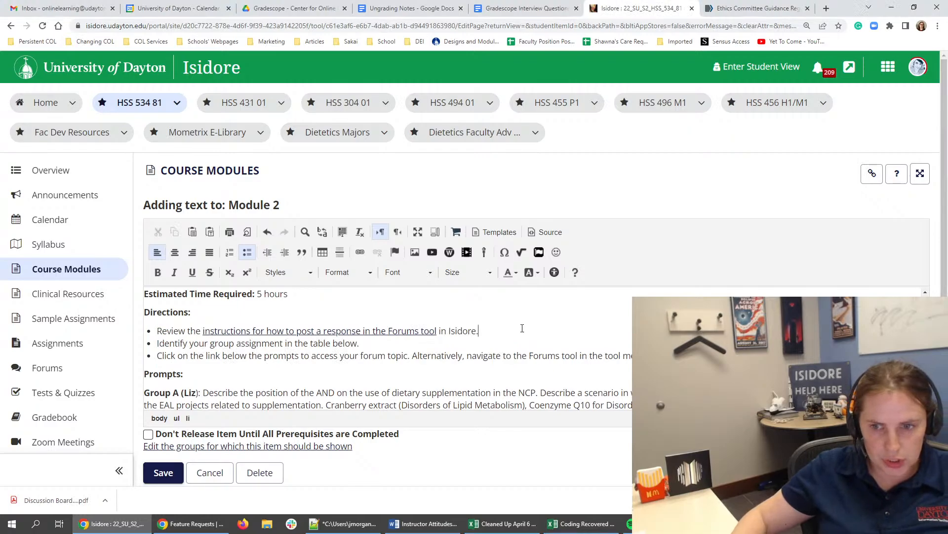
pyautogui.press('Return')
pyautogui.write('Review the ')
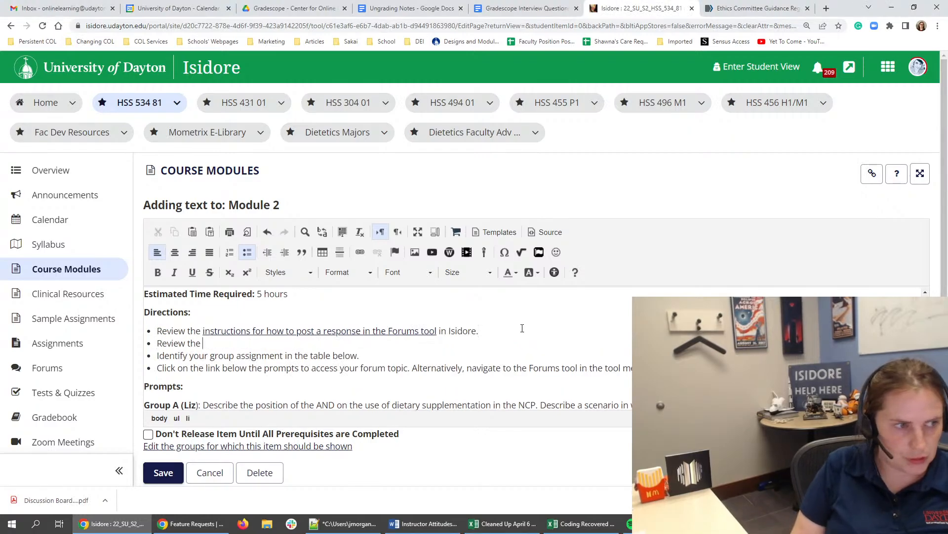
pyautogui.write('instructions to the right ')
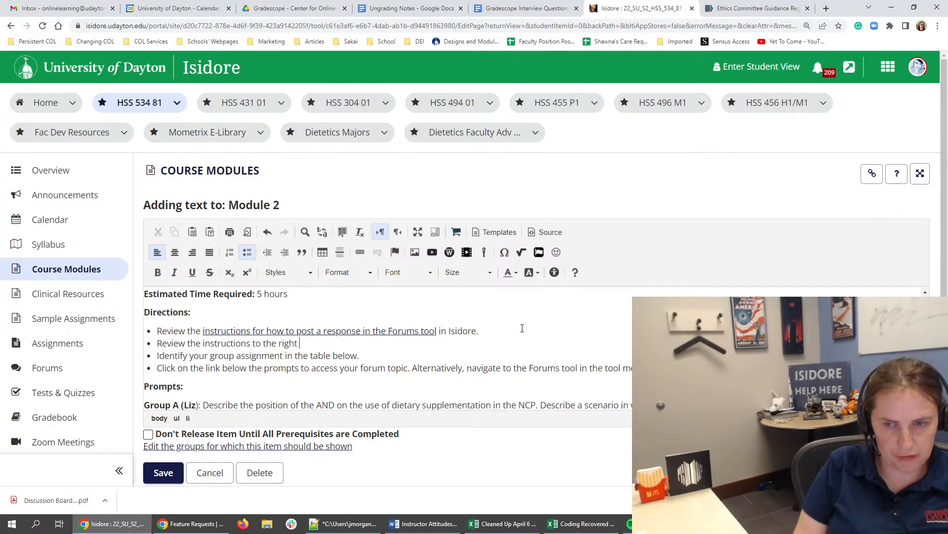
pyautogui.write('for guidance on')
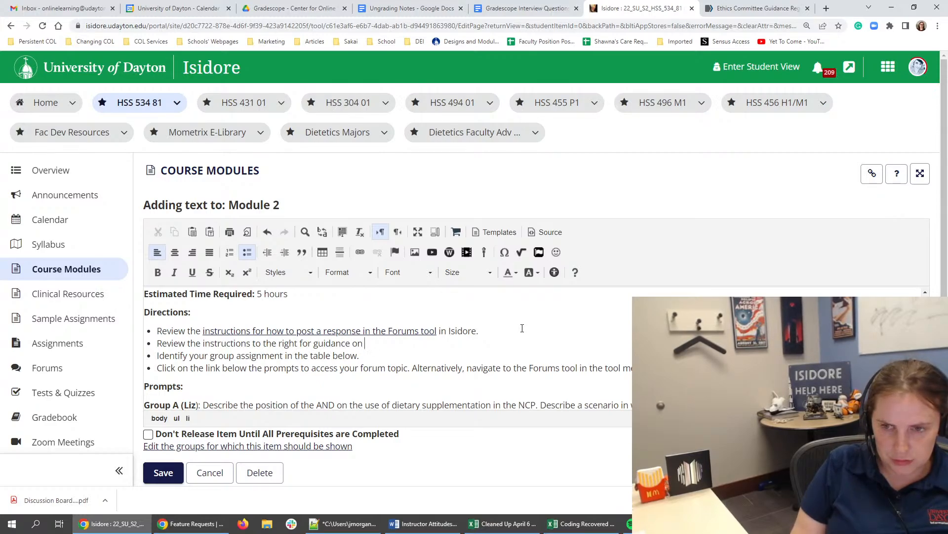
pyautogui.write(' forum expecations')
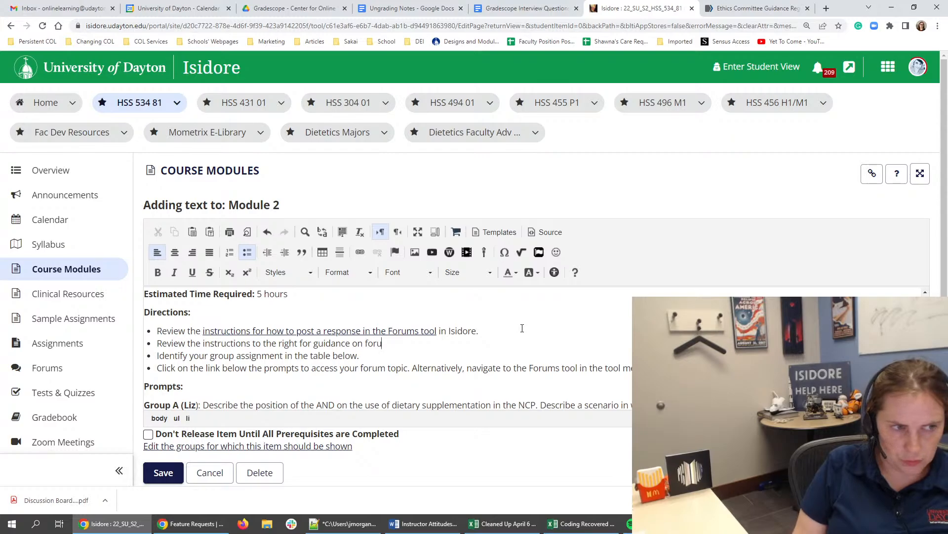
pyautogui.press('BackSpace')
pyautogui.press('BackSpace')
pyautogui.press('BackSpace')
pyautogui.press('BackSpace')
pyautogui.press('BackSpace')
pyautogui.press('BackSpace')
pyautogui.press('BackSpace')
pyautogui.press('BackSpace')
pyautogui.press('BackSpace')
pyautogui.press('BackSpace')
pyautogui.press('BackSpace')
pyautogui.press('BackSpace')
pyautogui.press('BackSpace')
pyautogui.press('BackSpace')
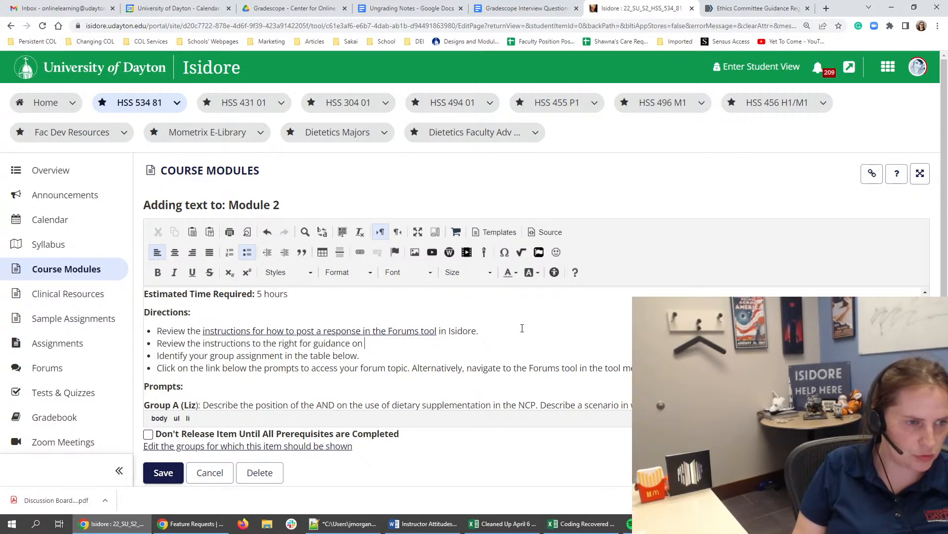
pyautogui.write('discussion board ex')
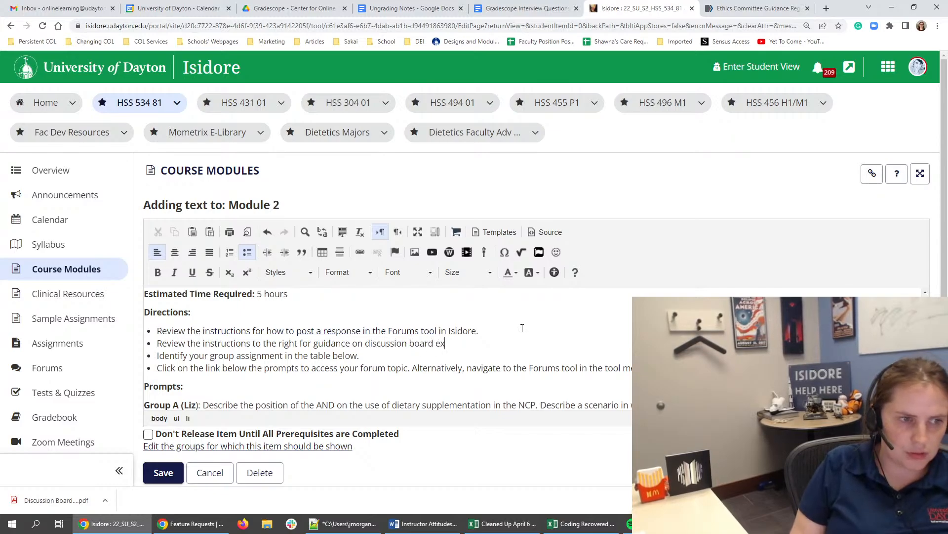
pyautogui.write('pectations')
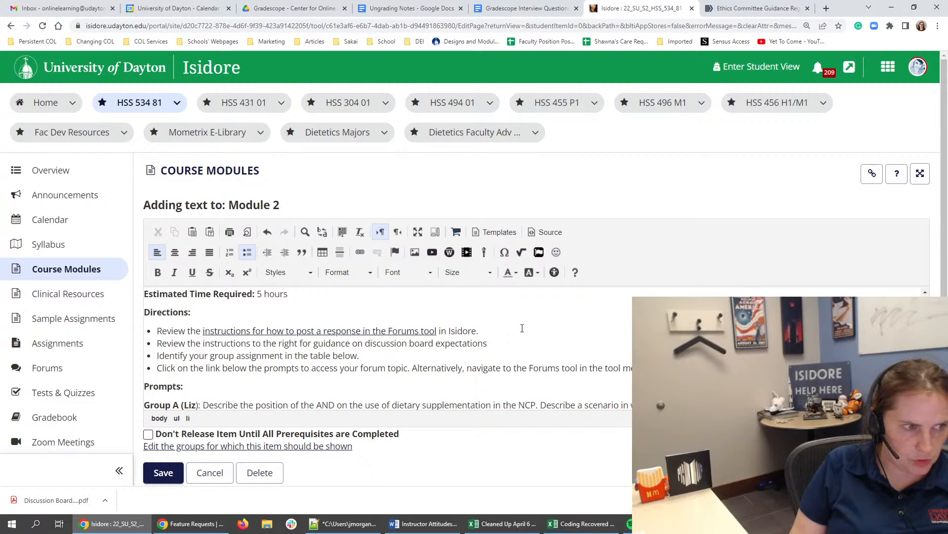
pyautogui.write(' (same in')
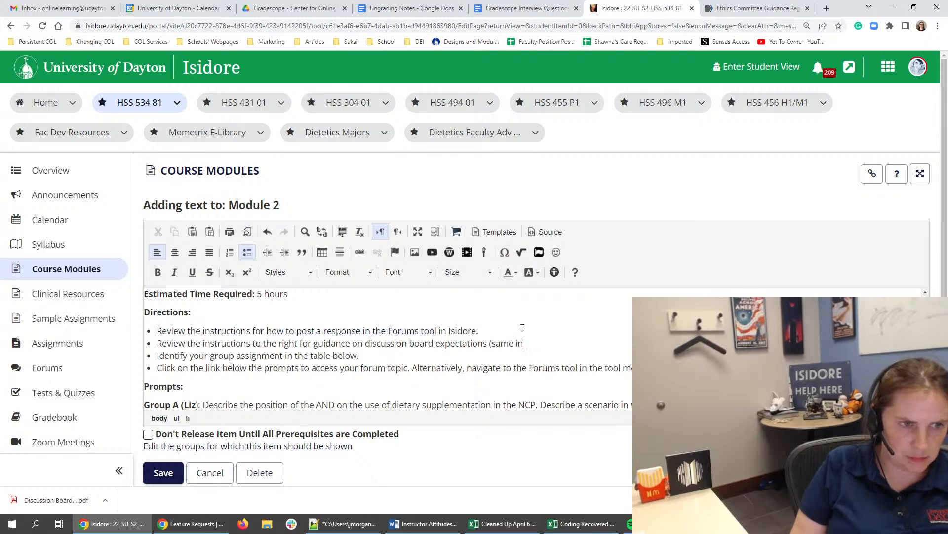
pyautogui.write('structions as the previous v')
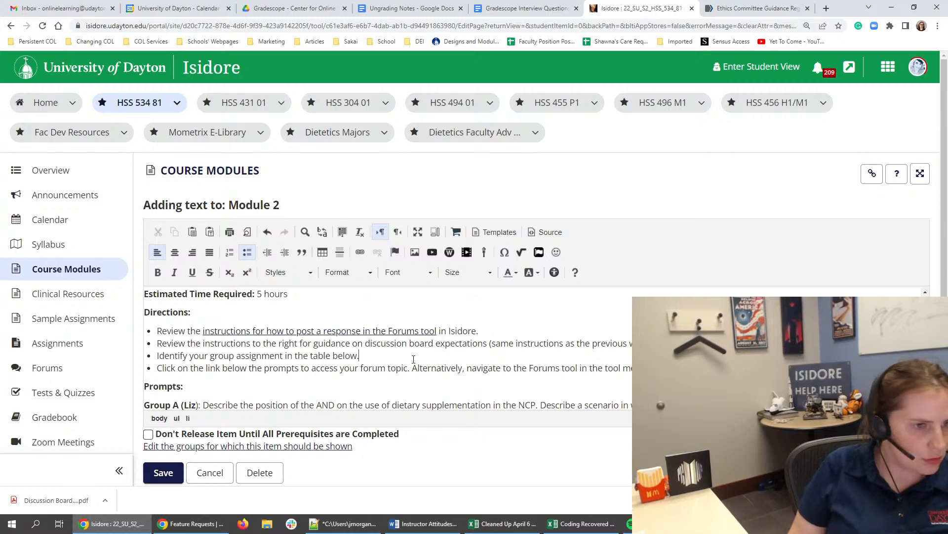
# - Extend the group assignment bullet with a sentence asking students to complete the module readings prior to posting in this discussion board
pyautogui.write('omplete the module readings an')
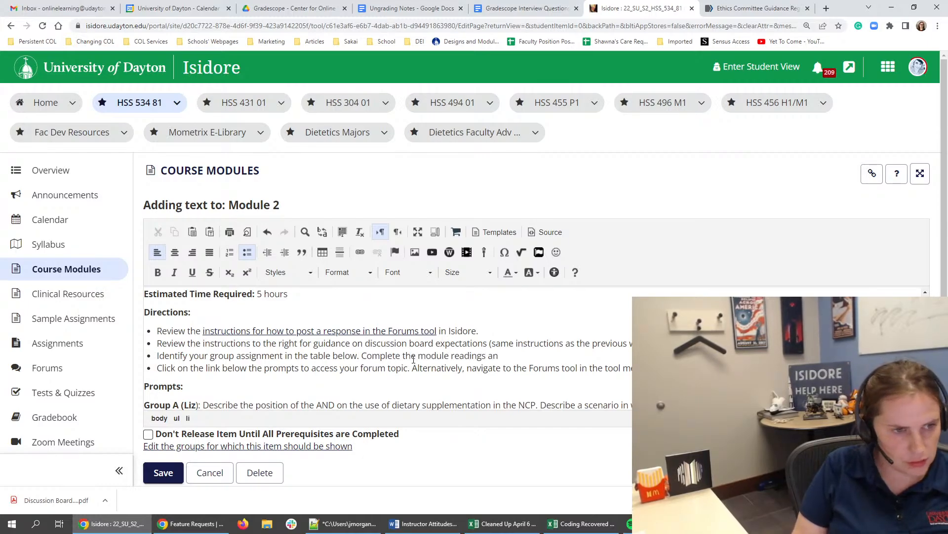
pyautogui.press('BackSpace')
pyautogui.press('BackSpace')
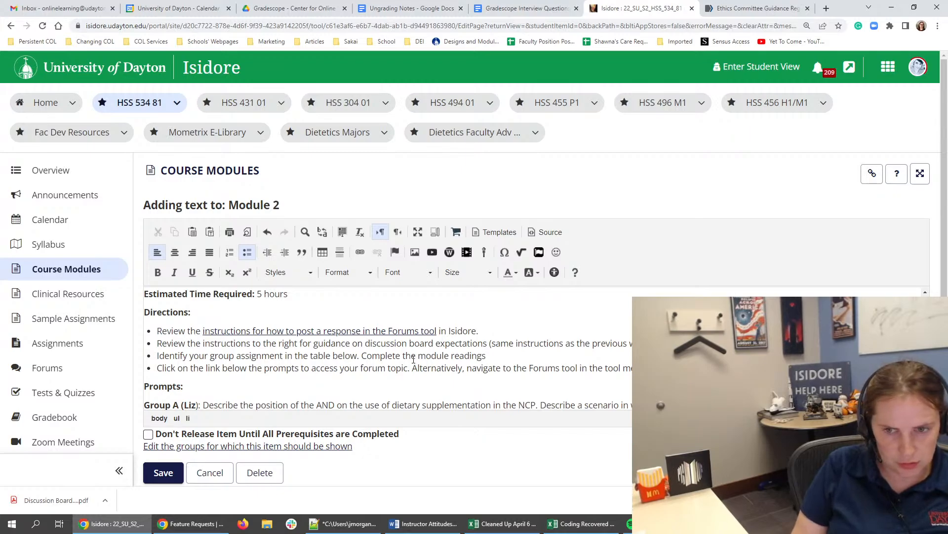
pyautogui.write('prior ')
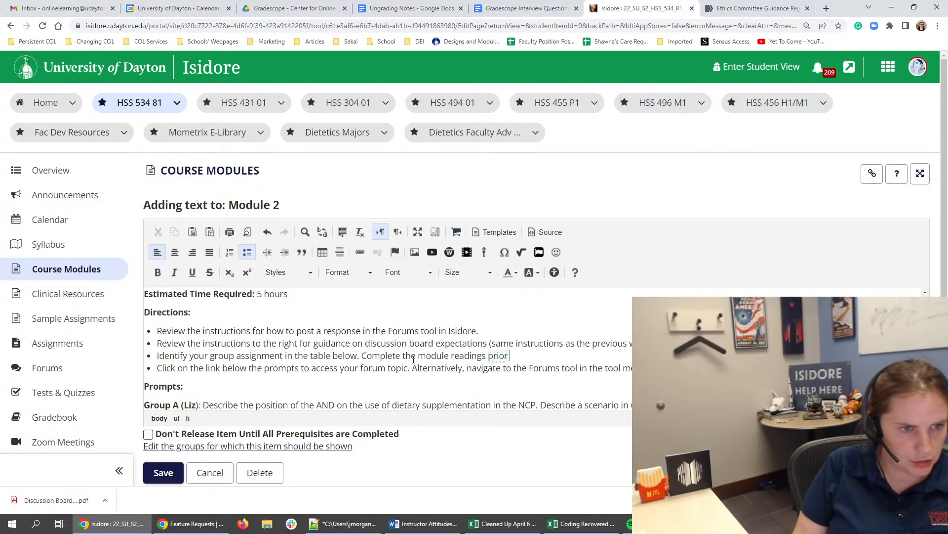
pyautogui.write('to posting in the')
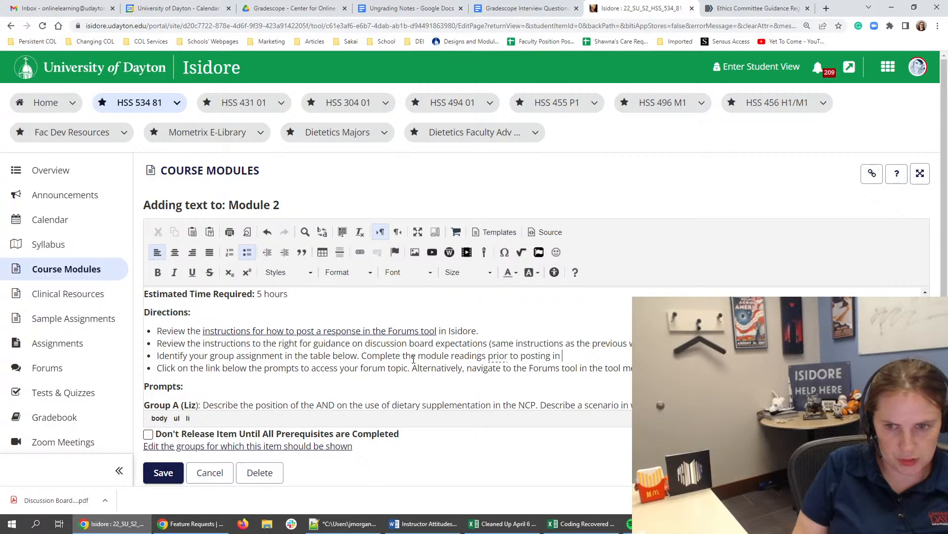
pyautogui.press('BackSpace')
pyautogui.press('BackSpace')
pyautogui.write('is discussion bo')
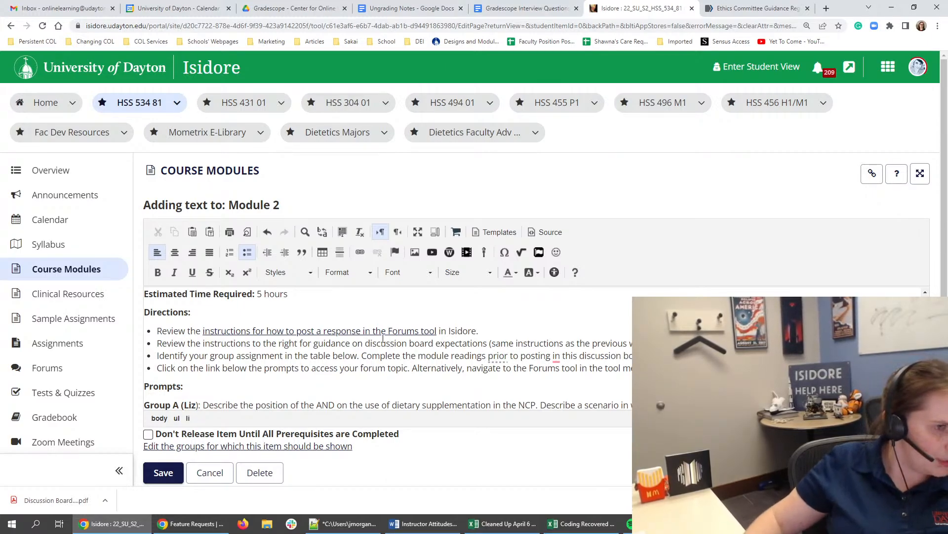
pyautogui.scroll(1, 414, 359)
pyautogui.click(307, 344)
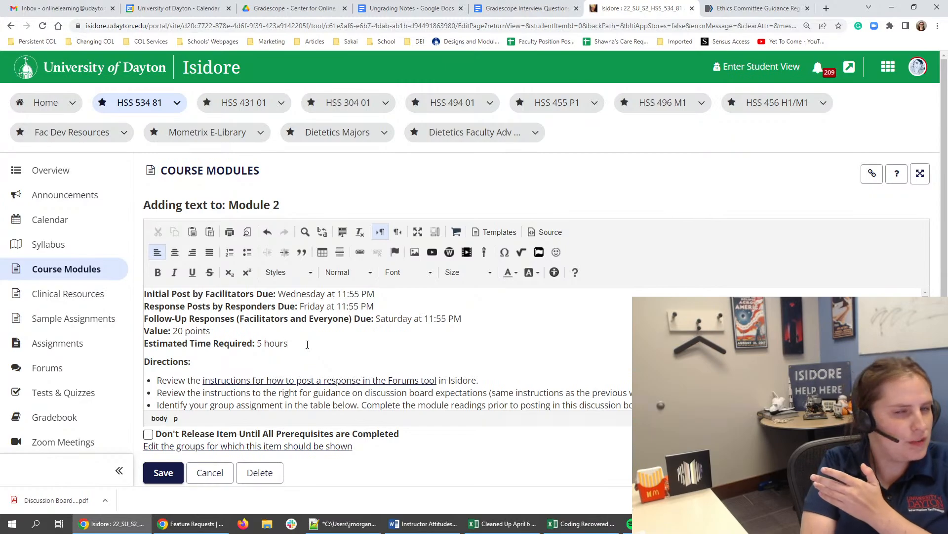
pyautogui.scroll(-1, 291, 350)
pyautogui.scroll(-1, 291, 349)
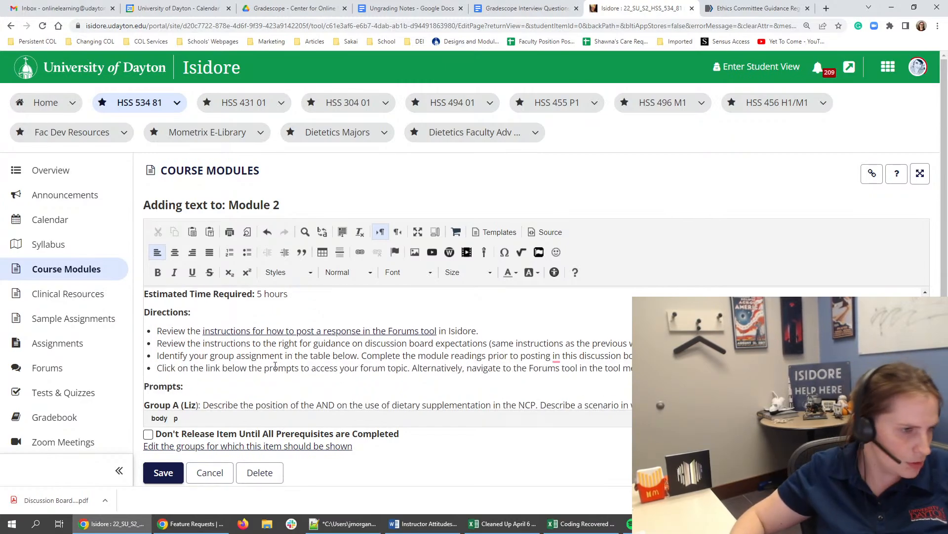
# - Delete the last Directions bullet about following the link below the prompts or navigating to the Forums tool
pyautogui.click(291, 349)
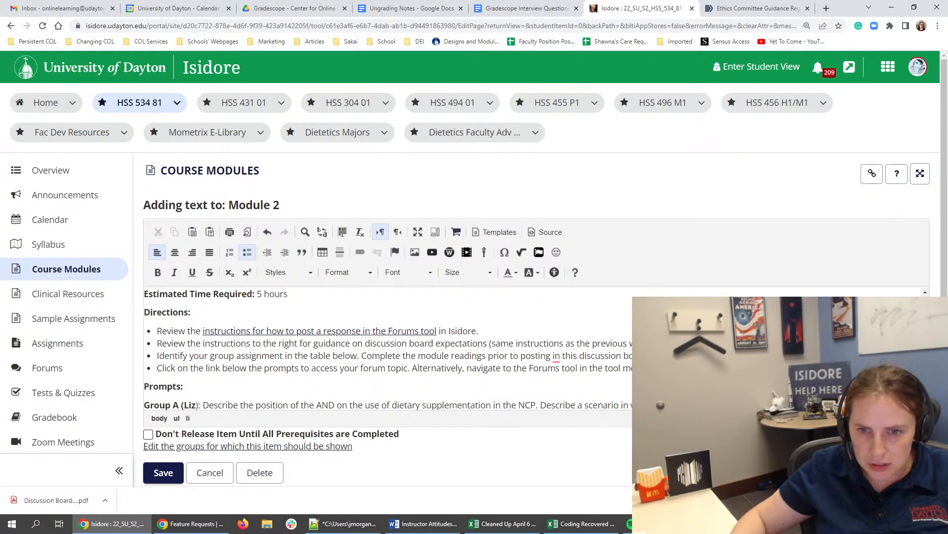
pyautogui.click(480, 376)
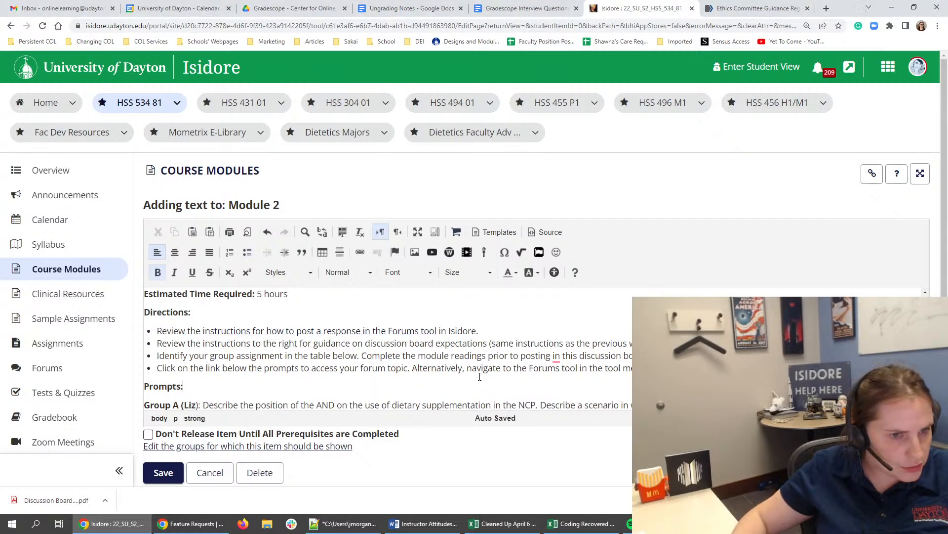
pyautogui.moveTo(643, 368); pyautogui.dragTo(160, 366)
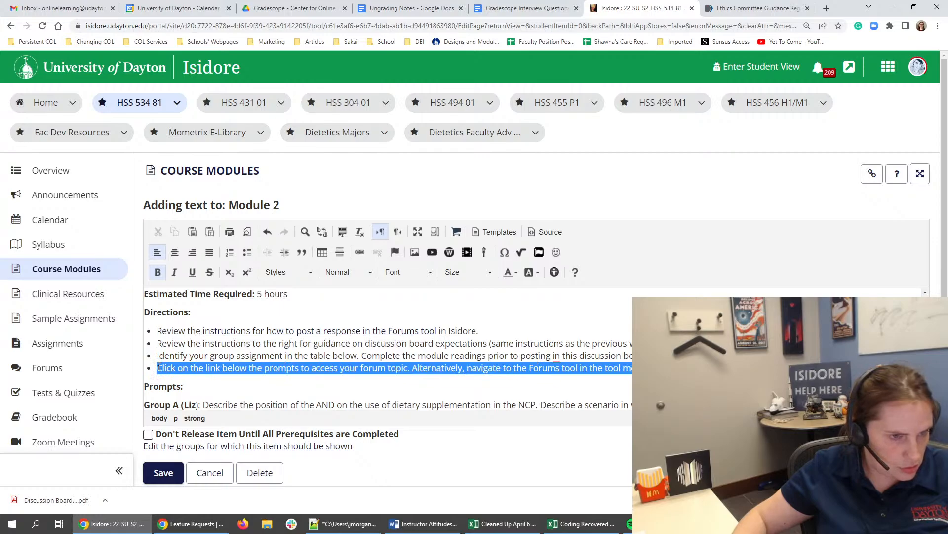
pyautogui.press('BackSpace')
pyautogui.press('BackSpace')
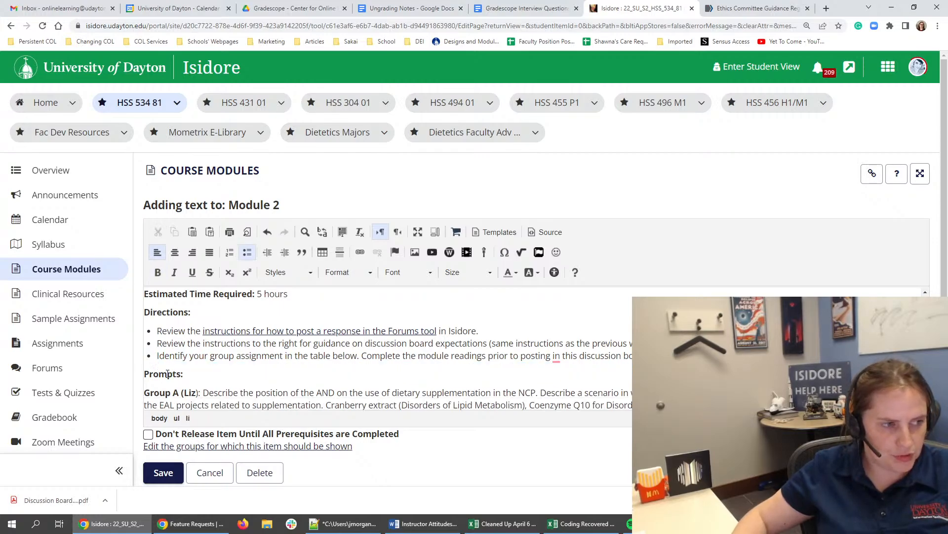
# - Try to indent the Prompts heading together with the Group A prompt and its responders line
pyautogui.click(182, 377)
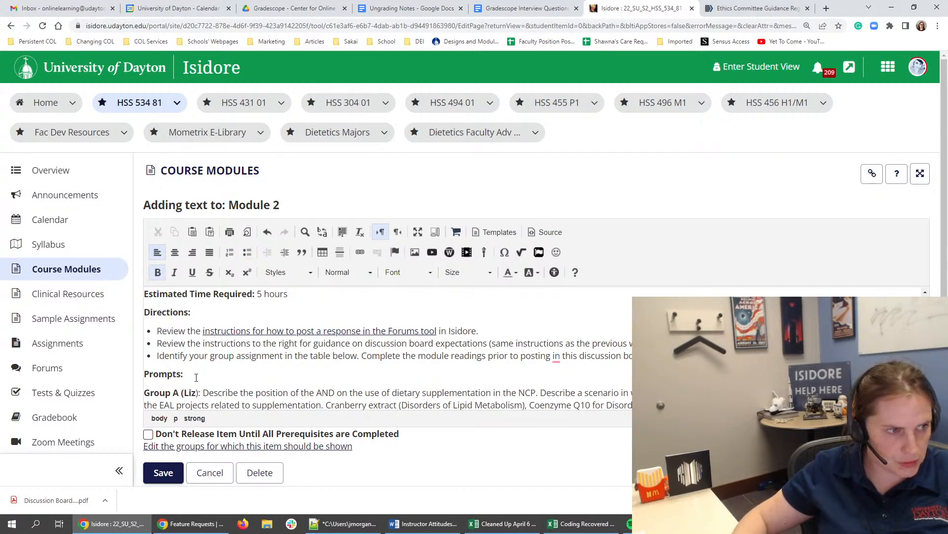
pyautogui.scroll(-4, 197, 375)
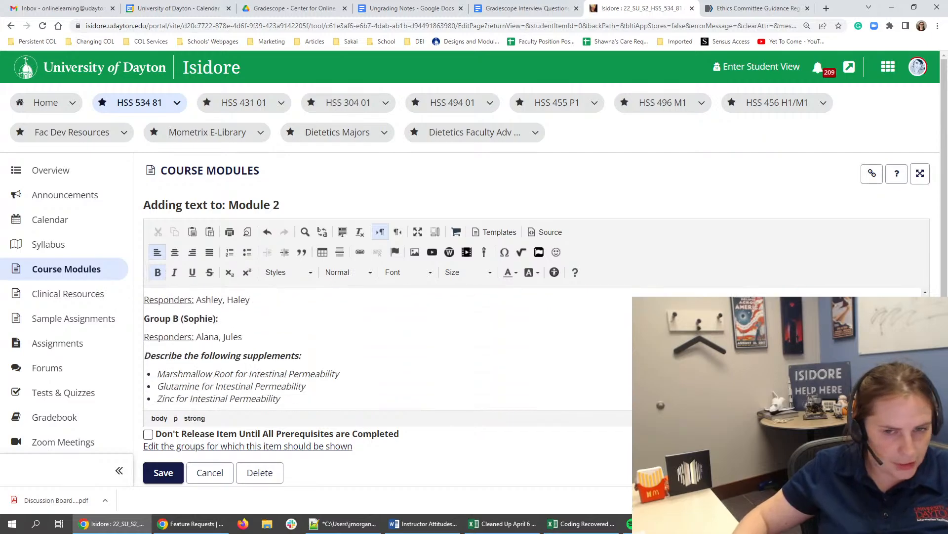
pyautogui.scroll(5, 200, 405)
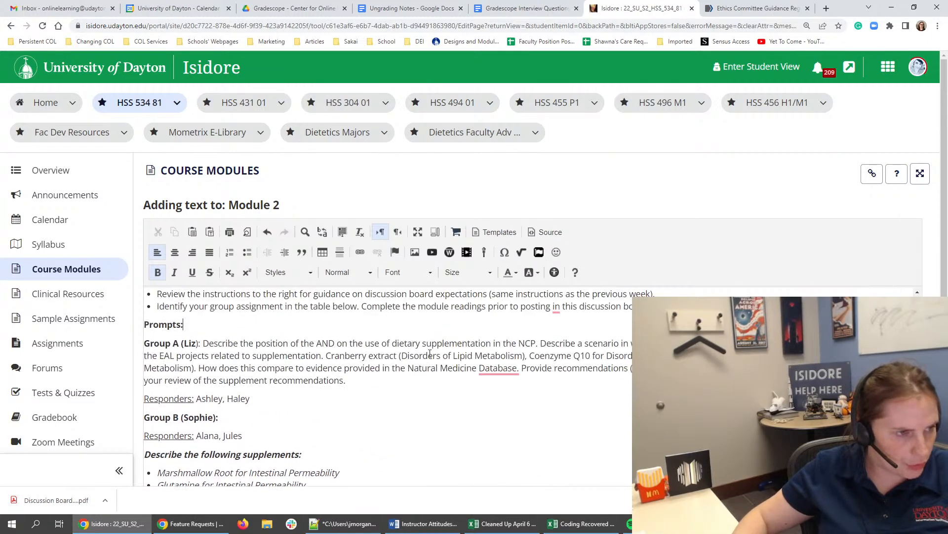
pyautogui.moveTo(363, 449); pyautogui.dragTo(144, 374)
pyautogui.click(285, 252)
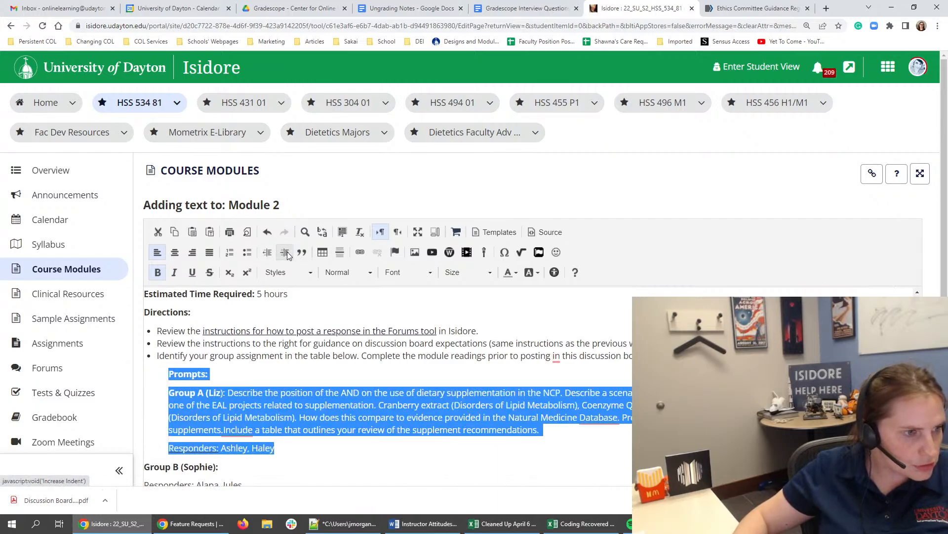
pyautogui.click(207, 377)
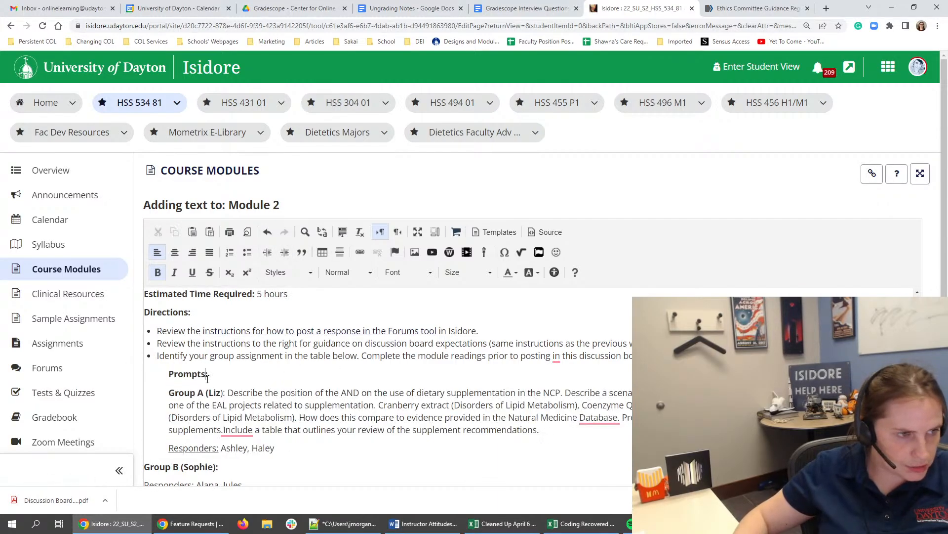
pyautogui.hotkey('ctrl', 'z')
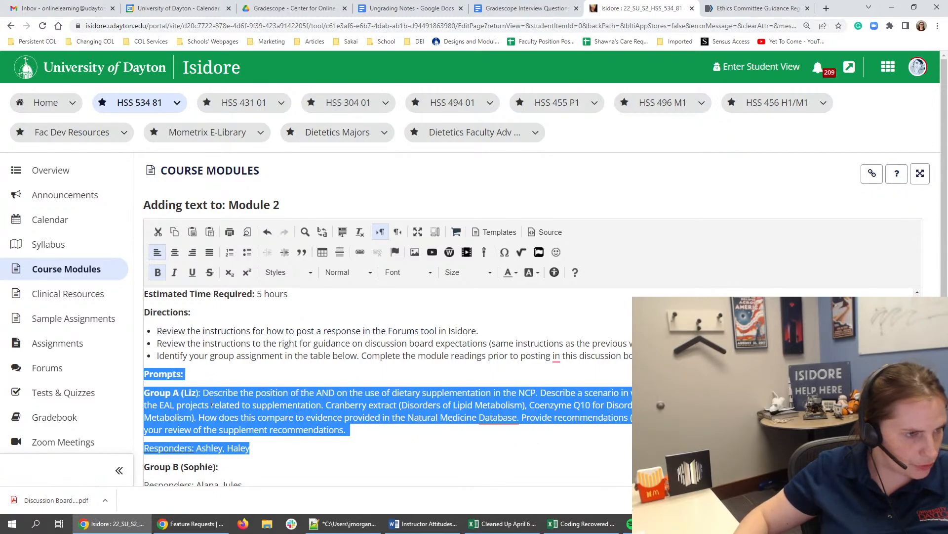
# - Indent only the Group A prompt and its responders line, leaving out the Prompts heading
pyautogui.moveTo(272, 449); pyautogui.dragTo(128, 398)
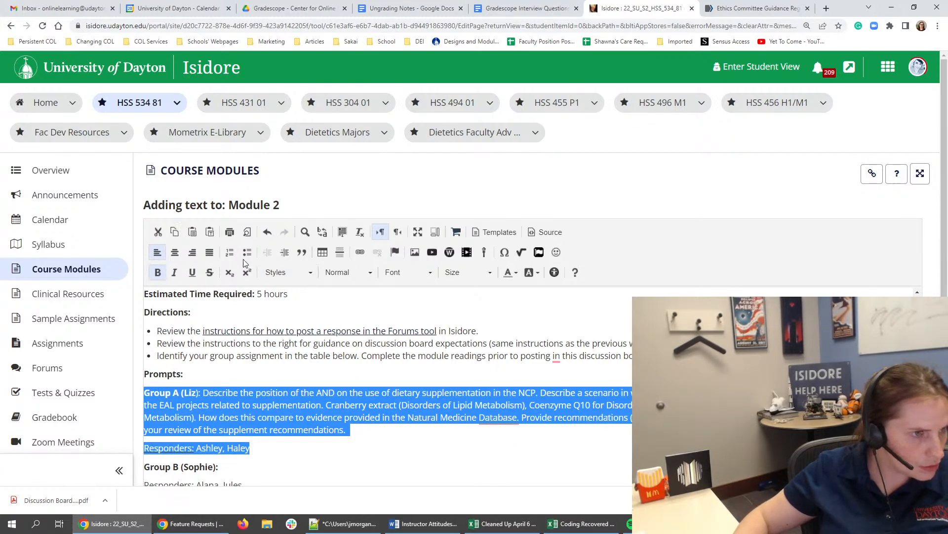
pyautogui.click(285, 252)
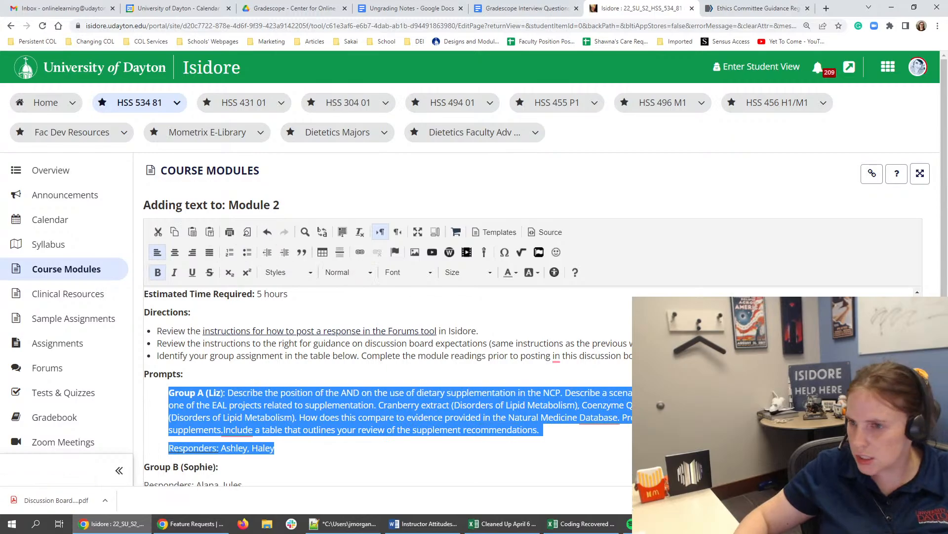
pyautogui.click(701, 523)
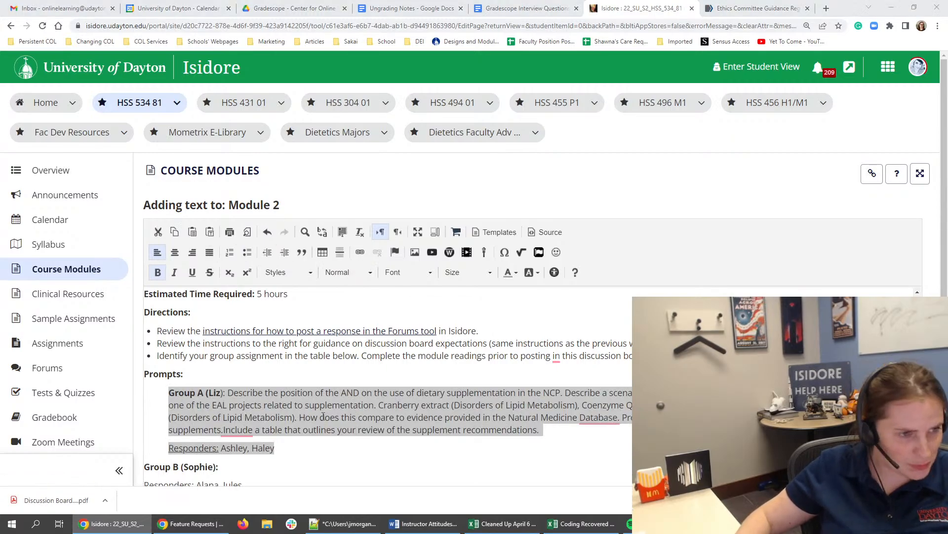
pyautogui.click(324, 417)
pyautogui.click(322, 417)
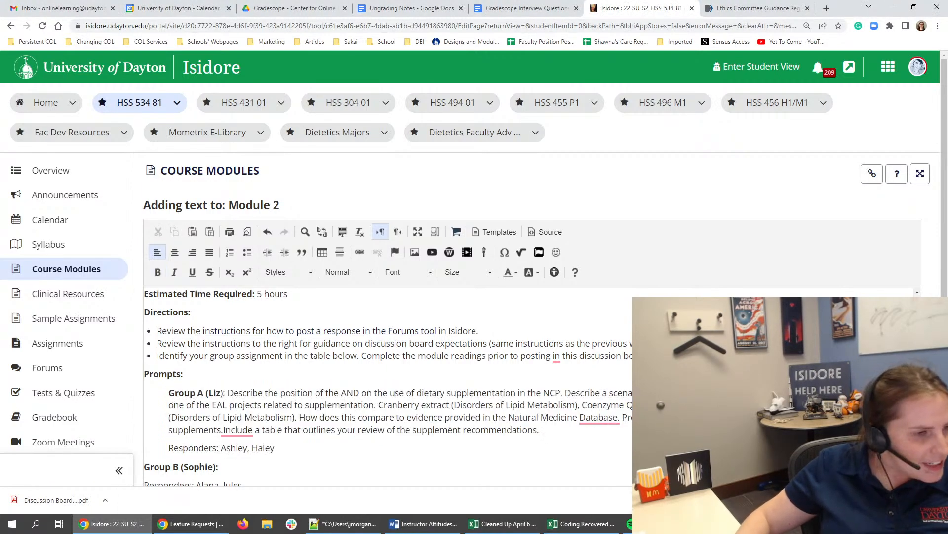
# - Insert line breaks in Group A so the parenthesised facilitator name and the prompt text each start on their own line
pyautogui.click(229, 392)
pyautogui.hotkey('shift', 'Return')
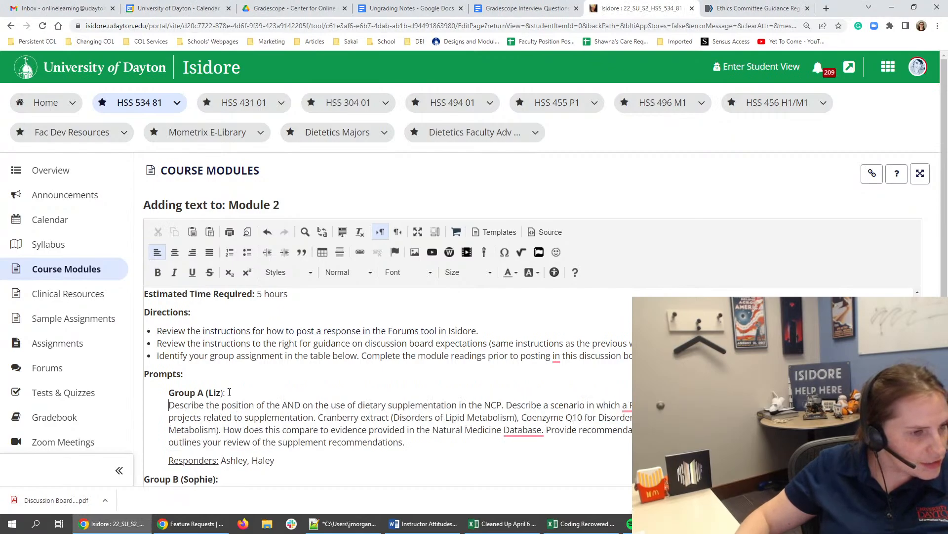
pyautogui.click(212, 392)
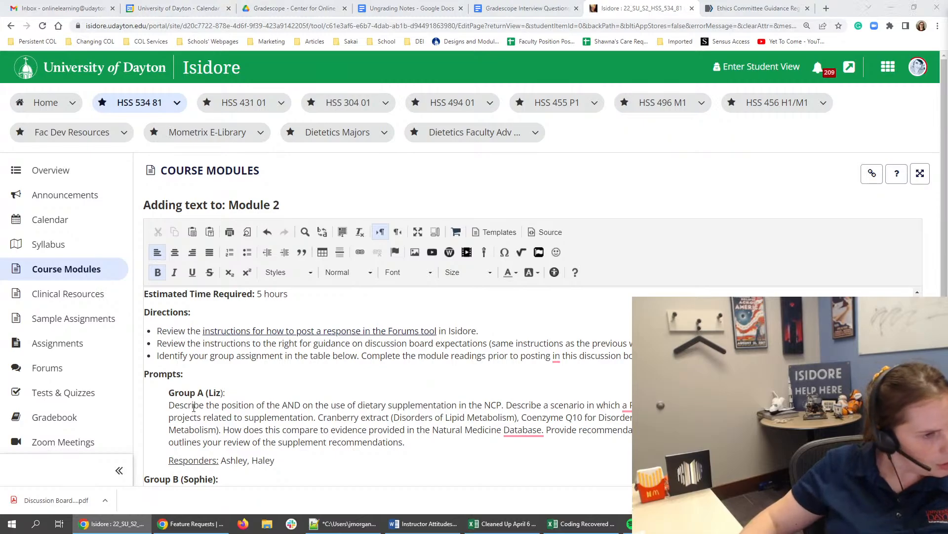
pyautogui.click(208, 394)
pyautogui.hotkey('shift', 'Return')
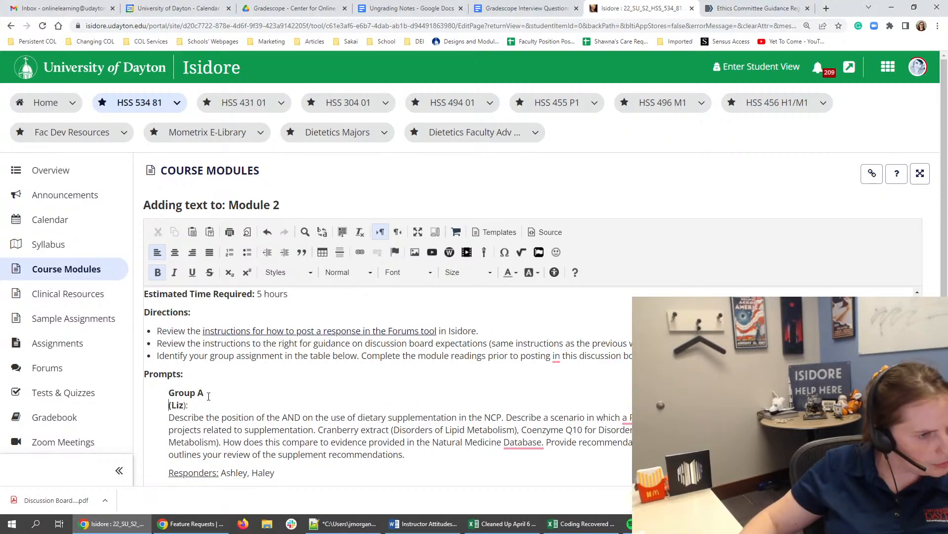
# - Label the name under Group A with "Facilitator:" and remove the parentheses and trailing colon around it
pyautogui.click(174, 405)
pyautogui.write('Fa')
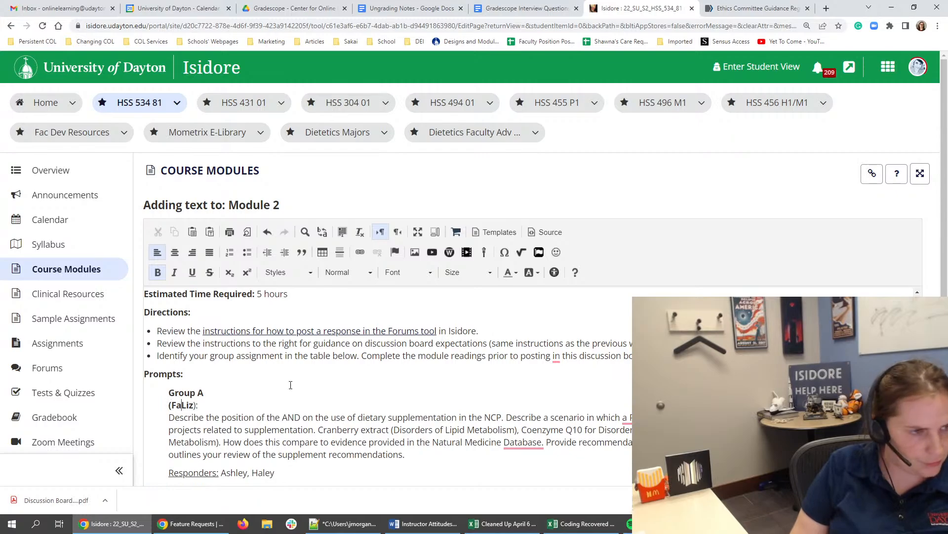
pyautogui.write('cilitator:')
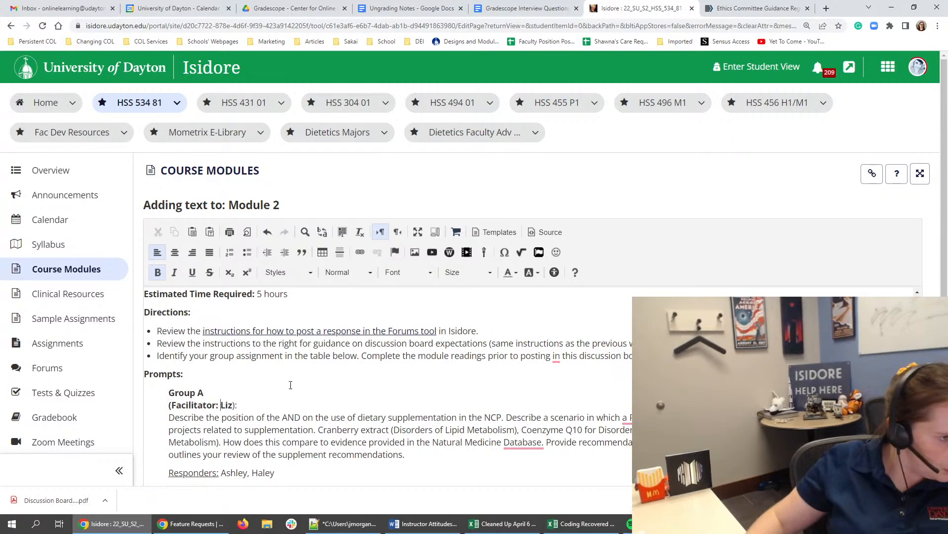
pyautogui.click(173, 405)
pyautogui.press('BackSpace')
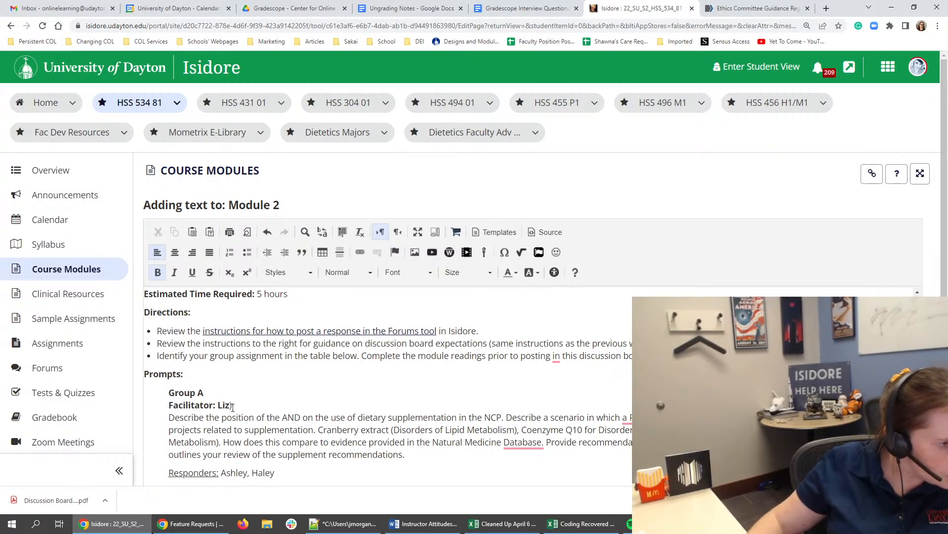
pyautogui.click(232, 405)
pyautogui.press('BackSpace')
pyautogui.press('BackSpace')
pyautogui.press('BackSpace')
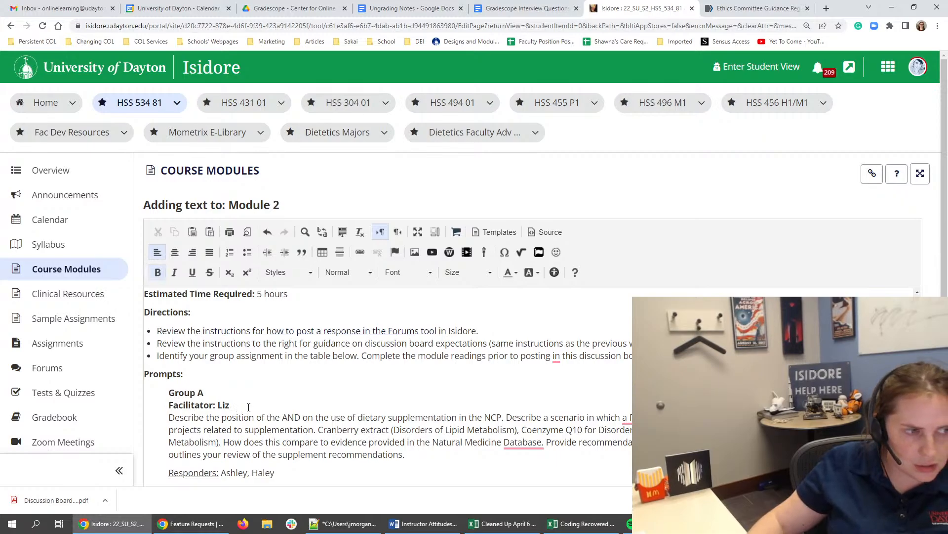
# - Move Group A's responders line from below the prompt to directly under the Facilitator line
pyautogui.moveTo(284, 475); pyautogui.dragTo(168, 473)
pyautogui.hotkey('ctrl', 'c')
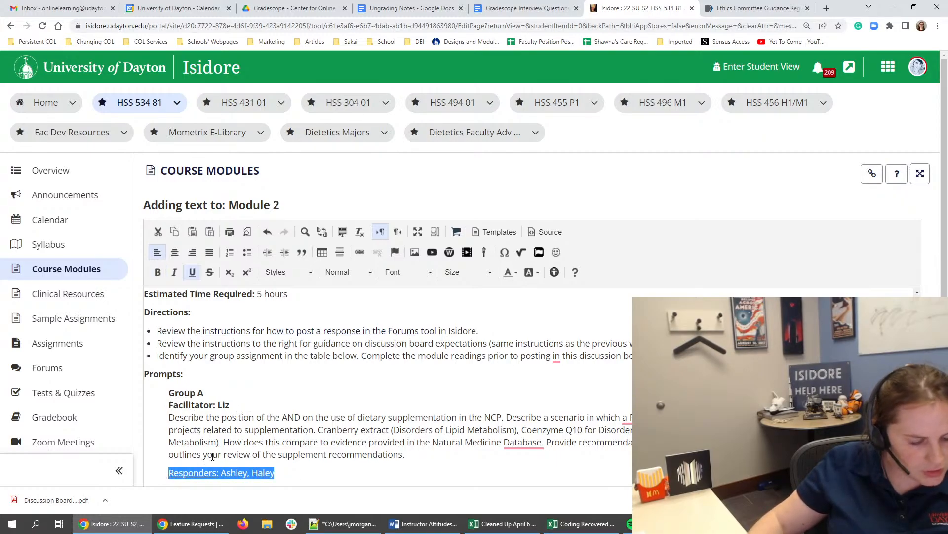
pyautogui.press('BackSpace')
pyautogui.click(262, 402)
pyautogui.hotkey('shift', 'Return')
pyautogui.hotkey('ctrl', 'v')
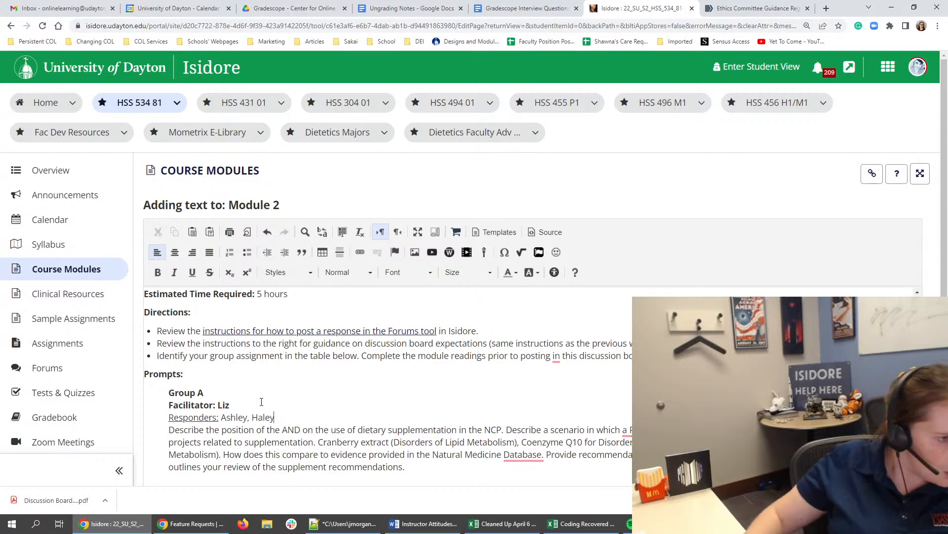
# - Make Group A's "Responders:" label bold without underline, and remove bold from the facilitator's name
pyautogui.moveTo(218, 418); pyautogui.dragTo(168, 419)
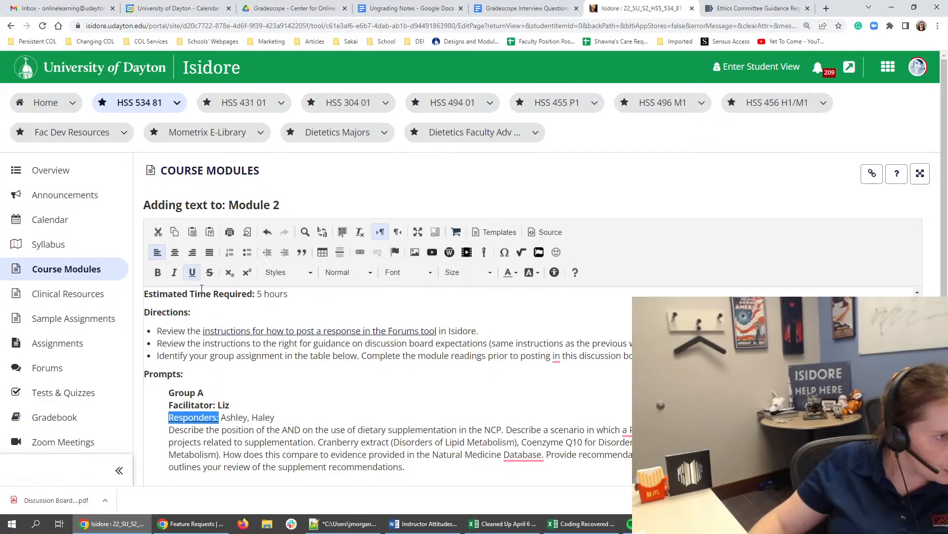
pyautogui.hotkey('ctrl', 'b')
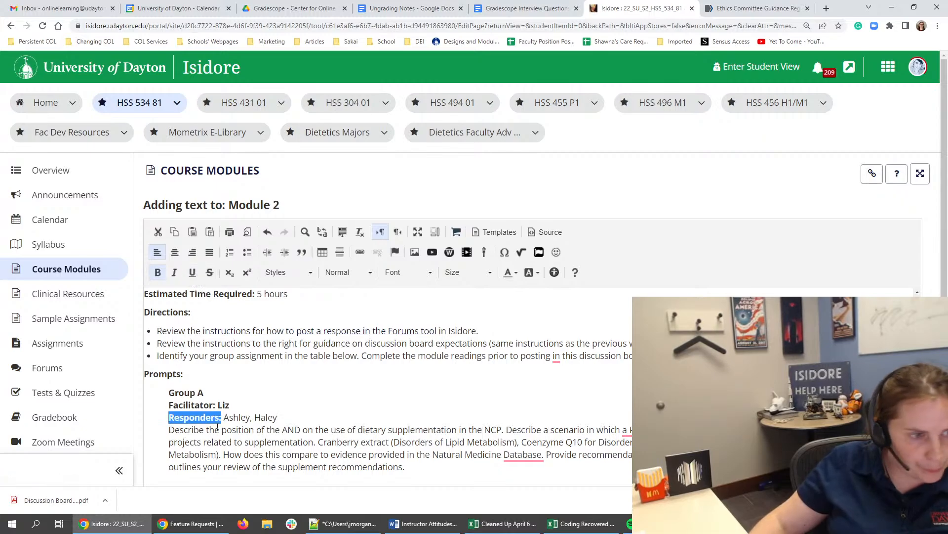
pyautogui.click(279, 416)
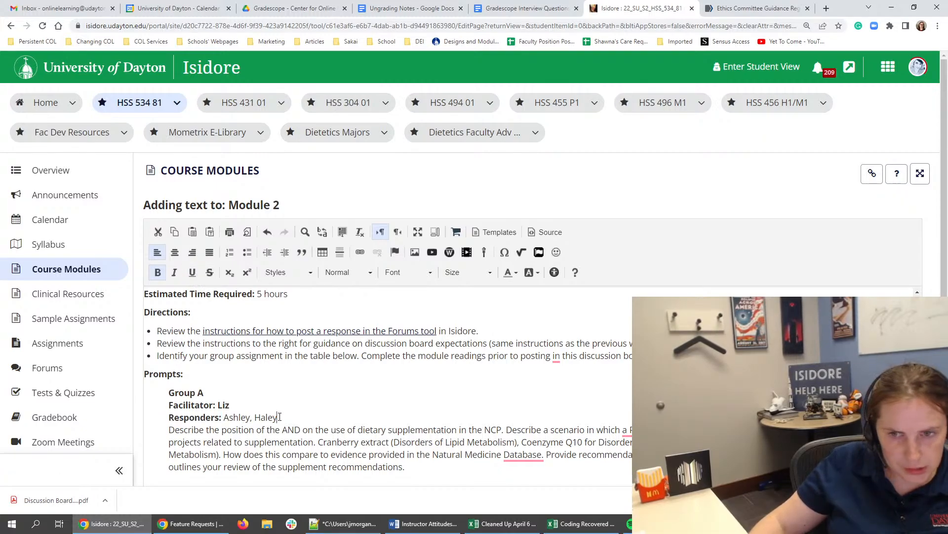
pyautogui.moveTo(297, 416); pyautogui.dragTo(219, 405)
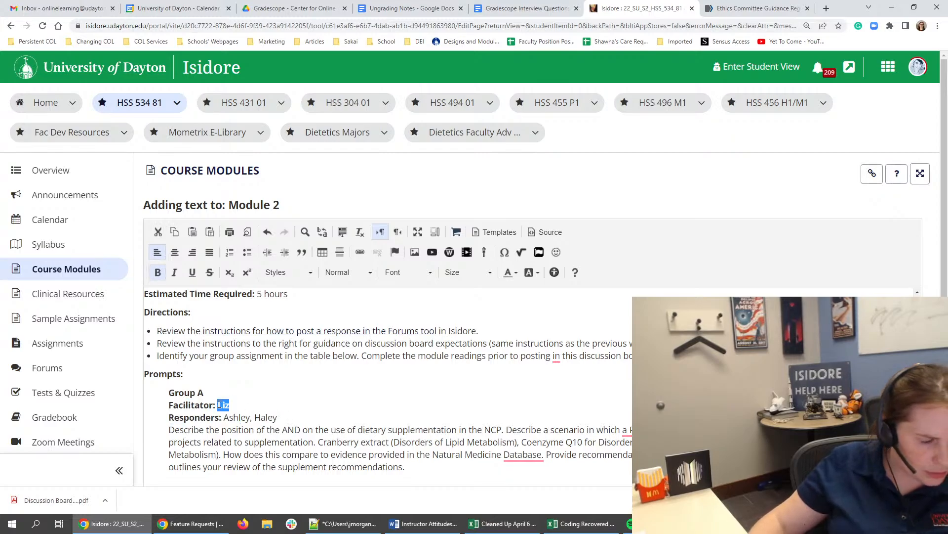
pyautogui.click(303, 395)
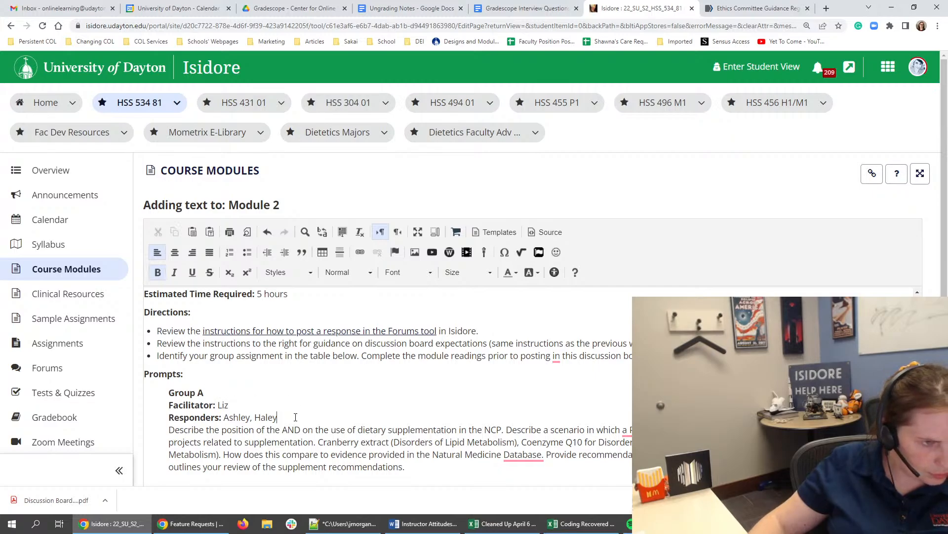
# - Color Group A's heading, Facilitator and Responders lines dark purple using a custom text color
pyautogui.moveTo(296, 417); pyautogui.dragTo(170, 392)
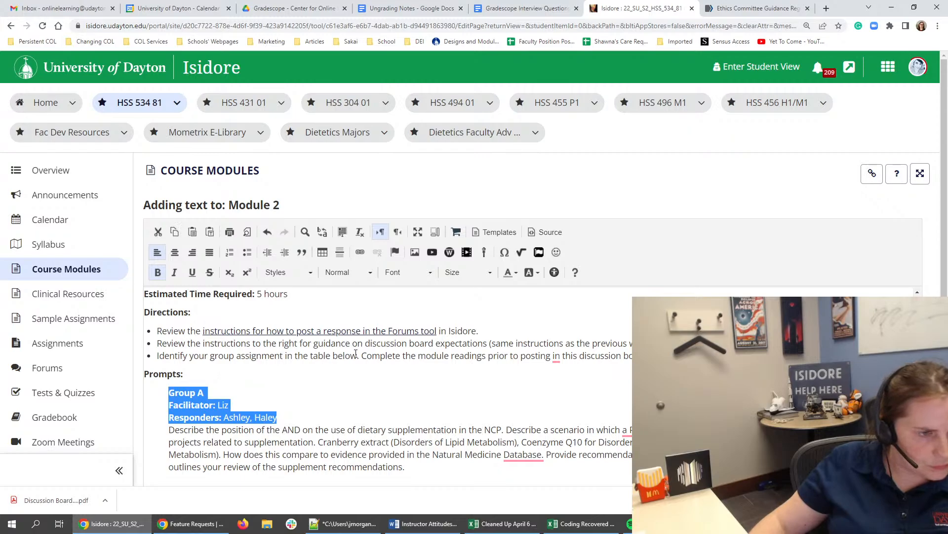
pyautogui.click(510, 273)
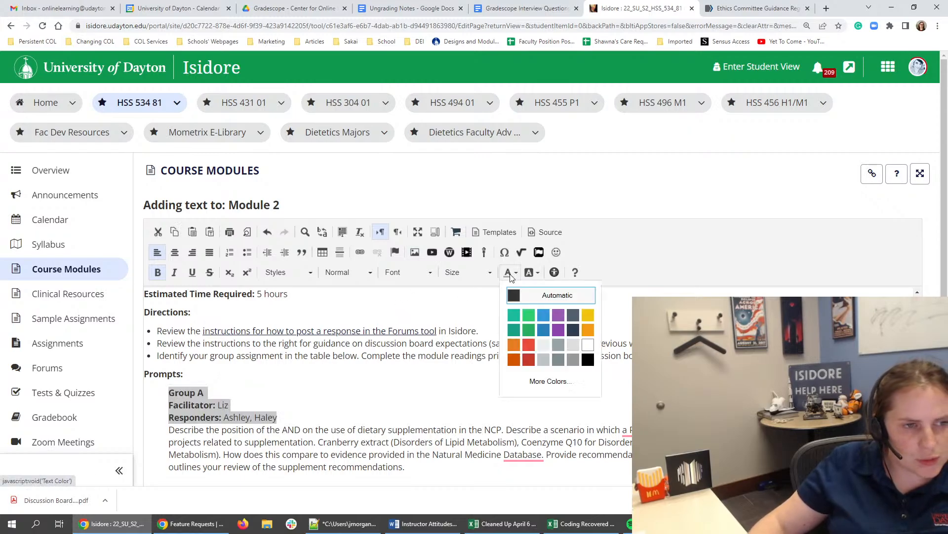
pyautogui.click(548, 380)
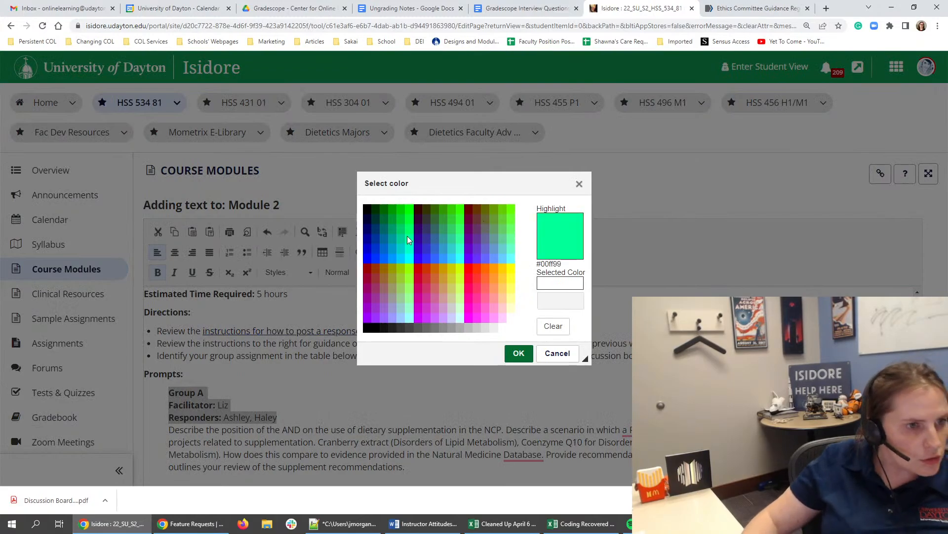
pyautogui.click(470, 230)
pyautogui.click(519, 353)
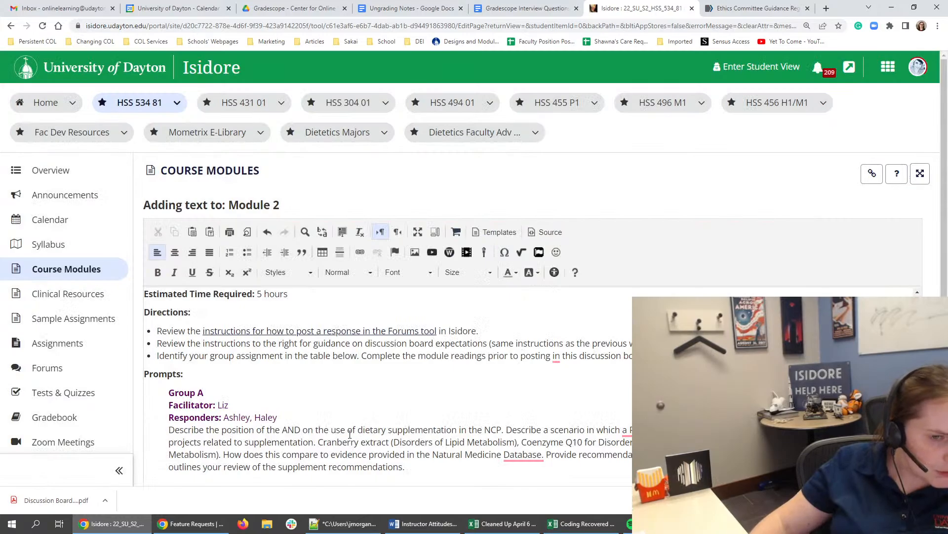
# - Switch to the Module 1 text open in Firefox and move Group A's responders line from below the prompt to directly under its heading
pyautogui.scroll(-1, 349, 434)
pyautogui.moveTo(534, 408)
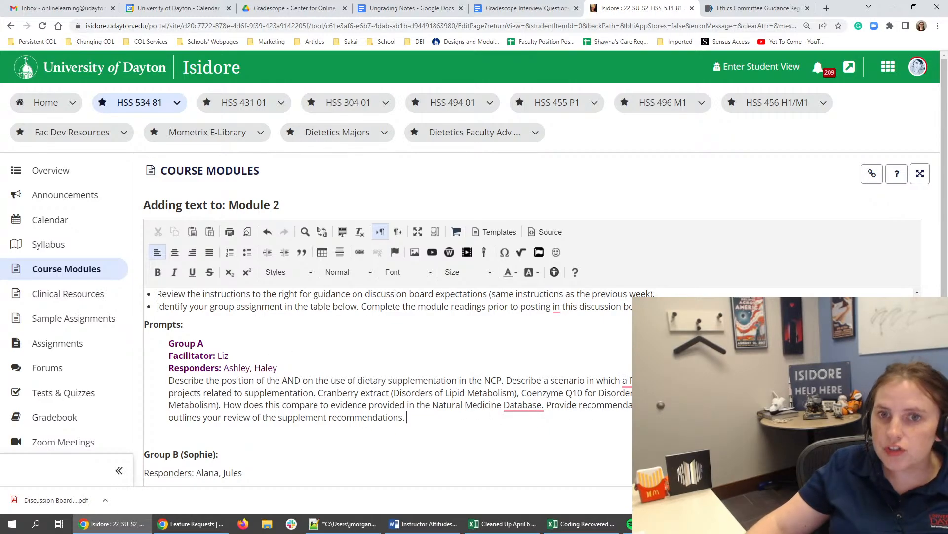
pyautogui.moveTo(947, 7); pyautogui.dragTo(649, 32)
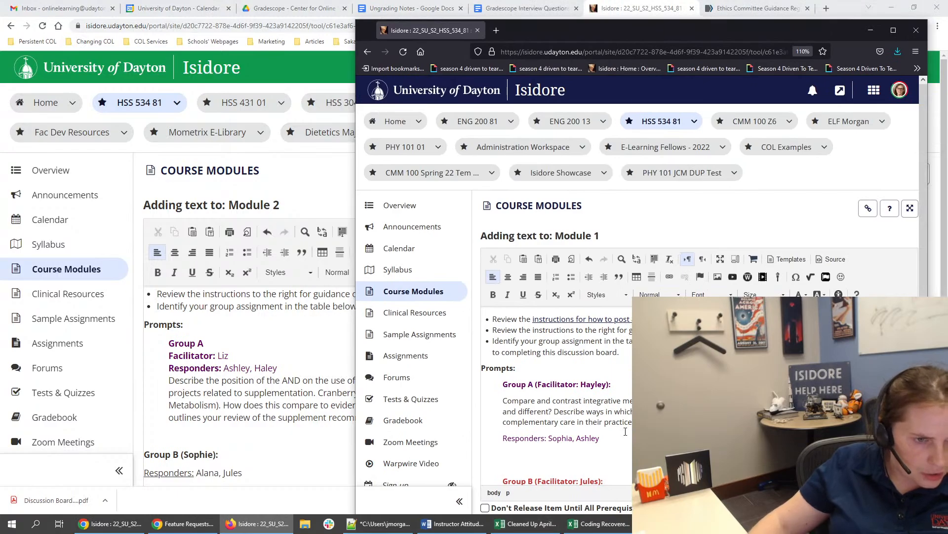
pyautogui.moveTo(626, 435); pyautogui.dragTo(496, 438)
pyautogui.hotkey('ctrl', 'c')
pyautogui.press('BackSpace')
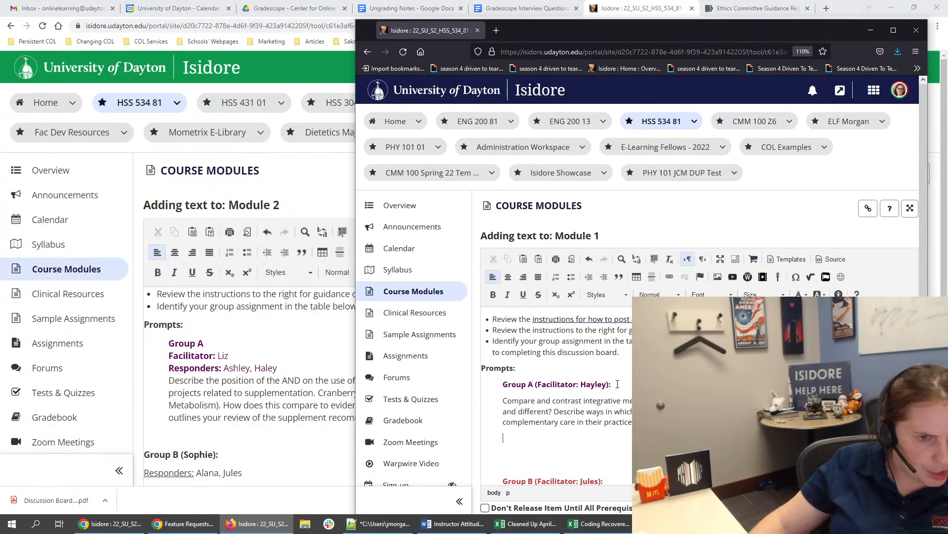
pyautogui.click(618, 384)
pyautogui.hotkey('ctrl', 'v')
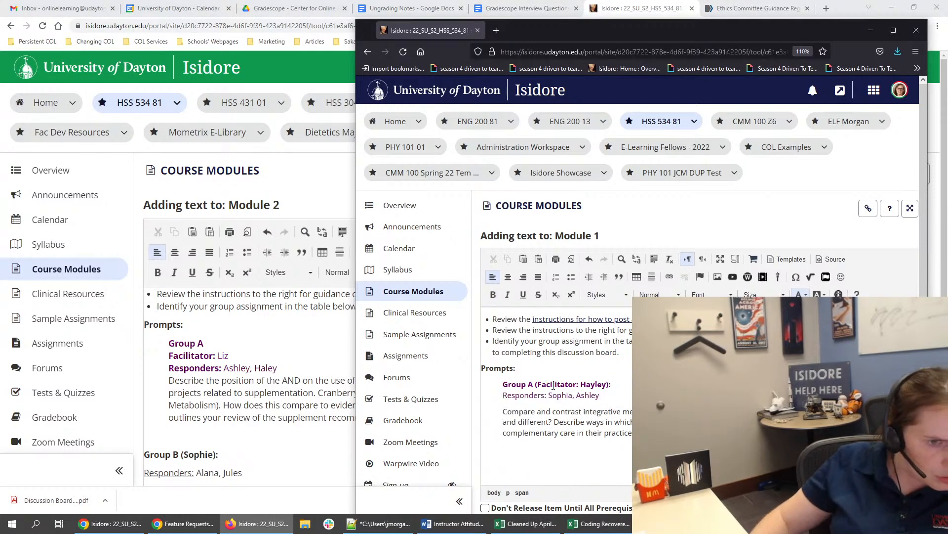
# - Put Module 1 Group A's facilitator on a separate line below the heading, without the parentheses and trailing colon
pyautogui.click(537, 385)
pyautogui.press('BackSpace')
pyautogui.hotkey('shift', 'Return')
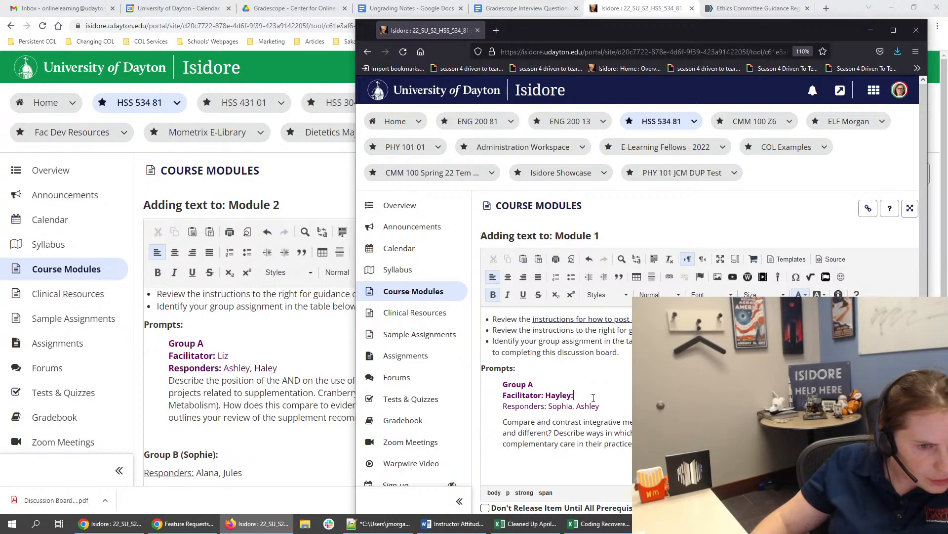
pyautogui.click(621, 410)
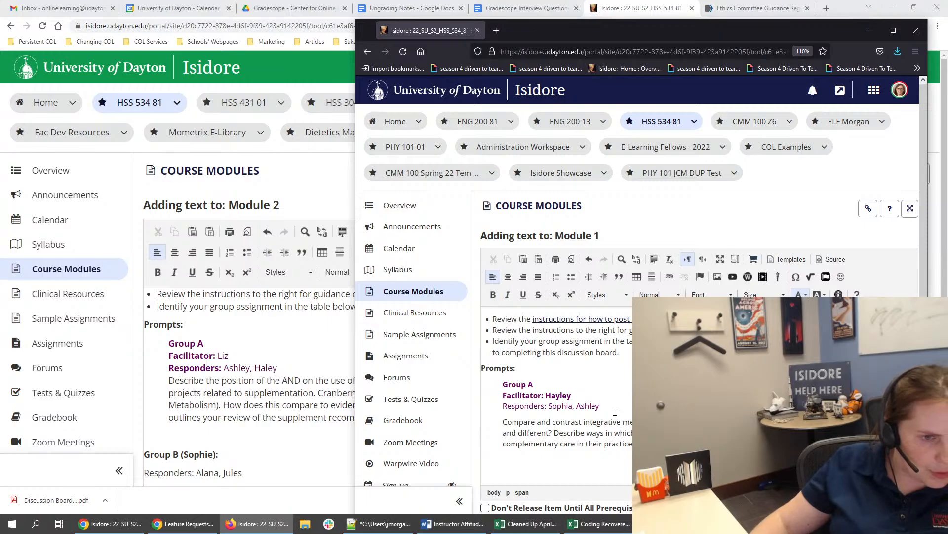
# - Split Group B's heading so the facilitator has a separate line, without the parentheses and trailing colon
pyautogui.scroll(-1, 582, 424)
pyautogui.click(539, 442)
pyautogui.press('BackSpace')
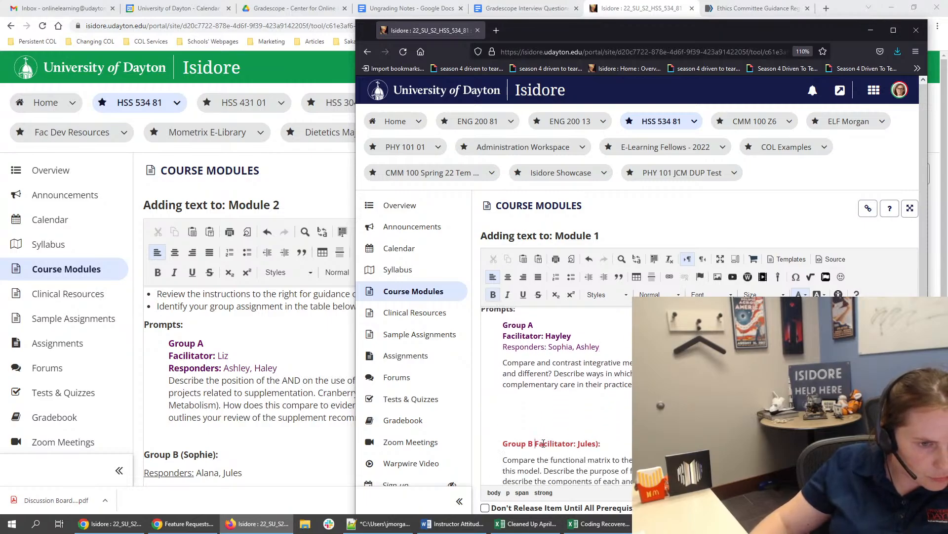
pyautogui.click(628, 441)
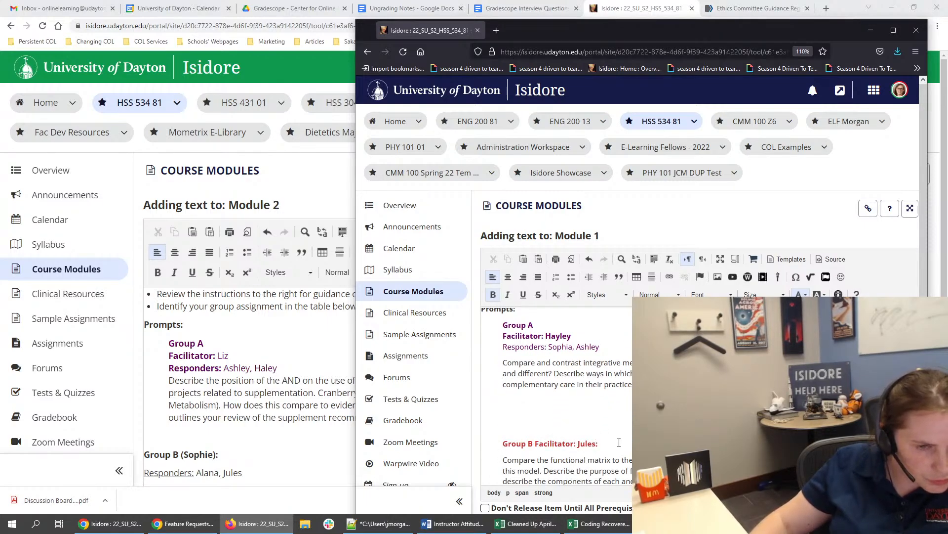
pyautogui.press('BackSpace')
pyautogui.press('BackSpace')
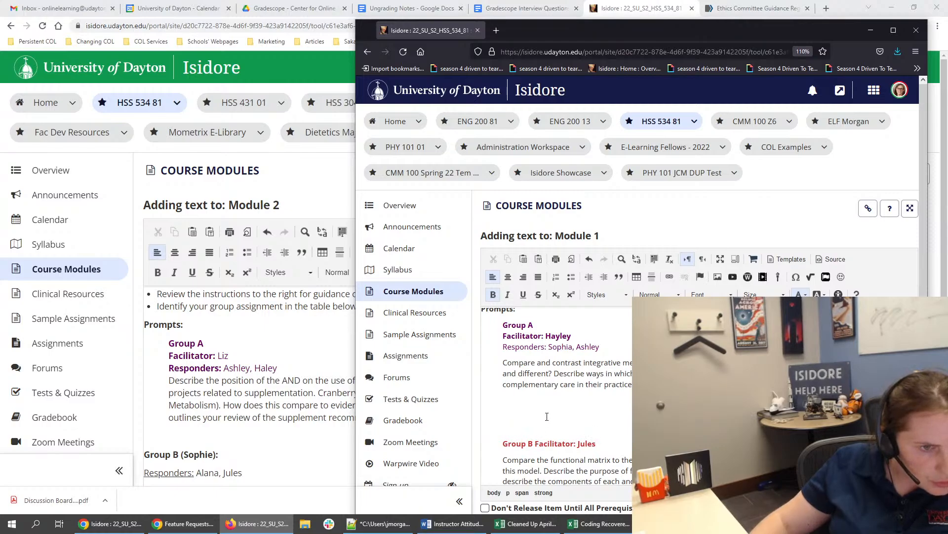
pyautogui.hotkey('shift', 'Return')
# - Remove the bold formatting from the Facilitator lines of Group A and Group B
pyautogui.moveTo(573, 336); pyautogui.dragTo(502, 336)
pyautogui.hotkey('ctrl', 'b')
pyautogui.moveTo(577, 454); pyautogui.dragTo(502, 455)
pyautogui.hotkey('ctrl', 'b')
# - Move Group B's responders line from below the prompt to directly under its Facilitator line
pyautogui.scroll(-1, 574, 441)
pyautogui.scroll(-2, 573, 441)
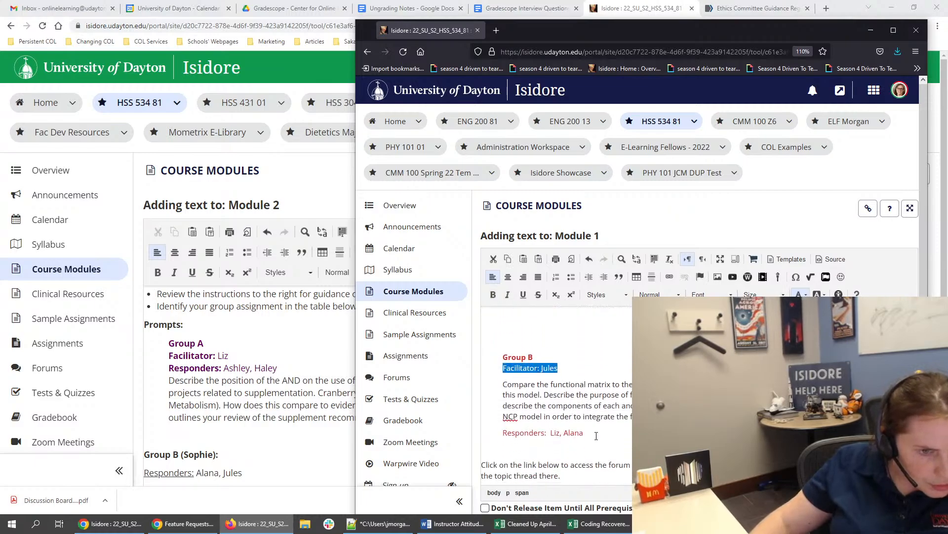
pyautogui.moveTo(584, 433); pyautogui.dragTo(501, 433)
pyautogui.press('BackSpace')
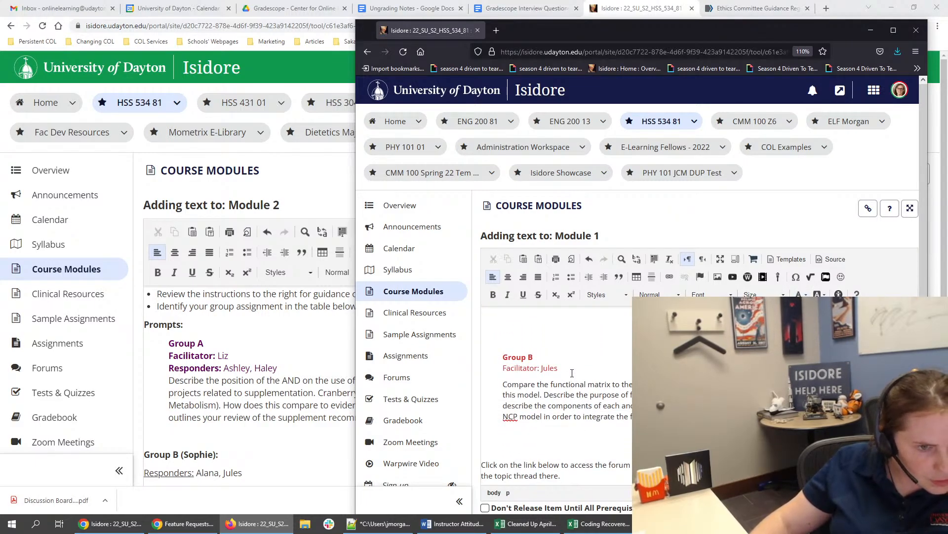
pyautogui.click(572, 371)
pyautogui.hotkey('shift', 'Return')
pyautogui.write('Responders:  Liz, Alana')
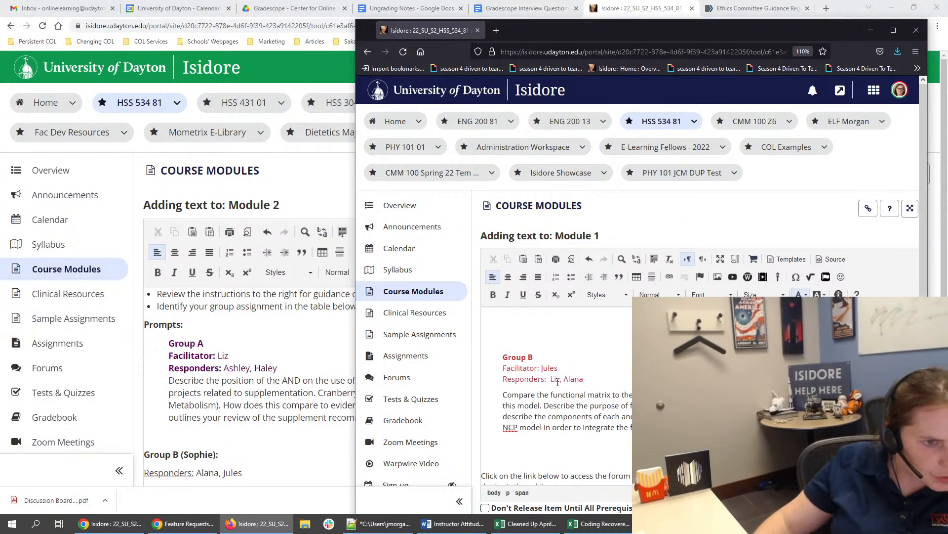
# - Delete the extra blank lines above and below the Group B prompt in Module 1
pyautogui.scroll(4, 558, 381)
pyautogui.scroll(-4, 552, 384)
pyautogui.click(528, 341)
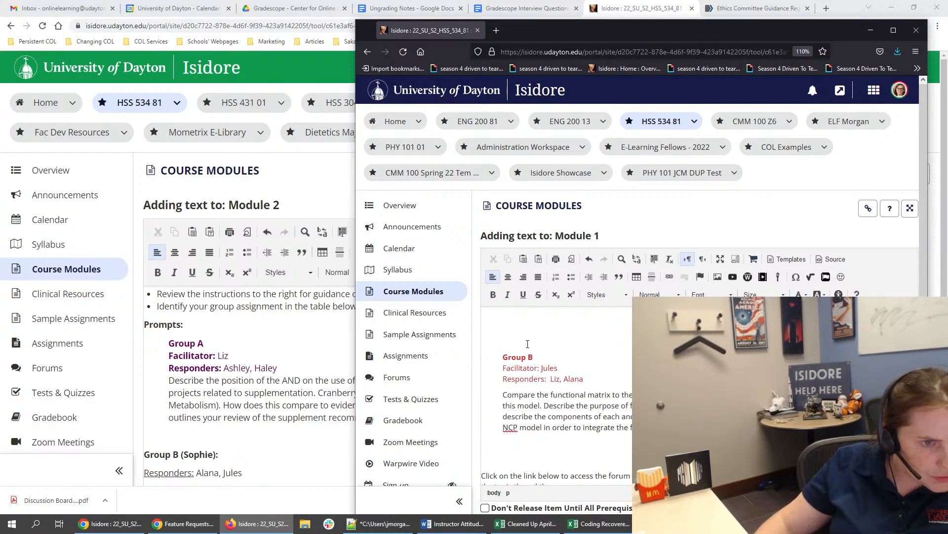
pyautogui.scroll(2, 529, 342)
pyautogui.press('BackSpace')
pyautogui.scroll(-2, 514, 448)
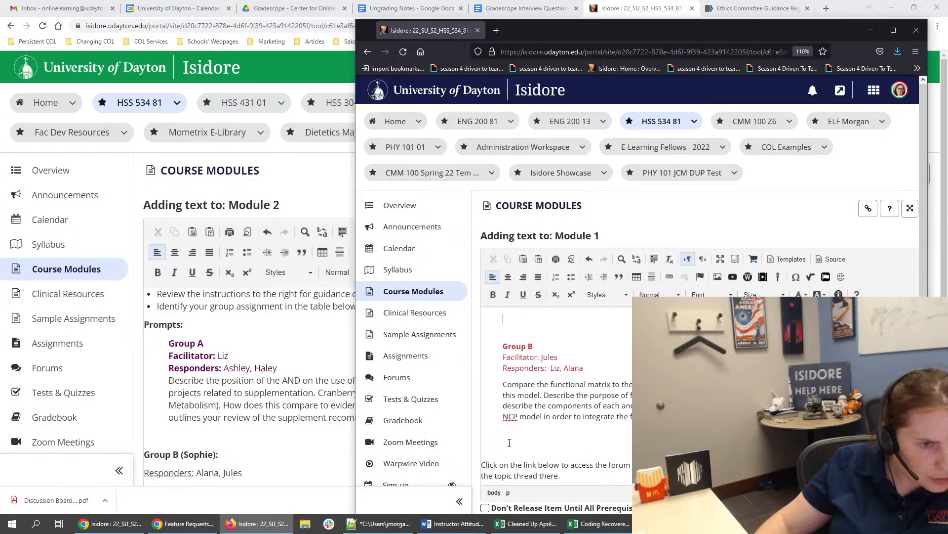
pyautogui.press('BackSpace')
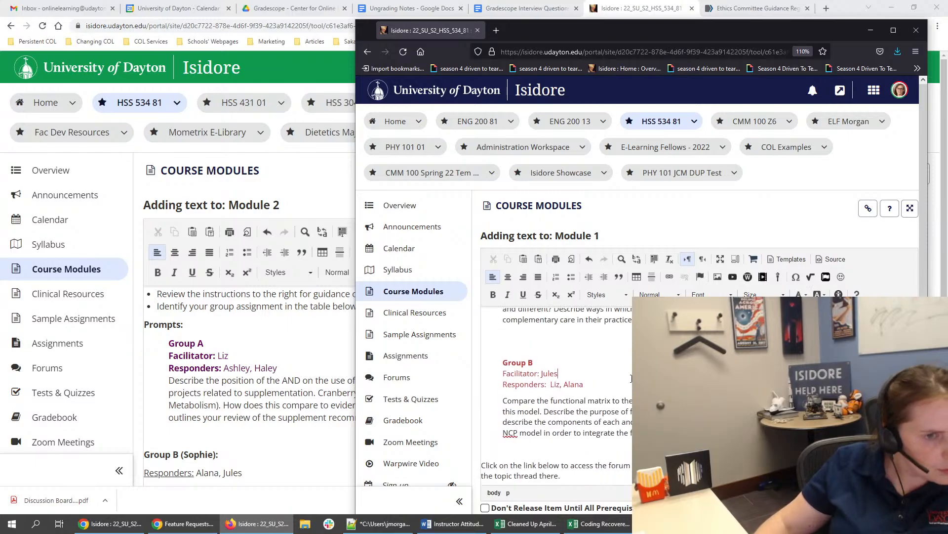
# - Look over the Module 1 discussion text and its HTML source, and return to the formatted view
pyautogui.scroll(-5, 631, 379)
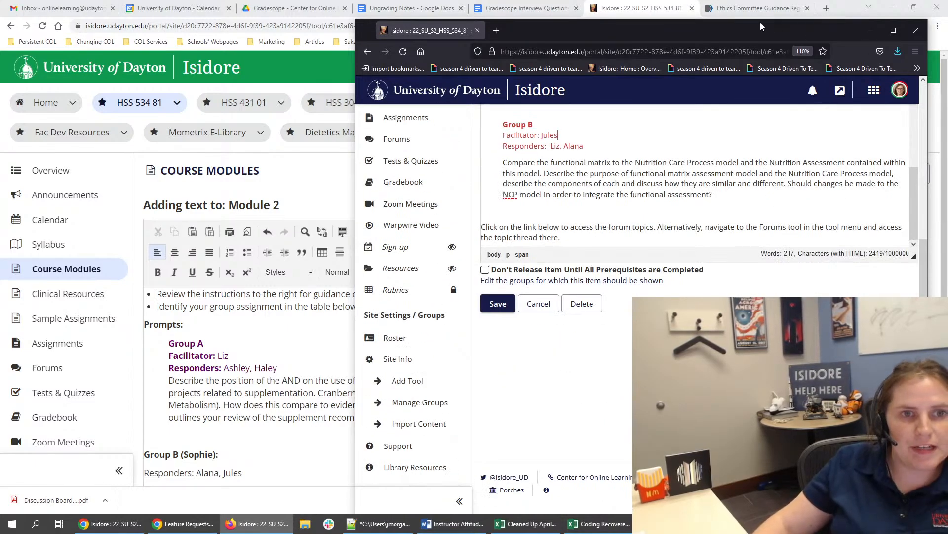
pyautogui.moveTo(760, 23); pyautogui.dragTo(742, 56)
pyautogui.scroll(10, 813, 193)
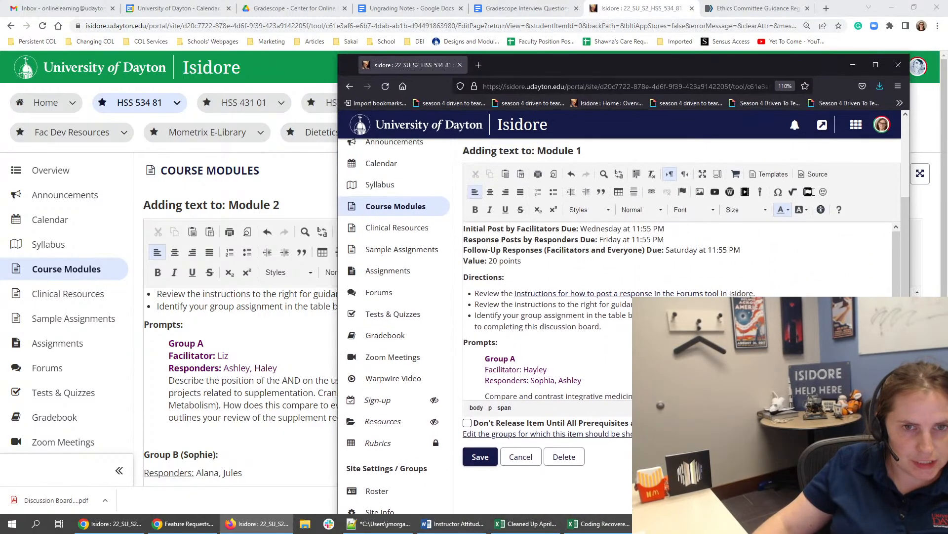
pyautogui.scroll(3, 692, 198)
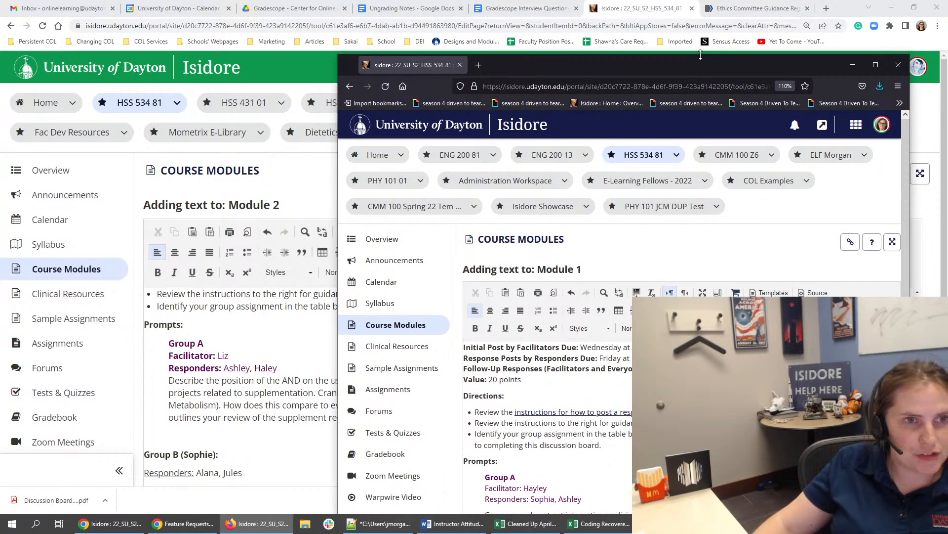
pyautogui.moveTo(701, 54); pyautogui.dragTo(701, 18)
pyautogui.click(505, 360)
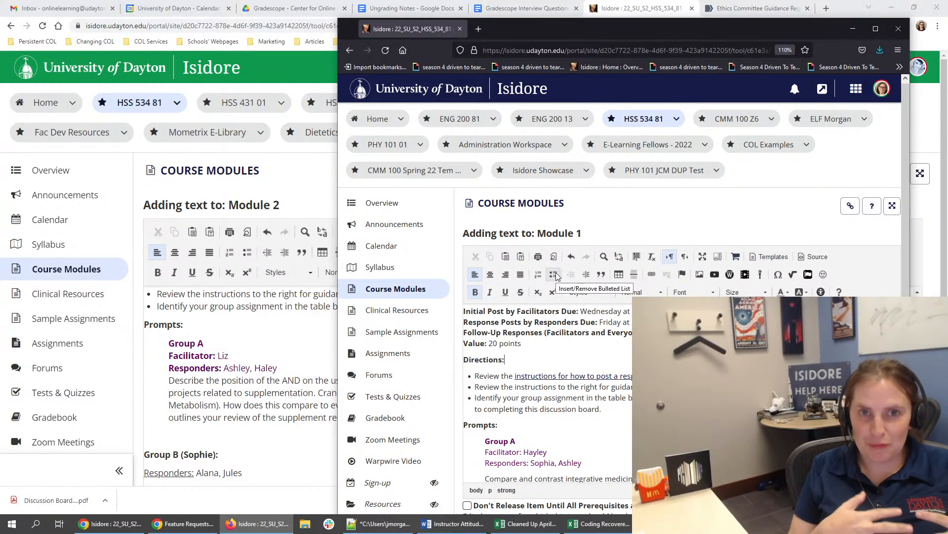
pyautogui.click(828, 254)
pyautogui.hotkey('ctrl', 'a')
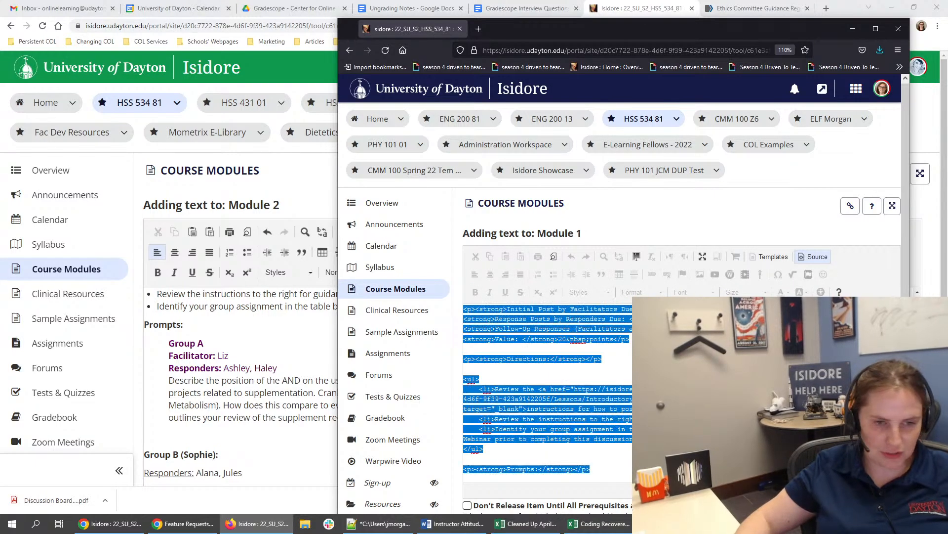
pyautogui.click(701, 385)
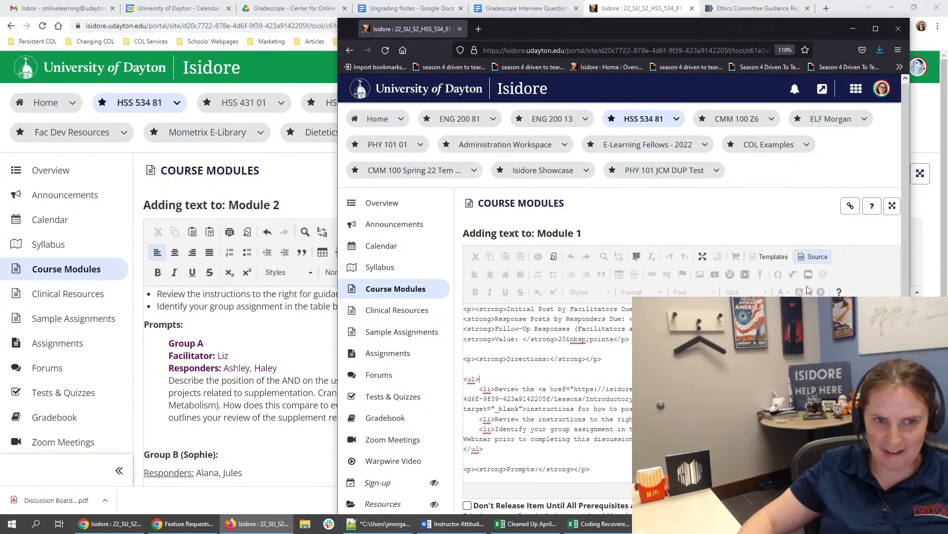
pyautogui.click(813, 256)
# - Save the Module 1 text, check the group prompts under Task 5: Discussion, and return to the Module 2 text
pyautogui.scroll(-10, 814, 256)
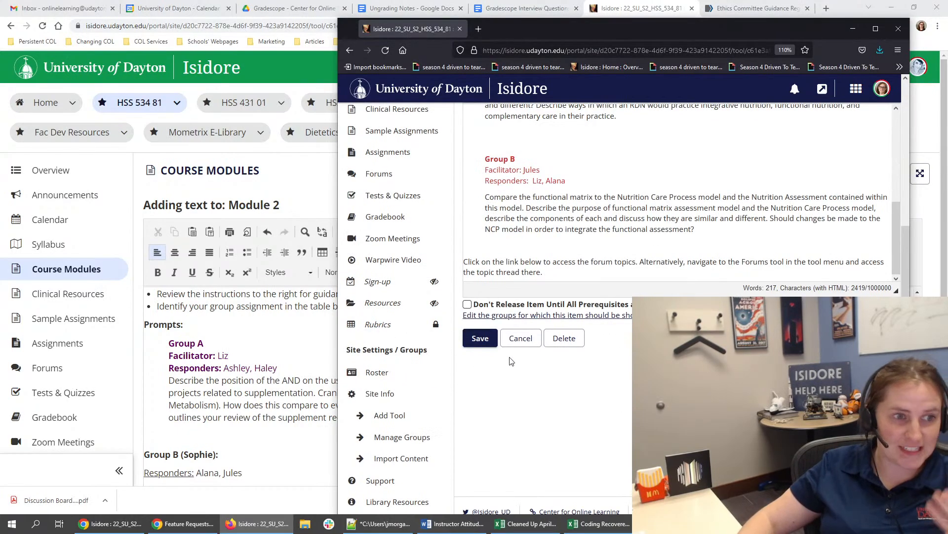
pyautogui.click(480, 338)
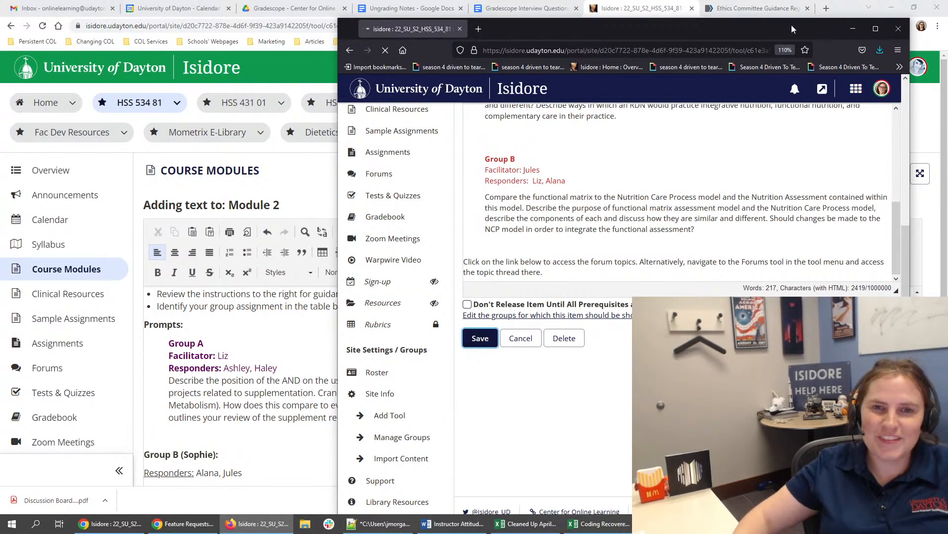
pyautogui.scroll(-12, 755, 221)
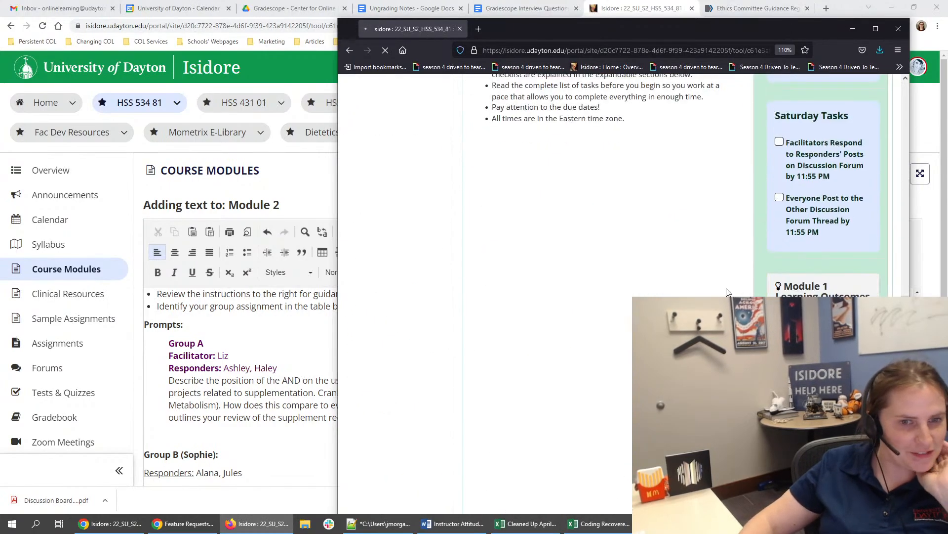
pyautogui.scroll(-6, 727, 292)
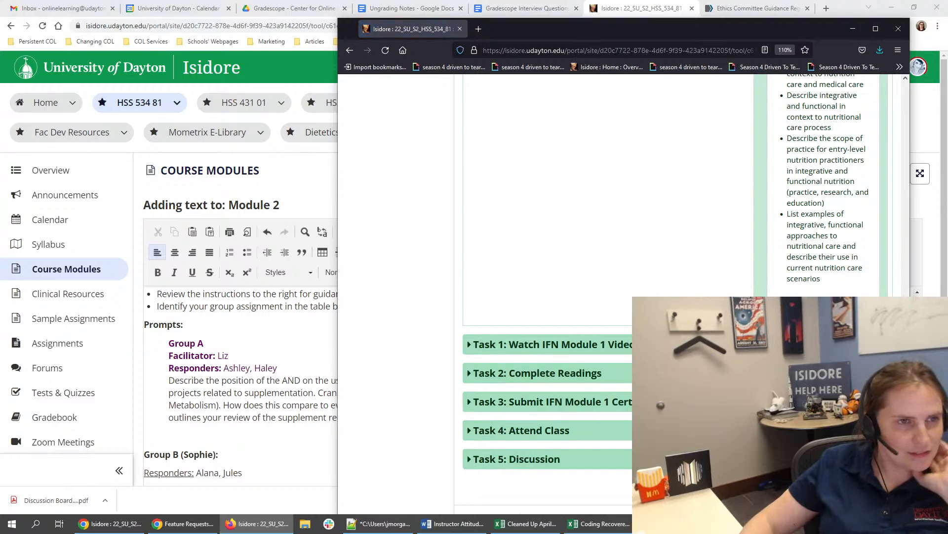
pyautogui.click(556, 462)
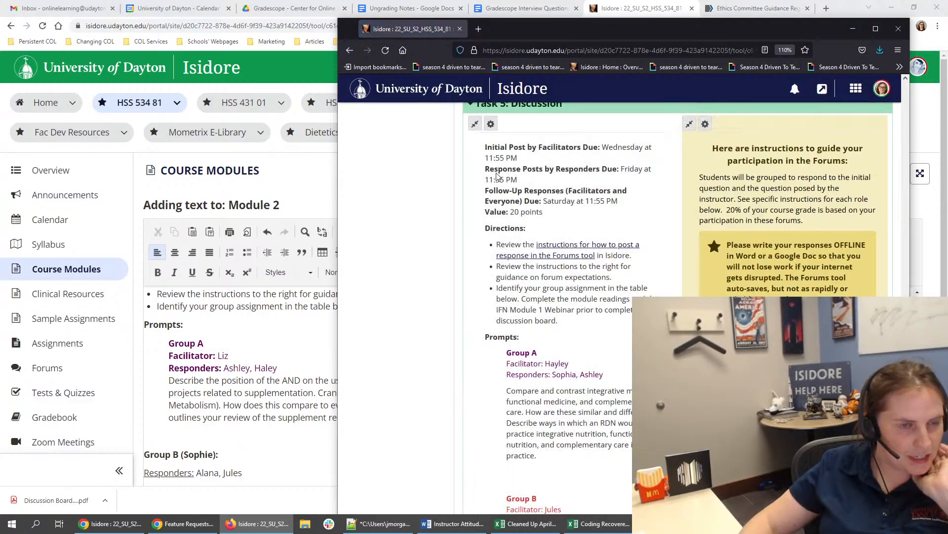
pyautogui.doubleClick(626, 31)
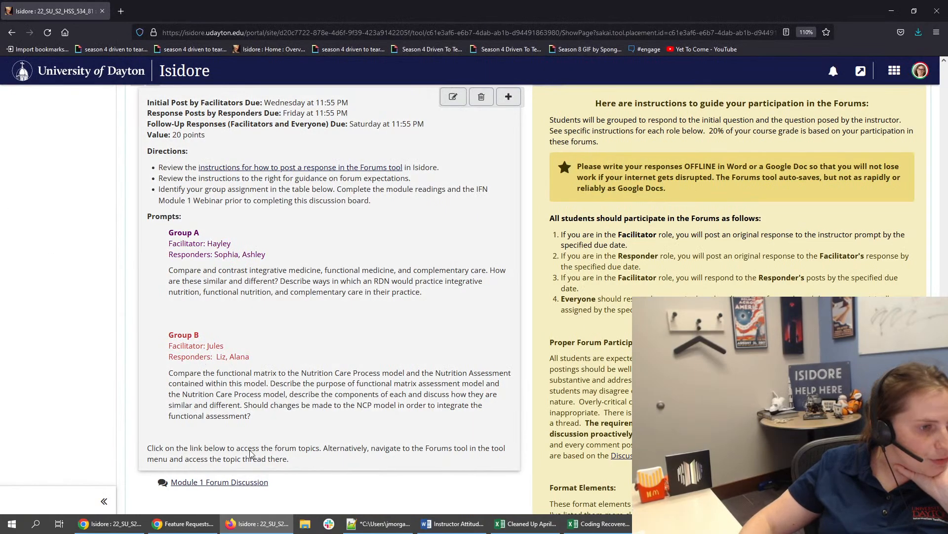
pyautogui.doubleClick(488, 11)
pyautogui.moveTo(628, 36); pyautogui.dragTo(947, 33)
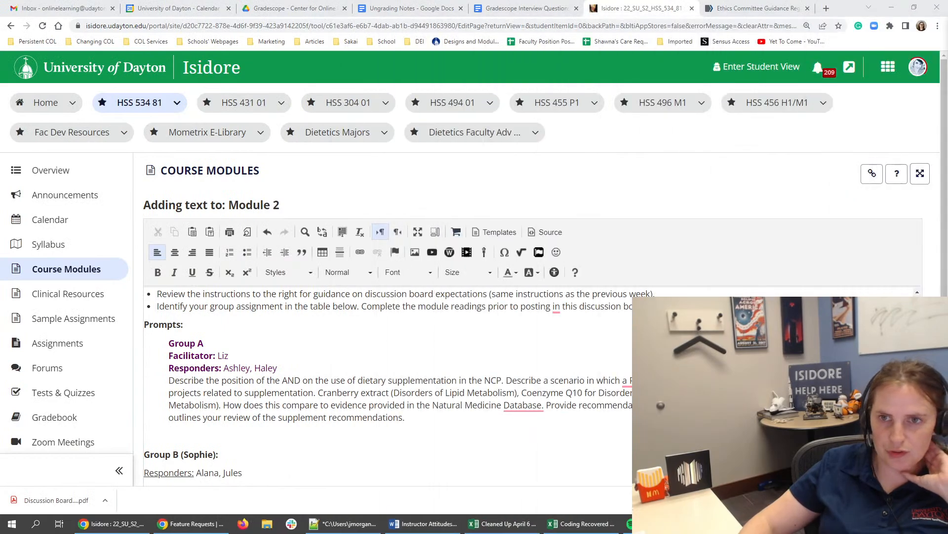
# - Remove the bold formatting from the Facilitator and Responders labels under Group A in Module 2
pyautogui.click(269, 430)
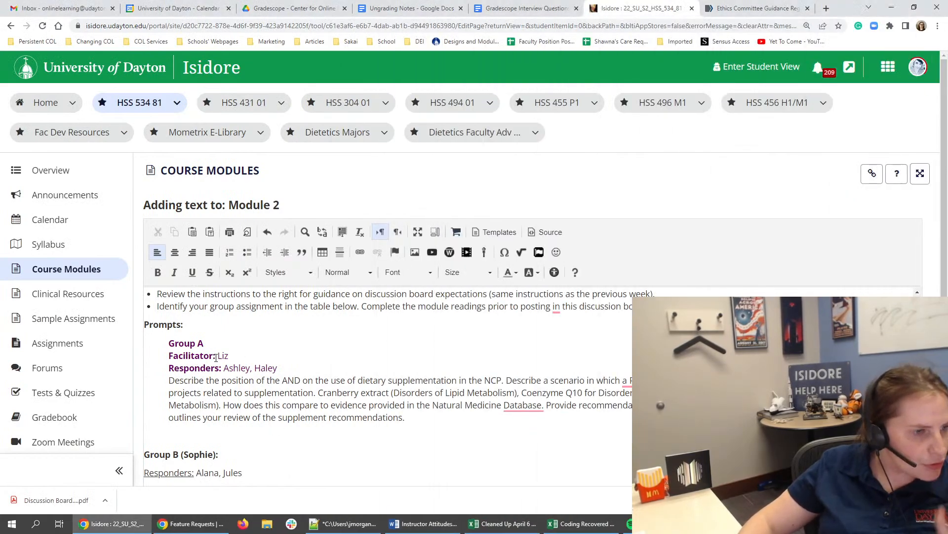
pyautogui.moveTo(169, 356)
pyautogui.mouseDown()
pyautogui.moveTo(216, 355)
pyautogui.moveTo(224, 368)
pyautogui.moveTo(161, 367)
pyautogui.mouseUp()
pyautogui.hotkey('ctrl', 'b')
pyautogui.hotkey('ctrl', 'b')
pyautogui.click(297, 374)
# - Review the Group B prompt and the rest of the Module 2 discussion text
pyautogui.scroll(-4, 297, 376)
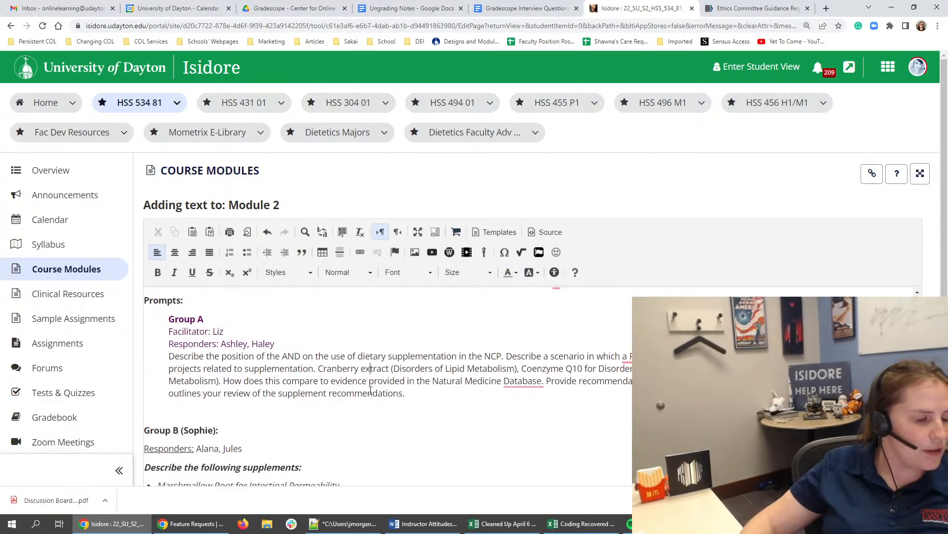
pyautogui.scroll(-4, 361, 392)
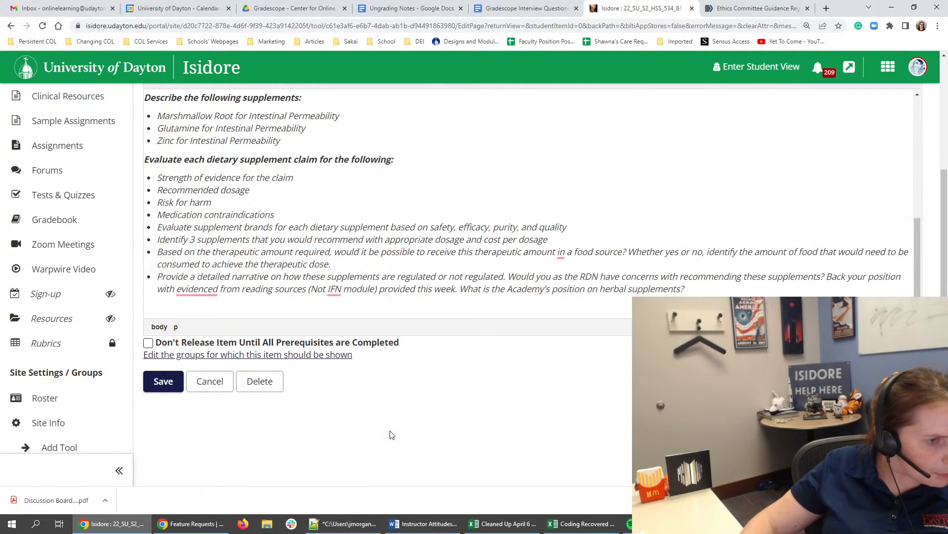
pyautogui.moveTo(711, 289); pyautogui.dragTo(139, 252)
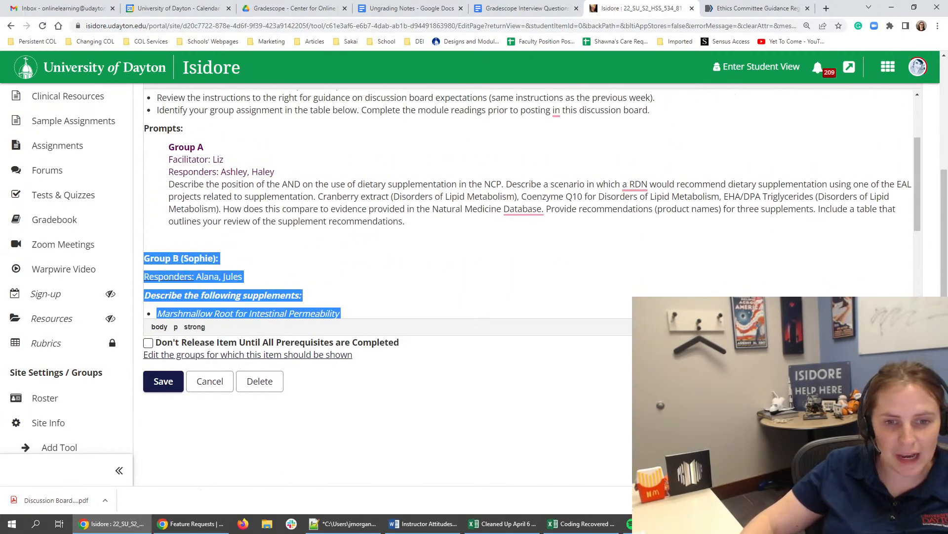
pyautogui.scroll(2, 533, 215)
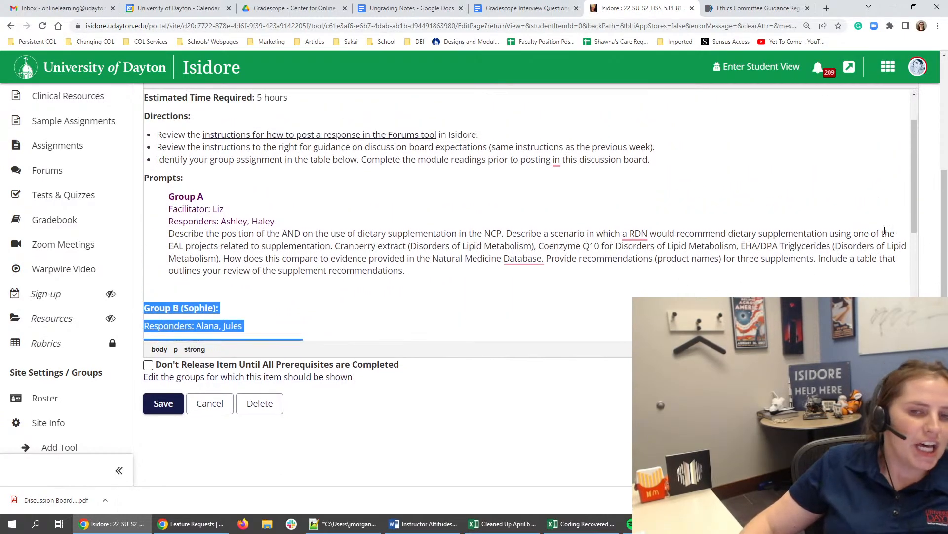
pyautogui.scroll(3, 388, 315)
pyautogui.scroll(-1, 388, 315)
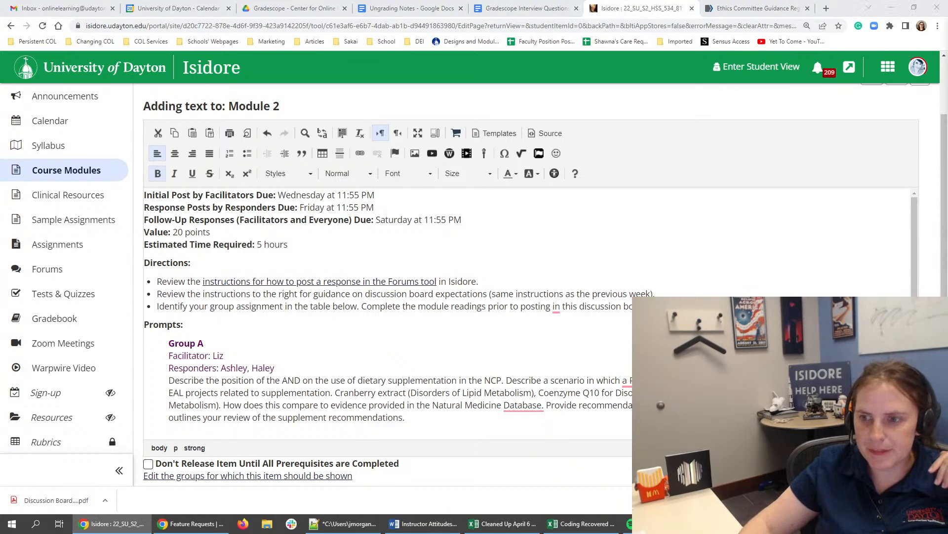
pyautogui.click(280, 391)
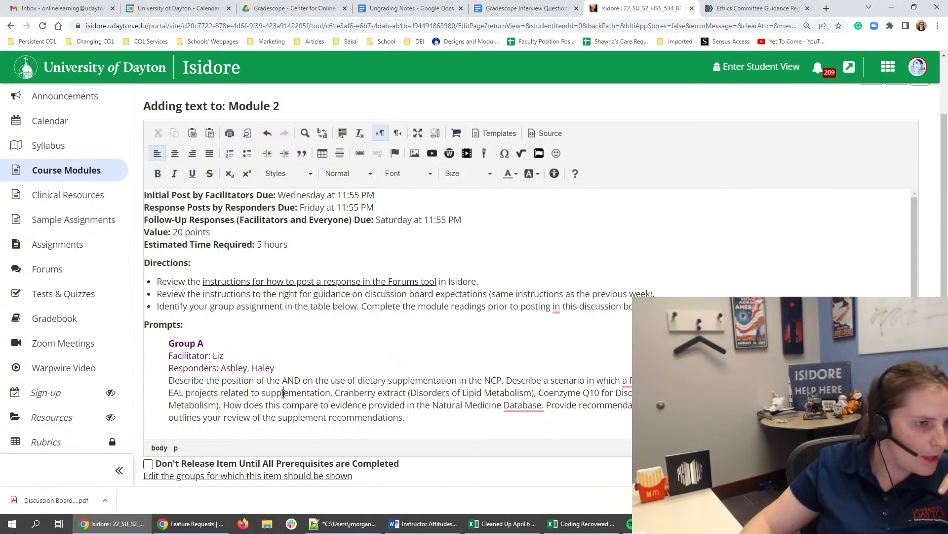
# - Indent the whole Group B prompt section of the Module 2 text one level, in line with Group A
pyautogui.scroll(-3, 256, 356)
pyautogui.scroll(-3, 298, 274)
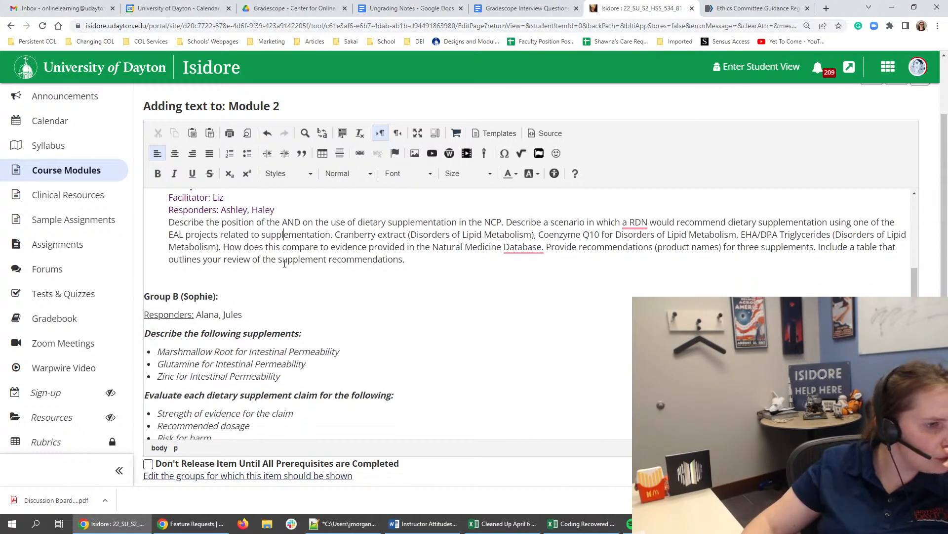
pyautogui.moveTo(732, 411); pyautogui.dragTo(218, 329)
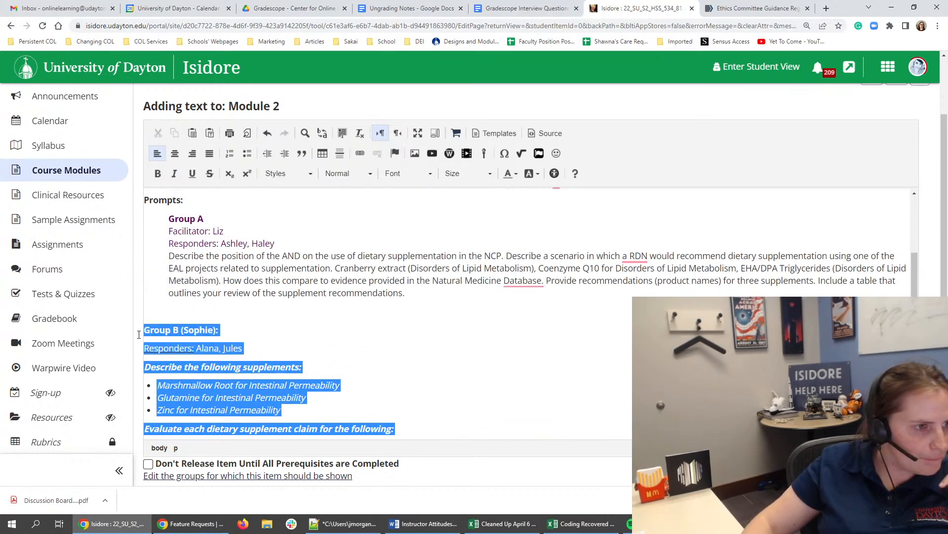
pyautogui.click(285, 153)
pyautogui.click(313, 347)
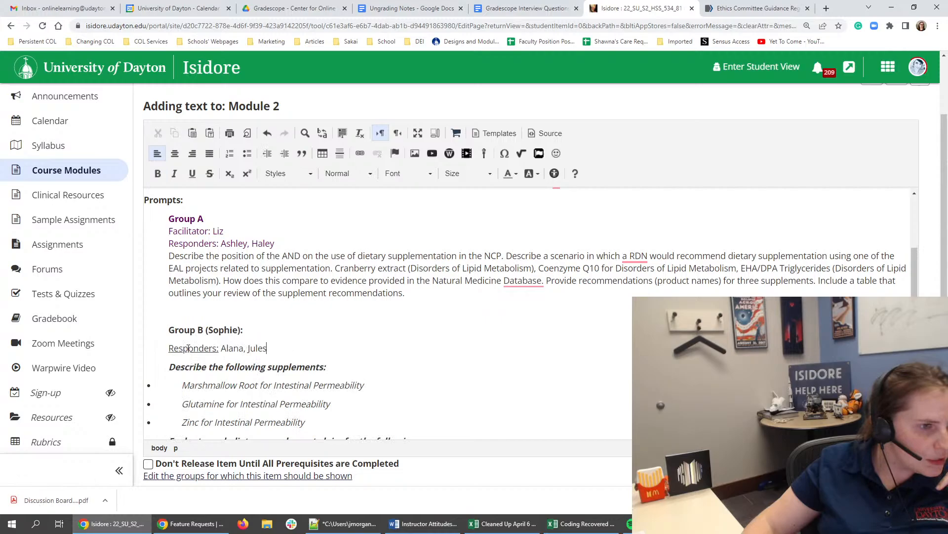
# - Remove the misaligned bullets from the three Intestinal Permeability supplement lines in Group B
pyautogui.click(177, 381)
pyautogui.click(244, 158)
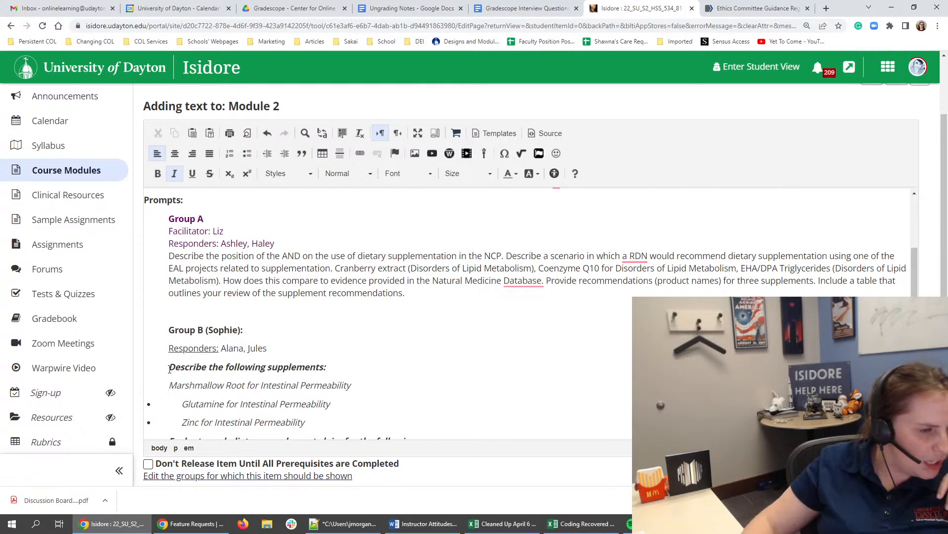
pyautogui.moveTo(169, 367); pyautogui.dragTo(194, 274)
pyautogui.scroll(-3, 210, 364)
pyautogui.click(194, 274)
pyautogui.moveTo(320, 275); pyautogui.dragTo(168, 237)
pyautogui.click(350, 280)
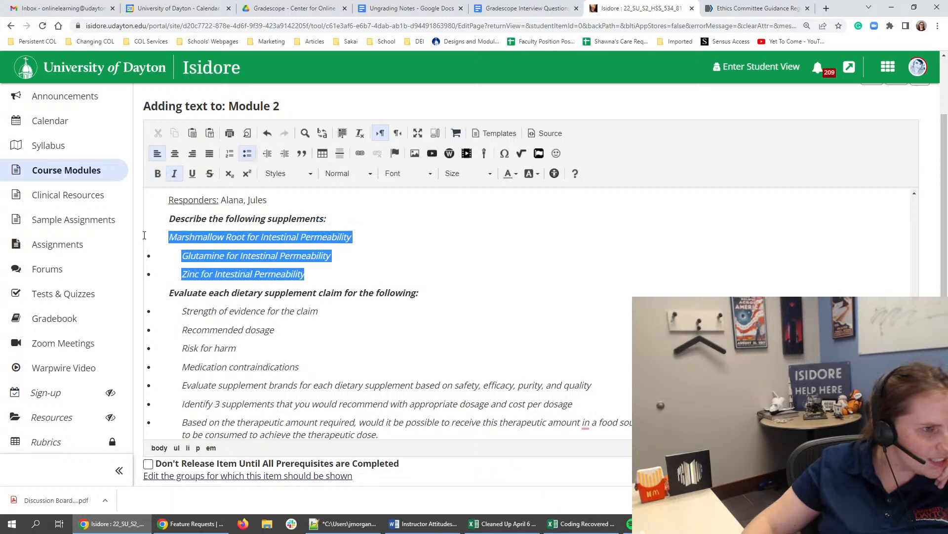
pyautogui.click(247, 154)
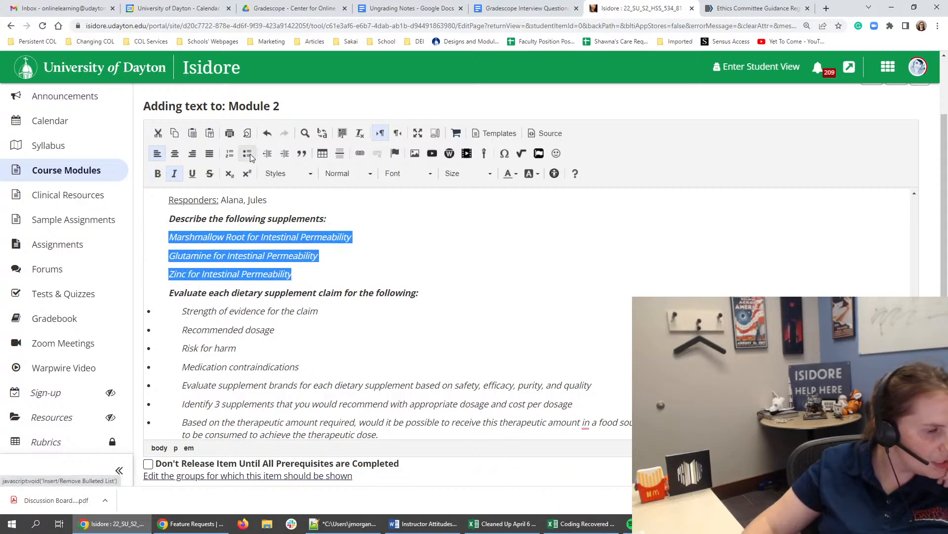
# - Remove and reapply the bullets on all items under "Evaluate each dietary supplement claim for the following" so they align with the indent
pyautogui.click(184, 312)
pyautogui.scroll(-1, 184, 311)
pyautogui.moveTo(183, 311); pyautogui.dragTo(404, 368)
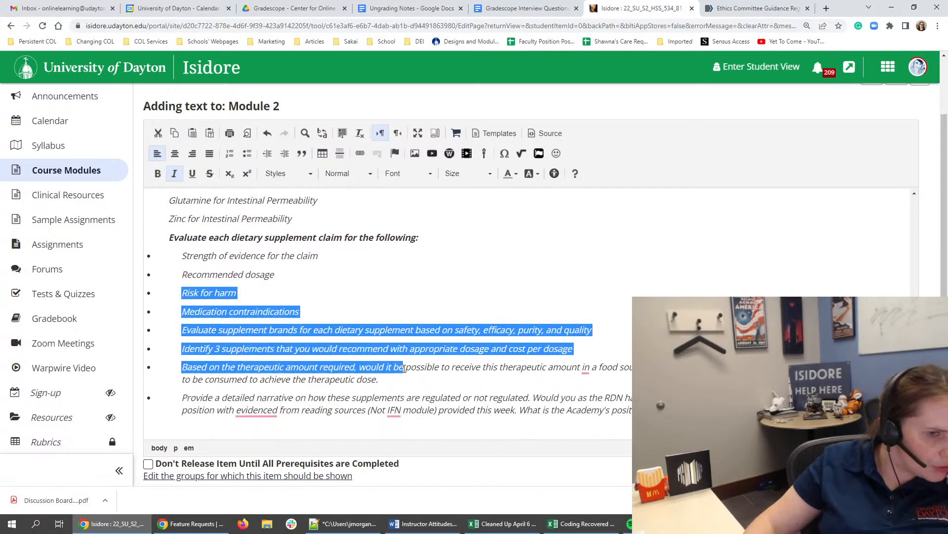
pyautogui.click(404, 368)
pyautogui.moveTo(642, 410); pyautogui.dragTo(182, 256)
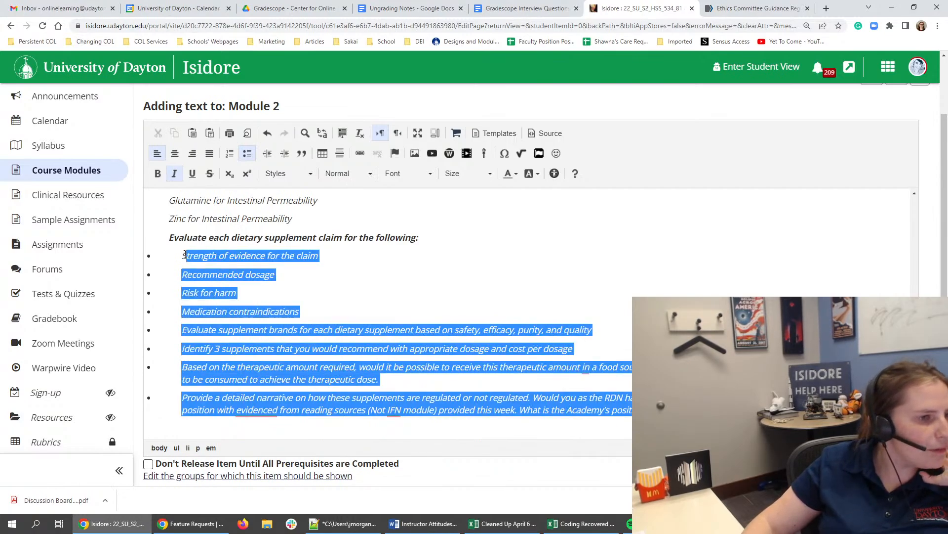
pyautogui.click(248, 156)
pyautogui.click(248, 155)
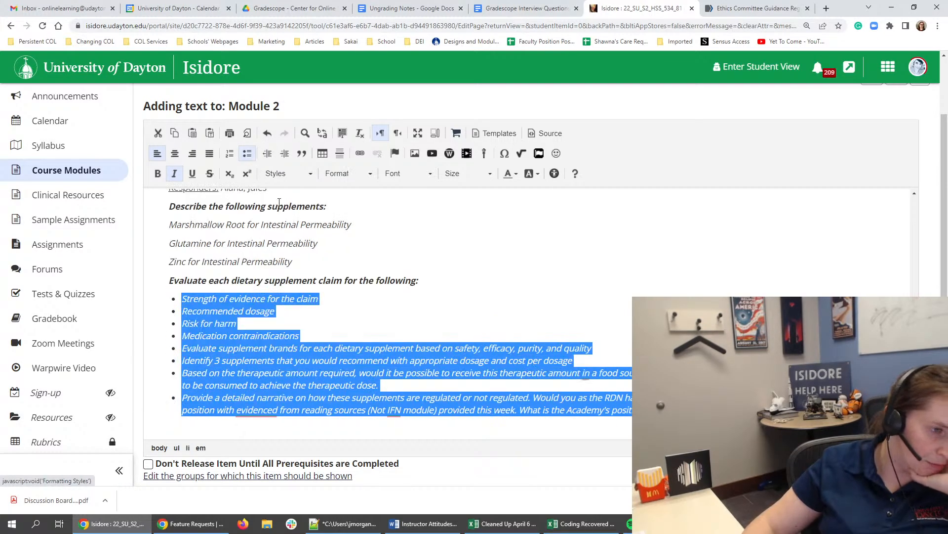
# - Reapply a bulleted list to the Marshmallow Root, Glutamine and Zinc lines in Group B
pyautogui.click(239, 321)
pyautogui.scroll(3, 239, 318)
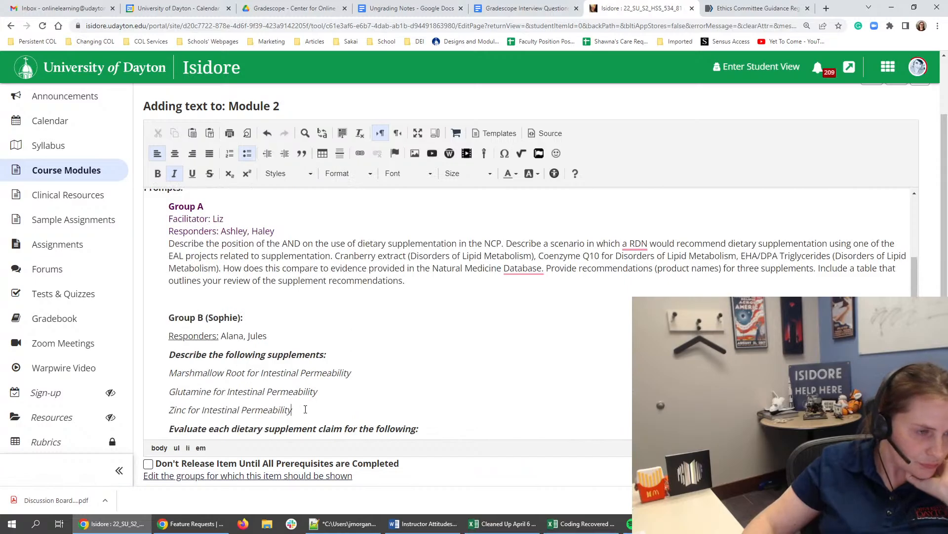
pyautogui.moveTo(306, 409); pyautogui.dragTo(168, 372)
pyautogui.click(248, 155)
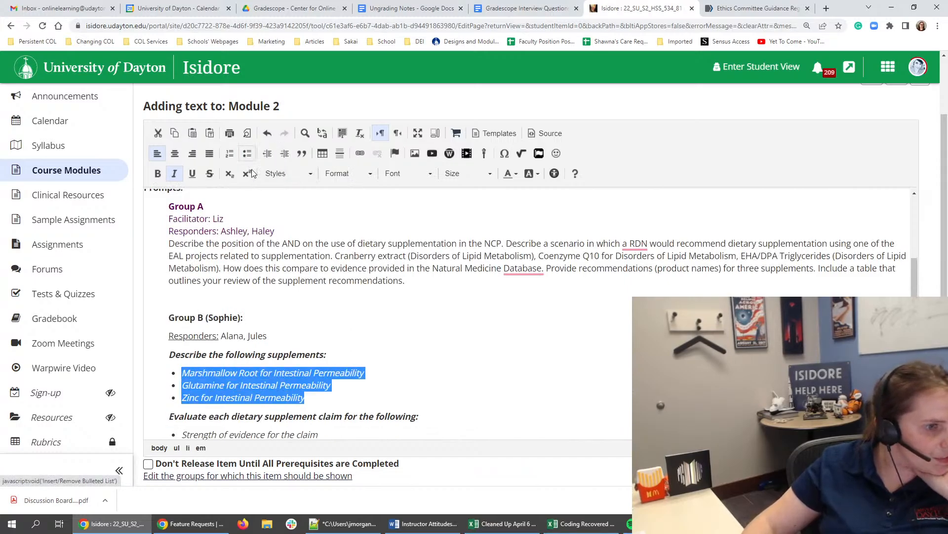
# - Split the Group B heading so the name sits on its own line after "Facilitator:", without the parentheses and trailing colon
pyautogui.click(271, 335)
pyautogui.scroll(1, 271, 331)
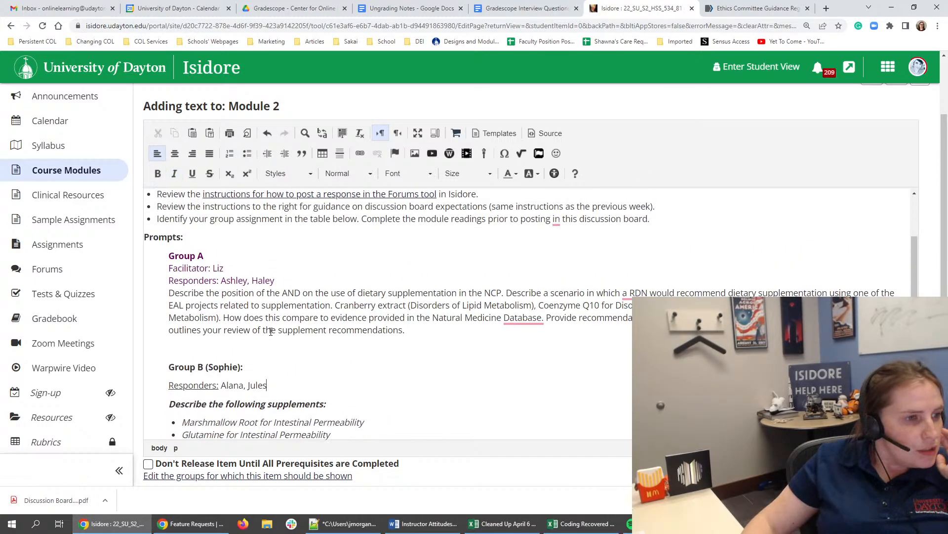
pyautogui.click(207, 367)
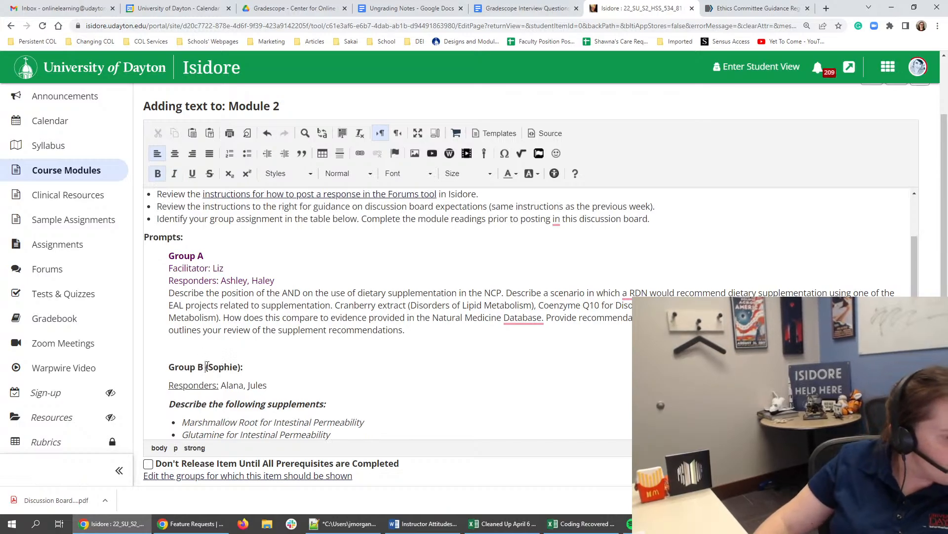
pyautogui.press('Return')
pyautogui.write('Facilitatro')
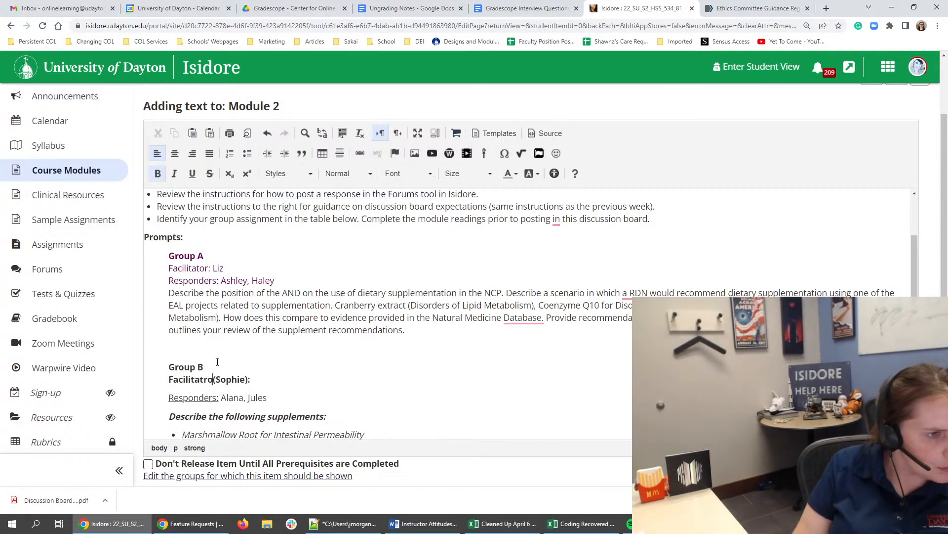
pyautogui.press('BackSpace')
pyautogui.press('BackSpace')
pyautogui.write('or')
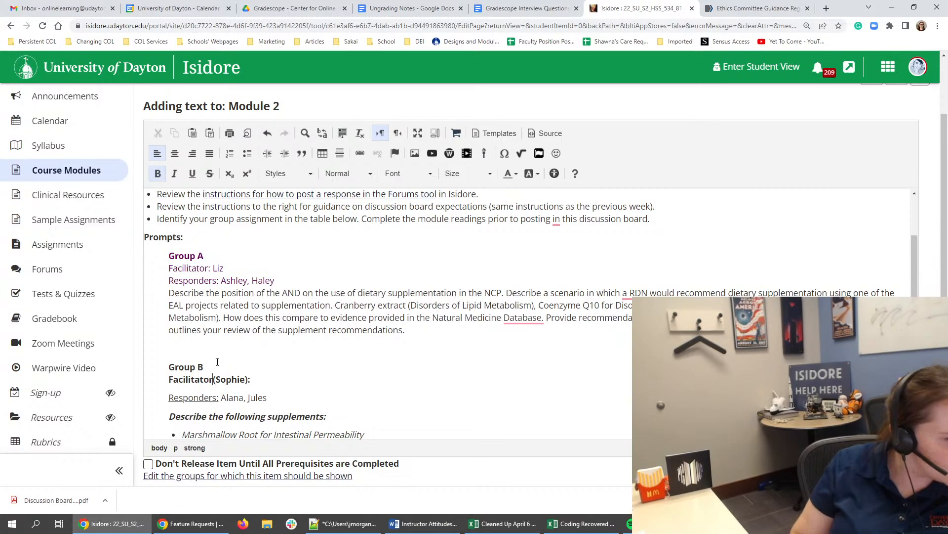
pyautogui.write(':')
pyautogui.press('Delete')
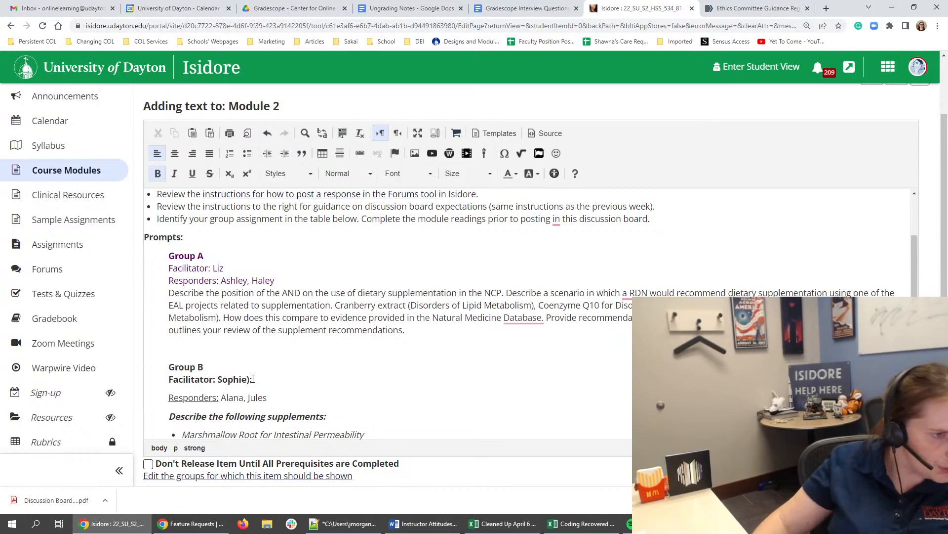
pyautogui.click(253, 378)
pyautogui.press('BackSpace')
pyautogui.press('BackSpace')
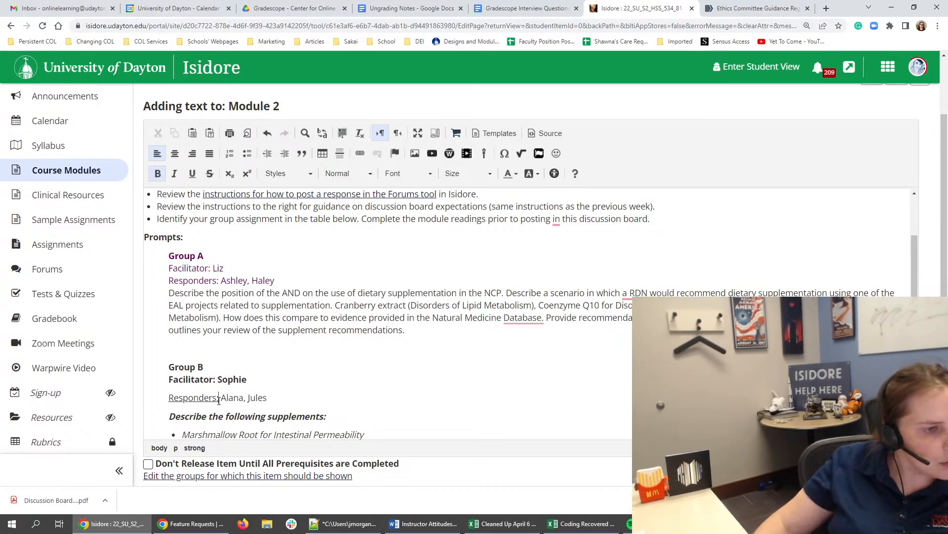
# - Remove the underline from the Responders label under Group B
pyautogui.click(219, 398)
pyautogui.moveTo(219, 398); pyautogui.dragTo(168, 399)
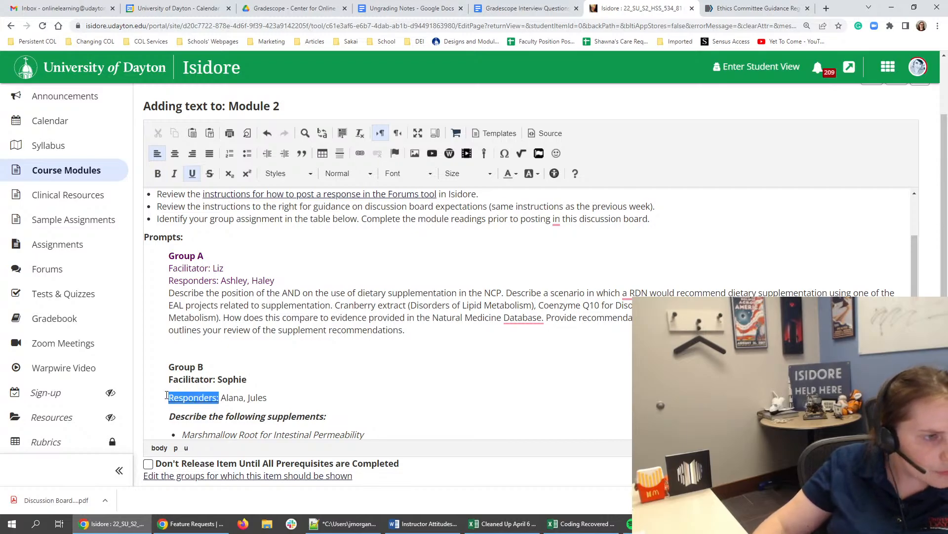
pyautogui.click(193, 174)
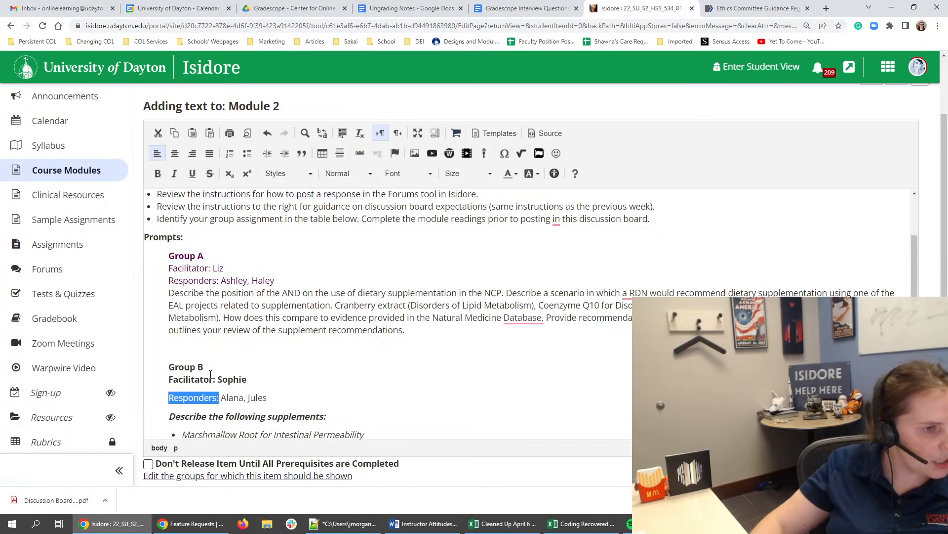
pyautogui.click(166, 399)
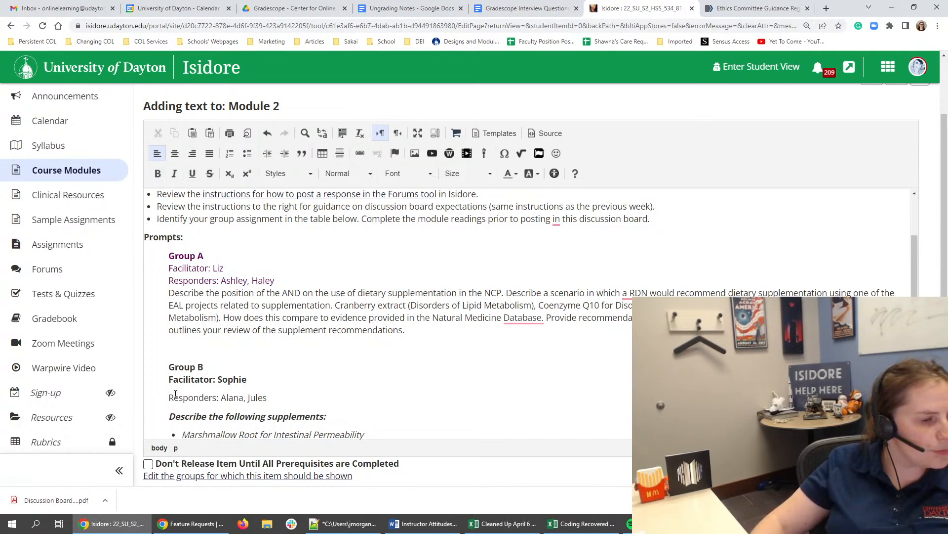
# - Try to adjust the line breaks around the Responders lines in Group B and Group A
pyautogui.click(186, 381)
pyautogui.click(180, 394)
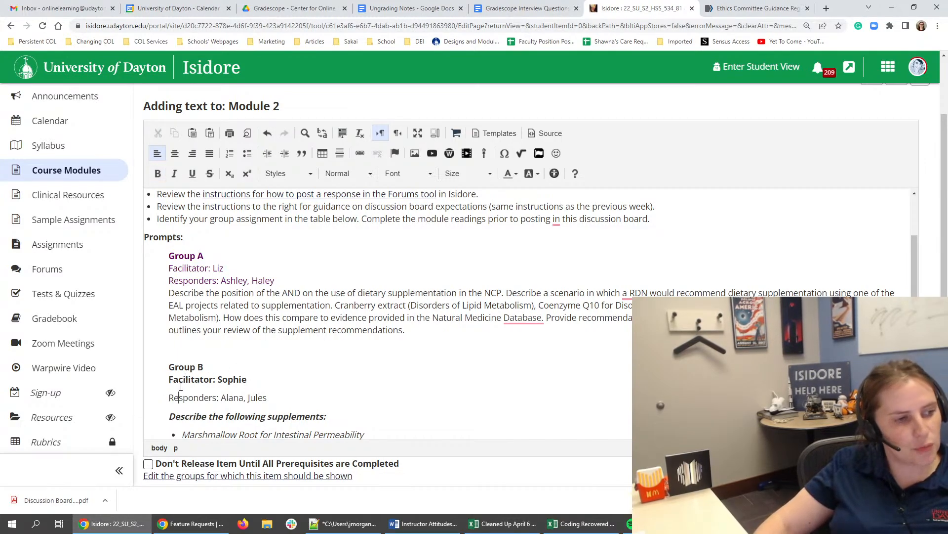
pyautogui.click(170, 380)
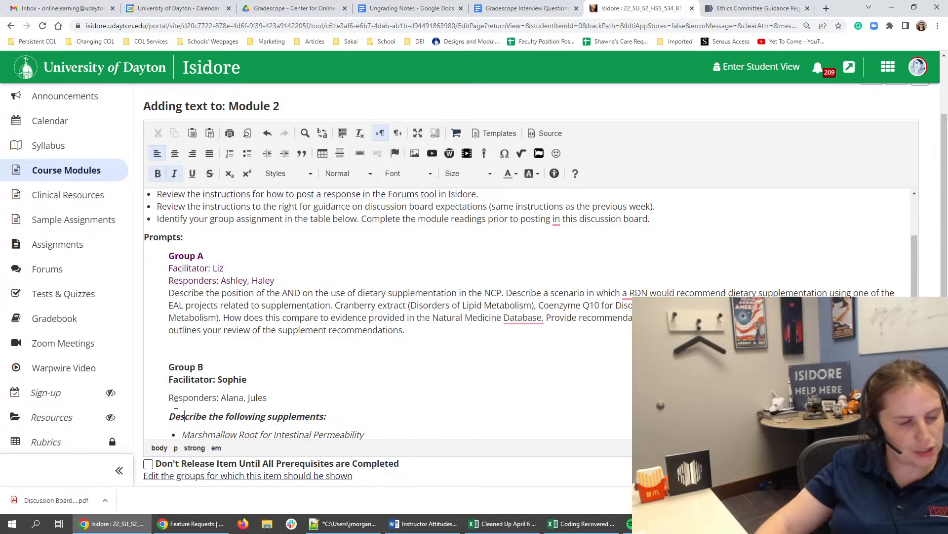
pyautogui.click(167, 399)
pyautogui.press('BackSpace')
pyautogui.press('Return')
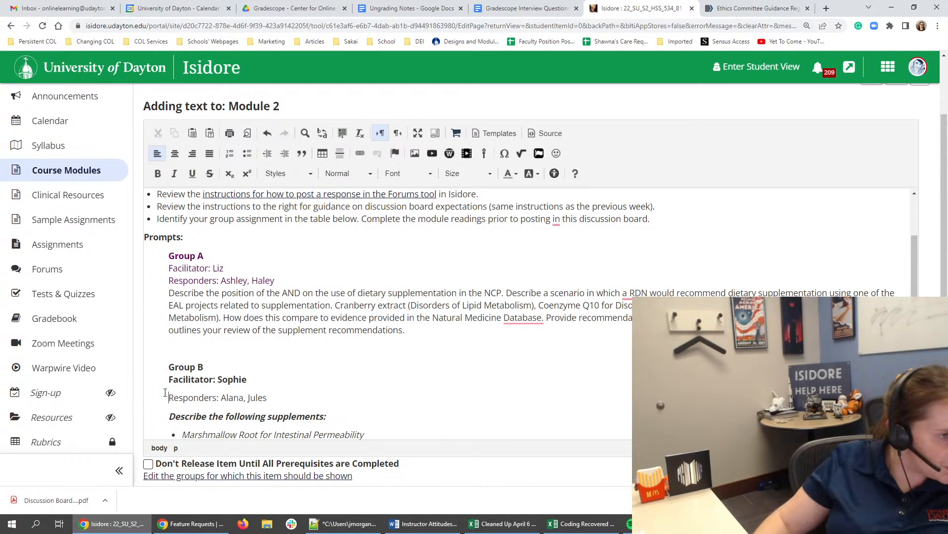
pyautogui.click(304, 277)
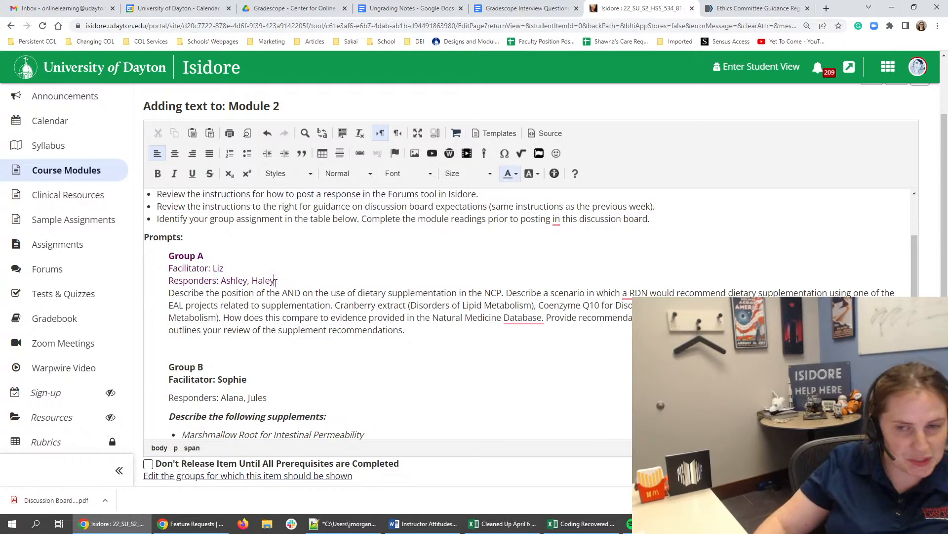
pyautogui.press('Return')
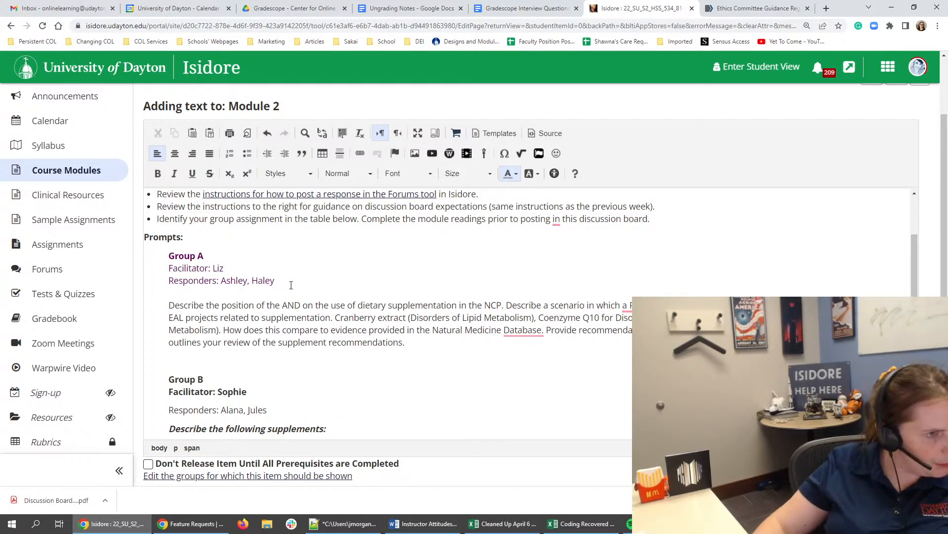
pyautogui.press('BackSpace')
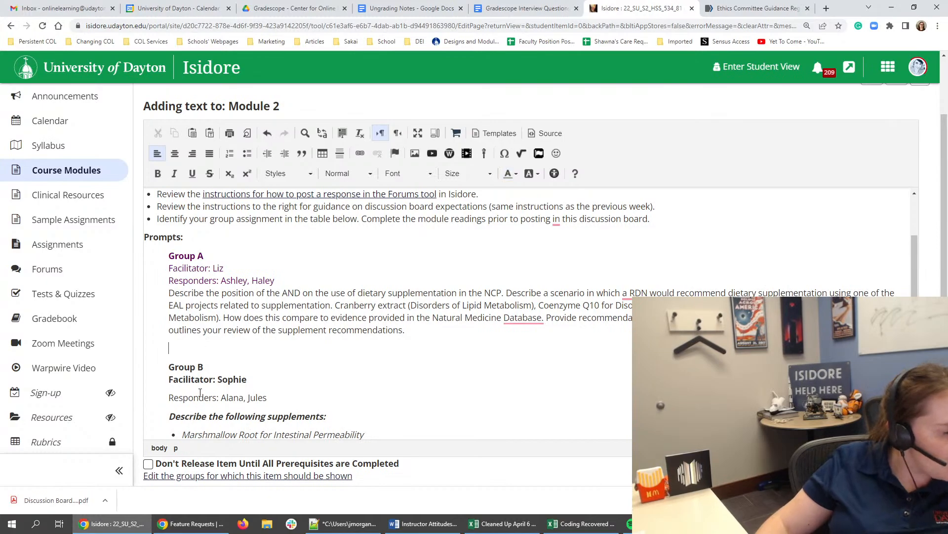
# - Place the Group B Responders line directly beneath the Facilitator line with a line break, and remove the bold from the Facilitator line
pyautogui.click(197, 367)
pyautogui.press('BackSpace')
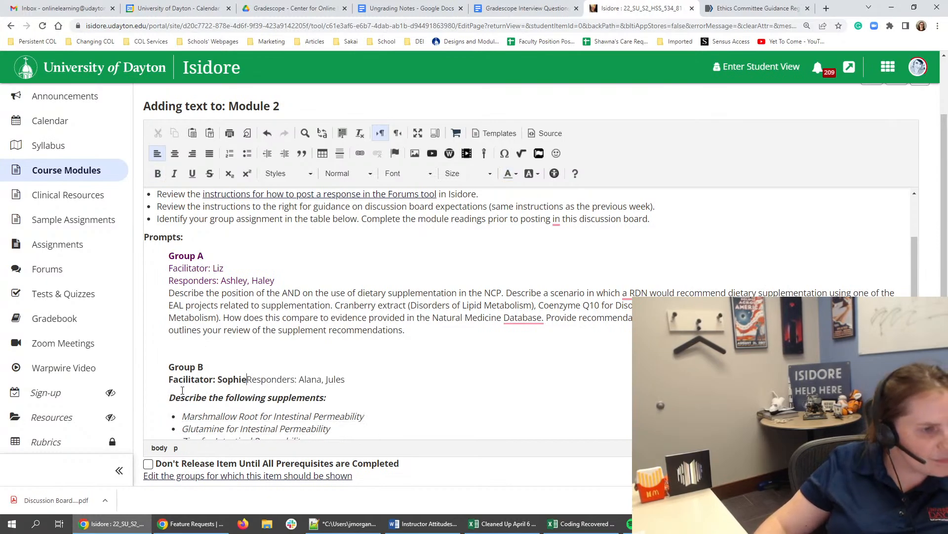
pyautogui.press('Return')
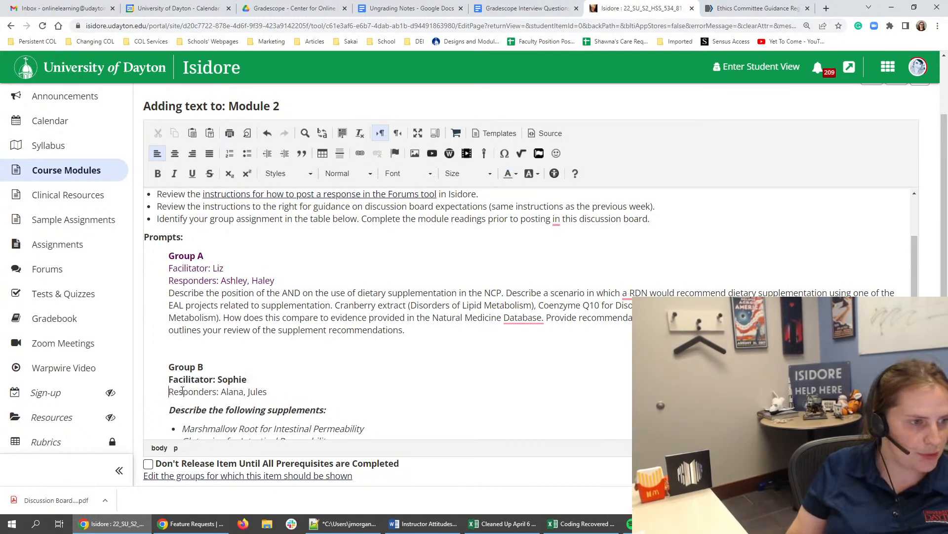
pyautogui.moveTo(265, 379); pyautogui.dragTo(167, 378)
# - Apply the custom text color #993333 to the Group B heading, Facilitator and Responders lines
pyautogui.moveTo(315, 393); pyautogui.dragTo(226, 351)
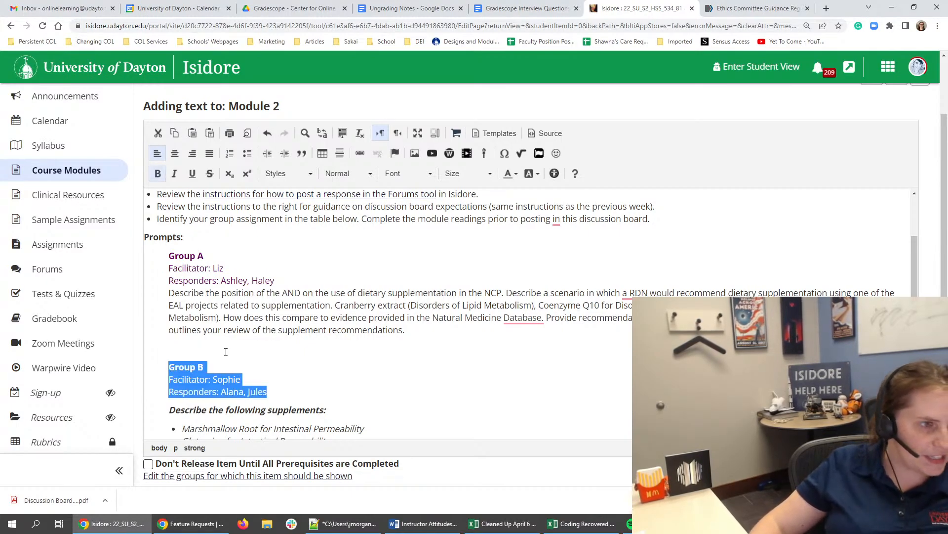
pyautogui.click(510, 173)
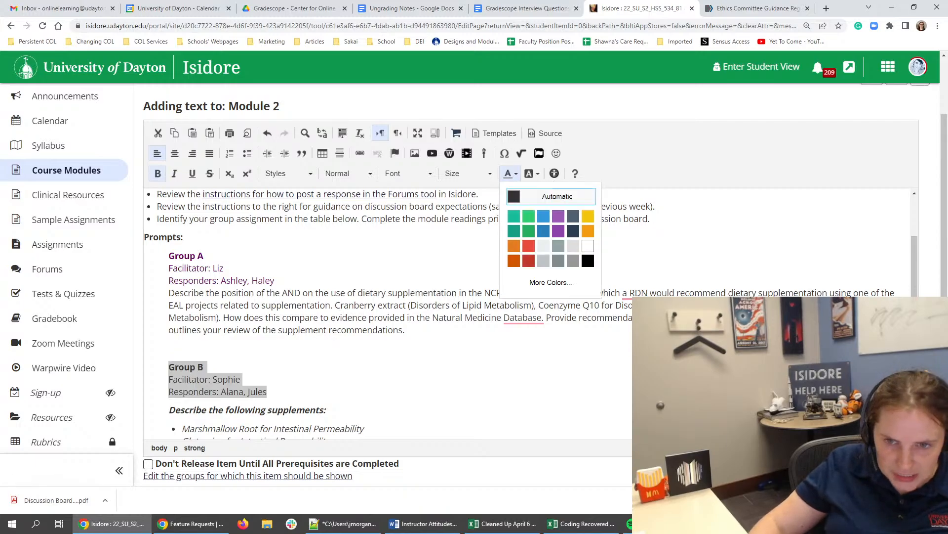
pyautogui.click(550, 282)
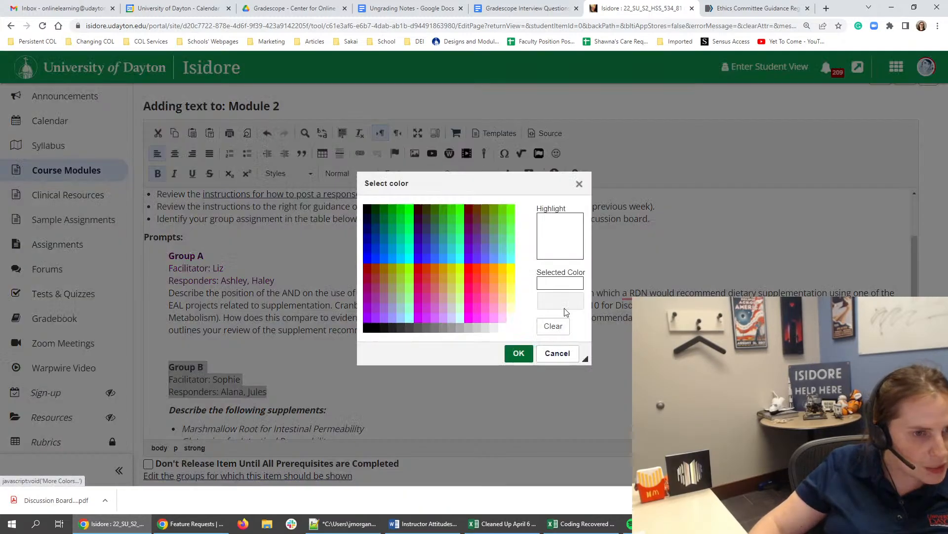
pyautogui.click(366, 267)
pyautogui.click(376, 280)
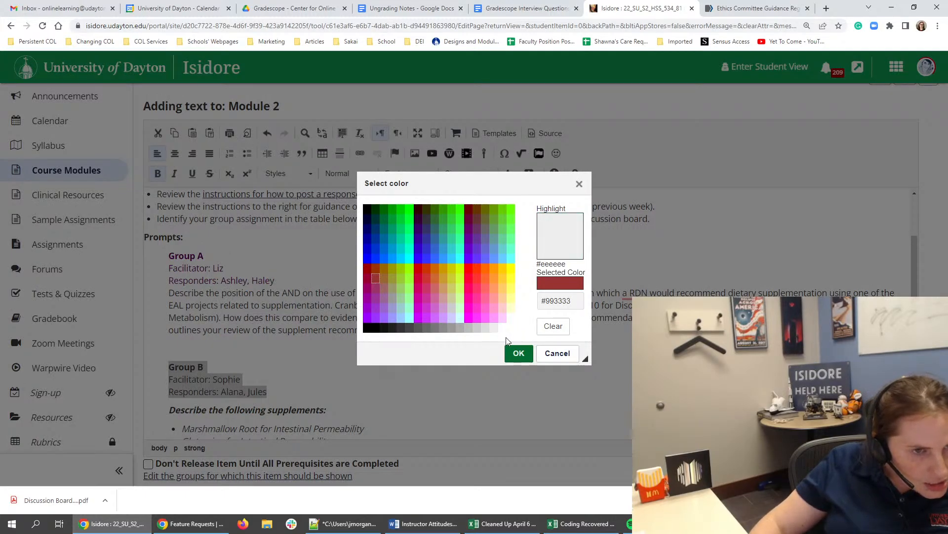
pyautogui.click(518, 353)
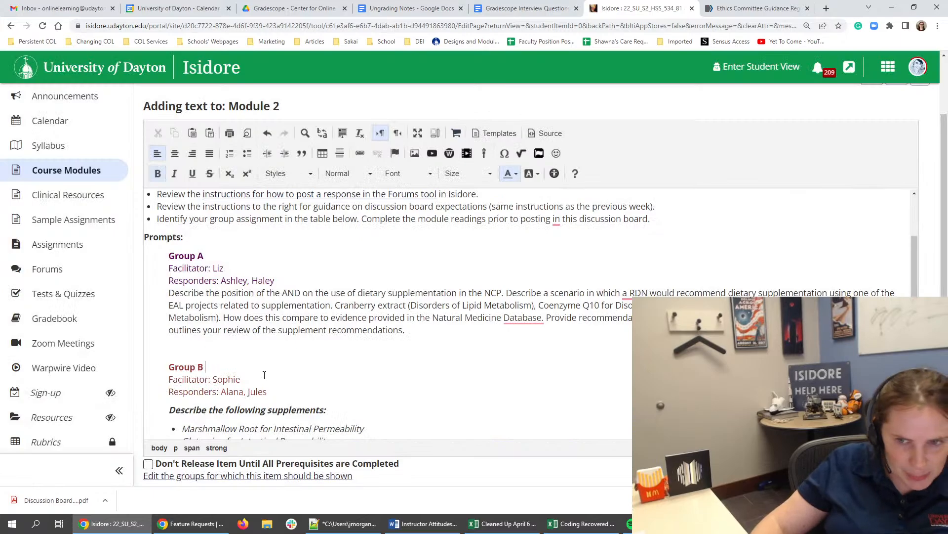
# - Change the text color of the Group B heading, Facilitator and Responders lines to a custom crimson red
pyautogui.moveTo(269, 392); pyautogui.dragTo(141, 363)
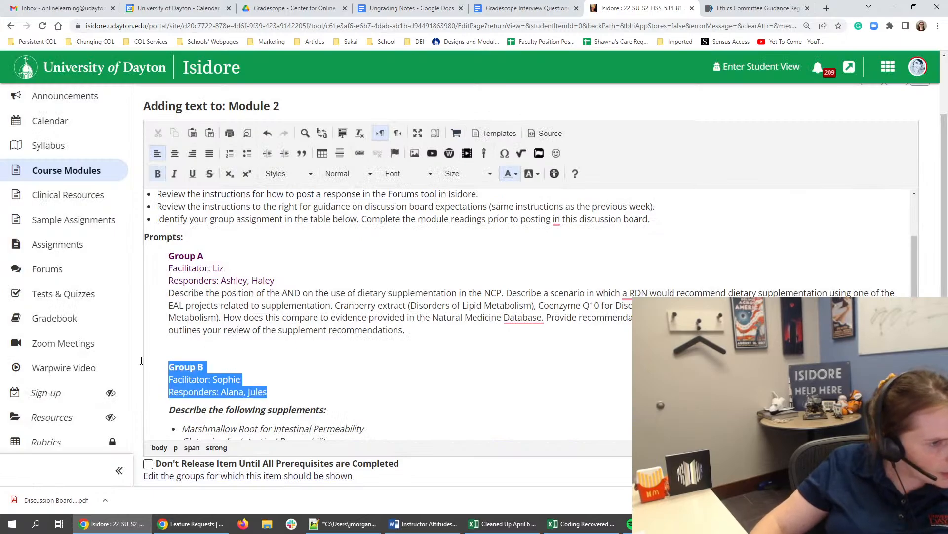
pyautogui.click(515, 173)
pyautogui.click(547, 279)
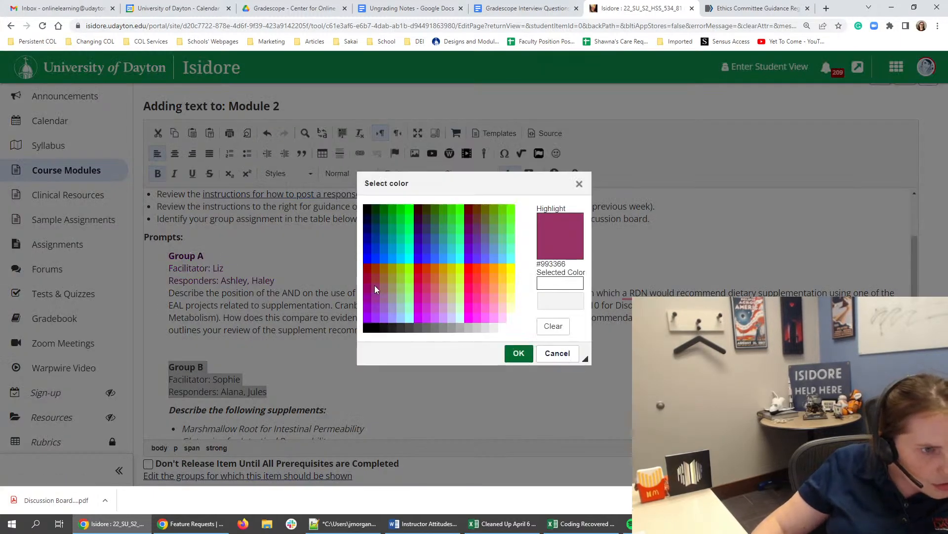
pyautogui.click(417, 267)
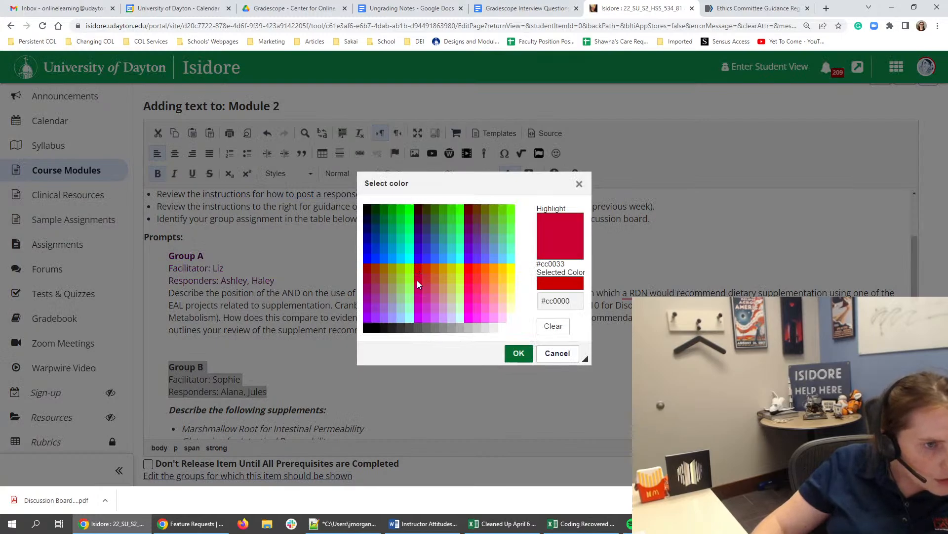
pyautogui.click(519, 353)
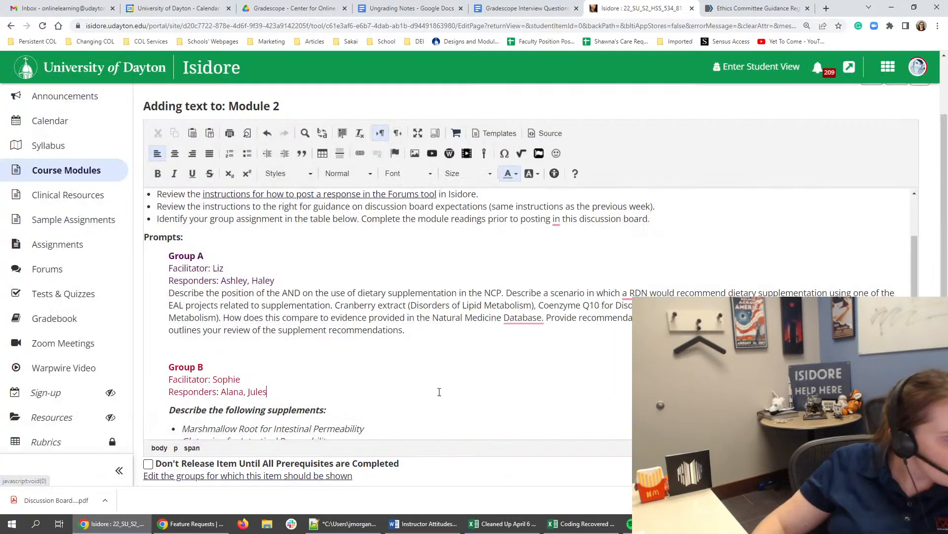
# - Remove the italics from all Group B prompt text, from "Describe the following supplements:" through the last bullet
pyautogui.scroll(-3, 439, 392)
pyautogui.click(176, 263)
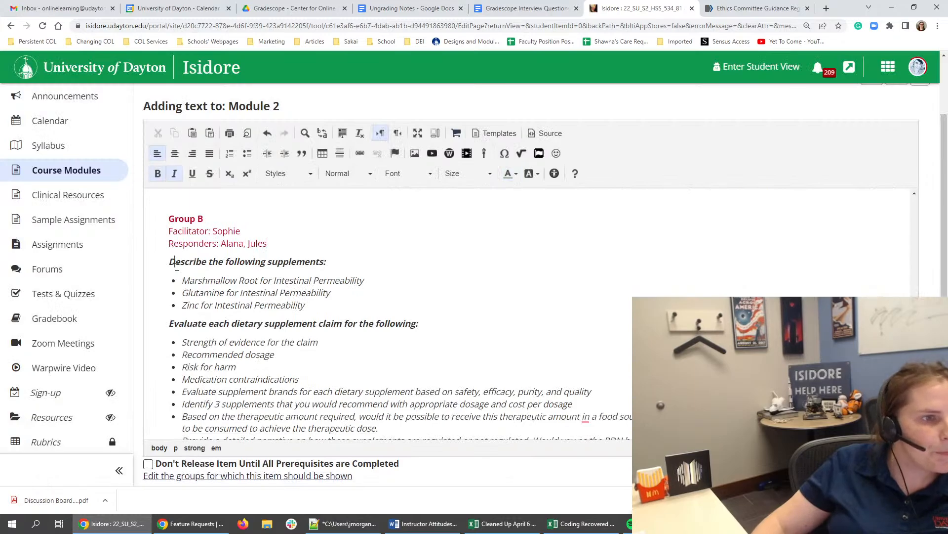
pyautogui.tripleClick(177, 265)
pyautogui.click(216, 281)
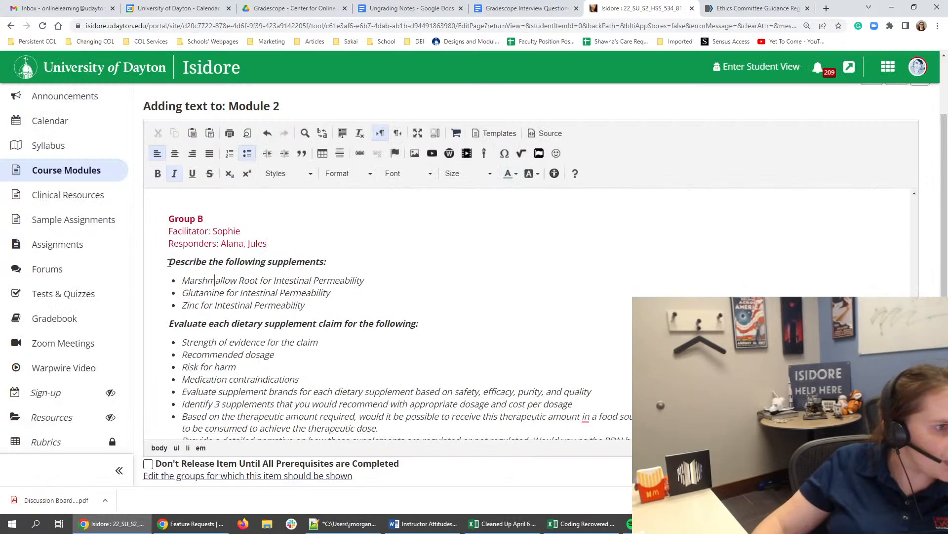
pyautogui.moveTo(169, 262); pyautogui.dragTo(543, 437)
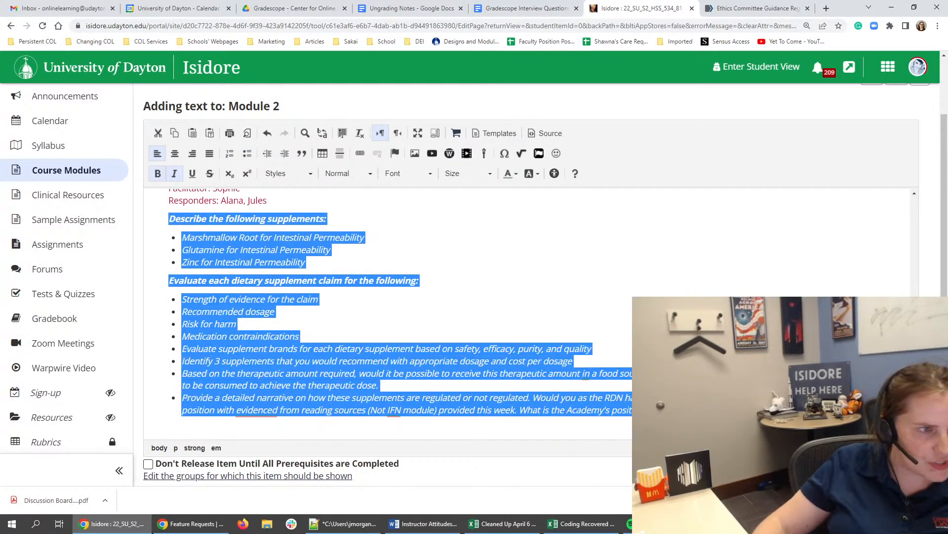
pyautogui.click(175, 173)
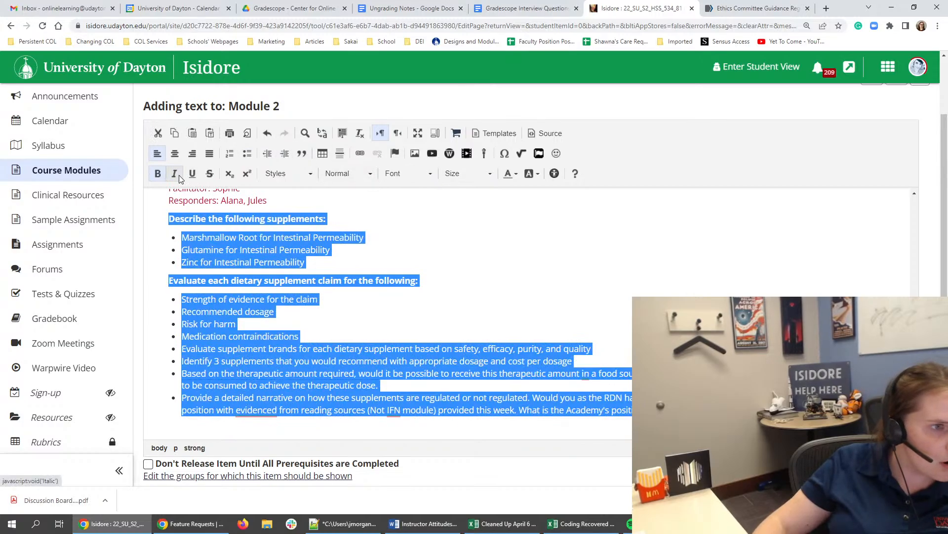
pyautogui.click(464, 263)
pyautogui.scroll(2, 297, 336)
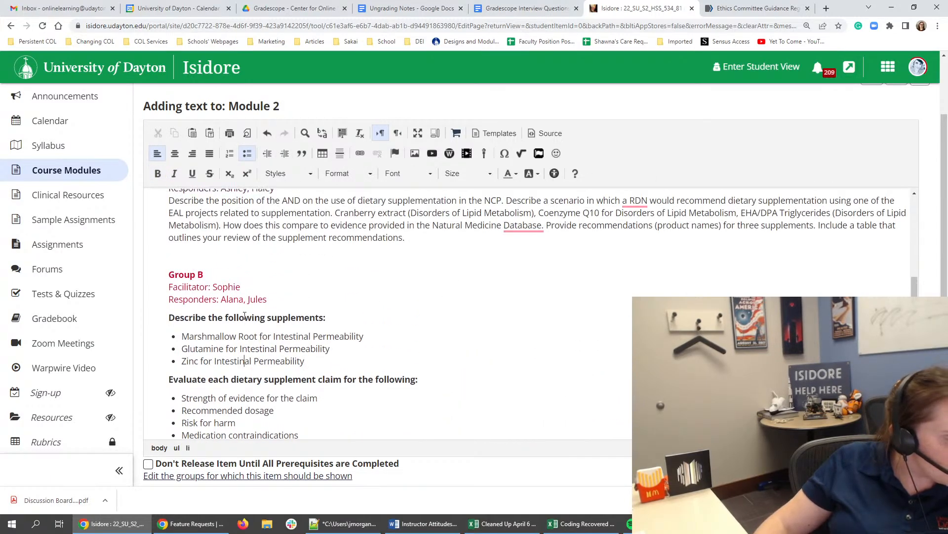
pyautogui.tripleClick(267, 318)
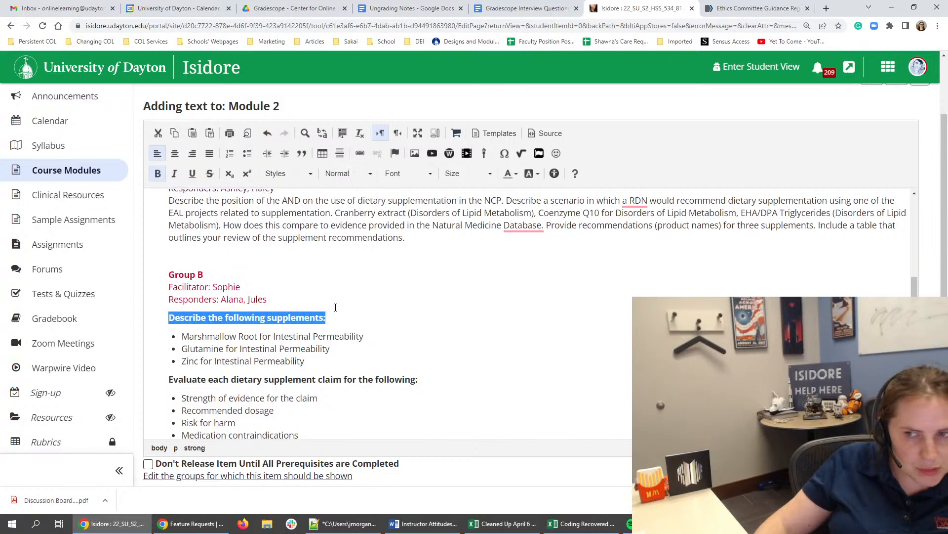
pyautogui.click(238, 362)
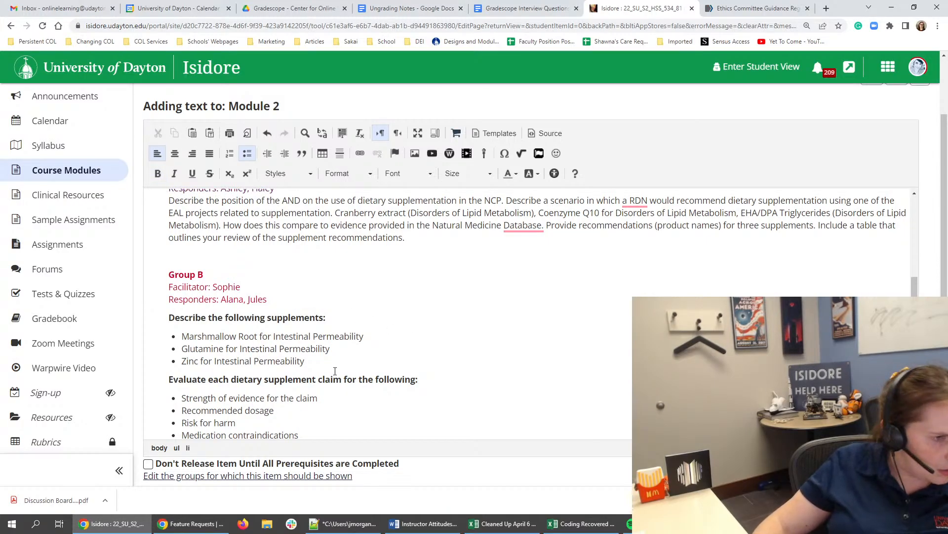
# - Correct "evidenced" to "evidence" in the final Group B bullet about how the supplements are regulated
pyautogui.scroll(-2, 335, 370)
pyautogui.scroll(1, 338, 351)
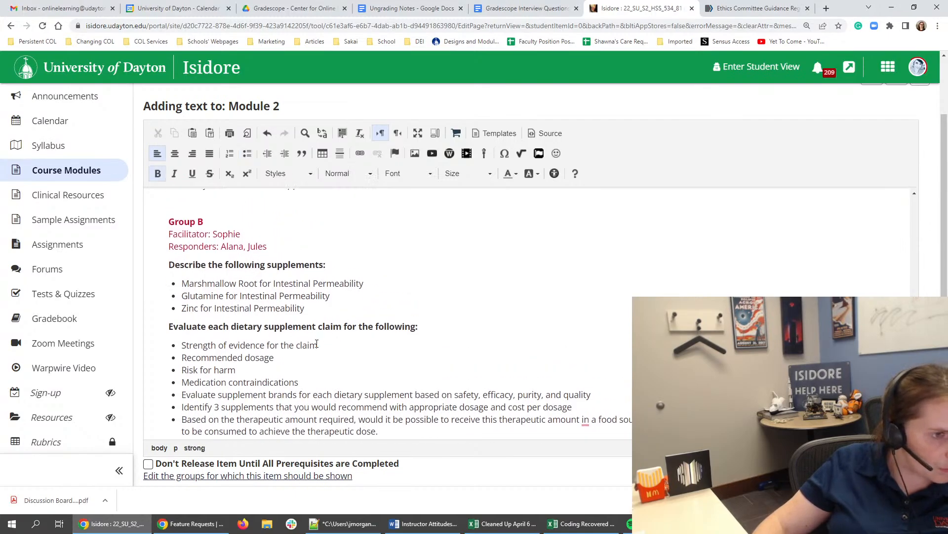
pyautogui.scroll(-1, 319, 336)
pyautogui.click(258, 414)
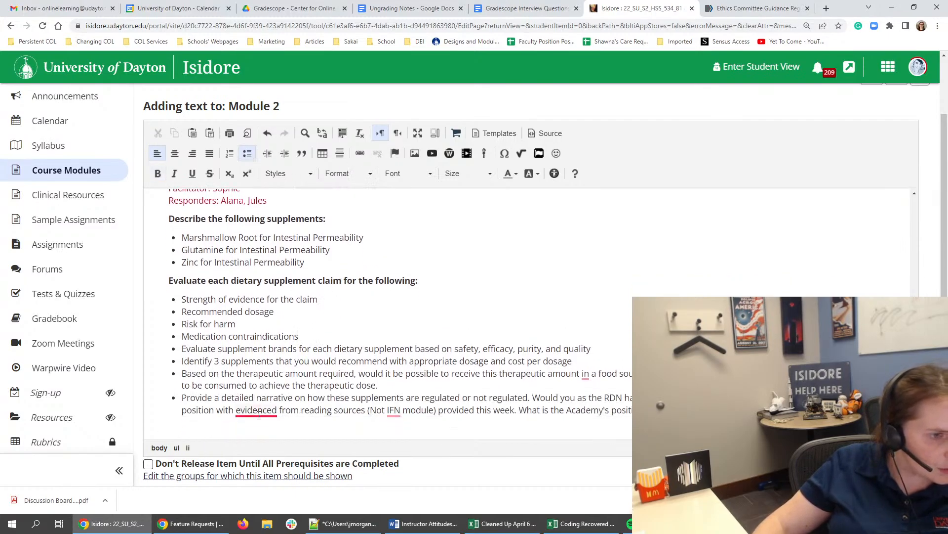
pyautogui.click(183, 410)
pyautogui.click(279, 410)
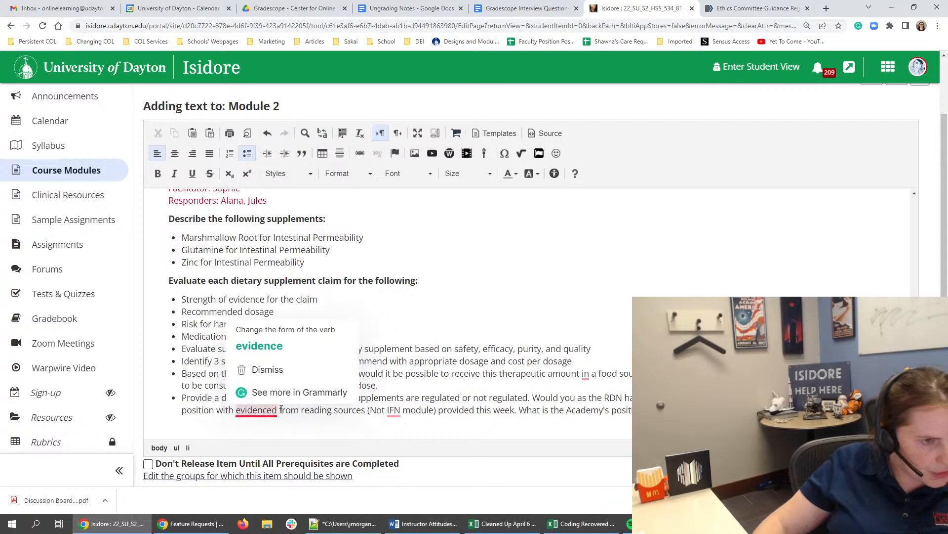
pyautogui.press('BackSpace')
pyautogui.press('BackSpace')
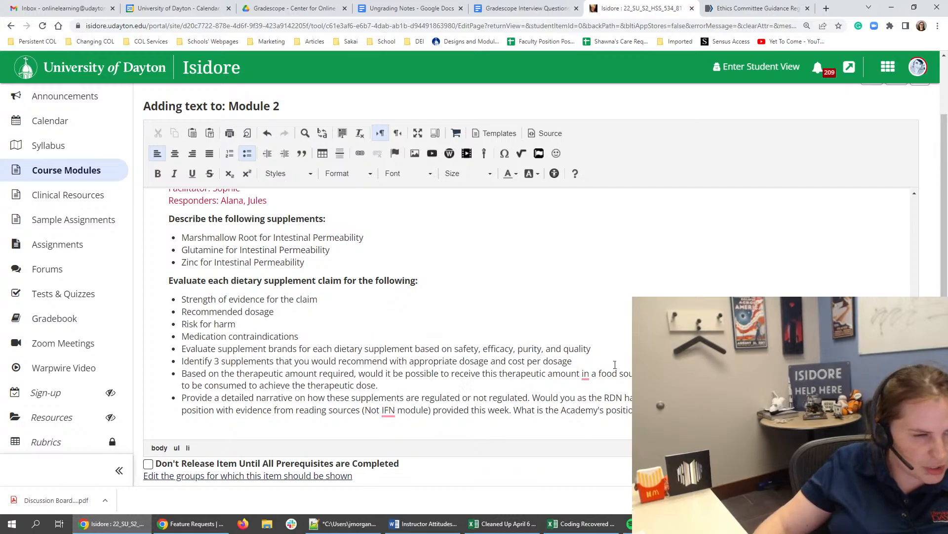
# - Add an extra blank line between the Group A prompt and the Group B heading
pyautogui.scroll(2, 402, 332)
pyautogui.click(195, 289)
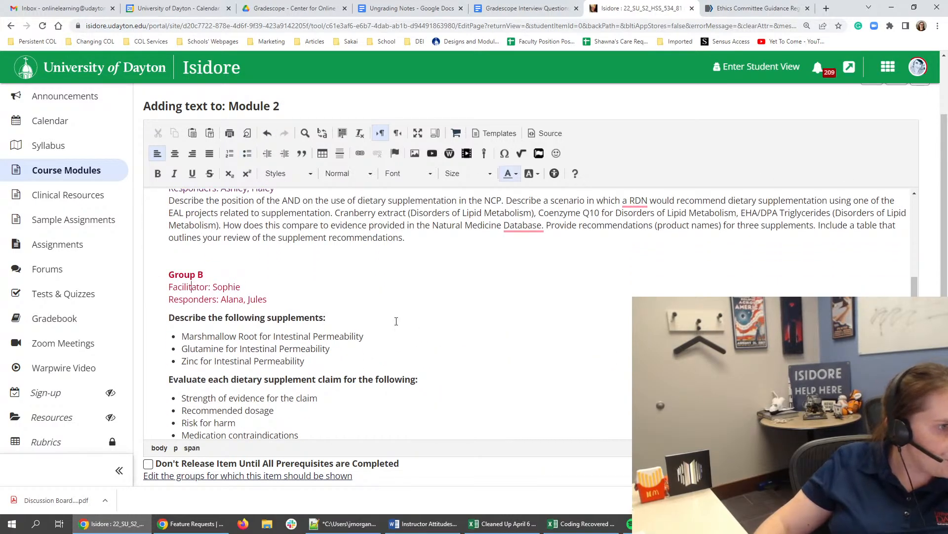
pyautogui.scroll(1, 401, 315)
pyautogui.click(265, 299)
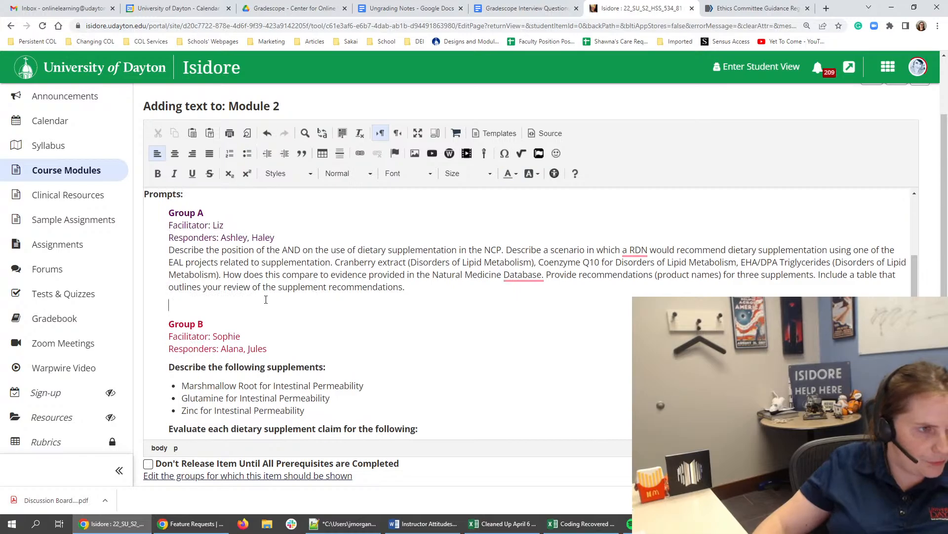
pyautogui.press('Return')
pyautogui.scroll(-3, 264, 306)
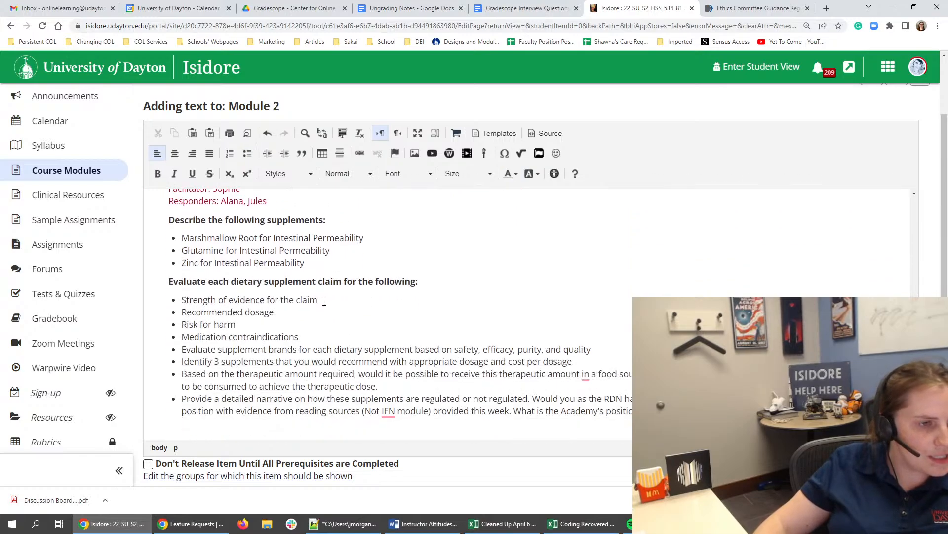
pyautogui.scroll(2, 264, 306)
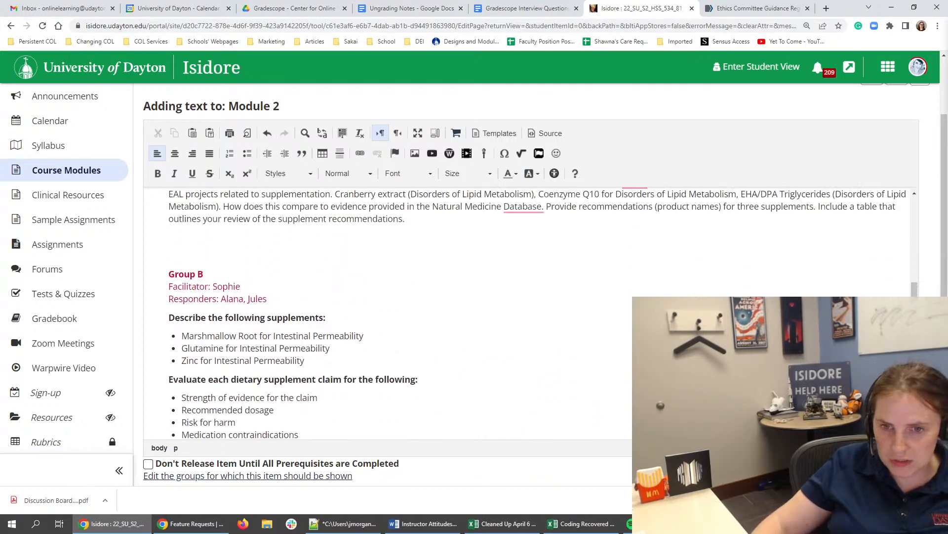
pyautogui.scroll(-3, 584, 315)
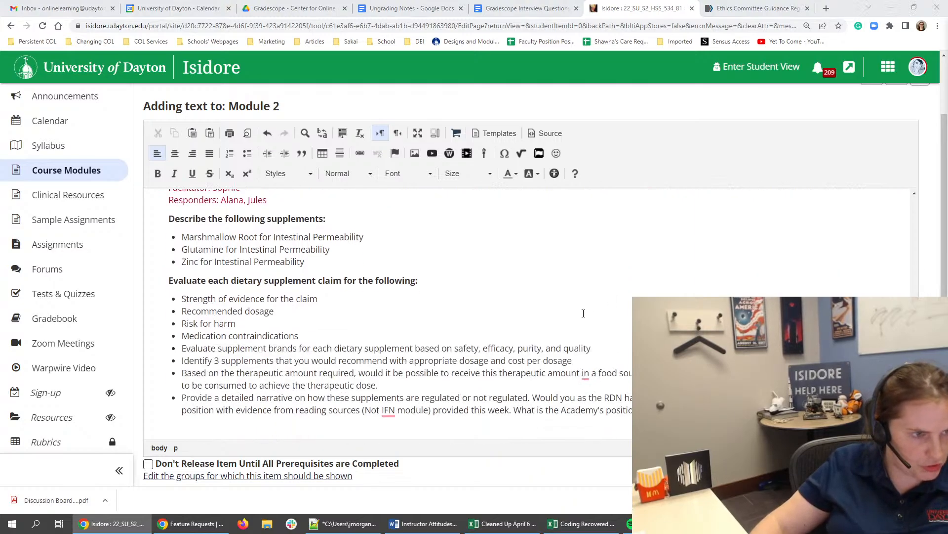
# - Paste the copied paragraph beginning "Click on the link below to access the forum topics" on its own unindented line below the Group B prompts
pyautogui.click(731, 361)
pyautogui.press('Return')
pyautogui.press('Return')
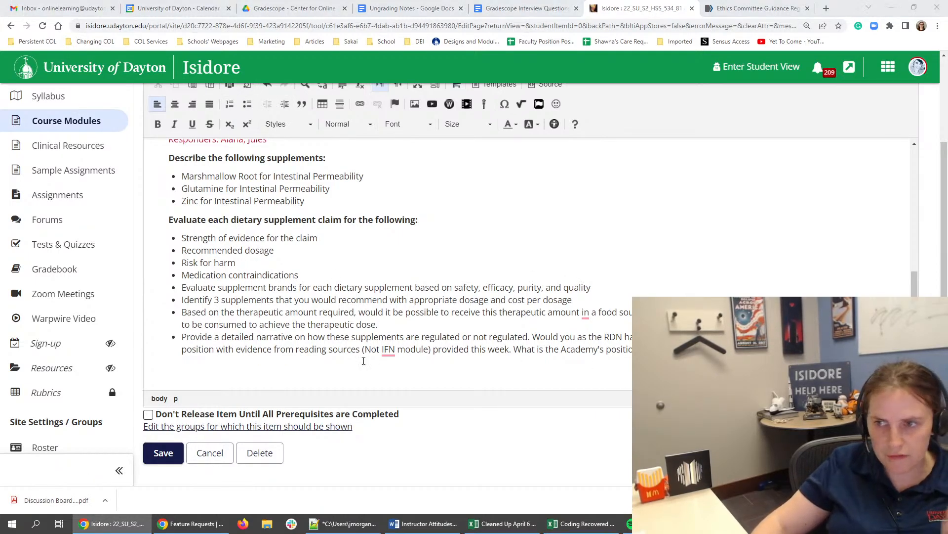
pyautogui.click(176, 383)
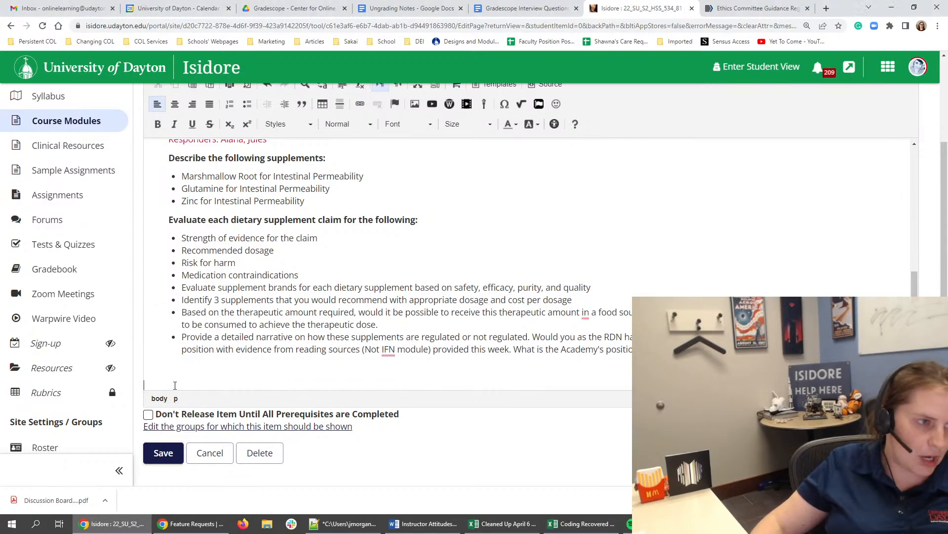
pyautogui.hotkey('ctrl', 'v')
pyautogui.click(175, 386)
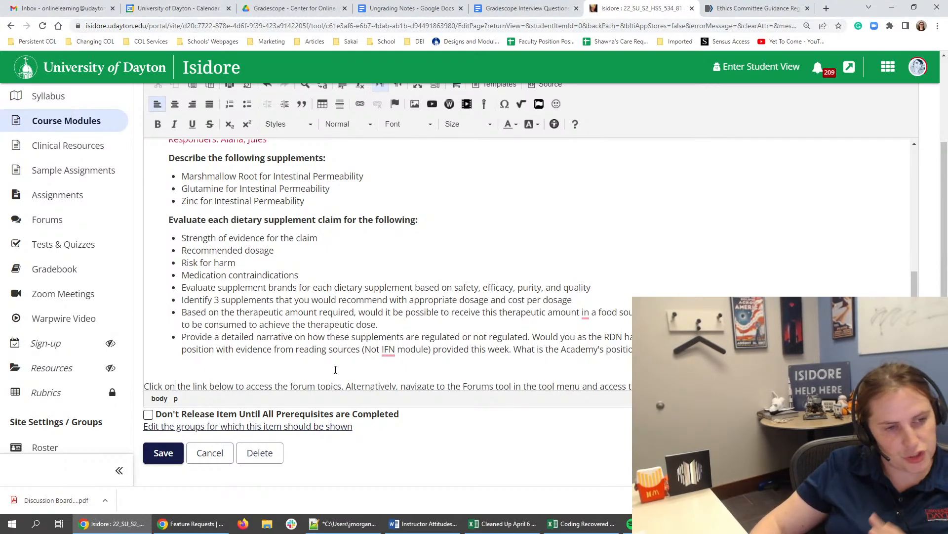
pyautogui.scroll(-1, 494, 361)
pyautogui.click(441, 351)
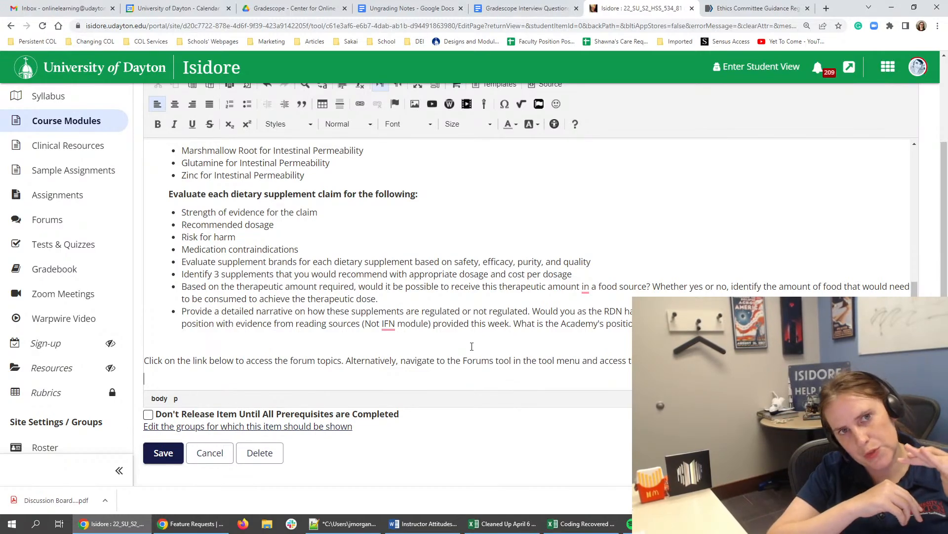
# - Select the entire HTML source of the Module 2 discussion text, and return to the formatted view
pyautogui.scroll(1, 472, 346)
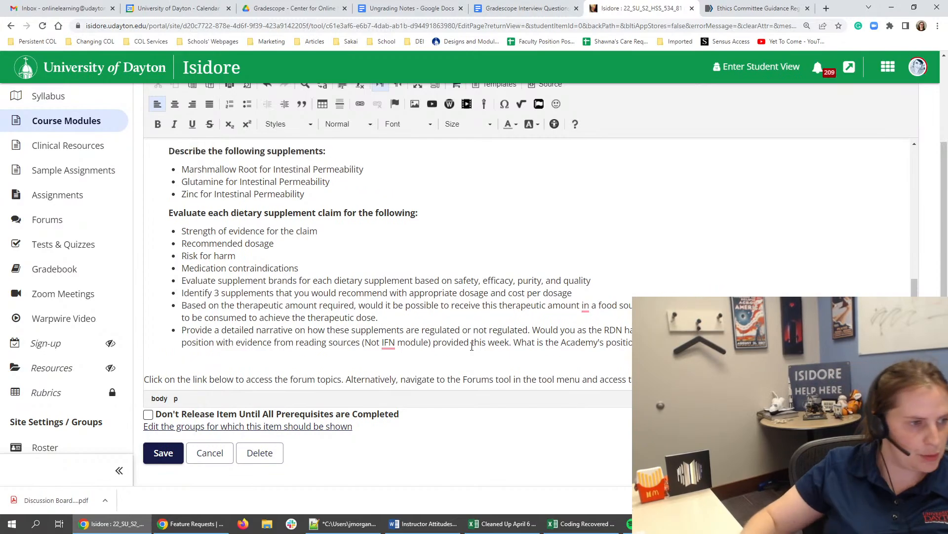
pyautogui.scroll(6, 471, 262)
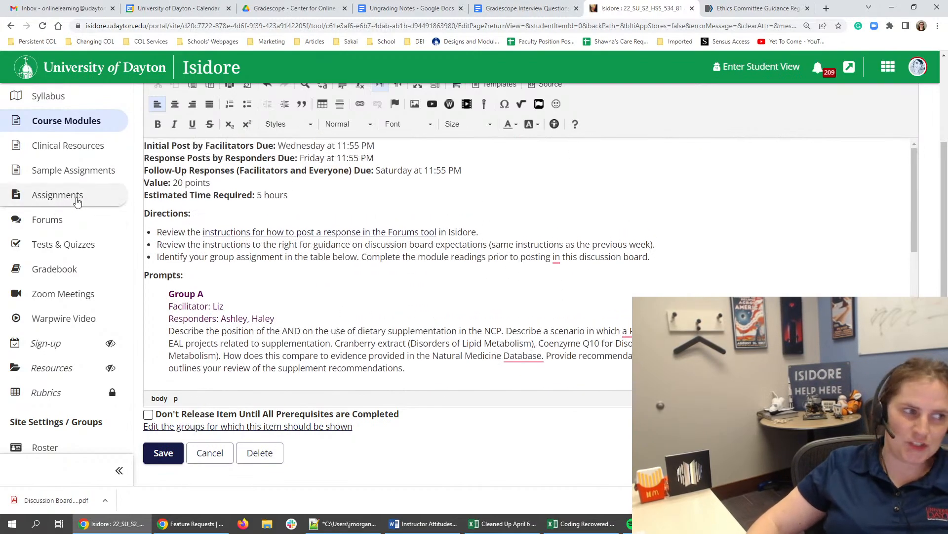
pyautogui.scroll(3, 557, 227)
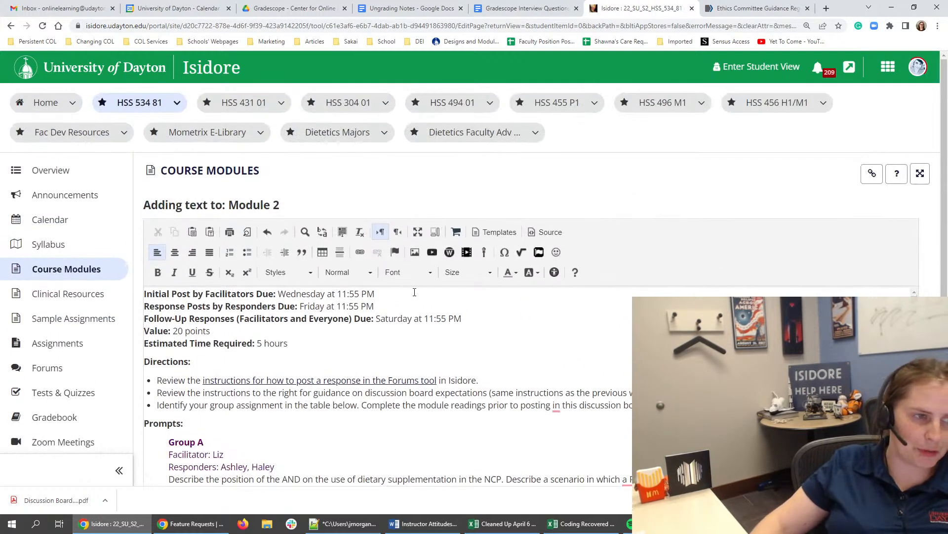
pyautogui.click(546, 232)
pyautogui.hotkey('ctrl', 'a')
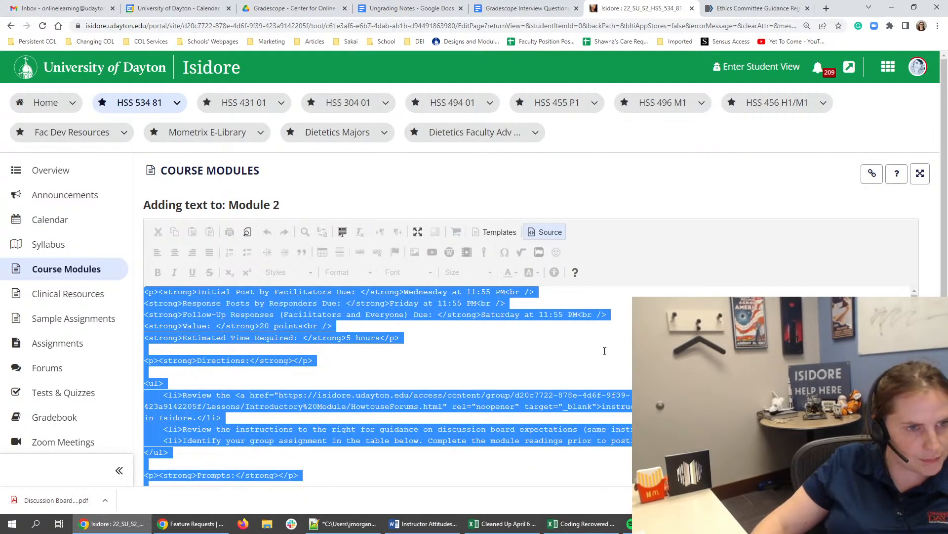
pyautogui.click(546, 232)
# - Save the Module 2 discussion text and review the Group A and Group B prompts on the module page
pyautogui.scroll(-6, 173, 307)
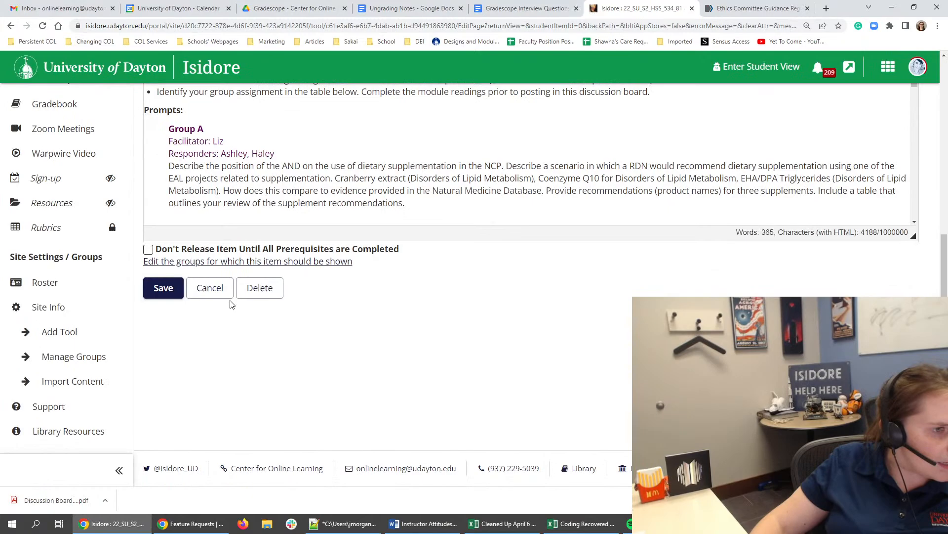
pyautogui.click(167, 299)
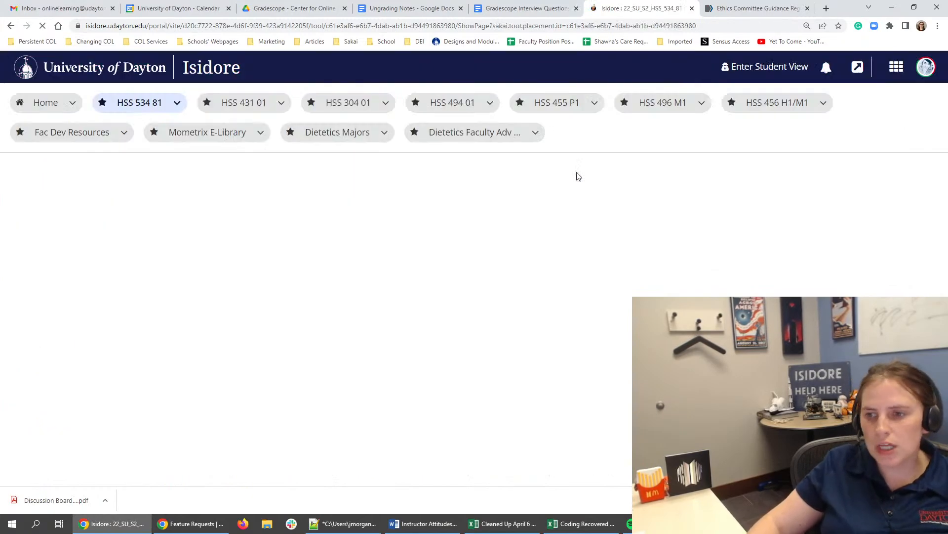
pyautogui.scroll(-6, 579, 177)
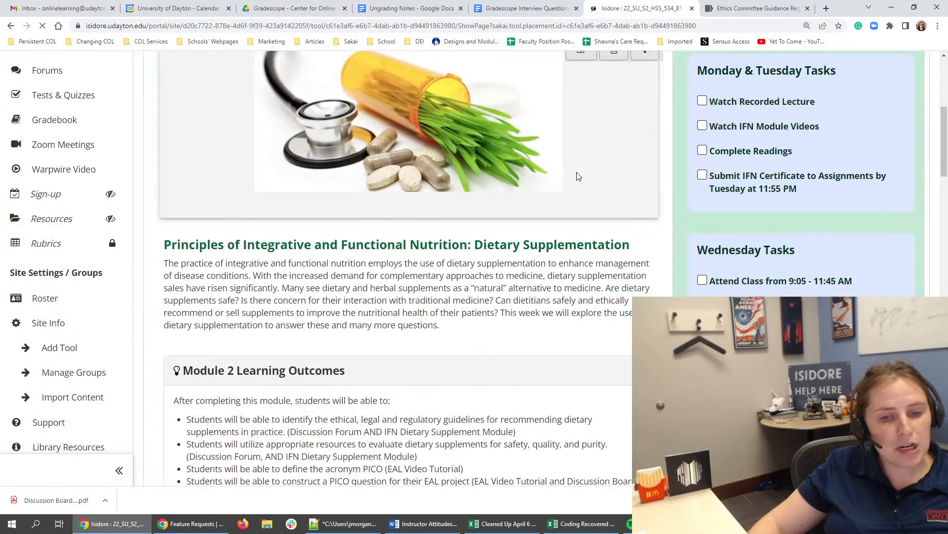
pyautogui.scroll(-10, 578, 177)
pyautogui.scroll(-8, 376, 302)
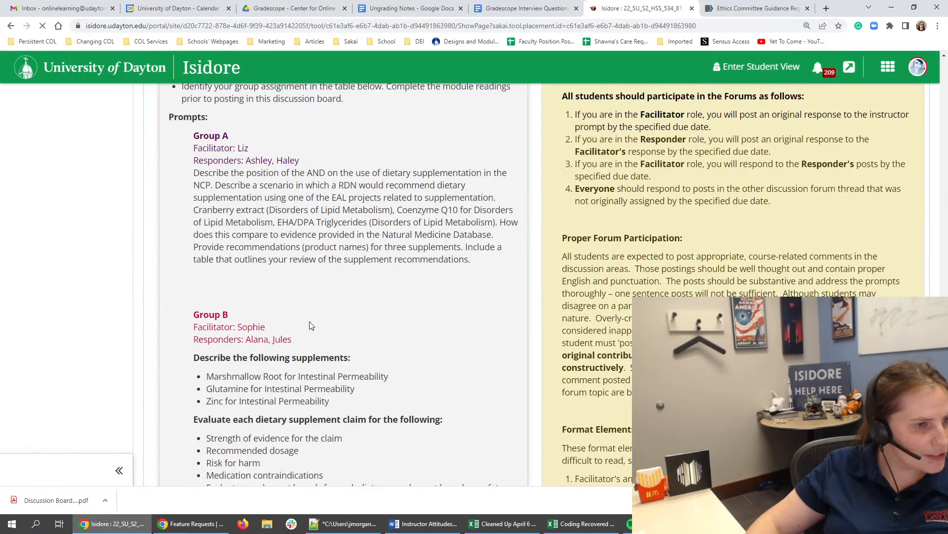
pyautogui.scroll(-7, 245, 233)
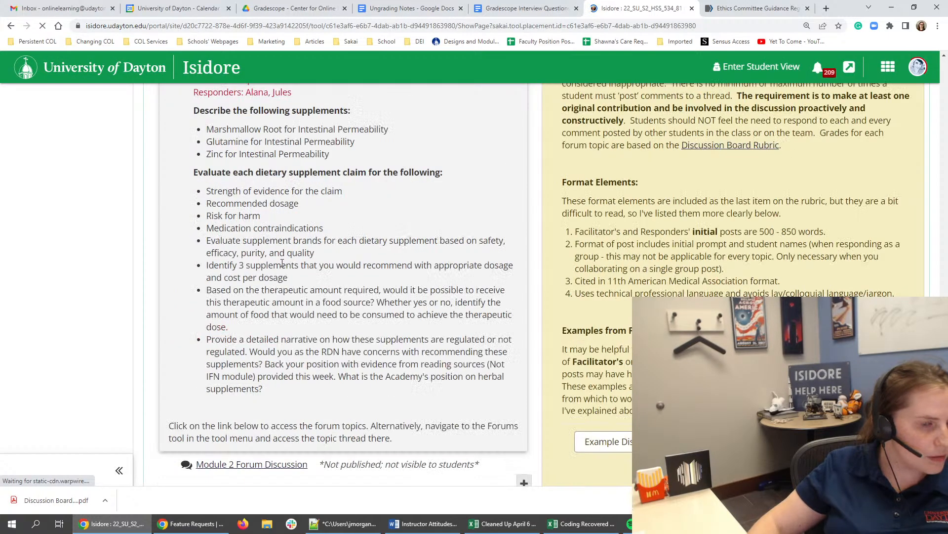
pyautogui.scroll(4, 457, 296)
pyautogui.scroll(-10, 456, 296)
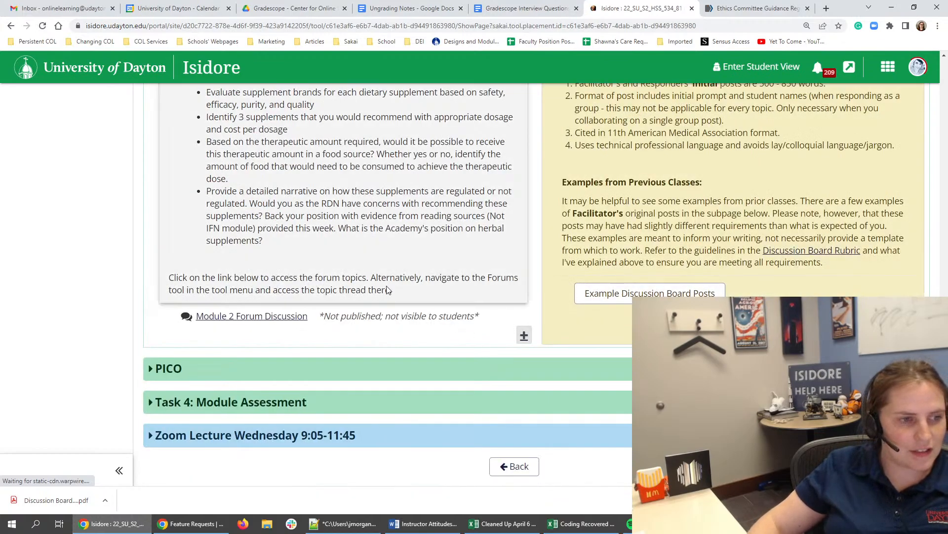
pyautogui.scroll(6, 510, 217)
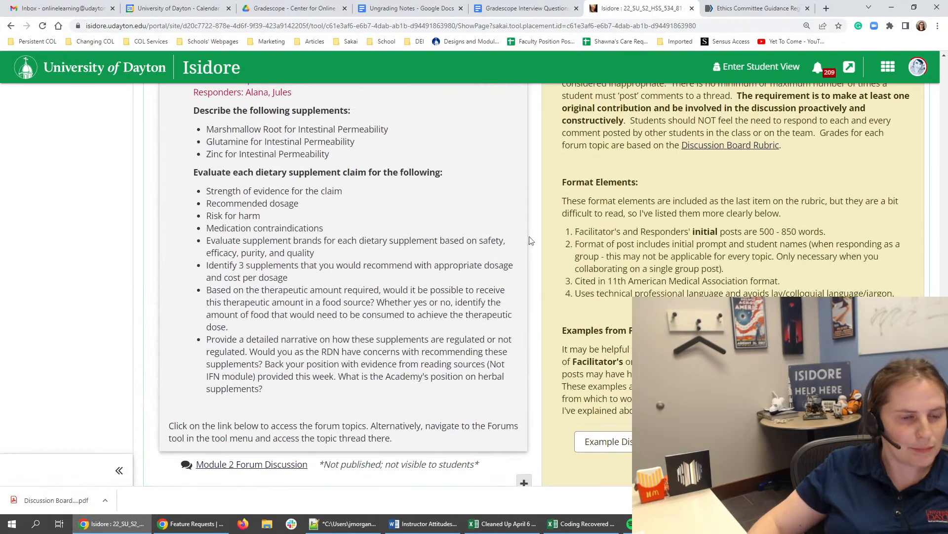
# - Reduce the page zoom and review the Module 2 discussion prompts, directions, forum link and example posts section
pyautogui.hotkey('ctrl', '-')
pyautogui.hotkey('ctrl', '-')
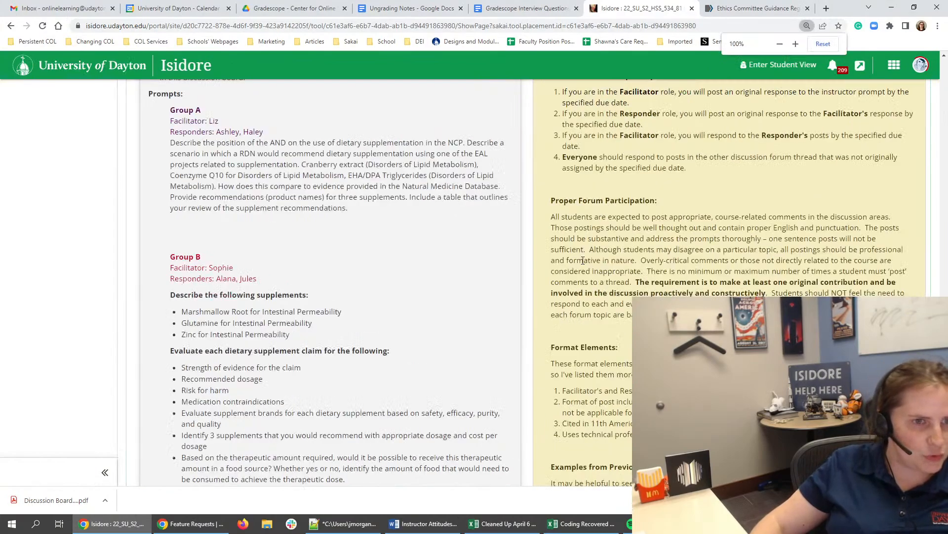
pyautogui.scroll(-4, 473, 295)
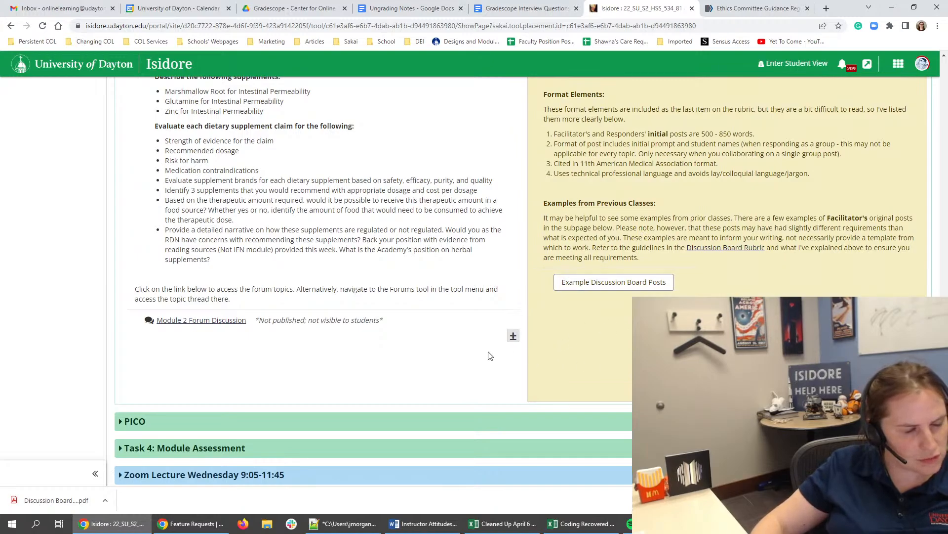
pyautogui.scroll(12, 613, 371)
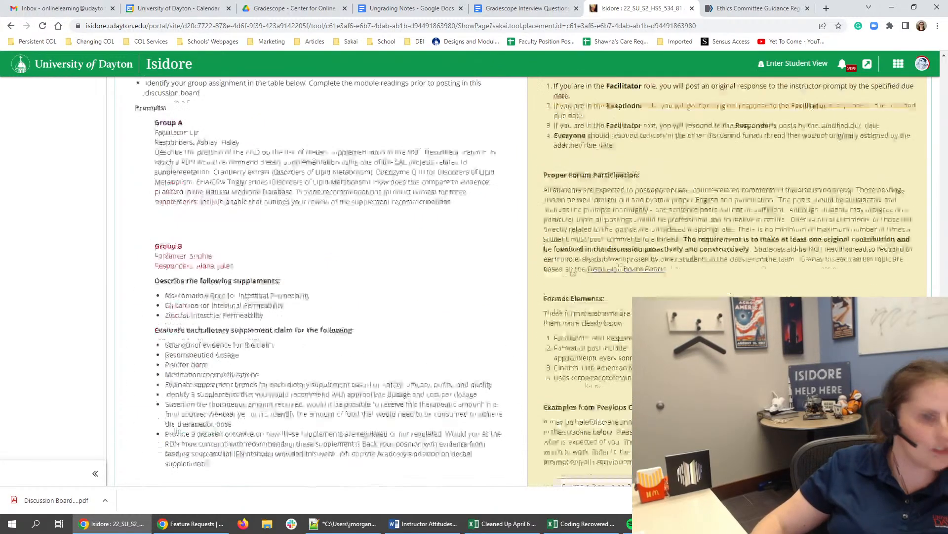
pyautogui.scroll(-10, 649, 139)
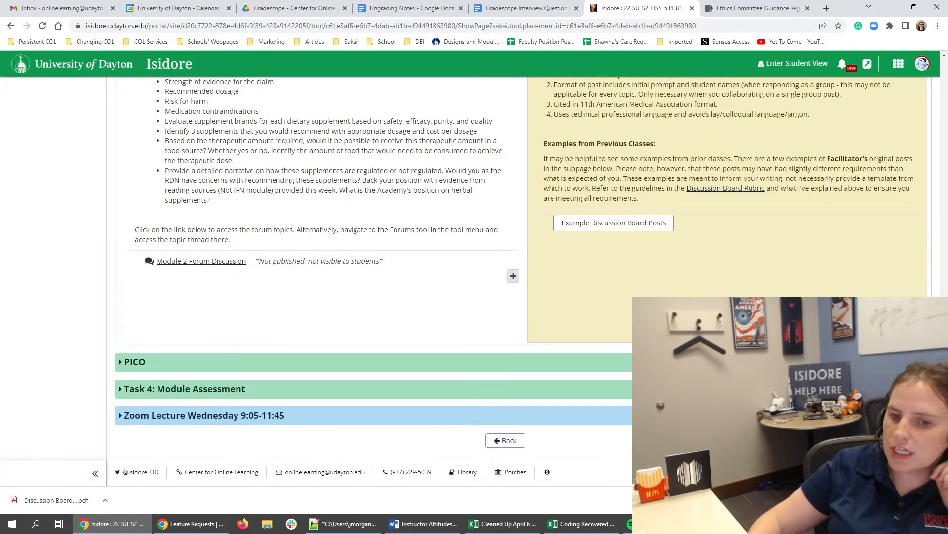
pyautogui.scroll(20, 286, 275)
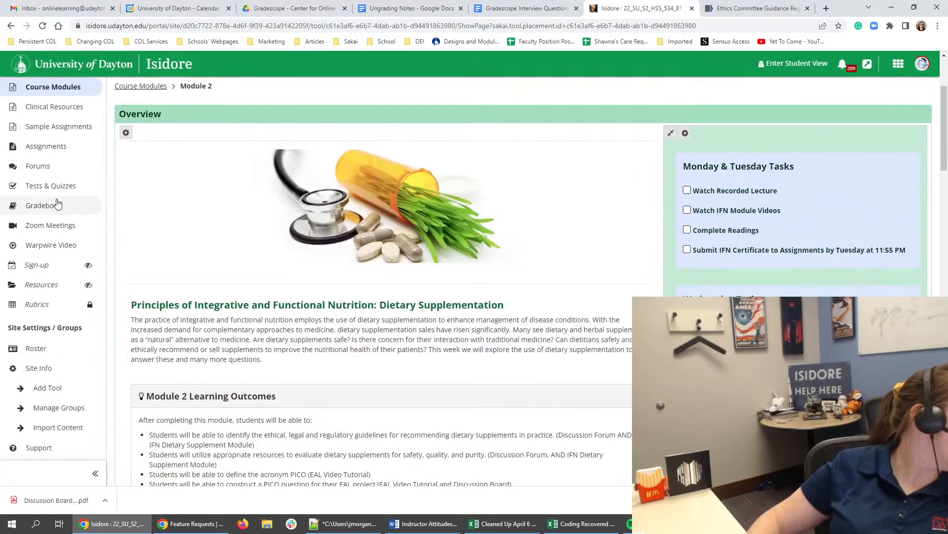
# - Go to the site's Forums and display the open and close dates of the Module 2 Forum Discussion
pyautogui.click(38, 166)
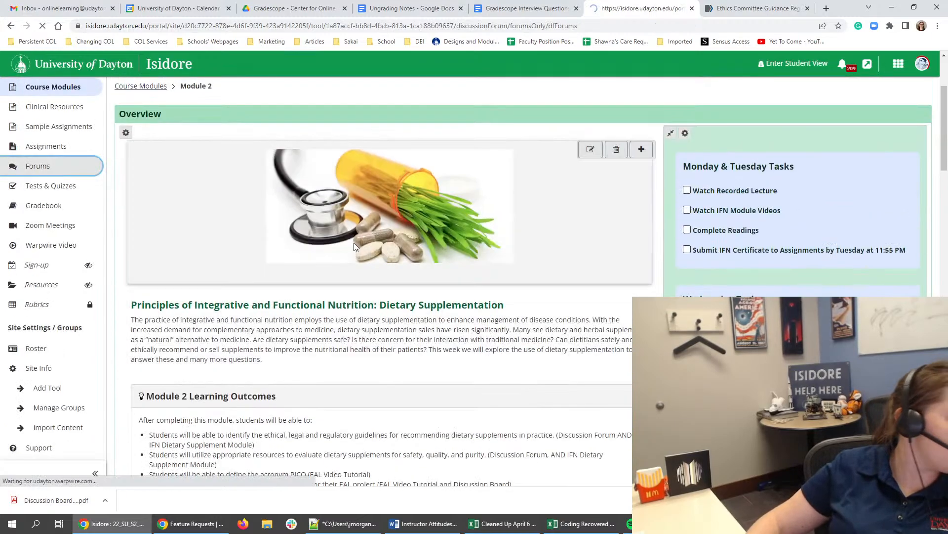
pyautogui.scroll(-5, 426, 251)
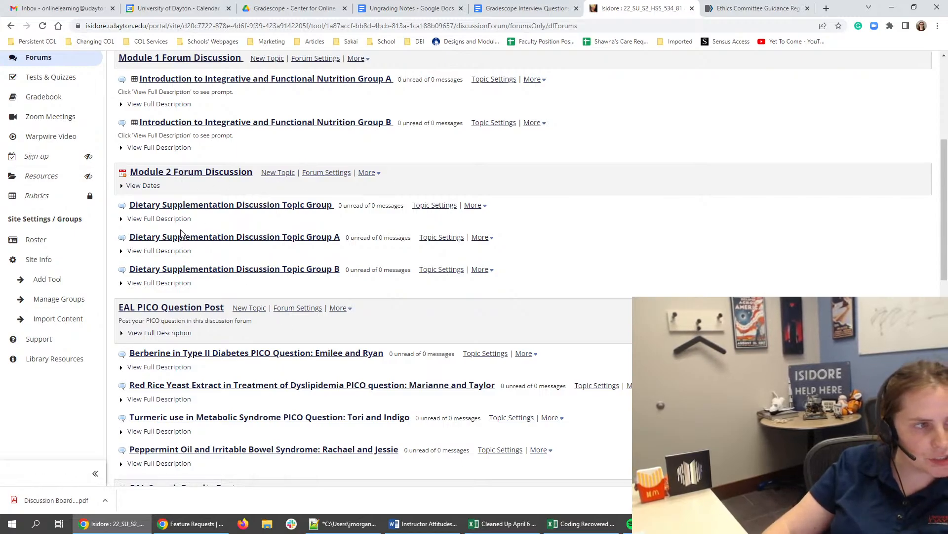
pyautogui.click(158, 187)
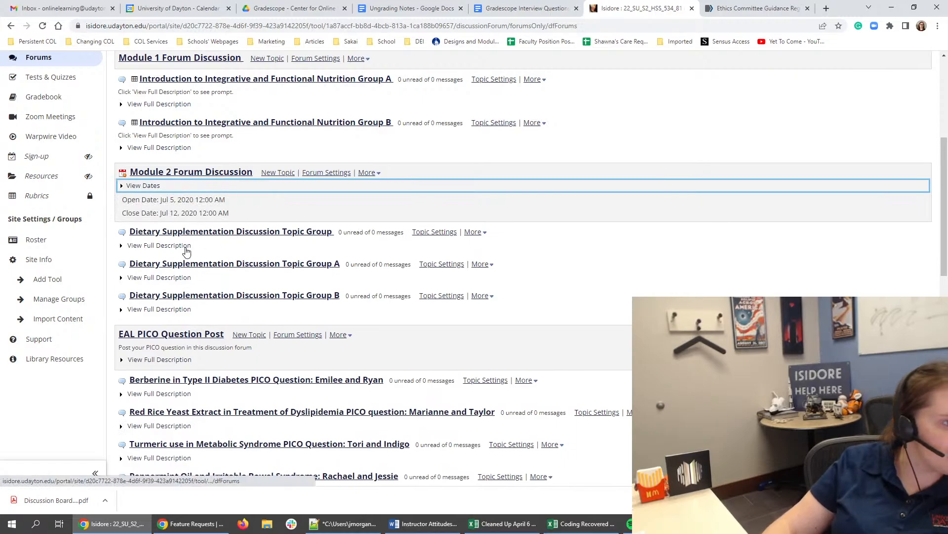
pyautogui.scroll(3, 188, 207)
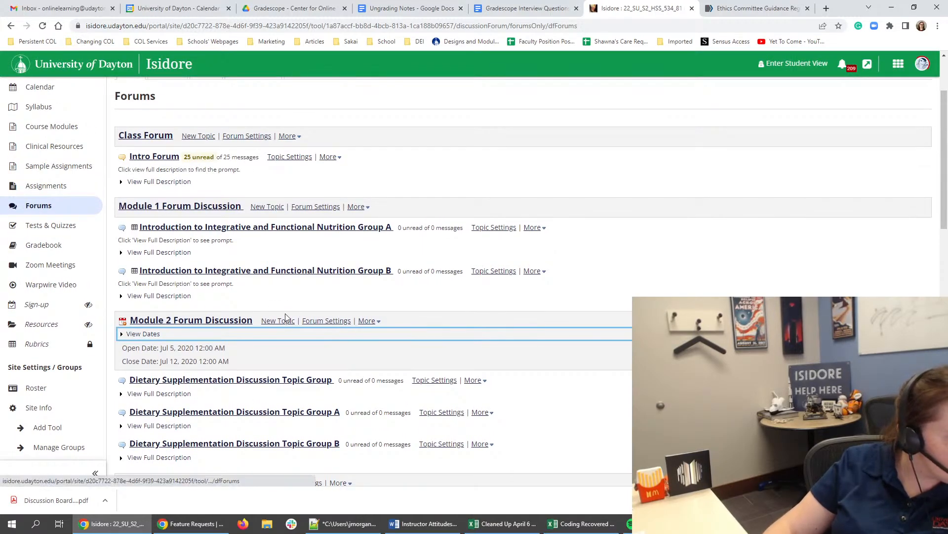
pyautogui.scroll(-1, 125, 411)
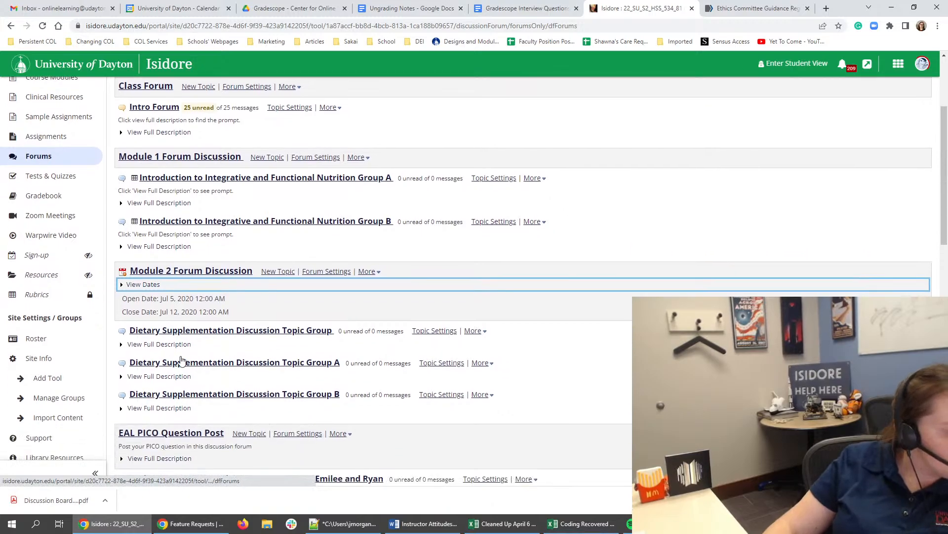
# - Expand the full description of "Dietary Supplementation Discussion Topic Group" and examine its directions and prompt
pyautogui.click(260, 332)
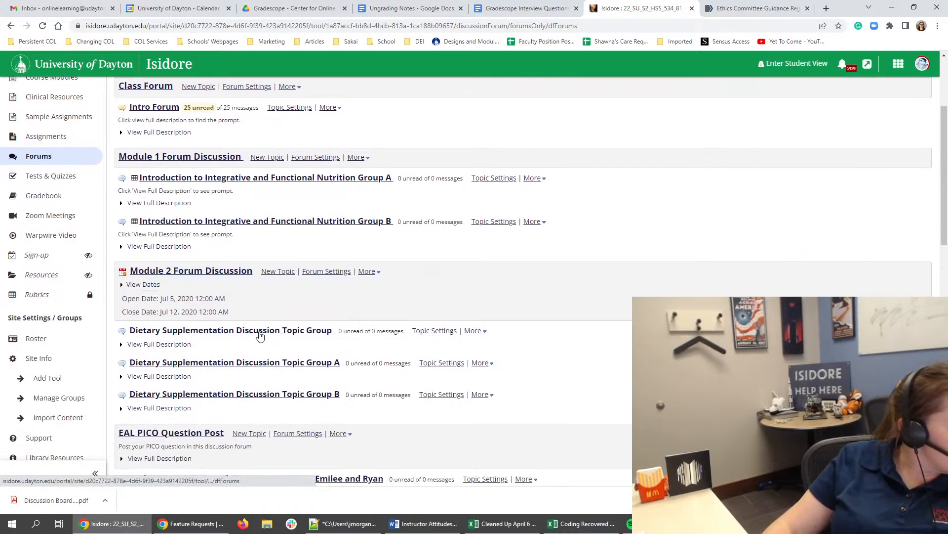
pyautogui.click(189, 346)
pyautogui.scroll(-2, 226, 374)
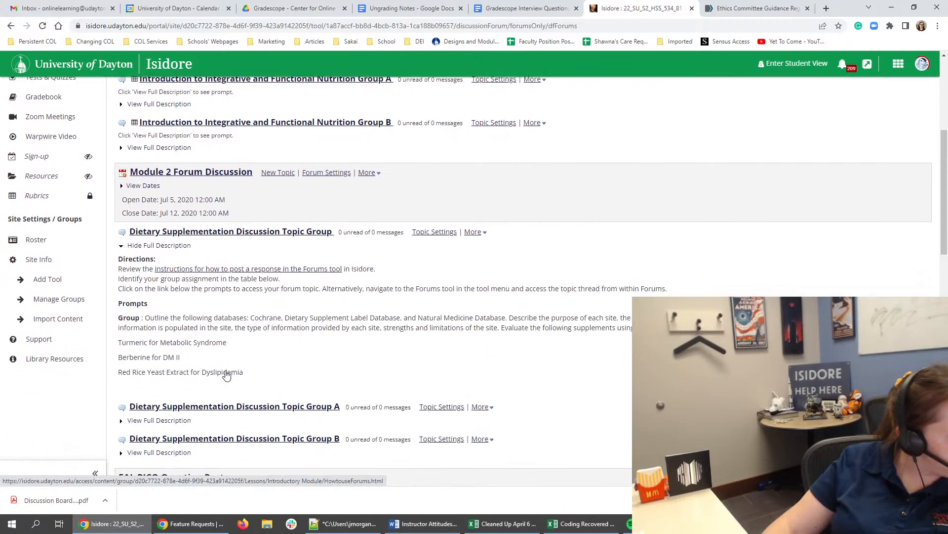
pyautogui.moveTo(208, 312); pyautogui.dragTo(253, 377)
pyautogui.click(258, 383)
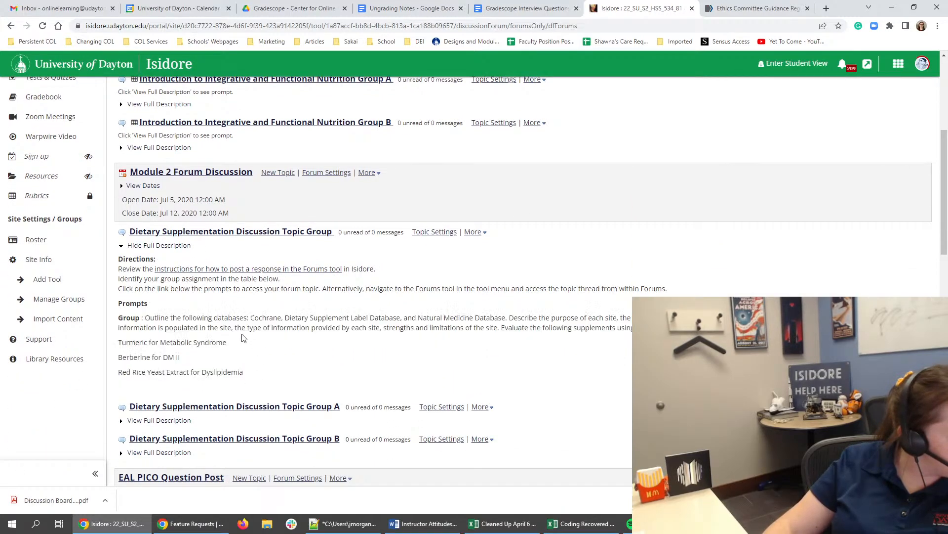
pyautogui.tripleClick(238, 318)
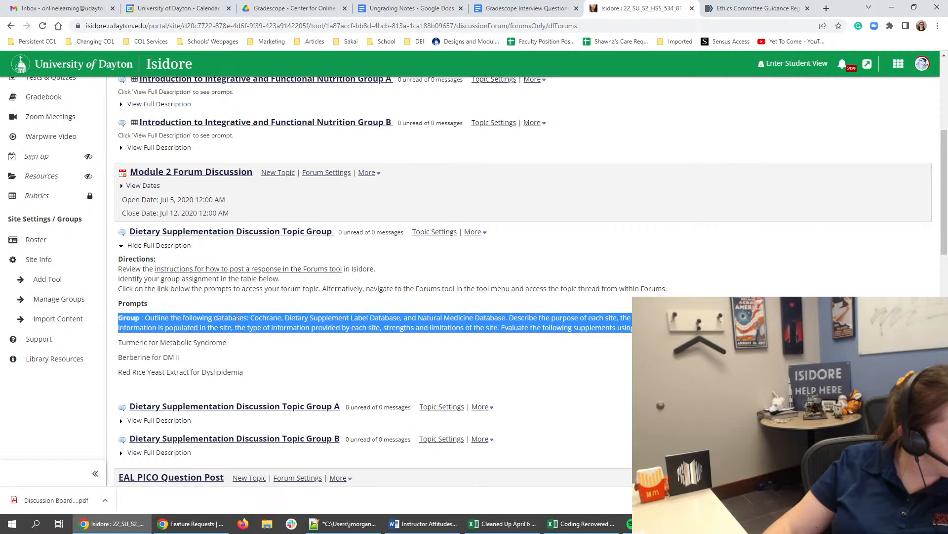
pyautogui.doubleClick(237, 318)
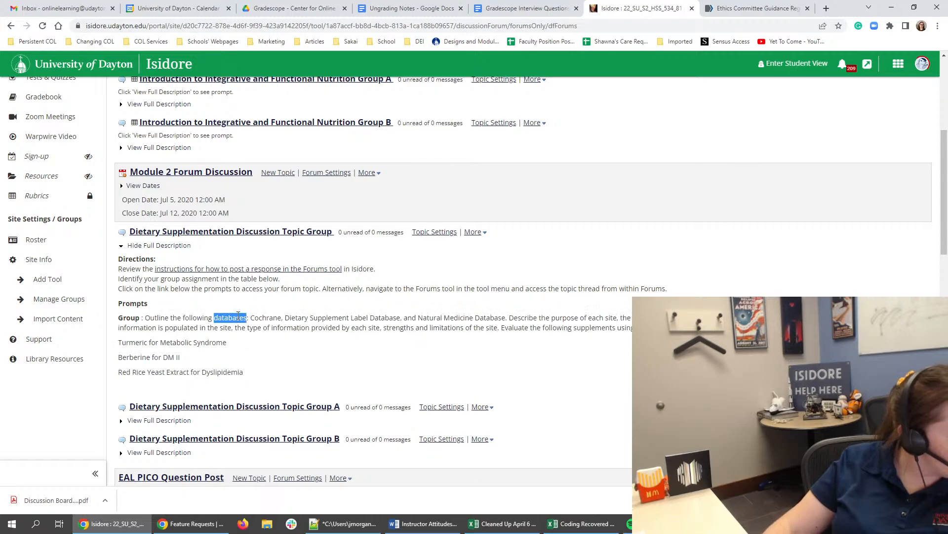
pyautogui.click(208, 385)
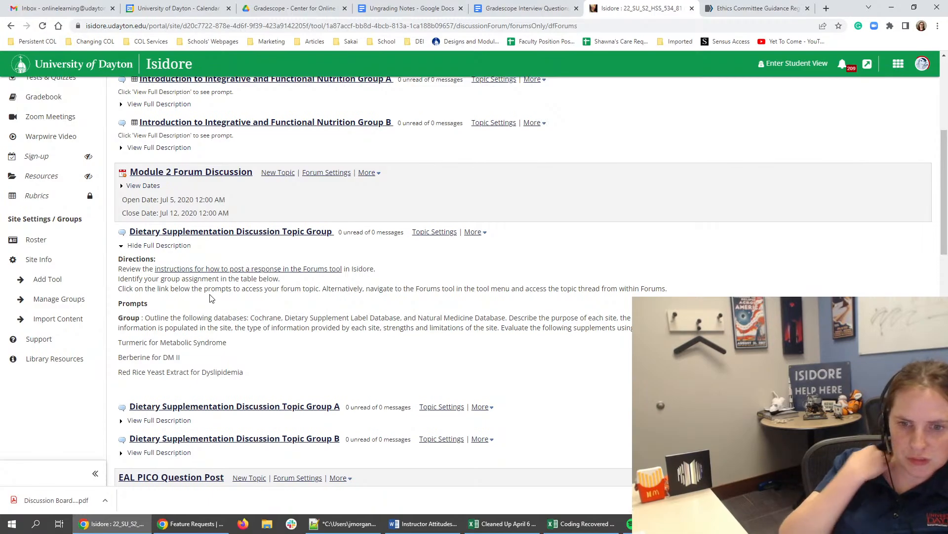
pyautogui.tripleClick(166, 318)
# - Expand the full descriptions of the Dietary Supplementation Group A and Group B topics and compare their prompts with the ungrouped topic
pyautogui.rightClick(177, 424)
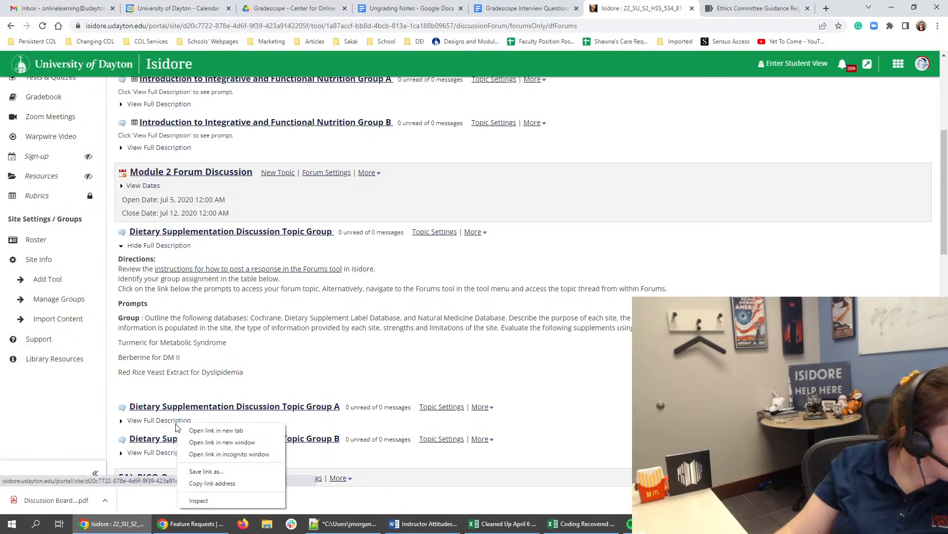
pyautogui.click(168, 423)
pyautogui.scroll(-3, 182, 416)
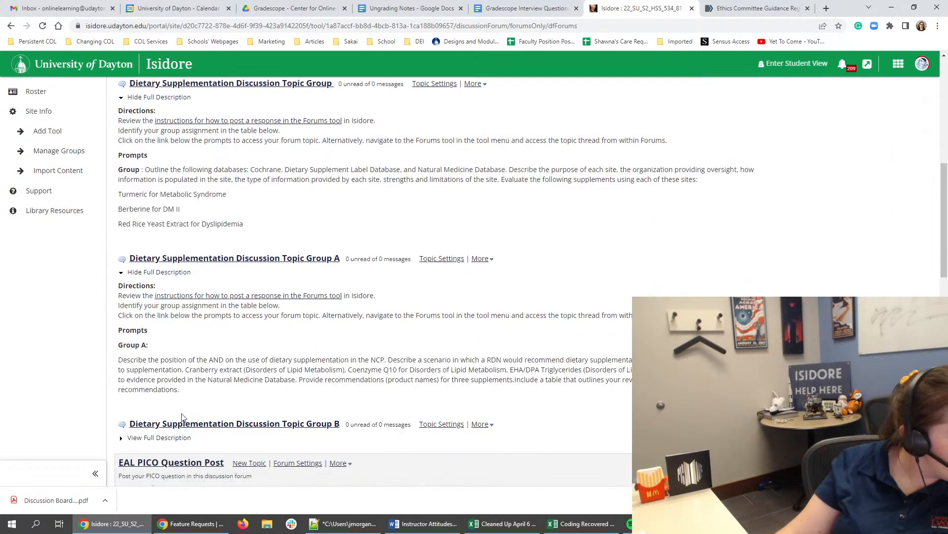
pyautogui.click(197, 439)
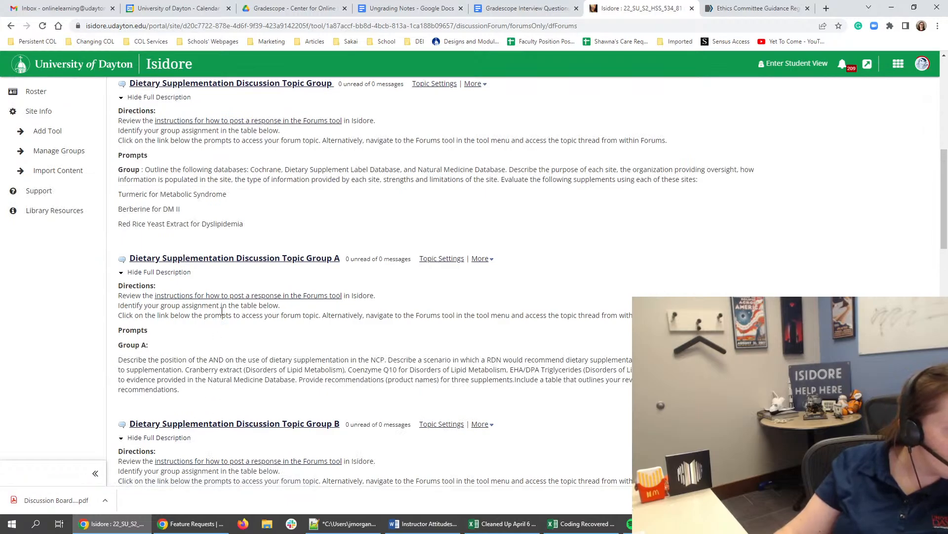
pyautogui.scroll(-1, 201, 302)
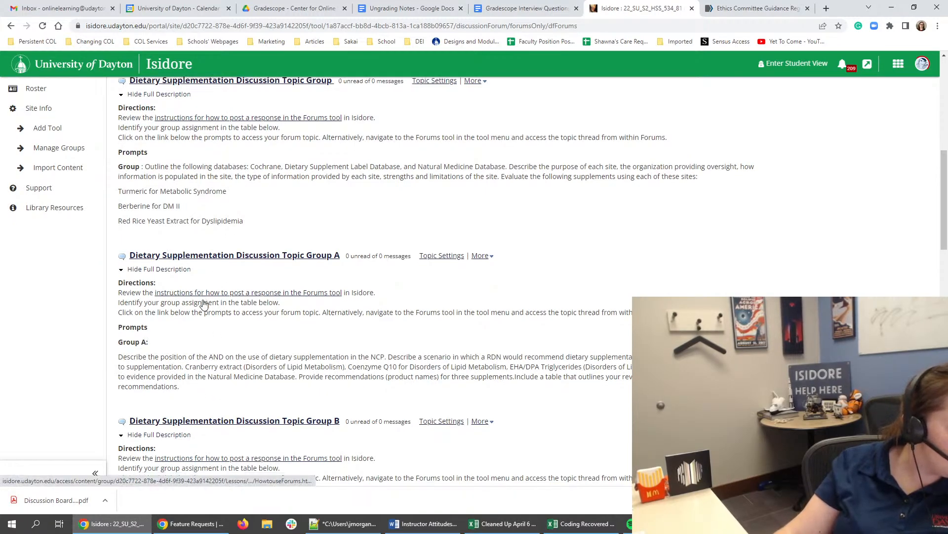
pyautogui.scroll(-3, 188, 340)
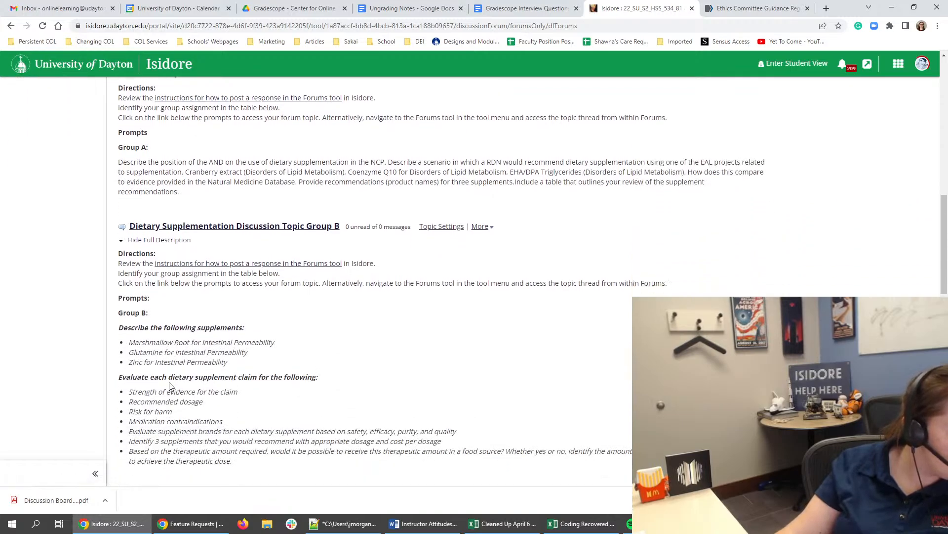
pyautogui.scroll(7, 127, 373)
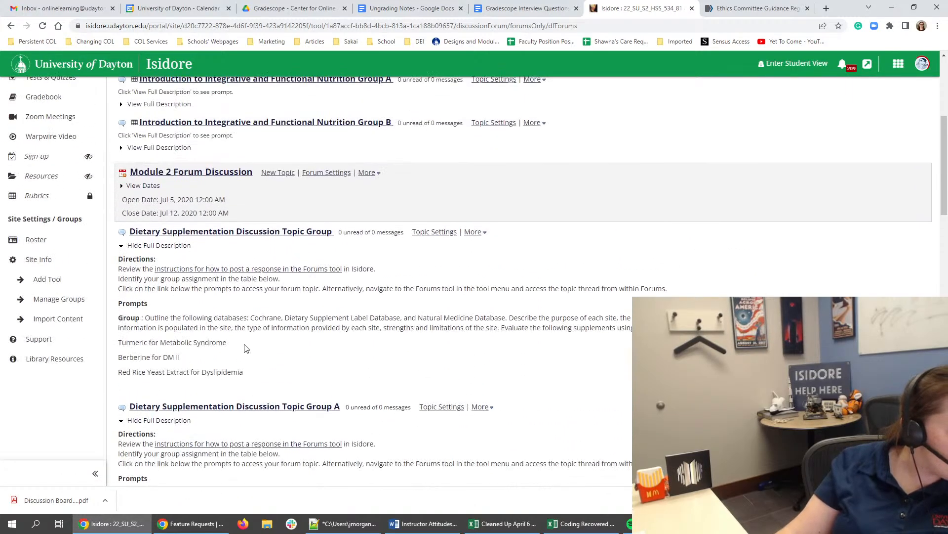
# - Capture a screenshot of the Module 2 Forum Discussion heading together with the full description of the ungrouped Dietary Supplementation topic
pyautogui.moveTo(258, 369); pyautogui.dragTo(121, 279)
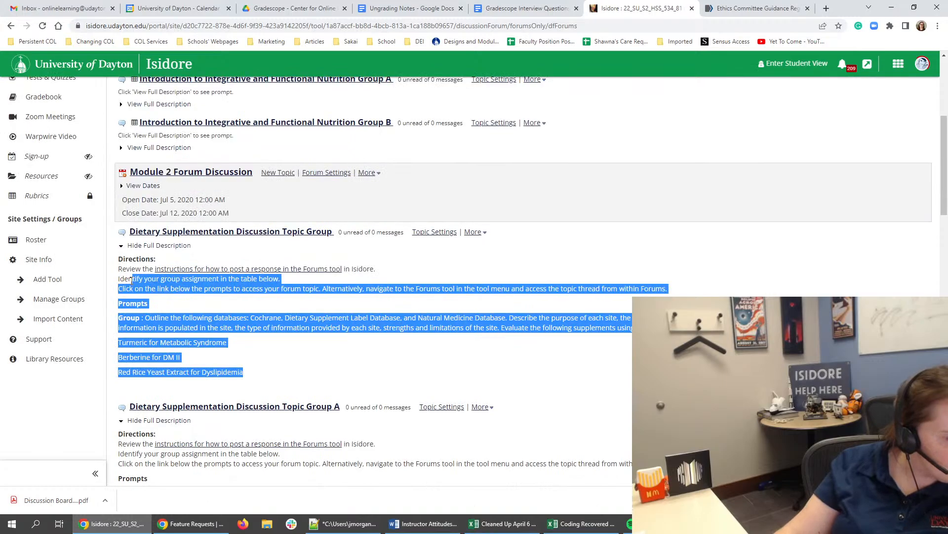
pyautogui.click(150, 302)
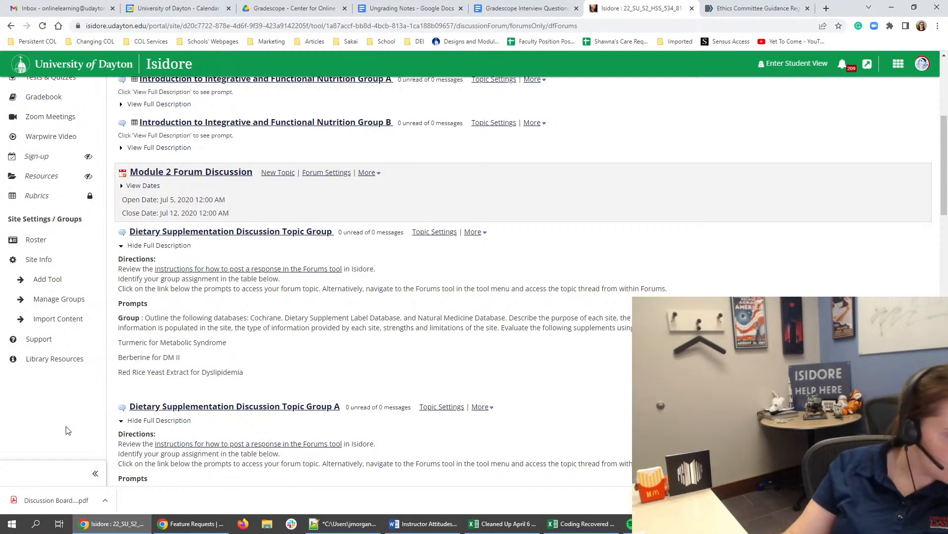
pyautogui.press('Print')
pyautogui.moveTo(113, 144); pyautogui.dragTo(809, 389)
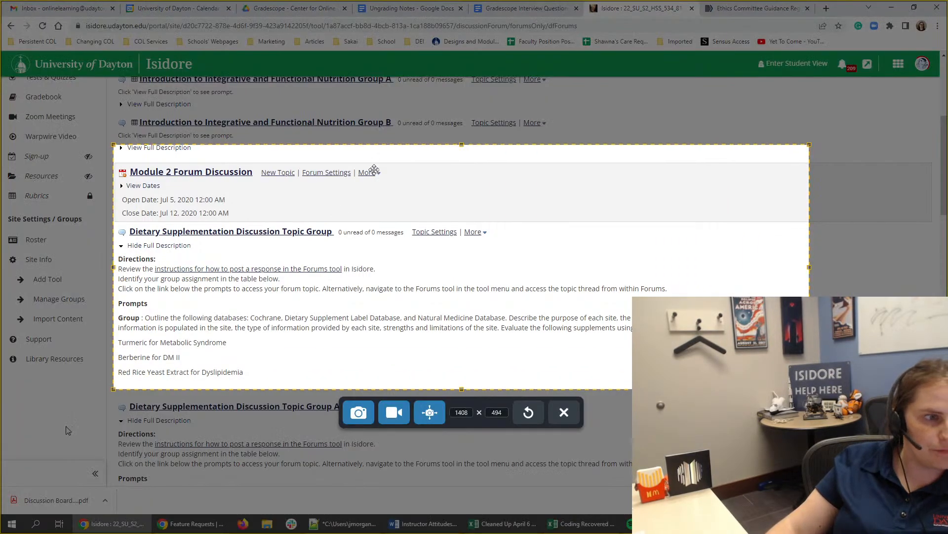
pyautogui.click(359, 413)
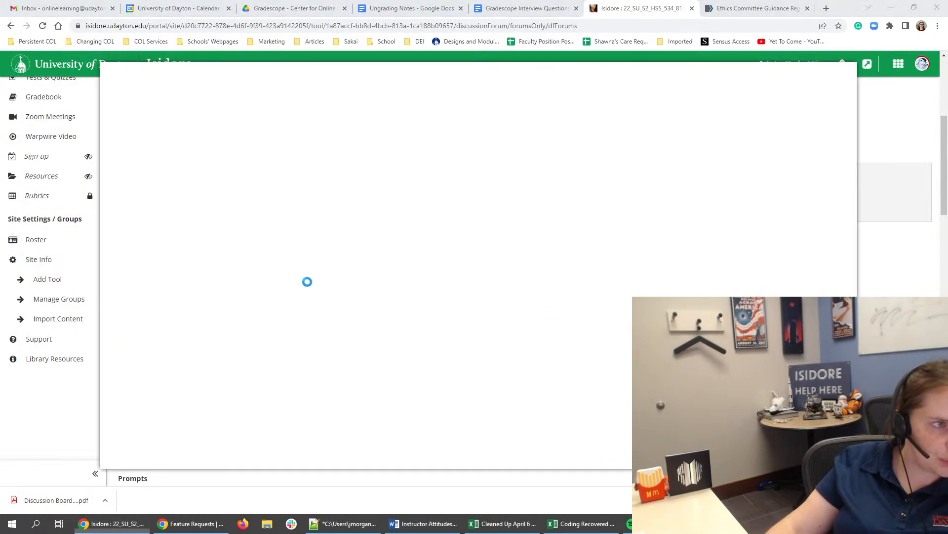
# - Browse older captures in the Snagit Editor library, return to the editor view and minimize it to get back to the forums
pyautogui.moveTo(356, 72); pyautogui.dragTo(406, 66)
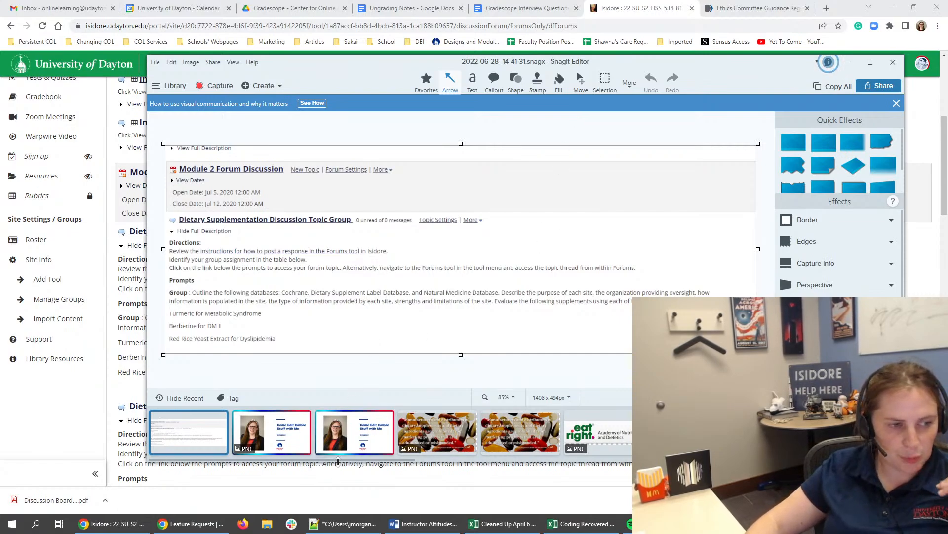
pyautogui.moveTo(340, 459); pyautogui.dragTo(830, 465)
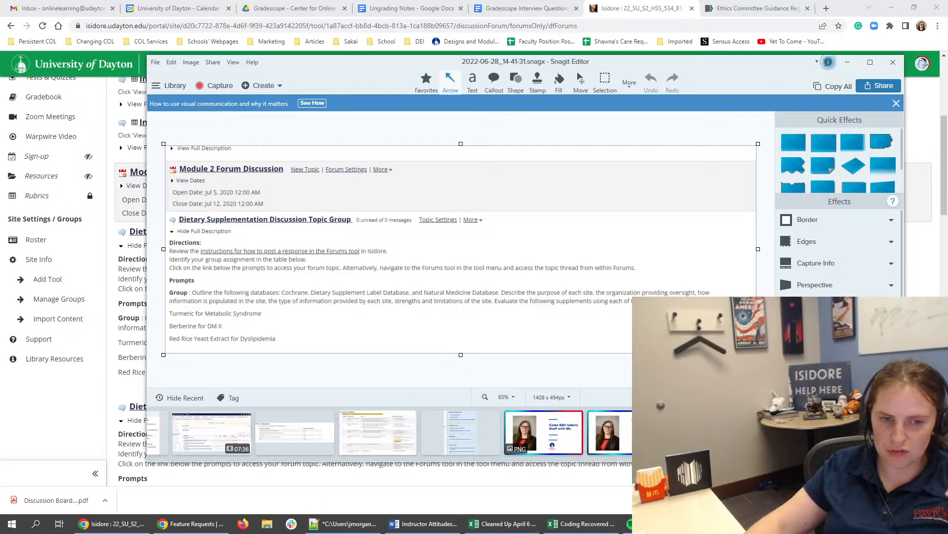
pyautogui.click(861, 432)
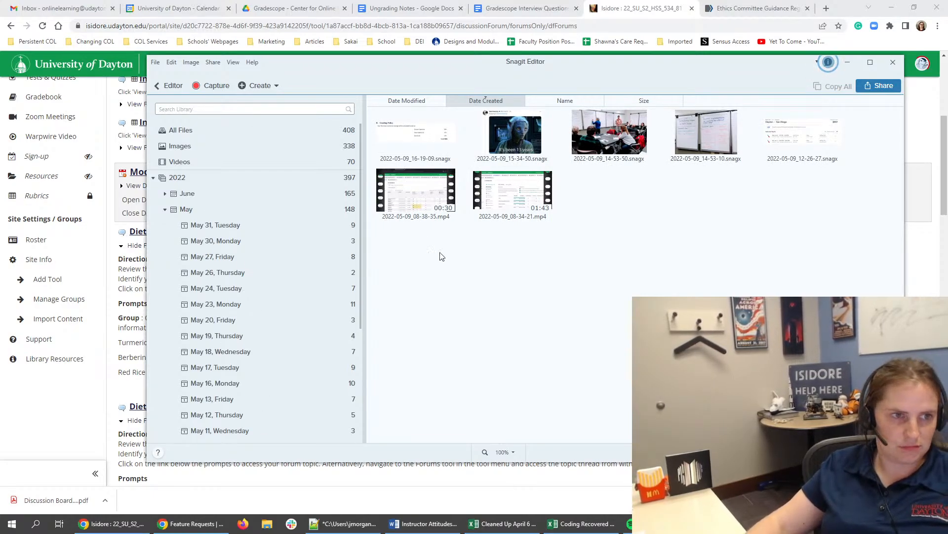
pyautogui.click(528, 147)
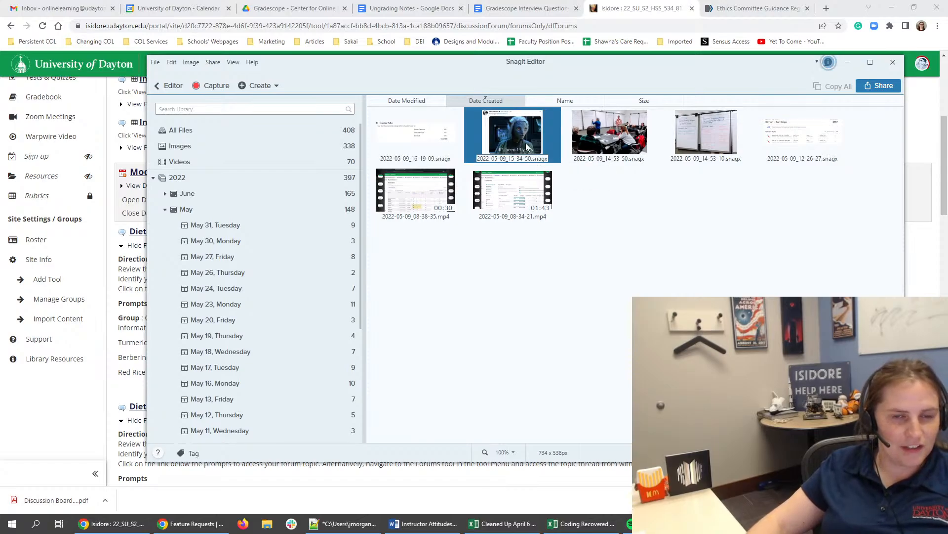
pyautogui.click(174, 86)
pyautogui.click(848, 62)
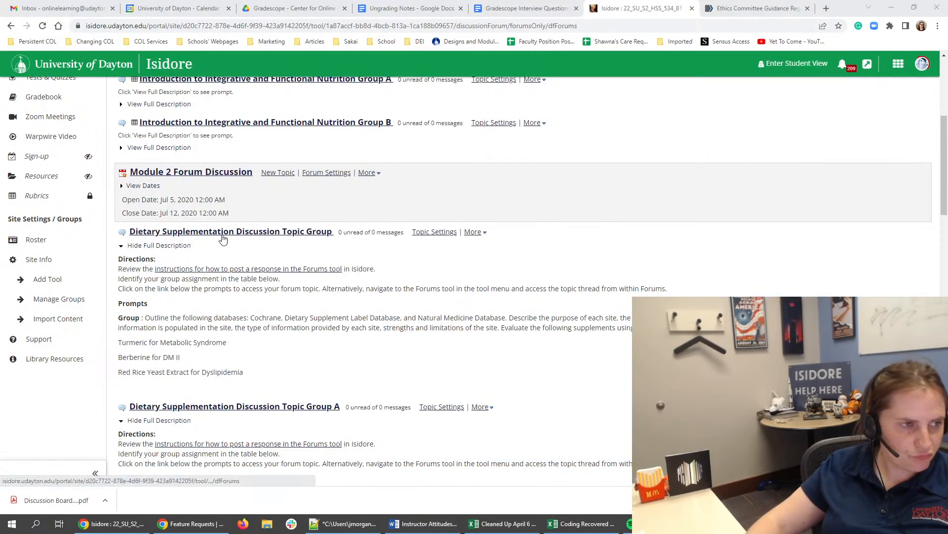
# - Delete the "Dietary Supplementation Discussion Topic Group" topic from the Module 2 Forum Discussion and confirm the deletion
pyautogui.click(475, 232)
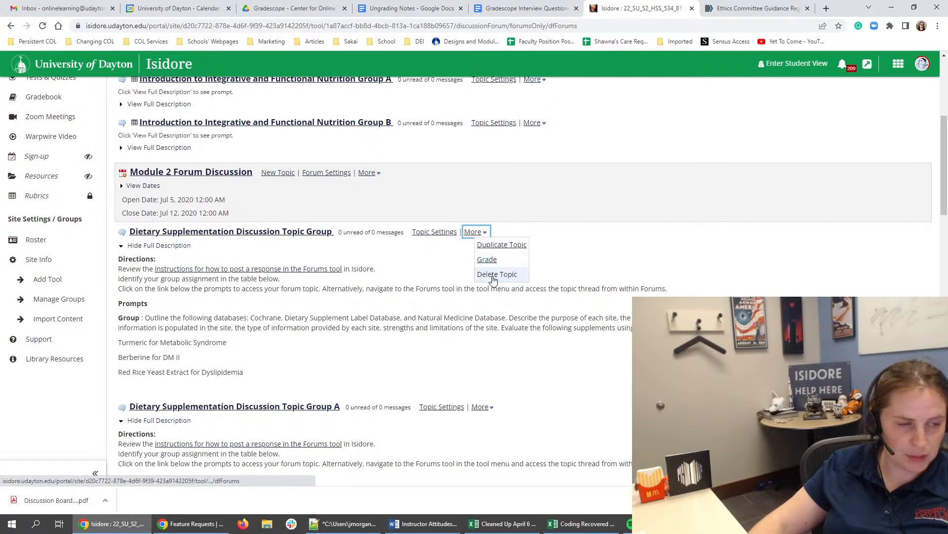
pyautogui.click(492, 275)
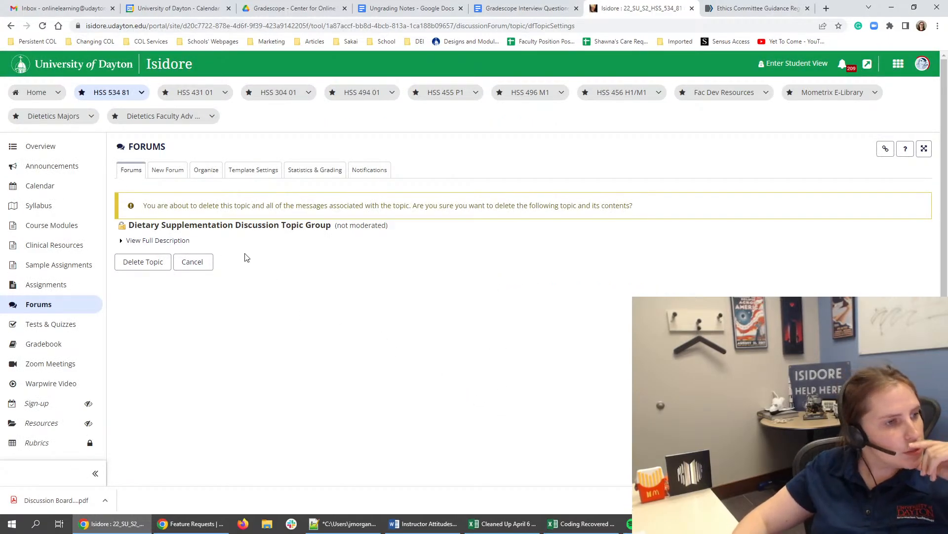
pyautogui.click(141, 255)
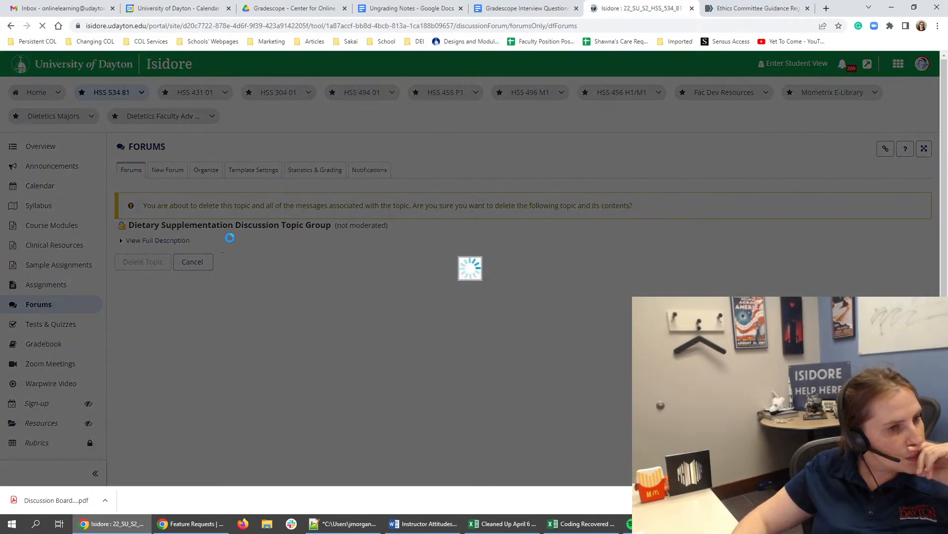
pyautogui.scroll(-5, 596, 214)
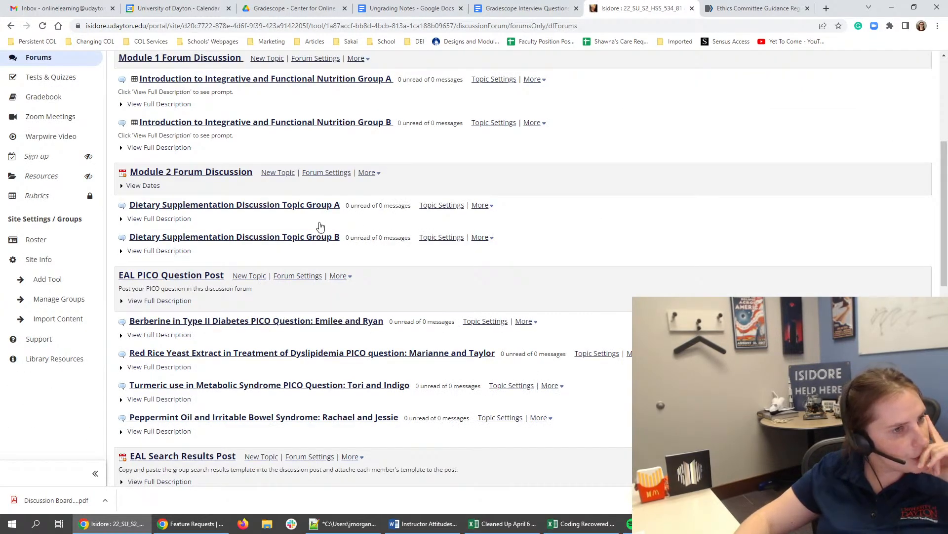
# - Open the settings of the Module 2 Forum Discussion and retitle it "Module 2 Dietary Supplementation Forum Discussion"
pyautogui.scroll(1, 328, 207)
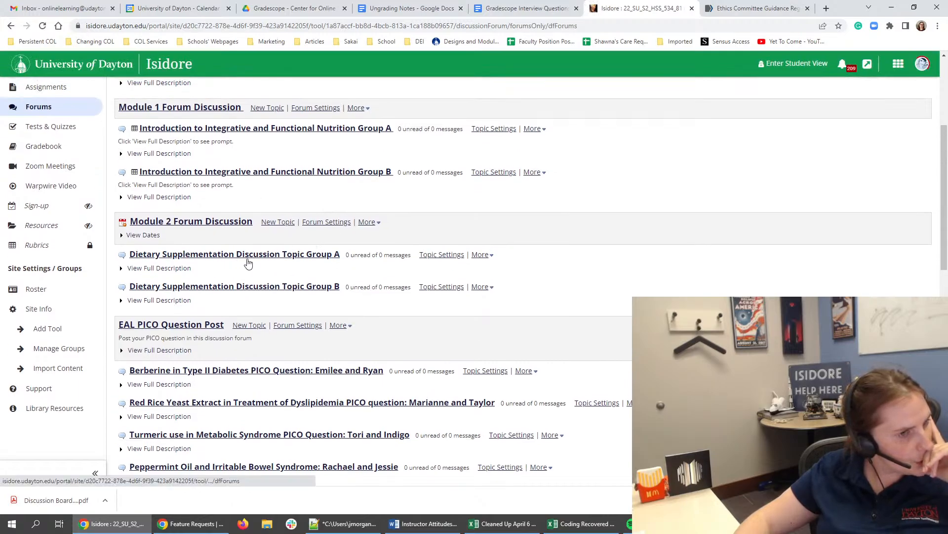
pyautogui.scroll(-1, 126, 257)
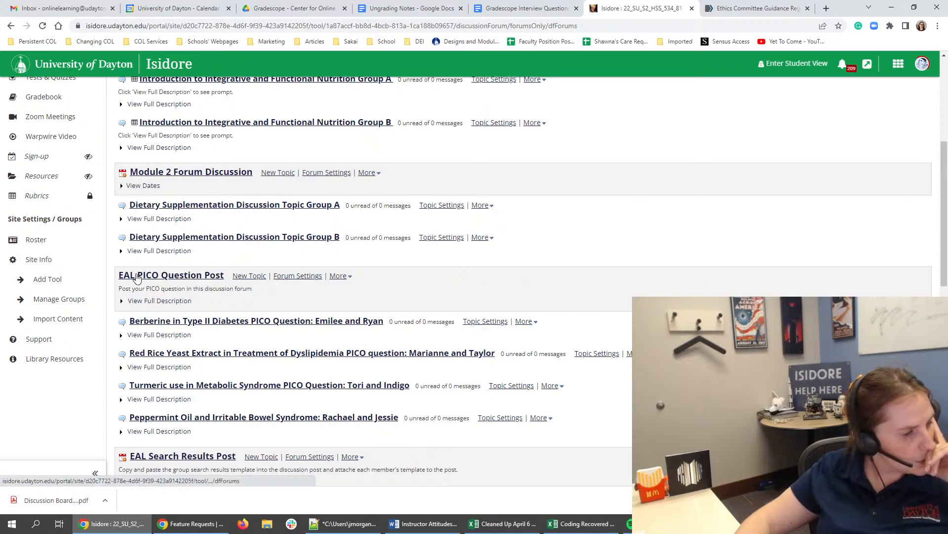
pyautogui.scroll(-12, 138, 279)
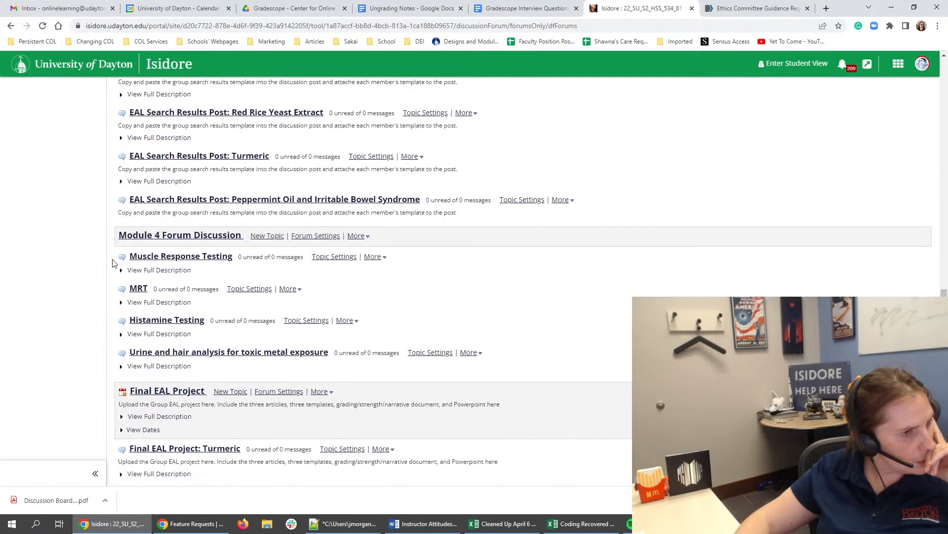
pyautogui.scroll(15, 112, 262)
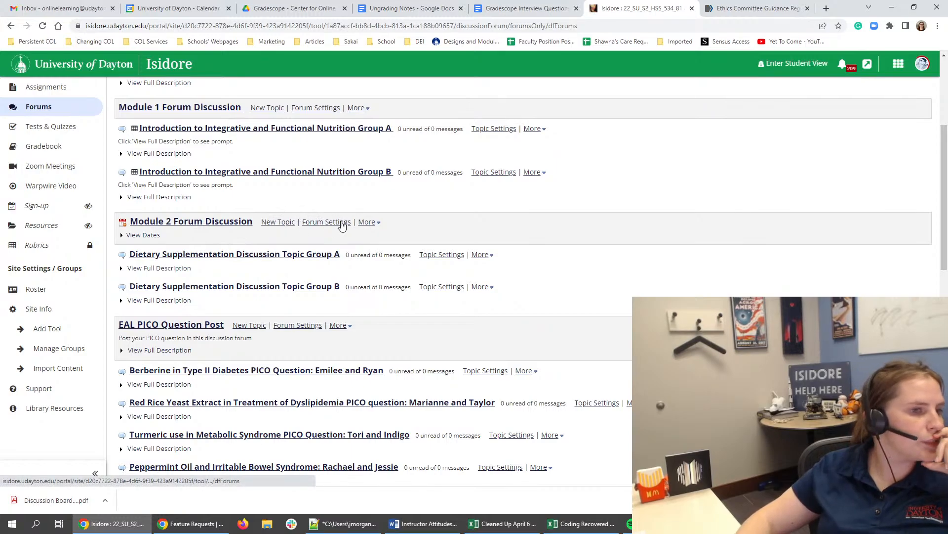
pyautogui.click(370, 222)
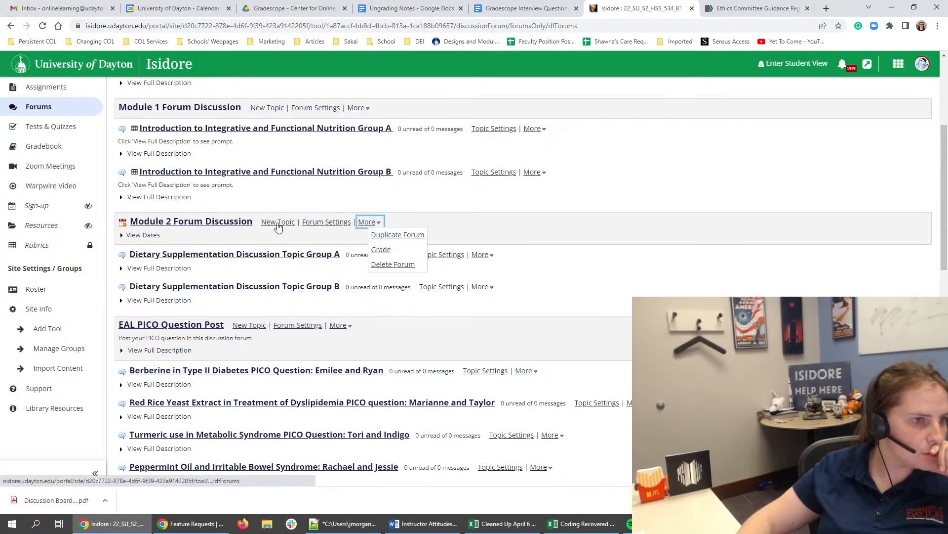
pyautogui.click(341, 221)
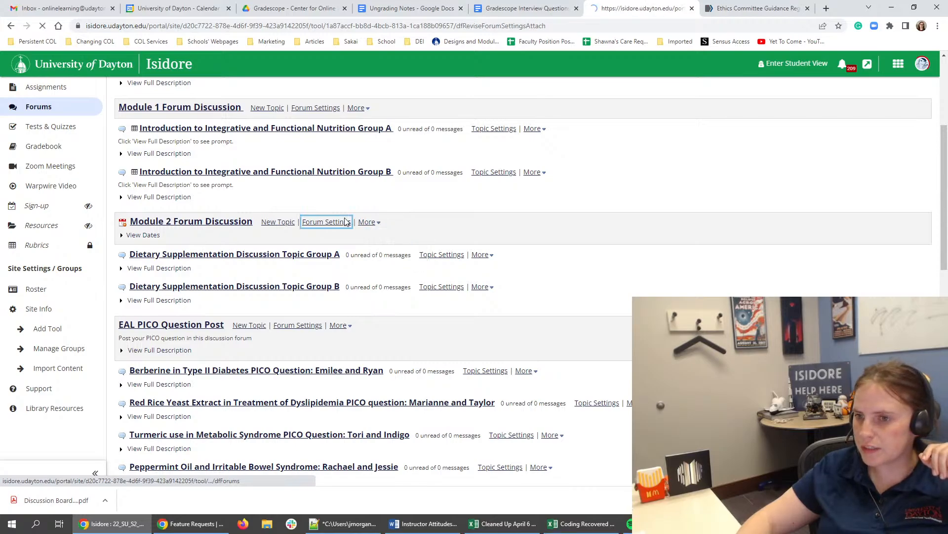
pyautogui.click(153, 261)
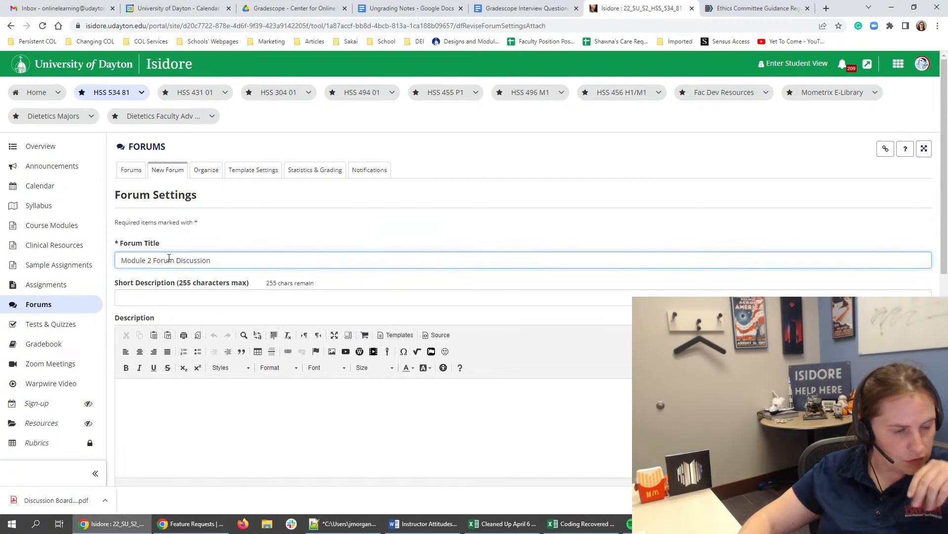
pyautogui.write('Dietary Supp')
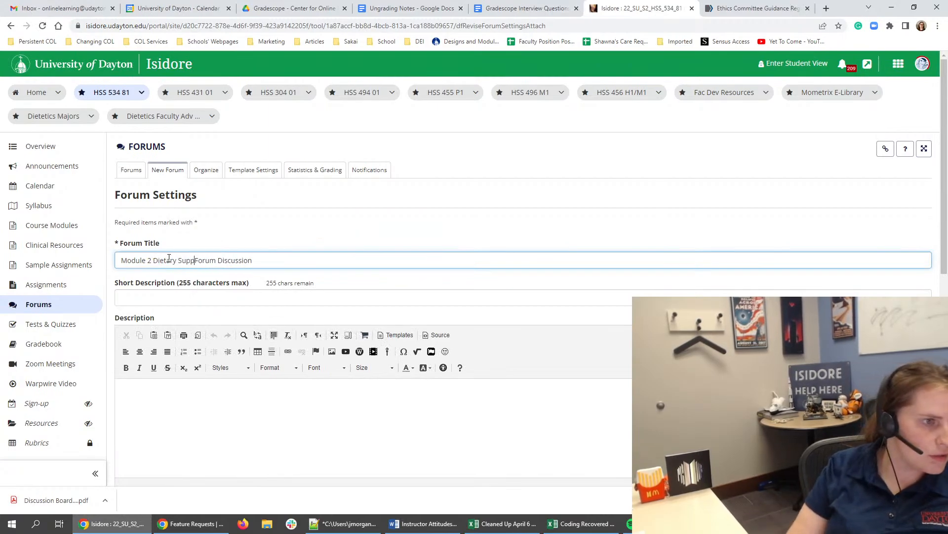
pyautogui.write('lementation')
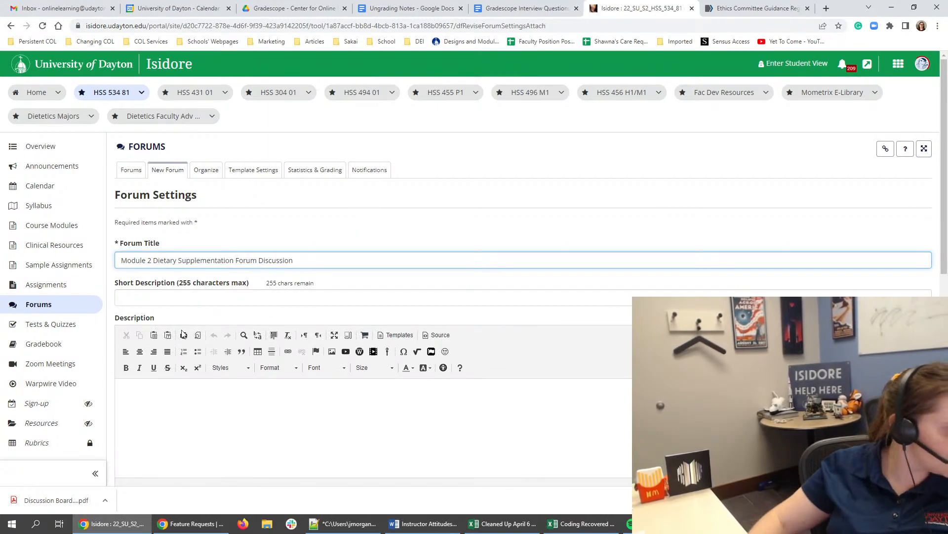
# - Set the Module 2 forum's open date to 07/03/2022 12:00 am
pyautogui.scroll(-10, 190, 425)
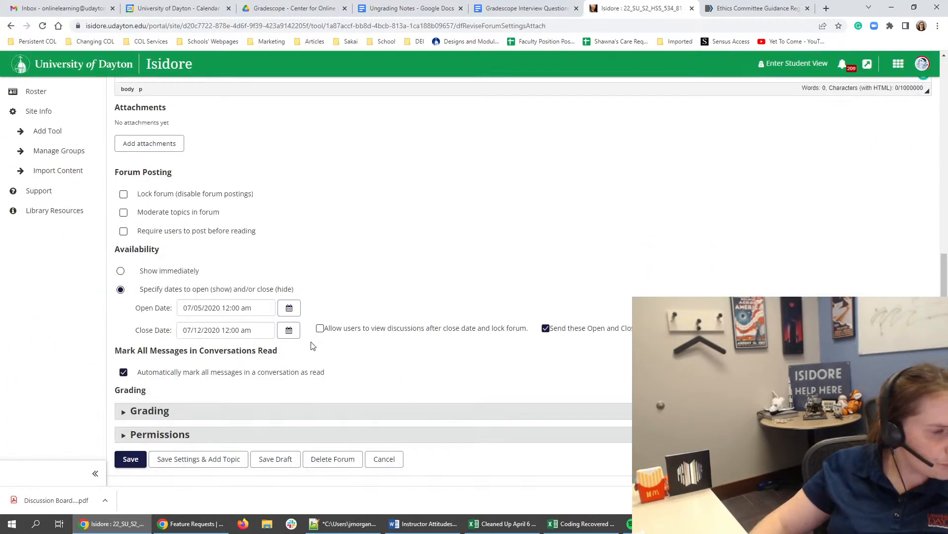
pyautogui.click(289, 308)
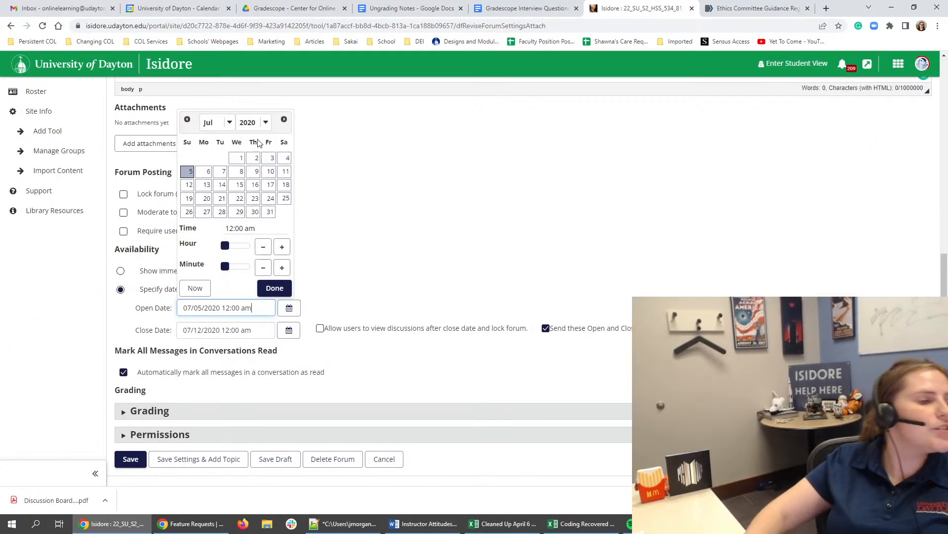
pyautogui.click(195, 289)
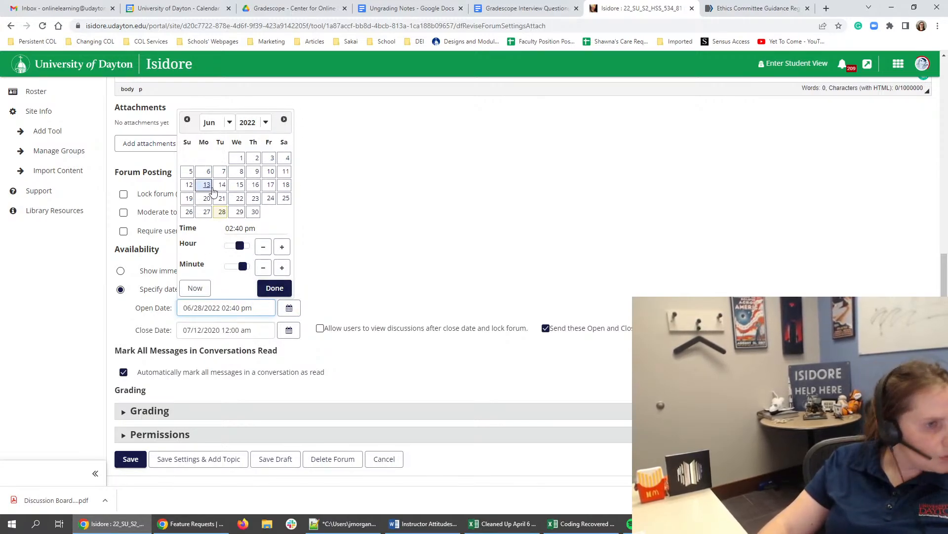
pyautogui.click(284, 120)
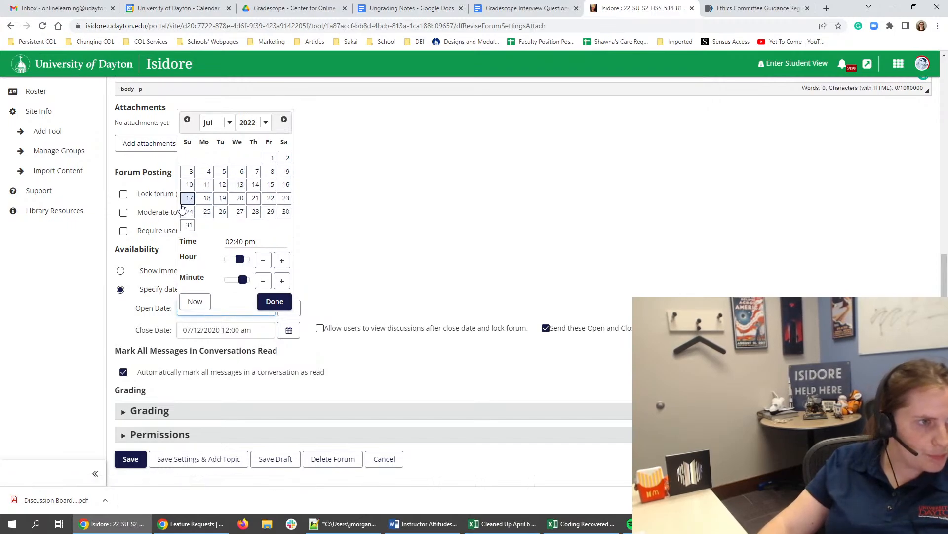
pyautogui.click(188, 171)
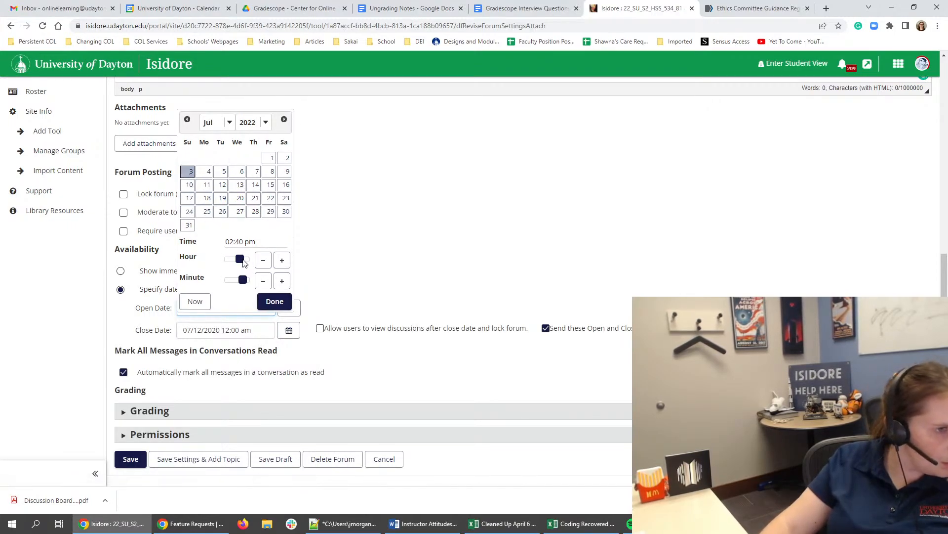
pyautogui.moveTo(240, 258); pyautogui.dragTo(224, 280)
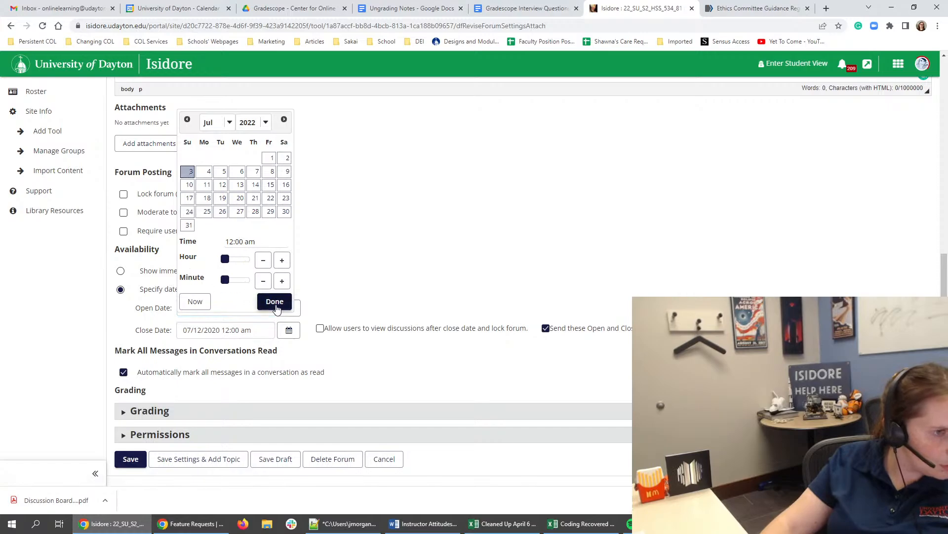
pyautogui.click(273, 302)
# - Set the forum's close date to 07/10/2022 12:00 am and allow users to view discussions after the close date with the forum locked
pyautogui.click(297, 334)
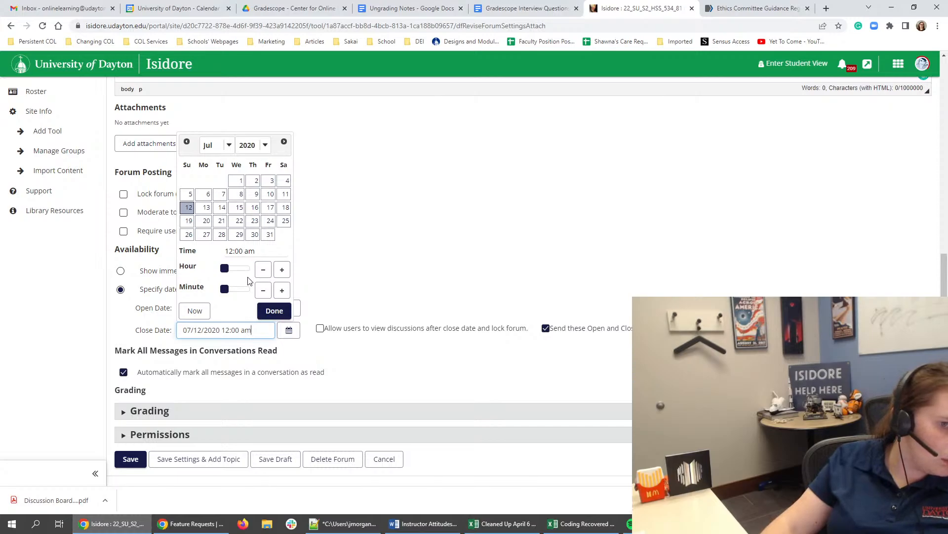
pyautogui.click(194, 310)
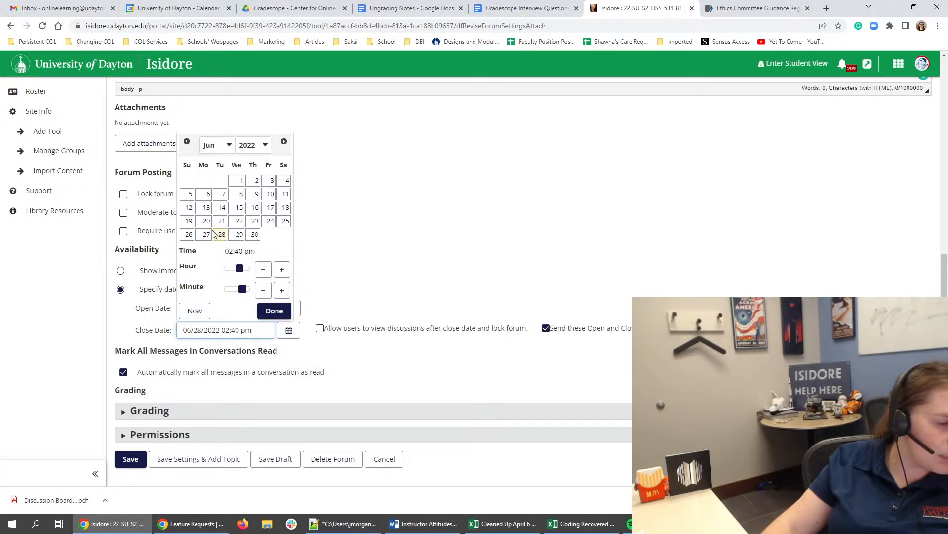
pyautogui.click(284, 142)
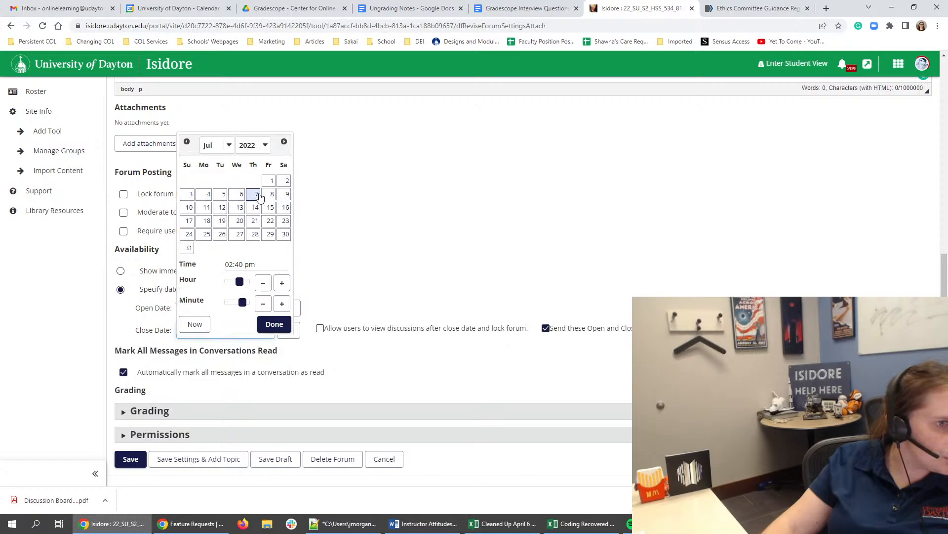
pyautogui.click(188, 208)
pyautogui.moveTo(240, 283); pyautogui.dragTo(225, 303)
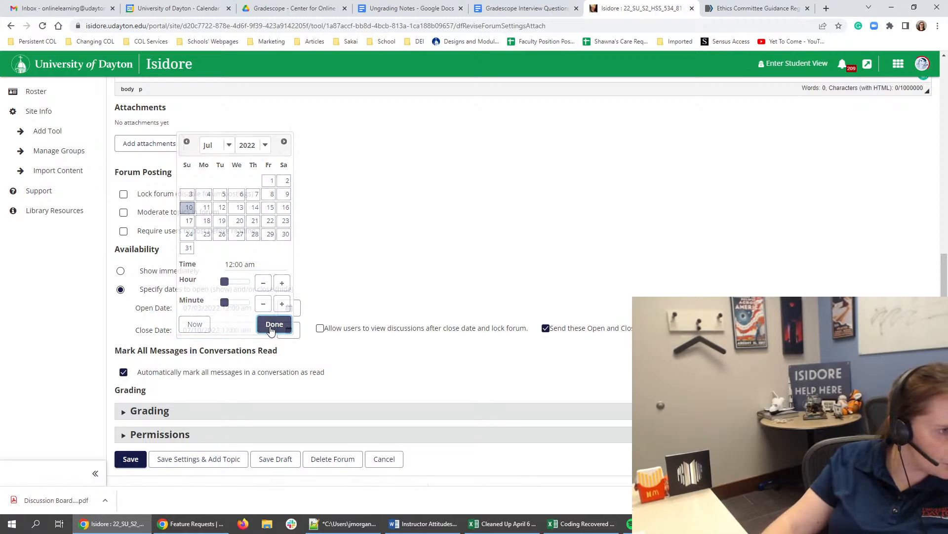
pyautogui.click(274, 324)
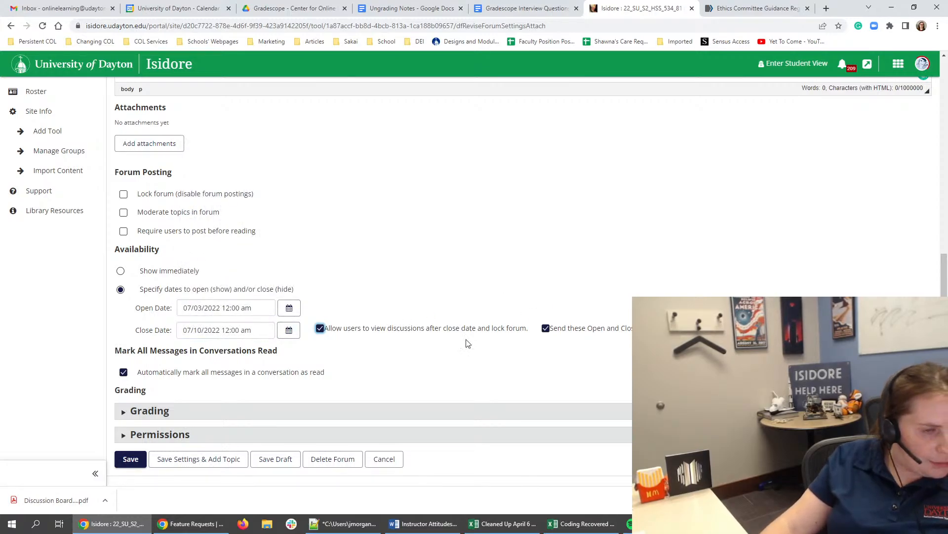
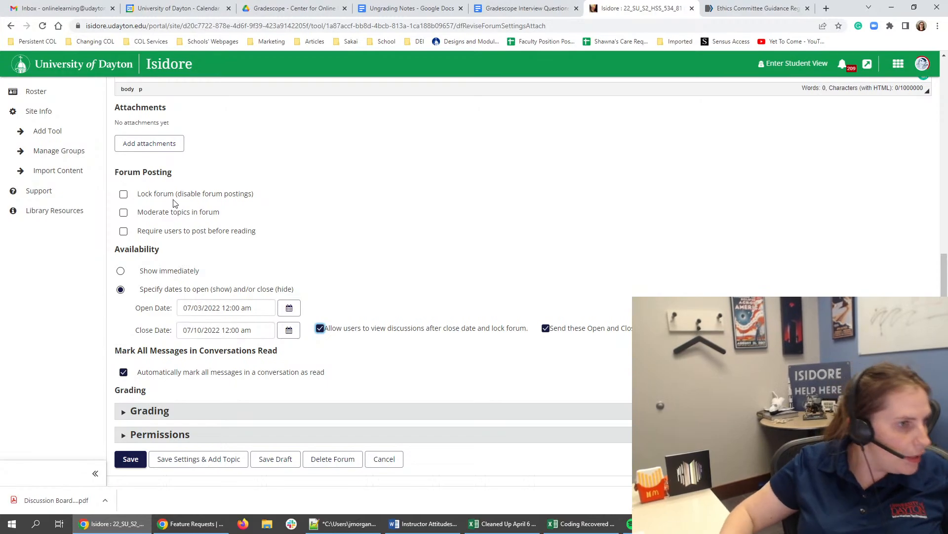
# - Link the Module 2 forum to the "Module 2 DB Dietary Supplements" gradebook item
pyautogui.scroll(-1, 143, 314)
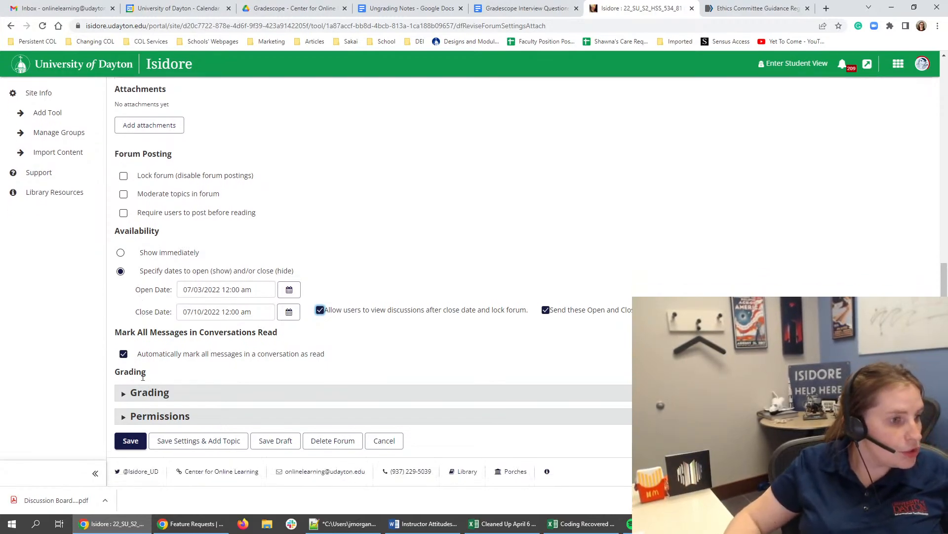
pyautogui.click(145, 394)
pyautogui.scroll(-1, 185, 375)
pyautogui.click(320, 397)
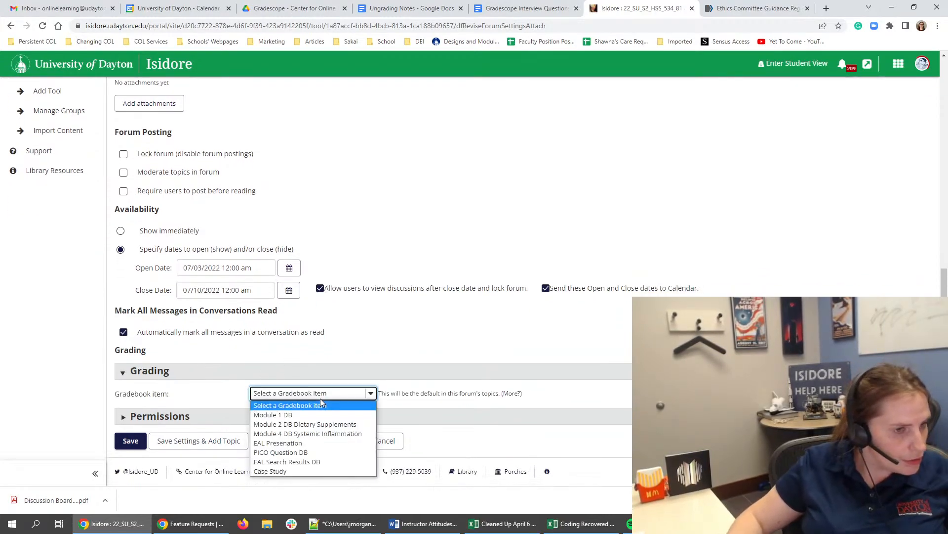
pyautogui.click(313, 428)
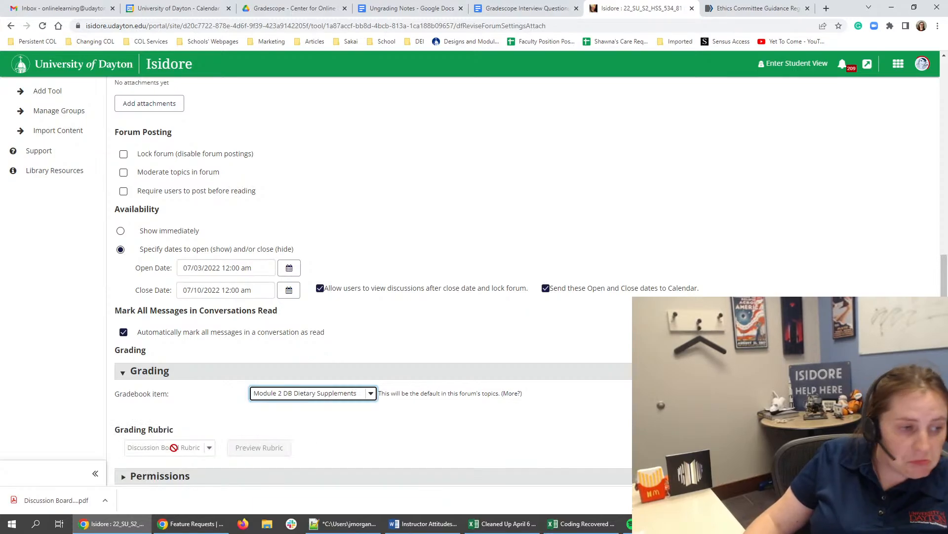
# - Retitle the forum "Module 2 Dietary Supplements Forum Discussion", check its role permissions and save the forum settings
pyautogui.scroll(10, 212, 223)
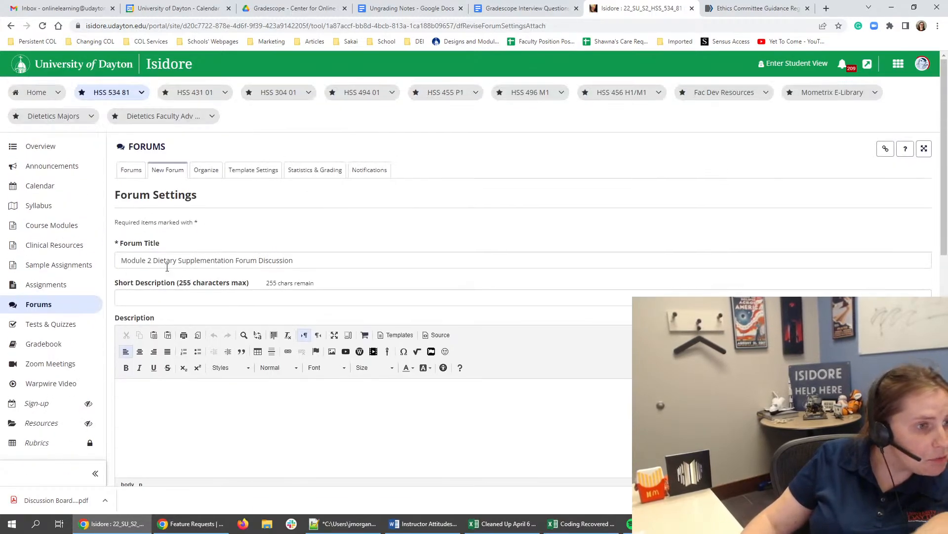
pyautogui.click(179, 259)
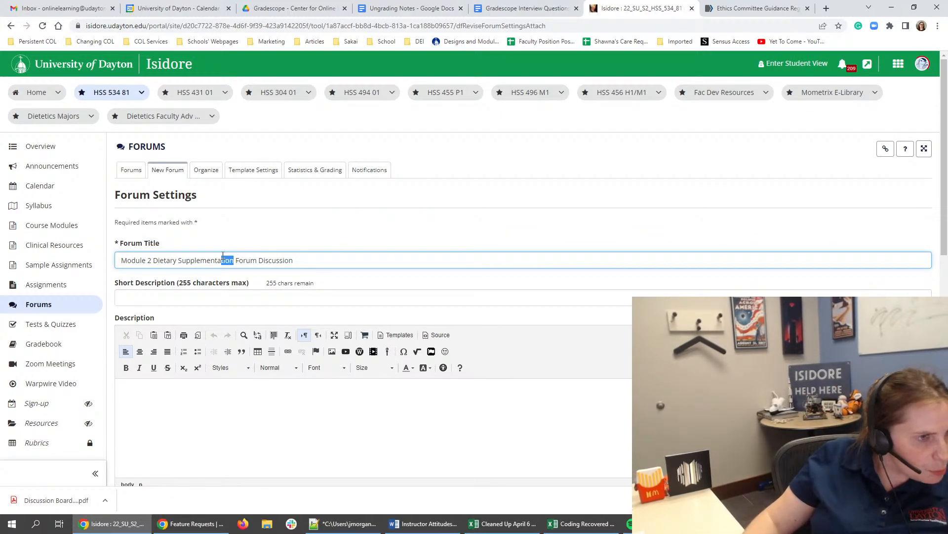
pyautogui.write('s')
pyautogui.scroll(-1, 494, 300)
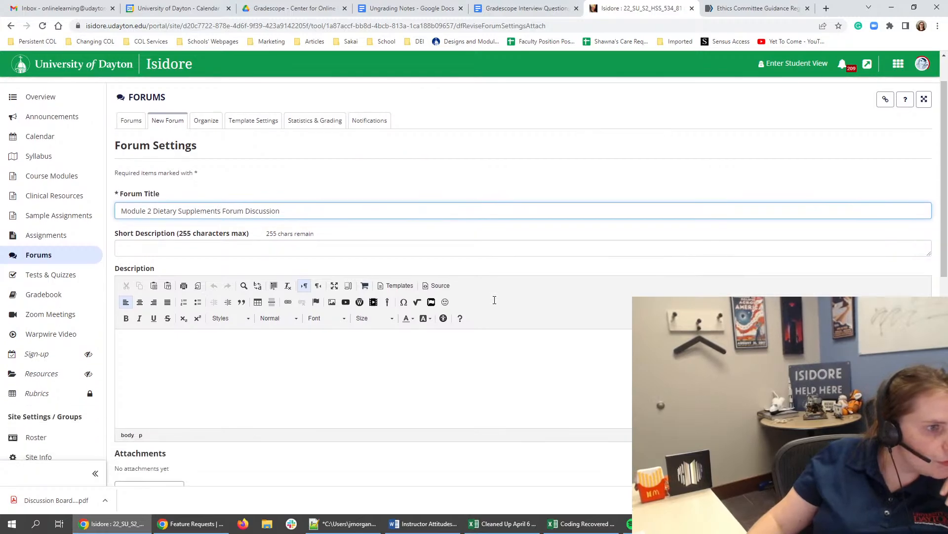
pyautogui.scroll(-9, 495, 300)
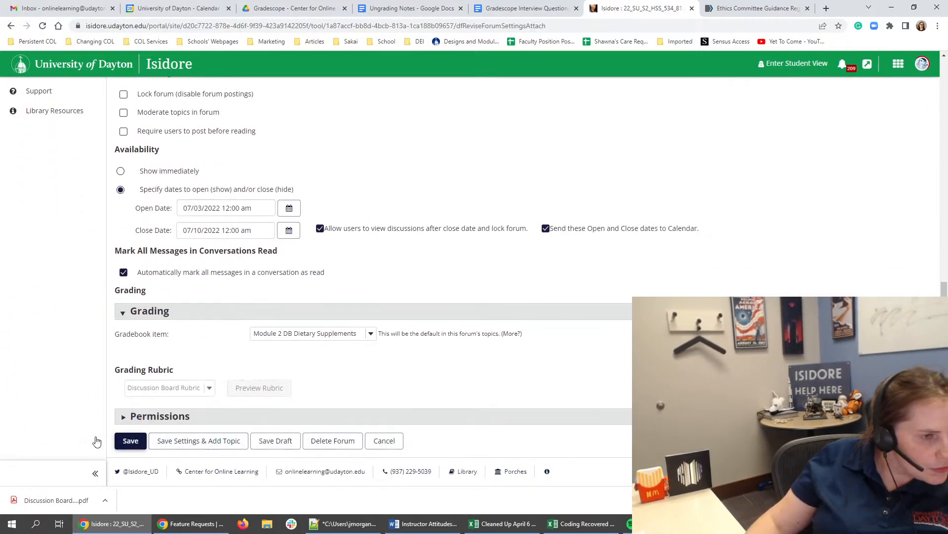
pyautogui.click(147, 417)
pyautogui.scroll(-4, 143, 425)
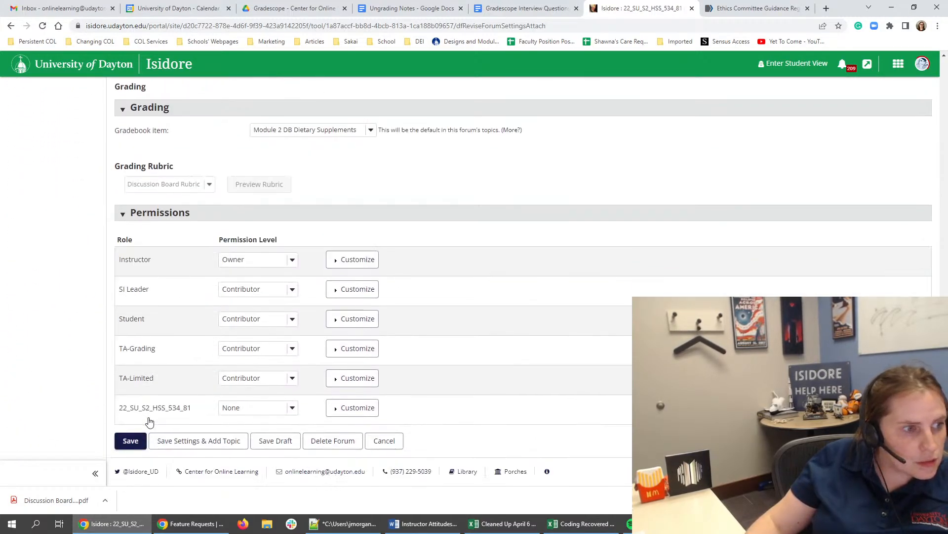
pyautogui.click(130, 441)
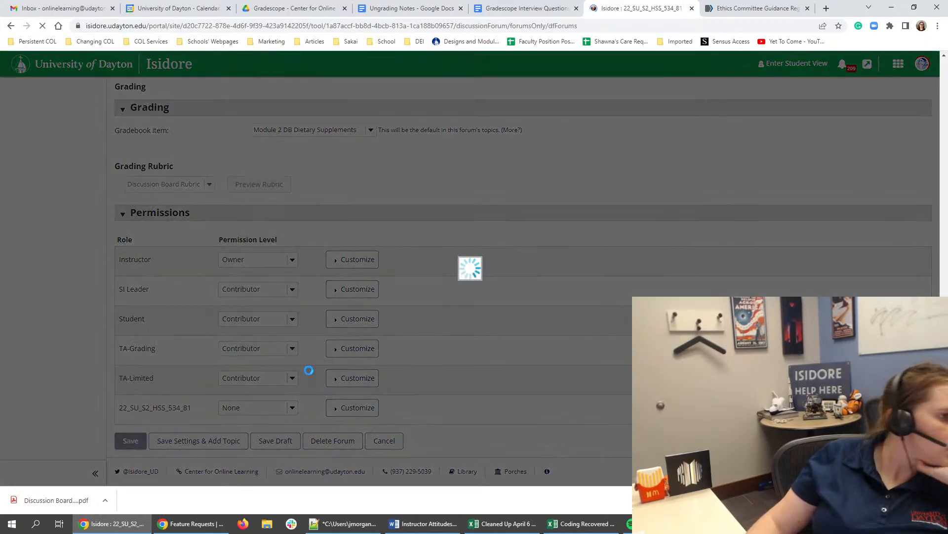
pyautogui.scroll(-6, 354, 387)
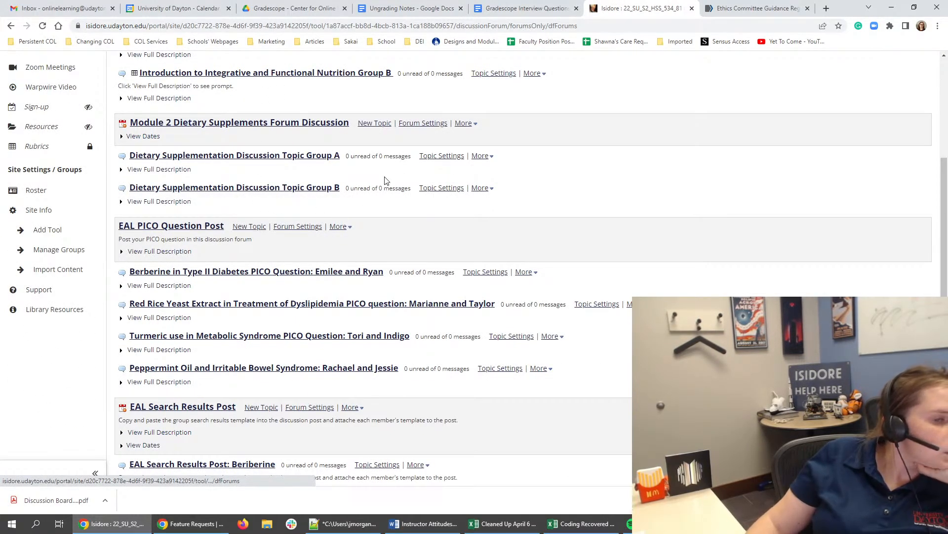
pyautogui.click(125, 170)
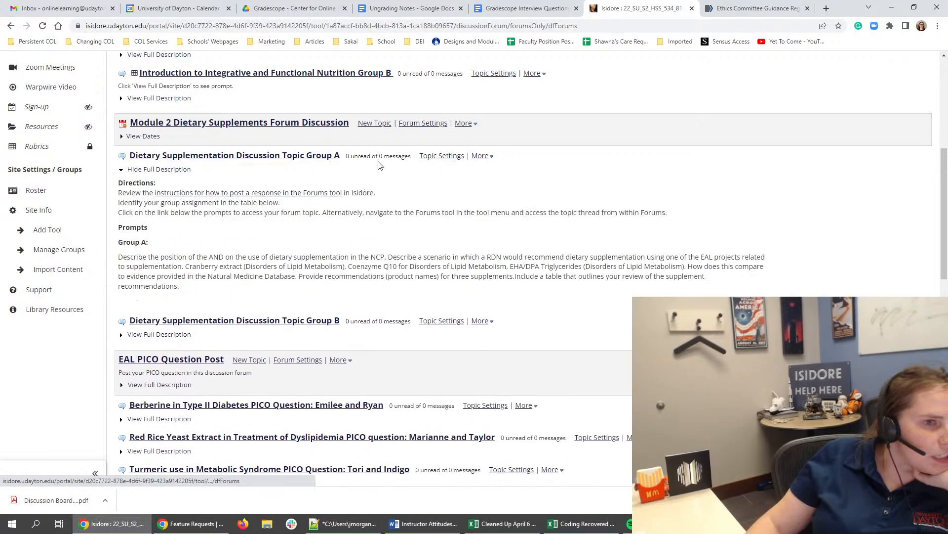
pyautogui.click(459, 156)
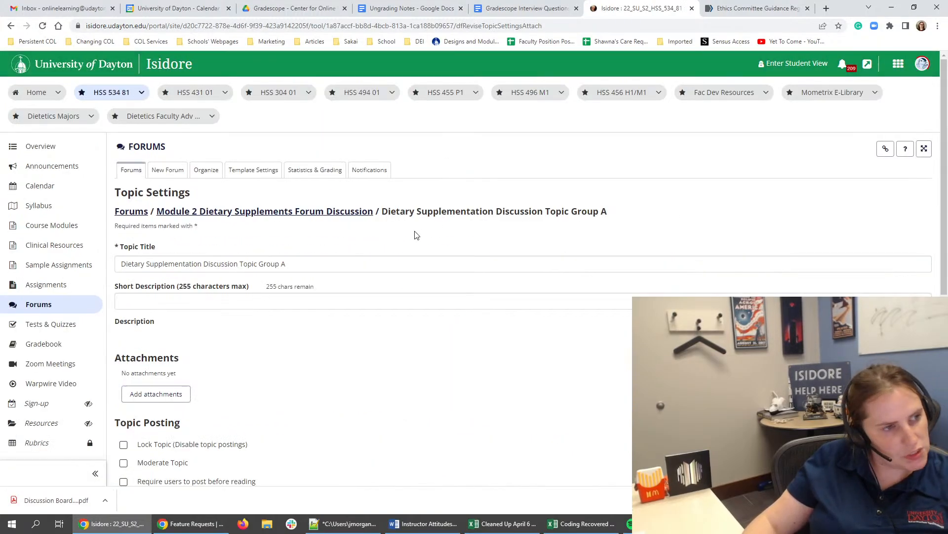
pyautogui.scroll(-15, 172, 257)
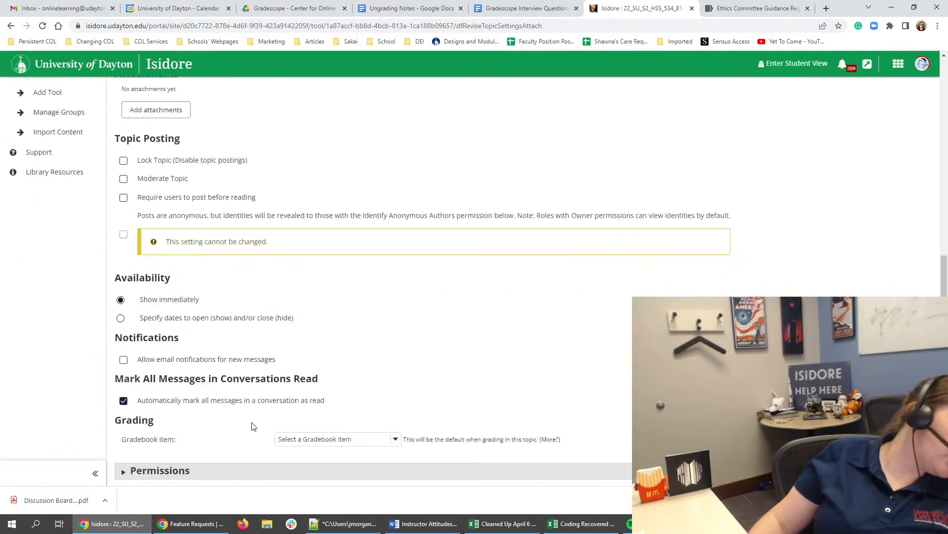
pyautogui.click(389, 439)
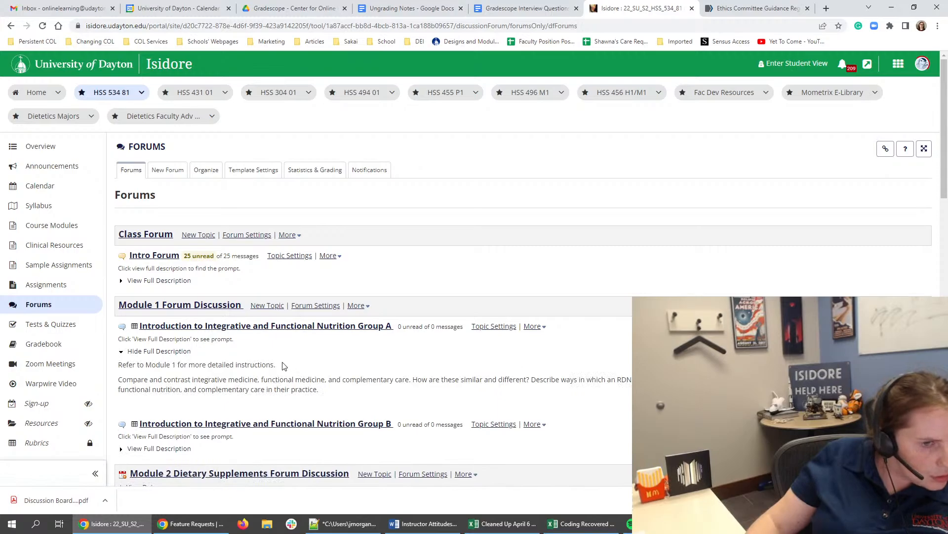
# - Examine the reference line and prompt wording in the full descriptions of the Module 1 Group A and Group B topics
pyautogui.moveTo(284, 366); pyautogui.dragTo(127, 364)
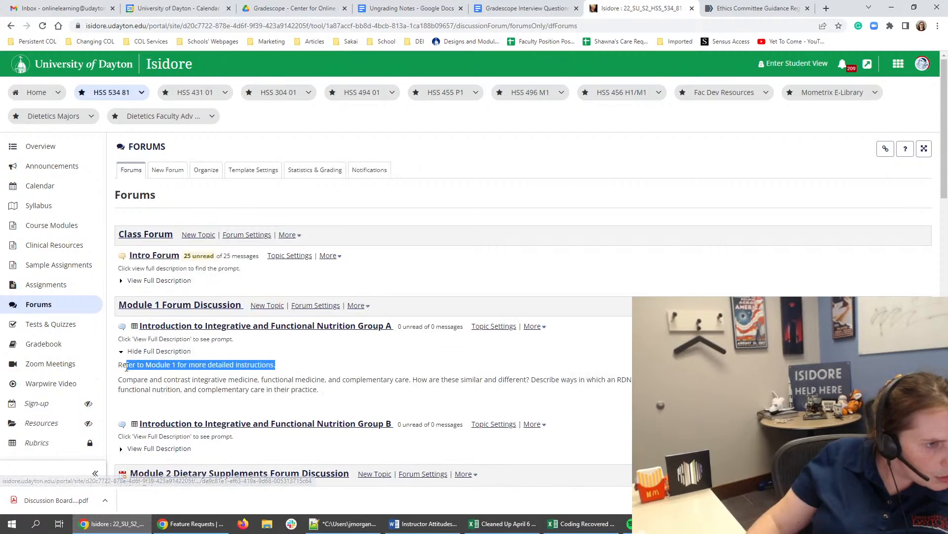
pyautogui.click(185, 451)
pyautogui.scroll(-3, 256, 315)
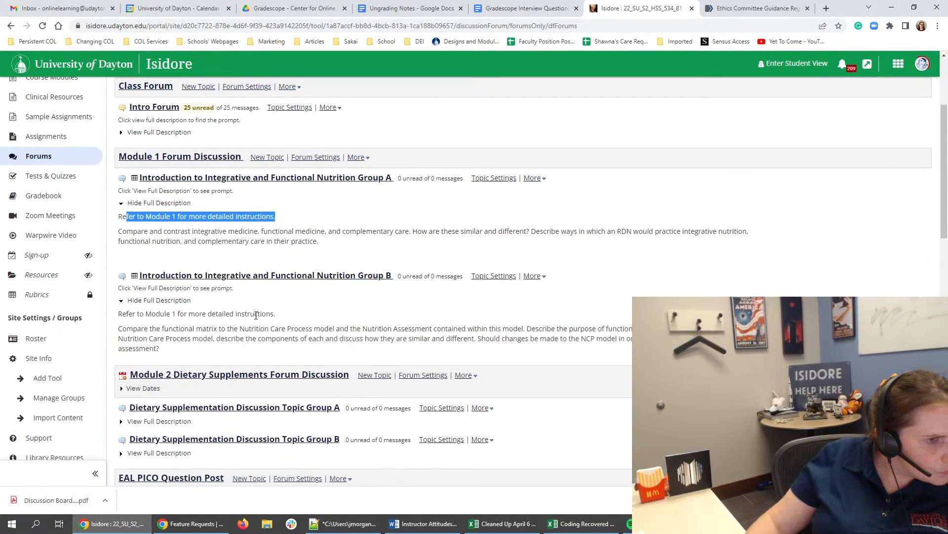
pyautogui.tripleClick(255, 315)
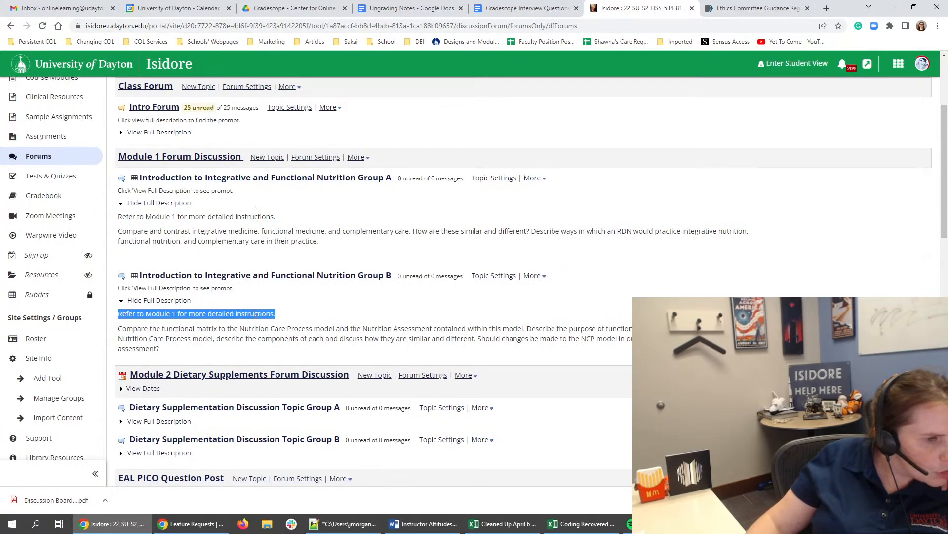
pyautogui.tripleClick(223, 216)
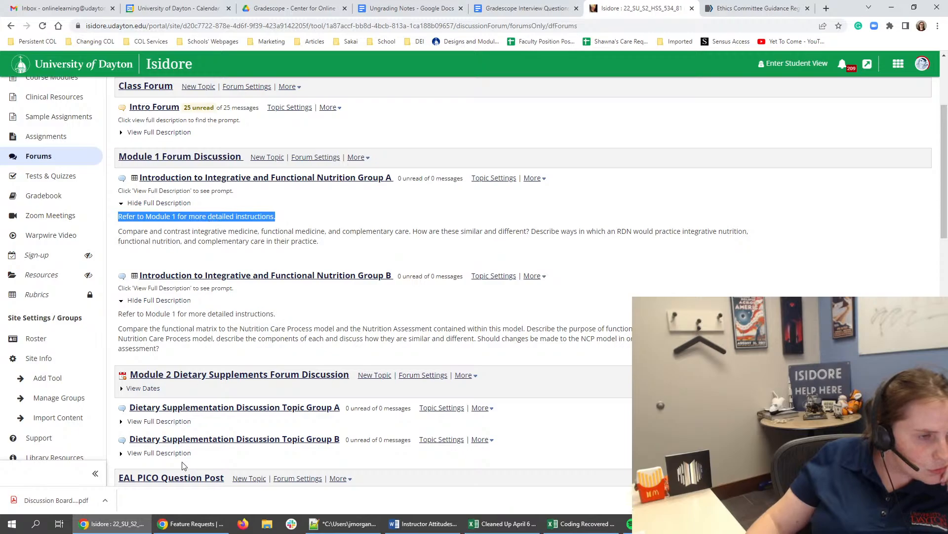
pyautogui.moveTo(159, 349); pyautogui.dragTo(120, 328)
pyautogui.click(120, 328)
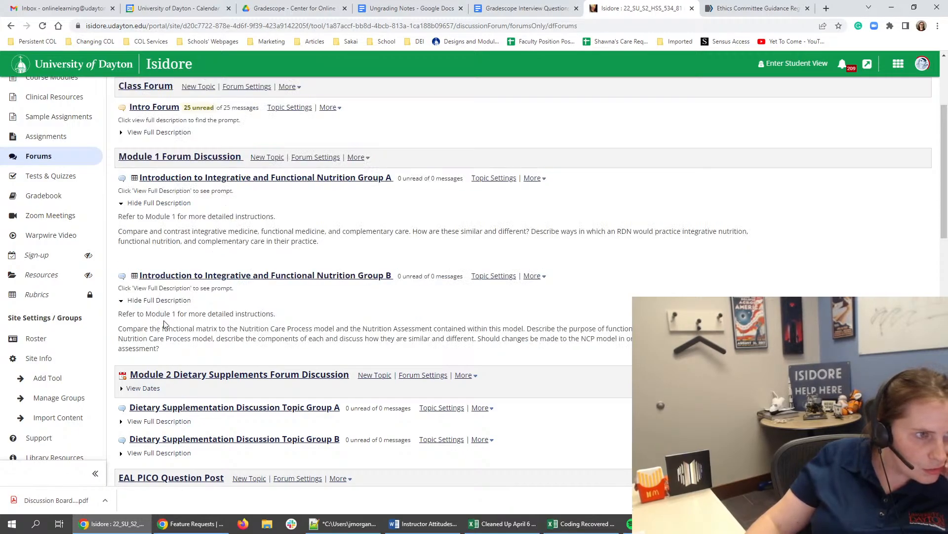
pyautogui.tripleClick(244, 216)
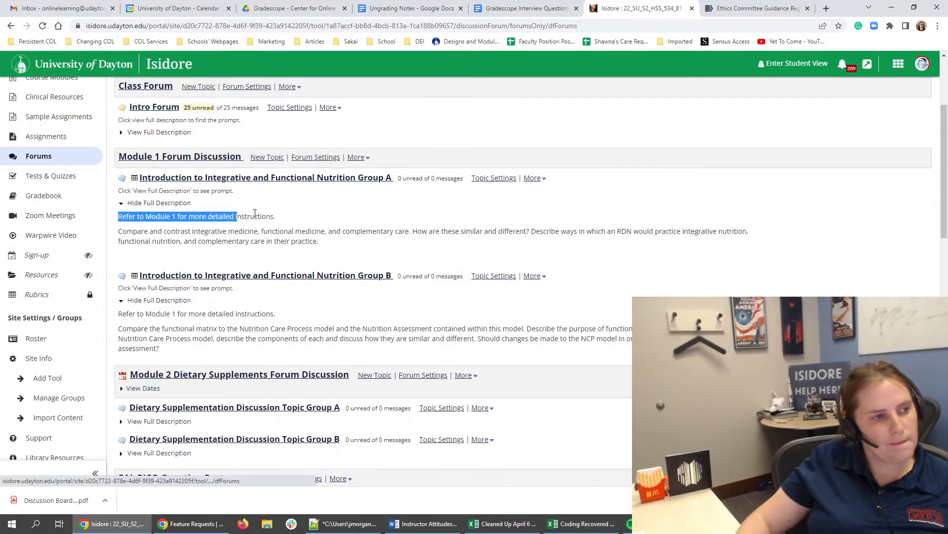
pyautogui.doubleClick(257, 216)
pyautogui.tripleClick(259, 215)
pyautogui.hotkey('ctrl', 'c')
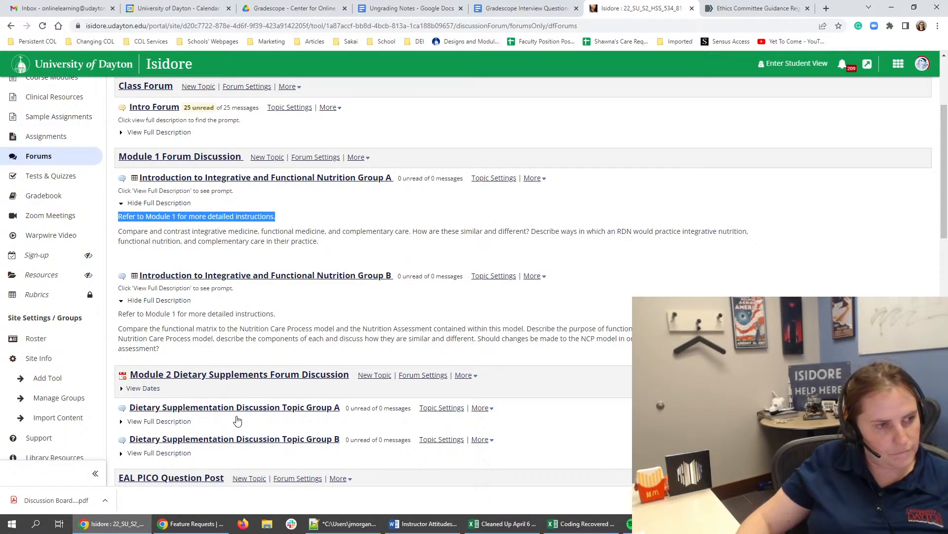
# - Open the settings of the "Dietary Supplementation Discussion Topic Group A" topic and clear its entire description
pyautogui.click(161, 421)
pyautogui.click(438, 410)
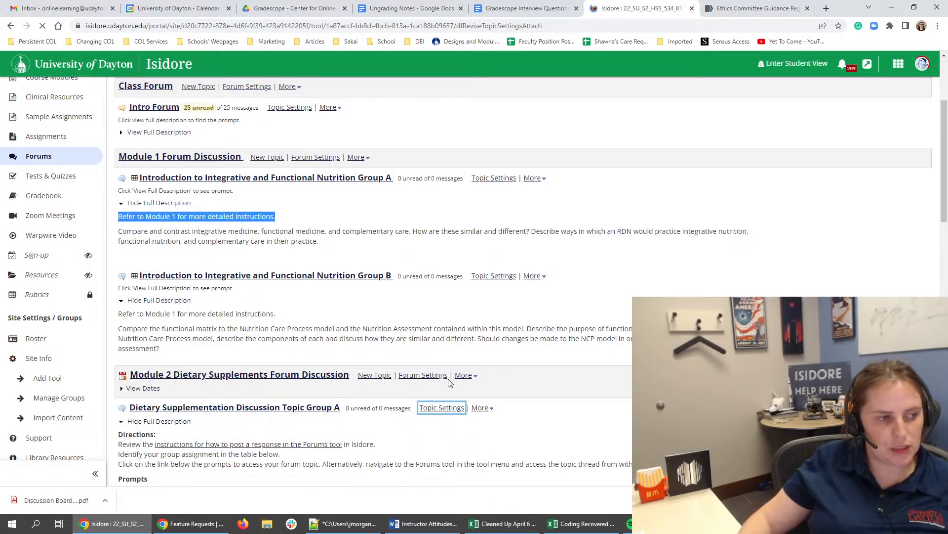
pyautogui.scroll(-2, 627, 195)
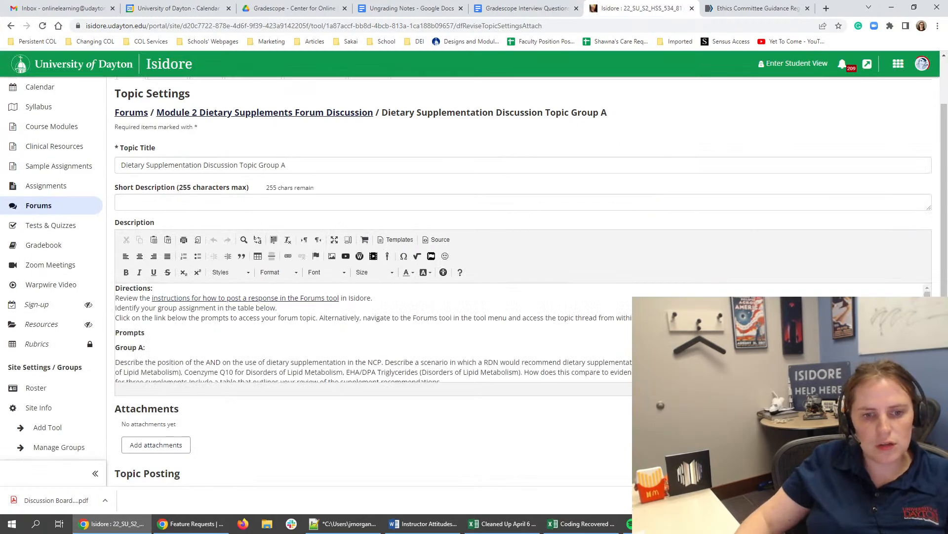
pyautogui.click(389, 381)
pyautogui.moveTo(435, 383); pyautogui.dragTo(116, 288)
pyautogui.press('BackSpace')
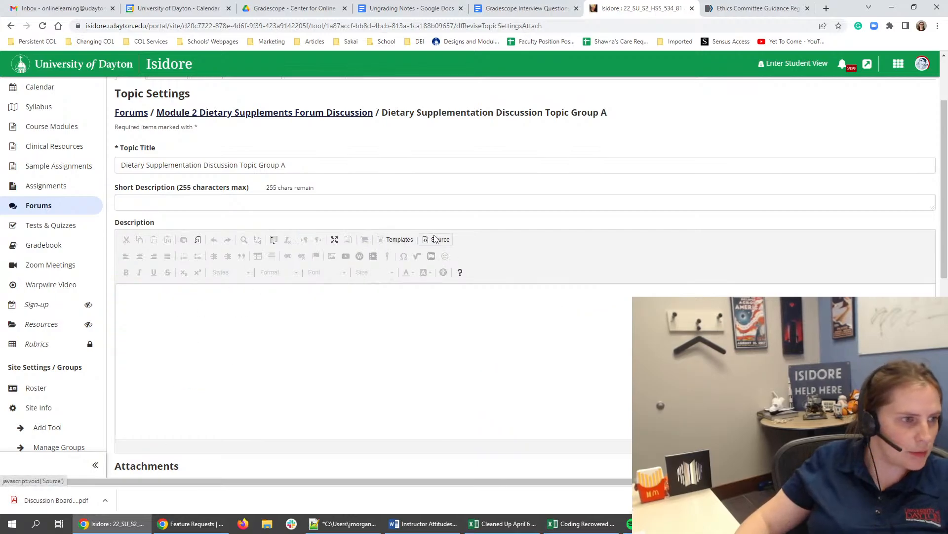
# - Fill the Group A description with "Refer to Module 2 for more detailed instructions." and the prompt comparing integrative medicine, functional medicine, and complementary care
pyautogui.hotkey('ctrl', 'v')
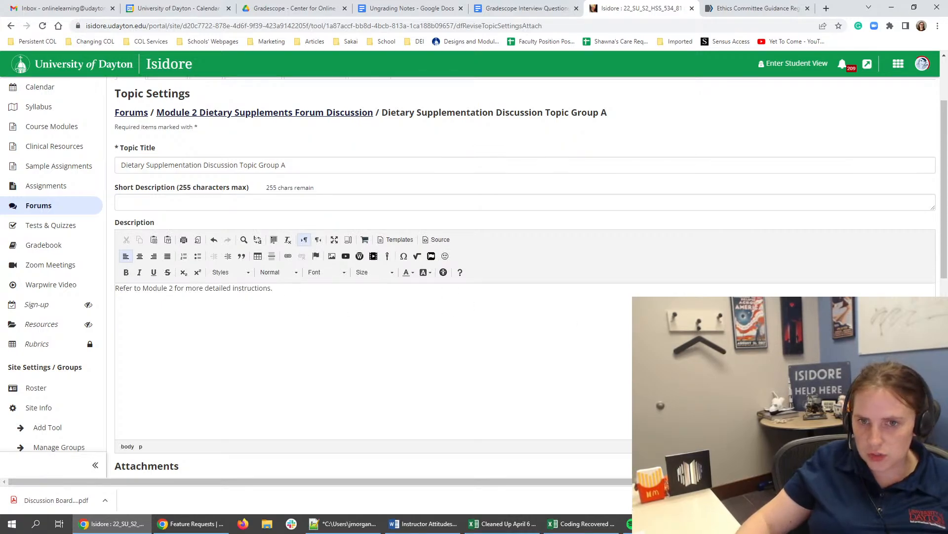
pyautogui.click(224, 339)
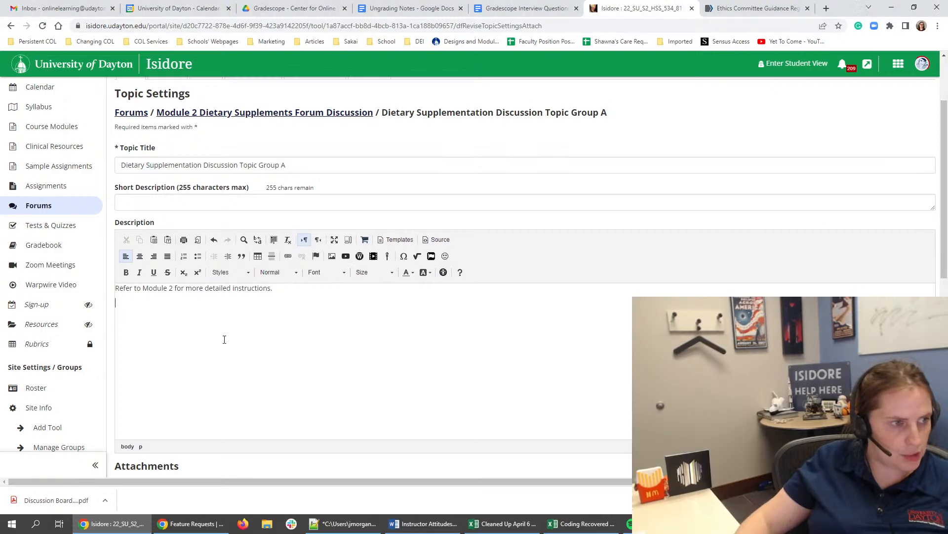
pyautogui.hotkey('ctrl', 'v')
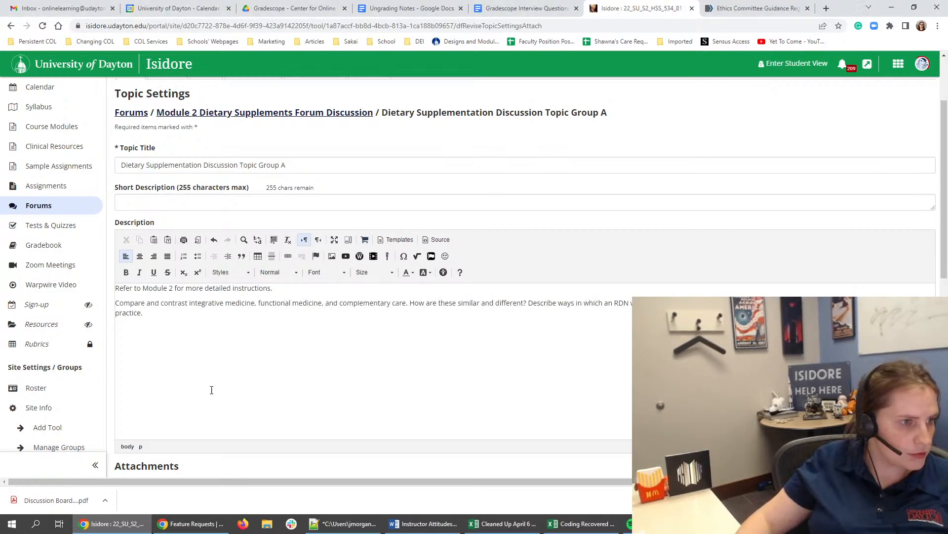
# - Assign the "Module 2 DB Dietary Supplements" gradebook item to the Group A topic and save the topic
pyautogui.scroll(-5, 220, 331)
pyautogui.scroll(-3, 143, 426)
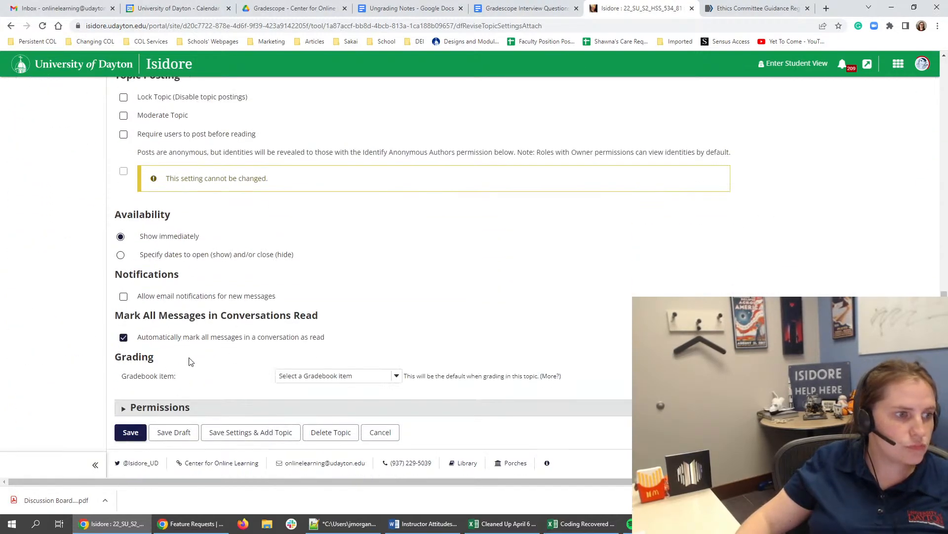
pyautogui.click(324, 377)
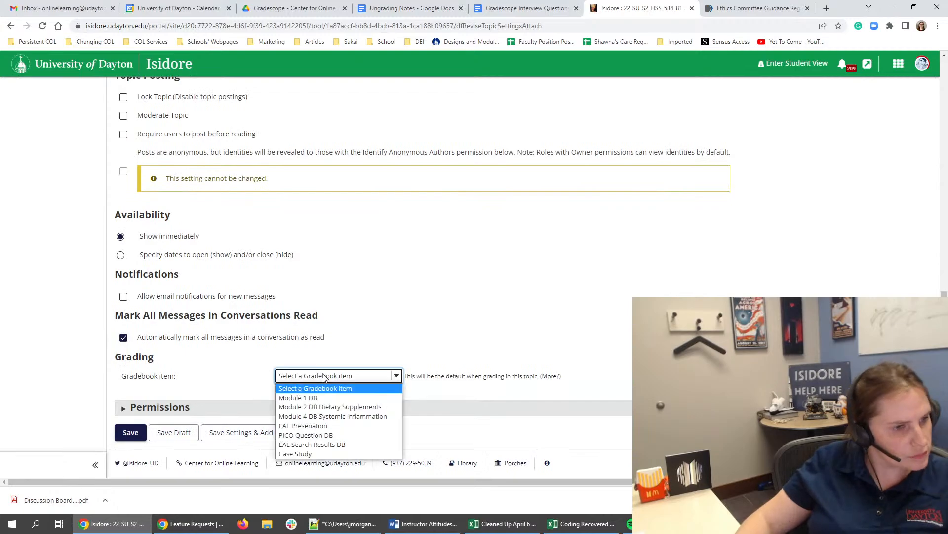
pyautogui.click(311, 408)
pyautogui.scroll(-1, 309, 403)
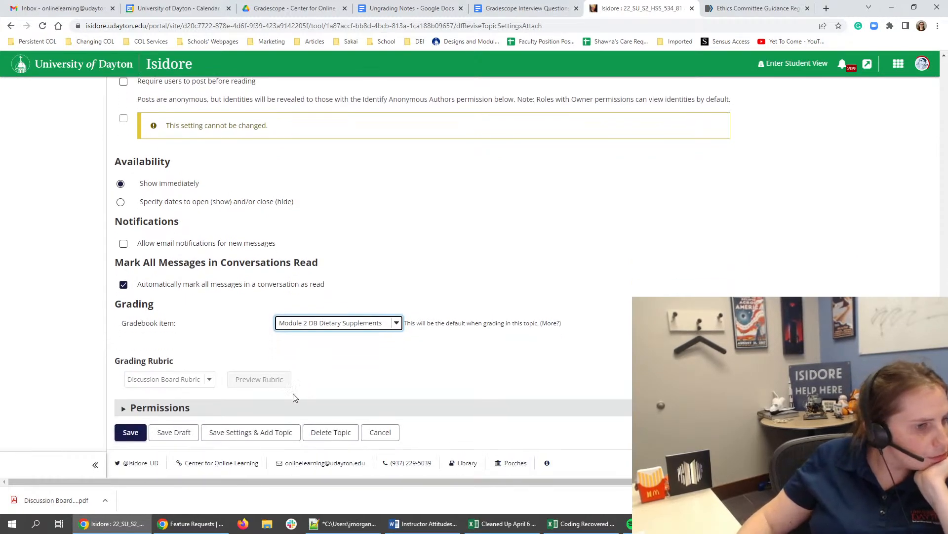
pyautogui.click(133, 432)
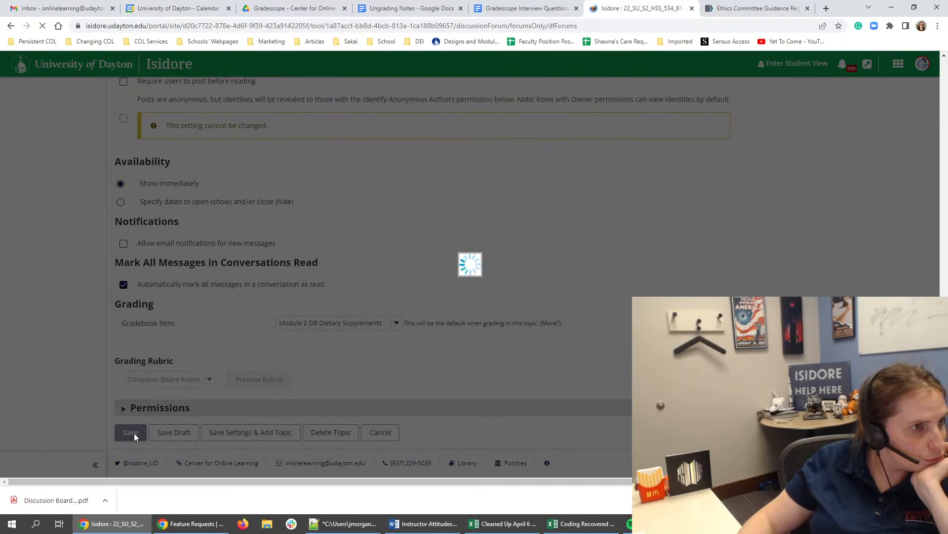
# - Open the settings of the "Dietary Supplementation Discussion Topic Group B" topic and clear its entire description
pyautogui.scroll(-3, 166, 423)
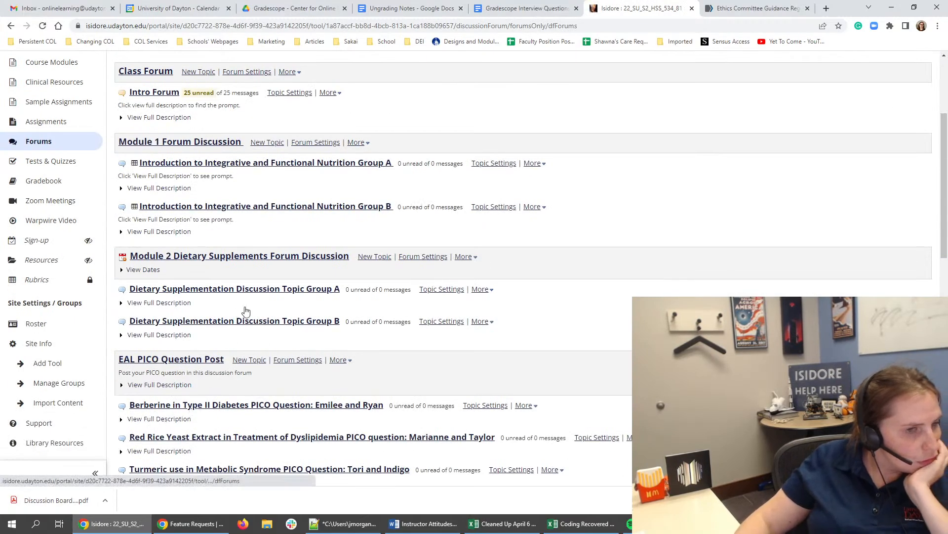
pyautogui.click(441, 321)
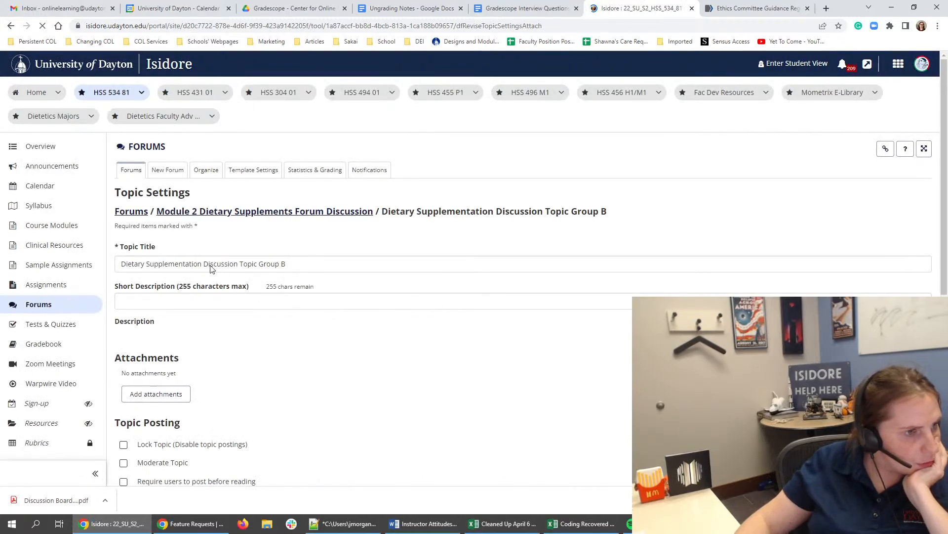
pyautogui.moveTo(202, 262); pyautogui.dragTo(196, 260)
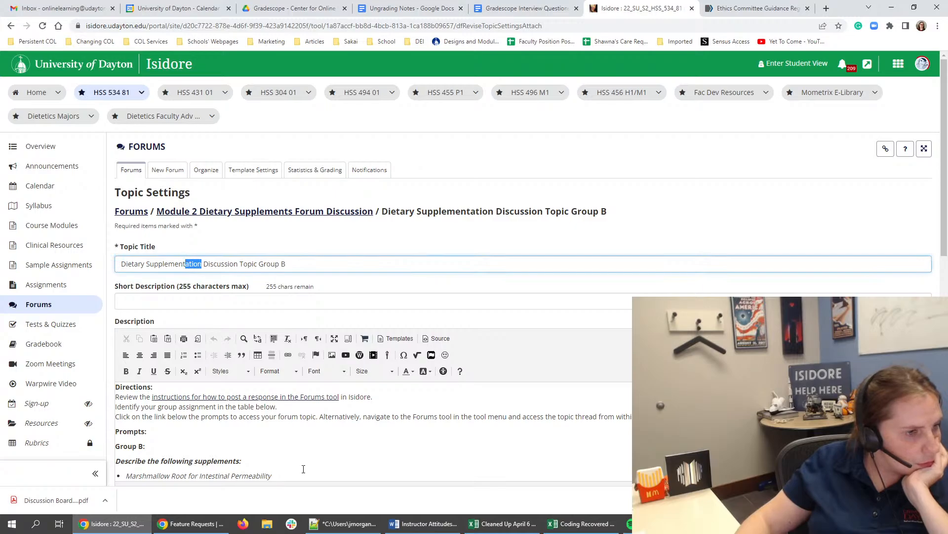
pyautogui.click(426, 340)
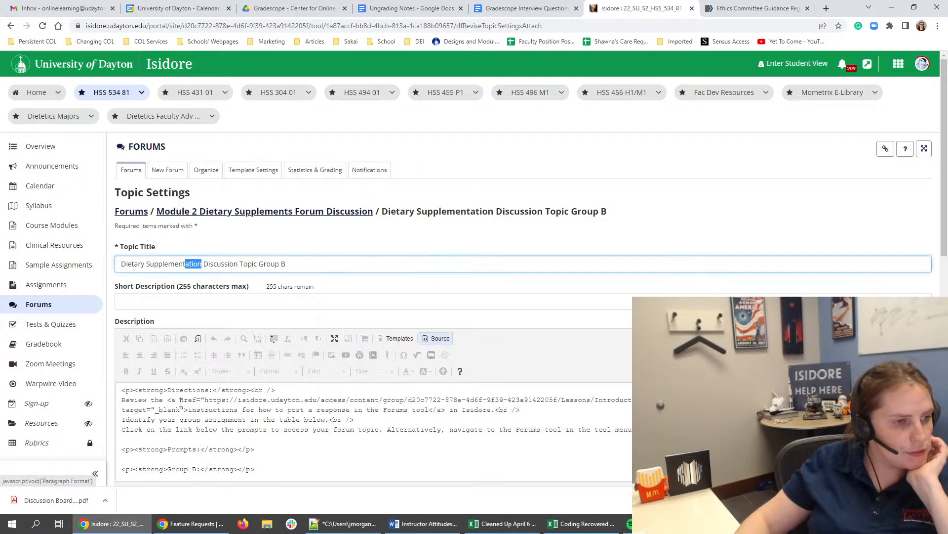
pyautogui.scroll(-2, 485, 451)
pyautogui.scroll(-6, 485, 451)
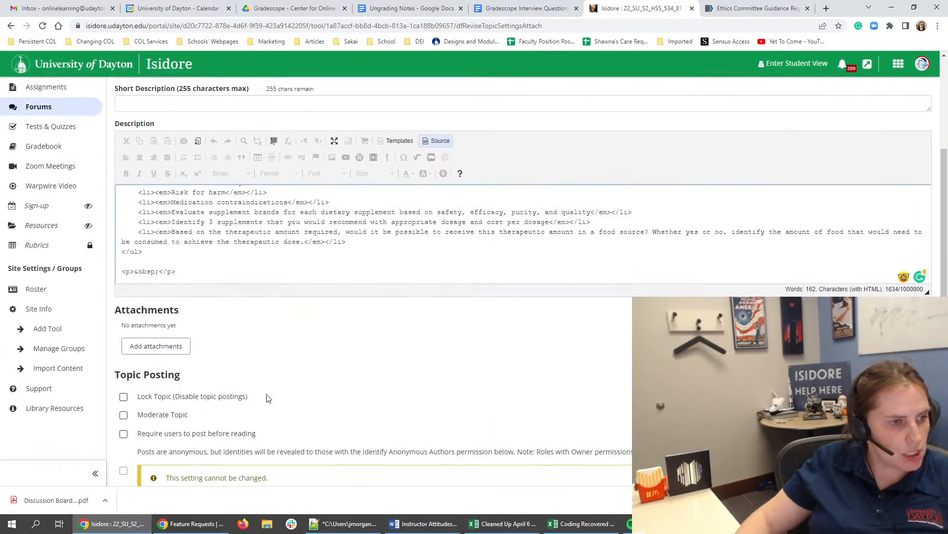
pyautogui.hotkey('ctrl', 'a')
pyautogui.scroll(8, 204, 271)
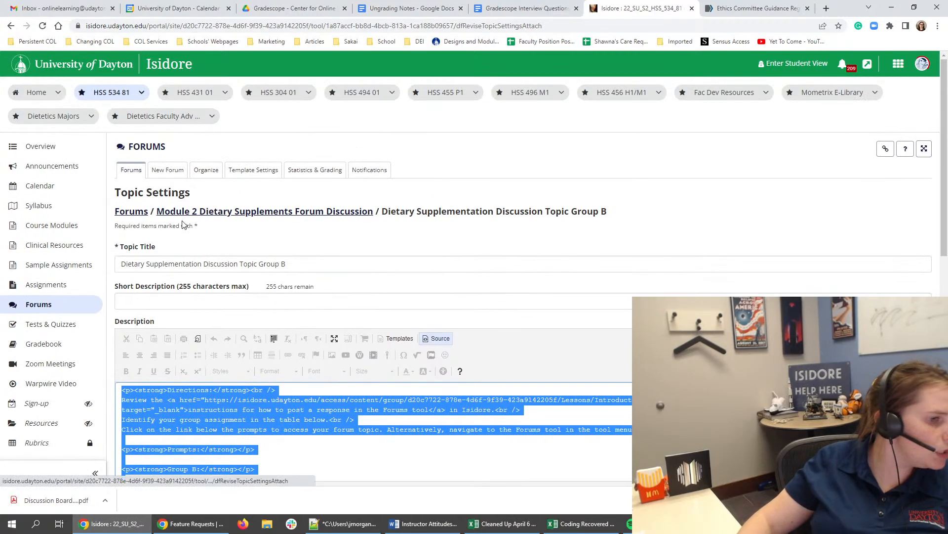
pyautogui.press('Delete')
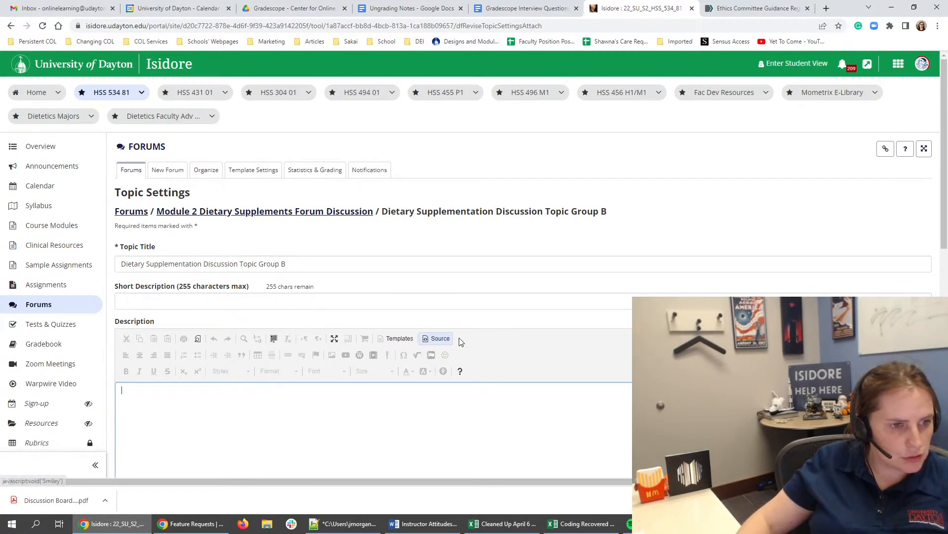
# - Enter "Refer to Module 2 for more detailed instructions." as the Group B topic's description and save the topic
pyautogui.click(437, 339)
pyautogui.hotkey('ctrl', 'v')
pyautogui.hotkey('ctrl', 'z')
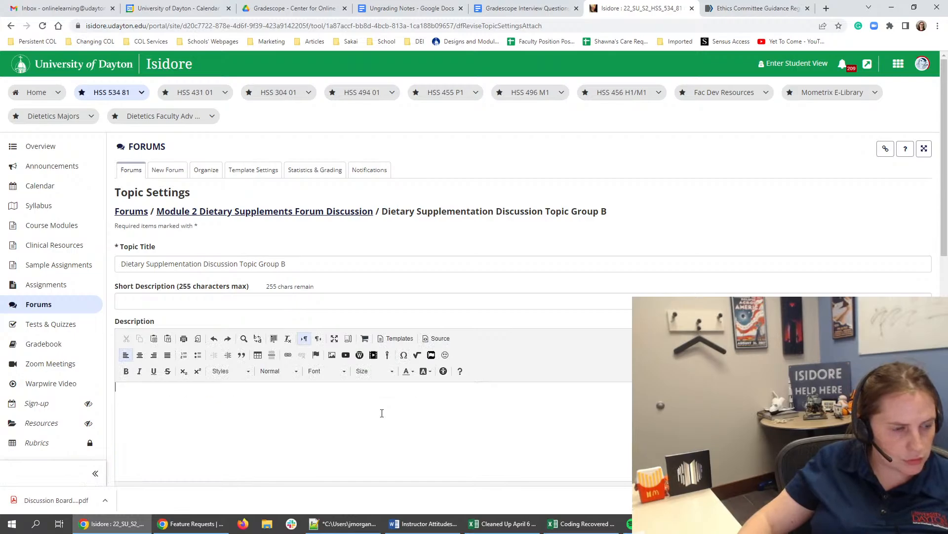
pyautogui.write('Refer t')
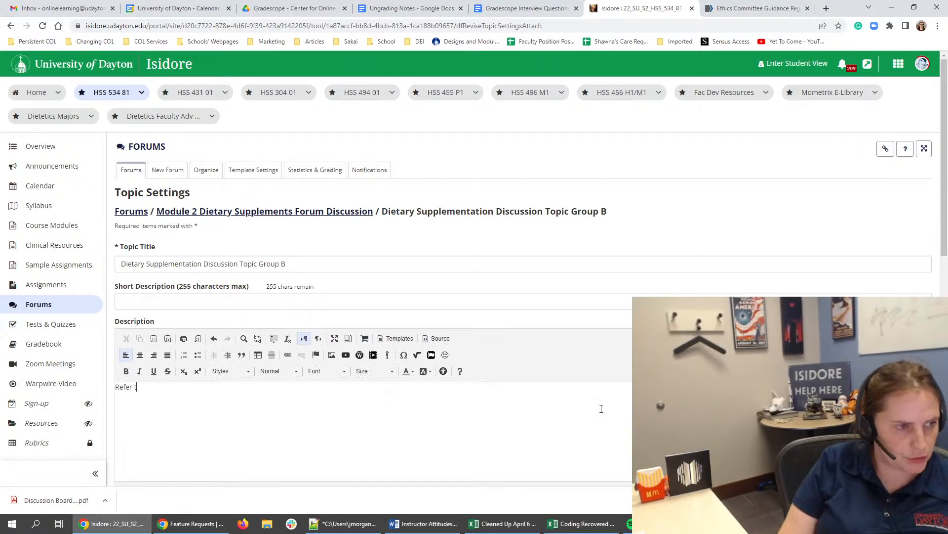
pyautogui.write('o Module')
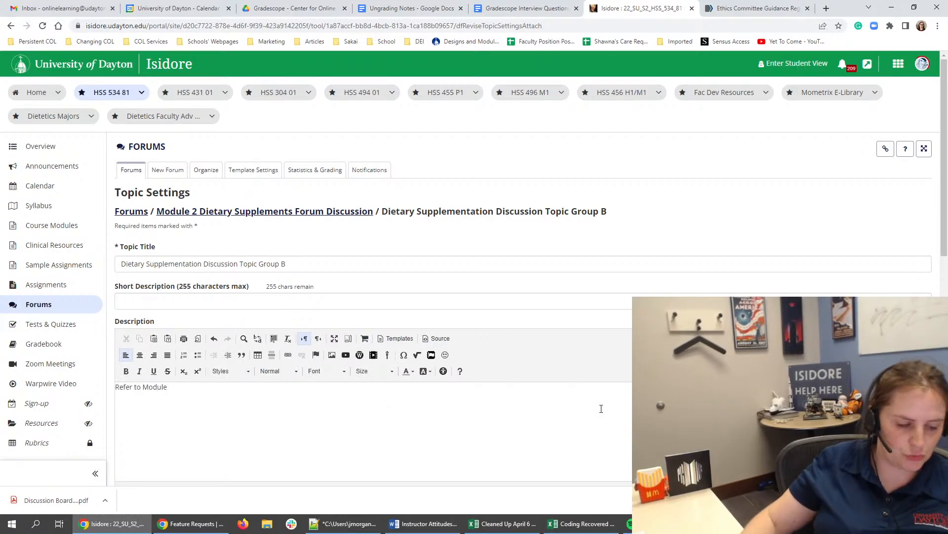
pyautogui.write(' 2 for more de')
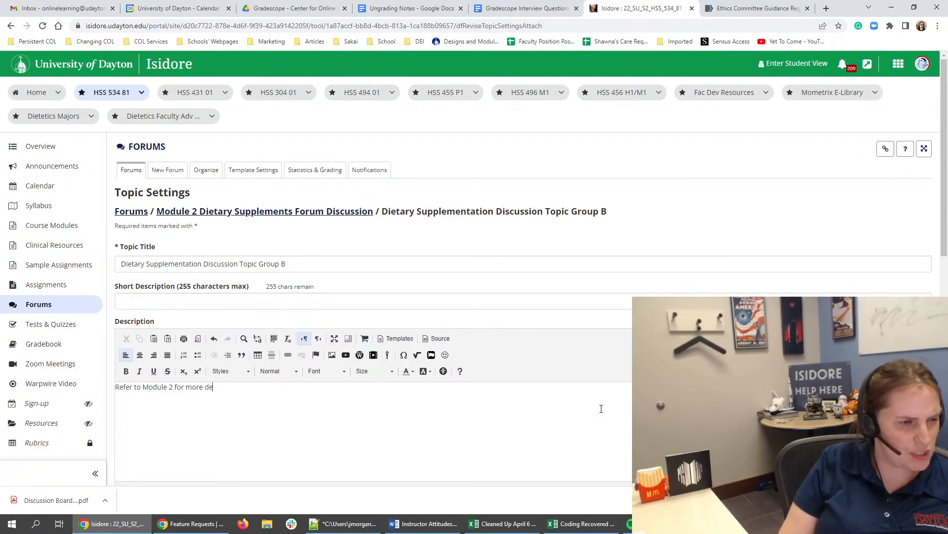
pyautogui.write('tailed instruc')
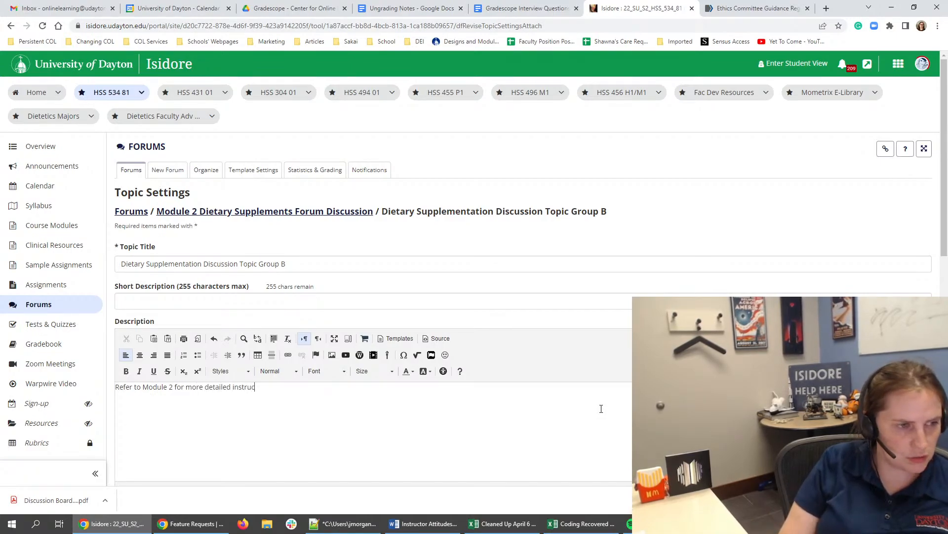
pyautogui.write('tions.')
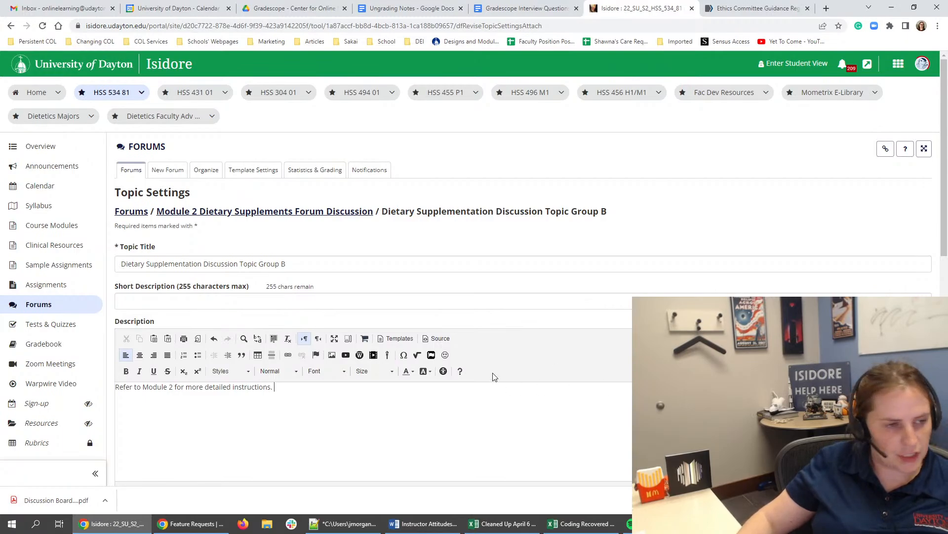
pyautogui.scroll(-9, 127, 445)
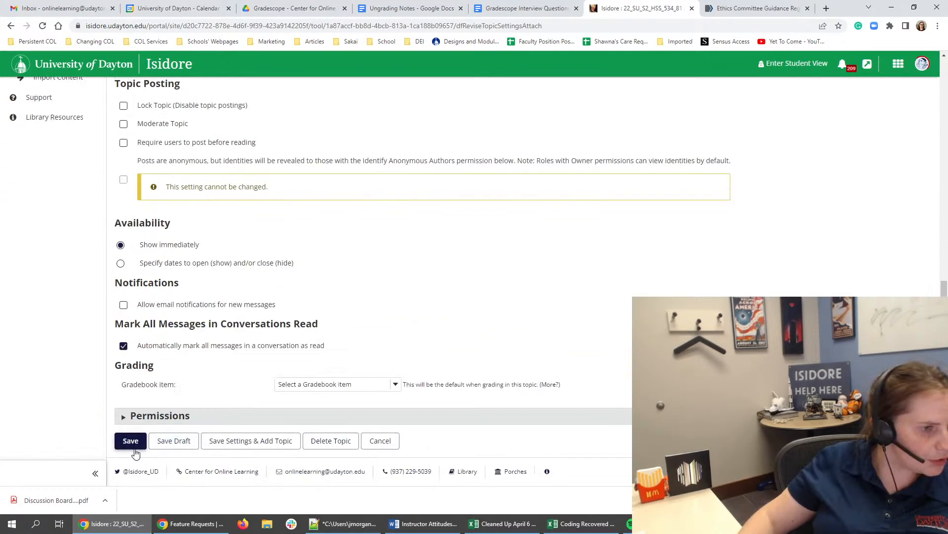
pyautogui.click(130, 440)
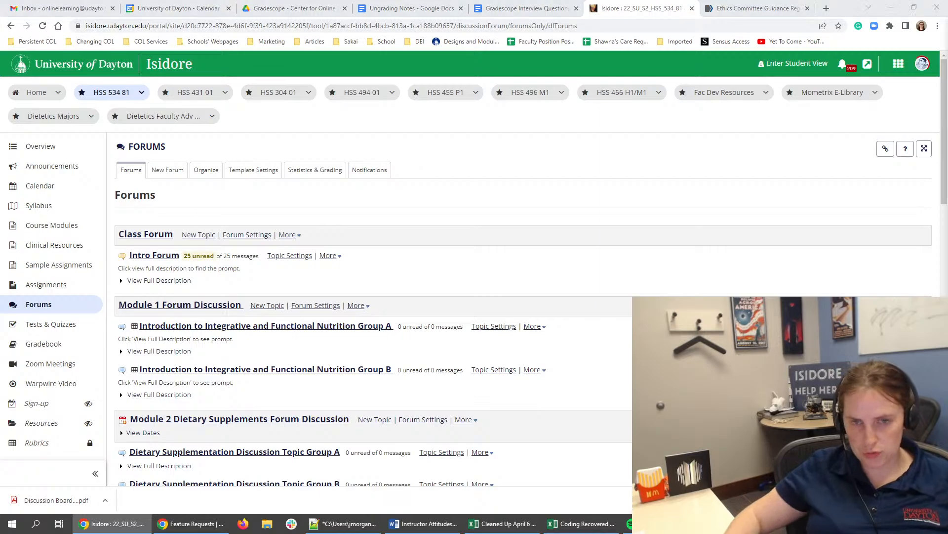
# - Replace the Module 2 Group A topic's prompt with the one on the AND's position on dietary supplementation in the NCP, and save
pyautogui.scroll(-2, 533, 335)
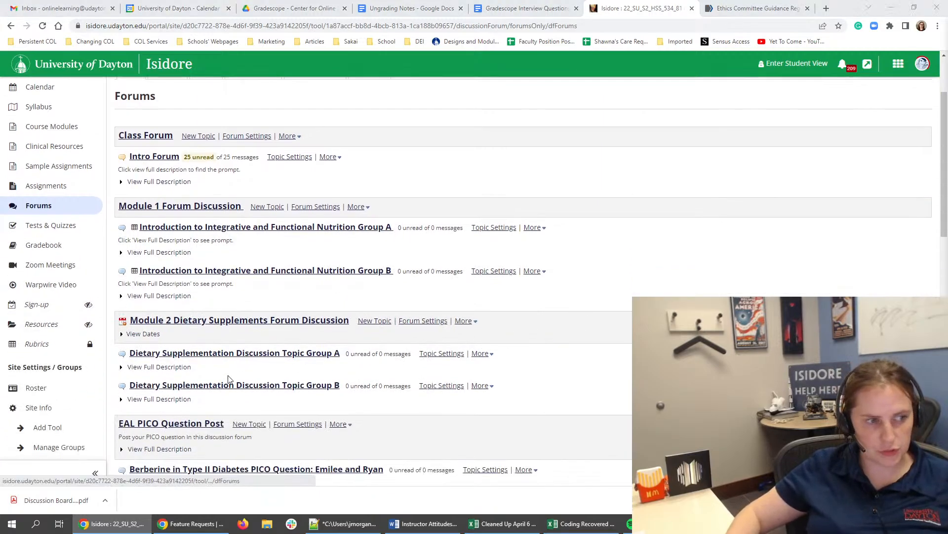
pyautogui.click(457, 355)
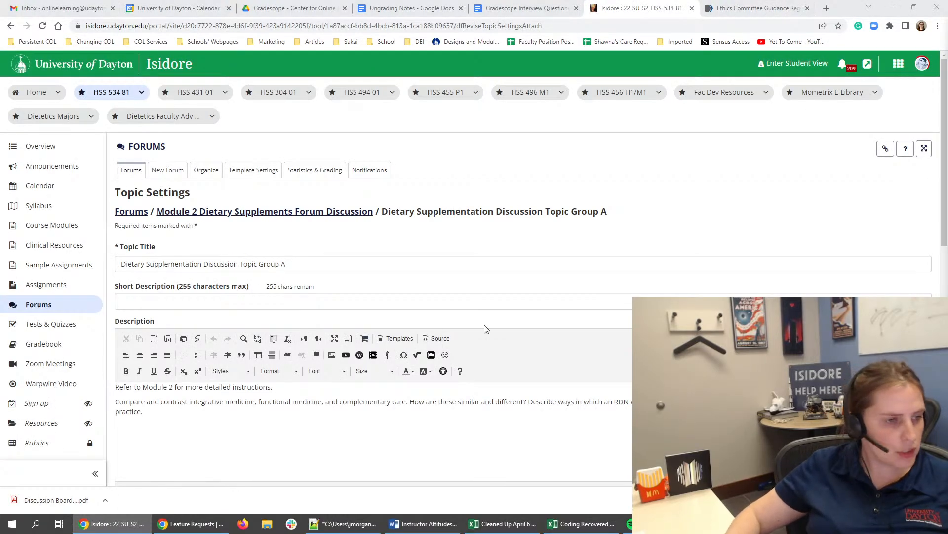
pyautogui.scroll(-3, 444, 331)
pyautogui.click(418, 295)
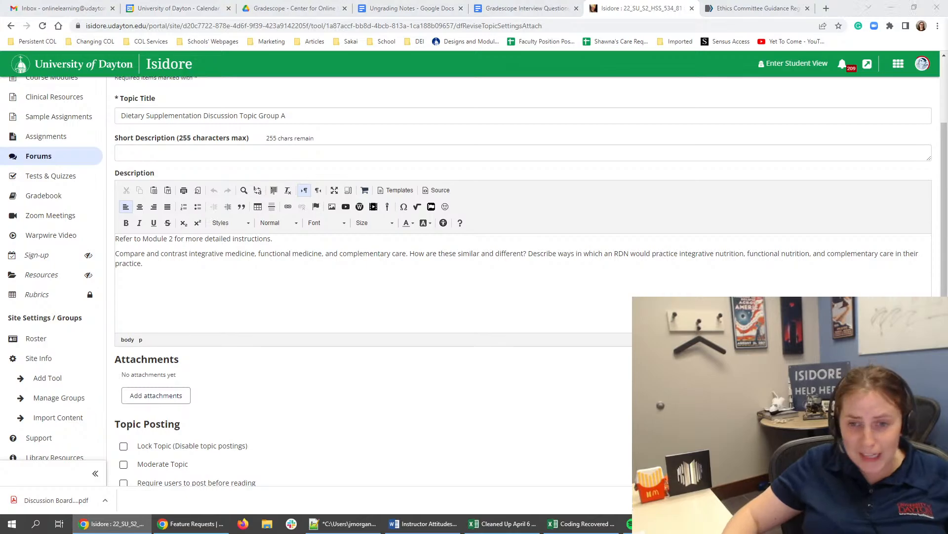
pyautogui.tripleClick(336, 262)
pyautogui.write('Describe the position of the AND on the use of dietary supplementation in the NCP. Describe a scenario in which a RDN would recommend dietary supplementation using one of the EAL projects related to supplementation. Cranberry extract (Disorders of Lipid Metabolism), Coenzyme Q10 for Disorders of Lipid Metabolism, EHA/DPA Triglycerides (Disorders of Lipid Metabolism). How does this compare to evidence provided in the Natural Medicine Database. Provide recommendations (product names) for three supplements. Include a table that outlines your review of the supplement recommendations.')
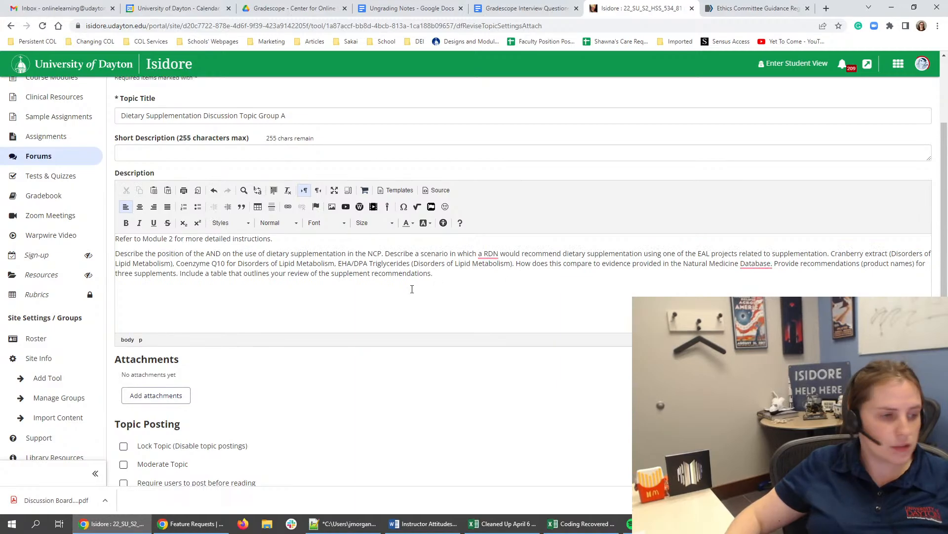
pyautogui.scroll(-8, 412, 289)
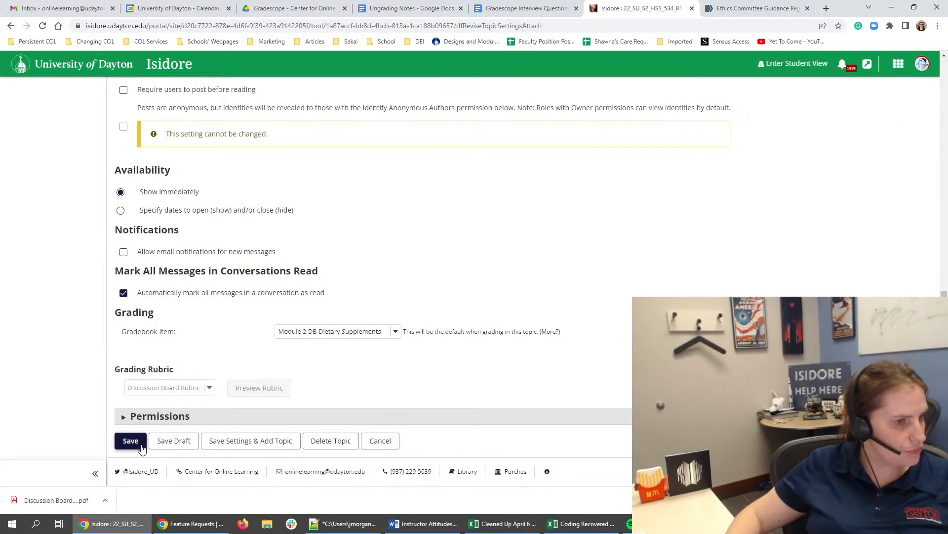
pyautogui.click(141, 446)
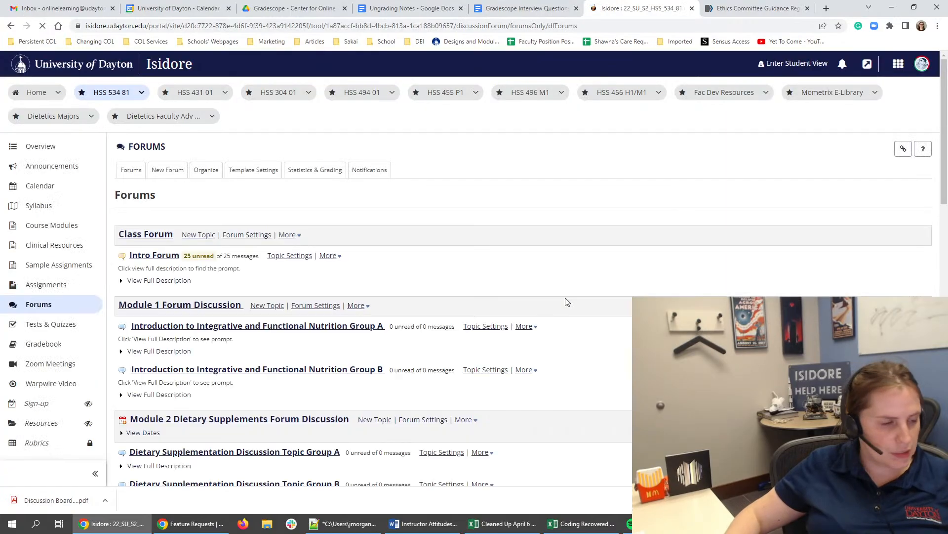
# - Add the Group B prompt on describing Marshmallow Root, Glutamine and Zinc for Intestinal Permeability and evaluating each supplement claim below its reference line
pyautogui.scroll(-3, 150, 273)
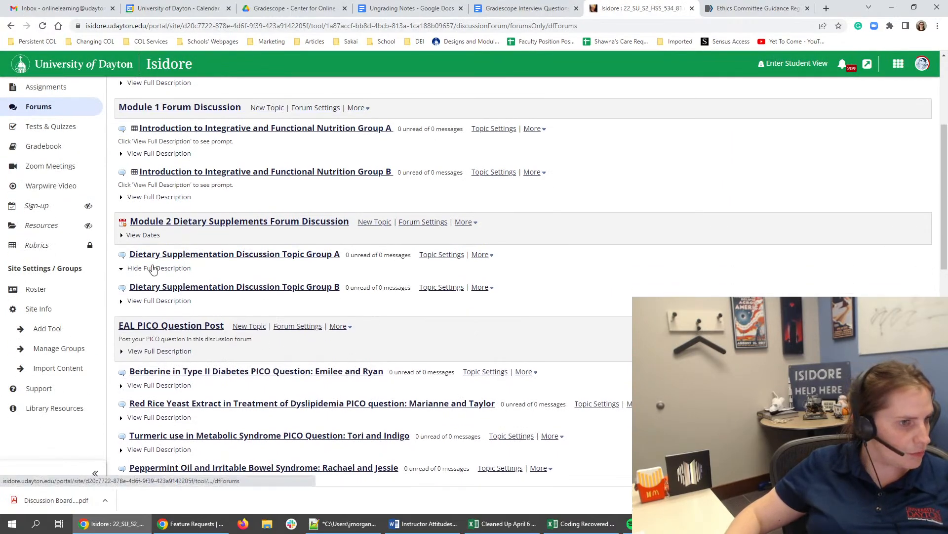
pyautogui.click(149, 269)
pyautogui.moveTo(293, 284); pyautogui.dragTo(116, 284)
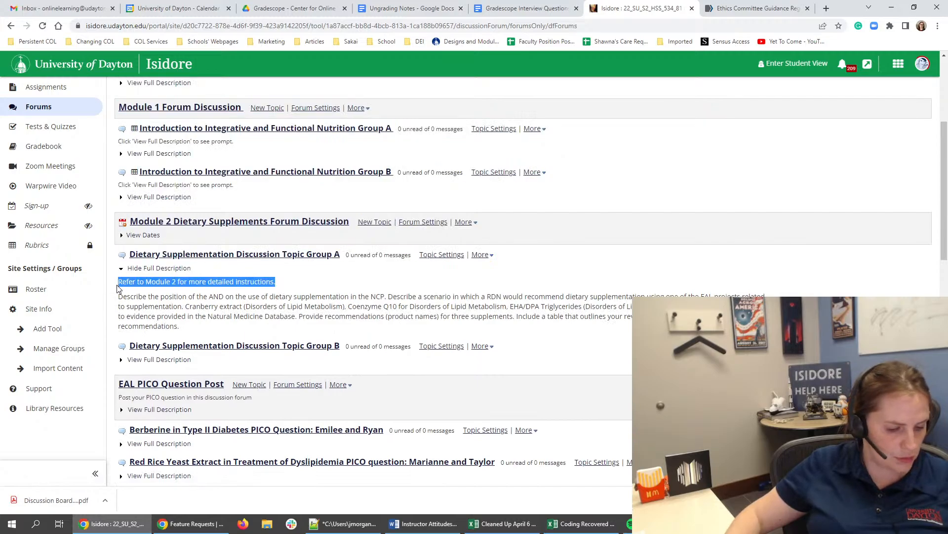
pyautogui.click(148, 360)
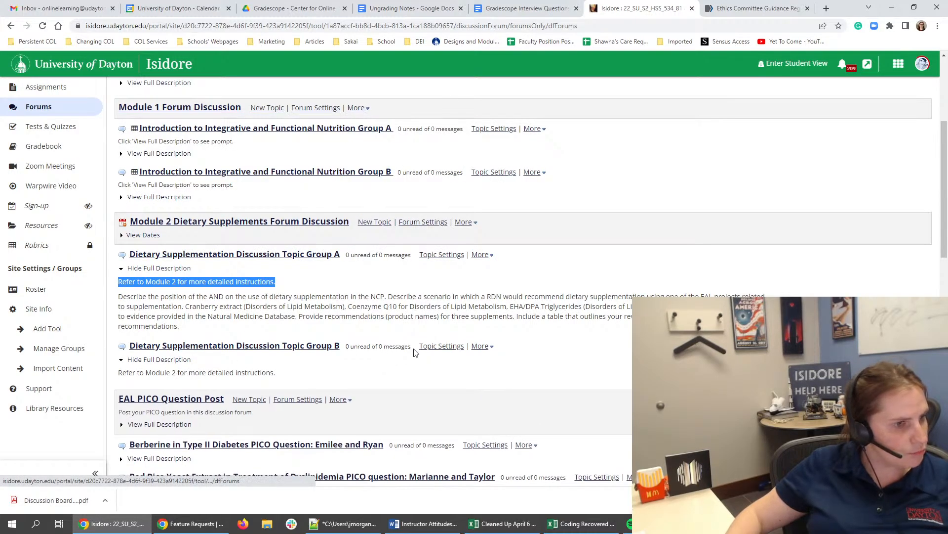
pyautogui.click(442, 347)
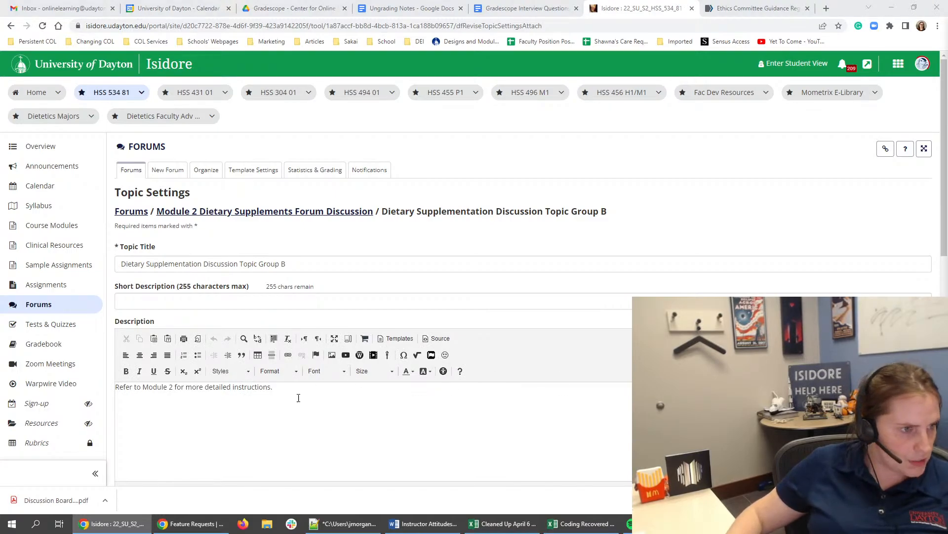
pyautogui.click(266, 444)
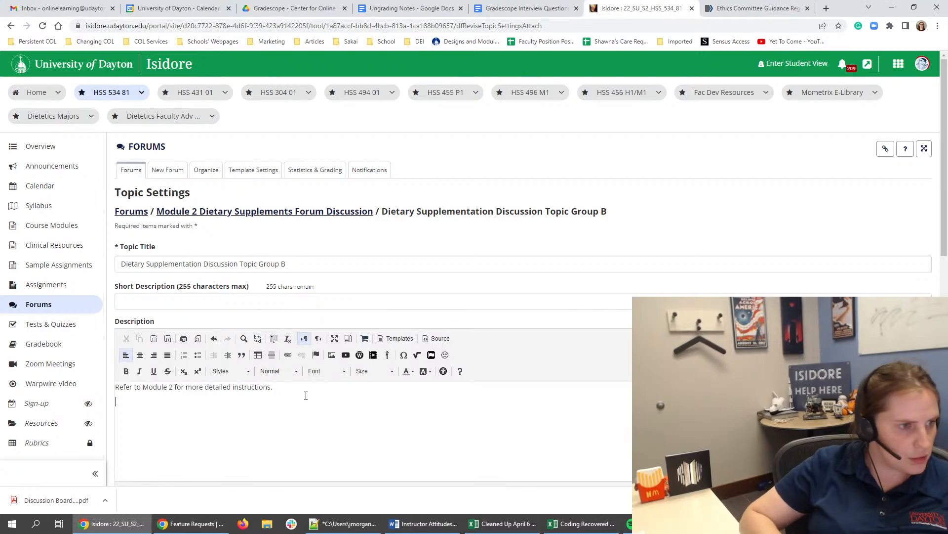
pyautogui.hotkey('ctrl', 'v')
pyautogui.scroll(2, 306, 395)
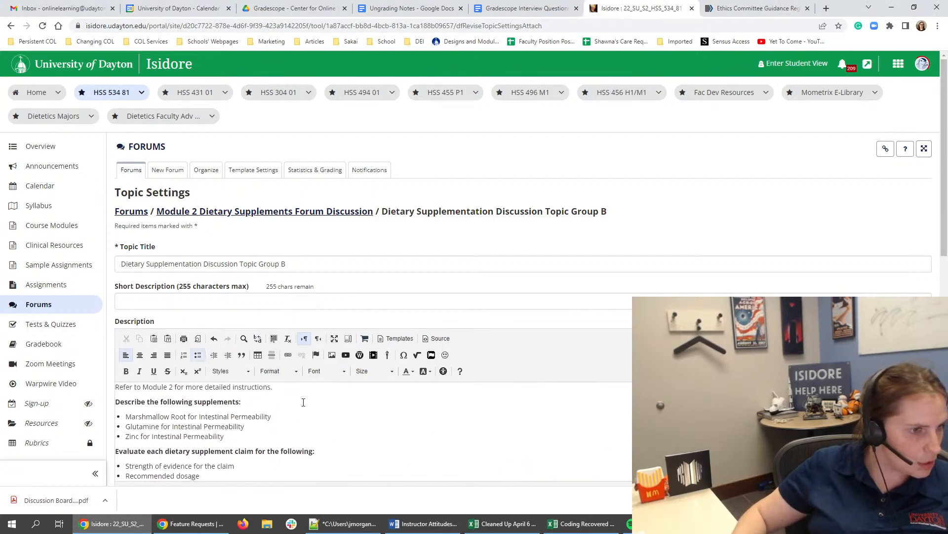
# - Assign the "Module 2 DB Dietary Supplements" gradebook item to the Group B topic and save the topic
pyautogui.scroll(-15, 302, 402)
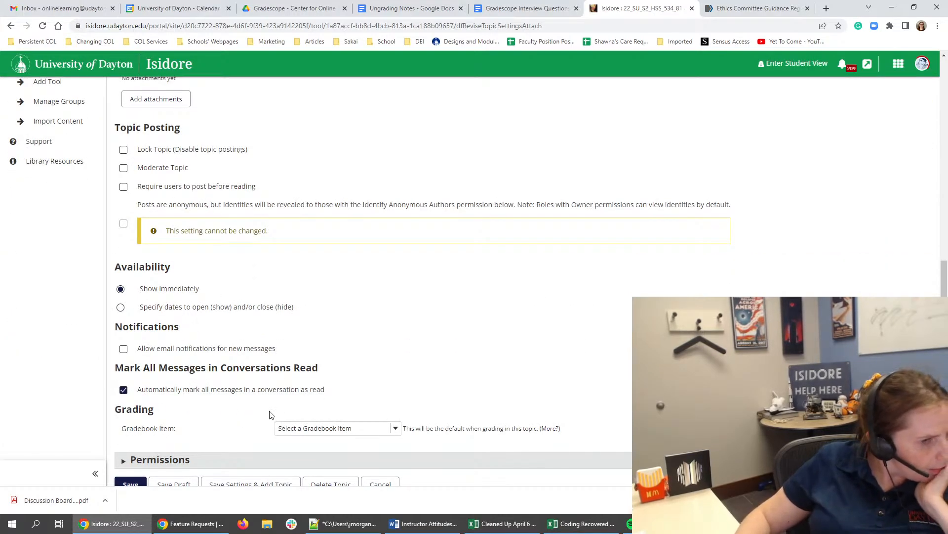
pyautogui.click(291, 429)
pyautogui.click(303, 459)
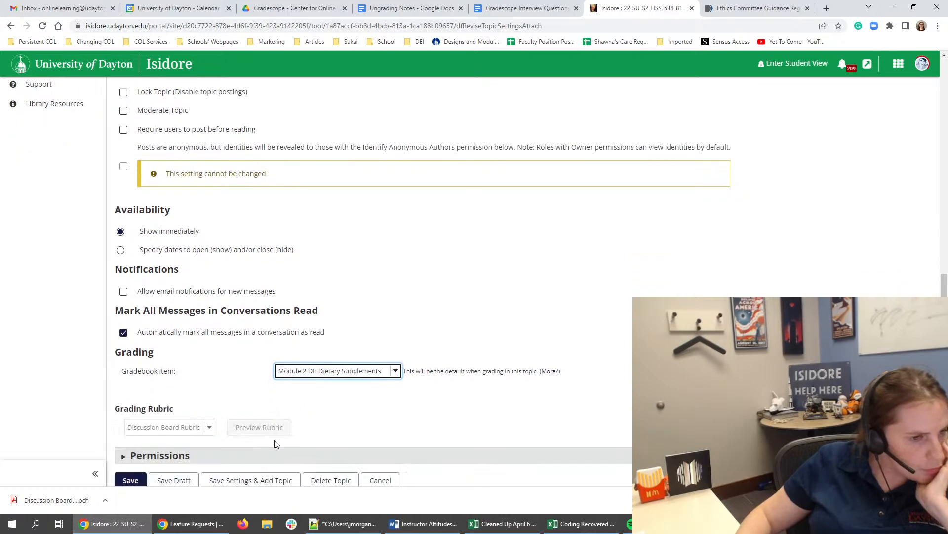
pyautogui.scroll(-2, 303, 445)
pyautogui.click(133, 447)
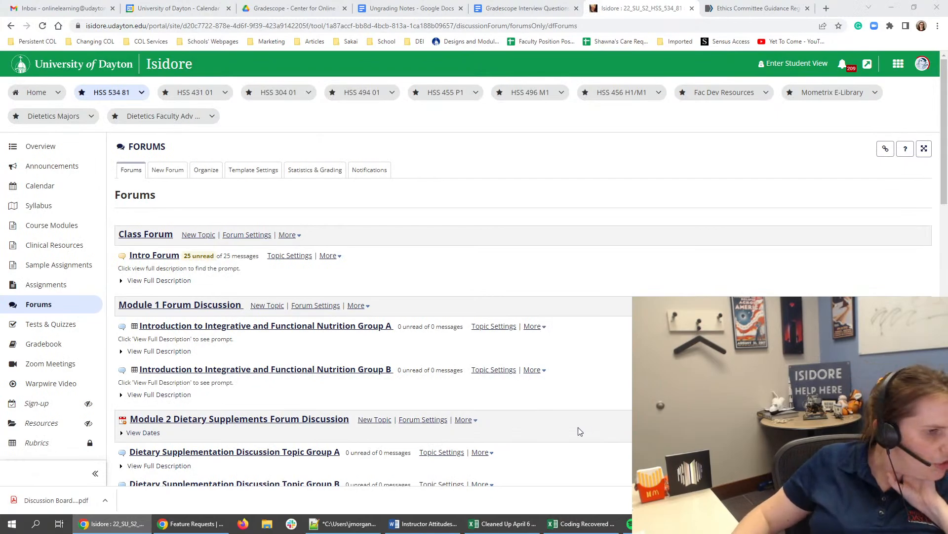
pyautogui.scroll(-2, 533, 417)
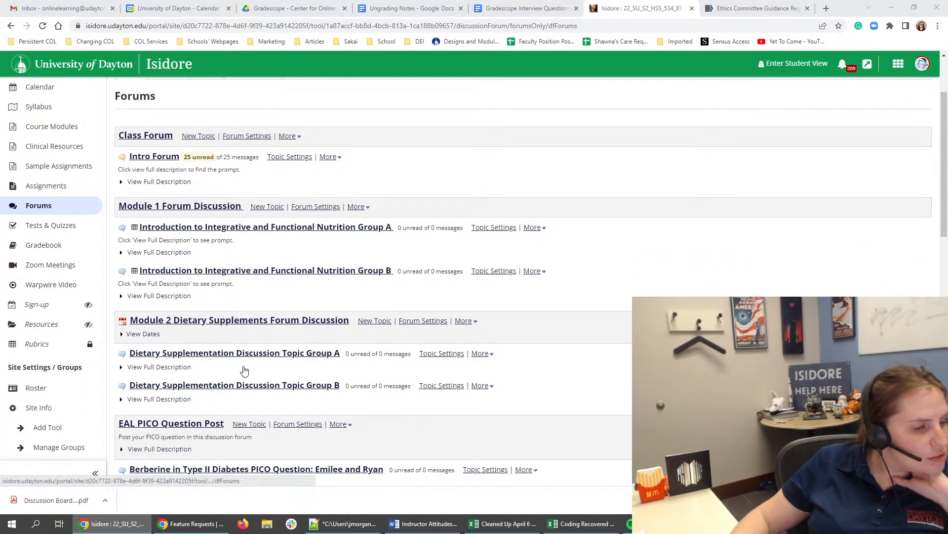
pyautogui.scroll(-4, 234, 366)
pyautogui.scroll(6, 231, 350)
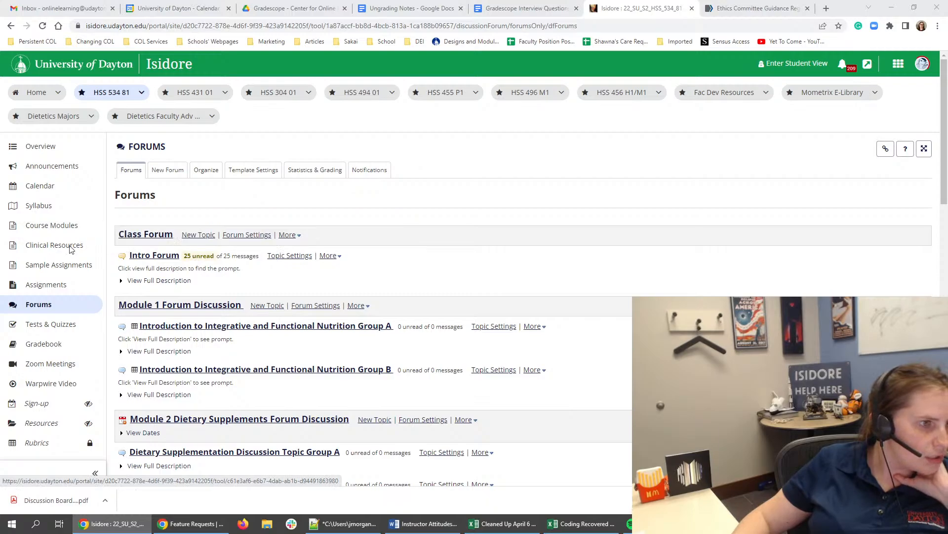
# - Attach the Discussion Board Rubric to the "Module 2 DB Dietary Supplements" gradebook item, allow adjusting individual student scores, and save the changes
pyautogui.click(45, 343)
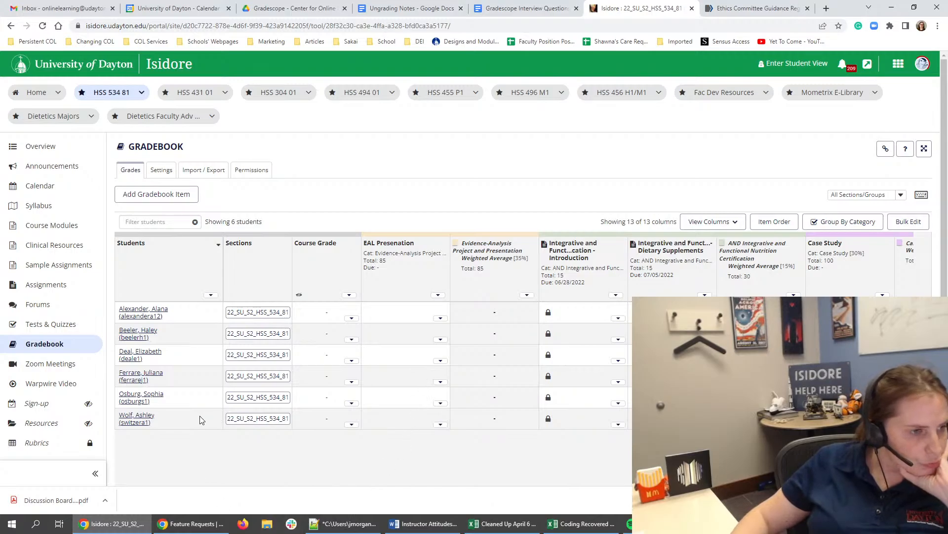
pyautogui.scroll(-3, 201, 420)
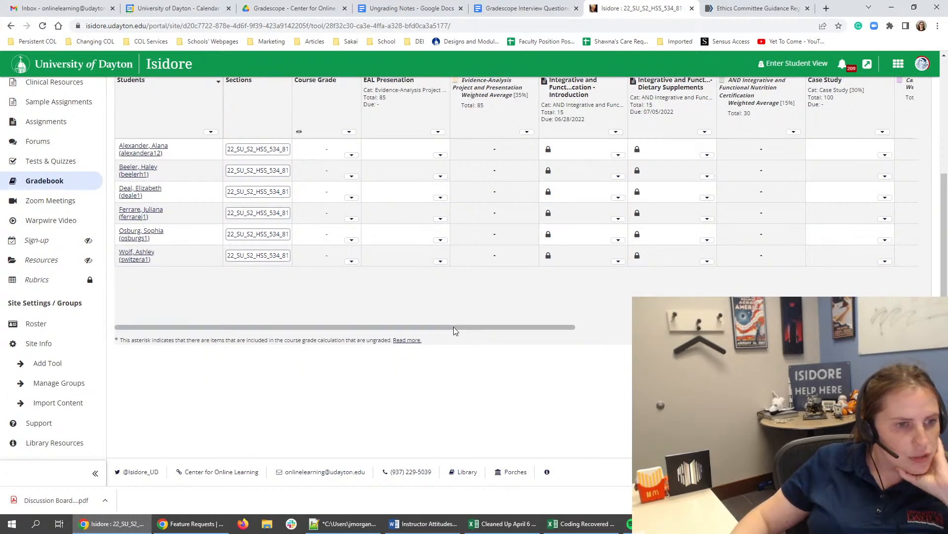
pyautogui.moveTo(454, 327); pyautogui.dragTo(651, 327)
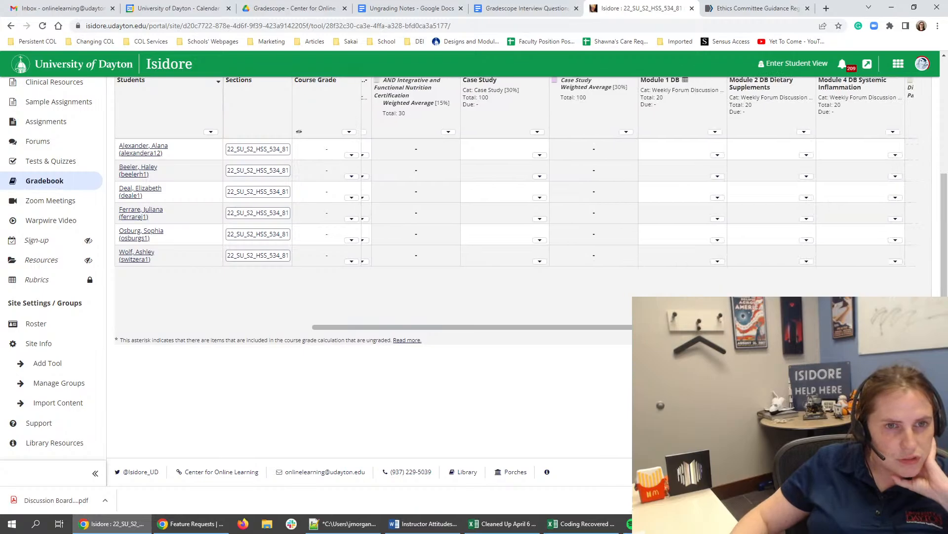
pyautogui.scroll(2, 800, 217)
pyautogui.click(803, 230)
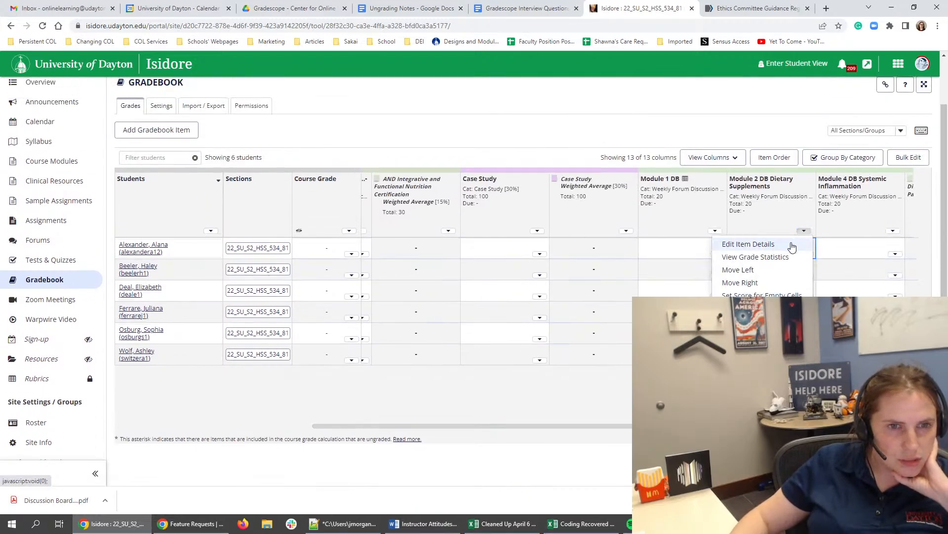
pyautogui.click(787, 245)
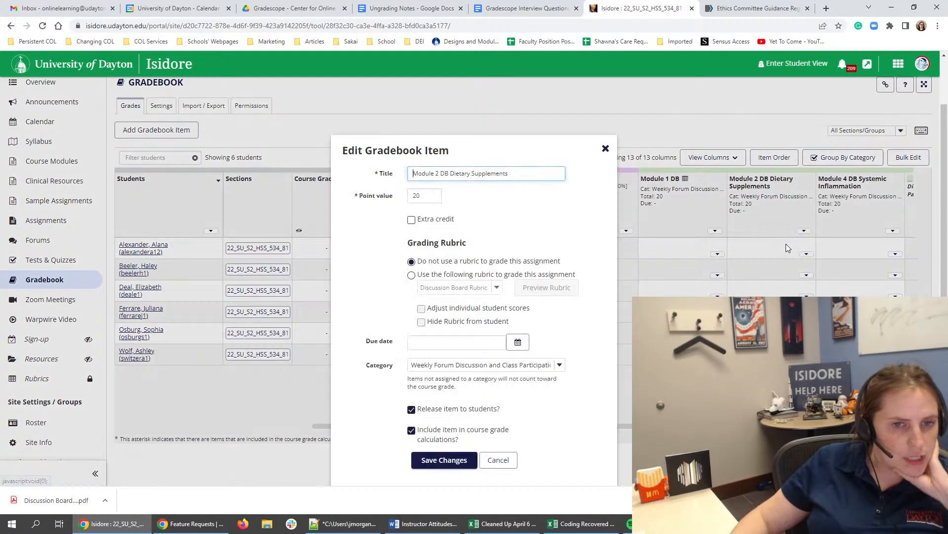
pyautogui.click(427, 275)
pyautogui.click(453, 287)
pyautogui.click(453, 296)
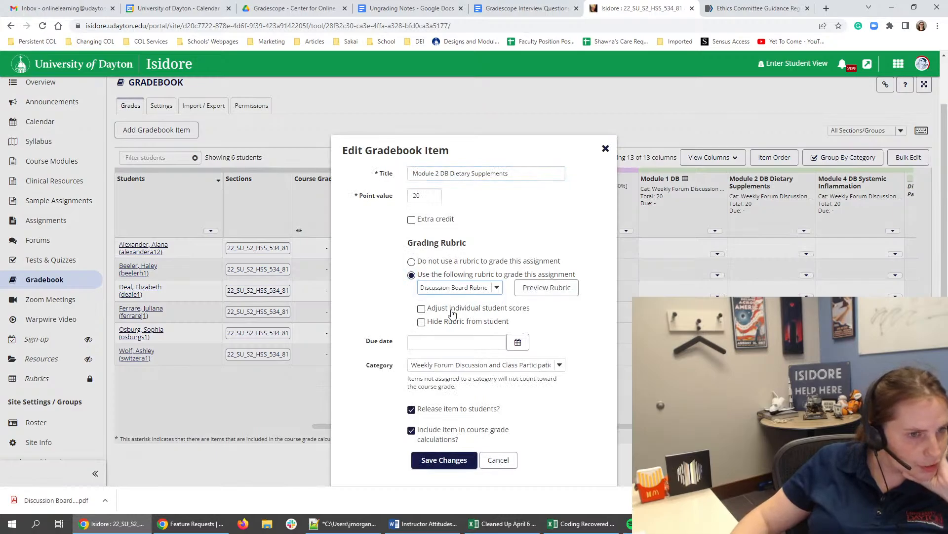
pyautogui.click(451, 309)
pyautogui.scroll(-1, 540, 343)
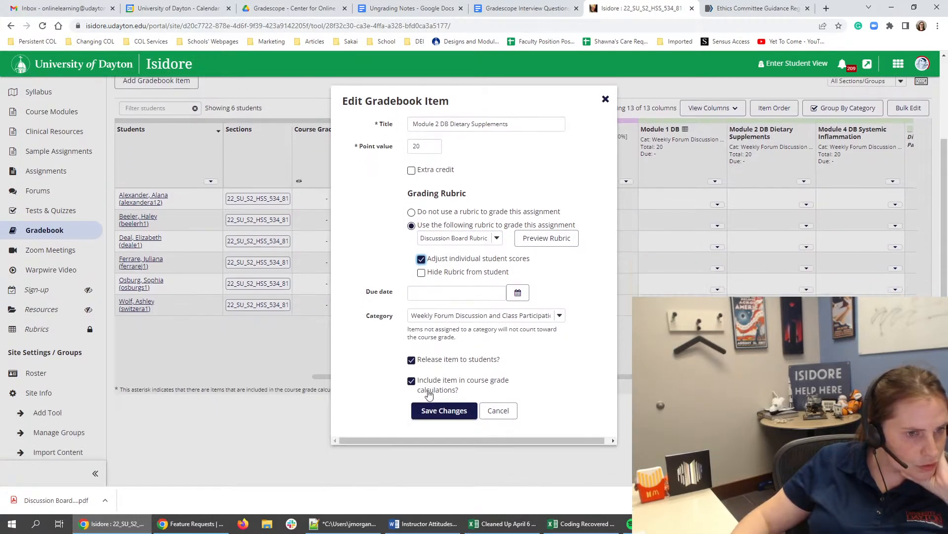
pyautogui.click(443, 410)
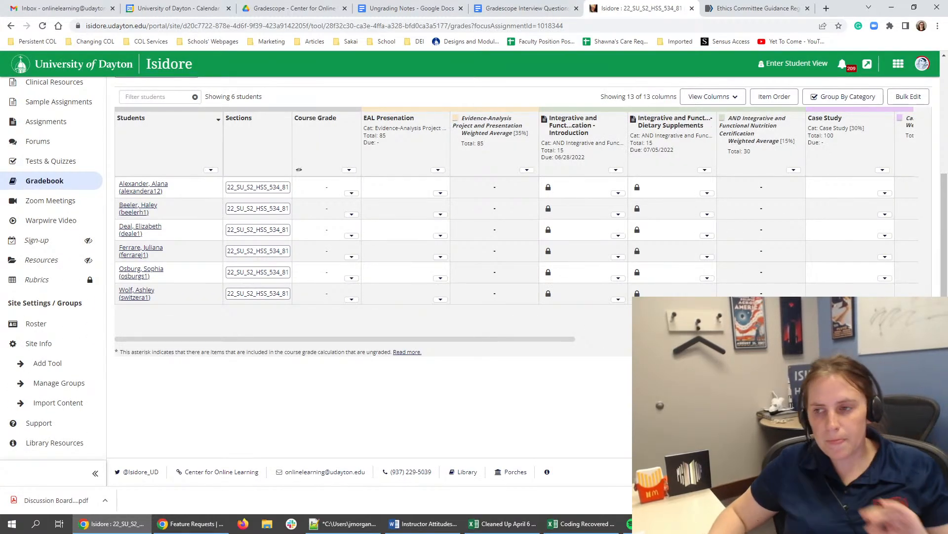
# - Return to the Module 2 course page and review the Task 5 class details and the Task 6 due dates, prompts and forum link
pyautogui.scroll(3, 497, 398)
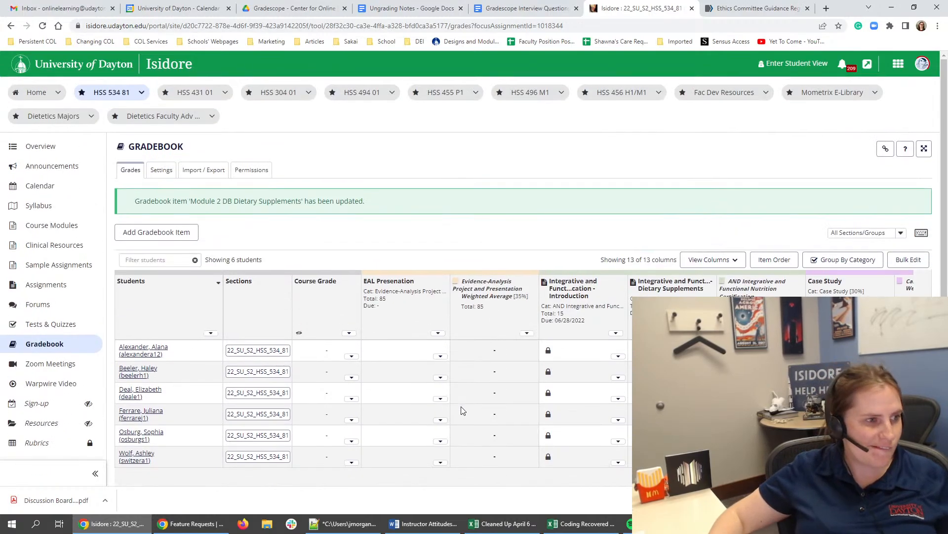
pyautogui.click(53, 236)
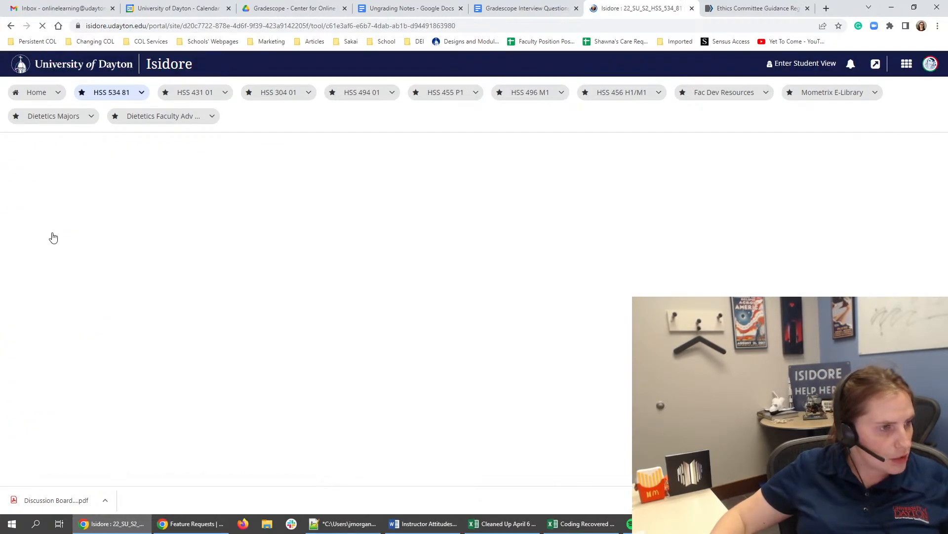
pyautogui.scroll(-20, 448, 289)
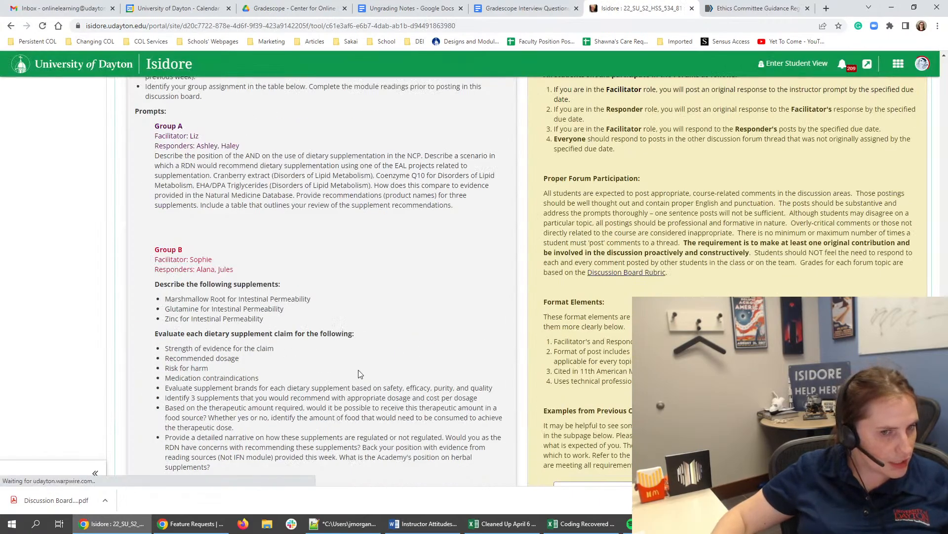
pyautogui.scroll(-2, 588, 375)
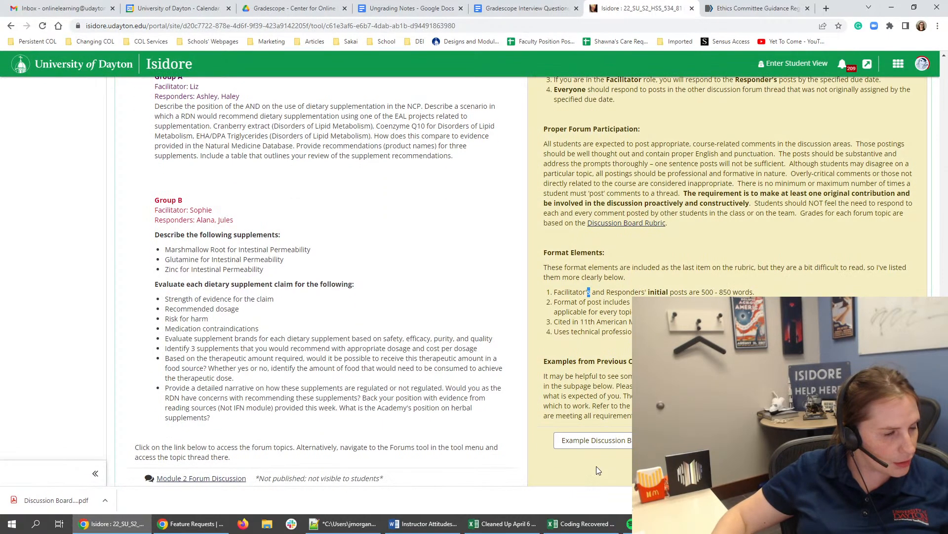
pyautogui.scroll(11, 446, 330)
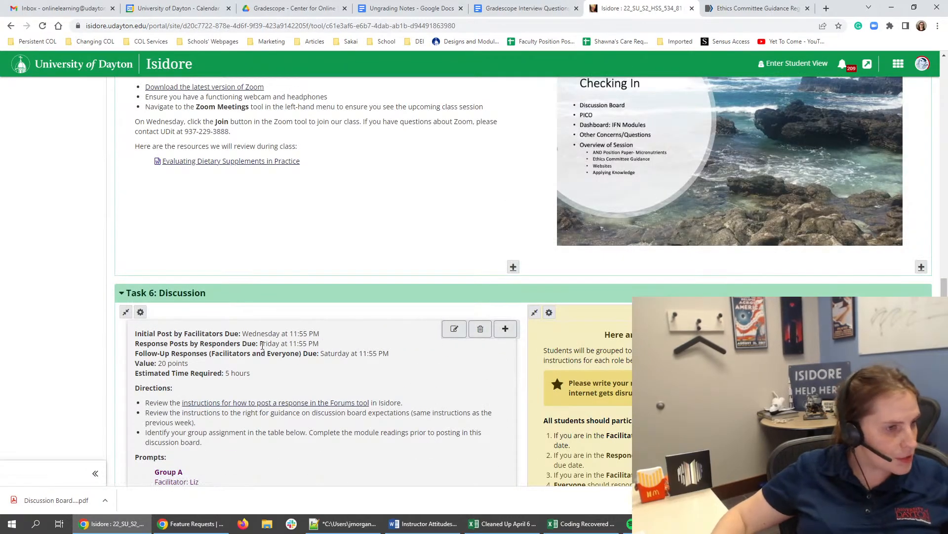
pyautogui.scroll(4, 165, 308)
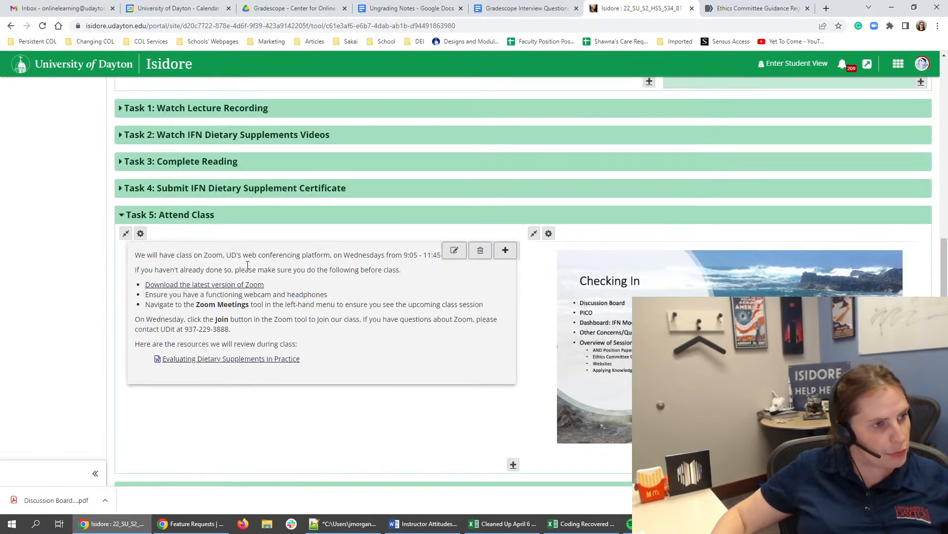
pyautogui.scroll(-4, 242, 234)
pyautogui.scroll(-9, 269, 280)
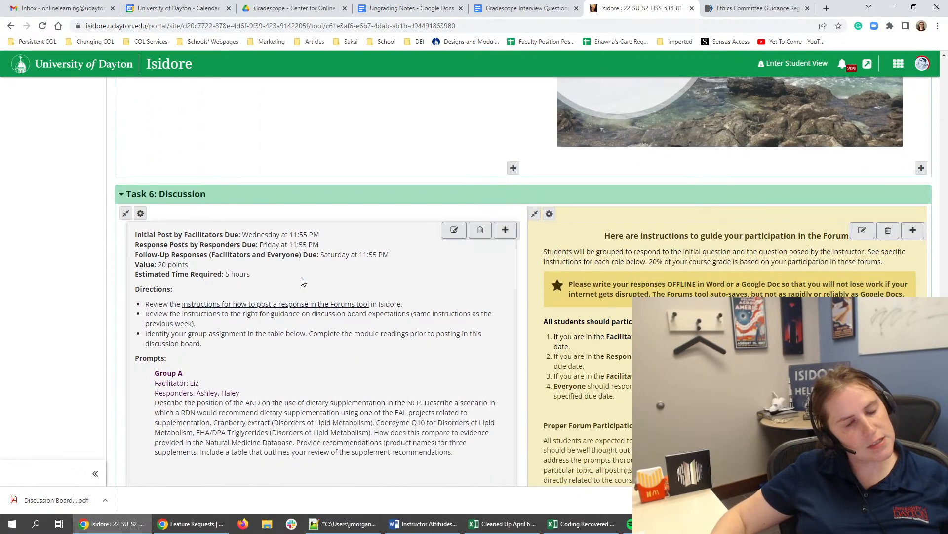
pyautogui.scroll(-2, 277, 296)
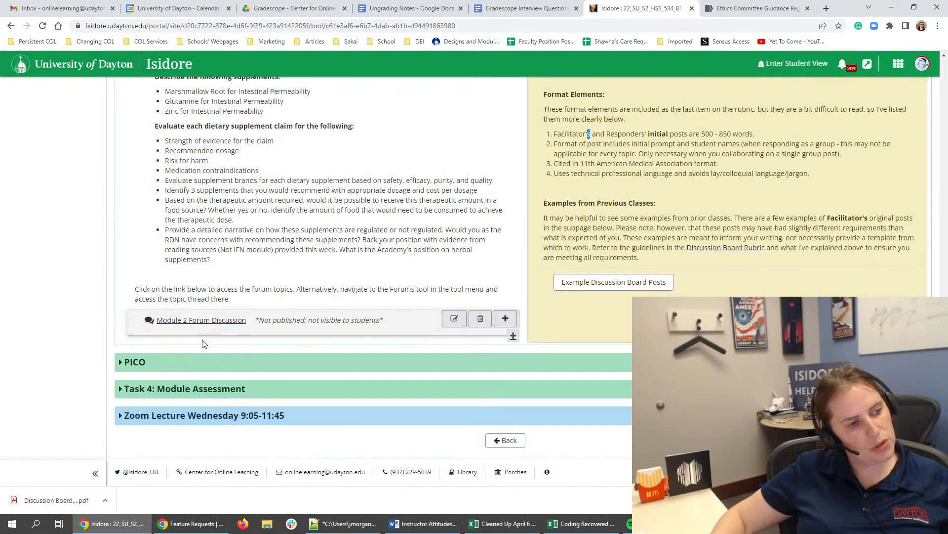
# - Set the "Task 5: Attend Class" section of Module 2 to start closed and save its settings
pyautogui.scroll(14, 163, 319)
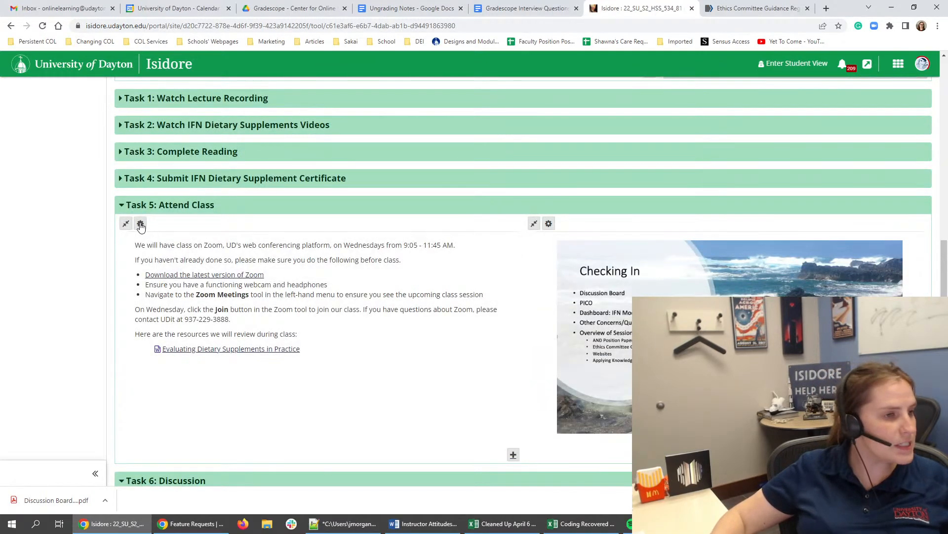
pyautogui.click(141, 224)
pyautogui.scroll(1, 310, 215)
pyautogui.click(265, 285)
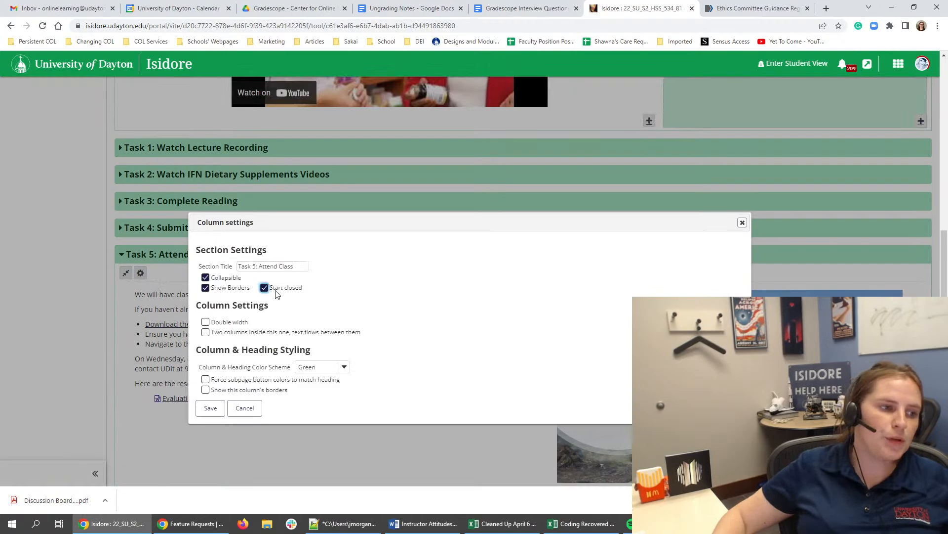
pyautogui.click(211, 407)
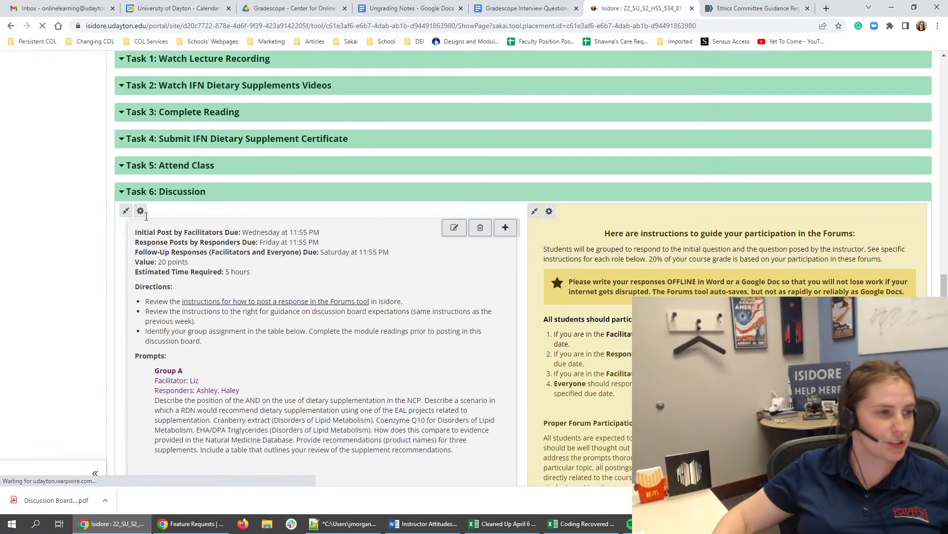
# - Set the "Task 6: Discussion" section to start closed, save its settings, and stay on the page
pyautogui.click(140, 210)
pyautogui.click(265, 238)
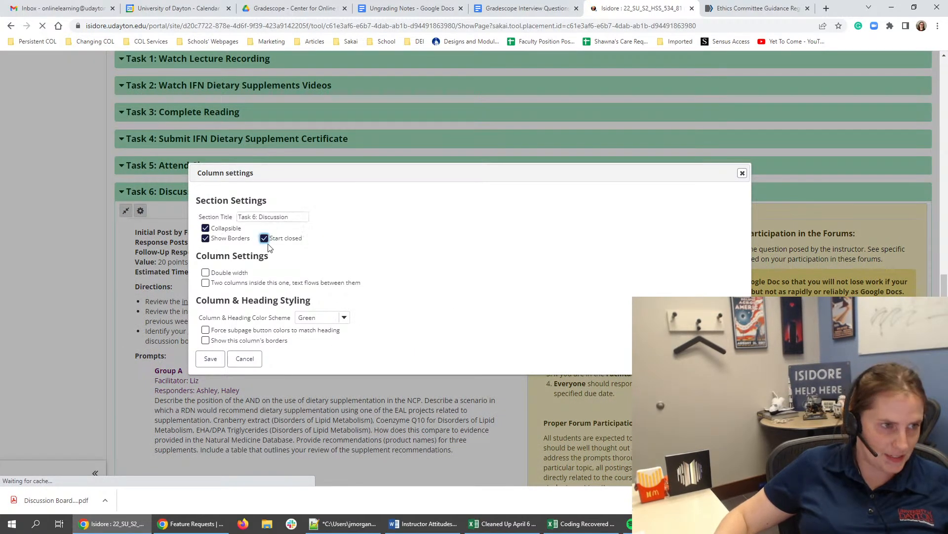
pyautogui.click(210, 358)
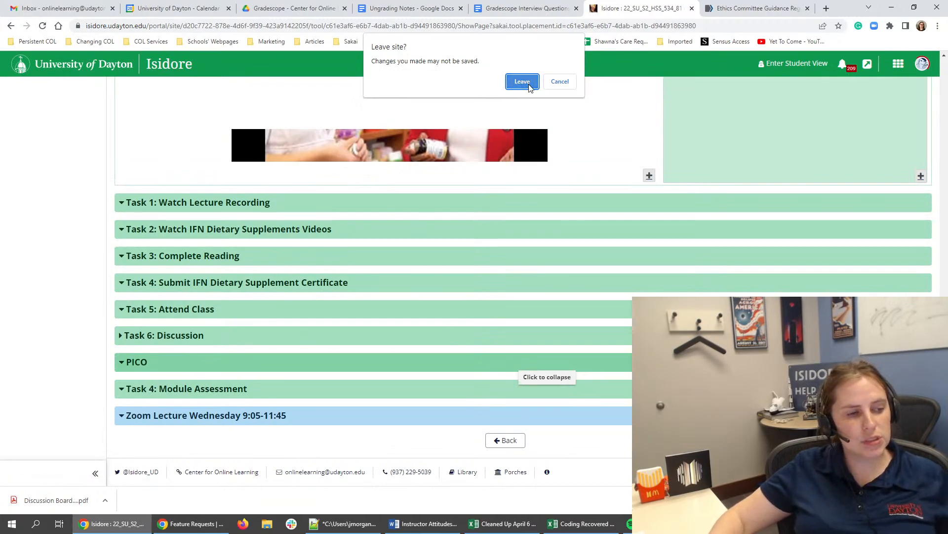
pyautogui.click(560, 82)
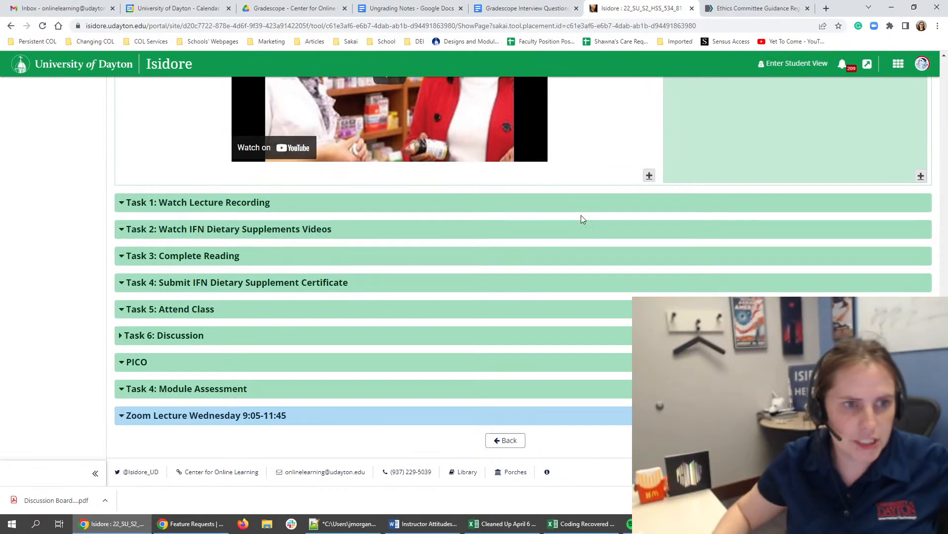
# - Examine the Module 2 weekday task checklists against the page's task sections, including the Saturday item about everyone posting to the other forum thread
pyautogui.scroll(5, 585, 219)
pyautogui.scroll(6, 586, 220)
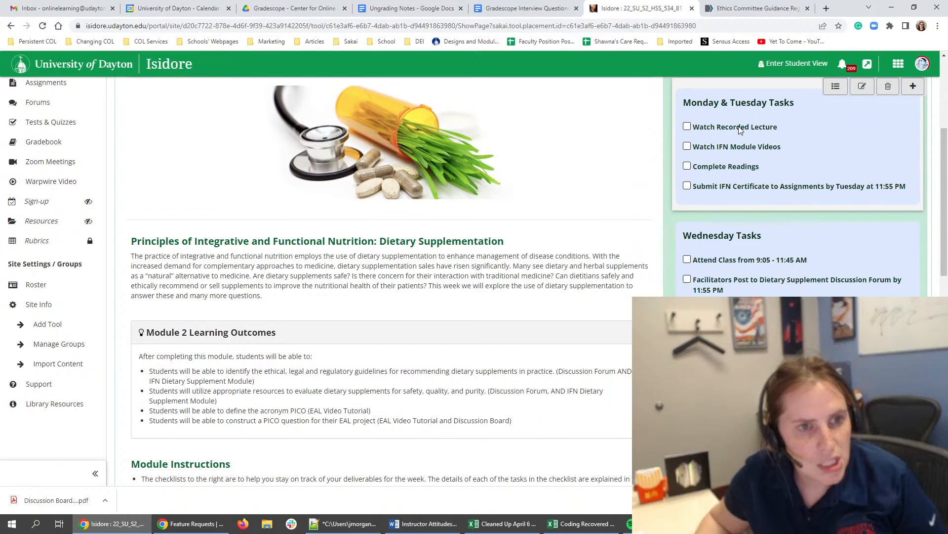
pyautogui.scroll(-5, 425, 280)
pyautogui.scroll(-5, 425, 280)
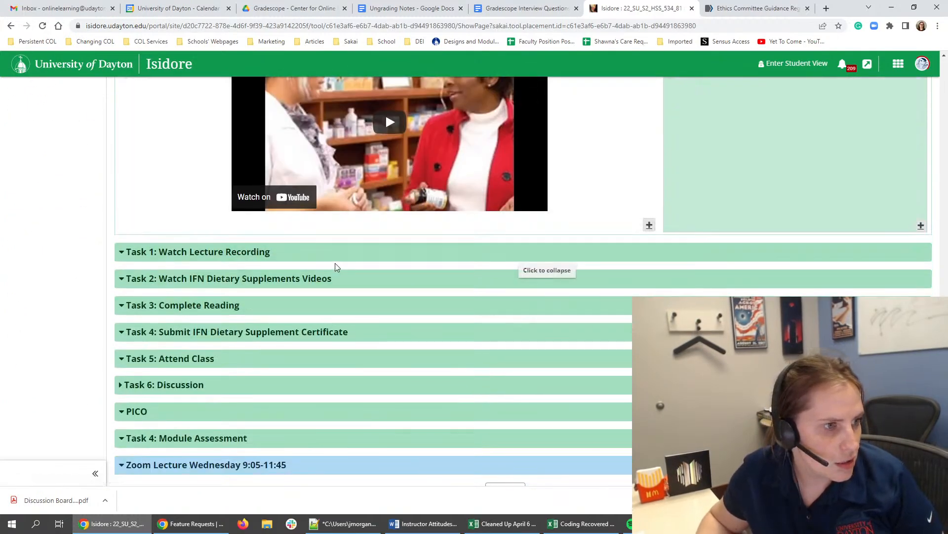
pyautogui.scroll(9, 801, 231)
pyautogui.scroll(5, 800, 232)
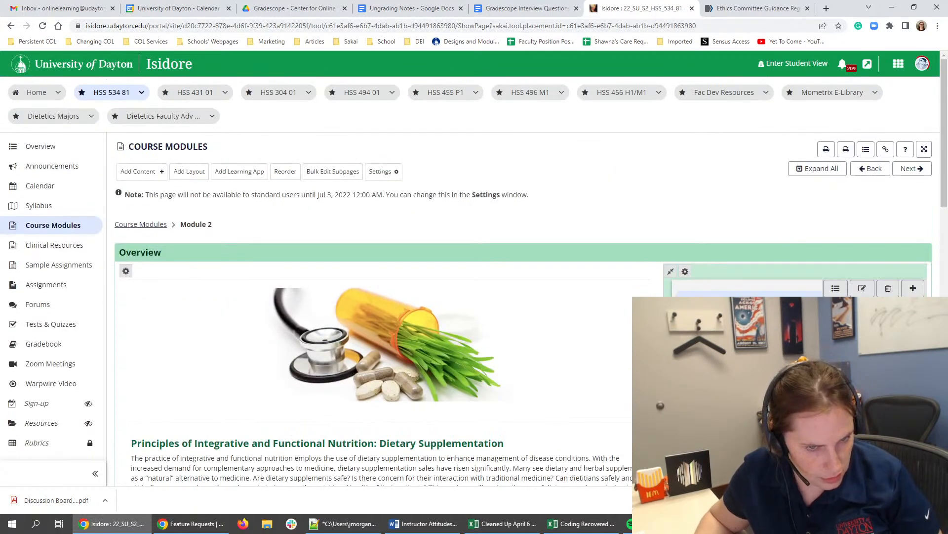
pyautogui.scroll(-3, 523, 277)
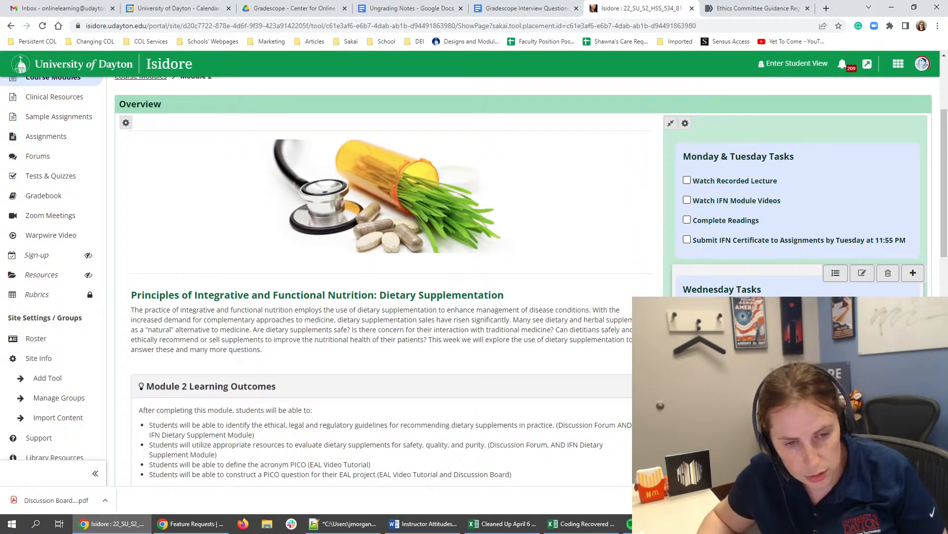
pyautogui.scroll(-1, 474, 277)
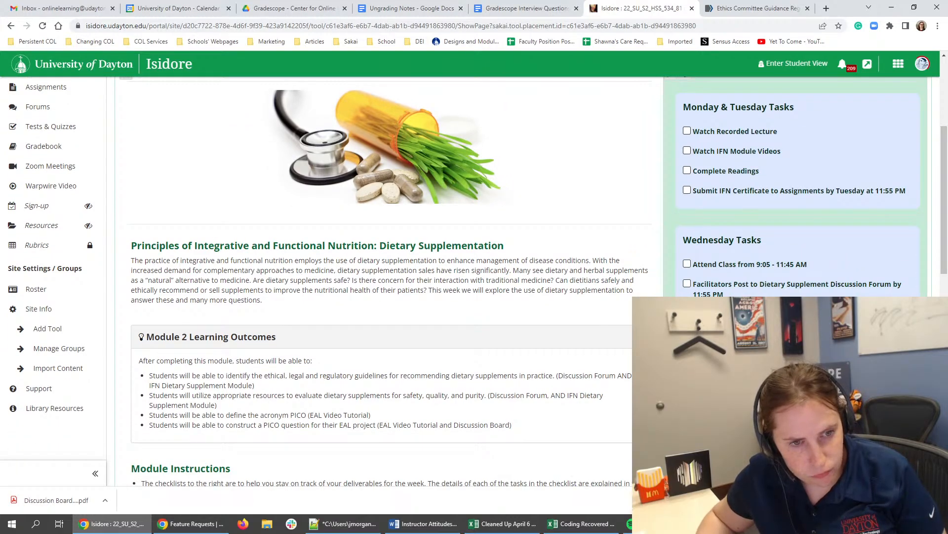
pyautogui.scroll(-4, 758, 275)
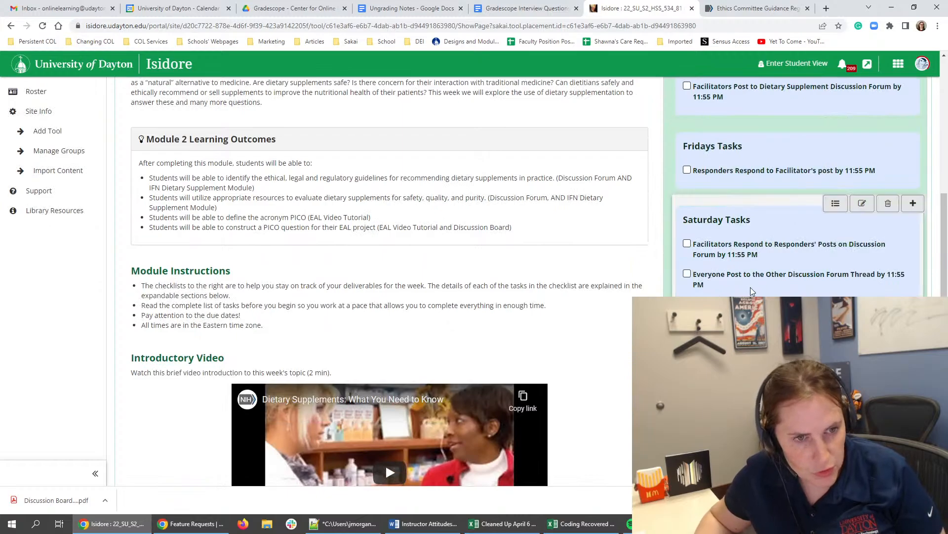
pyautogui.moveTo(736, 283); pyautogui.dragTo(695, 274)
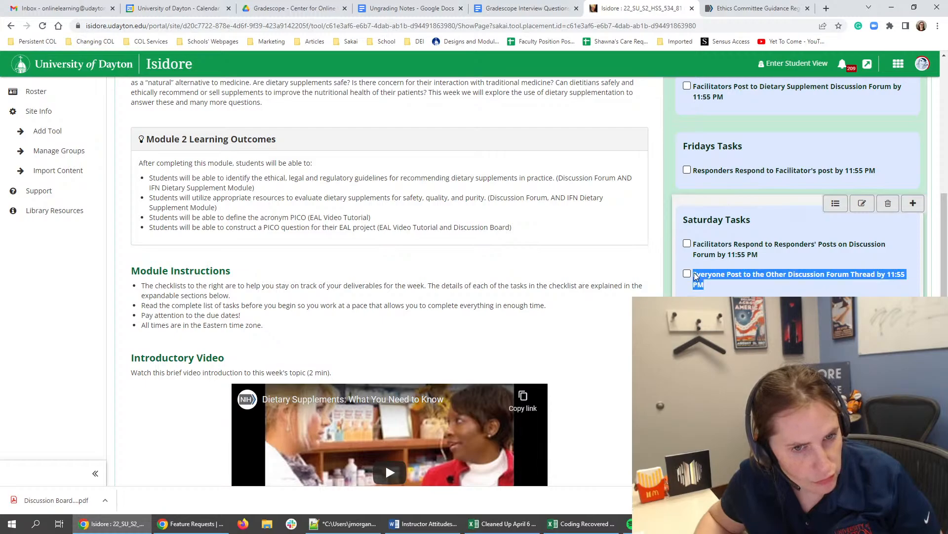
pyautogui.click(694, 276)
pyautogui.click(694, 278)
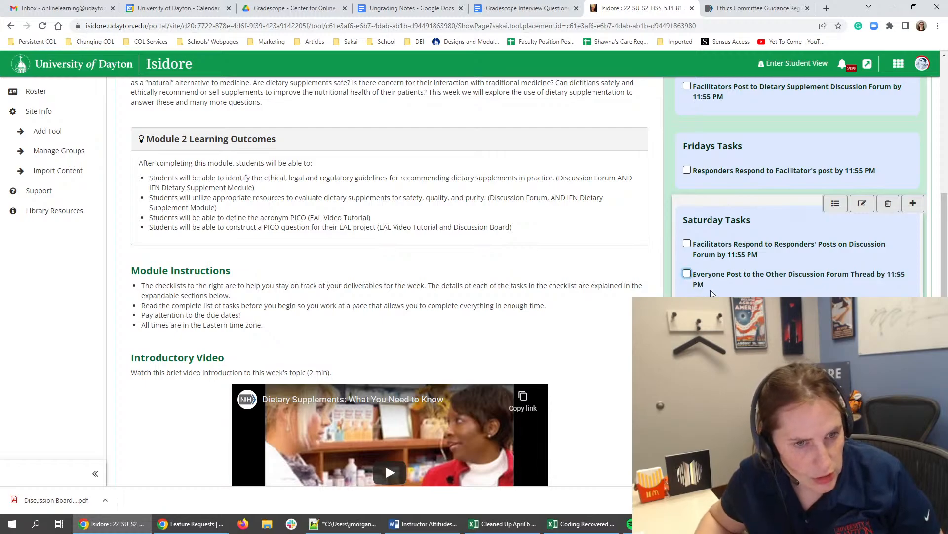
# - Display the contents of the "Task 4: Module Assessment" section near the end of the Module 2 page
pyautogui.scroll(-1, 758, 295)
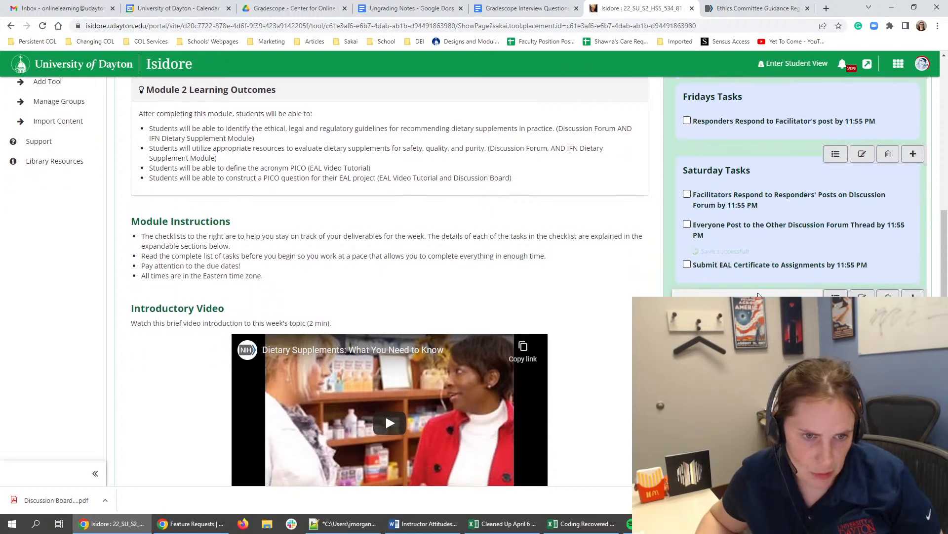
pyautogui.scroll(-7, 543, 291)
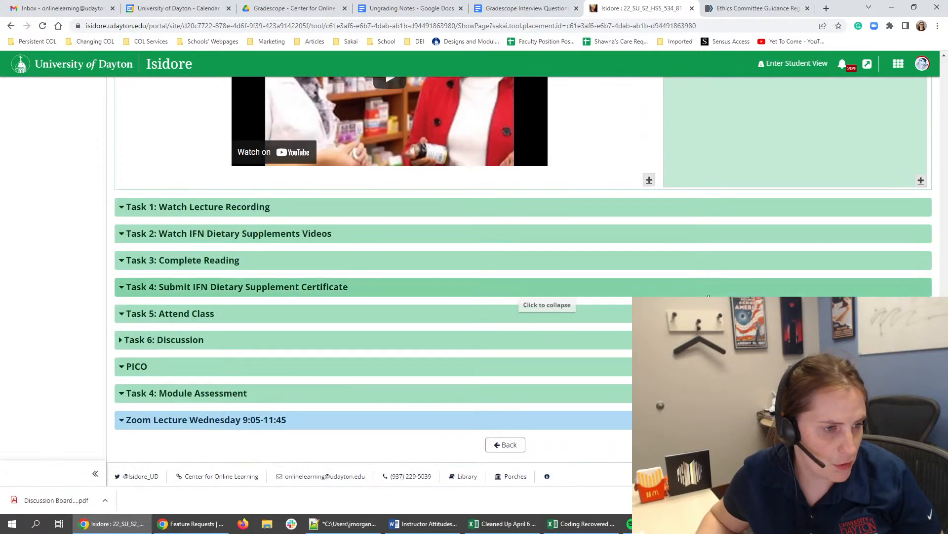
pyautogui.click(227, 390)
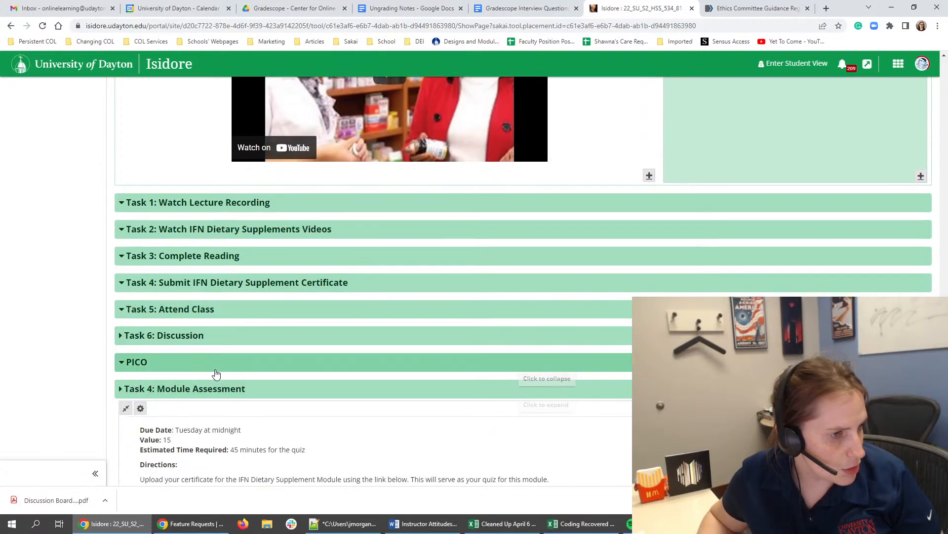
# - Compare the "PICO" section's tutorial, discussion post and certificate content with the Module 2 weekday checklists
pyautogui.scroll(-2, 215, 366)
pyautogui.tripleClick(207, 354)
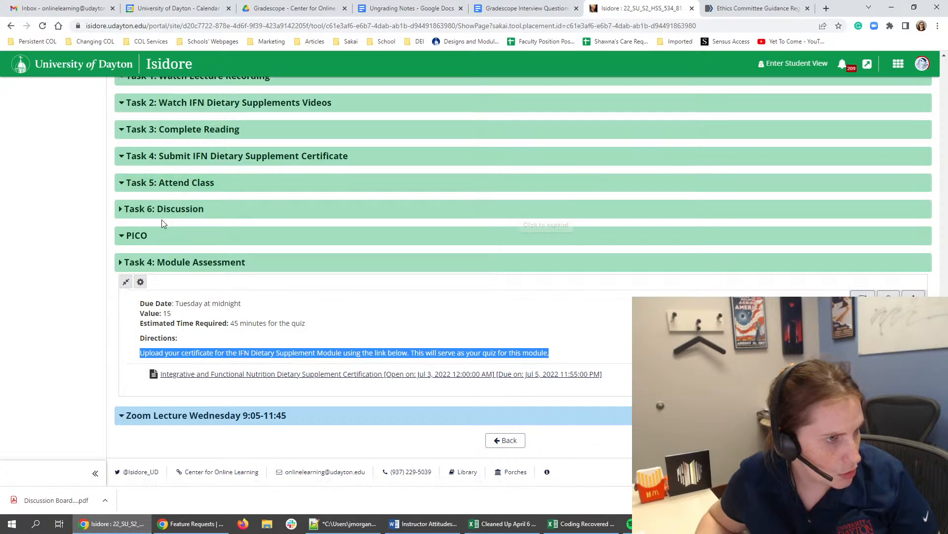
pyautogui.click(175, 236)
pyautogui.scroll(-4, 176, 238)
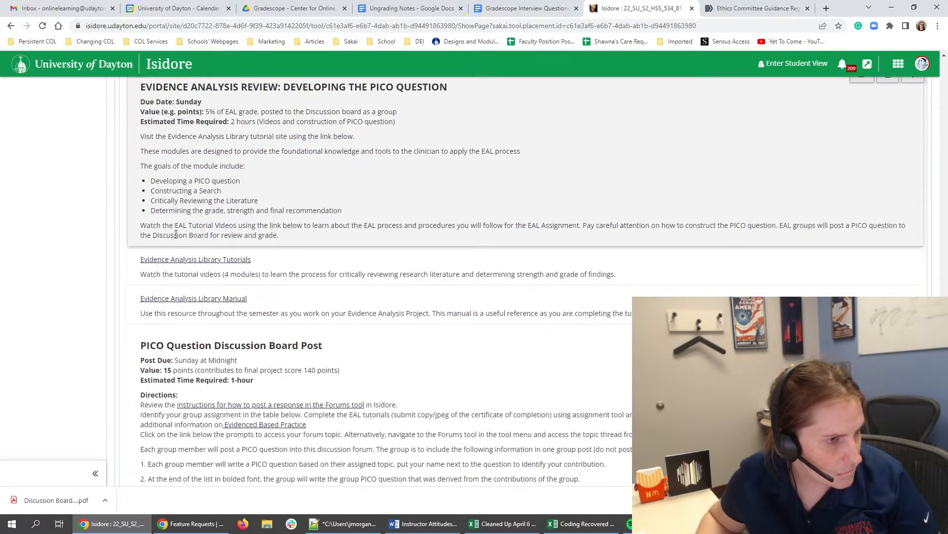
pyautogui.scroll(-4, 175, 234)
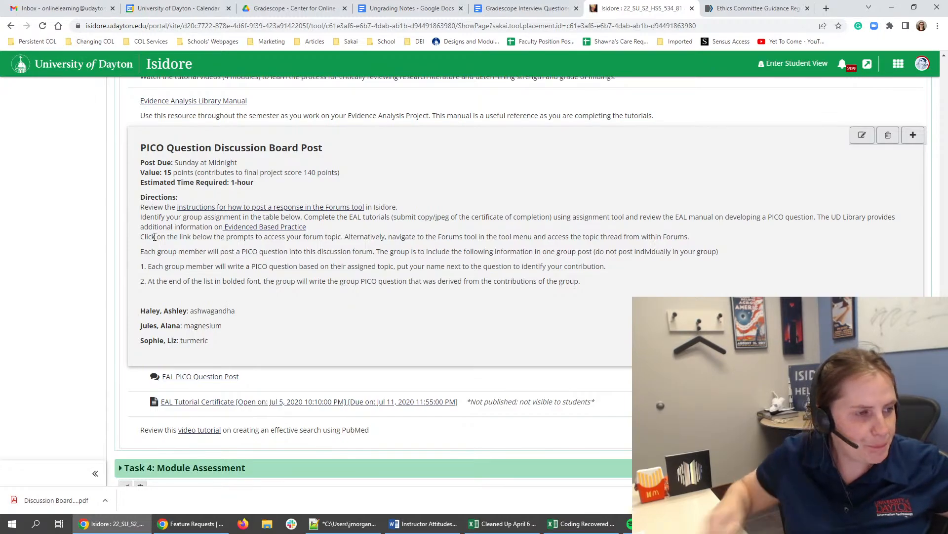
pyautogui.scroll(6, 229, 276)
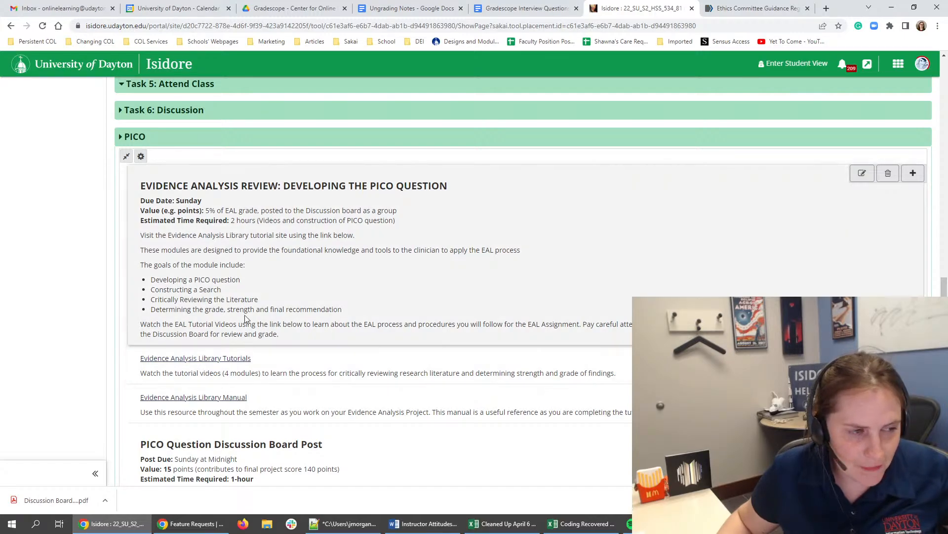
pyautogui.scroll(15, 239, 324)
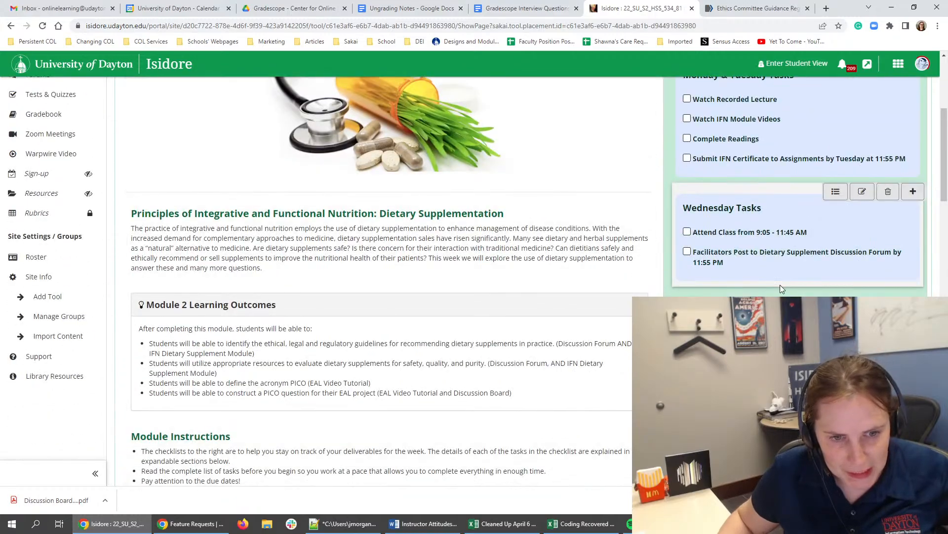
pyautogui.scroll(-3, 239, 324)
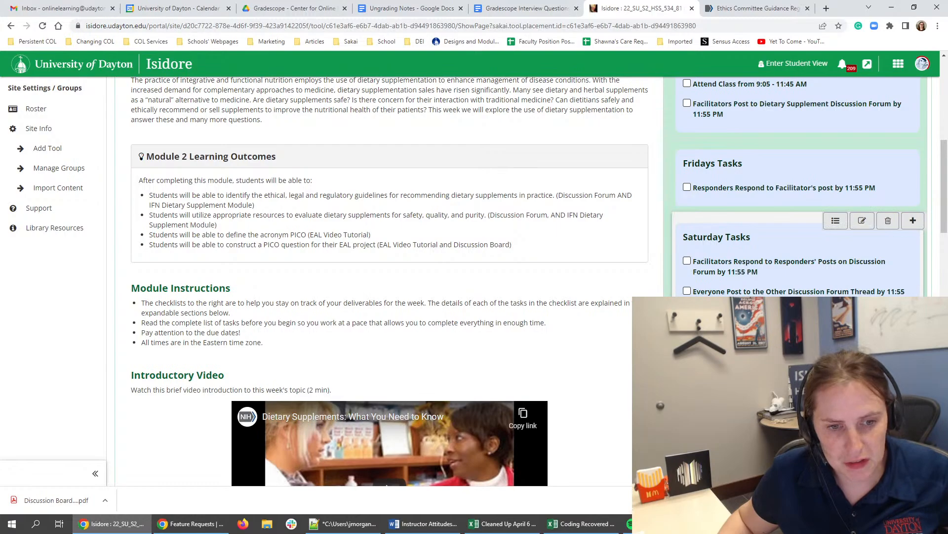
pyautogui.scroll(-7, 544, 387)
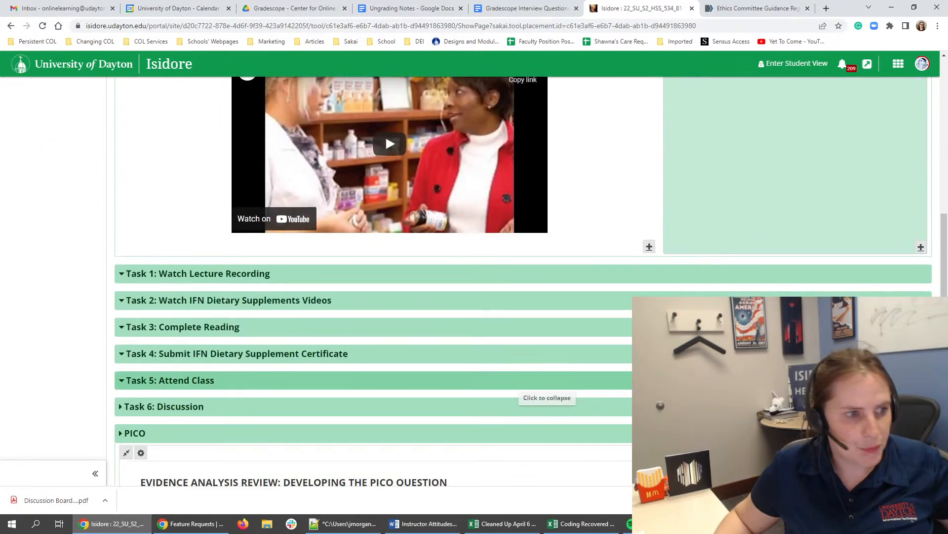
pyautogui.scroll(-6, 543, 390)
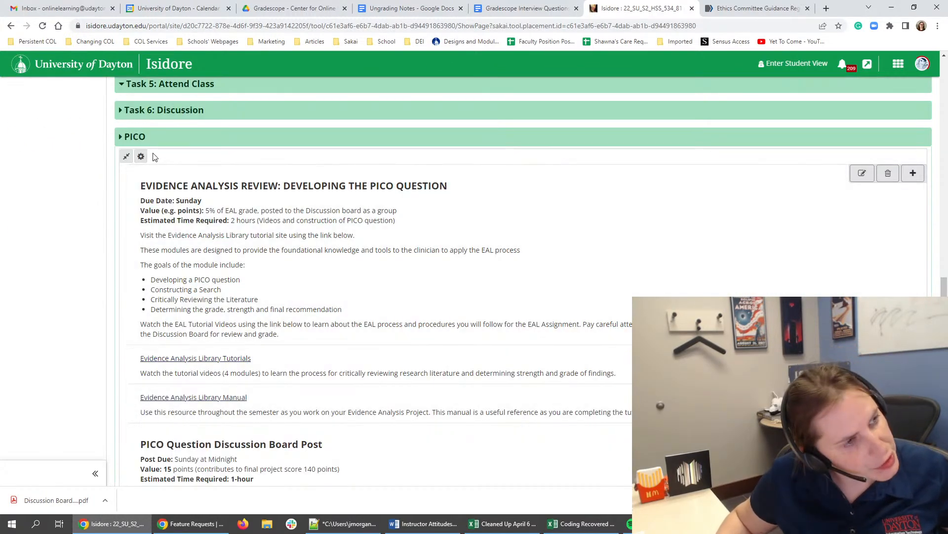
pyautogui.scroll(6, 211, 309)
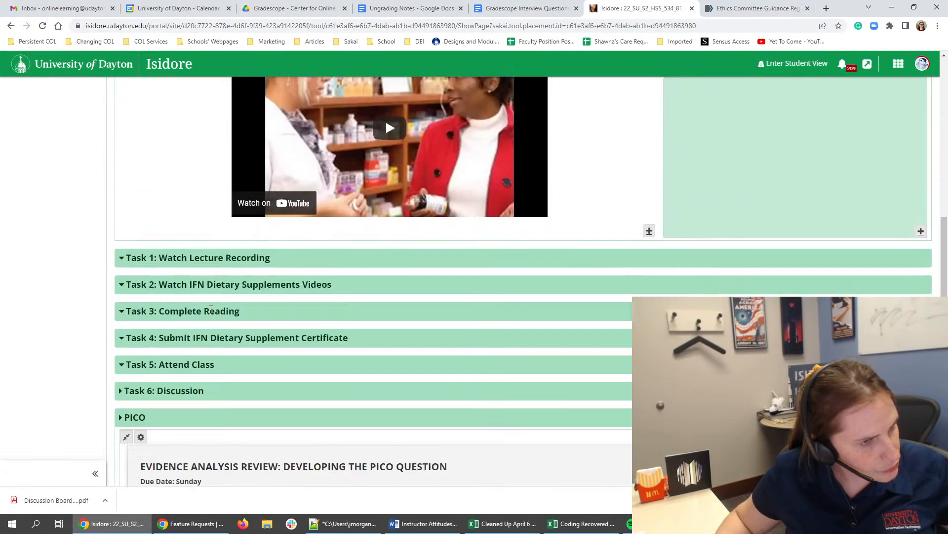
pyautogui.scroll(-6, 212, 407)
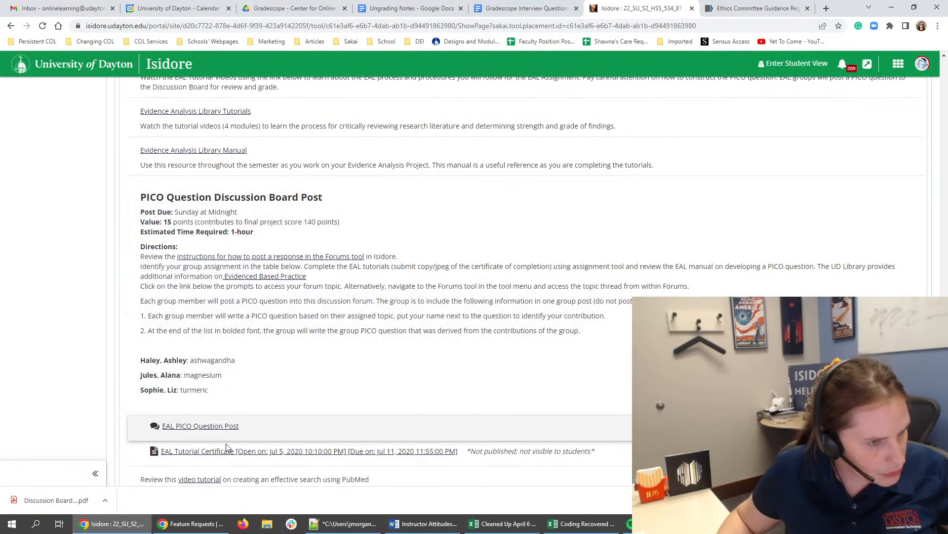
# - Delete the "Integrative and Functional Nutrition Dietary Supplement Certification" assignment link from the "Task 4: Module Assessment" section
pyautogui.scroll(-5, 232, 450)
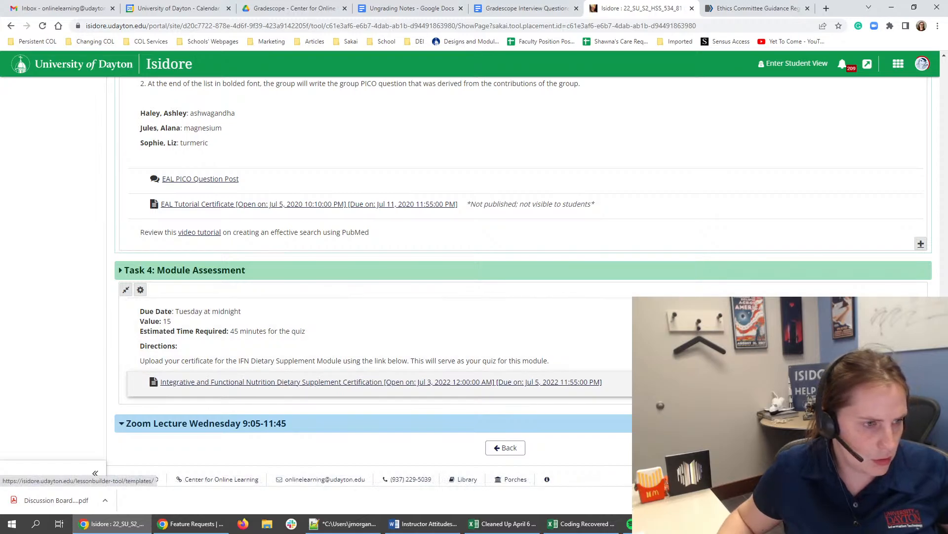
pyautogui.click(913, 382)
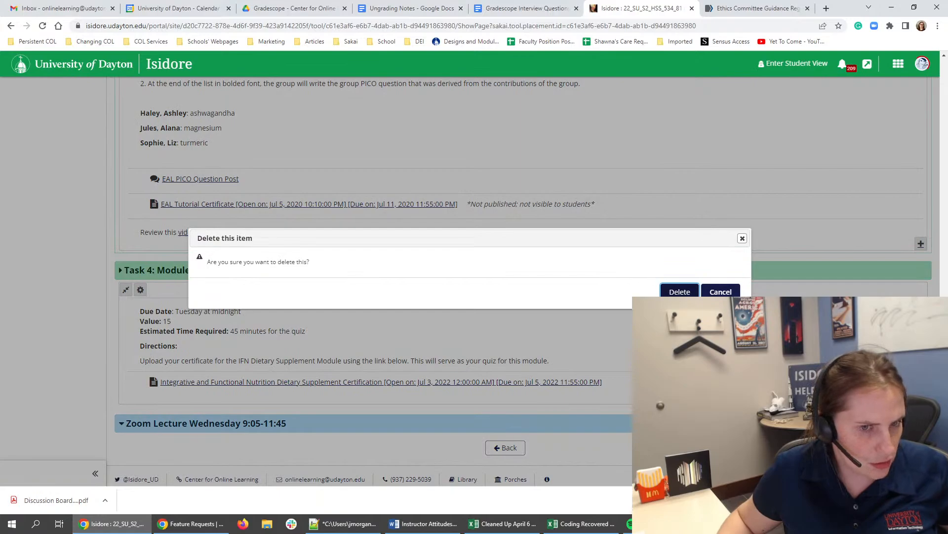
pyautogui.click(675, 291)
pyautogui.click(521, 97)
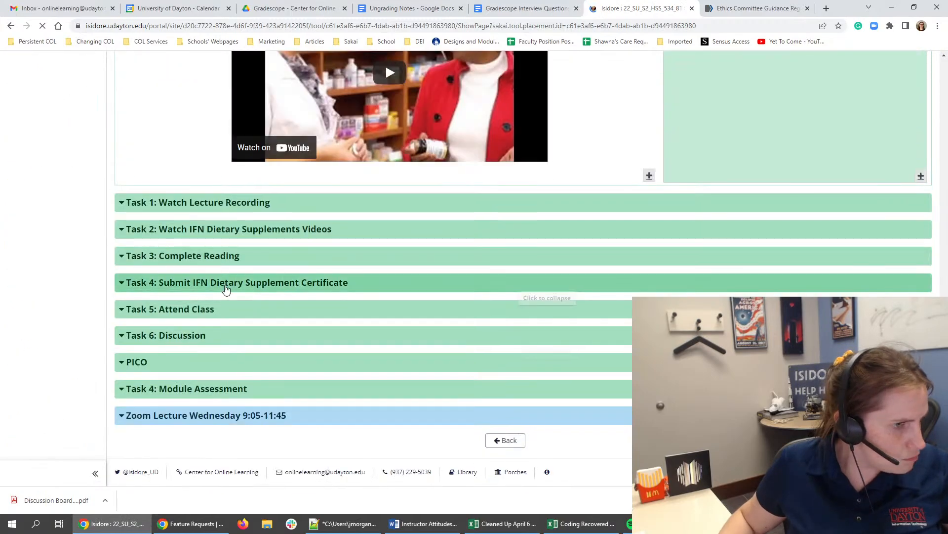
# - Review the "Task 4: Submit IFN Dietary Supplement Certificate" section alongside the Module 2 checklists and the Module Instructions
pyautogui.click(222, 287)
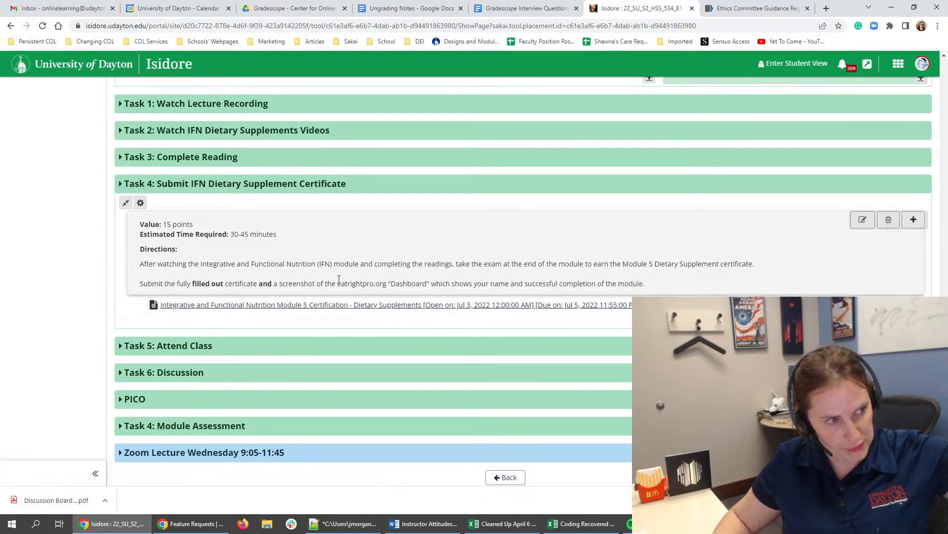
pyautogui.click(174, 184)
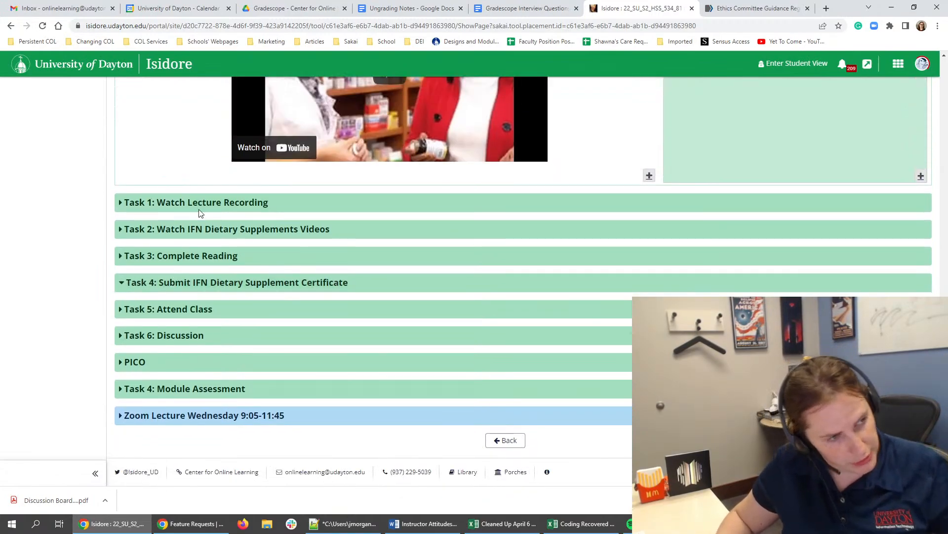
pyautogui.scroll(5, 588, 312)
pyautogui.scroll(6, 601, 300)
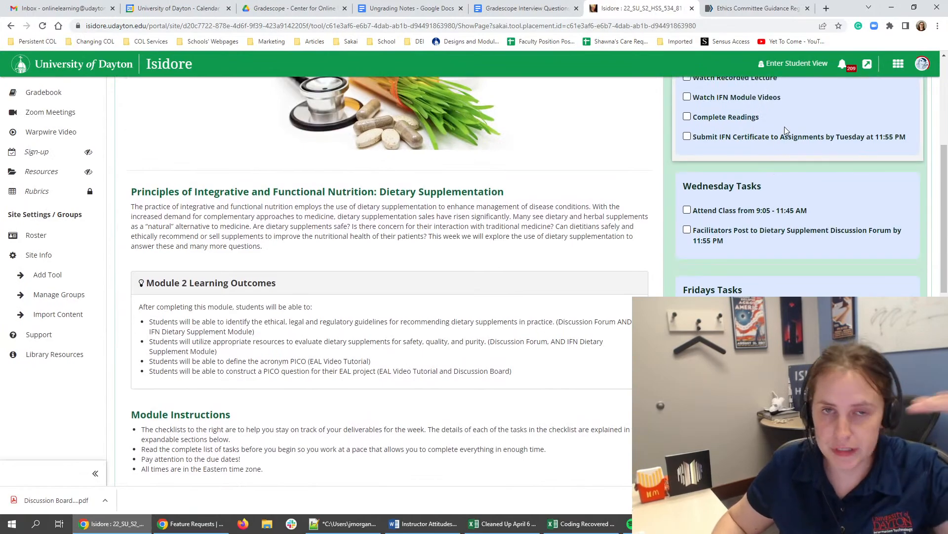
pyautogui.scroll(-6, 784, 126)
pyautogui.scroll(2, 307, 172)
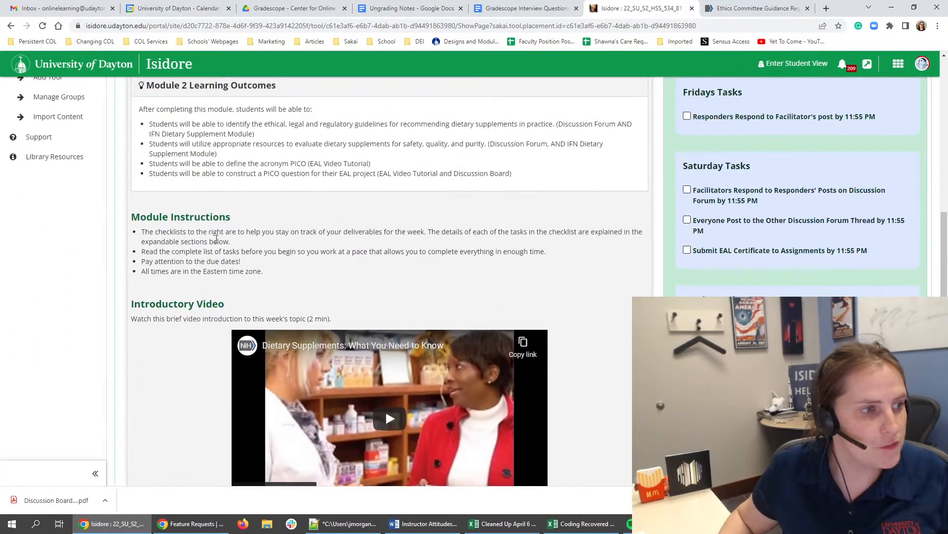
pyautogui.moveTo(190, 252); pyautogui.dragTo(548, 266)
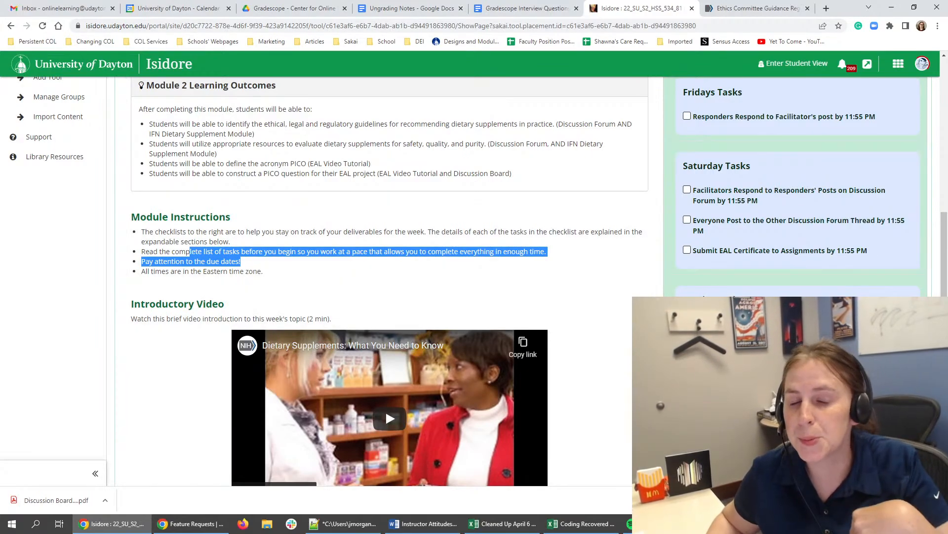
pyautogui.scroll(-6, 518, 370)
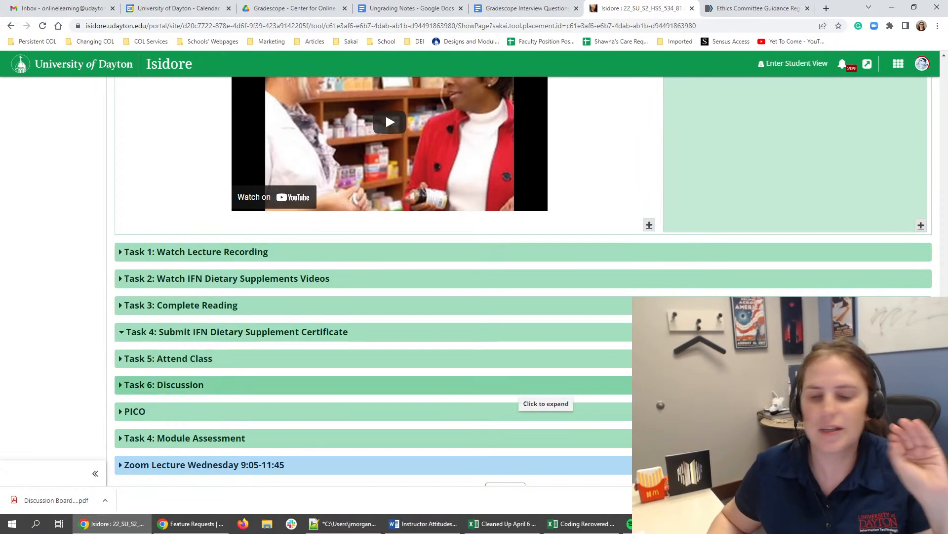
# - Expand the "PICO" section and examine its Evidence Analysis Review material and the PICO Question Discussion Board Post directions
pyautogui.click(280, 412)
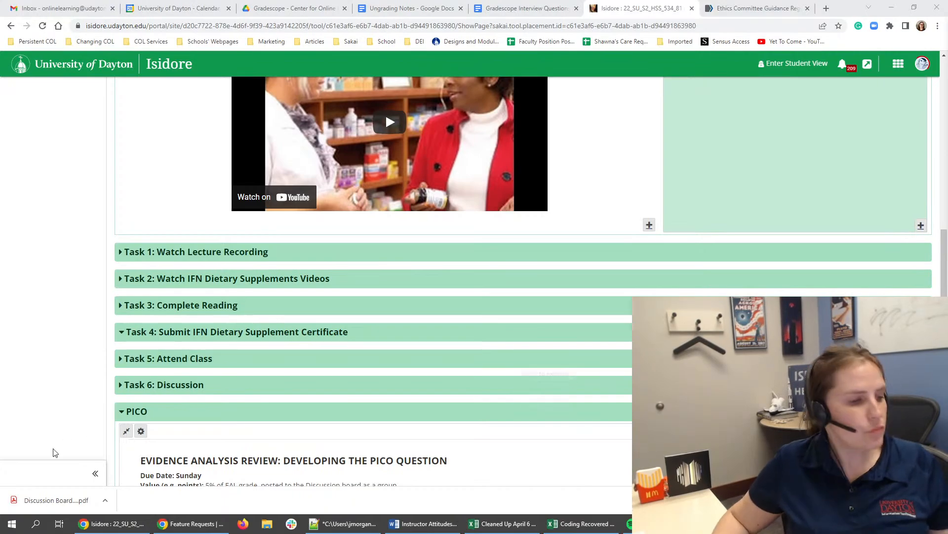
pyautogui.scroll(-2, 241, 346)
pyautogui.tripleClick(208, 365)
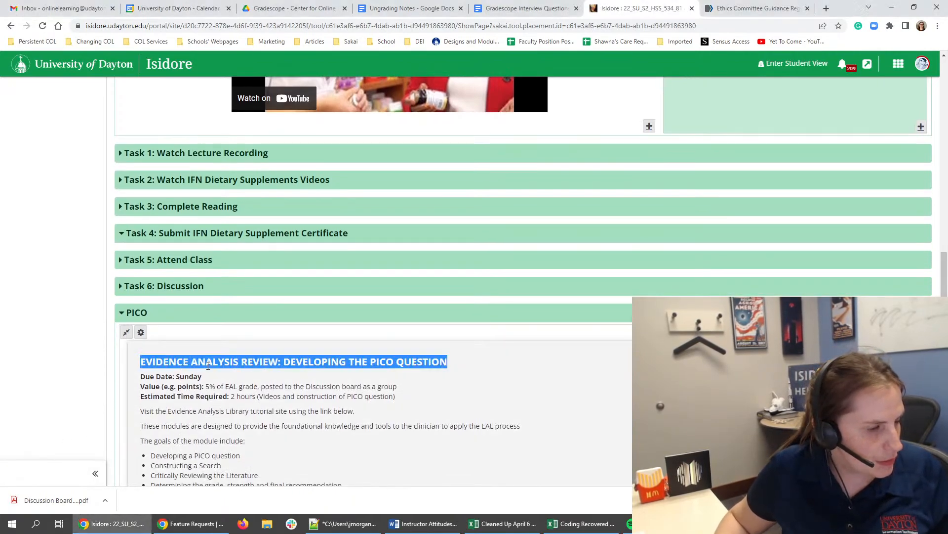
pyautogui.scroll(-3, 208, 366)
pyautogui.scroll(-7, 208, 365)
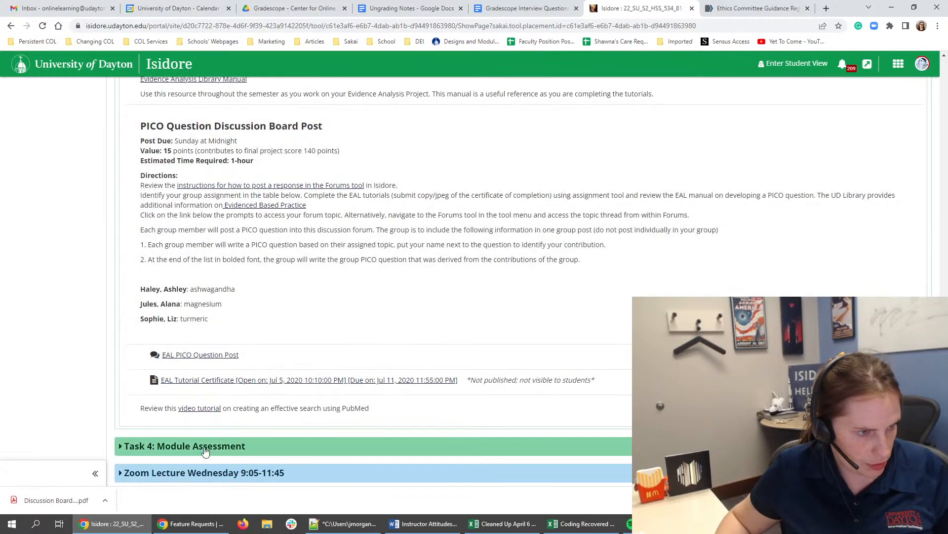
pyautogui.scroll(8, 202, 450)
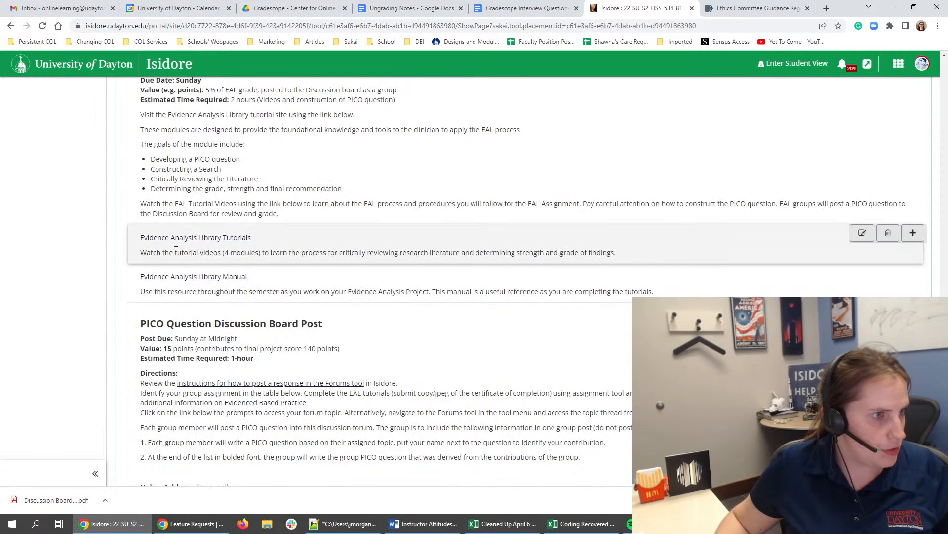
pyautogui.scroll(-5, 157, 266)
pyautogui.scroll(-5, 157, 266)
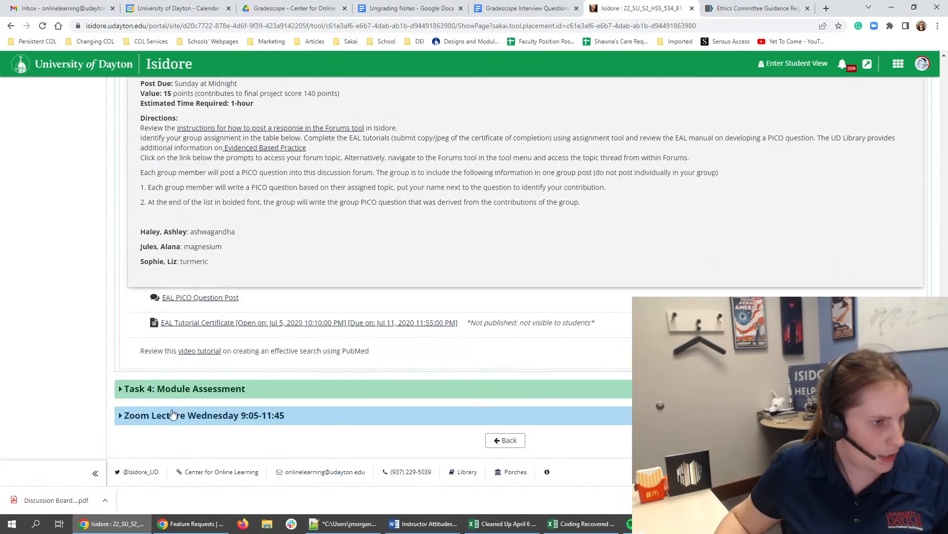
# - Retitle the "Task 4: Module Assessment" section as "Task 8: EAL Discsussion" and save its settings
pyautogui.click(173, 389)
pyautogui.click(141, 409)
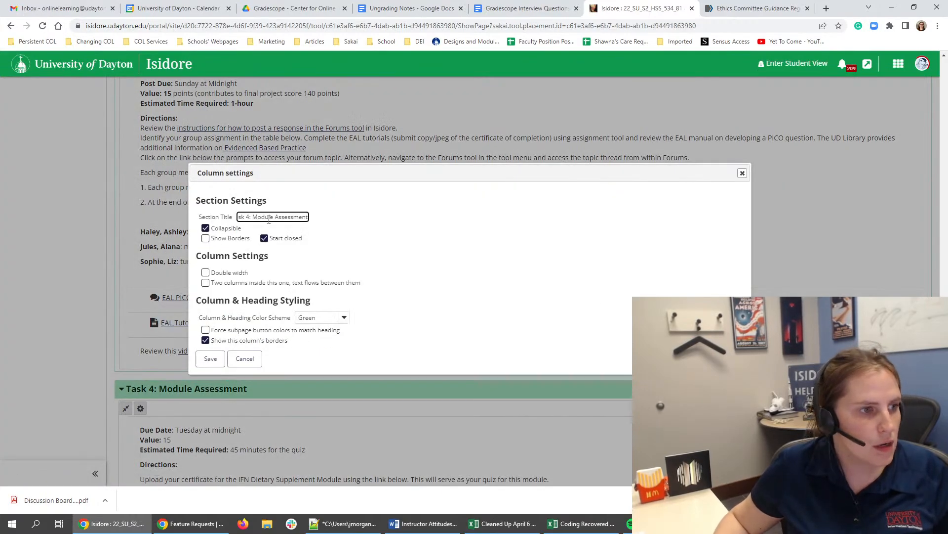
pyautogui.doubleClick(249, 216)
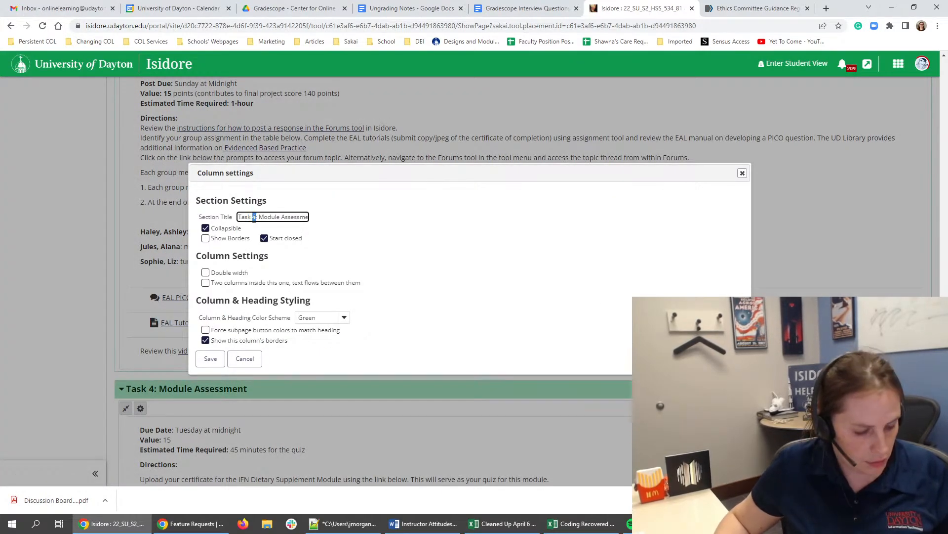
pyautogui.moveTo(261, 216); pyautogui.dragTo(635, 227)
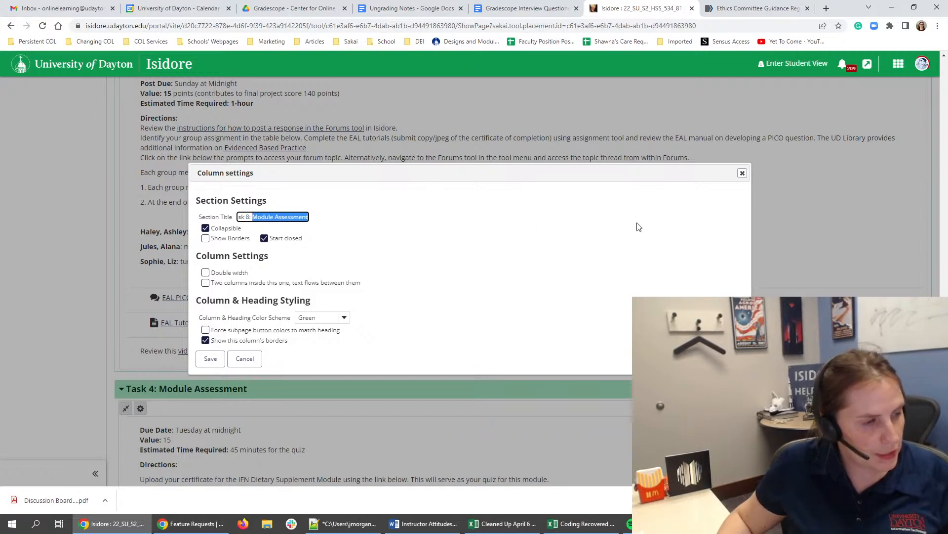
pyautogui.write('Discussion')
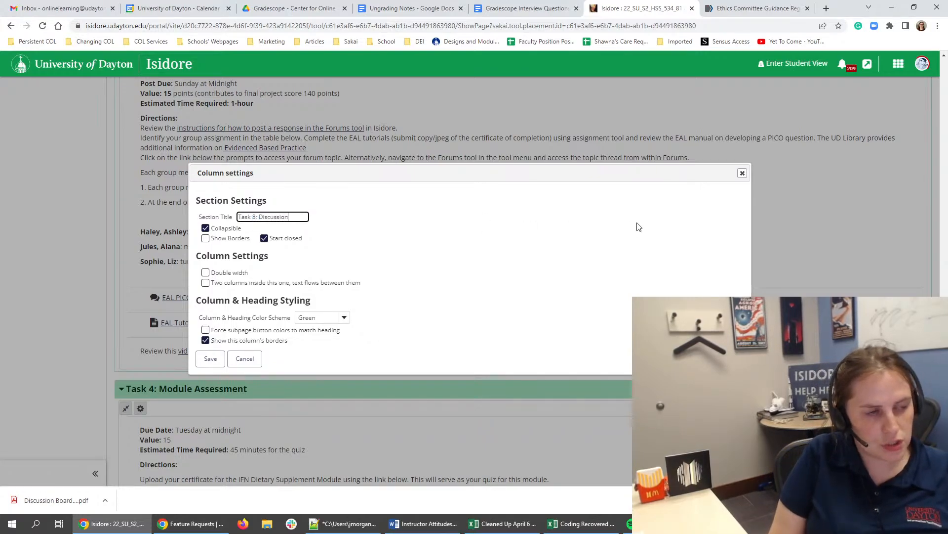
pyautogui.press('BackSpace')
pyautogui.press('BackSpace')
pyautogui.press('BackSpace')
pyautogui.press('BackSpace')
pyautogui.press('BackSpace')
pyautogui.press('BackSpace')
pyautogui.press('BackSpace')
pyautogui.write('EA')
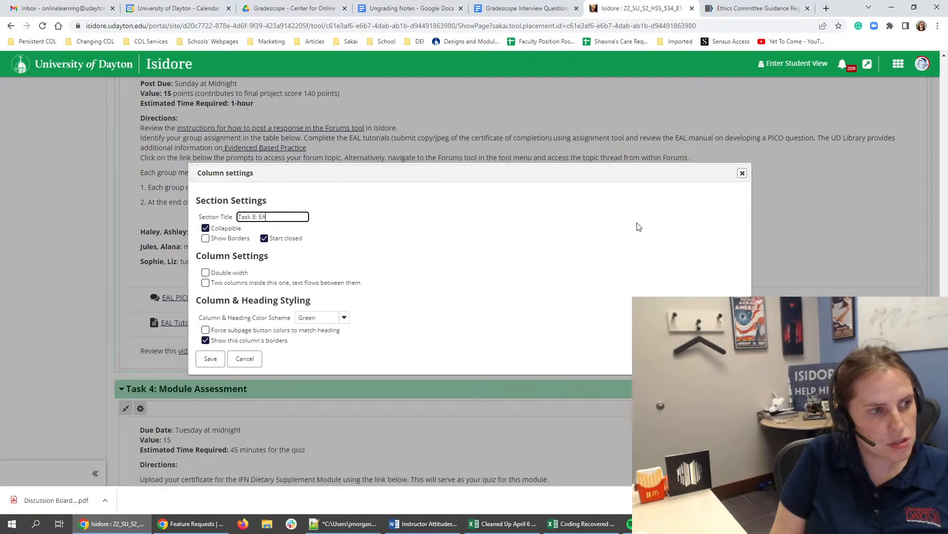
pyautogui.write('L Discsussion')
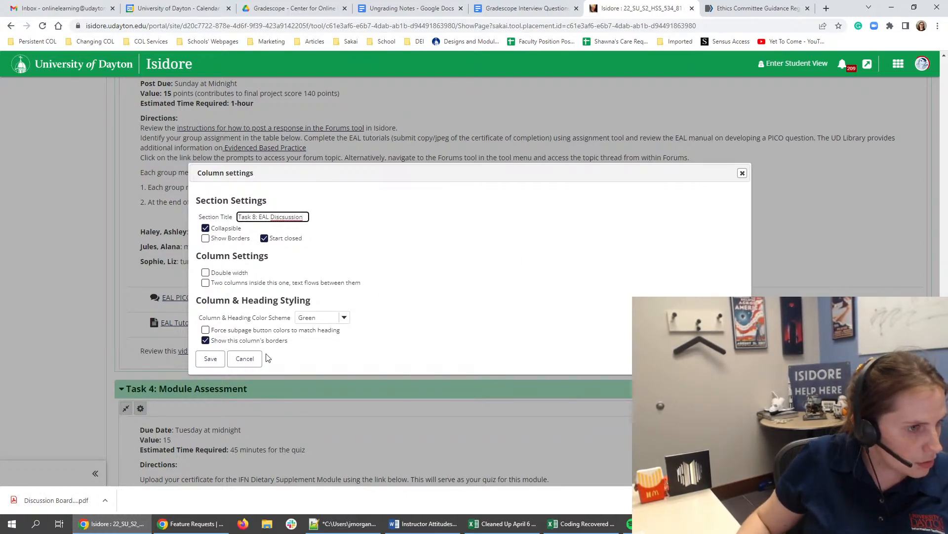
pyautogui.click(210, 358)
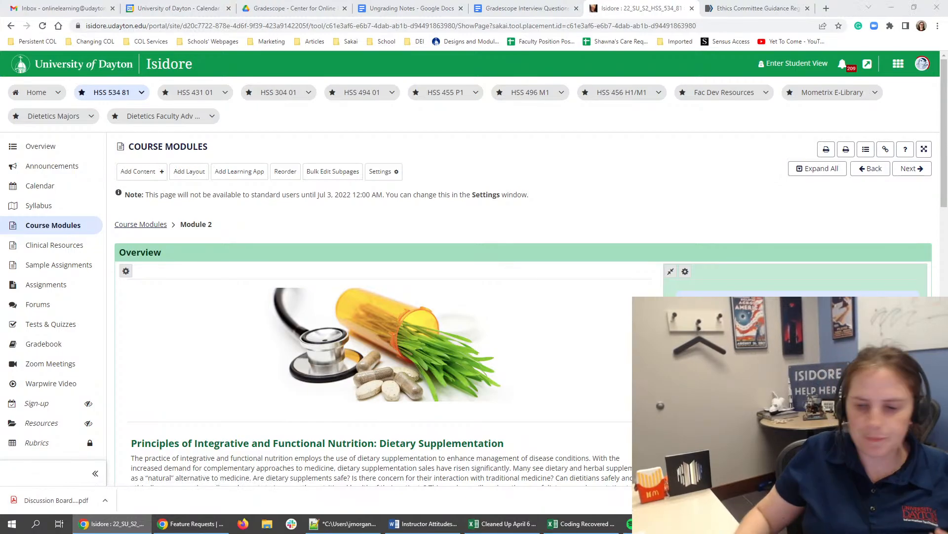
# - Retitle the "PICO" section as "Task 7: Evidence Analysis Library" in its column settings
pyautogui.scroll(-5, 638, 306)
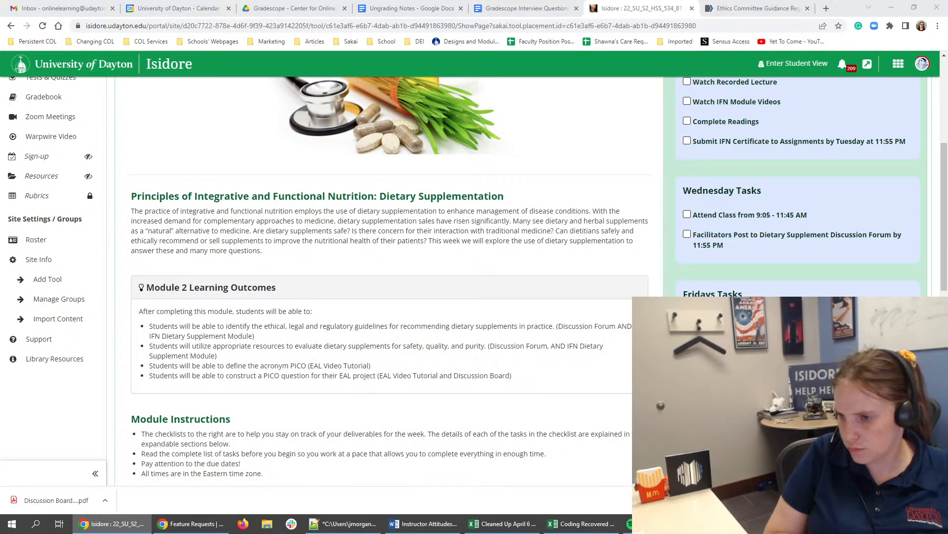
pyautogui.scroll(-6, 310, 408)
pyautogui.scroll(-5, 309, 408)
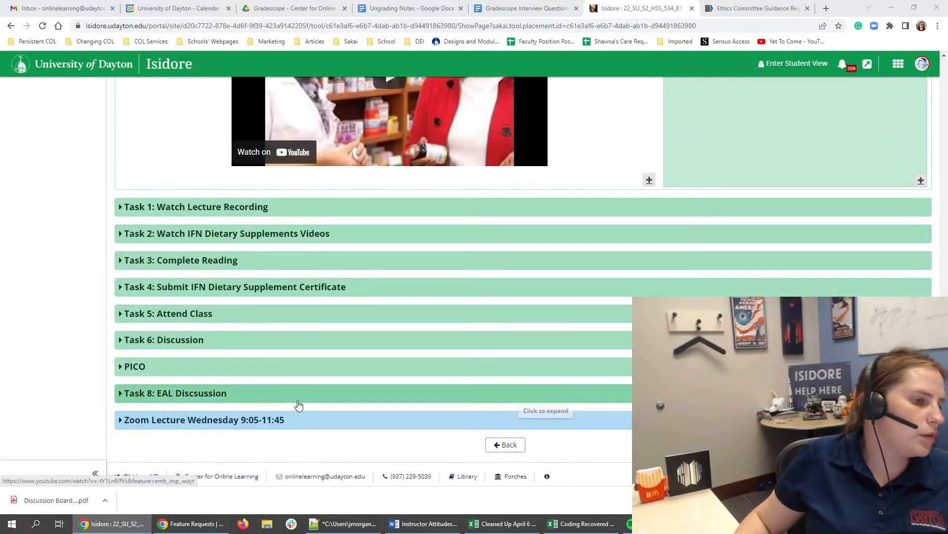
pyautogui.click(206, 366)
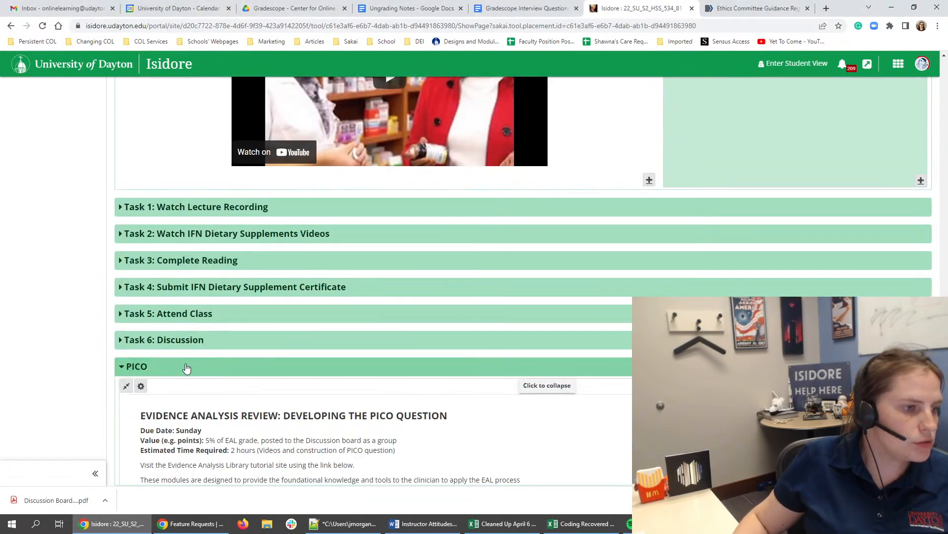
pyautogui.click(142, 386)
pyautogui.moveTo(263, 216); pyautogui.dragTo(185, 211)
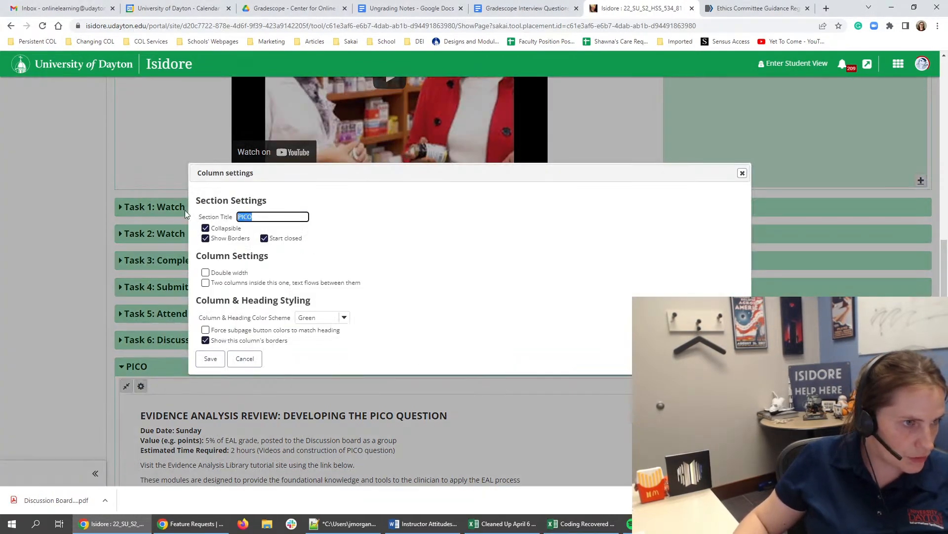
pyautogui.write('Tas')
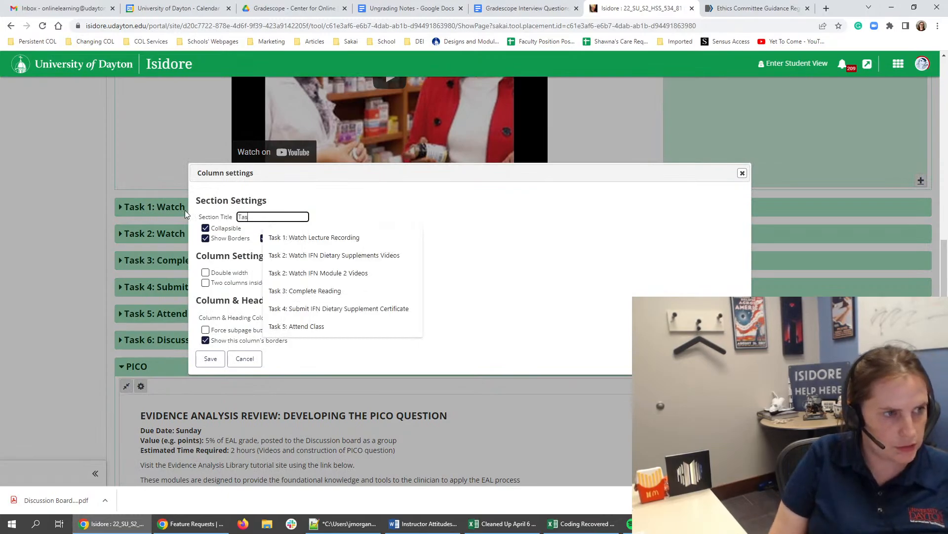
pyautogui.write('k 7: EAL')
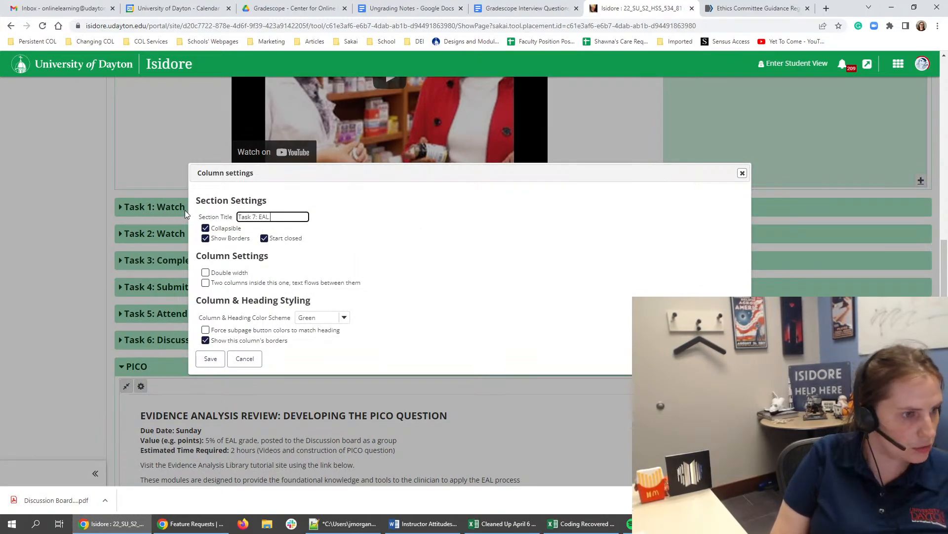
pyautogui.press('BackSpace')
pyautogui.press('BackSpace')
pyautogui.write('vid')
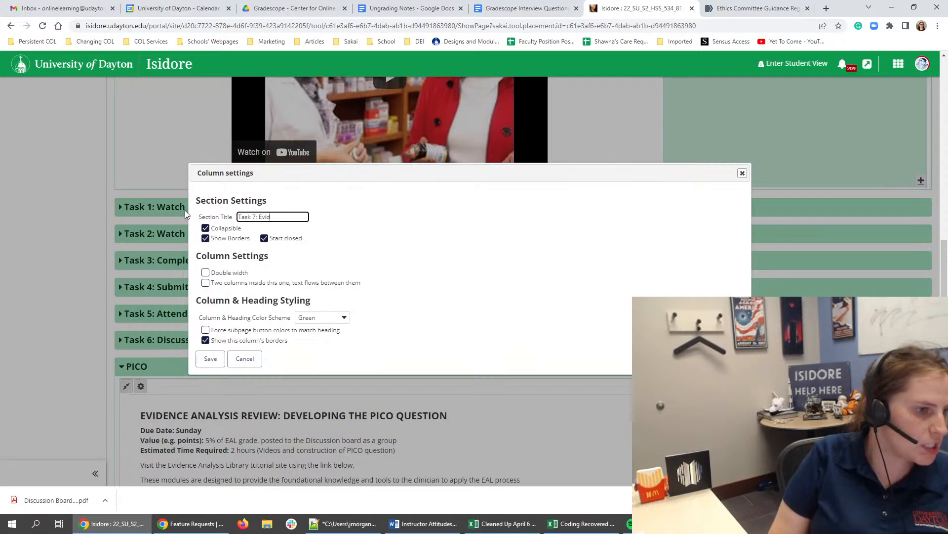
pyautogui.write('ence Analys')
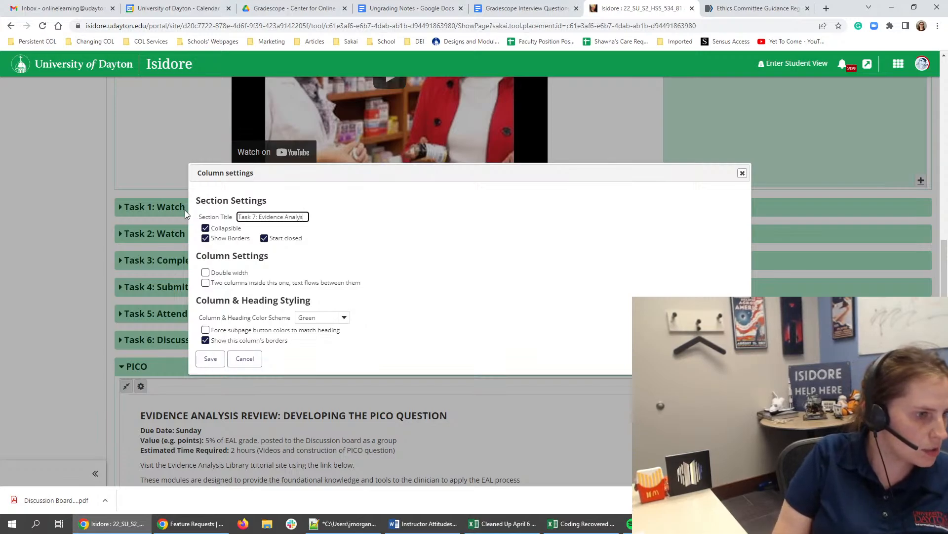
pyautogui.write(' Libra')
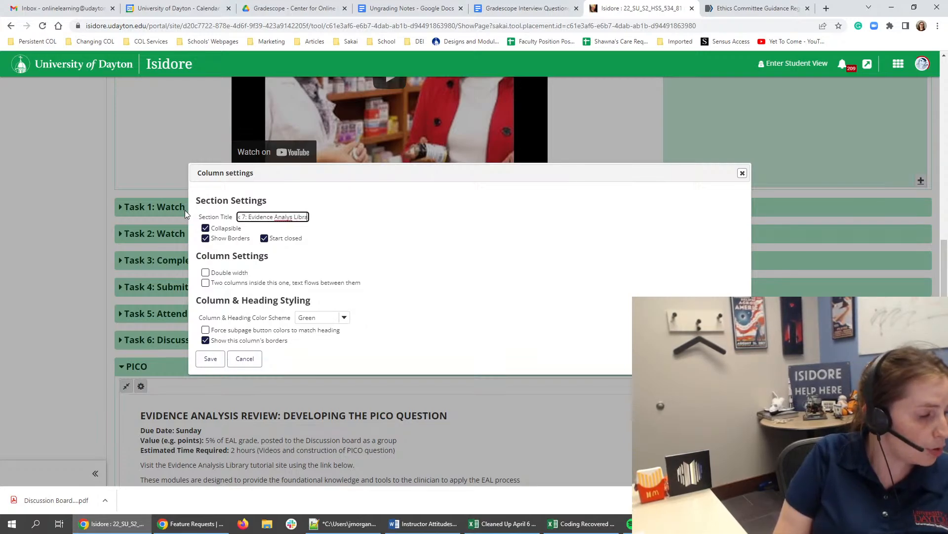
pyautogui.press('BackSpace')
pyautogui.press('BackSpace')
pyautogui.press('BackSpace')
pyautogui.press('BackSpace')
pyautogui.press('BackSpace')
pyautogui.press('BackSpace')
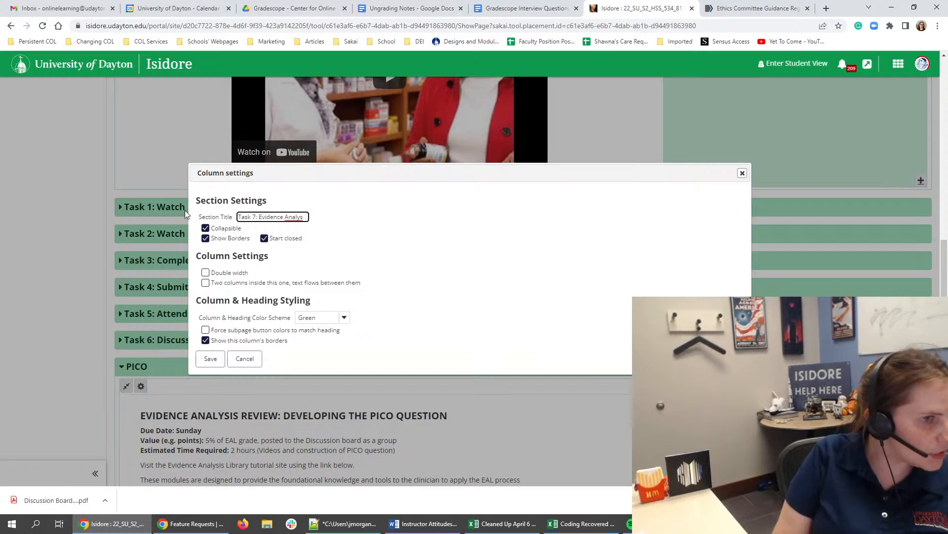
pyautogui.write('is')
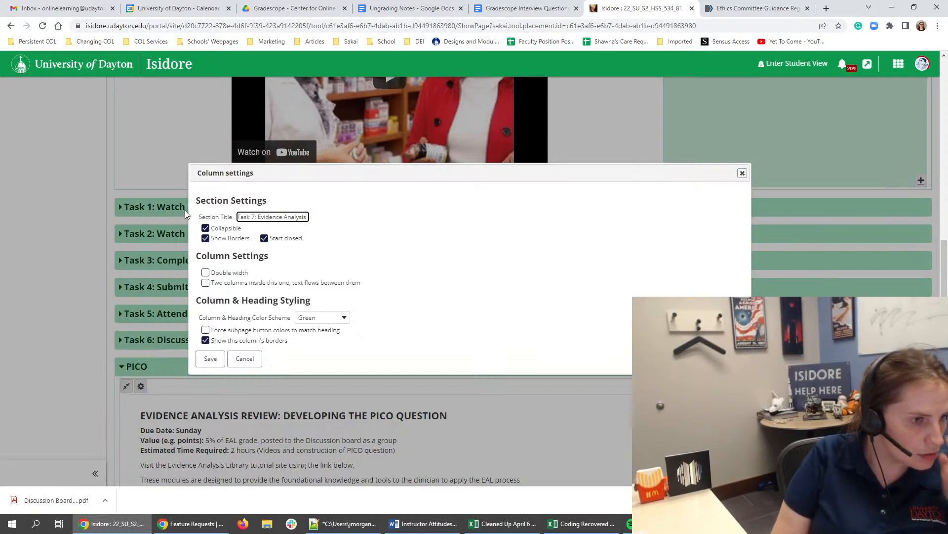
pyautogui.write(' Library')
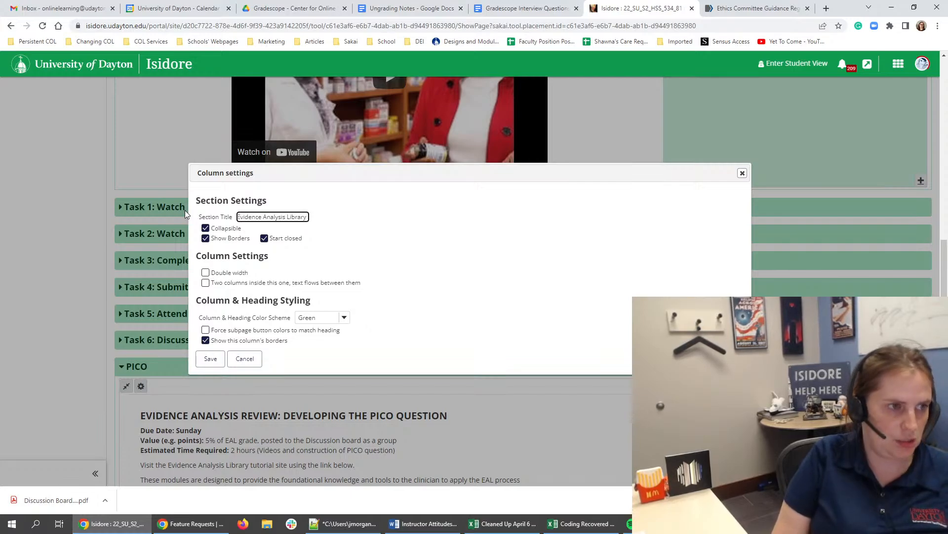
pyautogui.write(' Certi')
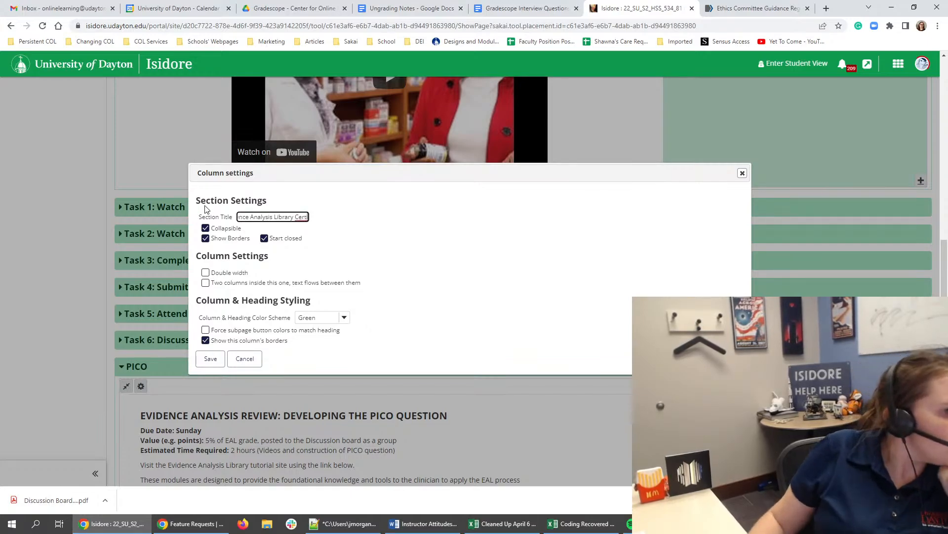
# - Reword the section title to "Task 7: Complete Evidence Analysis Library Tutorial"
pyautogui.moveTo(257, 174); pyautogui.dragTo(326, 173)
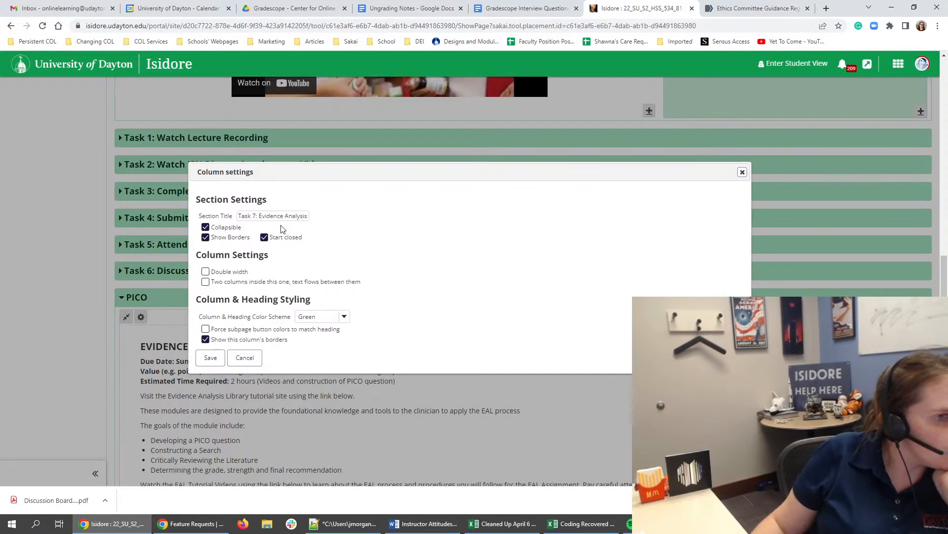
pyautogui.click(260, 215)
pyautogui.write('Complete')
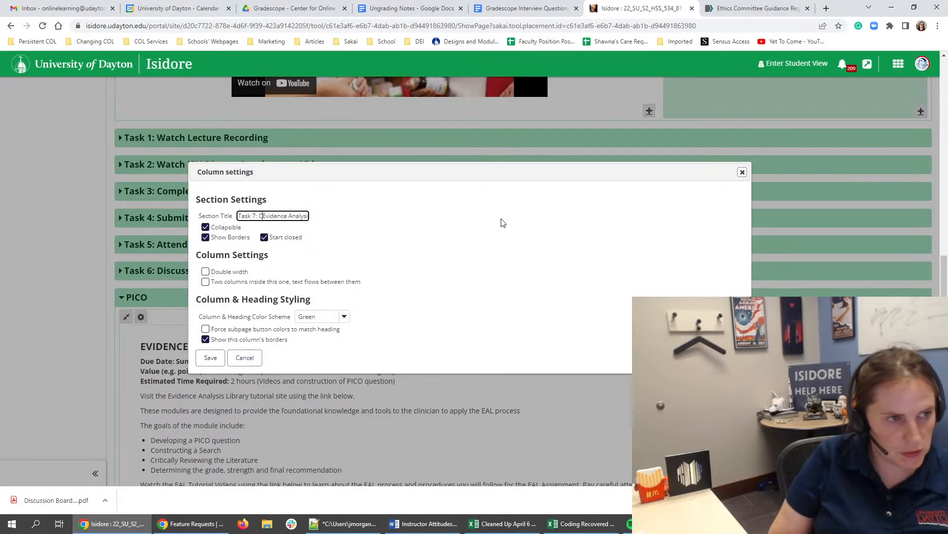
pyautogui.moveTo(275, 217); pyautogui.dragTo(313, 216)
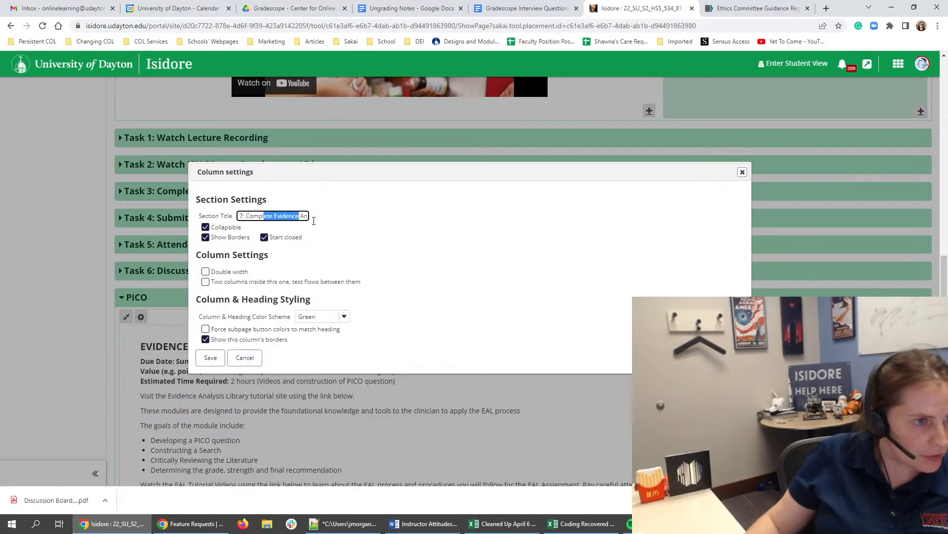
pyautogui.click(296, 215)
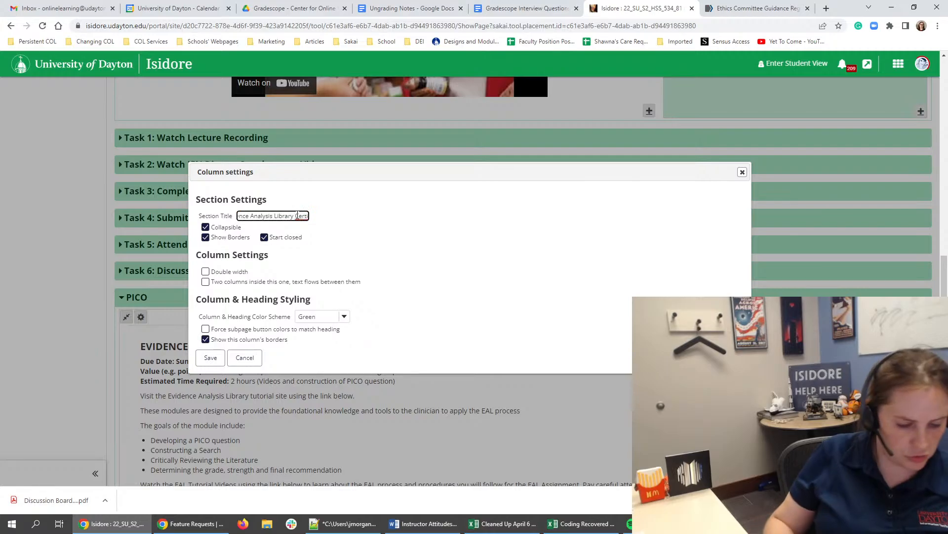
pyautogui.write('Tutorial')
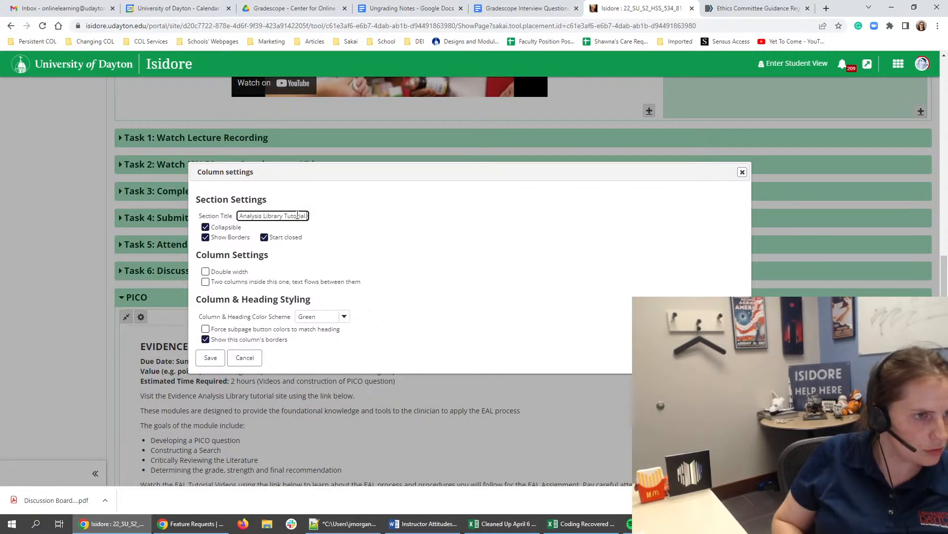
pyautogui.press('BackSpace')
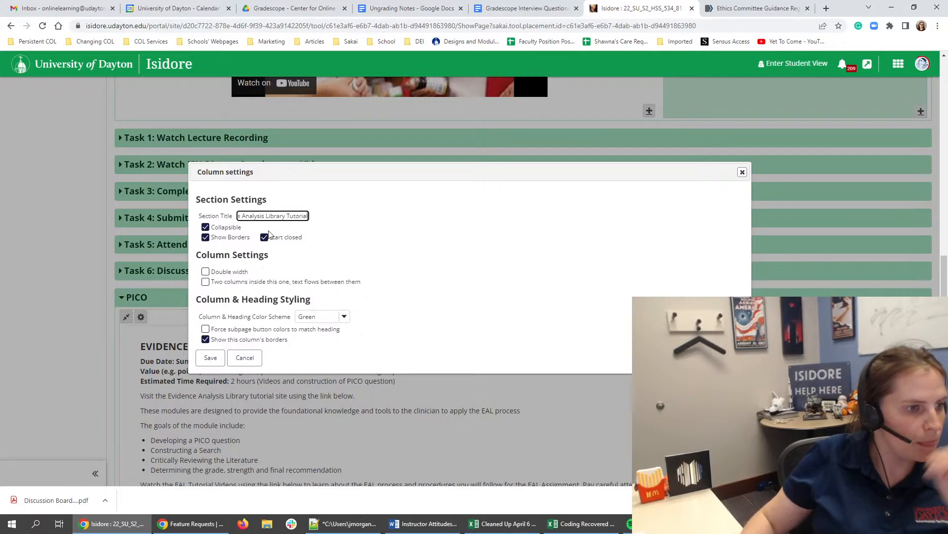
# - Disable the column's borders and the start-closed option for the Task 7 section, and save its settings
pyautogui.click(205, 339)
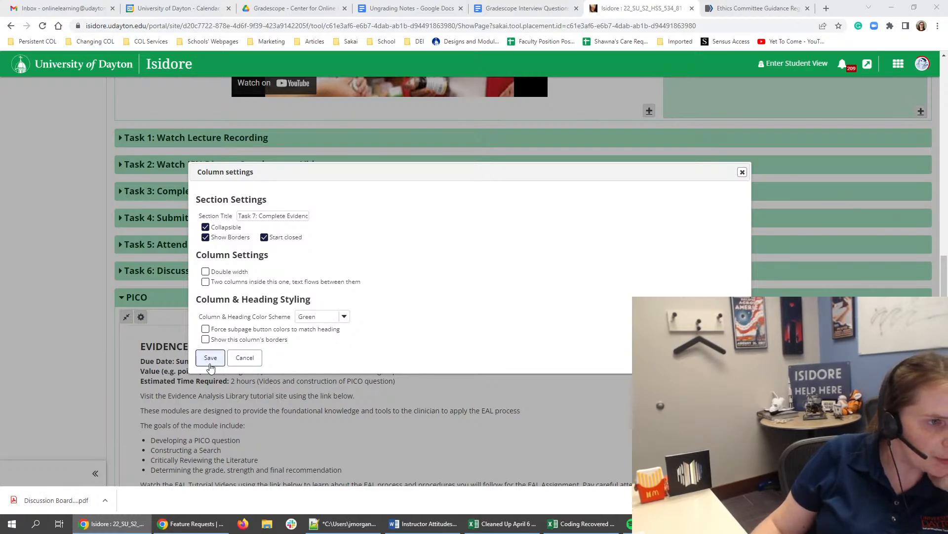
pyautogui.click(264, 237)
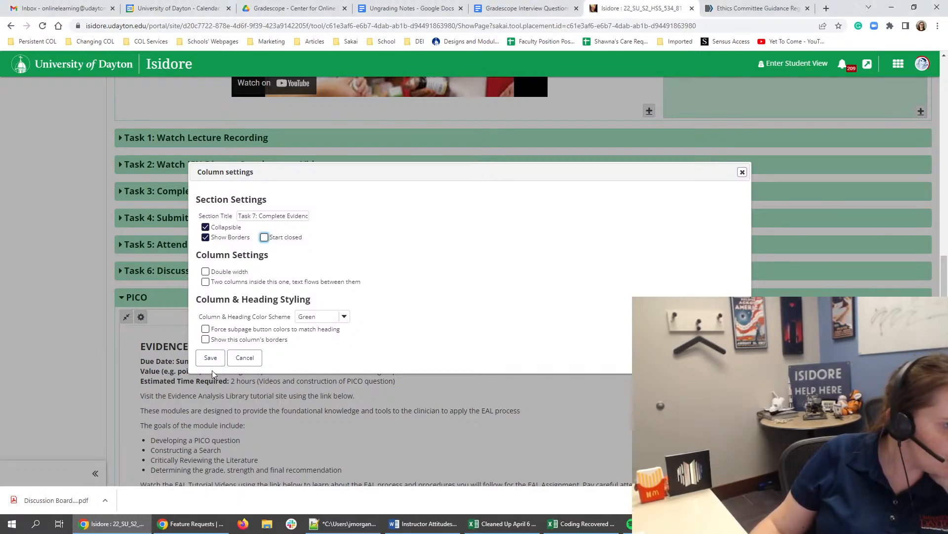
pyautogui.click(212, 364)
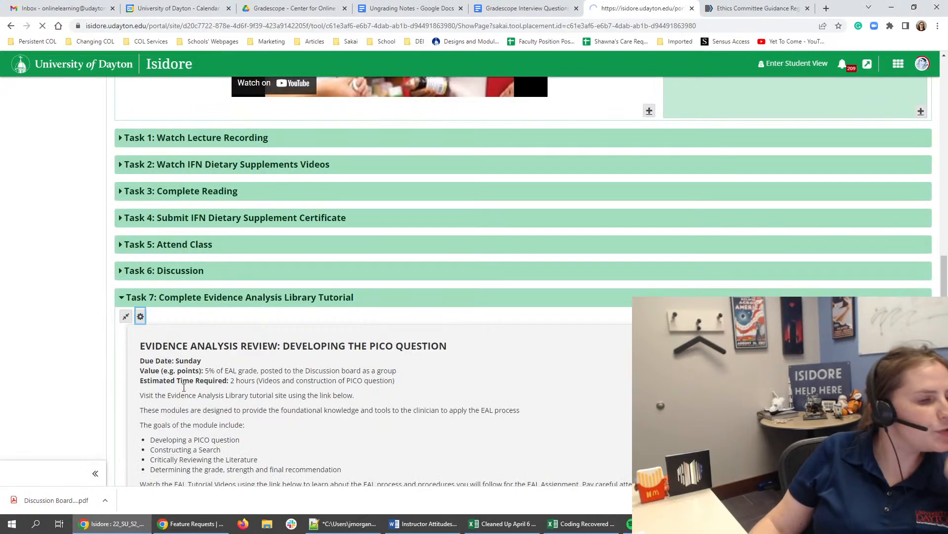
# - Retitle the "Task 6: Discussion" section as "Task 6: Participate in Dietary Supplement Discussion Board" and save its settings
pyautogui.scroll(-10, 163, 396)
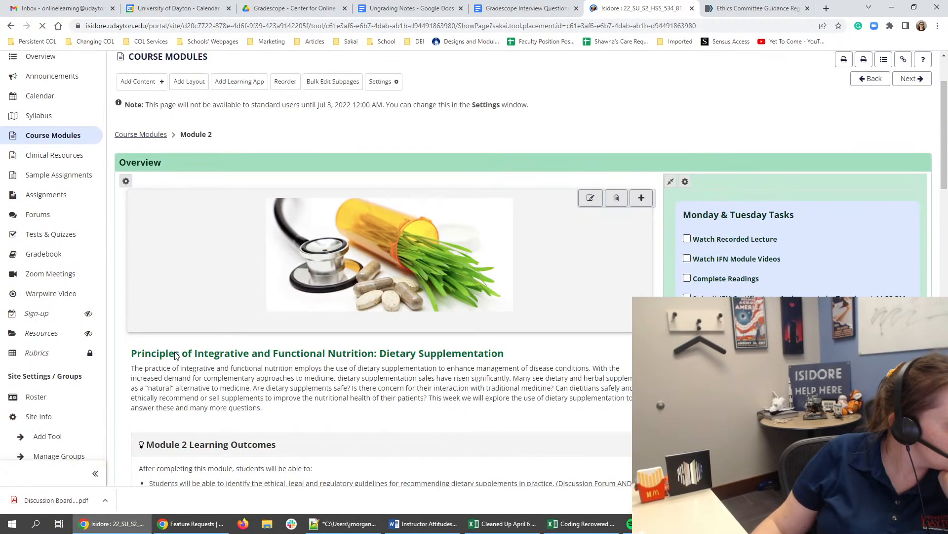
pyautogui.scroll(-8, 154, 415)
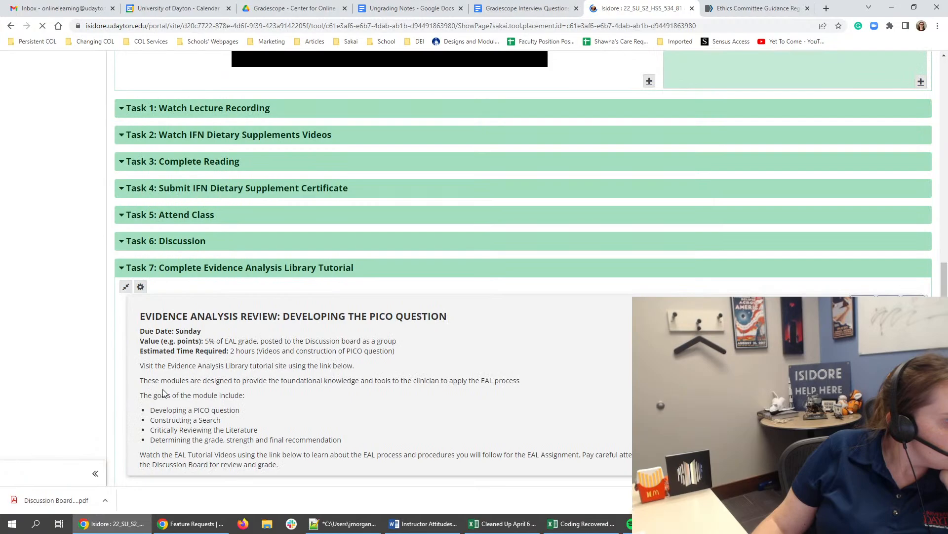
pyautogui.click(171, 241)
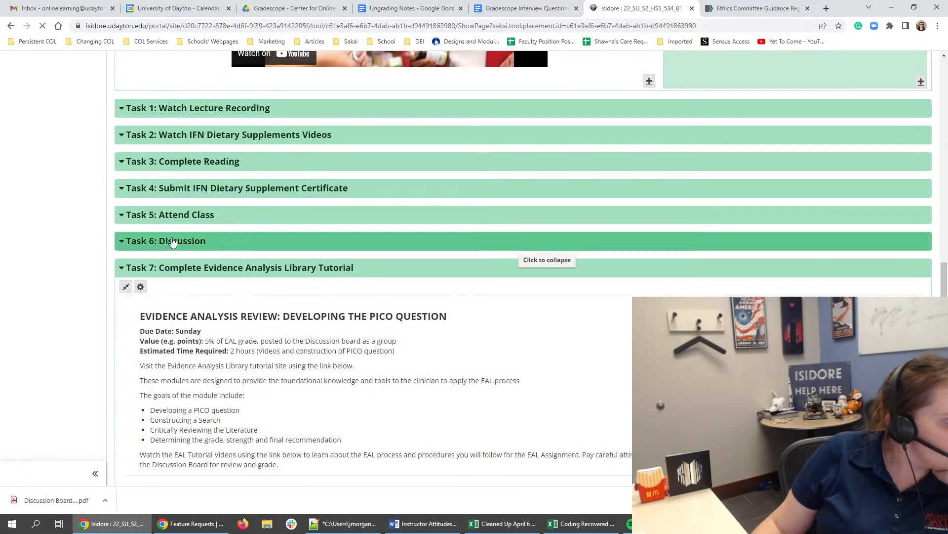
pyautogui.click(141, 260)
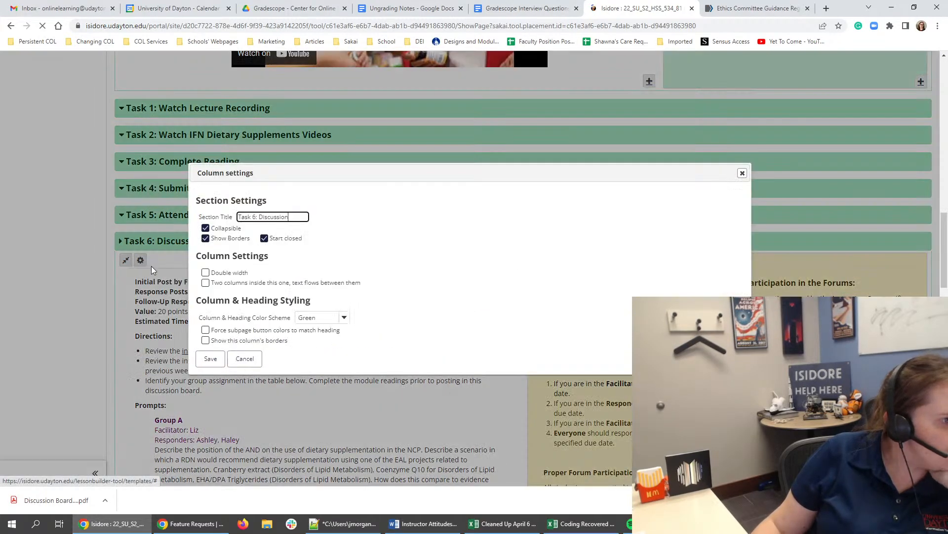
pyautogui.click(261, 218)
pyautogui.write('Participat')
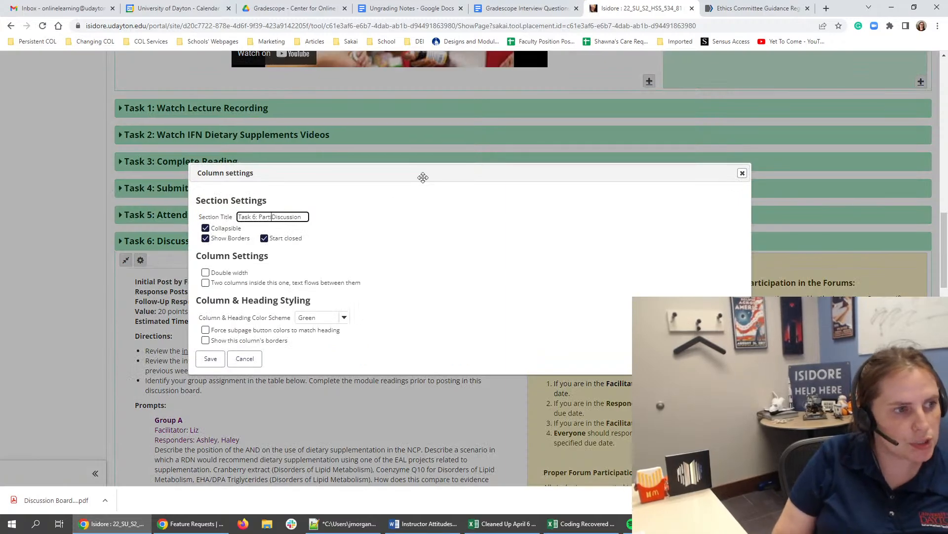
pyautogui.write('e in Dietary Supplement')
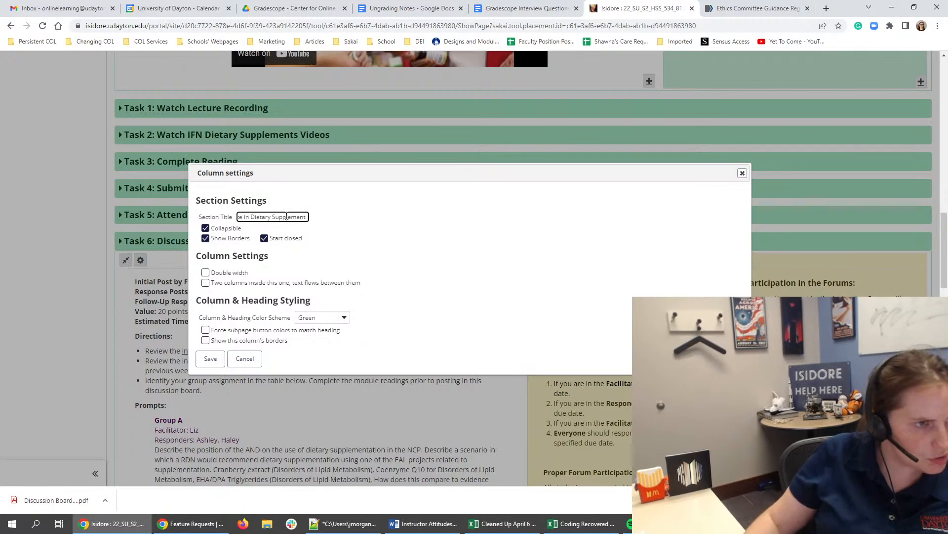
pyautogui.moveTo(287, 216); pyautogui.dragTo(350, 226)
pyautogui.click(307, 217)
pyautogui.write('Board')
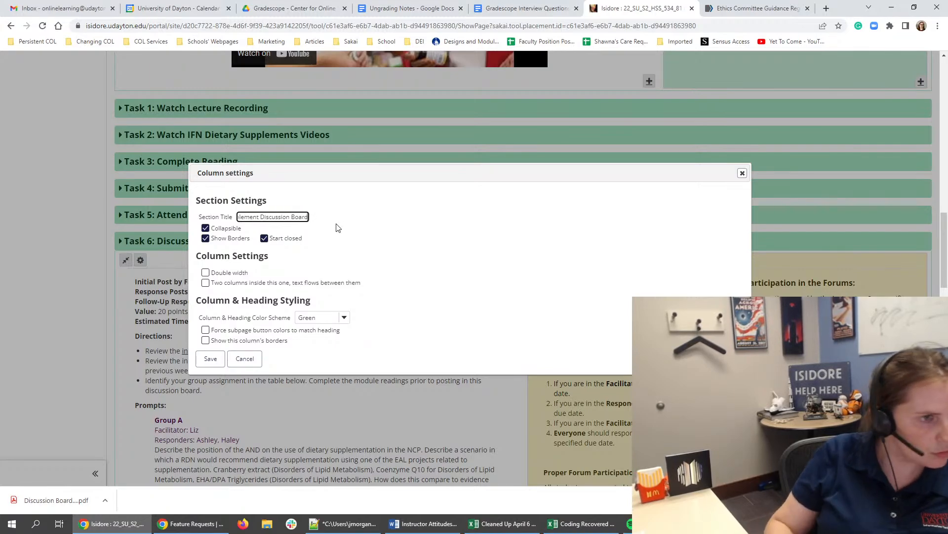
pyautogui.click(211, 359)
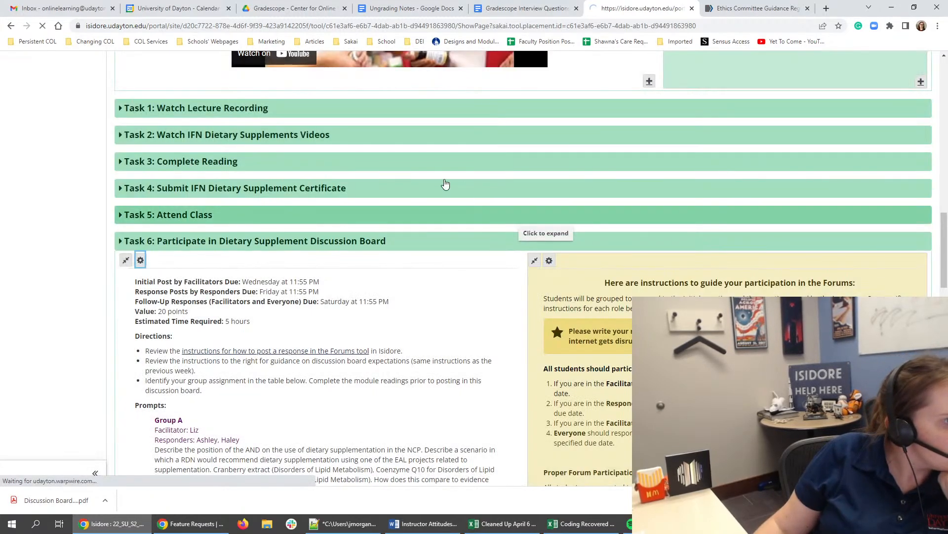
# - Compare the PICO Question Discussion Board Post and EAL Tutorial Certificate items in the Task 7 section with the Module 2 checklists
pyautogui.scroll(-10, 222, 227)
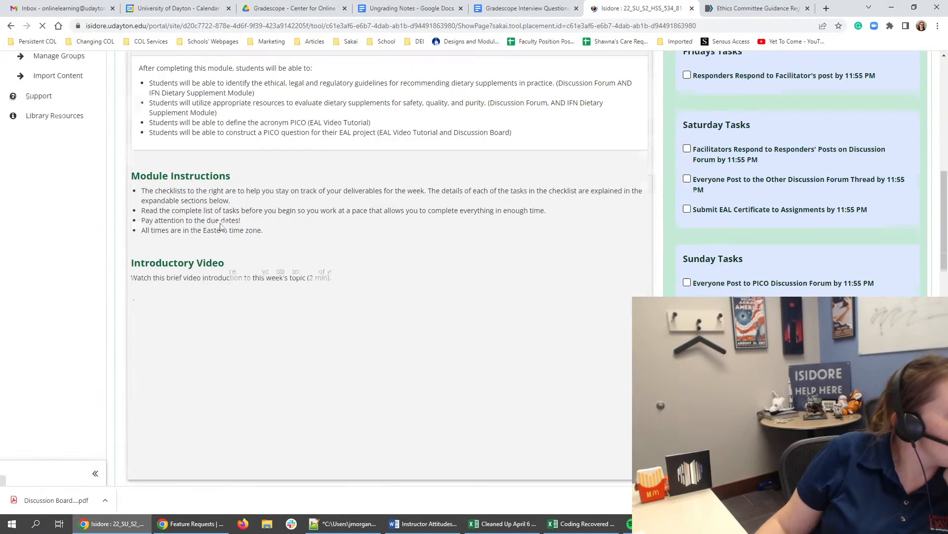
pyautogui.scroll(-8, 223, 218)
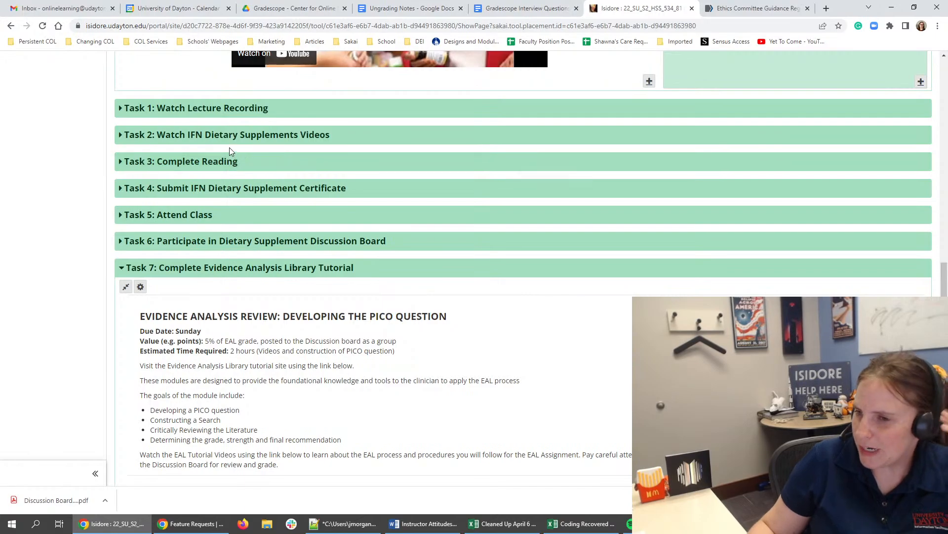
pyautogui.scroll(-8, 200, 152)
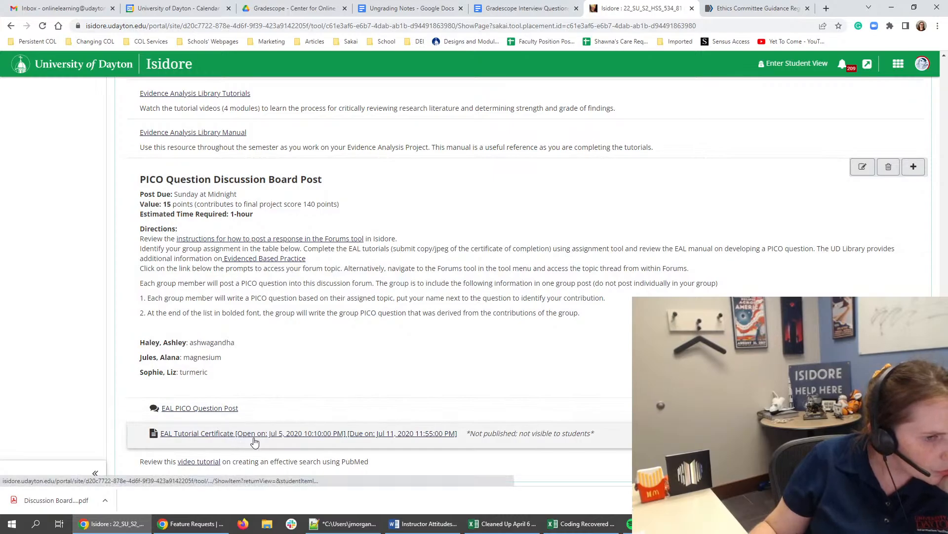
pyautogui.scroll(10, 296, 414)
pyautogui.scroll(10, 303, 413)
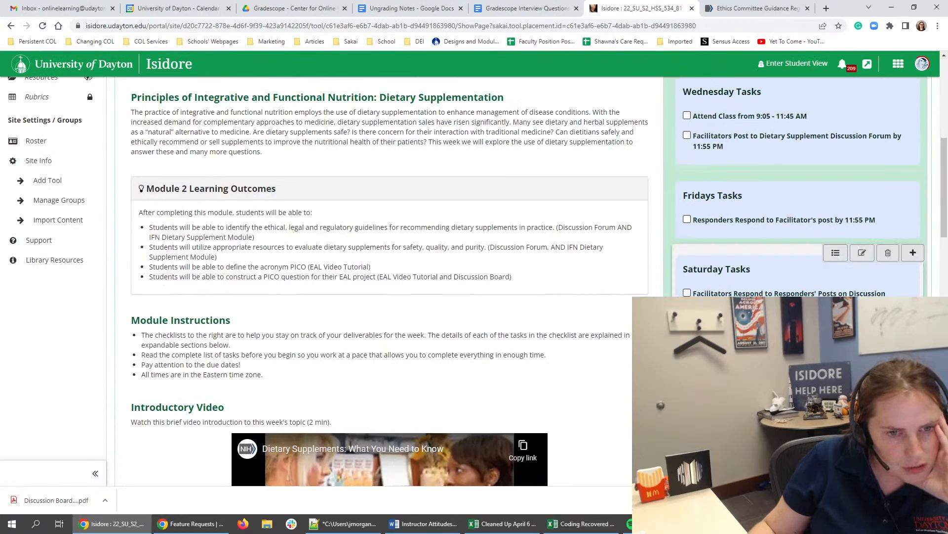
pyautogui.scroll(-20, 295, 371)
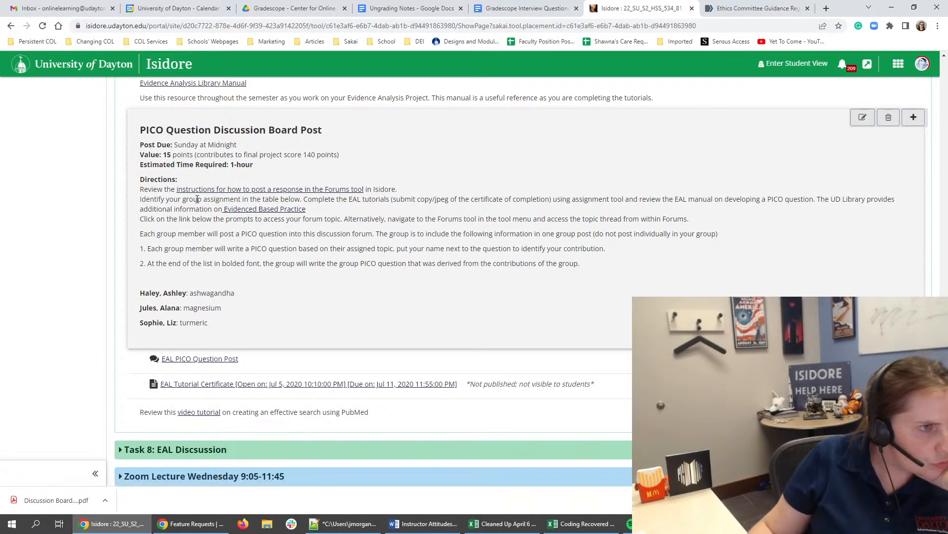
# - Check the Evidence Analysis Library Tutorials and Evidence Analysis Library Manual links in the Task 7 section
pyautogui.scroll(5, 197, 200)
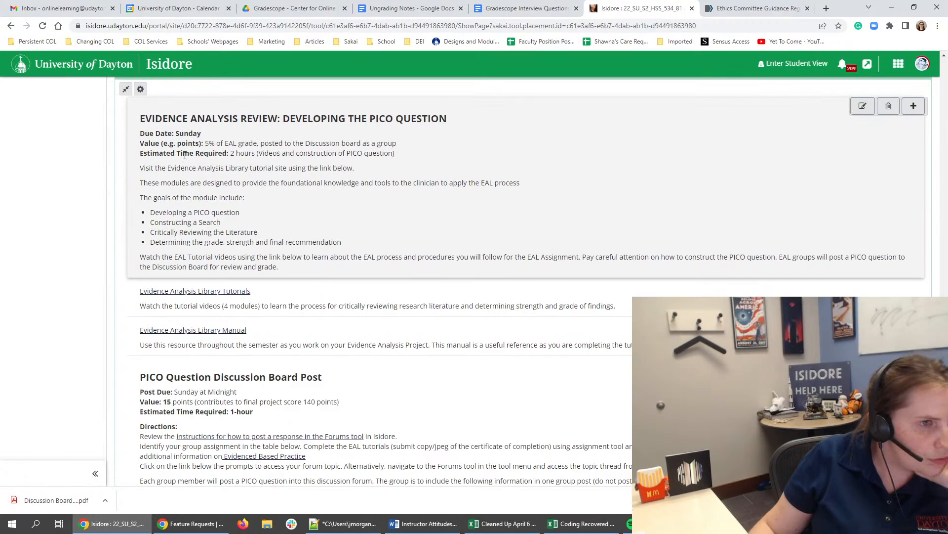
pyautogui.scroll(-7, 499, 308)
pyautogui.scroll(7, 500, 307)
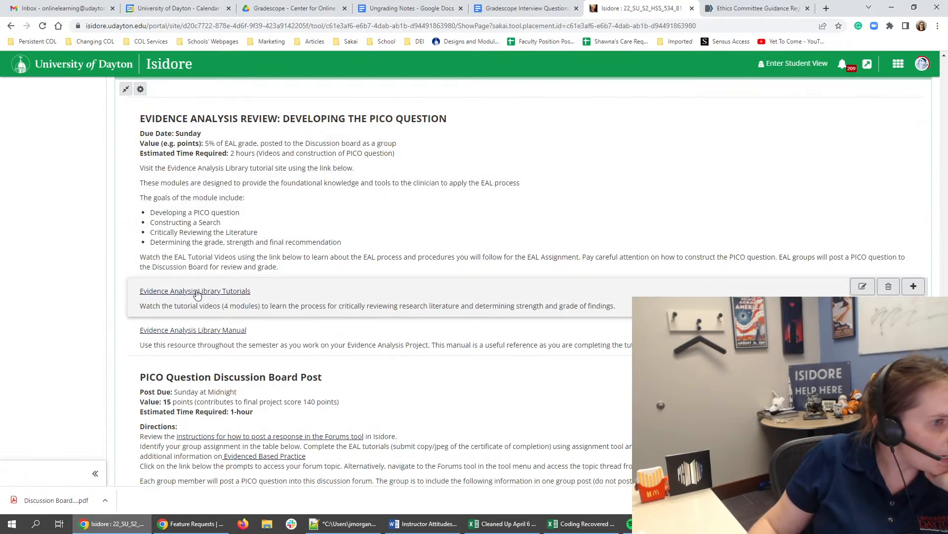
pyautogui.click(197, 293)
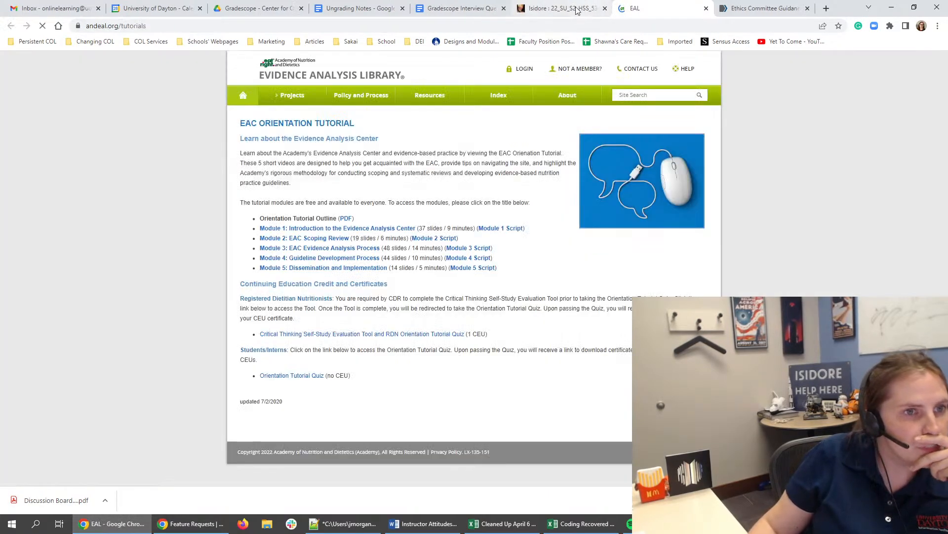
pyautogui.click(577, 9)
pyautogui.click(216, 331)
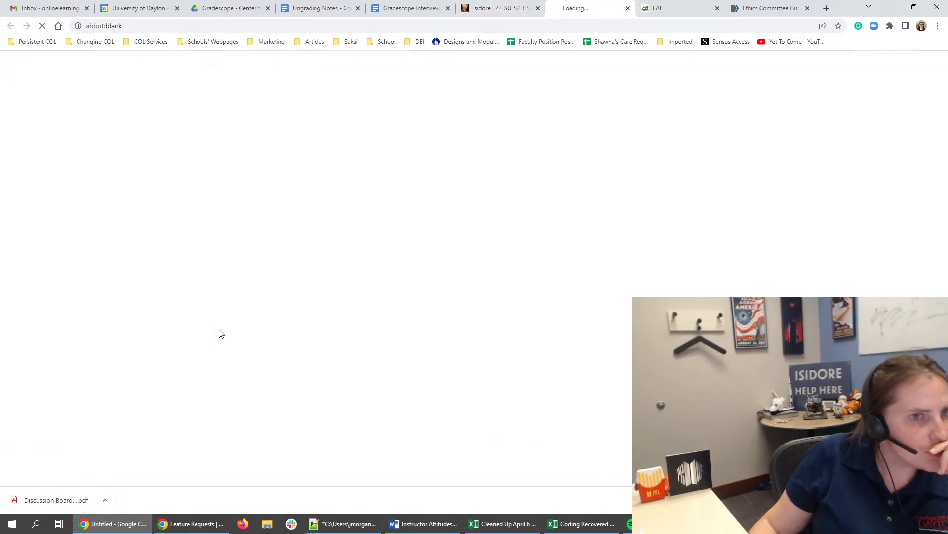
pyautogui.click(480, 9)
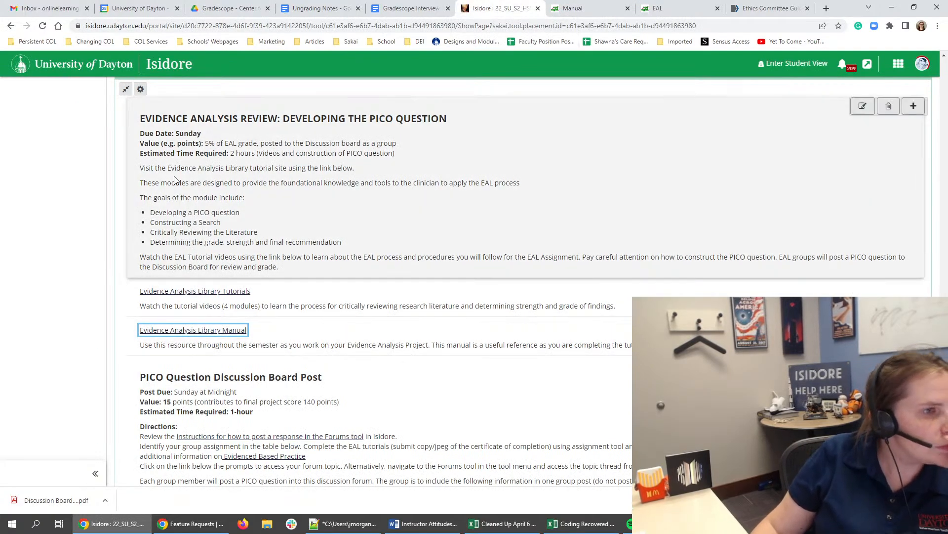
# - Review the value and estimated time lines of the Evidence Analysis Review and PICO Question Discussion Board Post items
pyautogui.tripleClick(243, 143)
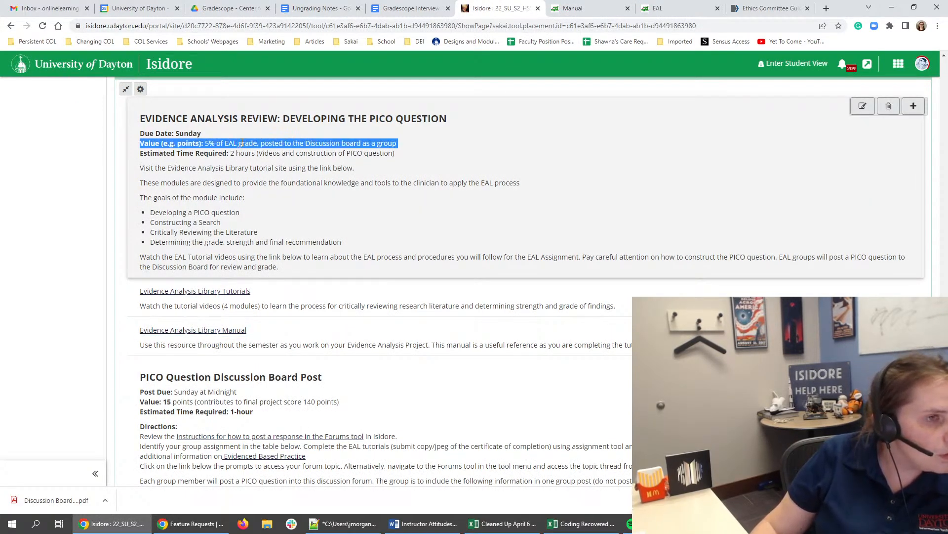
pyautogui.click(238, 156)
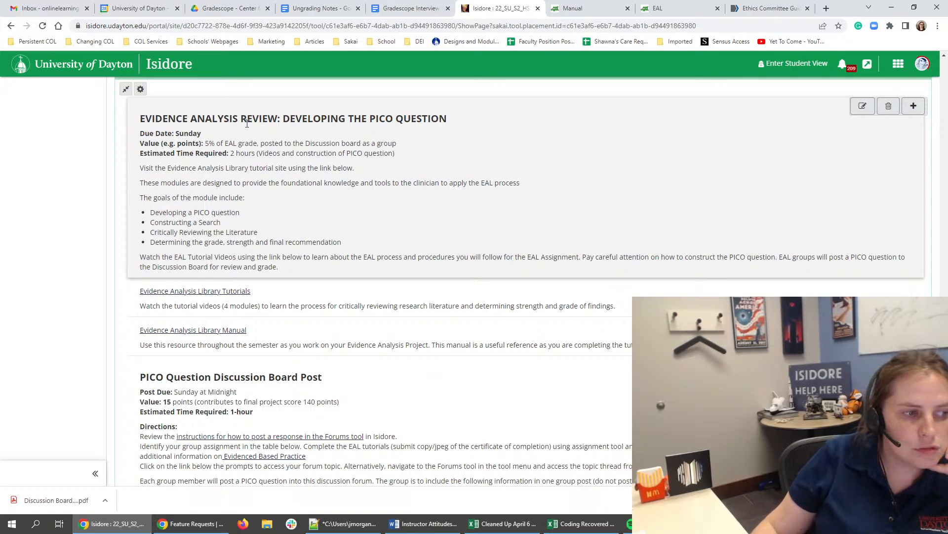
pyautogui.scroll(4, 247, 124)
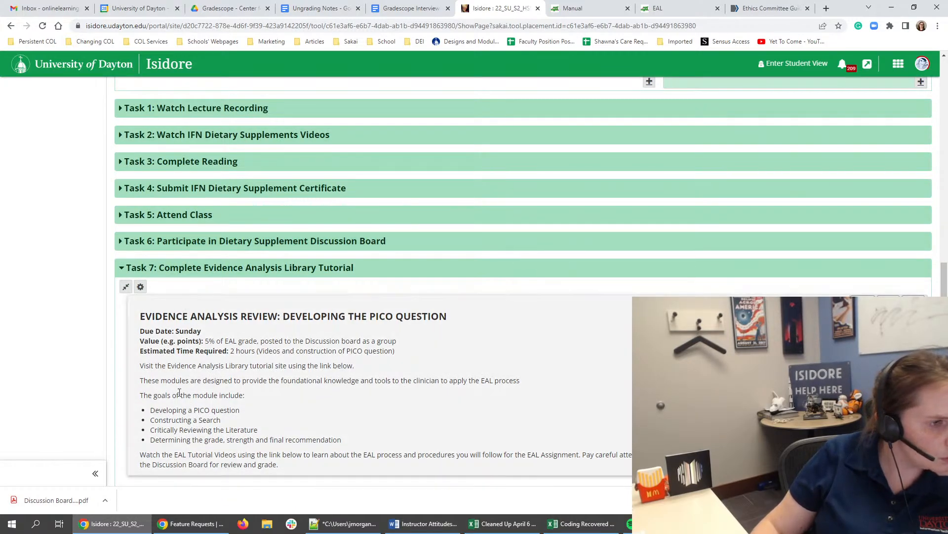
pyautogui.scroll(-2, 191, 381)
pyautogui.scroll(-3, 198, 366)
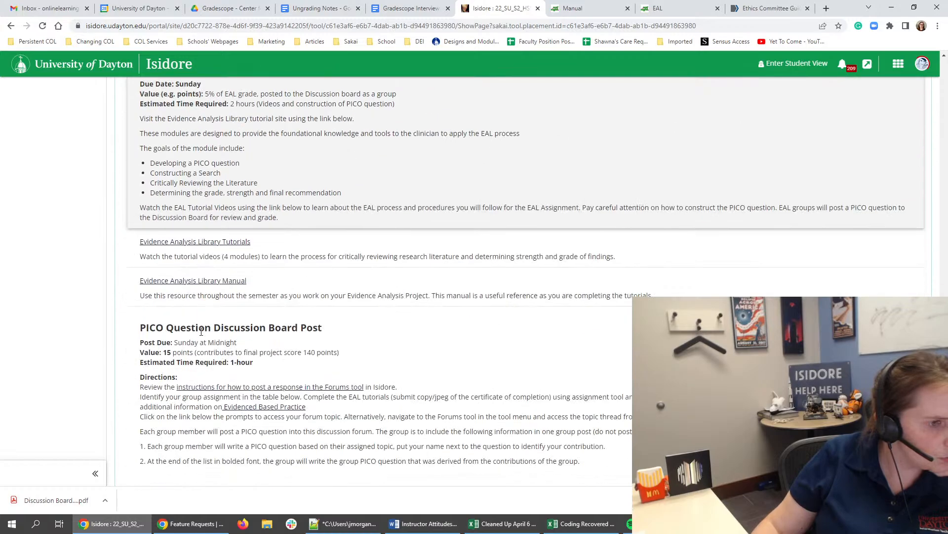
pyautogui.moveTo(253, 362); pyautogui.dragTo(140, 362)
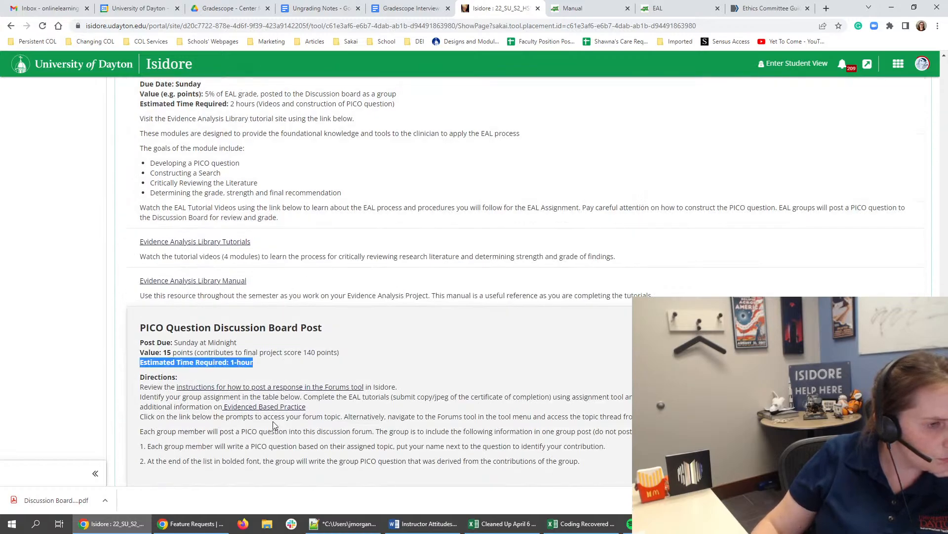
pyautogui.click(276, 426)
pyautogui.scroll(-3, 246, 341)
pyautogui.scroll(-2, 246, 342)
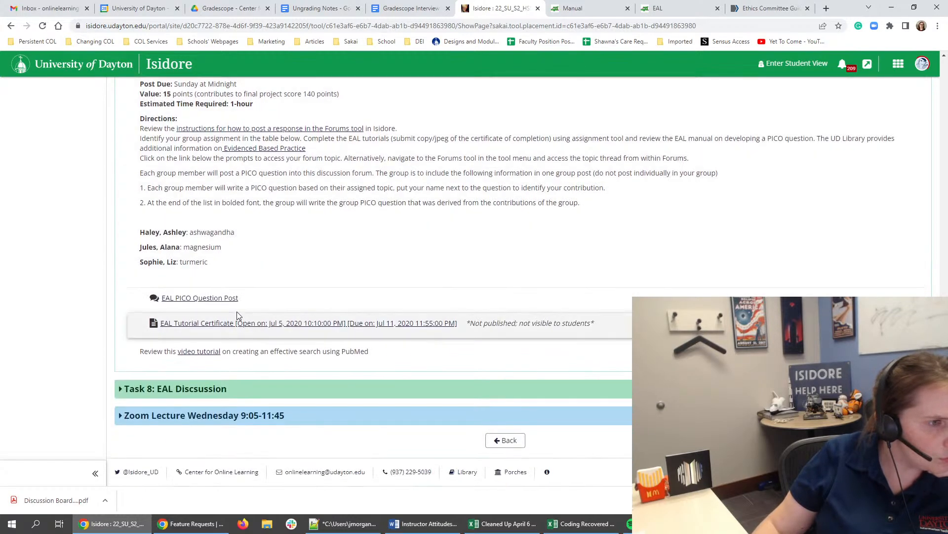
# - Examine the Evidence Analysis Review item's purpose, goals and directions alongside the description of the tutorials link
pyautogui.scroll(6, 229, 356)
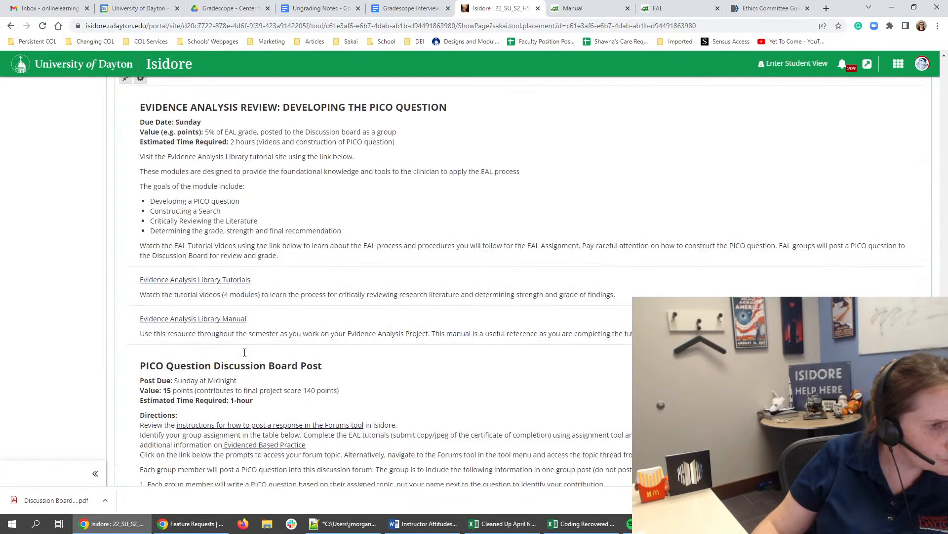
pyautogui.scroll(4, 241, 334)
pyautogui.tripleClick(241, 334)
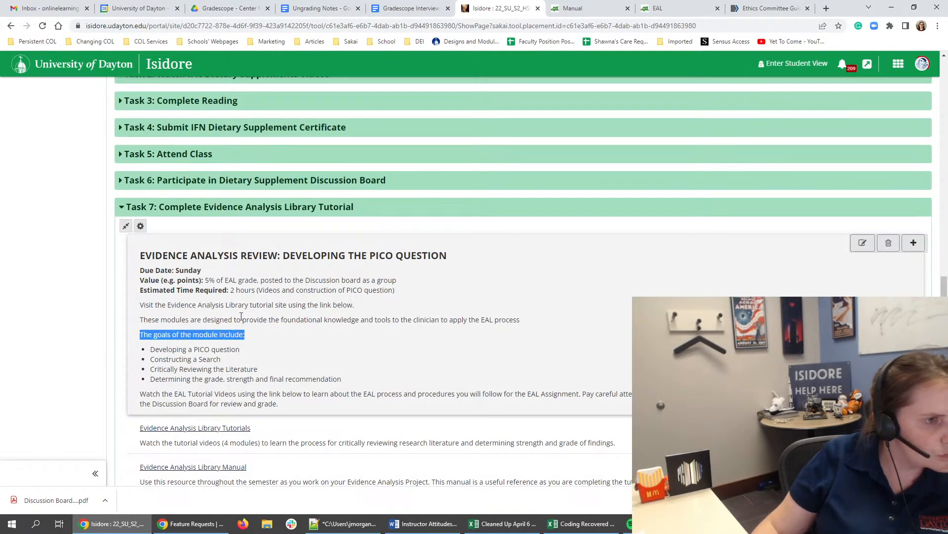
pyautogui.click(310, 231)
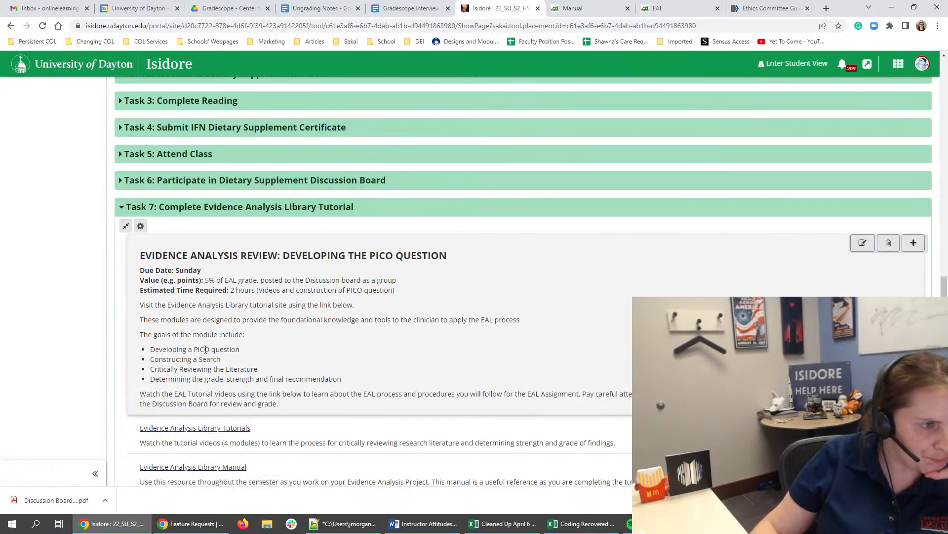
pyautogui.moveTo(200, 339); pyautogui.dragTo(320, 380)
pyautogui.click(324, 381)
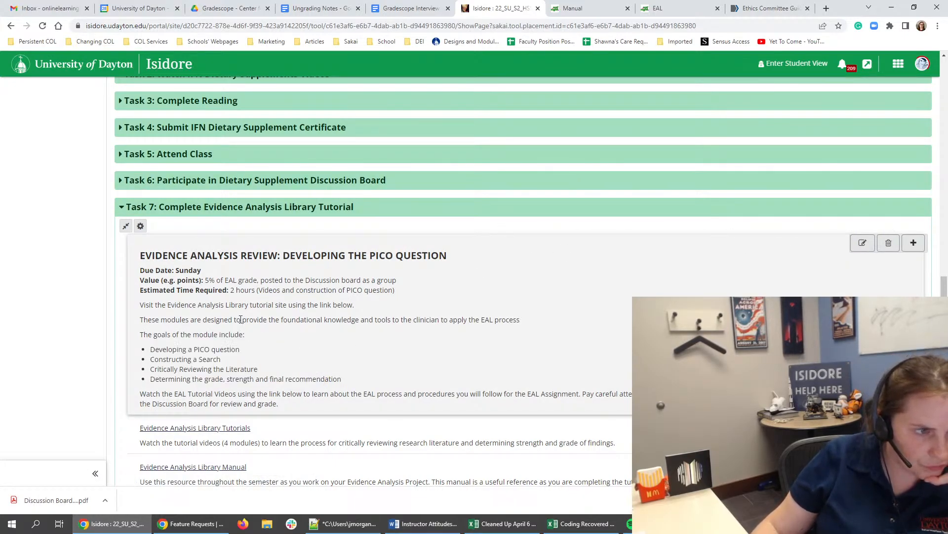
pyautogui.moveTo(241, 319); pyautogui.dragTo(351, 321)
pyautogui.click(352, 322)
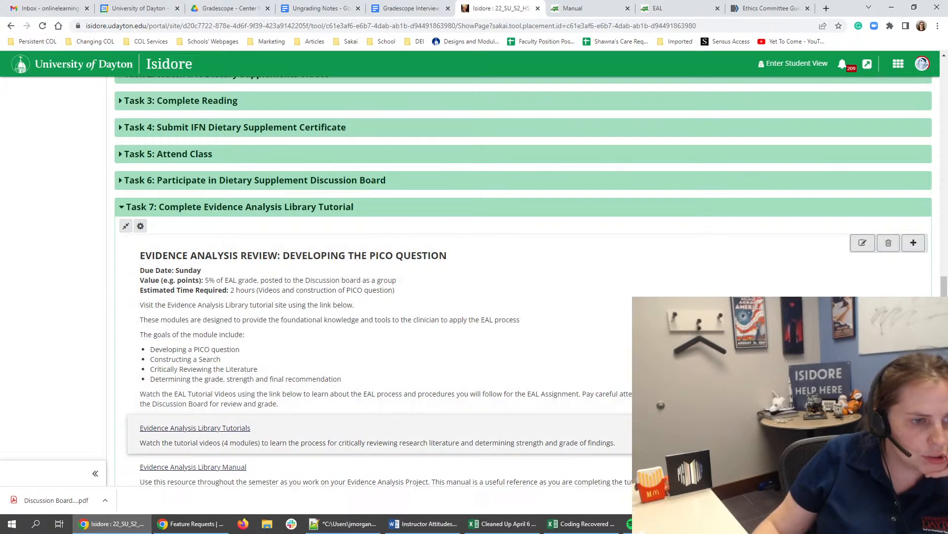
pyautogui.moveTo(617, 443); pyautogui.dragTo(193, 428)
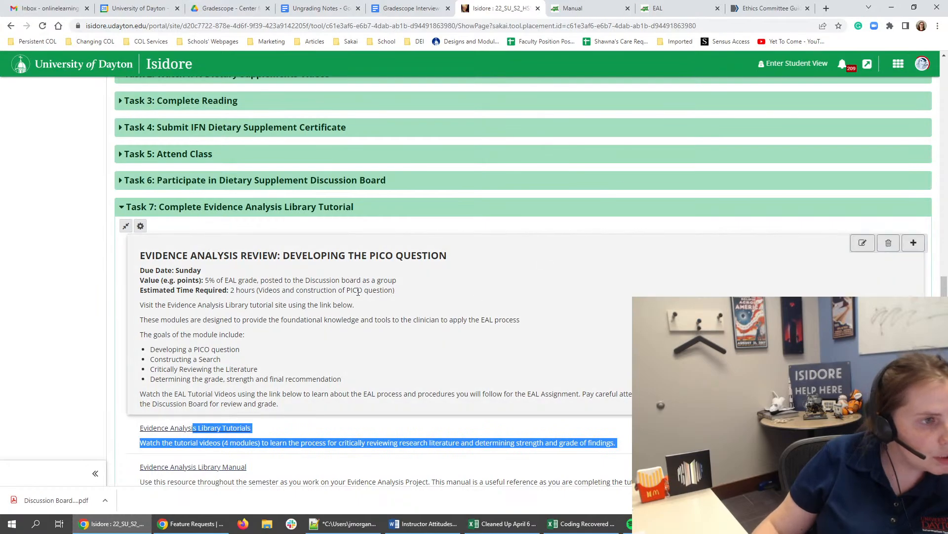
pyautogui.click(464, 286)
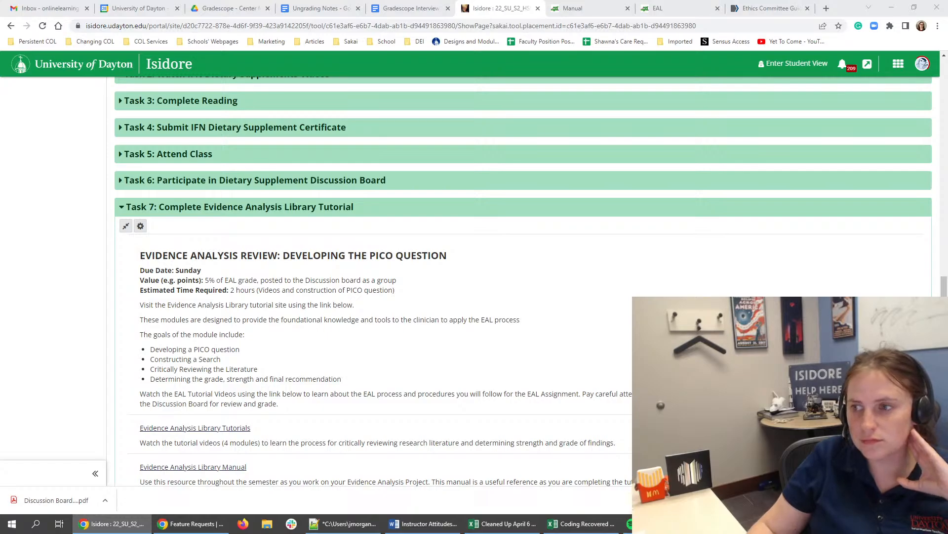
pyautogui.moveTo(353, 306); pyautogui.dragTo(329, 295)
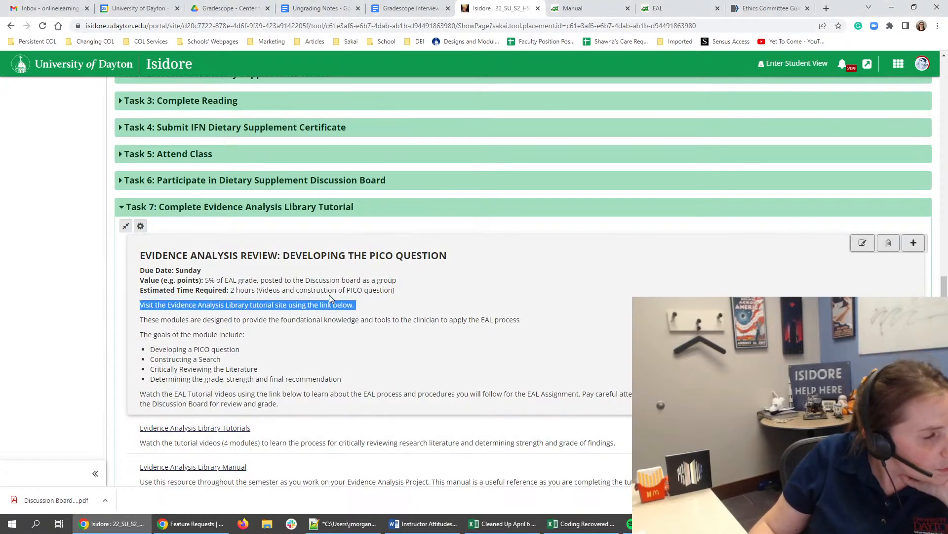
pyautogui.click(311, 270)
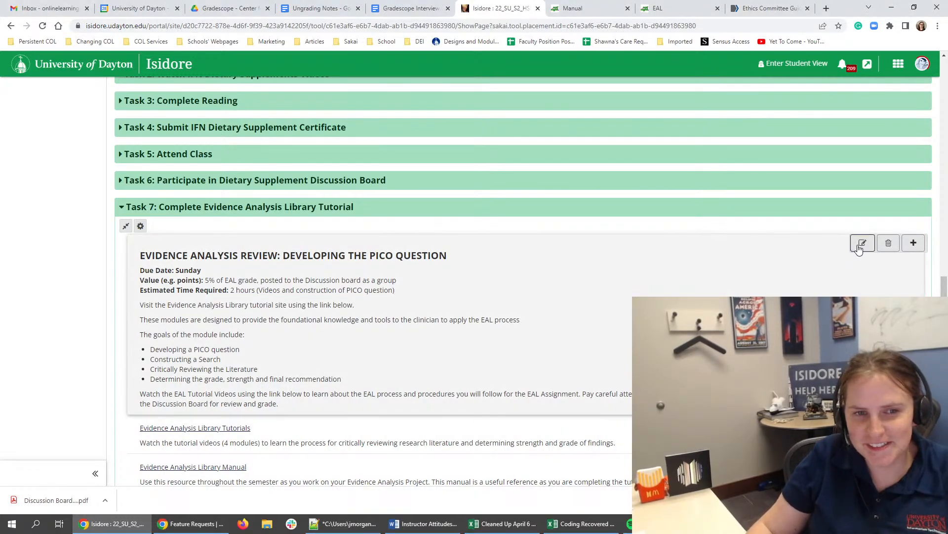
# - Edit the Evidence Analysis Review text to set its due date to "Saturday at 11:55 PM" in non-bold type
pyautogui.click(862, 243)
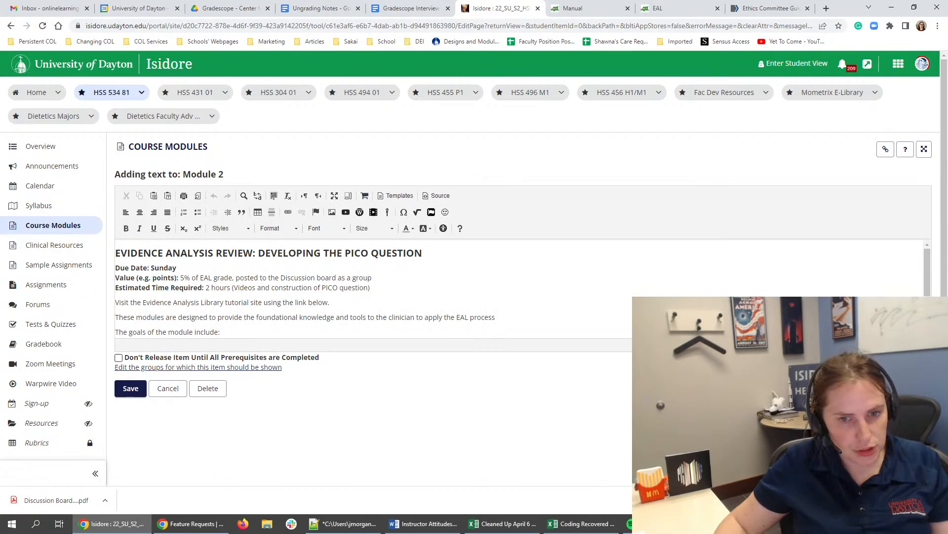
pyautogui.click(316, 254)
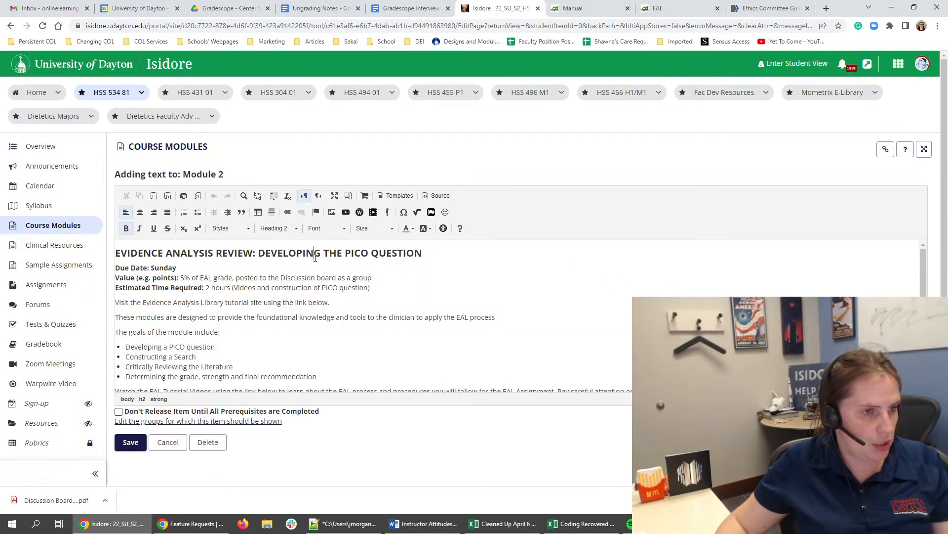
pyautogui.tripleClick(315, 255)
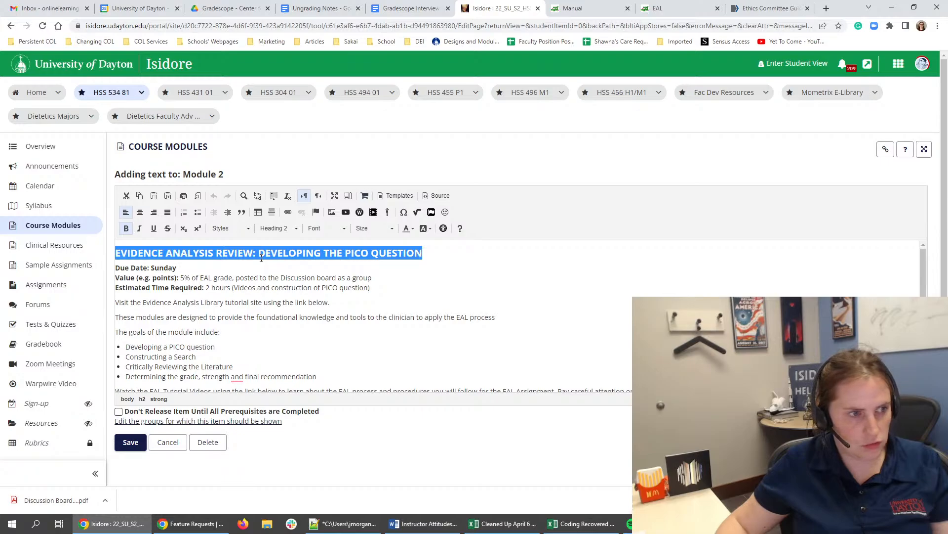
pyautogui.moveTo(190, 270); pyautogui.dragTo(155, 267)
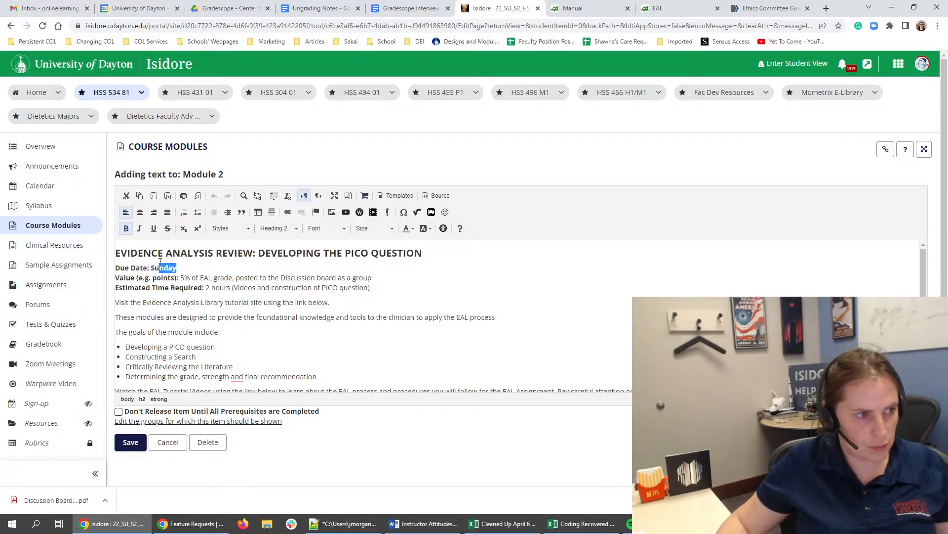
pyautogui.write('aturday at a')
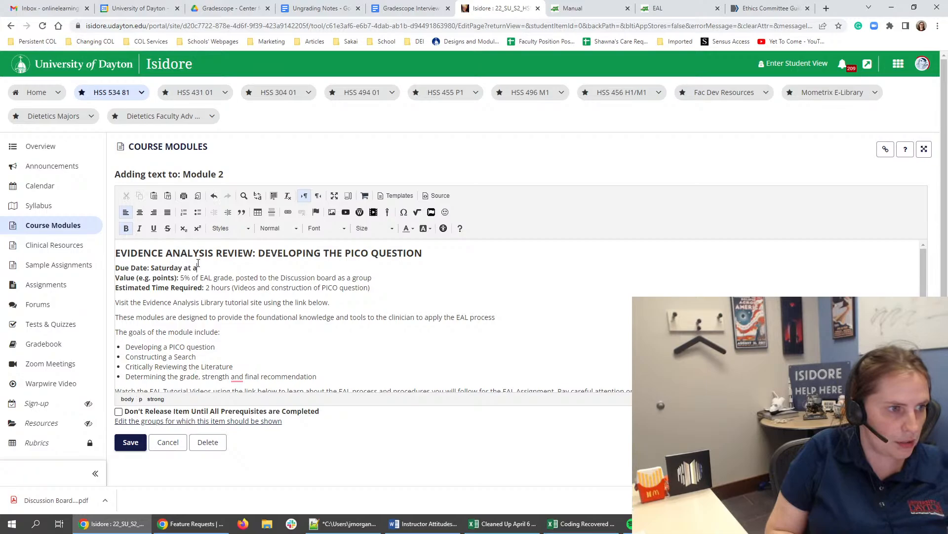
pyautogui.press('BackSpace')
pyautogui.write('11:55 PM')
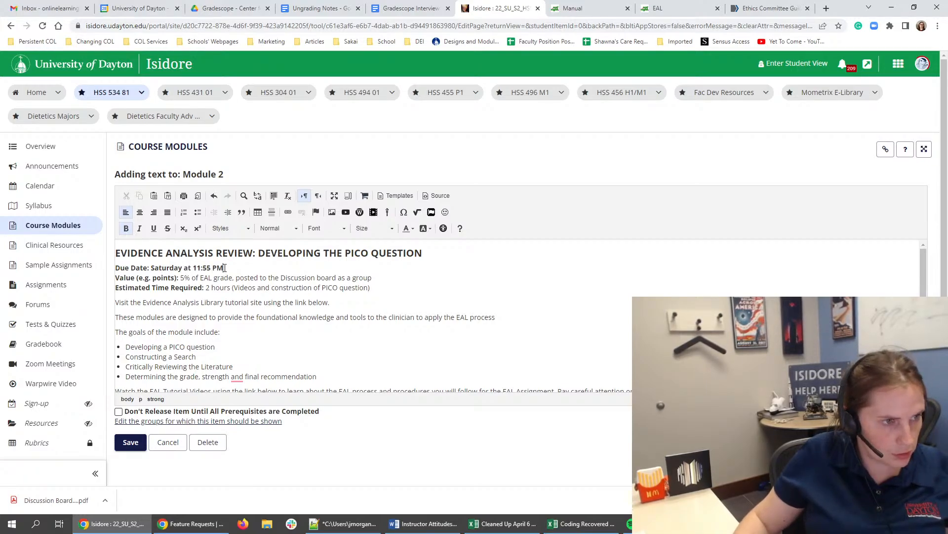
pyautogui.moveTo(223, 267); pyautogui.dragTo(152, 272)
pyautogui.hotkey('ctrl', 'b')
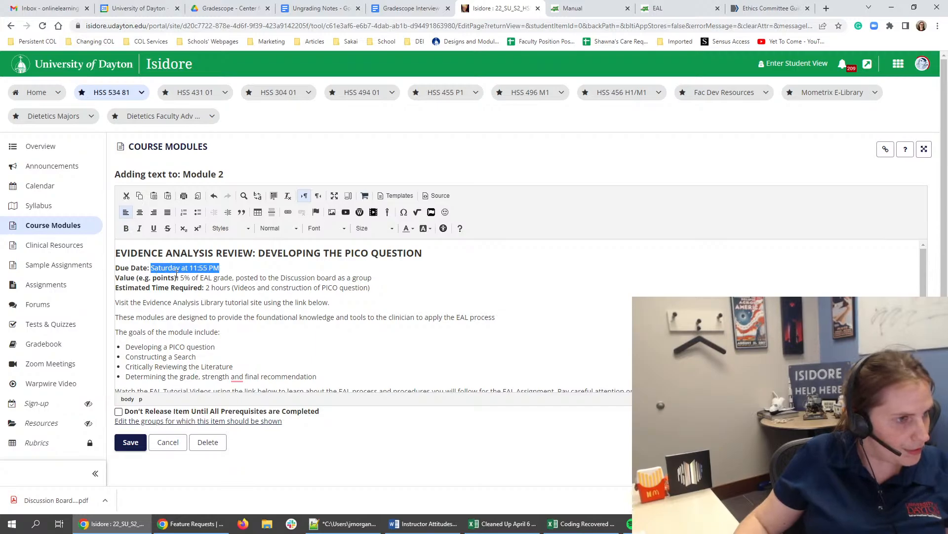
pyautogui.click(177, 277)
# - Open the course syllabus in a separate tab and look up the Evidence-Analysis Project's share in the Grading Policy
pyautogui.moveTo(390, 278); pyautogui.dragTo(219, 280)
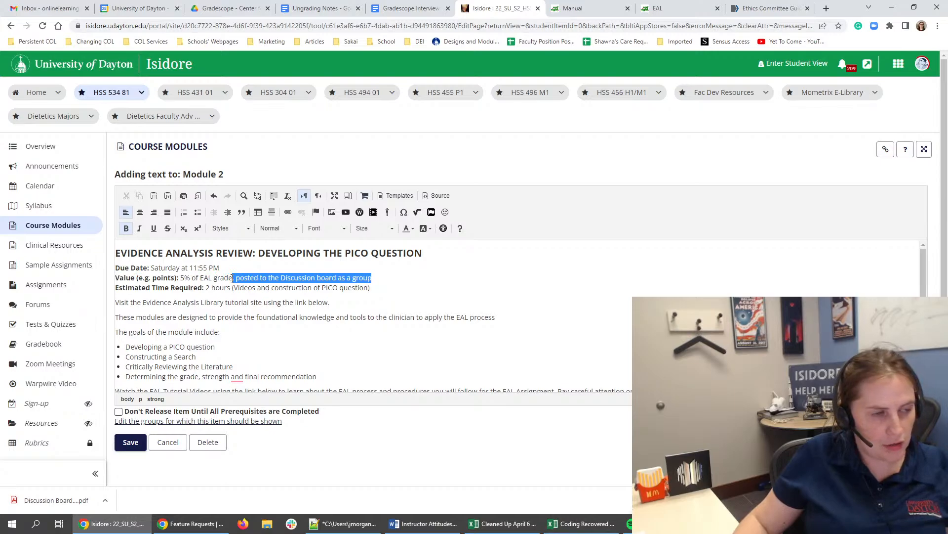
pyautogui.moveTo(233, 278); pyautogui.dragTo(233, 278)
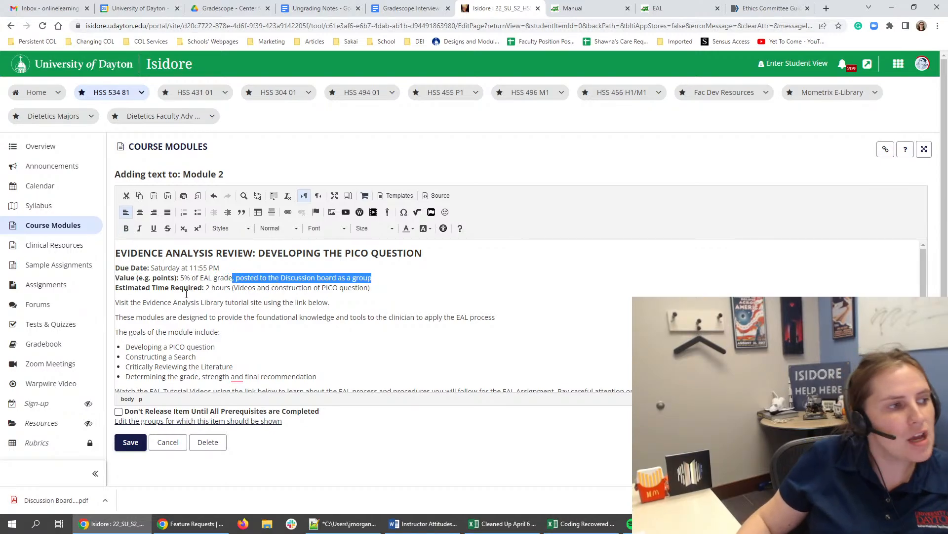
pyautogui.rightClick(87, 205)
pyautogui.click(129, 210)
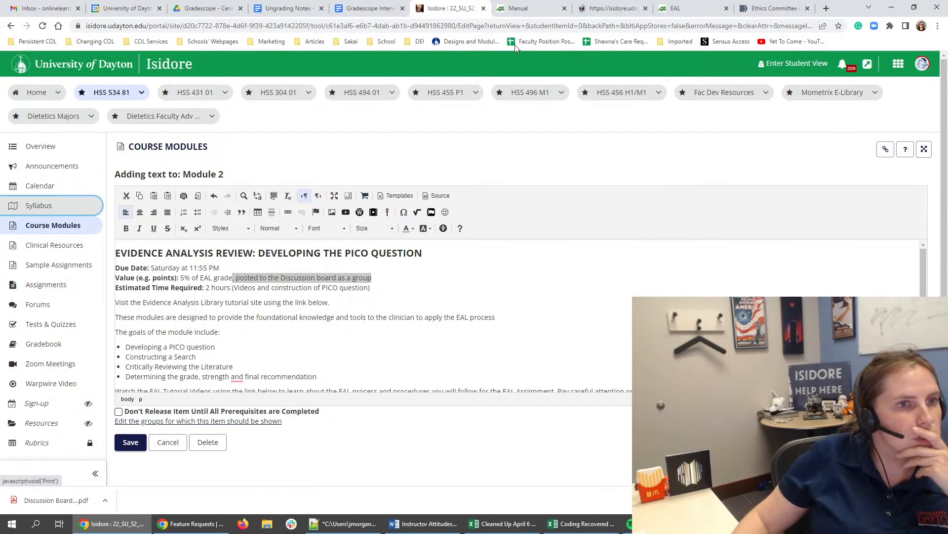
pyautogui.click(544, 8)
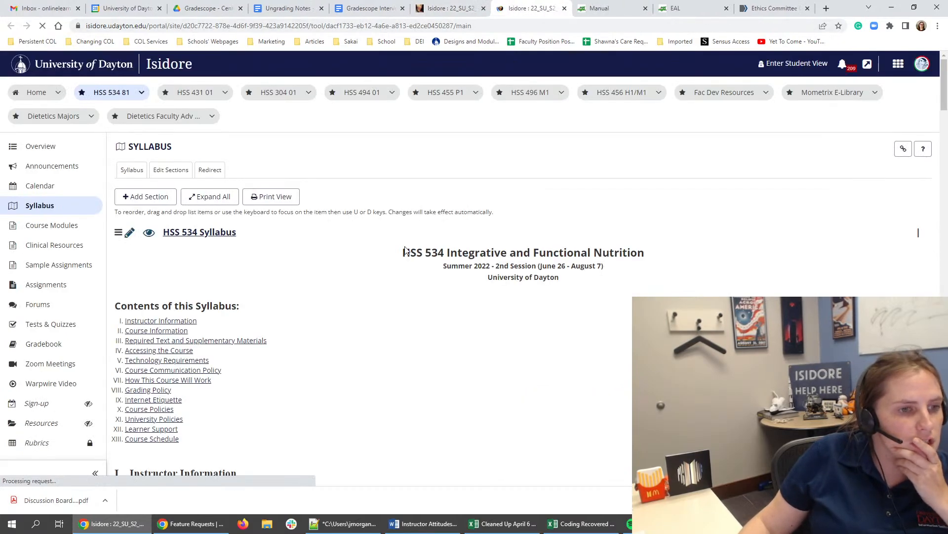
pyautogui.scroll(-5, 397, 290)
pyautogui.scroll(-8, 396, 290)
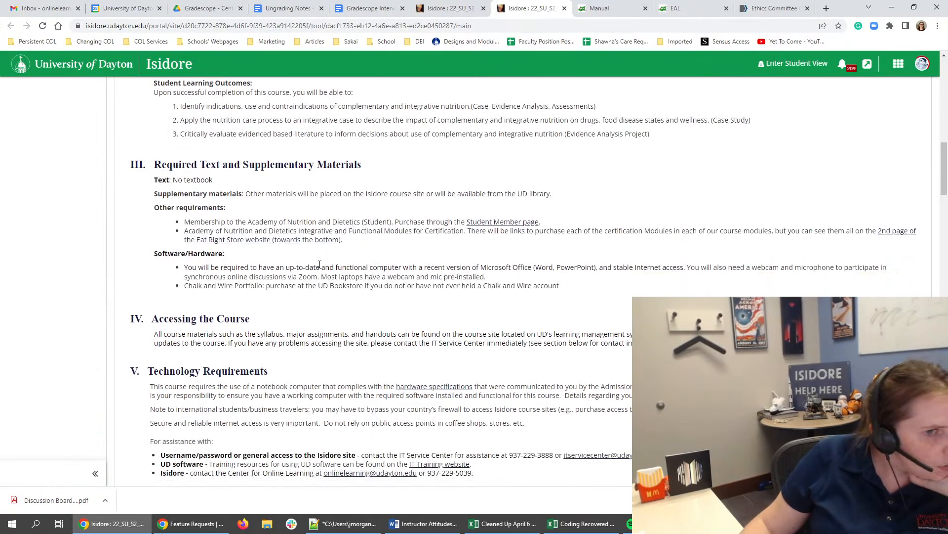
pyautogui.scroll(-1, 318, 276)
pyautogui.scroll(-2, 321, 280)
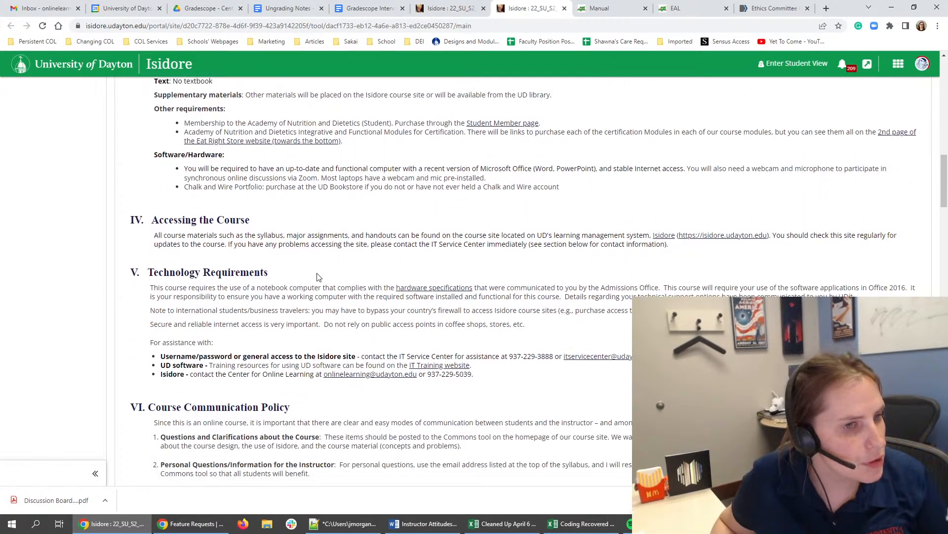
pyautogui.scroll(-9, 315, 273)
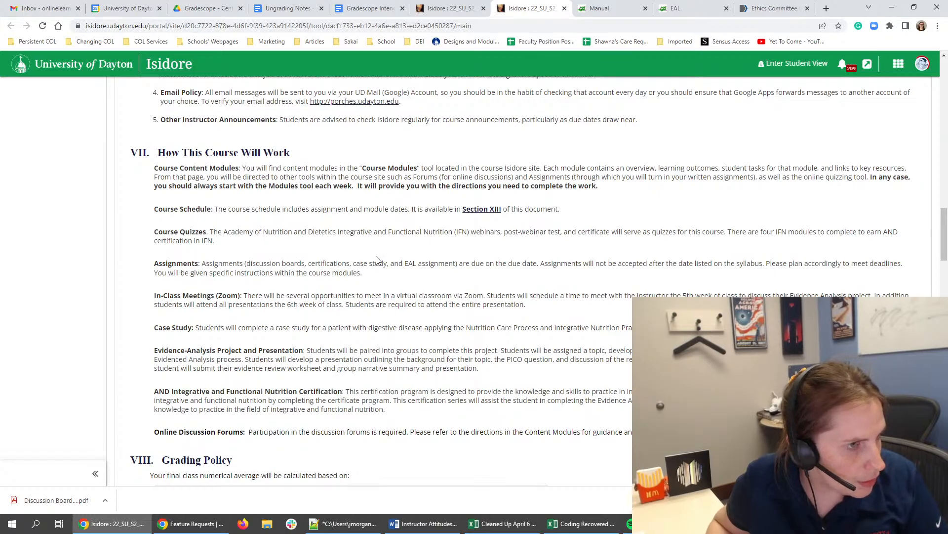
pyautogui.scroll(-5, 376, 259)
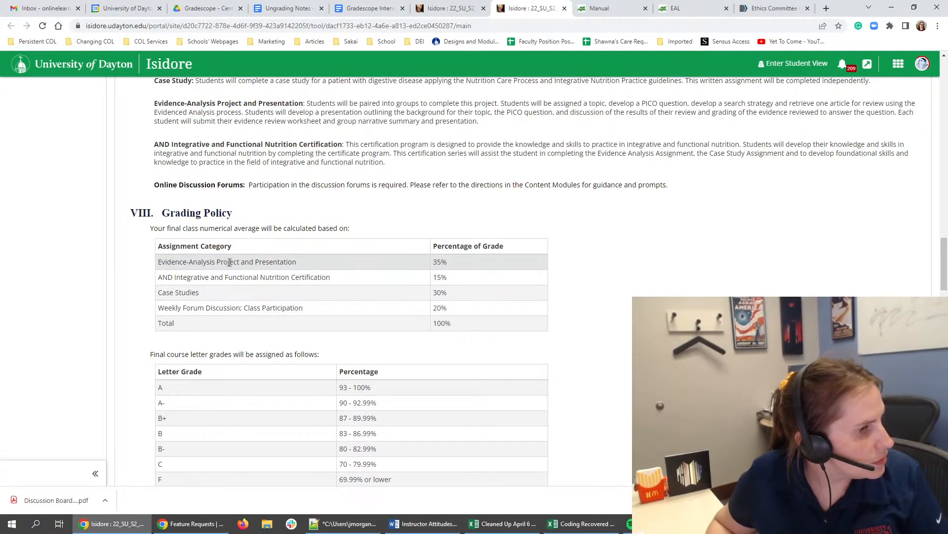
# - Read back through the syllabus from the Grading Policy over the course-work descriptions to the contents list
pyautogui.scroll(2, 230, 262)
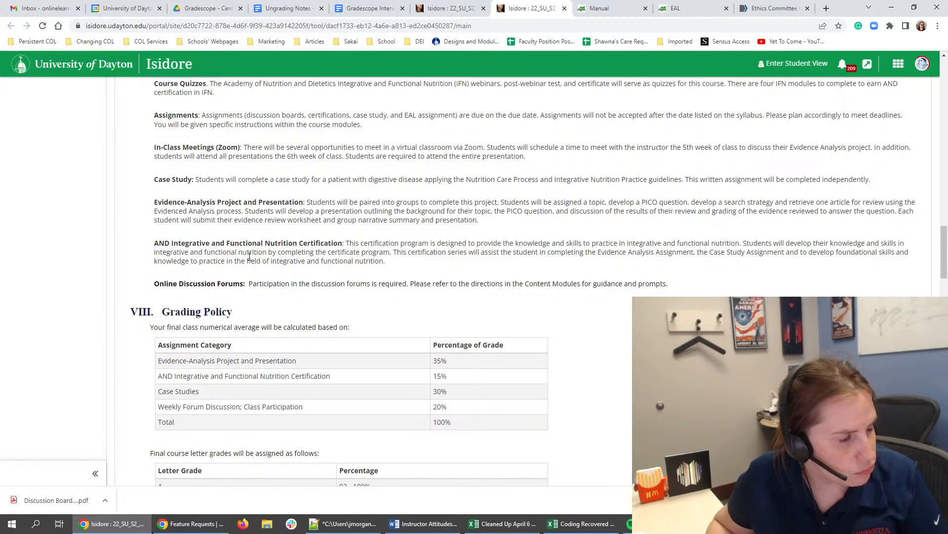
pyautogui.scroll(3, 250, 256)
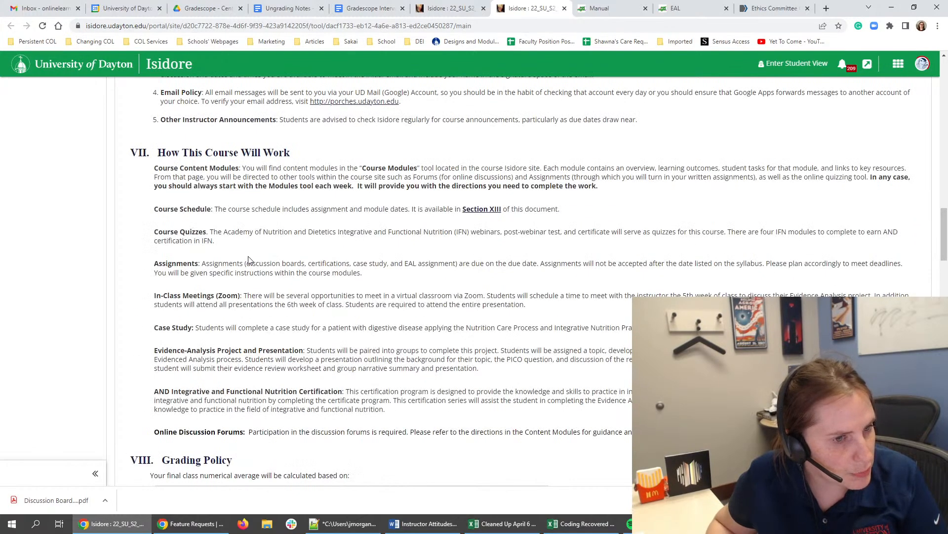
pyautogui.scroll(1, 249, 261)
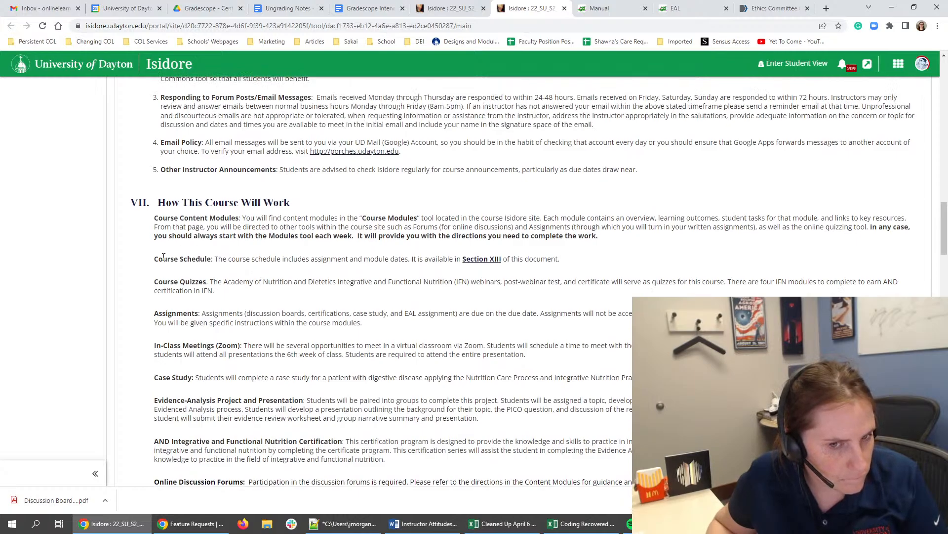
pyautogui.scroll(6, 469, 315)
pyautogui.scroll(6, 468, 315)
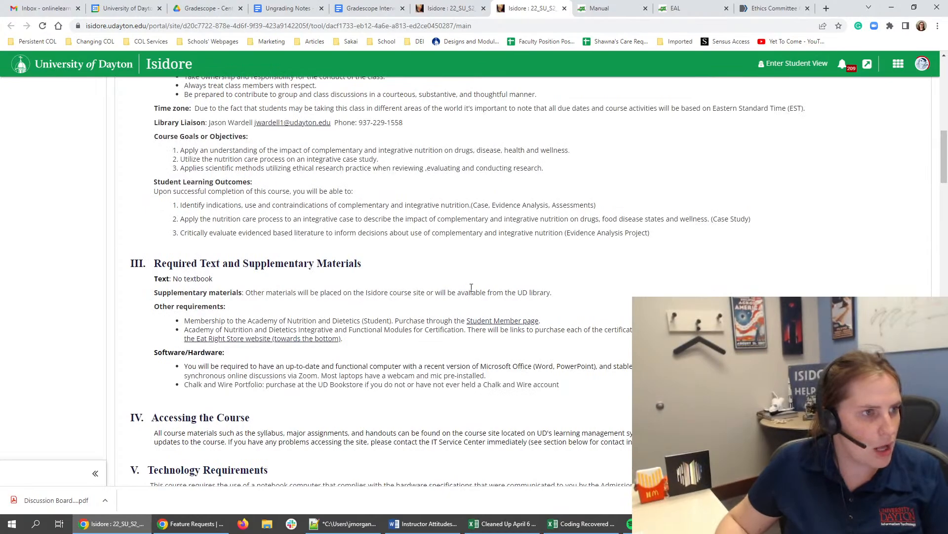
pyautogui.scroll(5, 474, 289)
pyautogui.scroll(7, 469, 286)
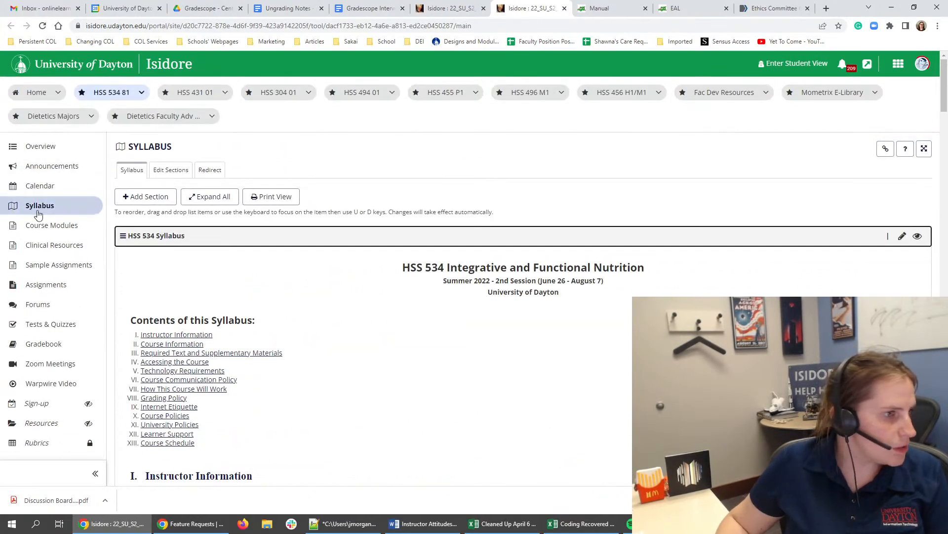
# - Open Module 2's Task 7 in the syllabus tab and compare its Evidence Analysis Review with the value line of the text being edited
pyautogui.click(50, 227)
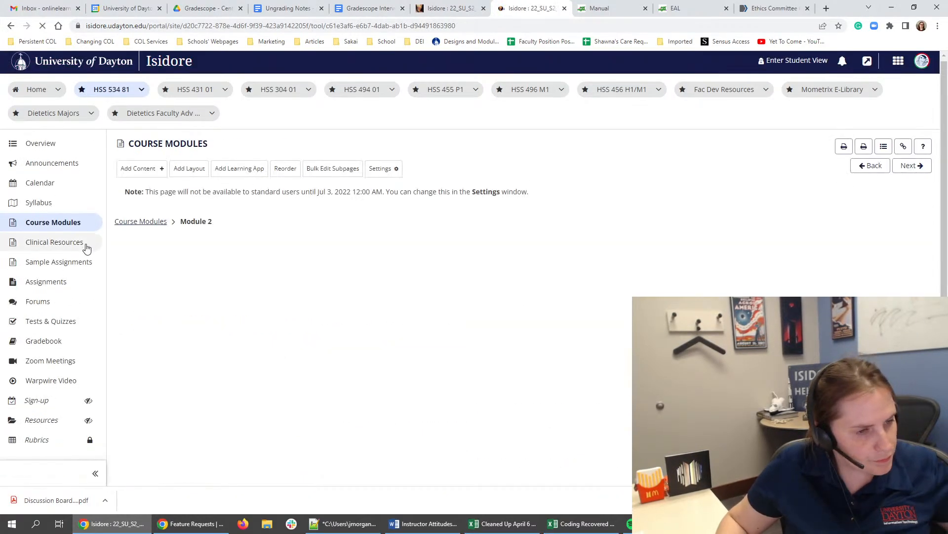
pyautogui.scroll(-4, 60, 230)
pyautogui.scroll(-5, 156, 227)
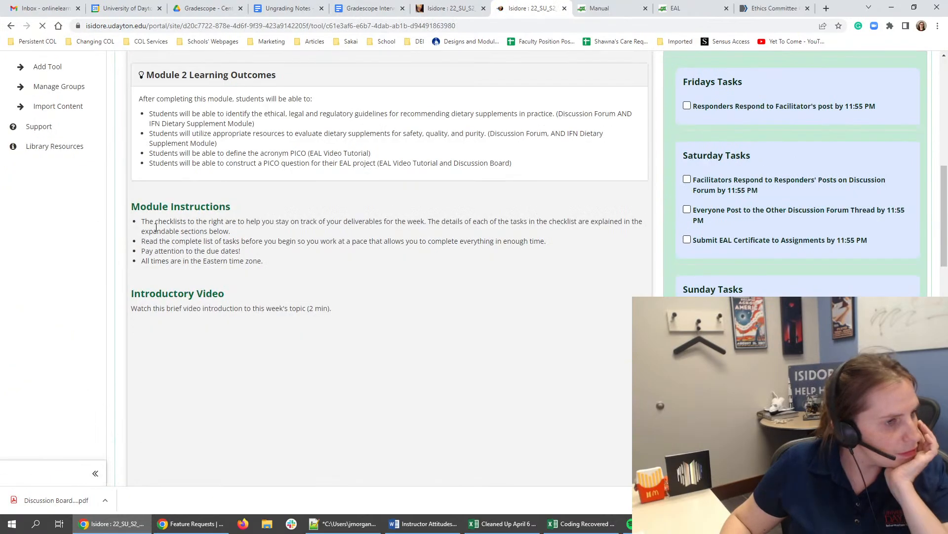
pyautogui.scroll(-15, 157, 227)
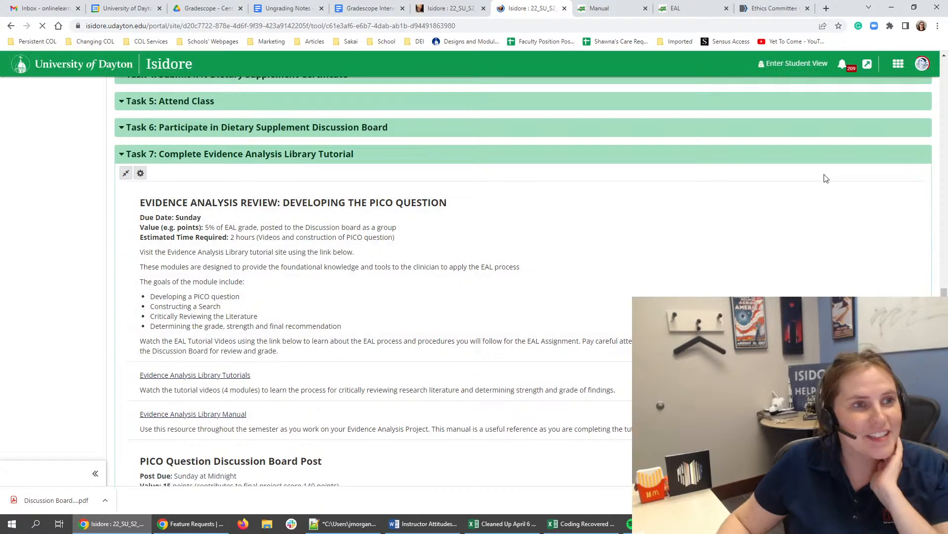
pyautogui.hotkey('ctrl', 'shift', 'Tab')
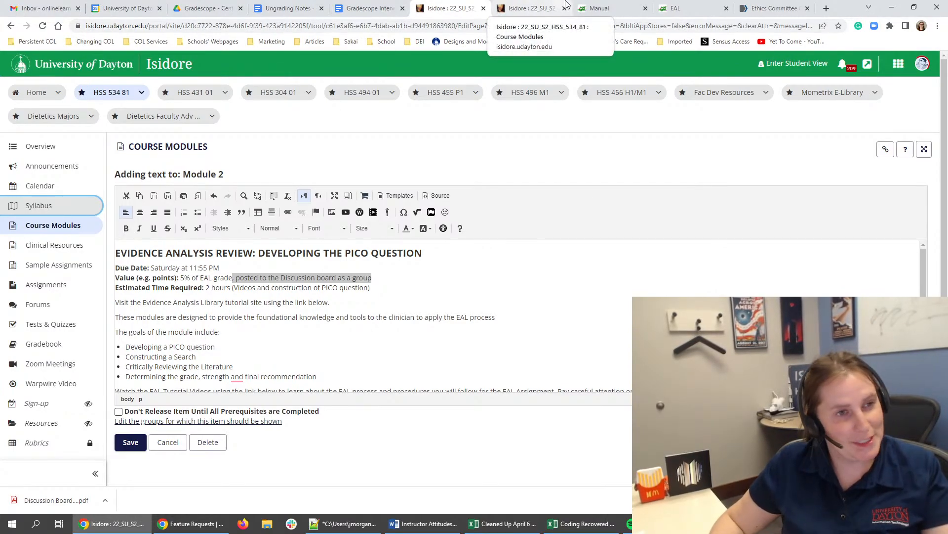
pyautogui.click(543, 4)
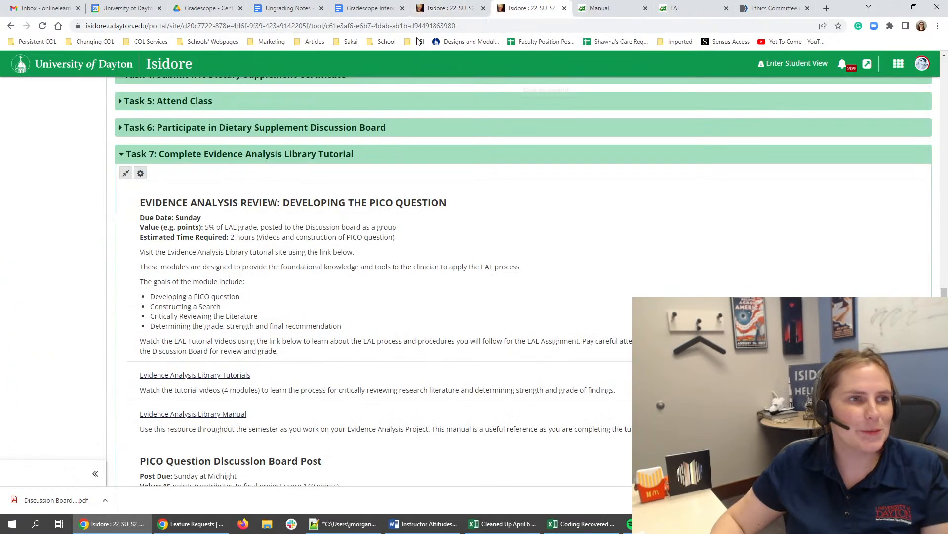
pyautogui.click(452, 5)
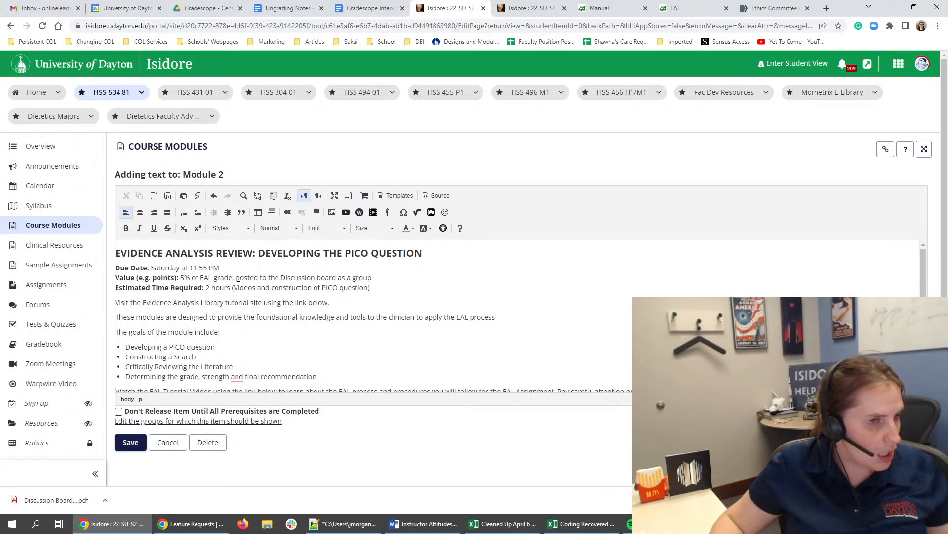
pyautogui.click(182, 277)
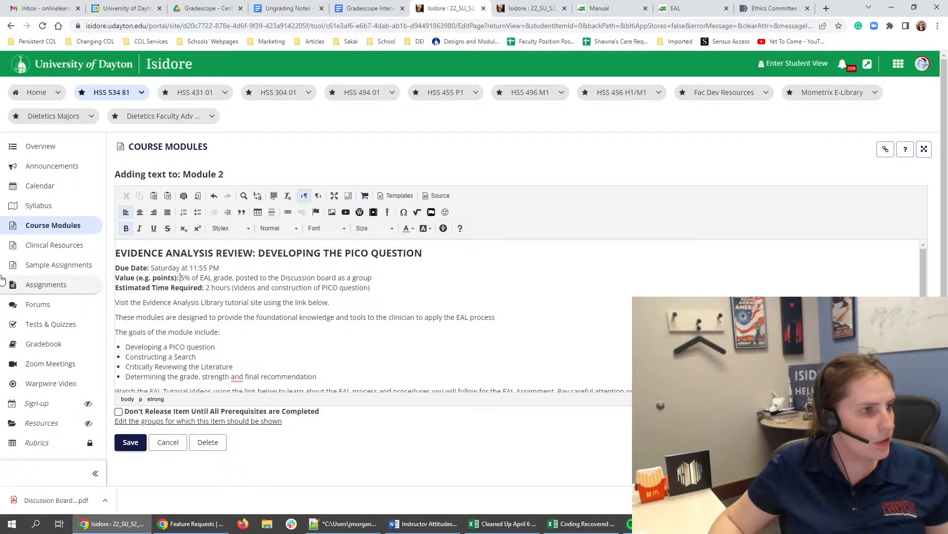
# - Open the site's Assignments in a separate tab and bring up the draft EAL Tutorial Certificate assignment for editing
pyautogui.rightClick(45, 286)
pyautogui.click(69, 295)
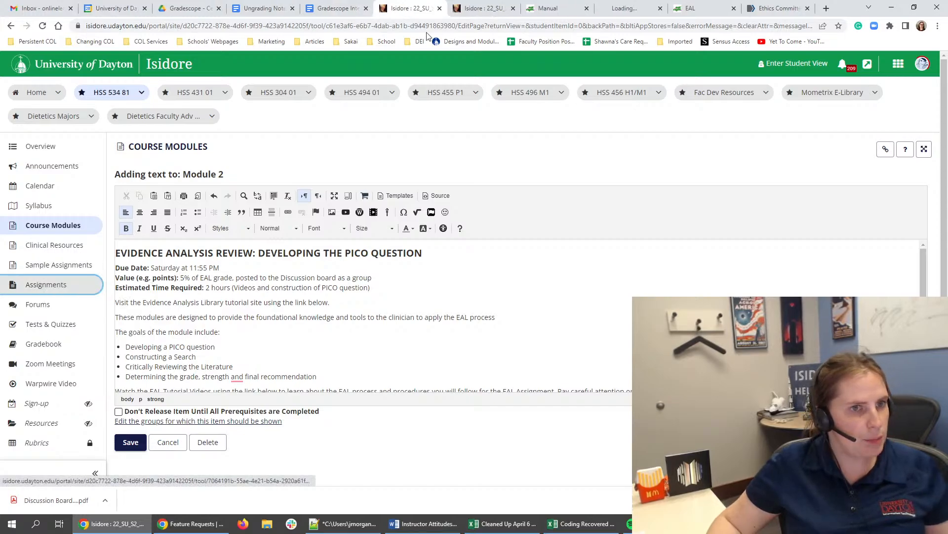
pyautogui.click(625, 10)
pyautogui.scroll(-3, 489, 247)
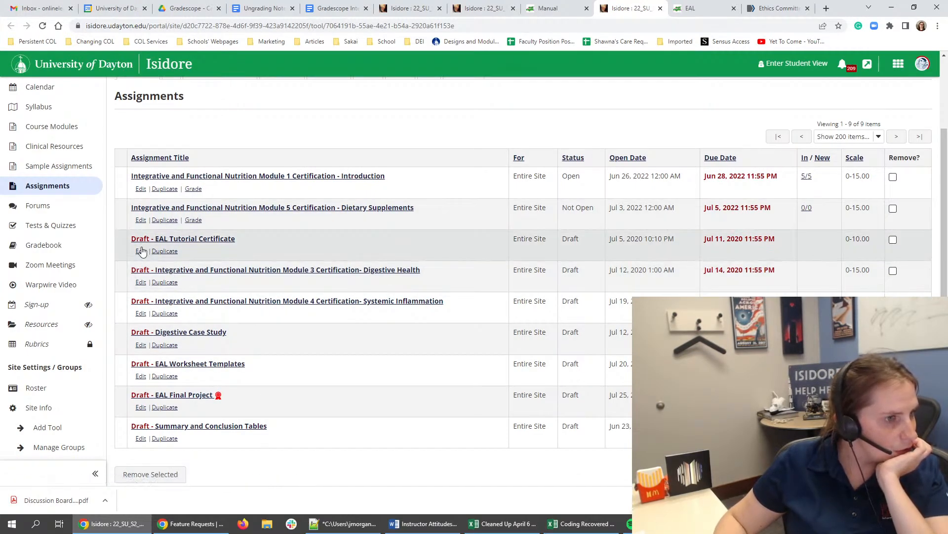
pyautogui.click(141, 251)
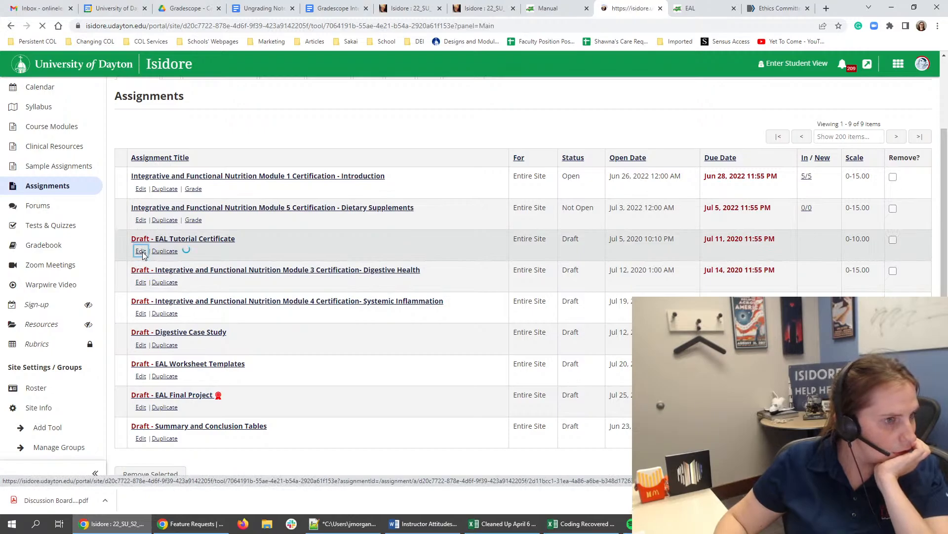
pyautogui.scroll(-1, 168, 283)
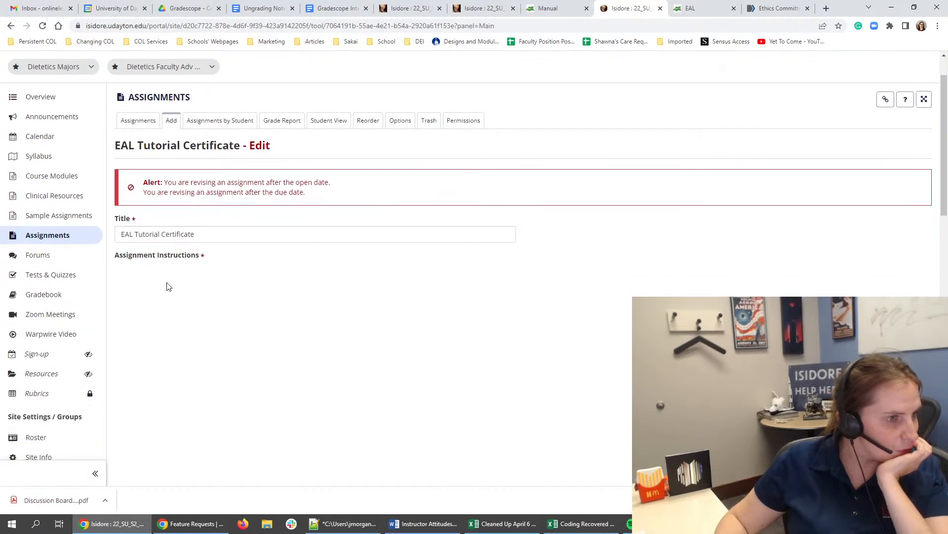
# - Check the EAL Tutorial Certificate's instructions on which file types students upload
pyautogui.tripleClick(187, 331)
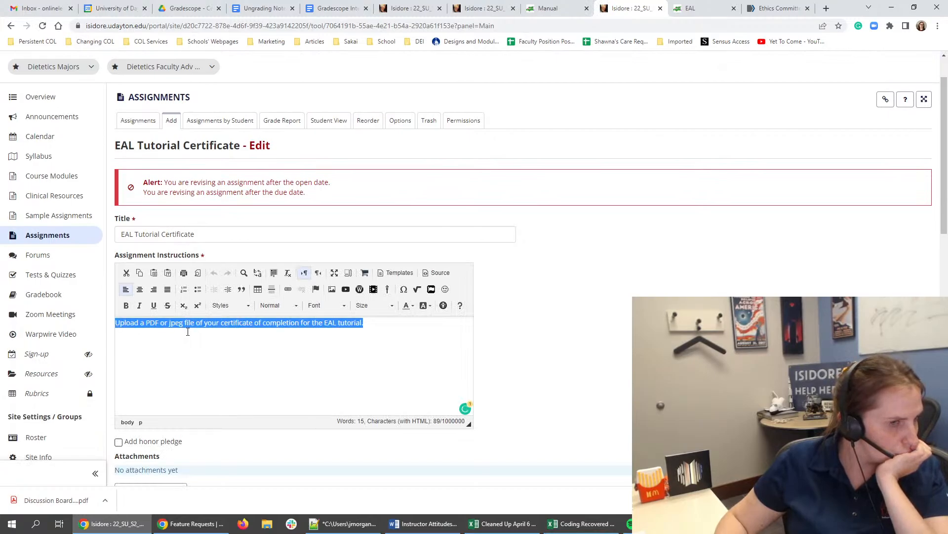
pyautogui.click(187, 332)
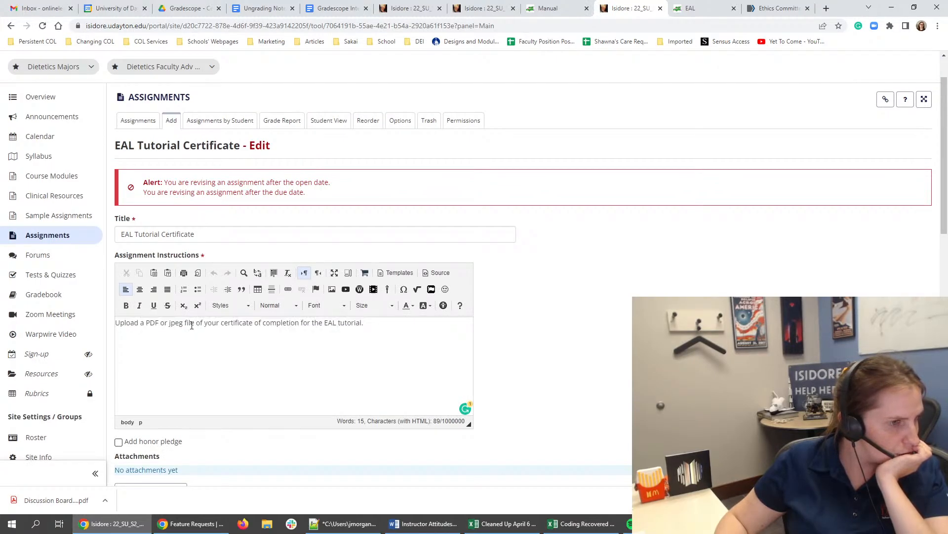
pyautogui.moveTo(195, 323)
pyautogui.mouseDown()
pyautogui.moveTo(142, 323)
pyautogui.moveTo(186, 324)
pyautogui.mouseUp()
pyautogui.click(175, 322)
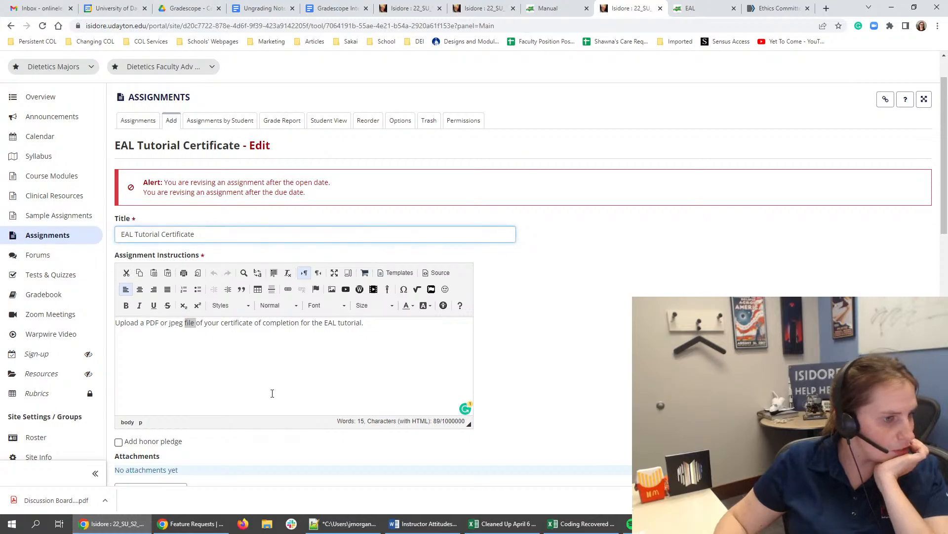
# - Set the EAL Tutorial Certificate's open date to 07/03/2022 12:00 am
pyautogui.scroll(-5, 269, 385)
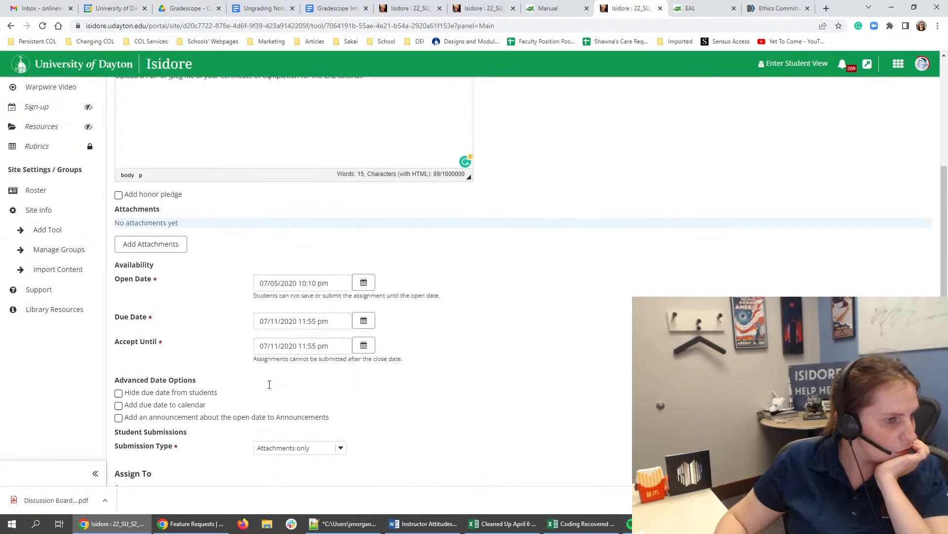
pyautogui.click(364, 282)
pyautogui.click(272, 470)
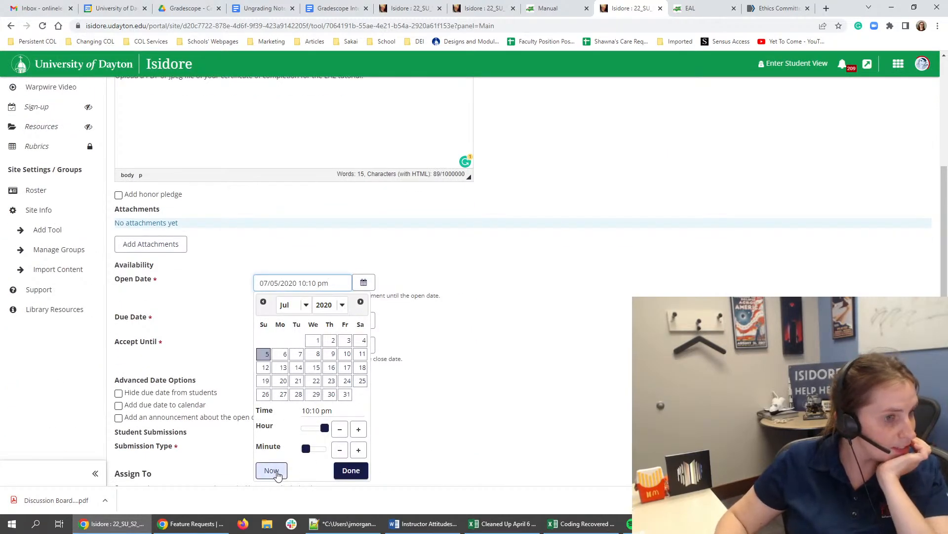
pyautogui.click(360, 301)
pyautogui.click(266, 354)
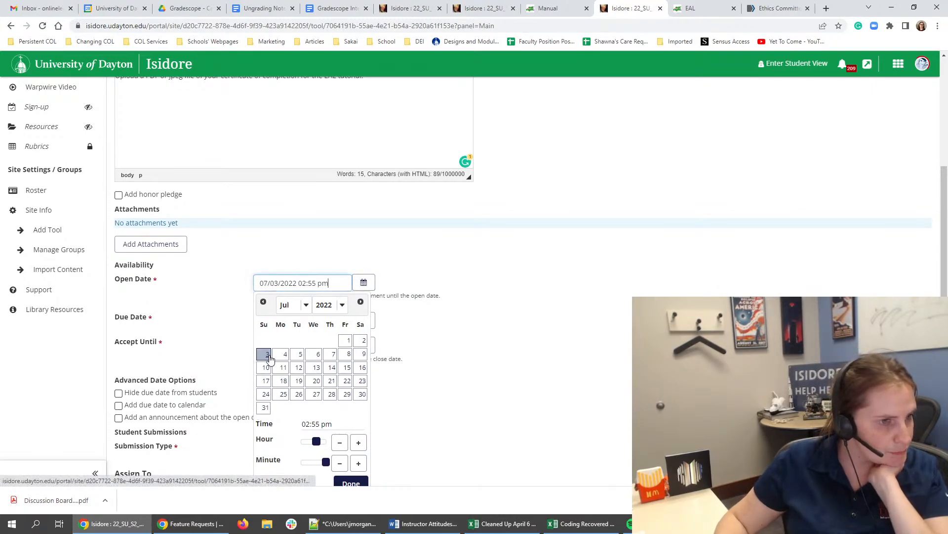
pyautogui.tripleClick(294, 284)
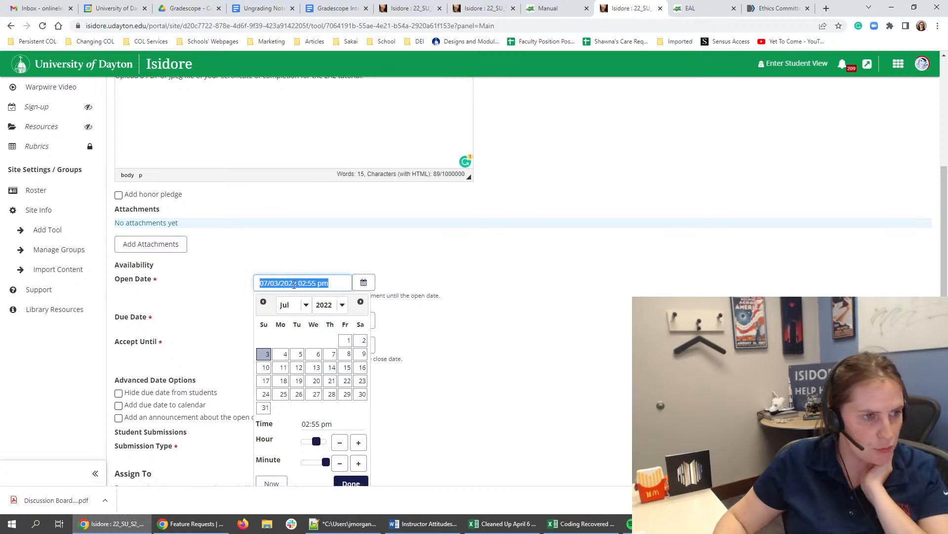
pyautogui.moveTo(316, 442); pyautogui.dragTo(272, 446)
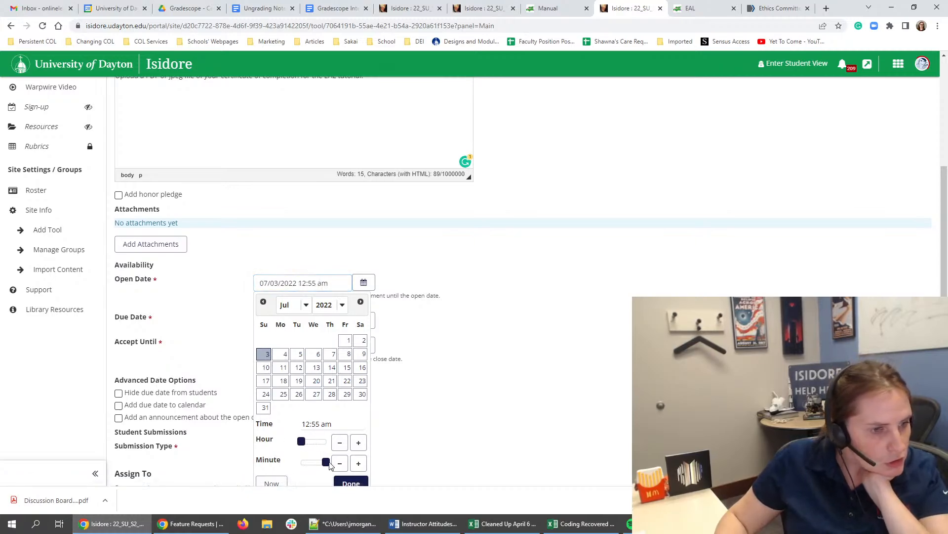
pyautogui.moveTo(330, 466); pyautogui.dragTo(292, 465)
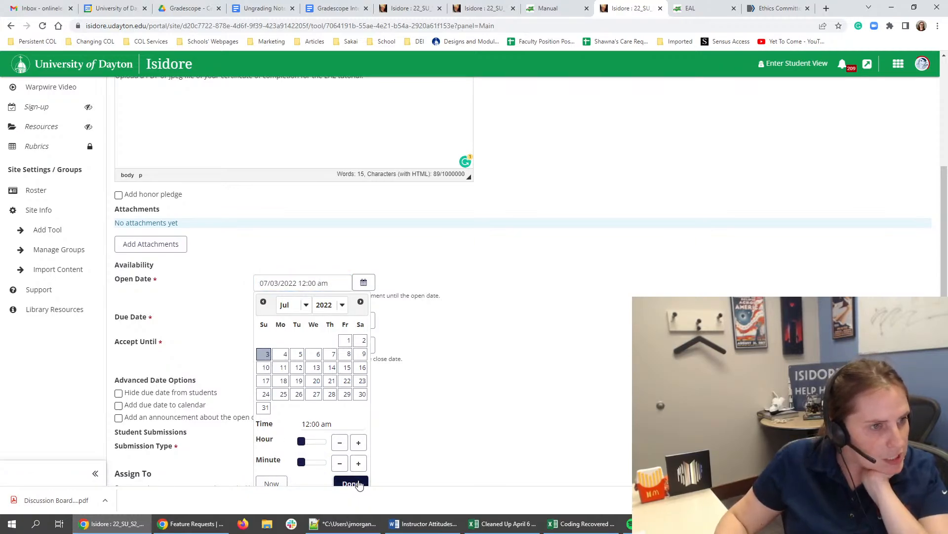
pyautogui.click(351, 483)
# - Copy the open date into the EAL Tutorial Certificate's due date and change it to 07/09/2022 11:55 pm
pyautogui.tripleClick(298, 283)
pyautogui.hotkey('ctrl', 'c')
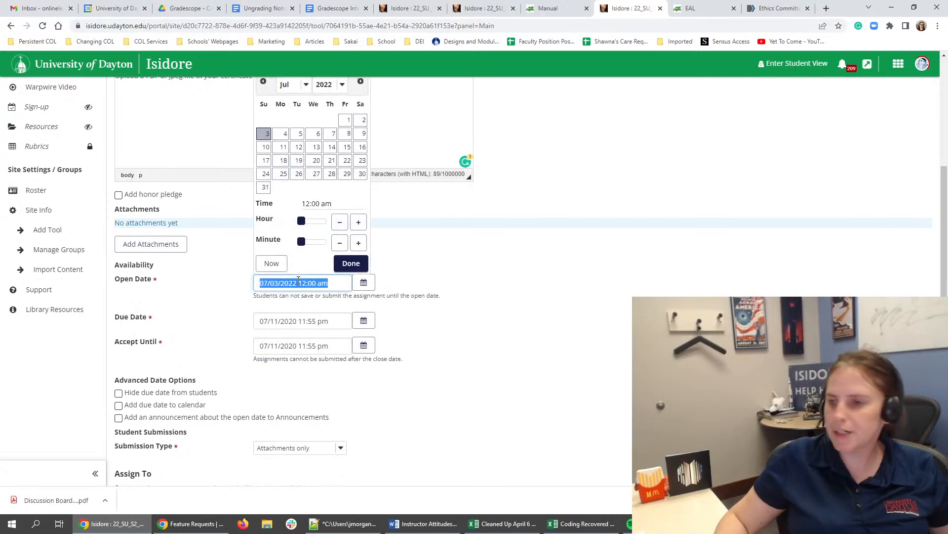
pyautogui.tripleClick(311, 322)
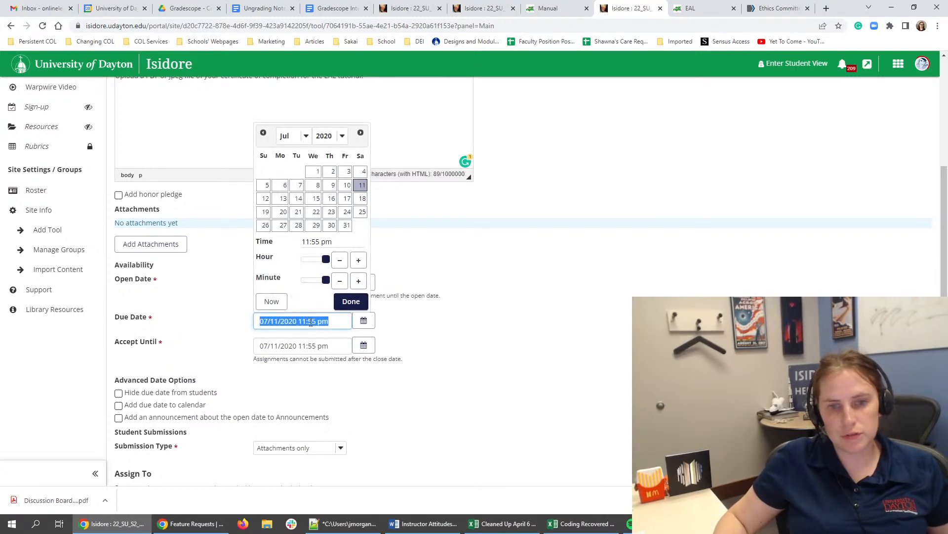
pyautogui.hotkey('ctrl', 'v')
pyautogui.click(455, 322)
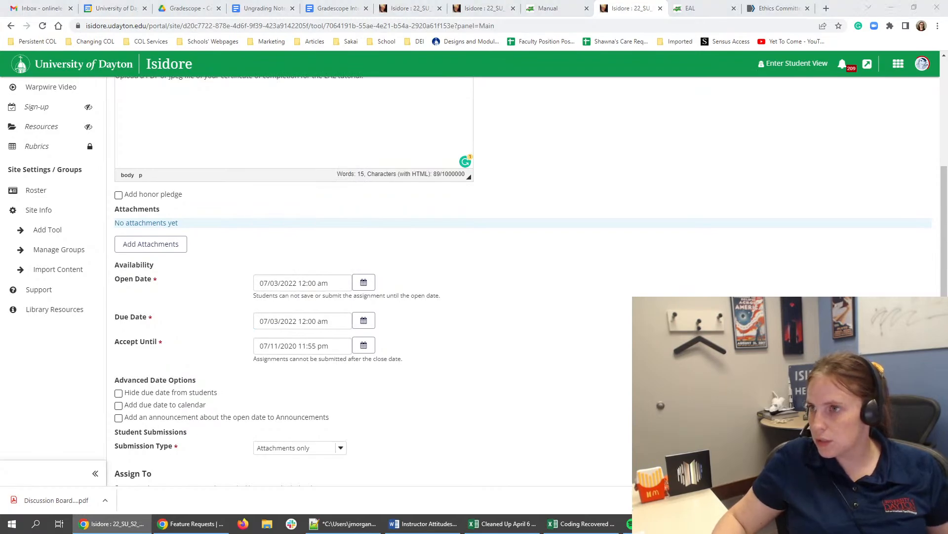
pyautogui.click(371, 328)
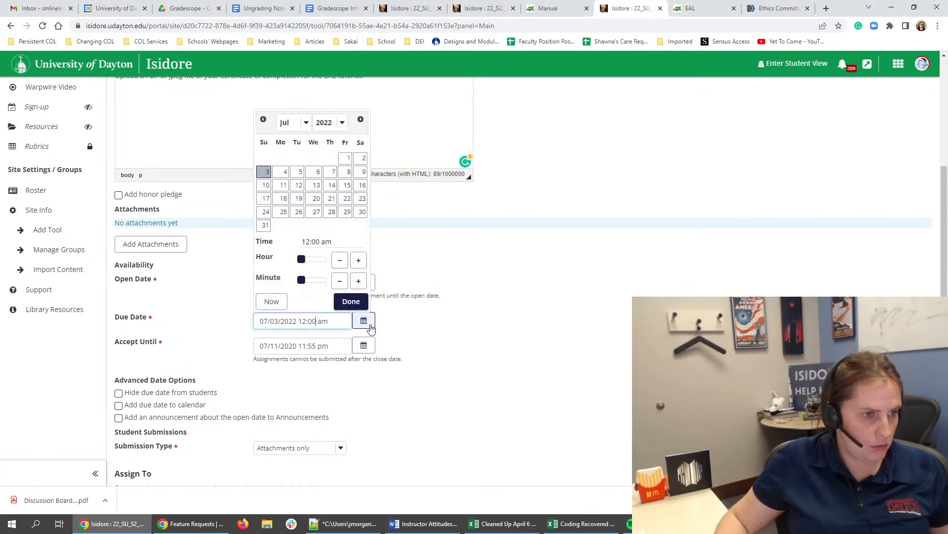
pyautogui.click(265, 185)
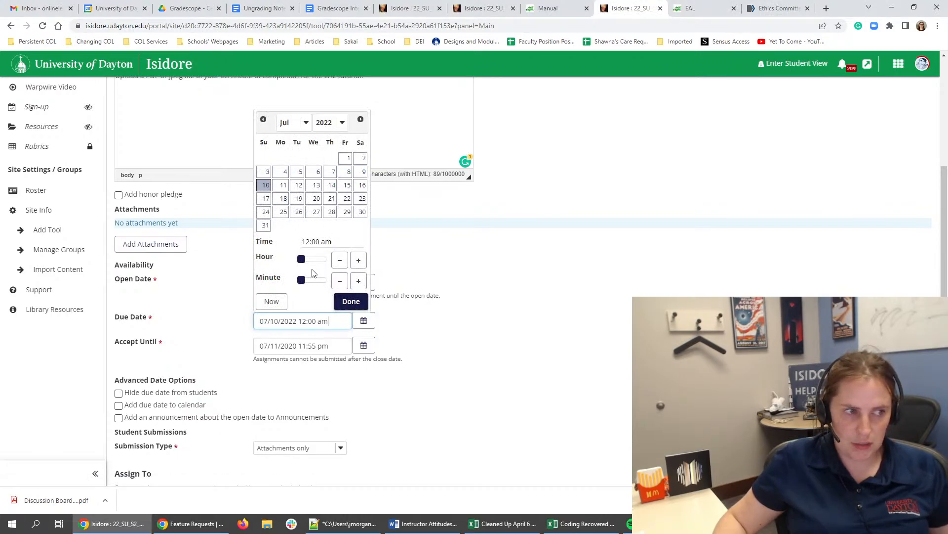
pyautogui.moveTo(302, 261); pyautogui.dragTo(389, 266)
pyautogui.moveTo(302, 281); pyautogui.dragTo(415, 273)
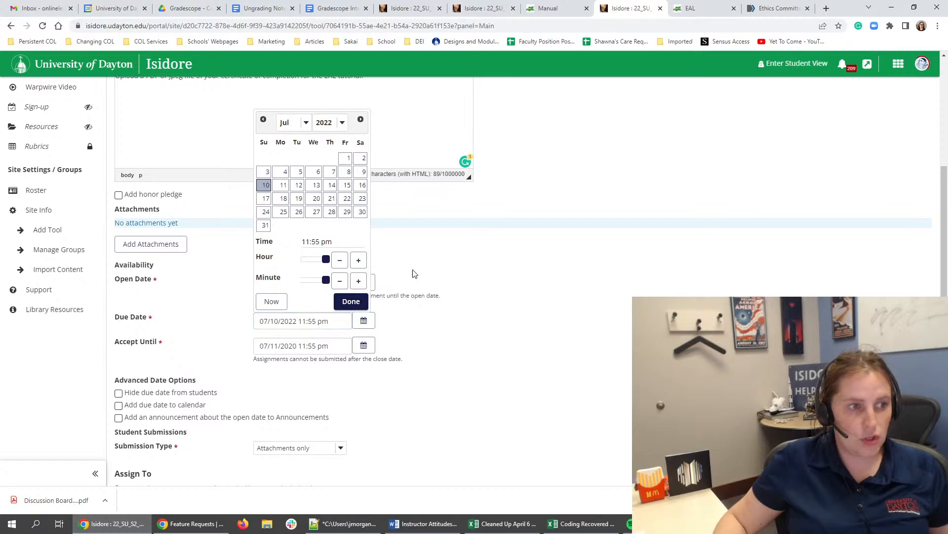
pyautogui.click(360, 171)
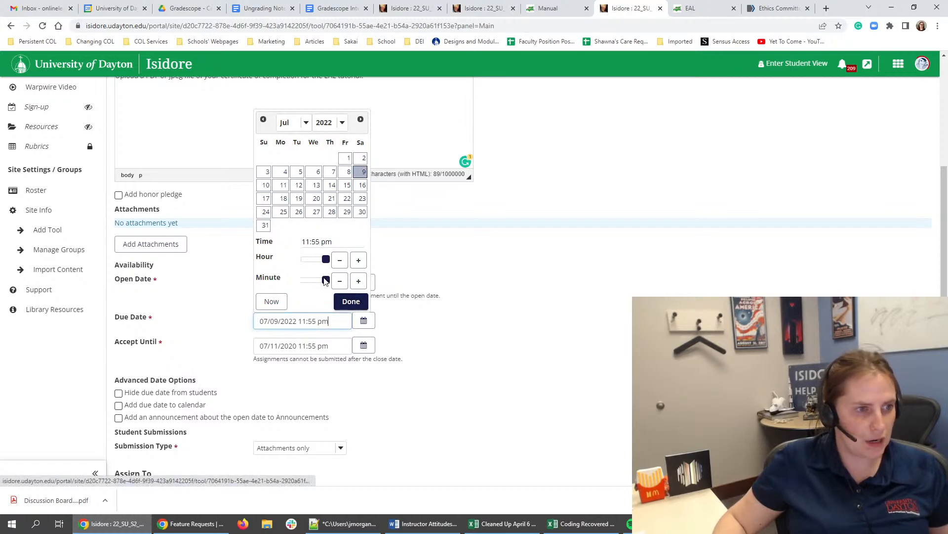
pyautogui.click(350, 301)
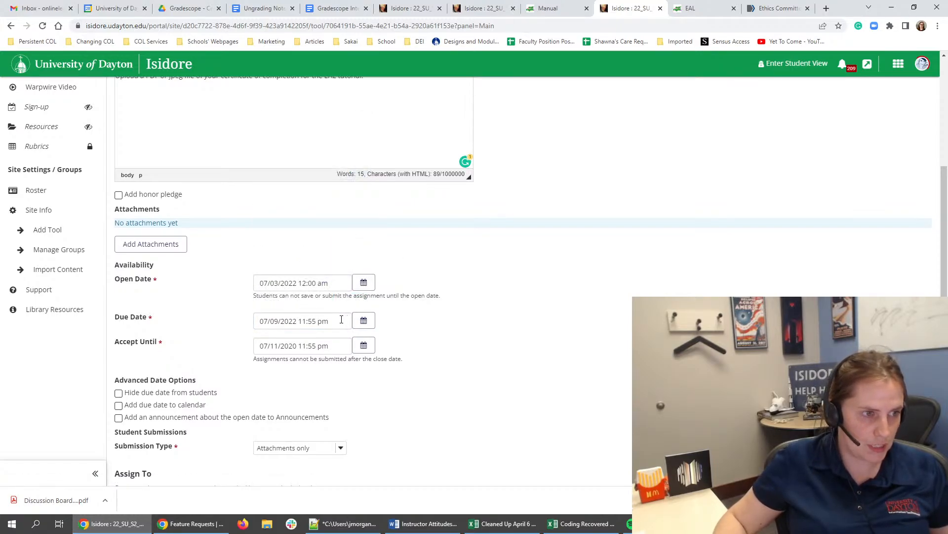
# - Set the EAL Tutorial Certificate's accept-until date to 07/10/2022 11:55 pm and add its due date to the calendar
pyautogui.click(363, 320)
pyautogui.click(257, 345)
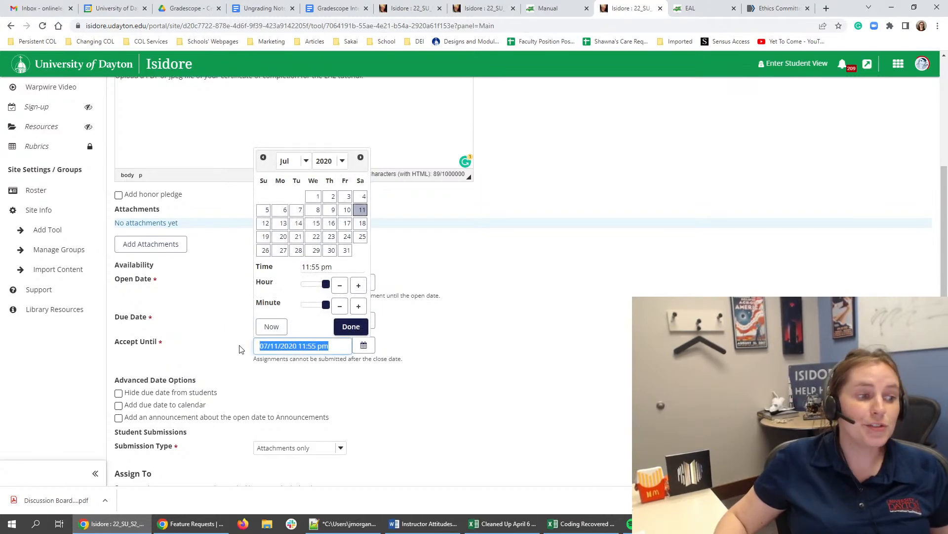
pyautogui.click(266, 223)
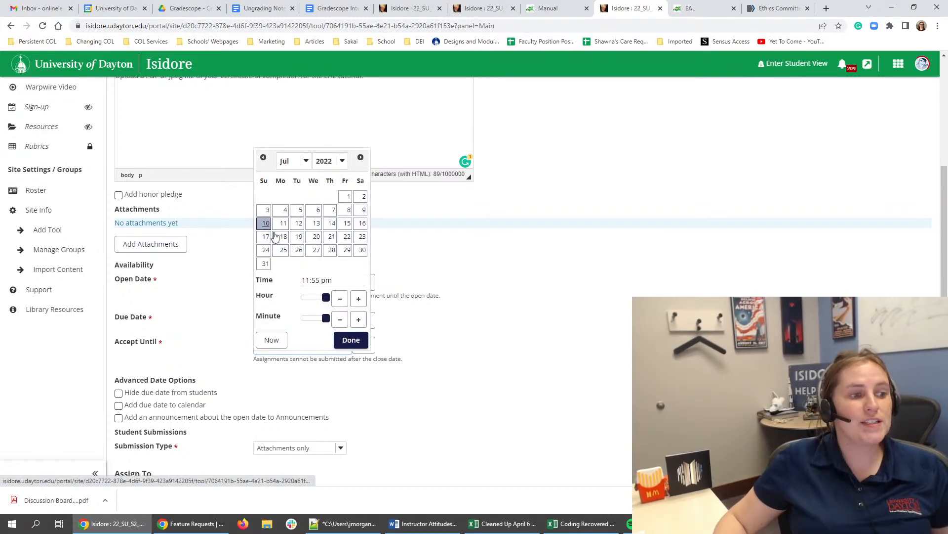
pyautogui.click(351, 340)
pyautogui.click(161, 406)
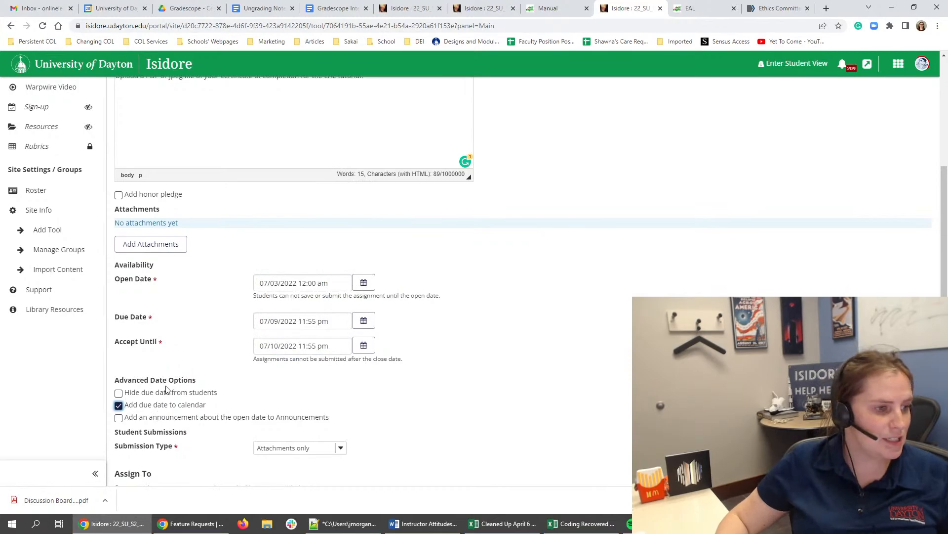
# - Send the assignment's grades to a new Gradebook item in the Evidence-Analysis Project and Presentation category, and post the assignment
pyautogui.scroll(-5, 159, 383)
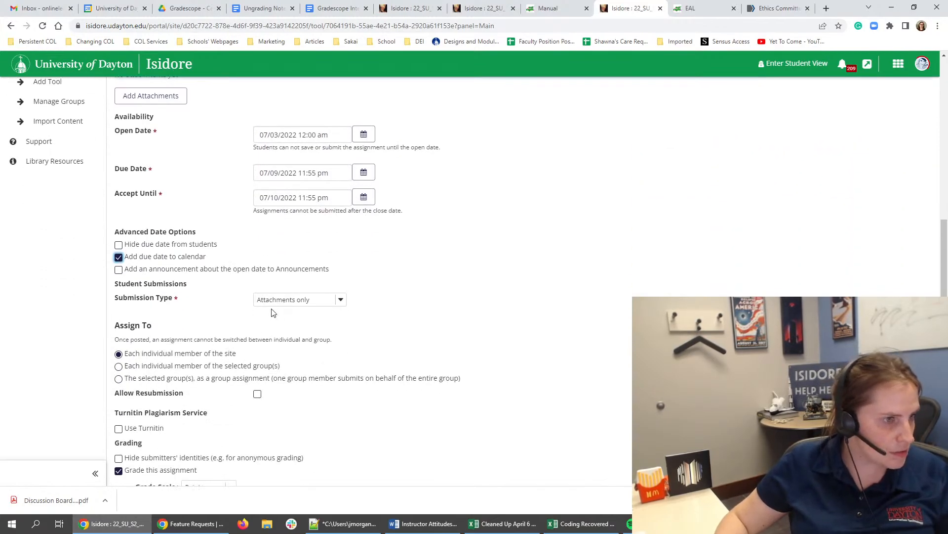
pyautogui.scroll(-1, 188, 339)
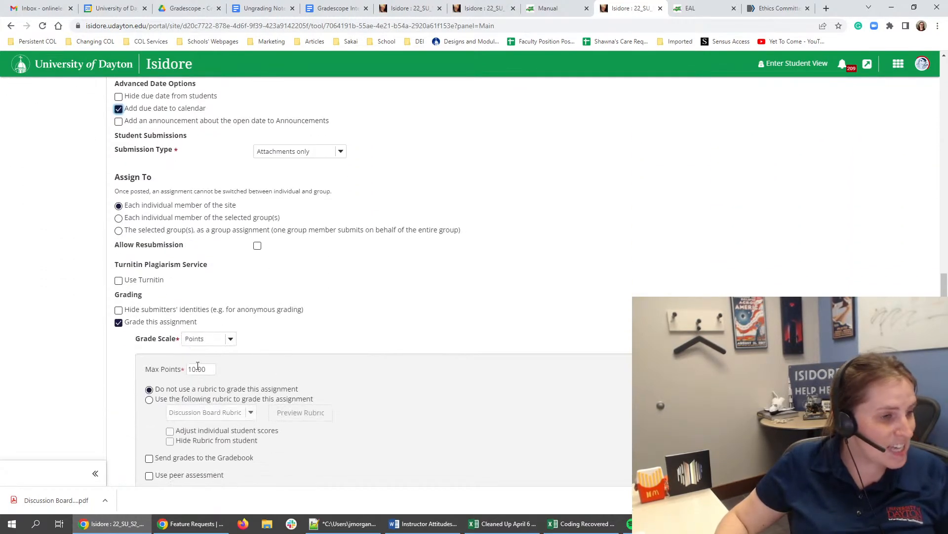
pyautogui.scroll(-3, 196, 359)
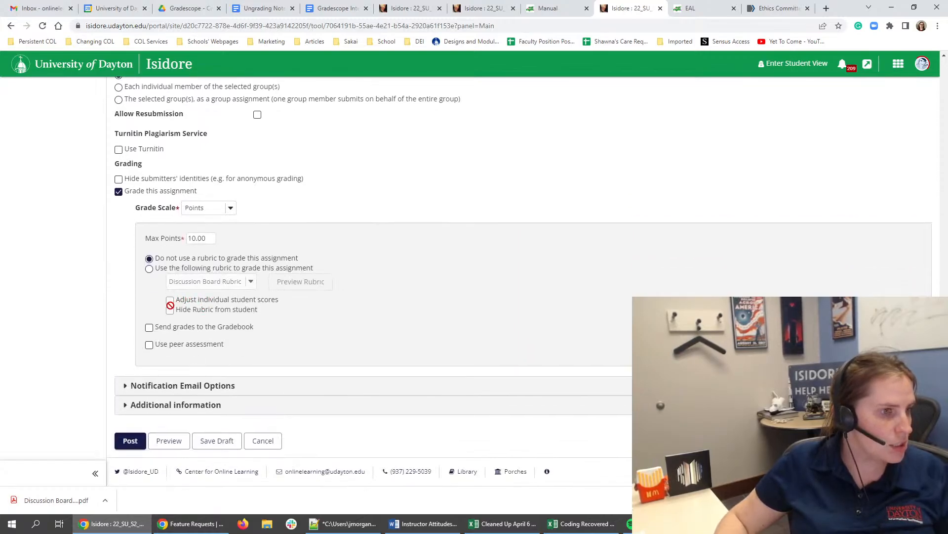
pyautogui.click(149, 327)
pyautogui.click(322, 349)
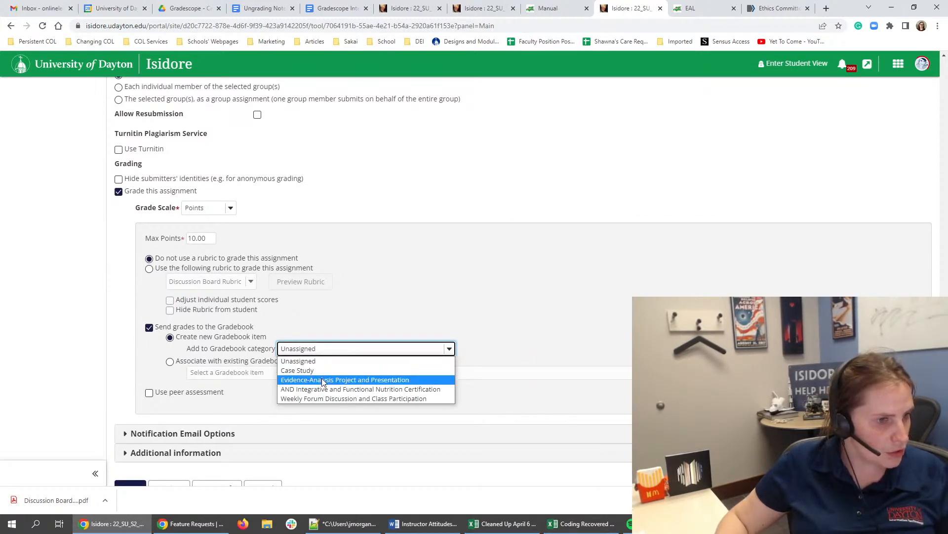
pyautogui.click(323, 381)
pyautogui.scroll(-1, 278, 378)
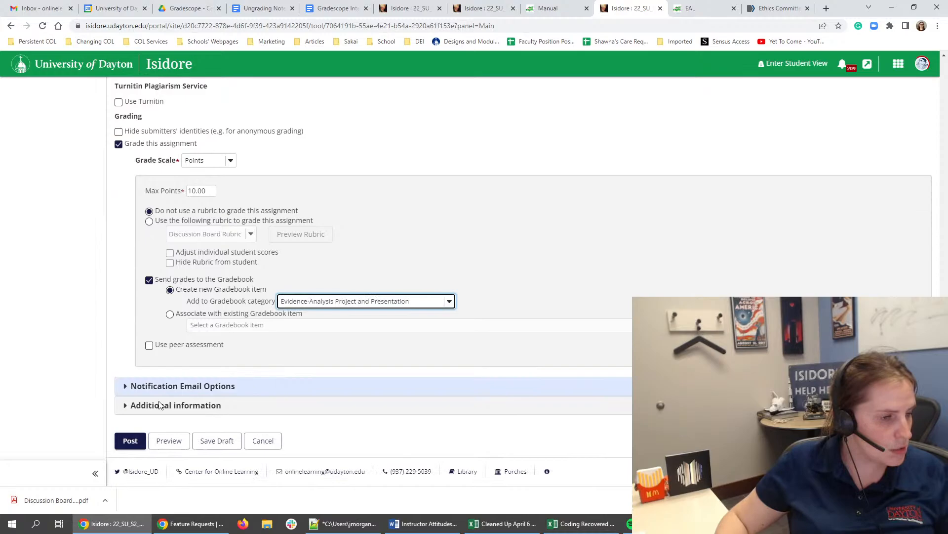
pyautogui.click(129, 441)
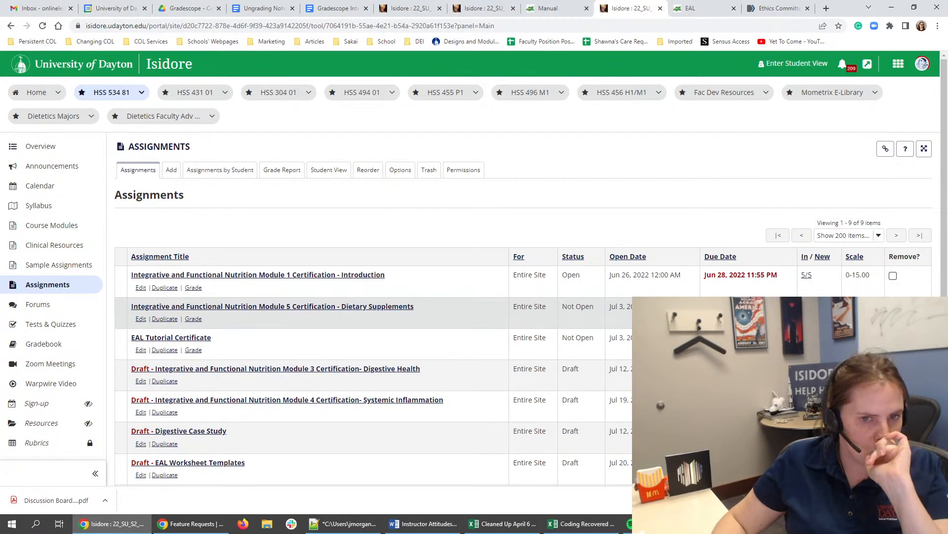
# - Switch the assignments tab to Course Modules and return to the Module 2 PICO question text, placing the cursor after the tutorial site sentence
pyautogui.click(30, 226)
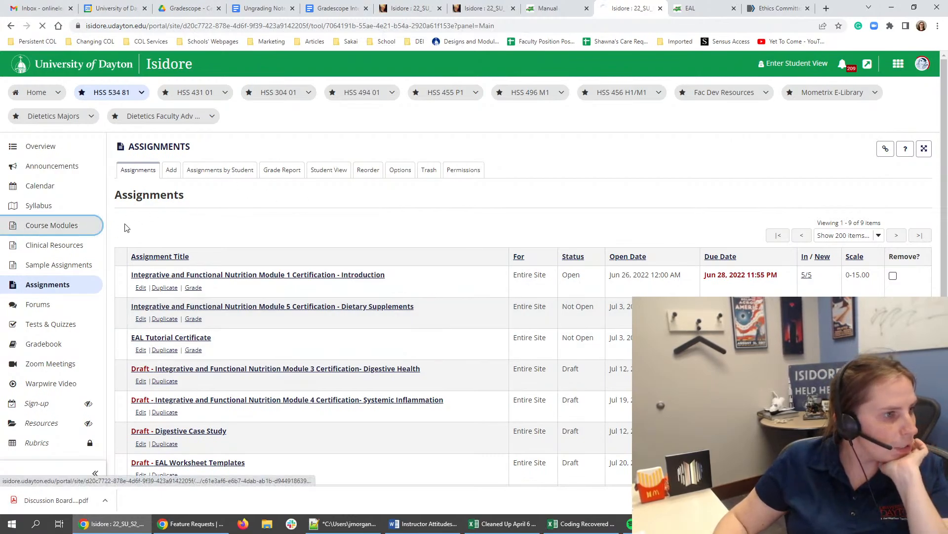
pyautogui.click(413, 6)
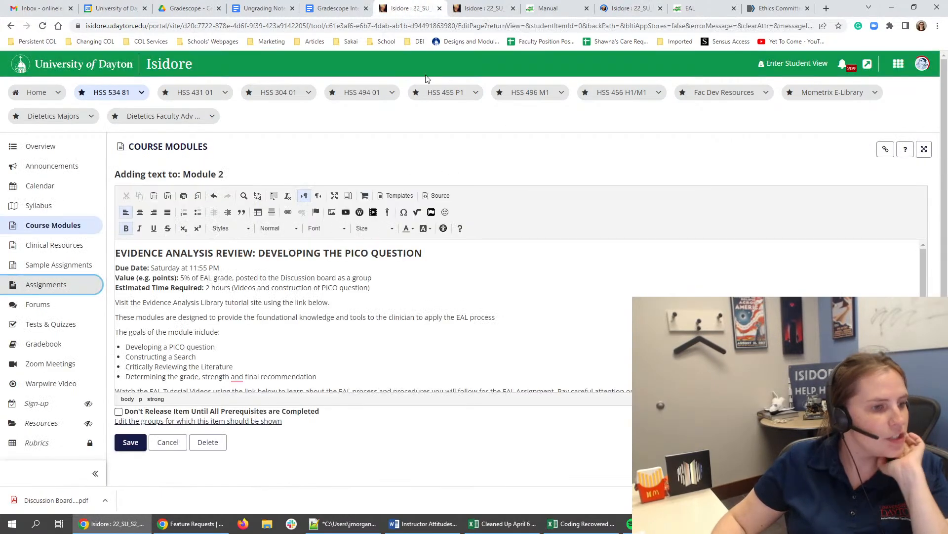
pyautogui.click(456, 297)
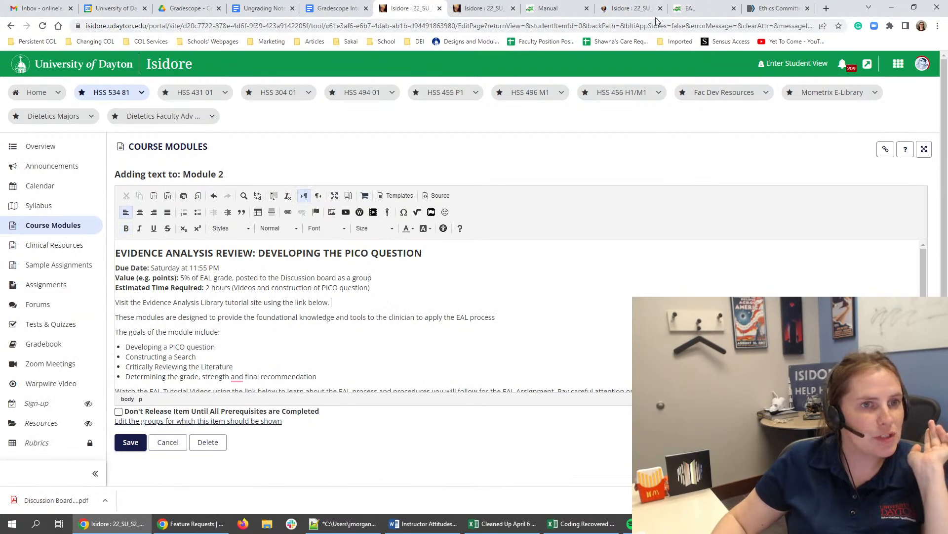
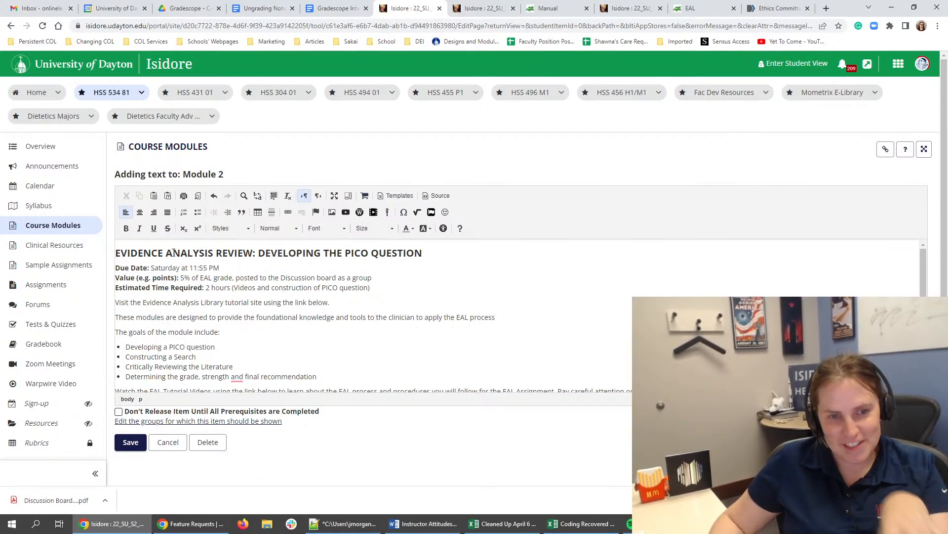
# - Replace the 5% in the PICO question text's Value line so it begins "10 points, a portion your EAL grade"
pyautogui.click(408, 289)
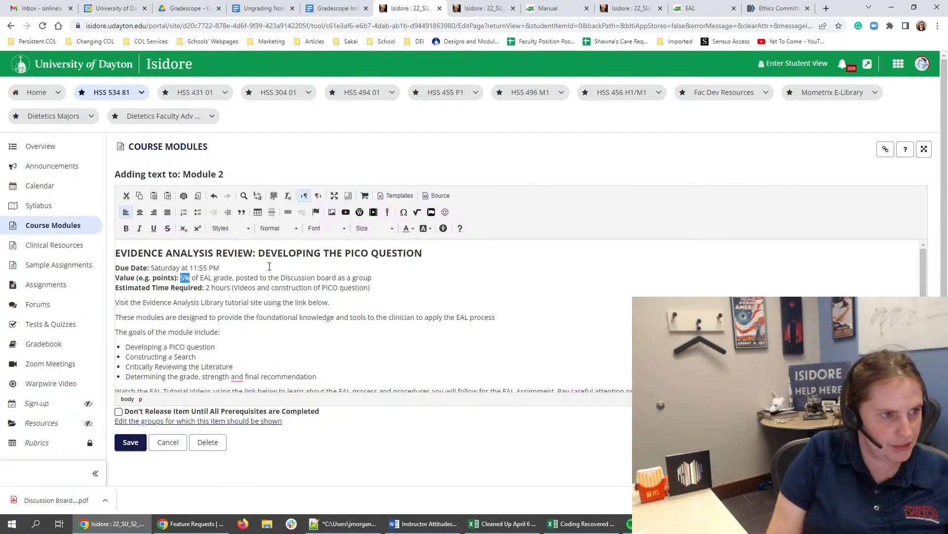
pyautogui.write('10 po')
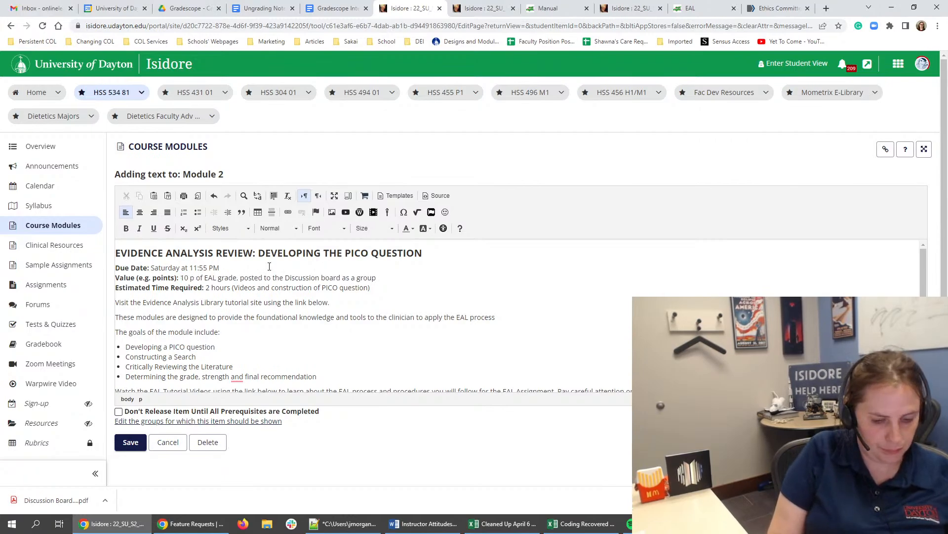
pyautogui.write('ints, a portion')
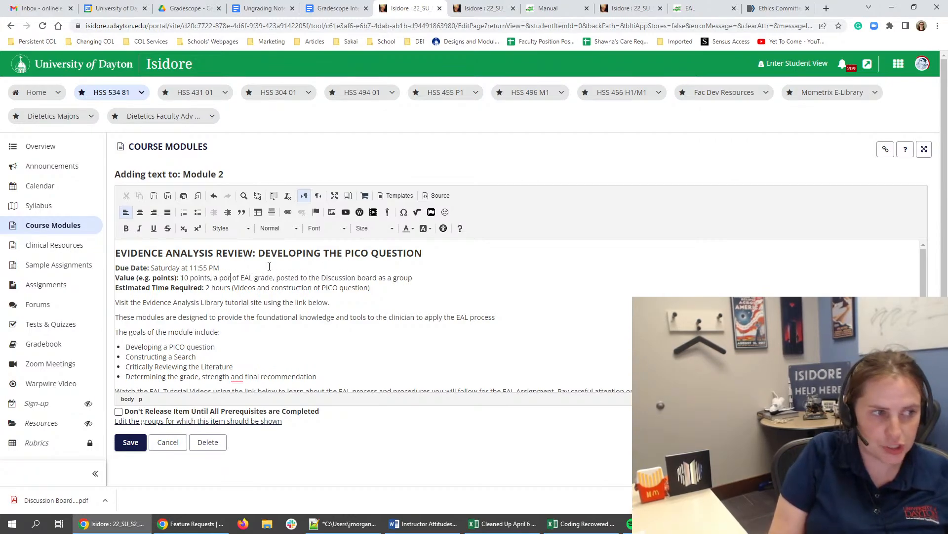
pyautogui.write(' your of')
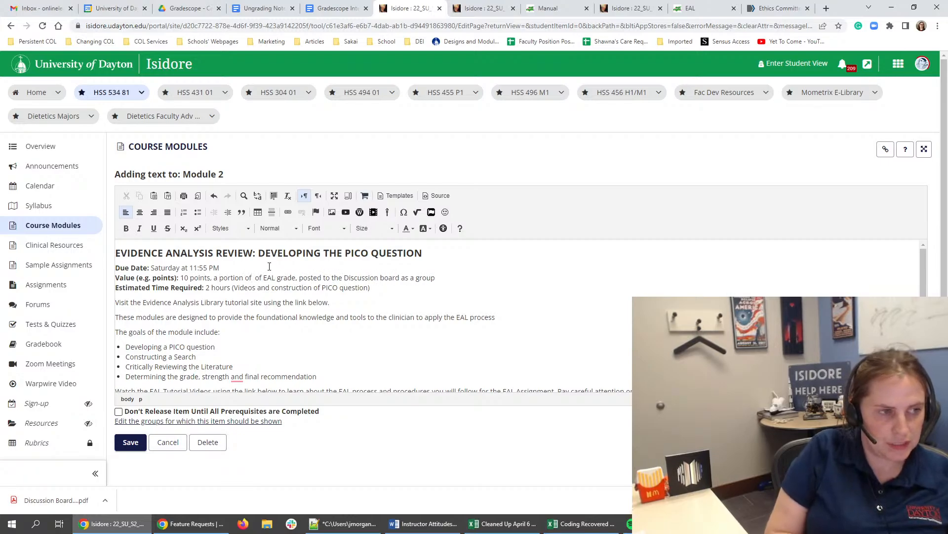
pyautogui.press('BackSpace')
pyautogui.press('BackSpace')
pyautogui.press('BackSpace')
pyautogui.write('your')
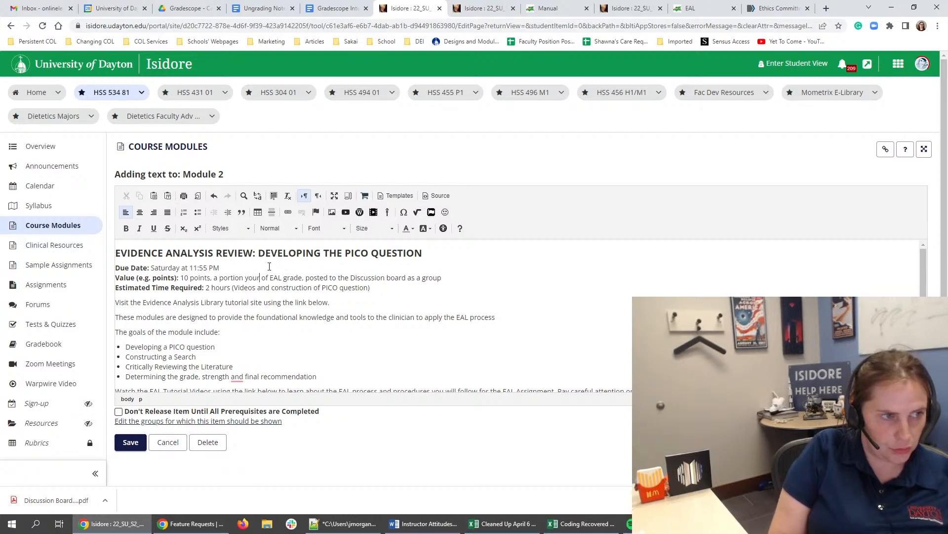
pyautogui.press('Delete')
pyautogui.press('Delete')
pyautogui.press('Delete')
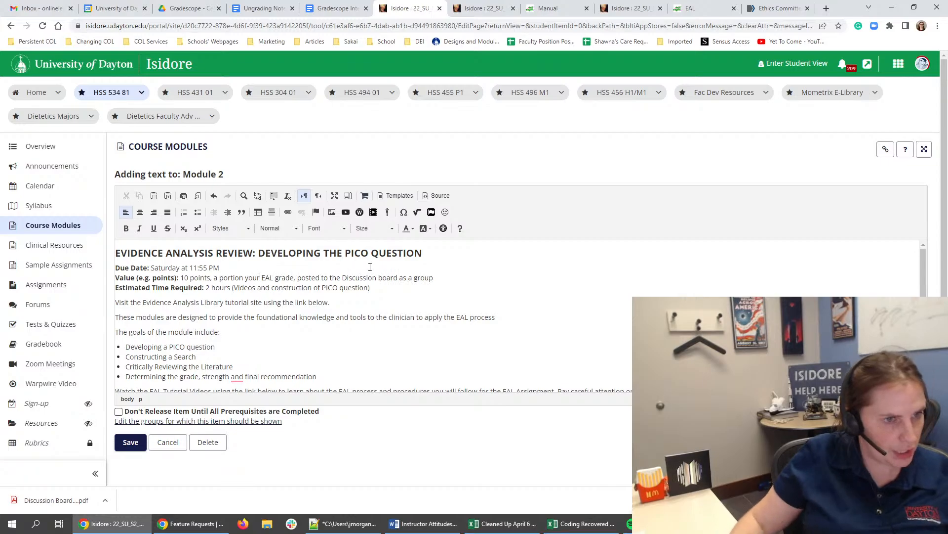
# - Check the syllabus grading table for the Evidence-Analysis Project and Presentation's percentage of the course grade
pyautogui.click(483, 8)
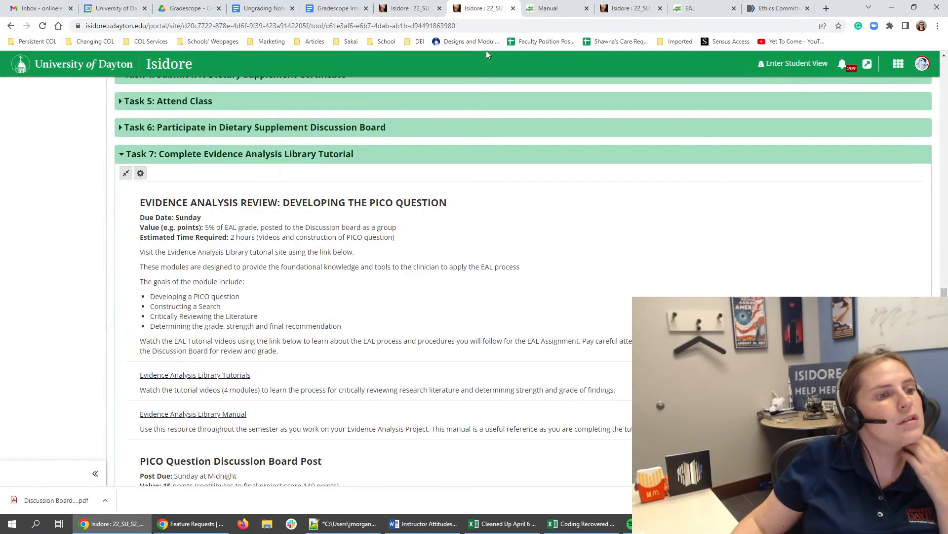
pyautogui.scroll(20, 394, 215)
pyautogui.click(43, 191)
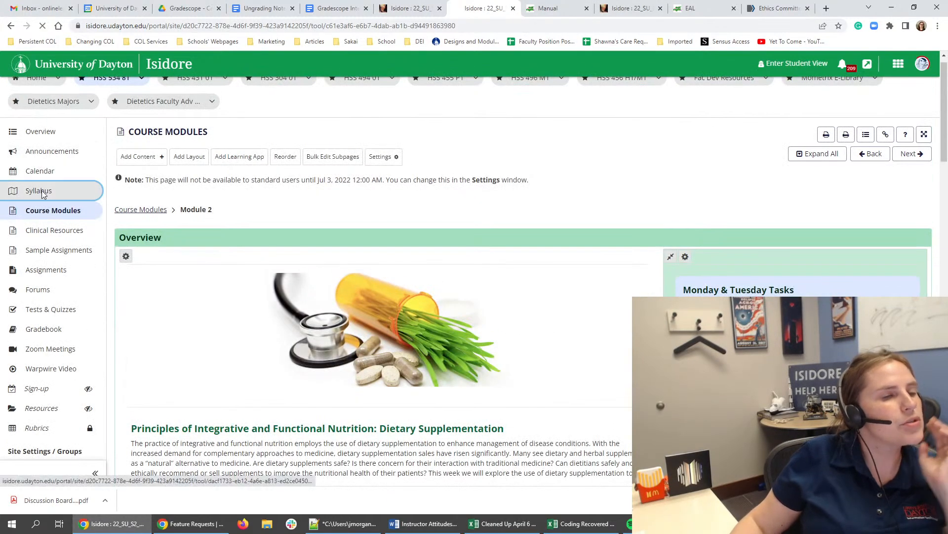
pyautogui.scroll(-15, 544, 345)
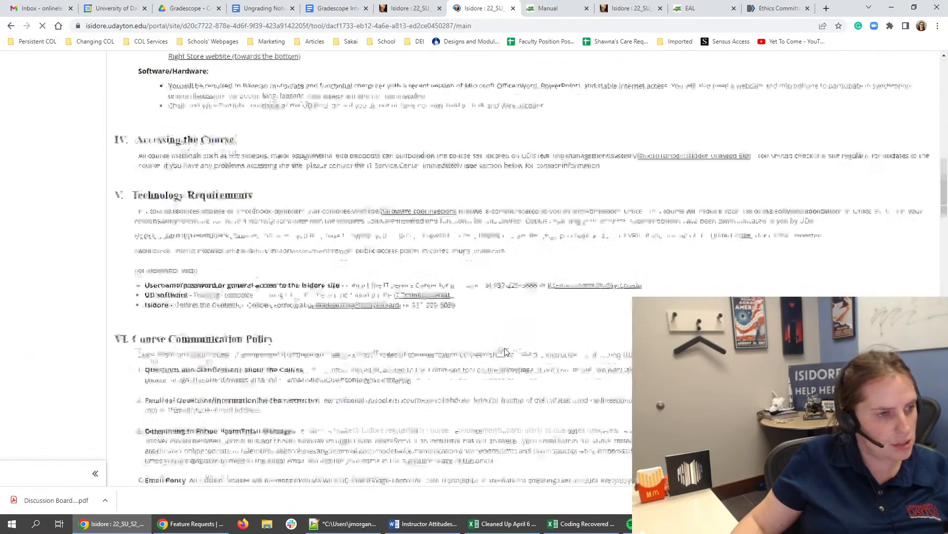
pyautogui.scroll(10, 473, 335)
pyautogui.click(148, 300)
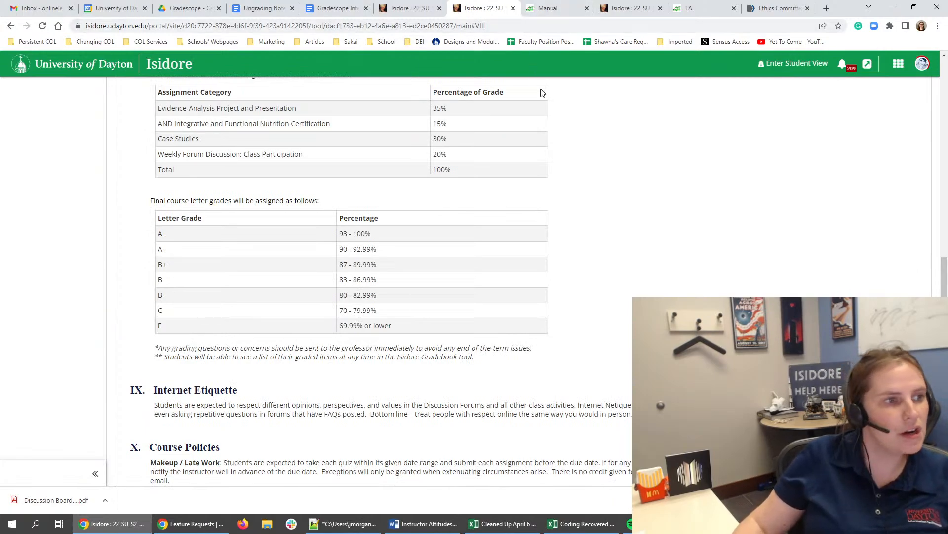
# - Reword the PICO text's Value line to "a portion the EAL grade, which is 35% of the overall course grade", removing the Discussion board phrase
pyautogui.click(401, 11)
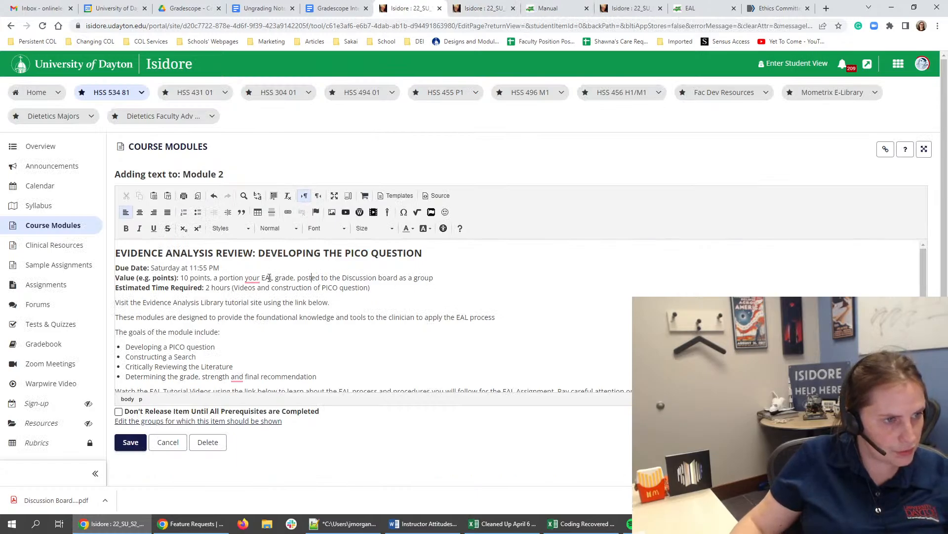
pyautogui.moveTo(257, 285)
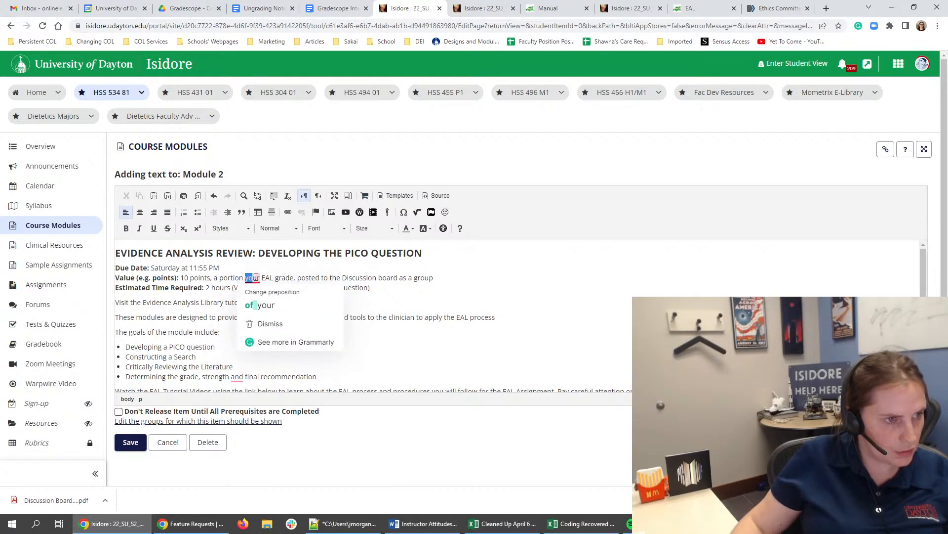
pyautogui.write('the')
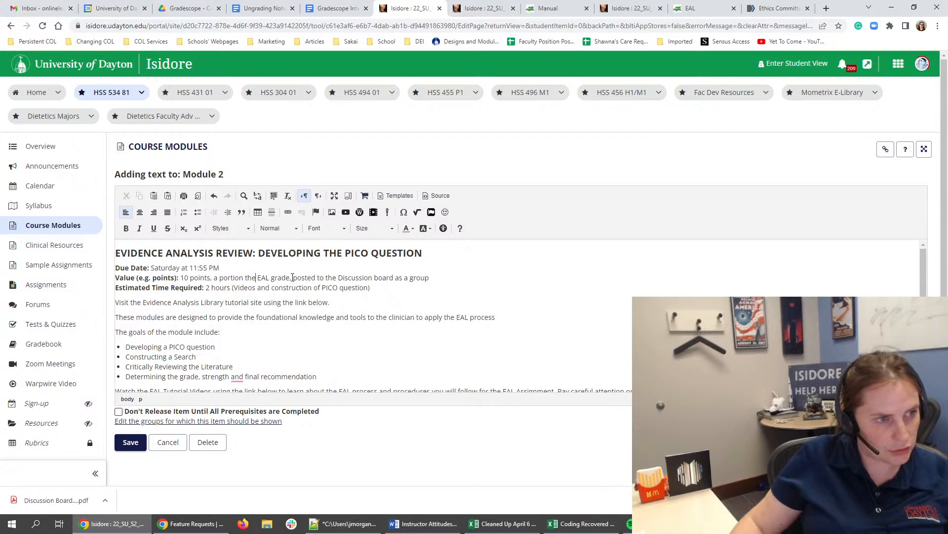
pyautogui.moveTo(293, 277); pyautogui.dragTo(491, 275)
pyautogui.press('BackSpace')
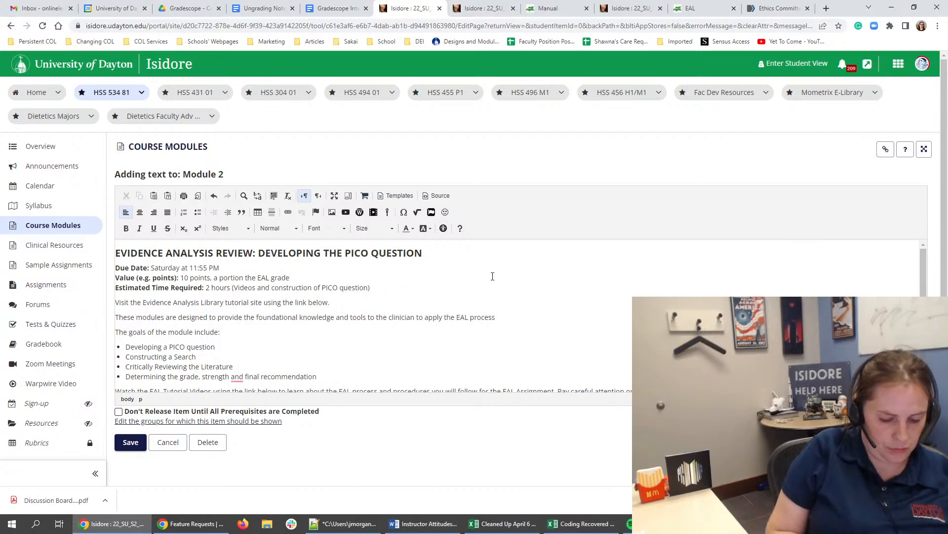
pyautogui.write('which is 35')
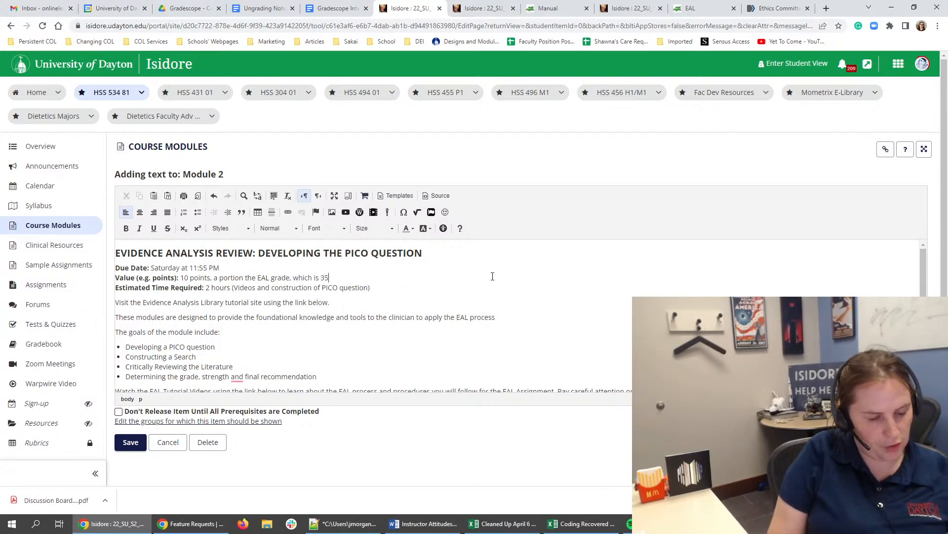
pyautogui.write('% of the ov')
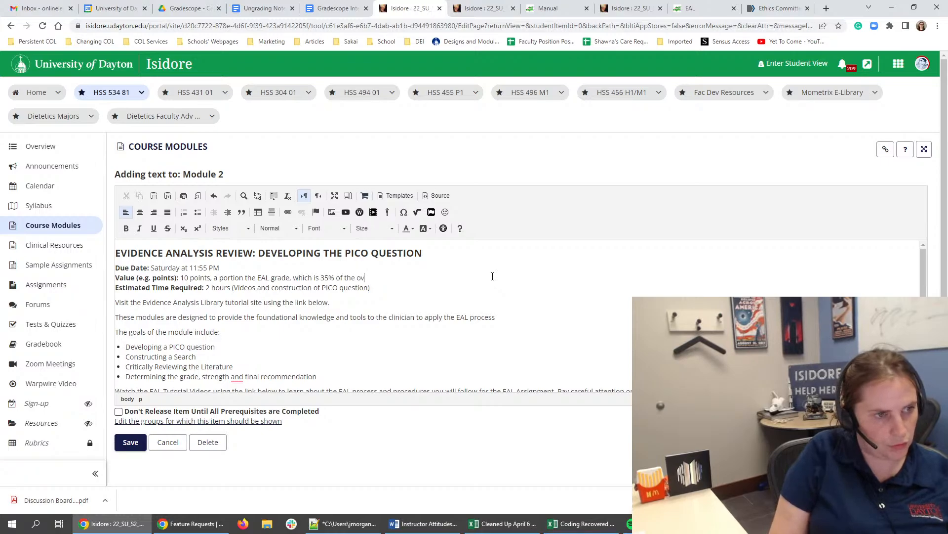
pyautogui.write('erall course grade')
# - Set the Estimated Time Required to "1 hour" and remove the parenthetical about videos and PICO question construction
pyautogui.click(396, 287)
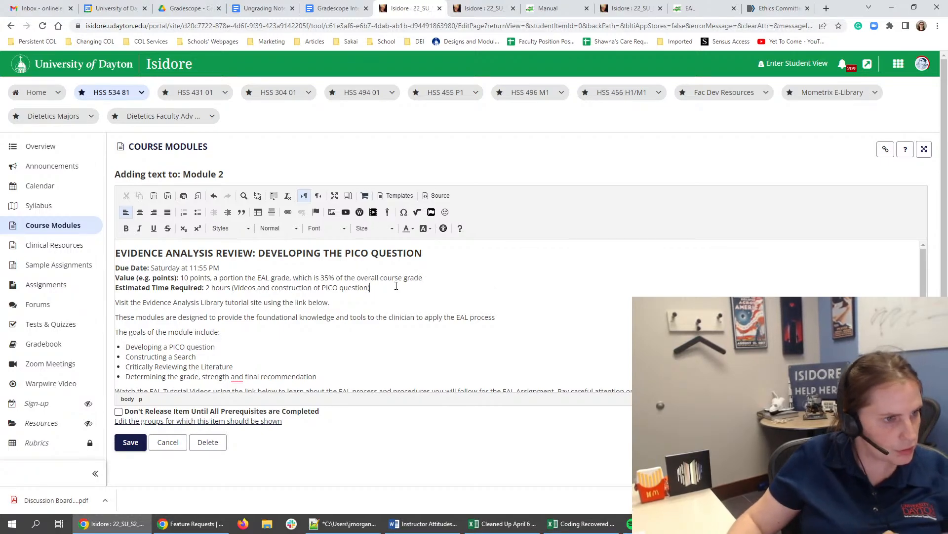
pyautogui.moveTo(396, 286); pyautogui.dragTo(247, 287)
pyautogui.click(208, 288)
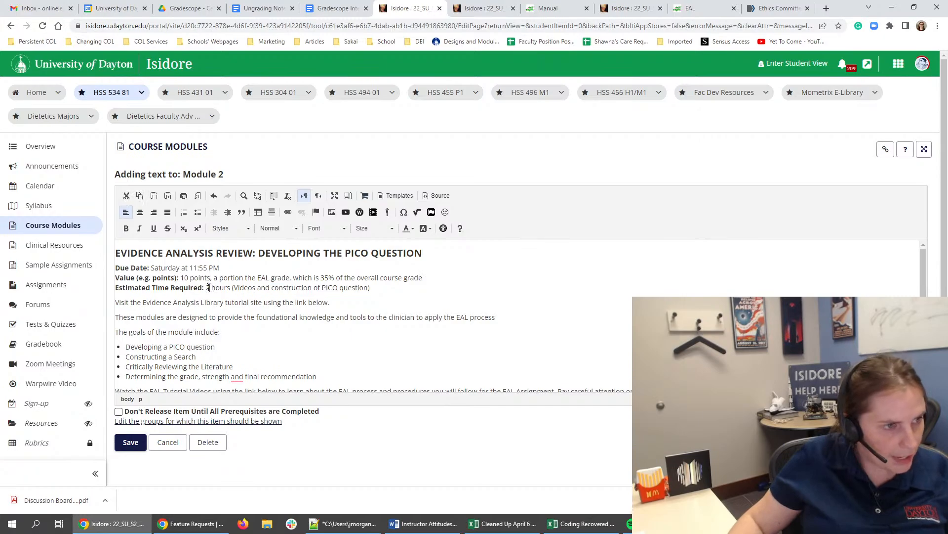
pyautogui.write('1')
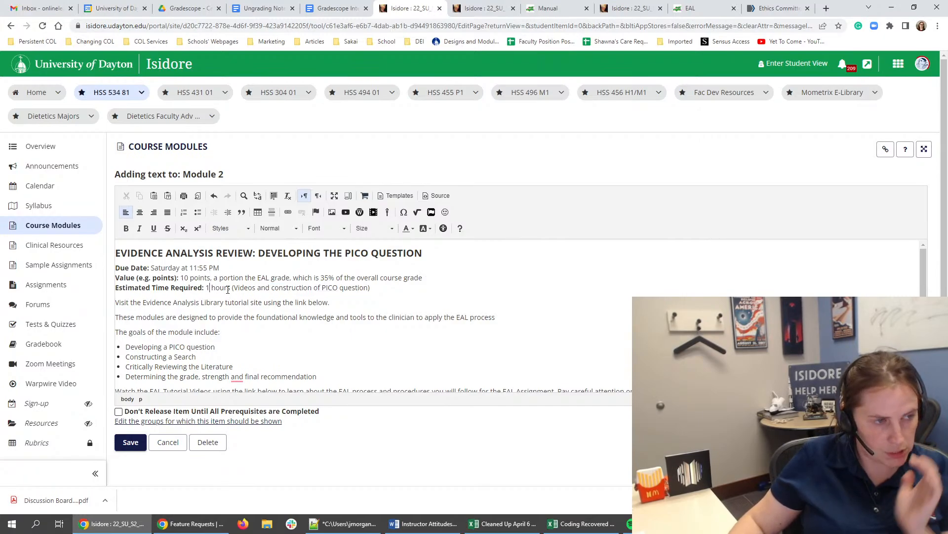
pyautogui.moveTo(227, 287); pyautogui.dragTo(467, 284)
pyautogui.press('BackSpace')
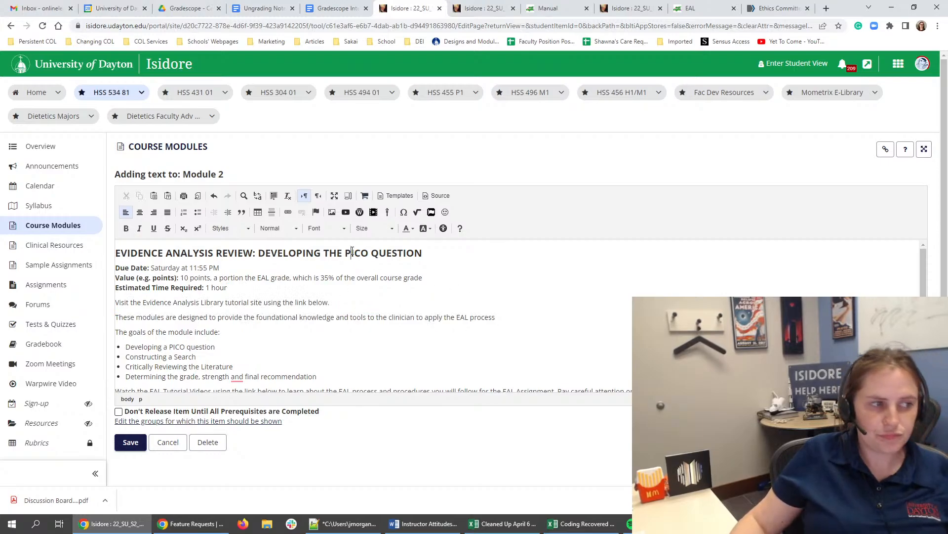
pyautogui.tripleClick(352, 255)
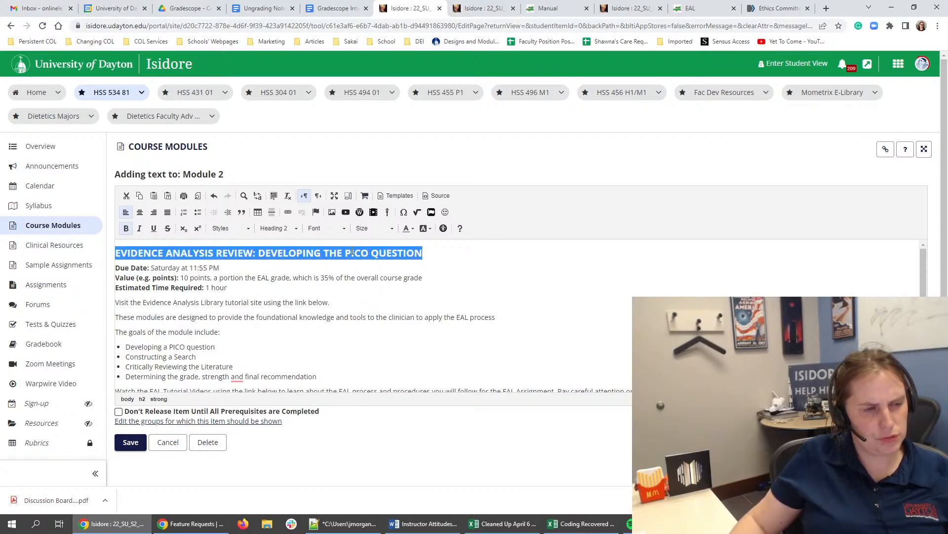
pyautogui.click(207, 267)
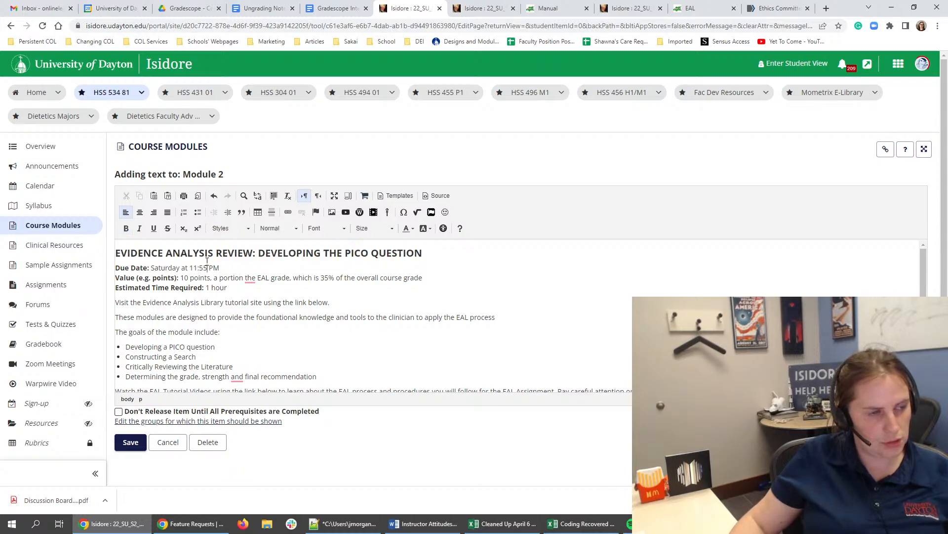
pyautogui.click(127, 254)
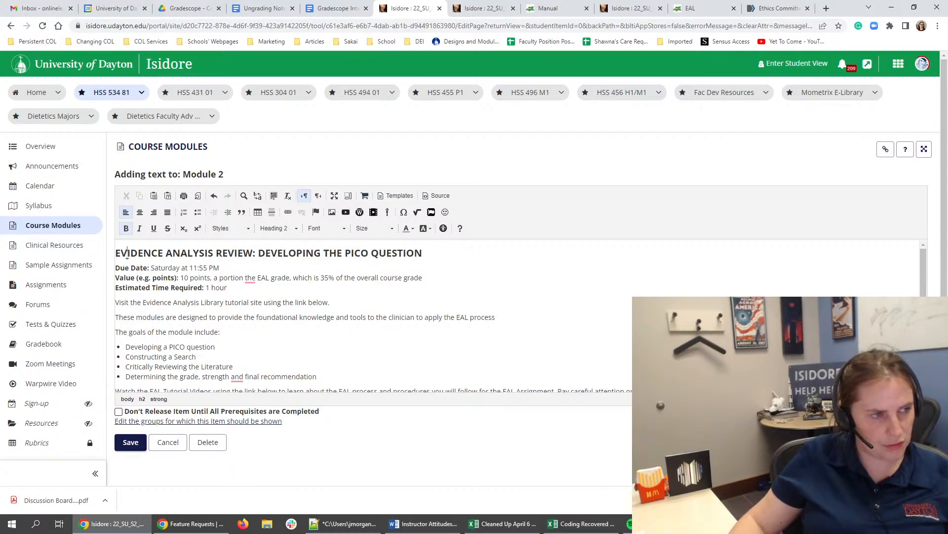
pyautogui.tripleClick(118, 252)
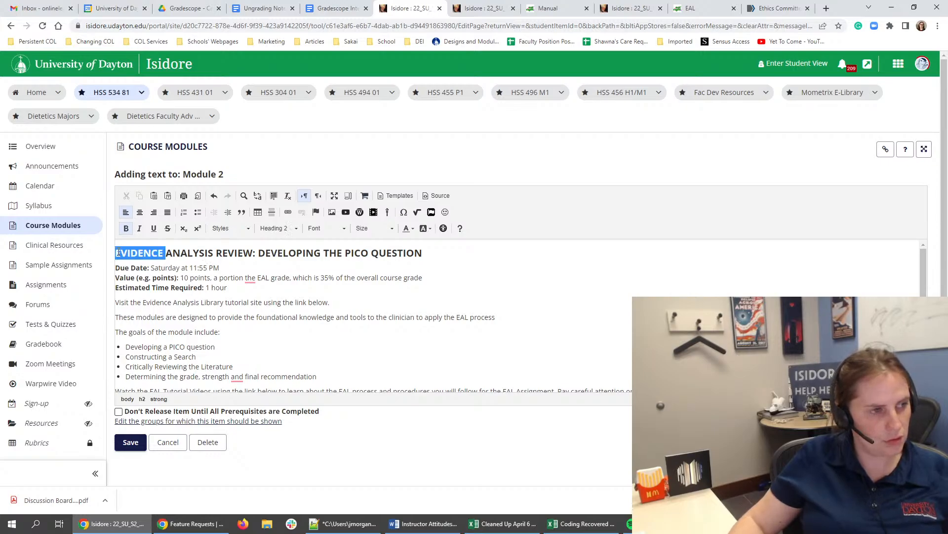
# - Add a bold "Directions:" line beneath the Estimated Time Required line
pyautogui.click(249, 289)
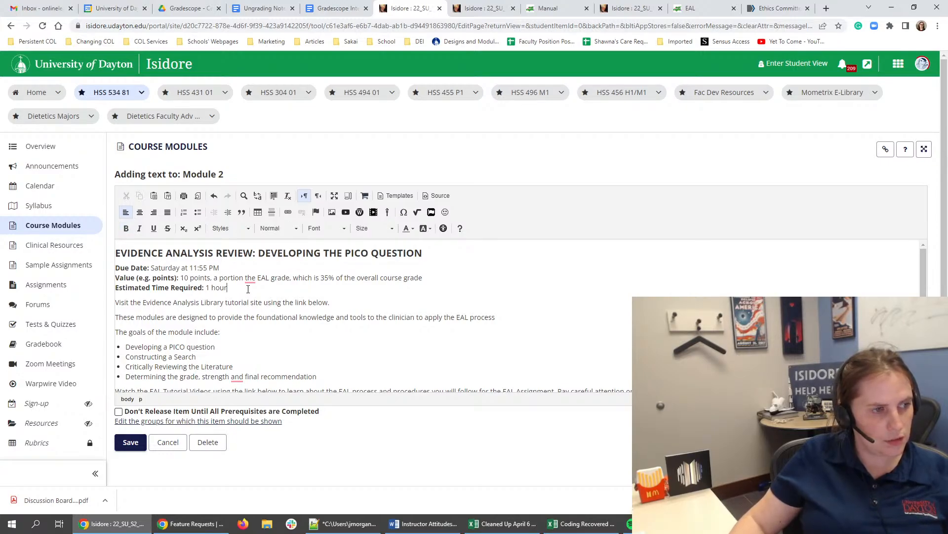
pyautogui.press('Return')
pyautogui.write('Direction')
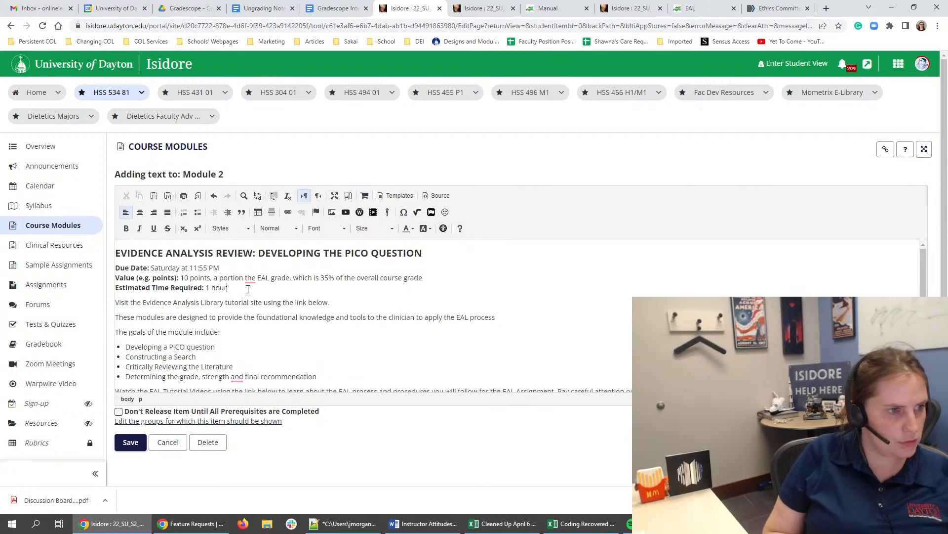
pyautogui.write('s:')
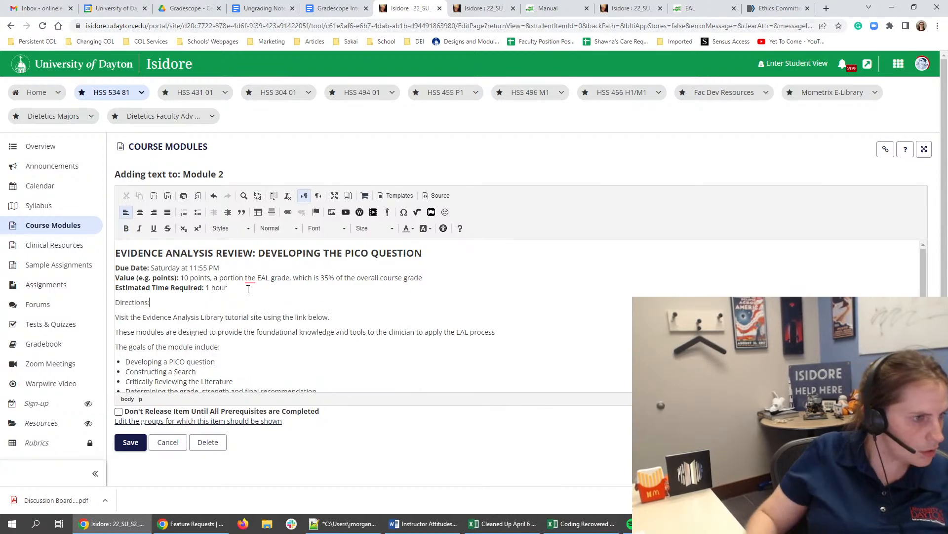
pyautogui.tripleClick(143, 302)
pyautogui.hotkey('ctrl', 'b')
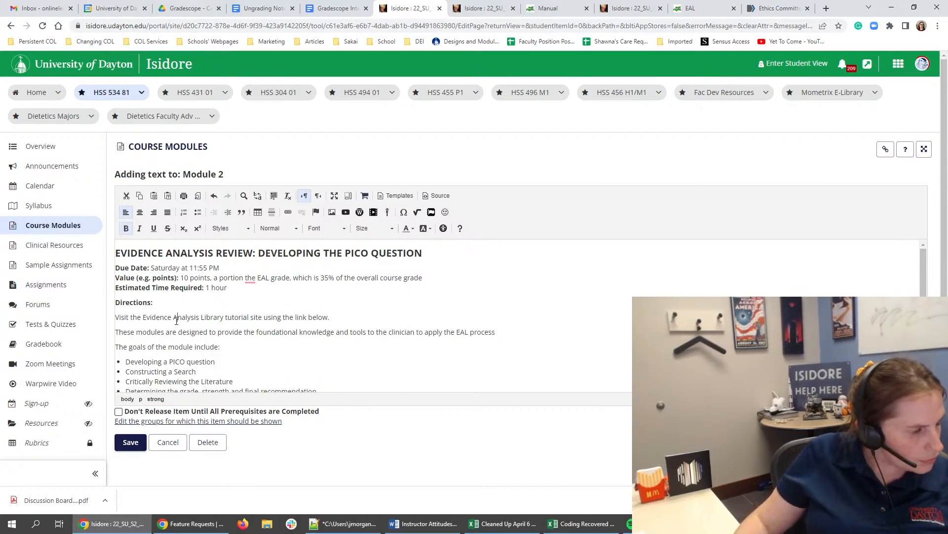
pyautogui.click(156, 317)
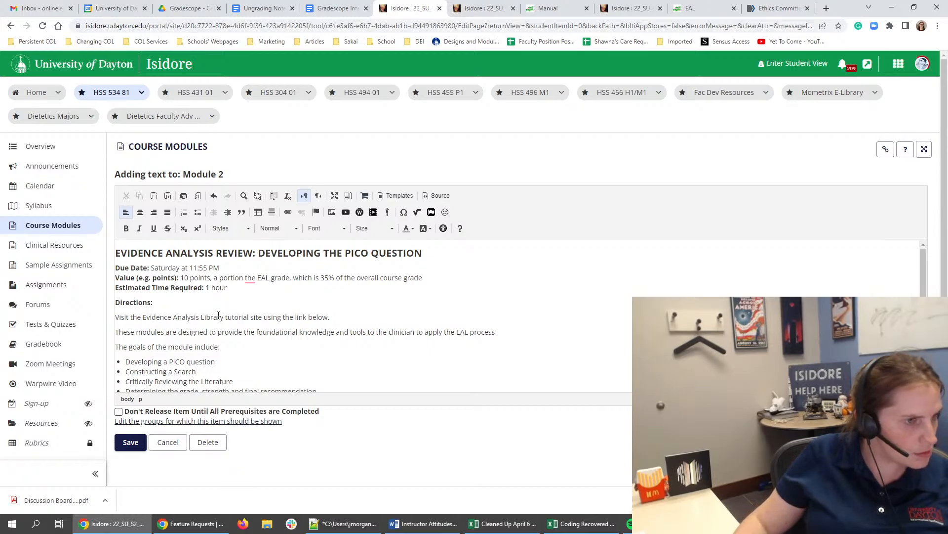
pyautogui.scroll(-5, 218, 315)
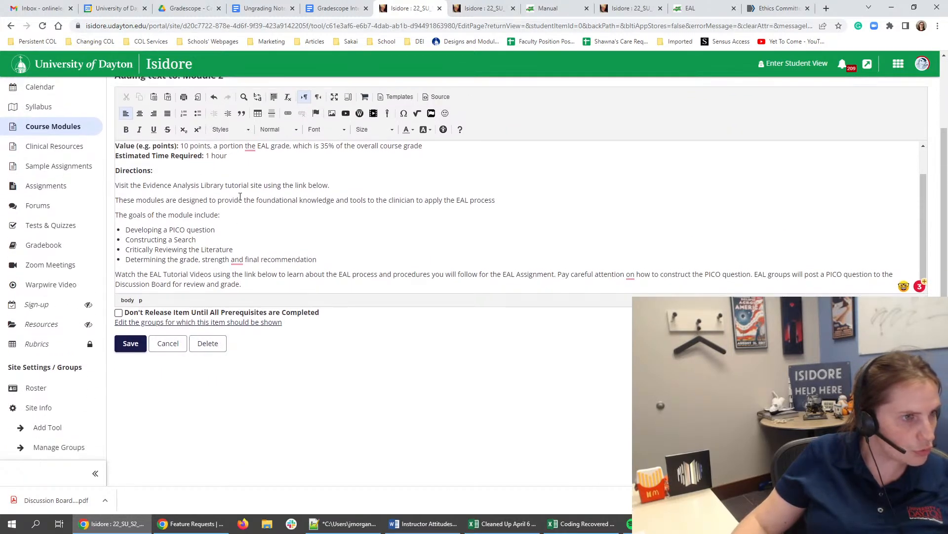
pyautogui.click(708, 5)
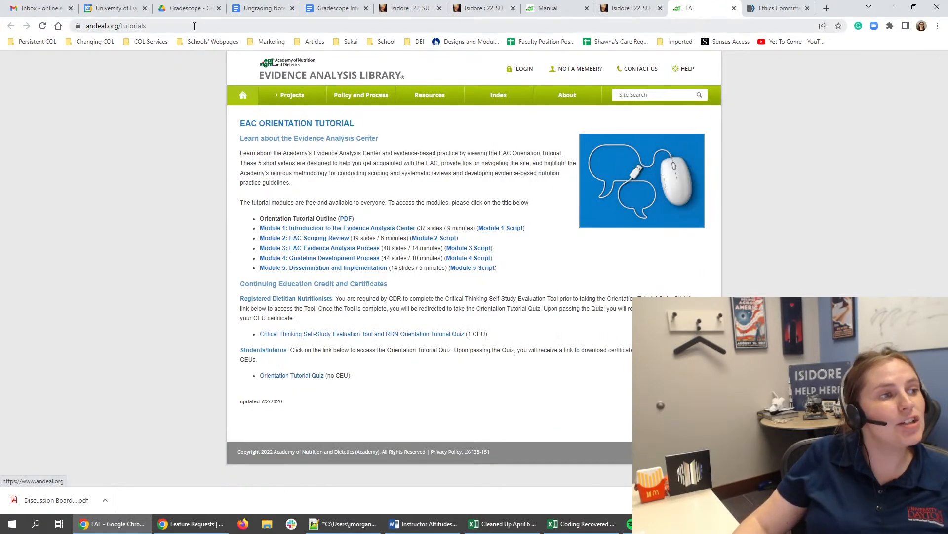
pyautogui.click(178, 26)
pyautogui.rightClick(185, 27)
pyautogui.click(218, 81)
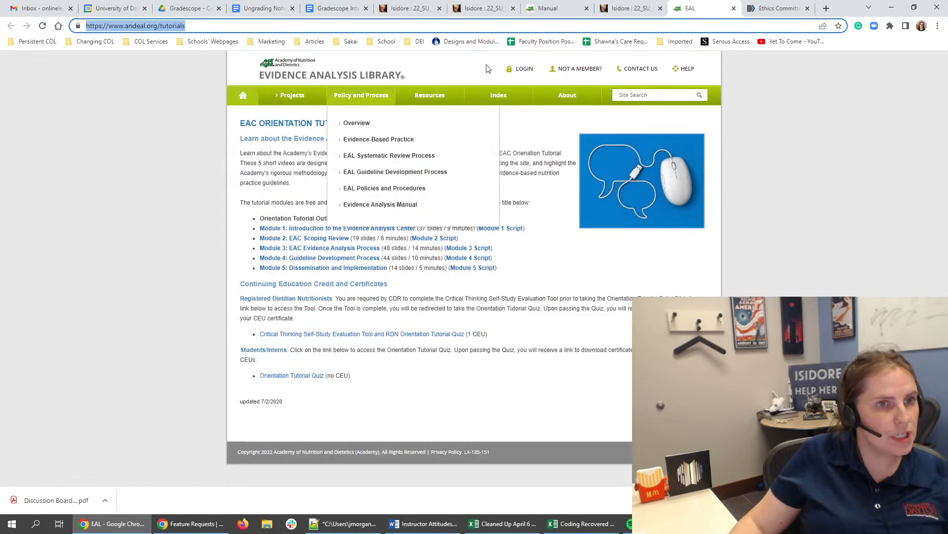
# - Return to the Module 2 text editor and spell out EAL in the Value line as "Evidence Analysis Library (EAL)"
pyautogui.click(630, 8)
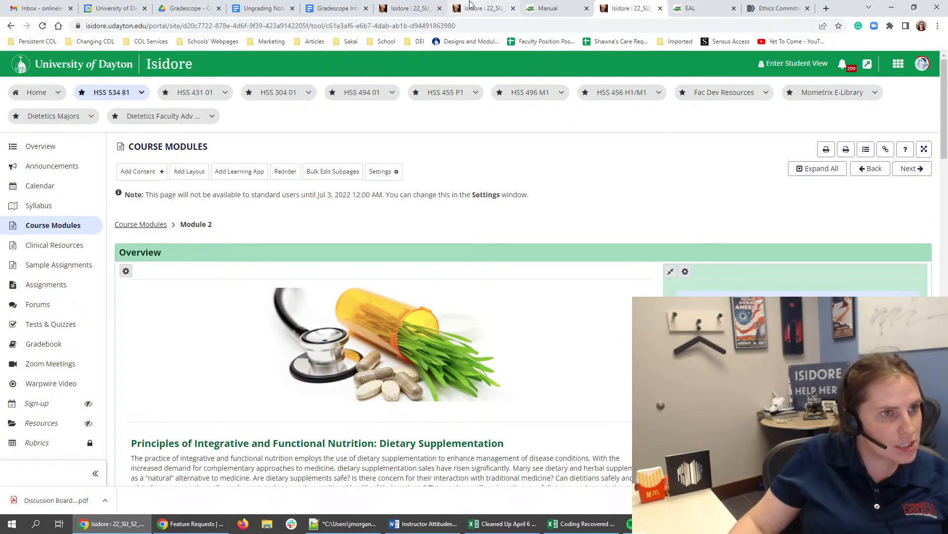
pyautogui.click(410, 8)
pyautogui.scroll(2, 231, 237)
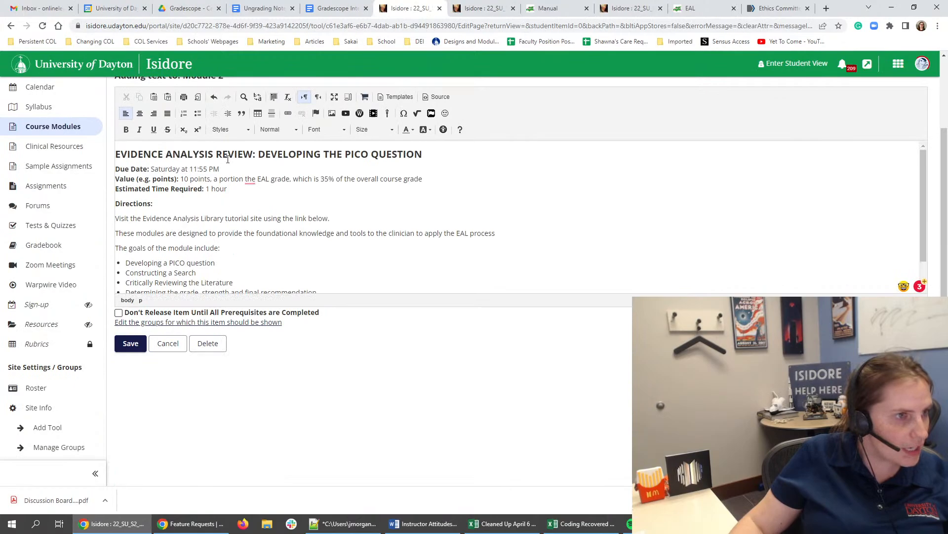
pyautogui.click(228, 157)
pyautogui.click(272, 178)
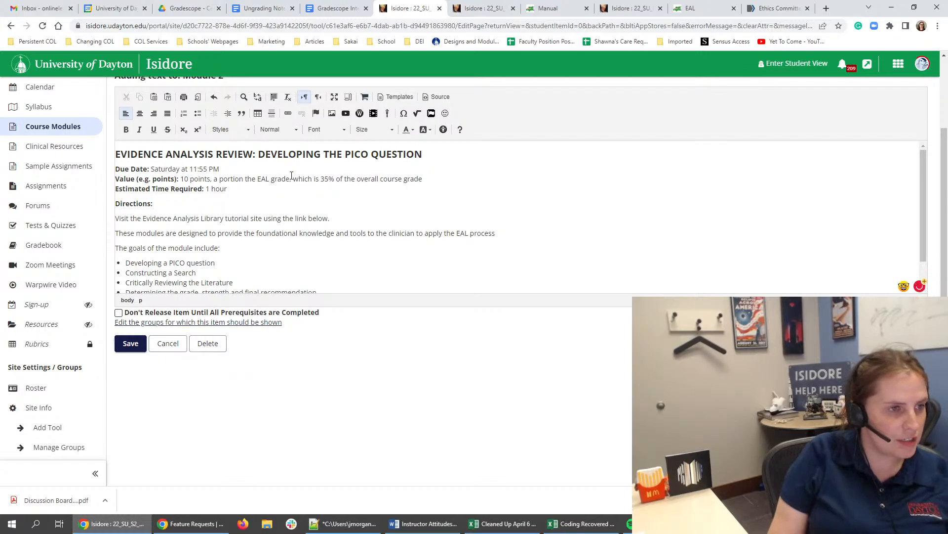
pyautogui.press('BackSpace')
pyautogui.press('BackSpace')
pyautogui.press('BackSpace')
pyautogui.press('BackSpace')
pyautogui.write('Evidence Ana')
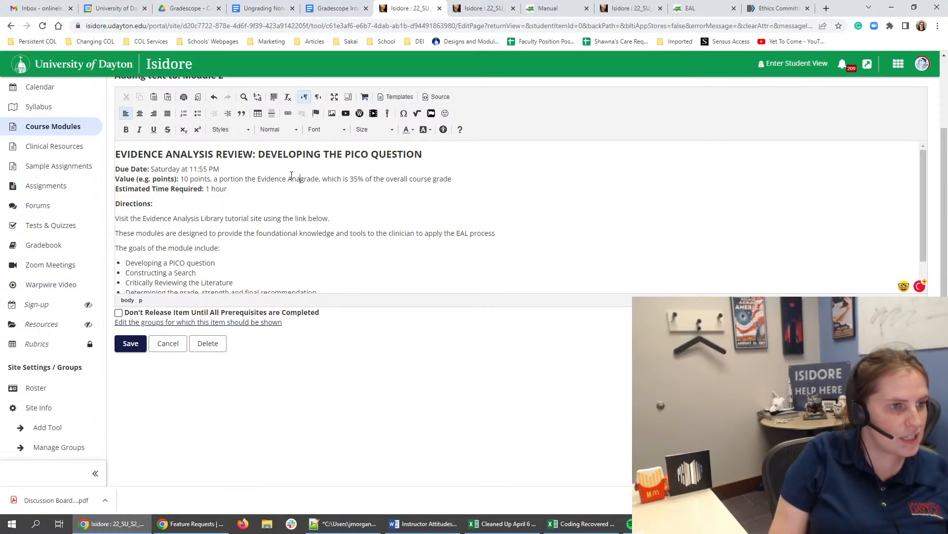
pyautogui.write('lysis Library ')
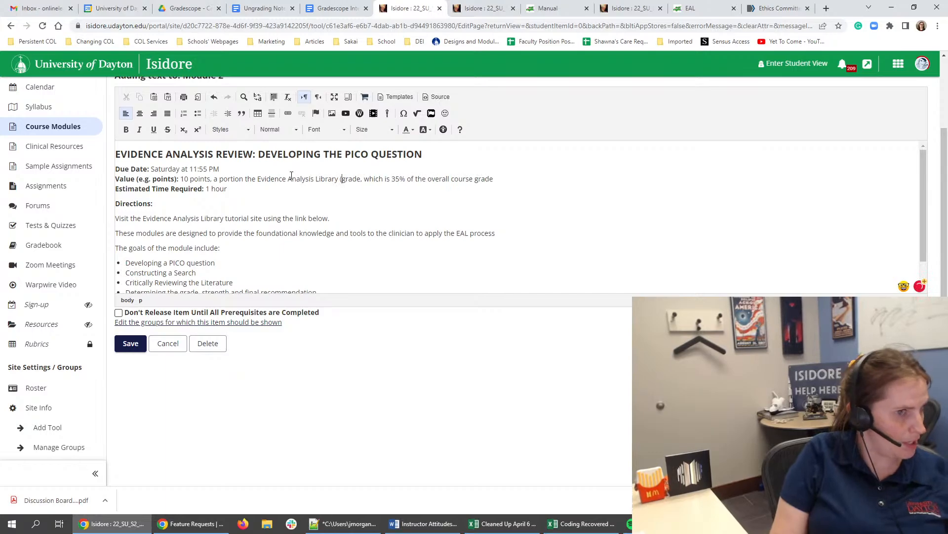
pyautogui.write('(EAL)')
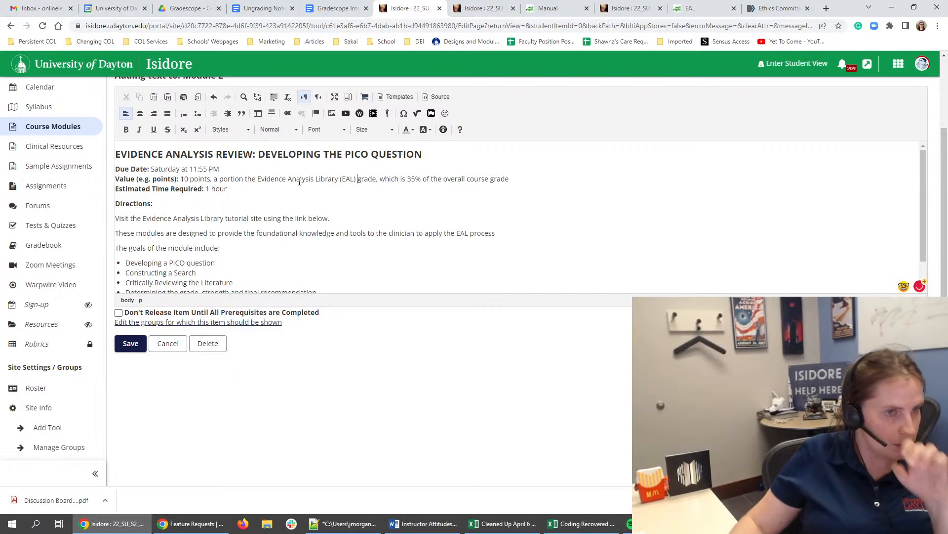
pyautogui.click(271, 187)
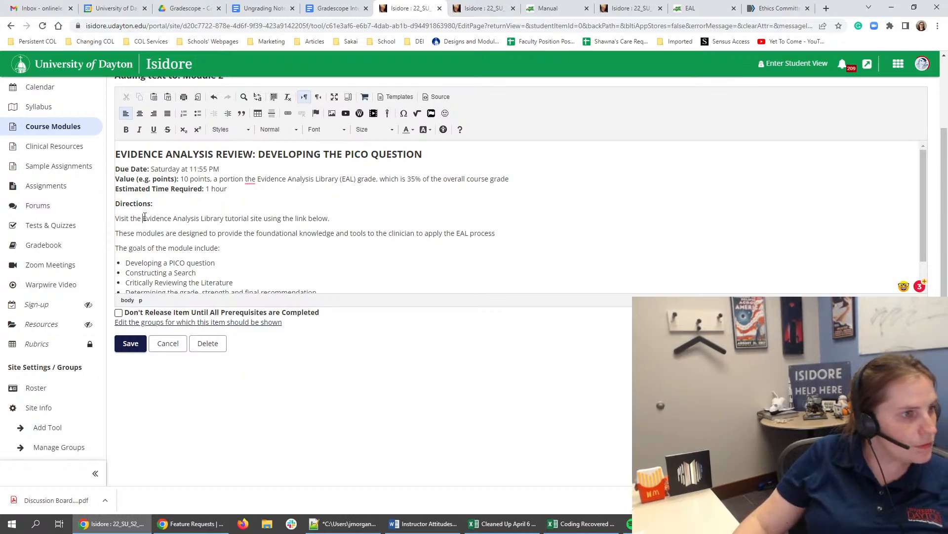
pyautogui.moveTo(144, 218); pyautogui.dragTo(263, 219)
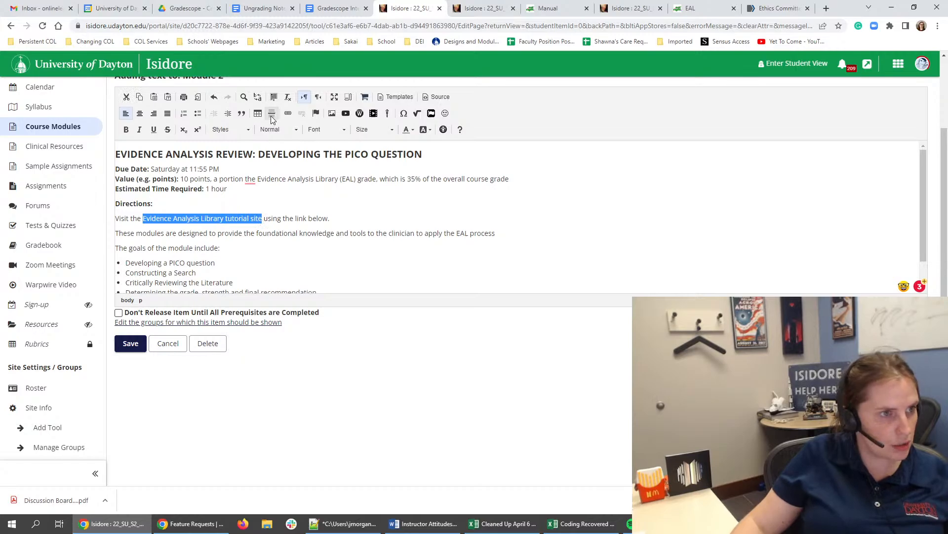
pyautogui.click(289, 113)
pyautogui.hotkey('ctrl', 'v')
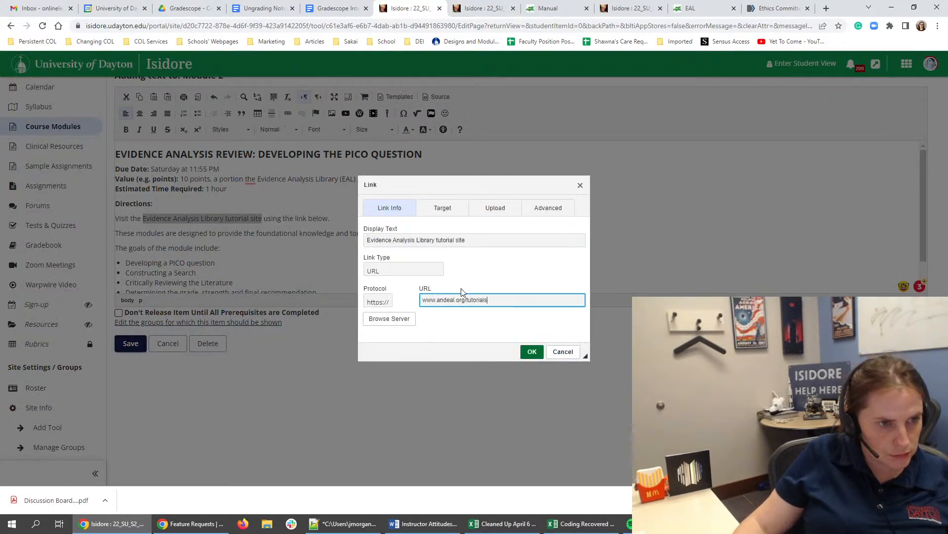
pyautogui.click(532, 351)
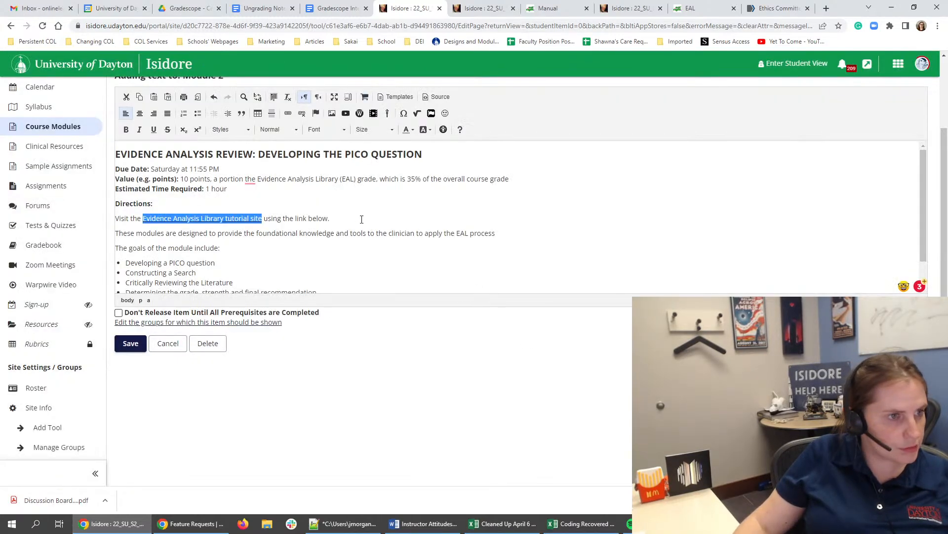
# - Remove "using the link below" from the sentence about visiting the tutorial site, keeping the period after the linked text
pyautogui.tripleClick(304, 207)
pyautogui.moveTo(331, 218); pyautogui.dragTo(271, 221)
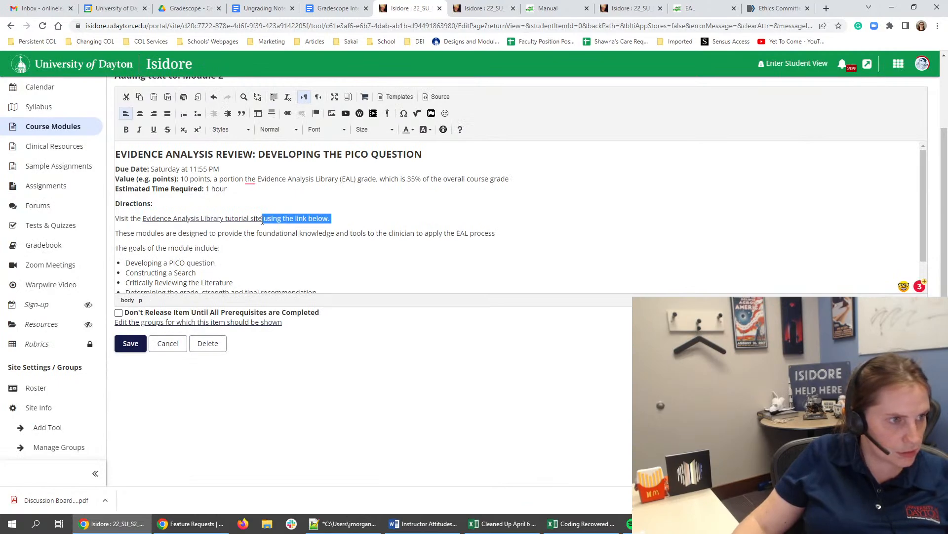
pyautogui.press('BackSpace')
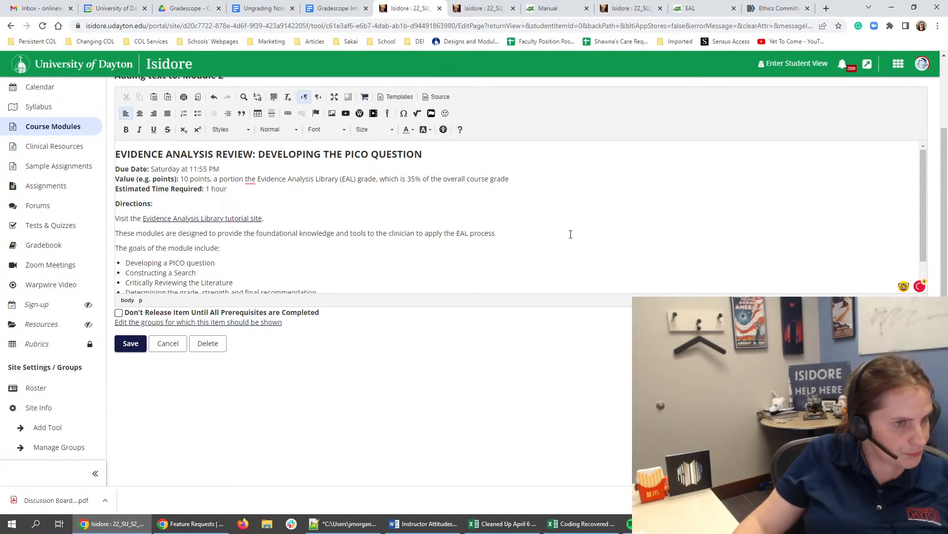
# - Move the "These modules are designed to provide the foundational knowledge" sentence directly beneath "Directions:" and remove the leftover blank line
pyautogui.moveTo(571, 234); pyautogui.dragTo(117, 233)
pyautogui.press('BackSpace')
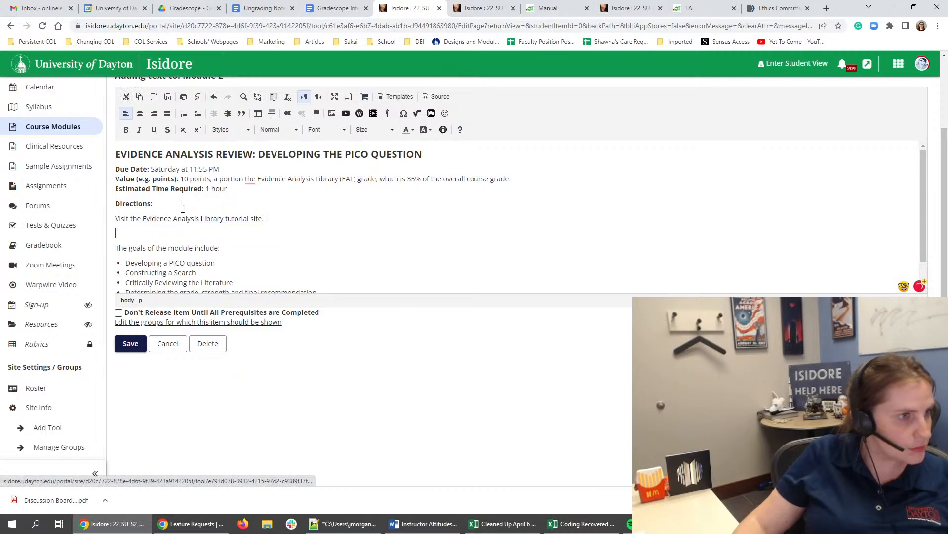
pyautogui.hotkey('ctrl', 'b')
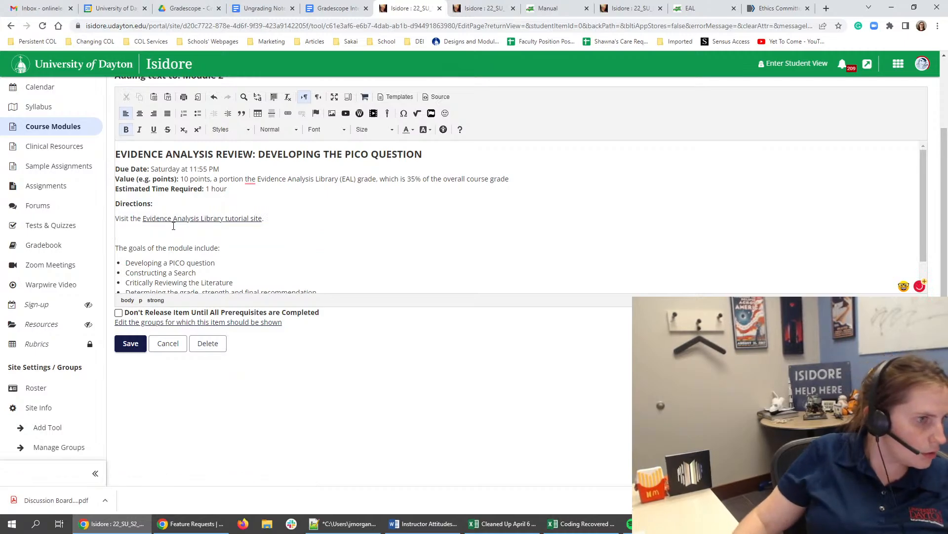
pyautogui.hotkey('ctrl', 'b')
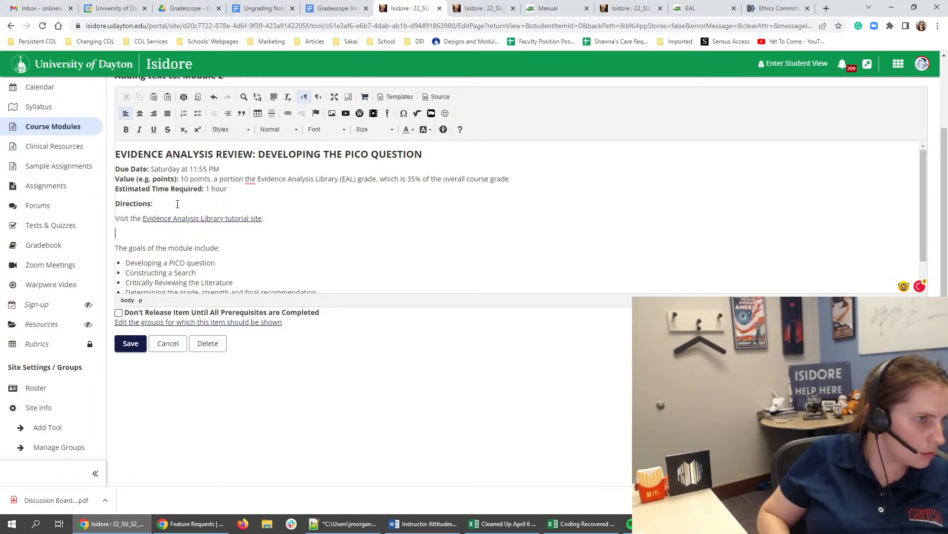
pyautogui.hotkey('ctrl', 'b')
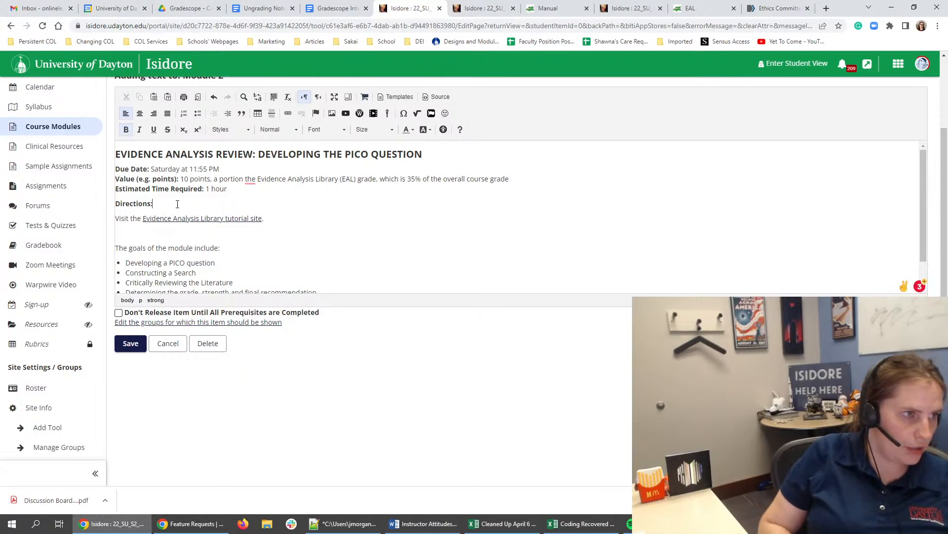
pyautogui.press('Return')
pyautogui.hotkey('ctrl', 'shift', 'b')
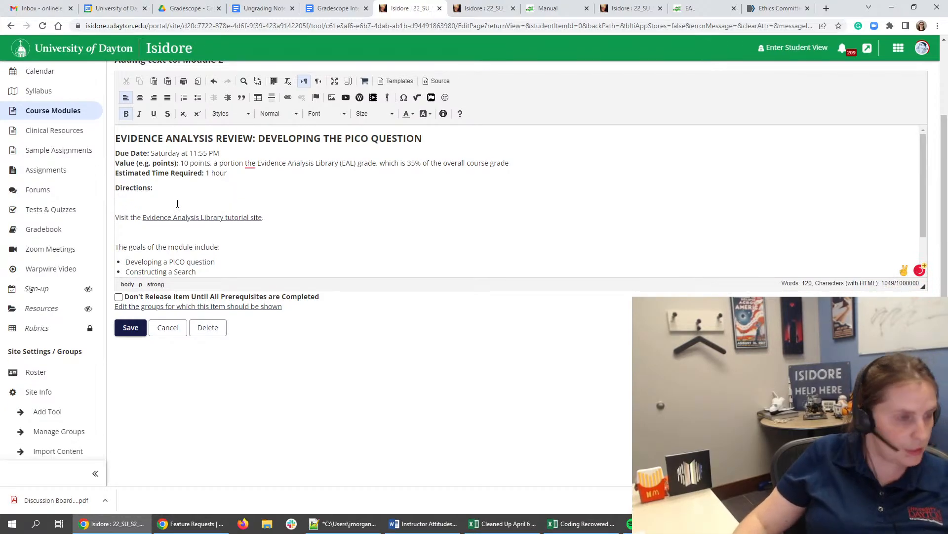
pyautogui.hotkey('ctrl', 'v')
pyautogui.press('Down')
pyautogui.press('Down')
pyautogui.press('BackSpace')
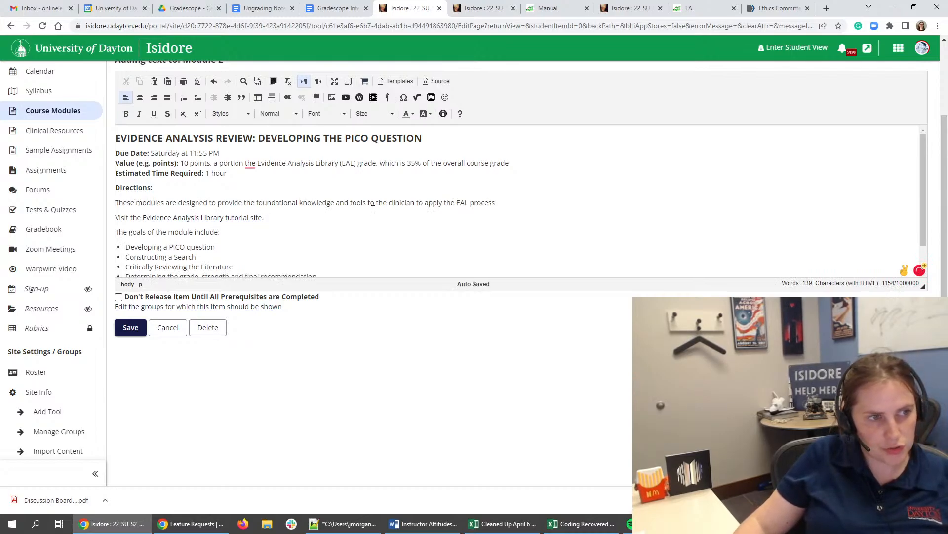
# - Review the EAC Orientation Tutorial page's introduction and continuing education requirements, and check the syllabus's assignment categories
pyautogui.click(385, 191)
pyautogui.click(415, 204)
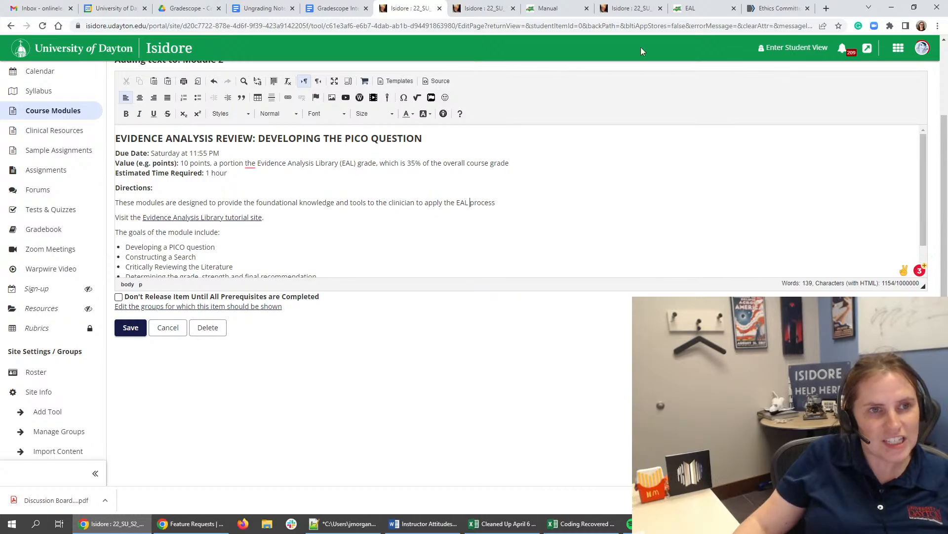
pyautogui.click(691, 14)
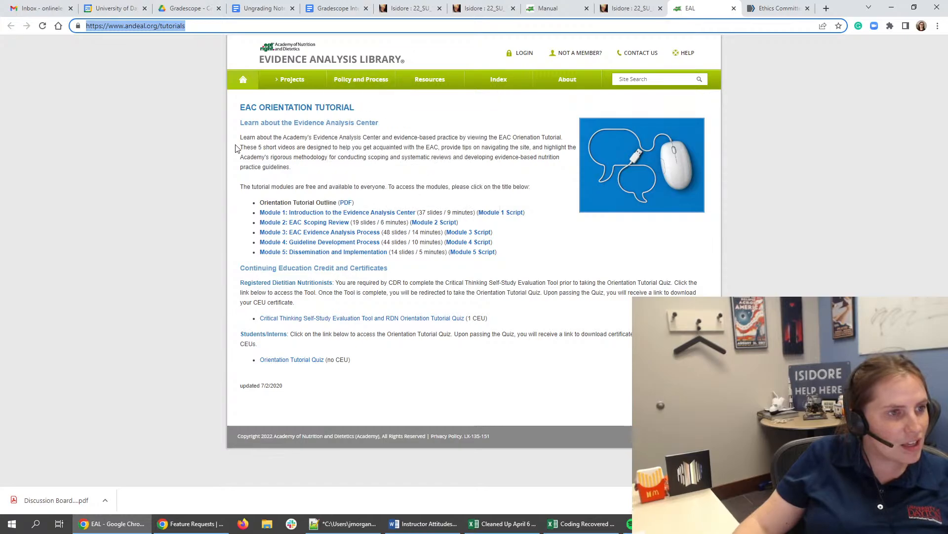
pyautogui.moveTo(389, 147); pyautogui.dragTo(495, 138)
pyautogui.click(495, 138)
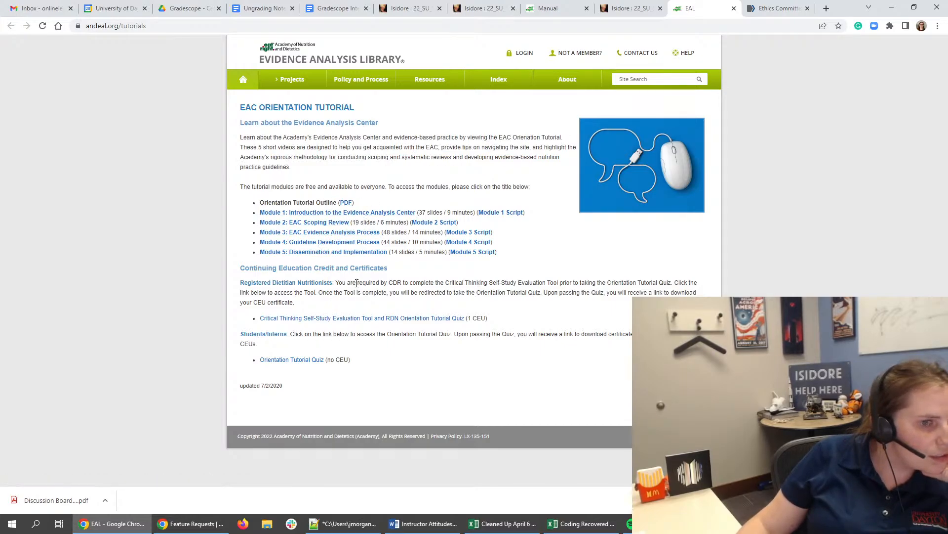
pyautogui.moveTo(363, 283); pyautogui.dragTo(489, 284)
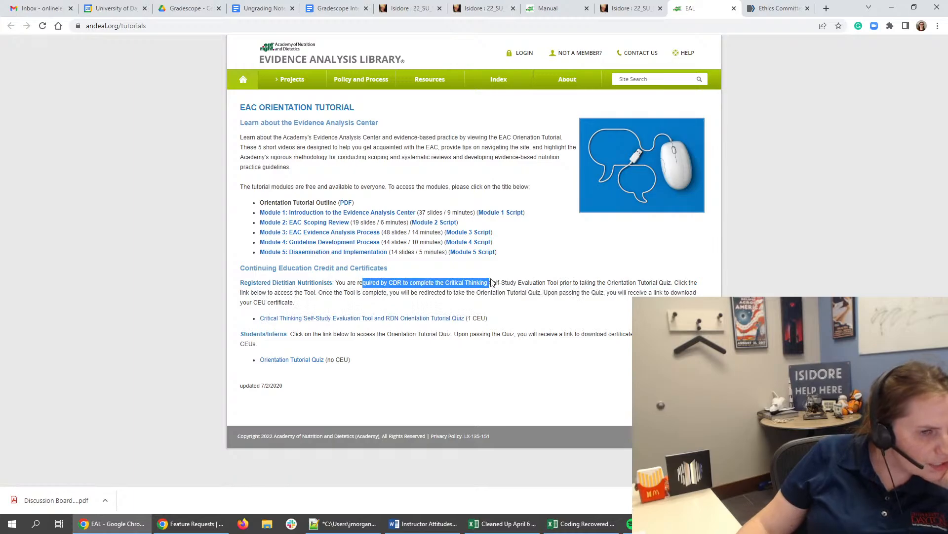
pyautogui.click(414, 347)
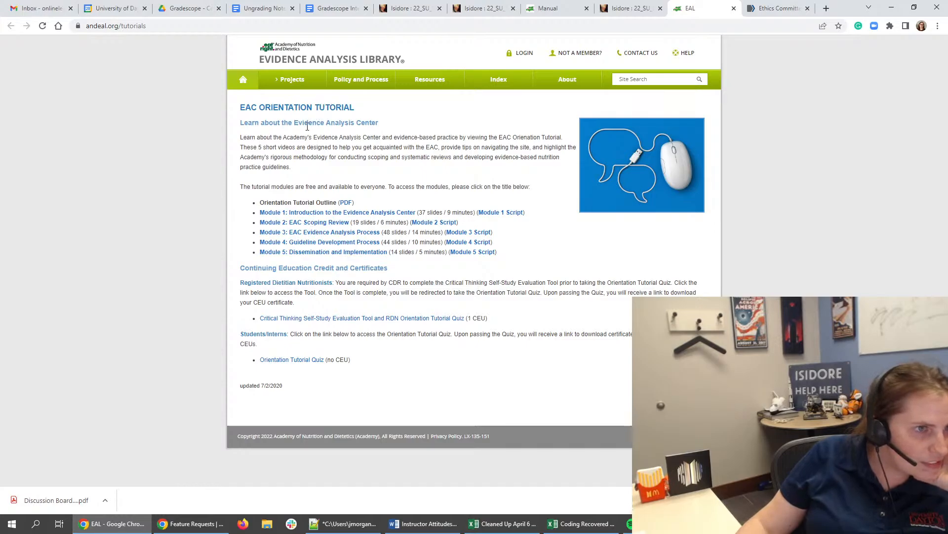
pyautogui.moveTo(318, 137); pyautogui.dragTo(391, 141)
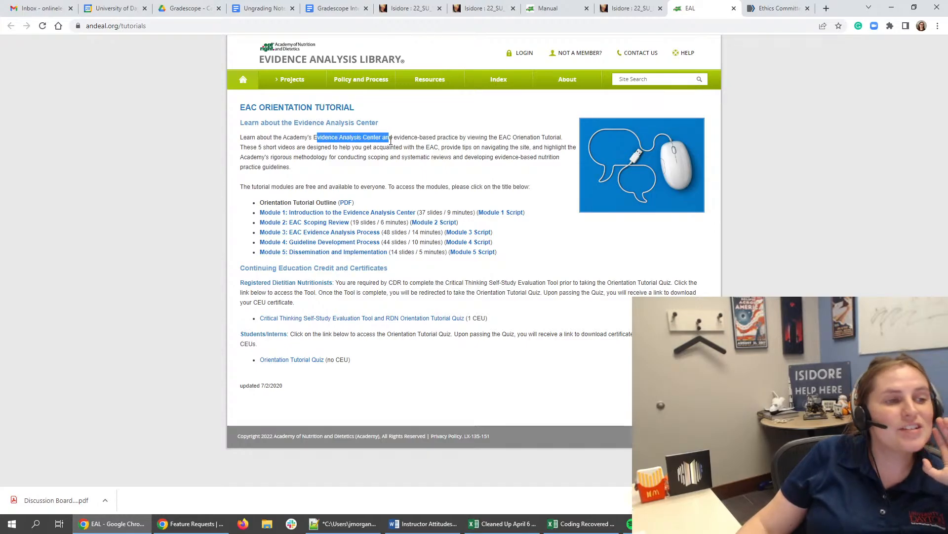
pyautogui.click(390, 140)
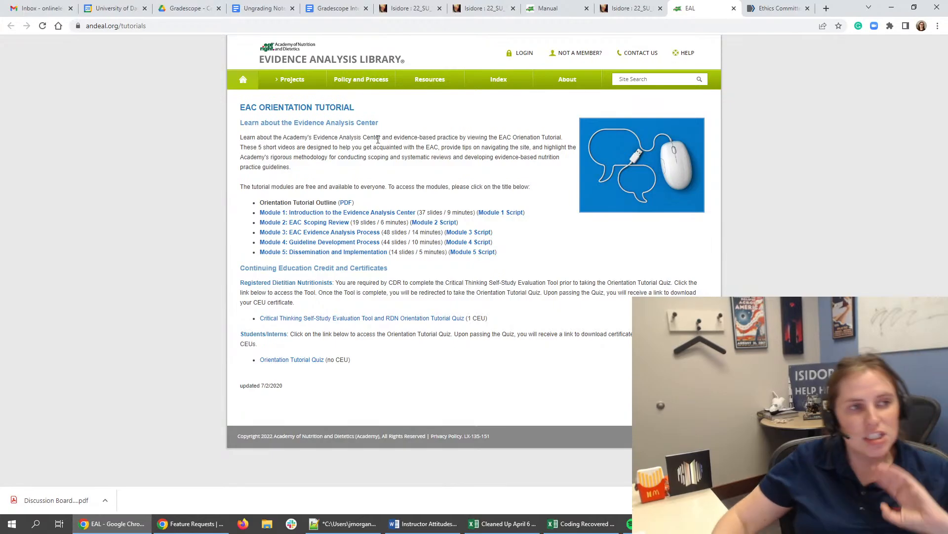
pyautogui.click(486, 7)
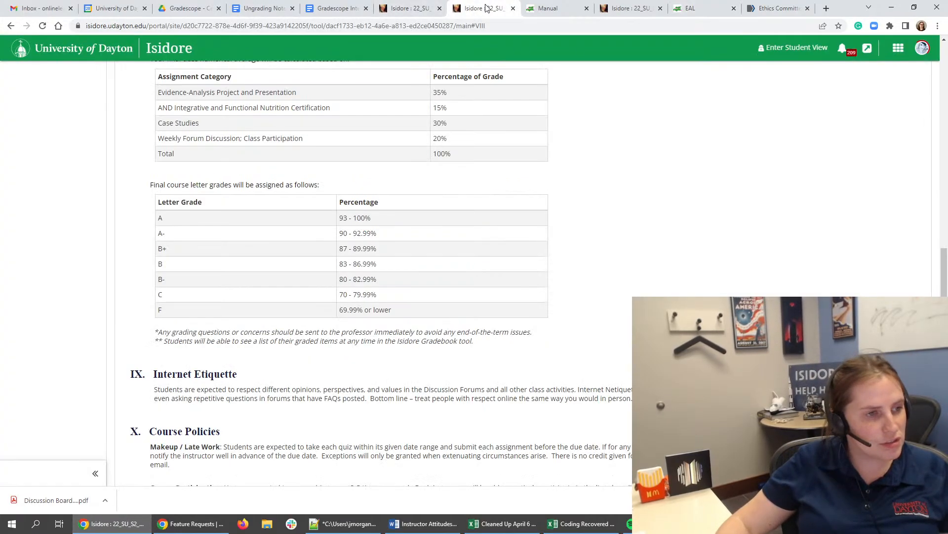
# - Correct the Value line's wording to "a portion of the Evidence Analysis Library (EAL) grade"
pyautogui.click(410, 8)
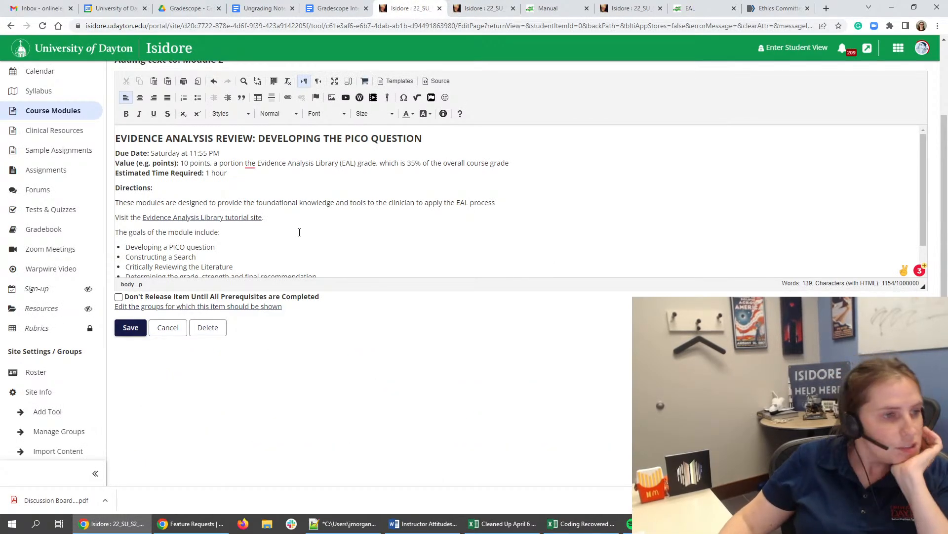
pyautogui.moveTo(247, 163)
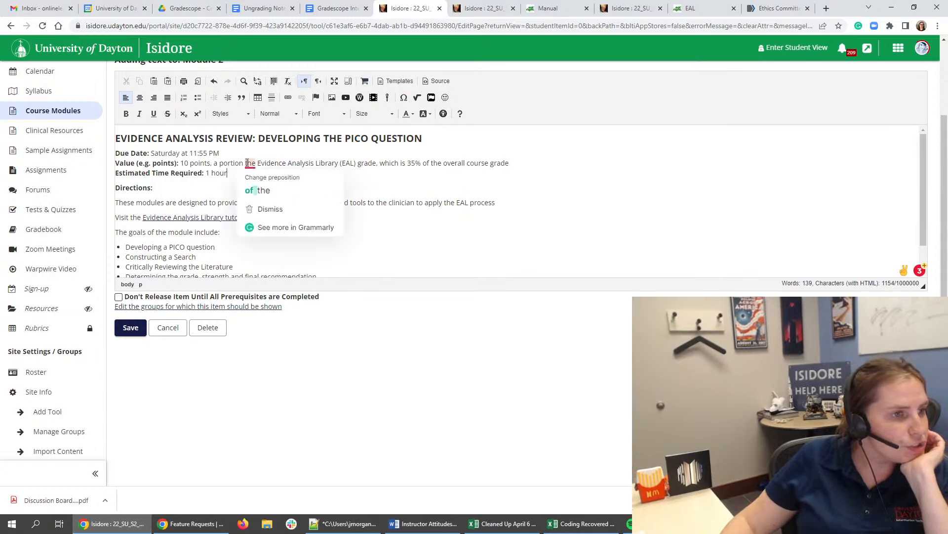
pyautogui.click(261, 186)
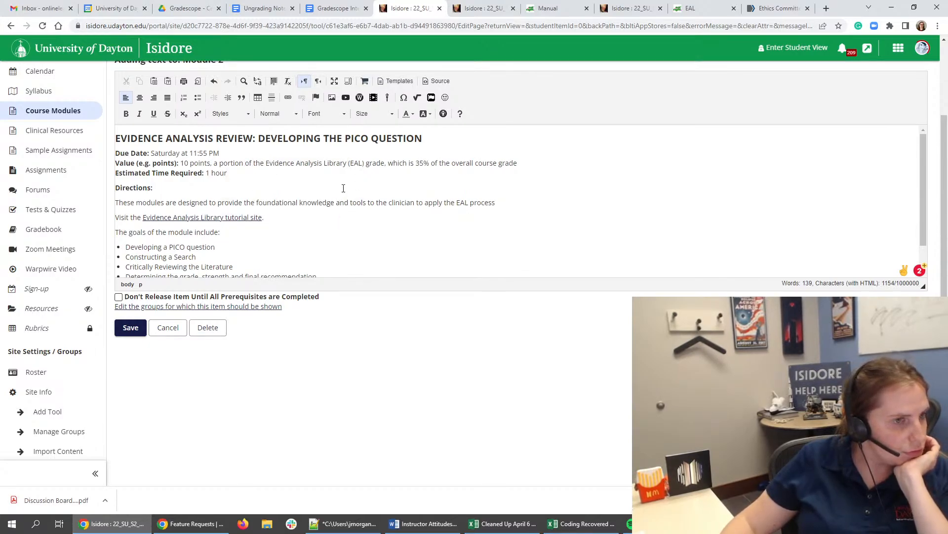
# - Check the Evidence-Analysis Project and Presentation category in the syllabus's grading table, and return to the Module 2 text editor
pyautogui.click(630, 8)
pyautogui.click(507, 14)
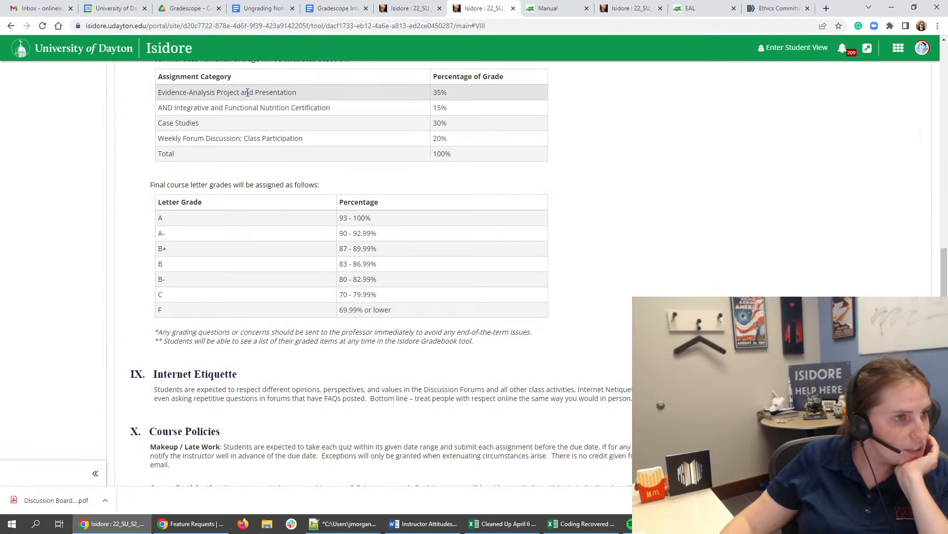
pyautogui.click(411, 9)
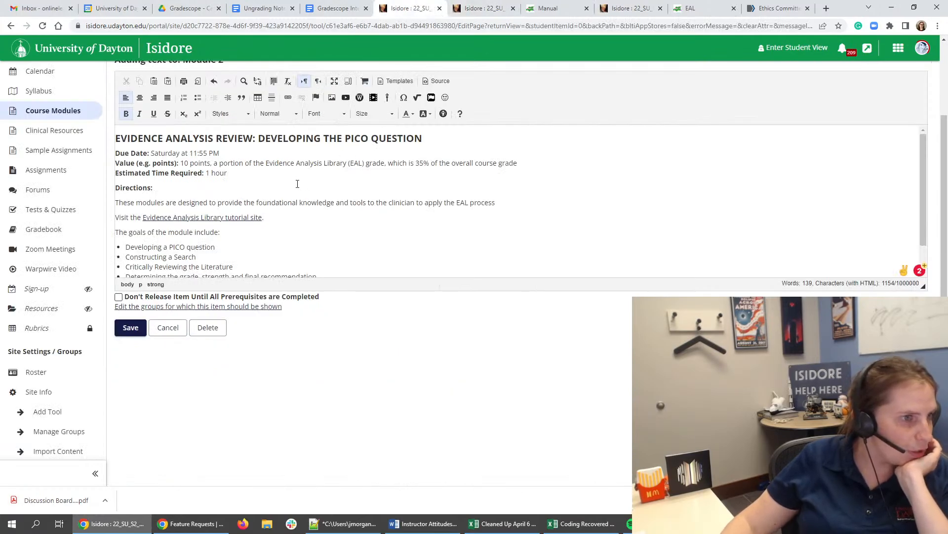
# - Add a period to the end of the directions sentence about applying the EAL process
pyautogui.click(318, 203)
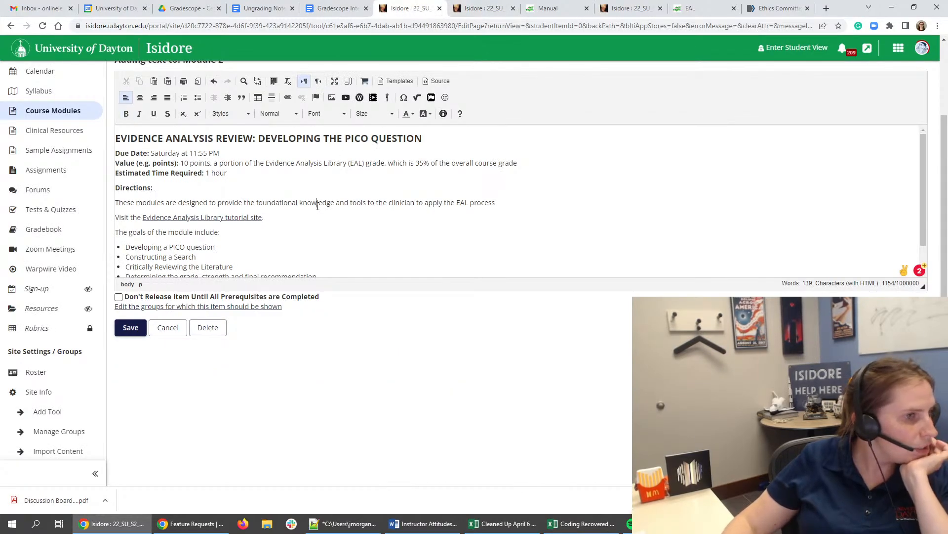
pyautogui.tripleClick(220, 203)
pyautogui.click(458, 212)
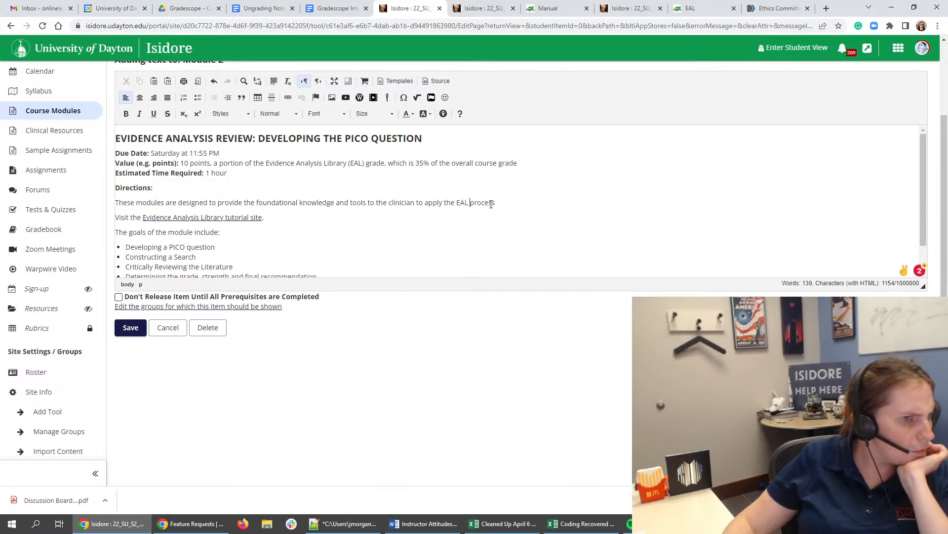
pyautogui.click(520, 203)
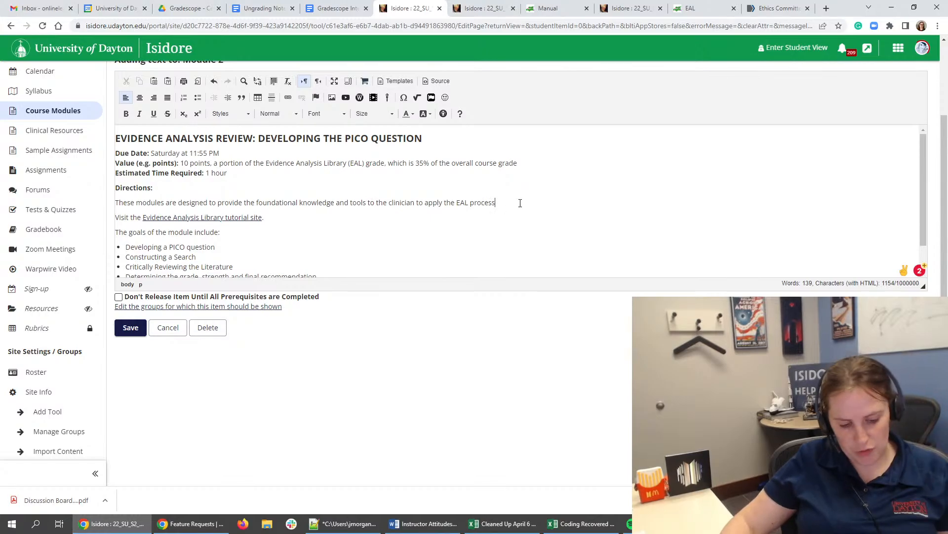
pyautogui.write('.')
pyautogui.click(286, 218)
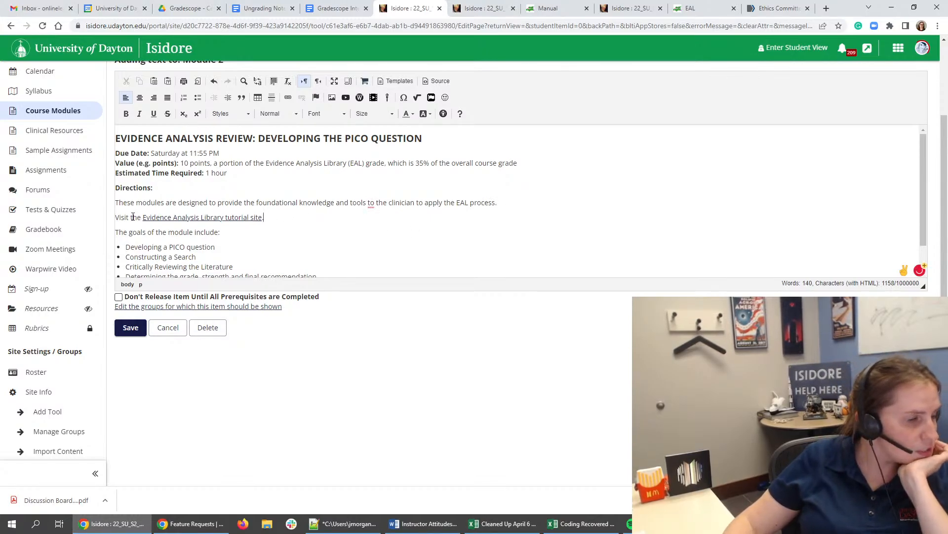
# - Move the "Visit the Evidence Analysis Library tutorial site" line from above the module goals to below the goals list
pyautogui.tripleClick(212, 216)
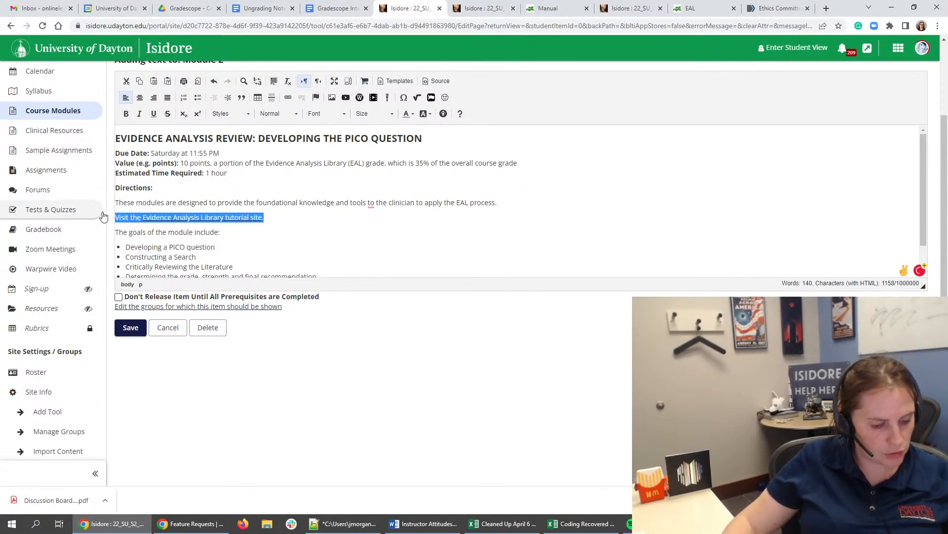
pyautogui.press('BackSpace')
pyautogui.press('BackSpace')
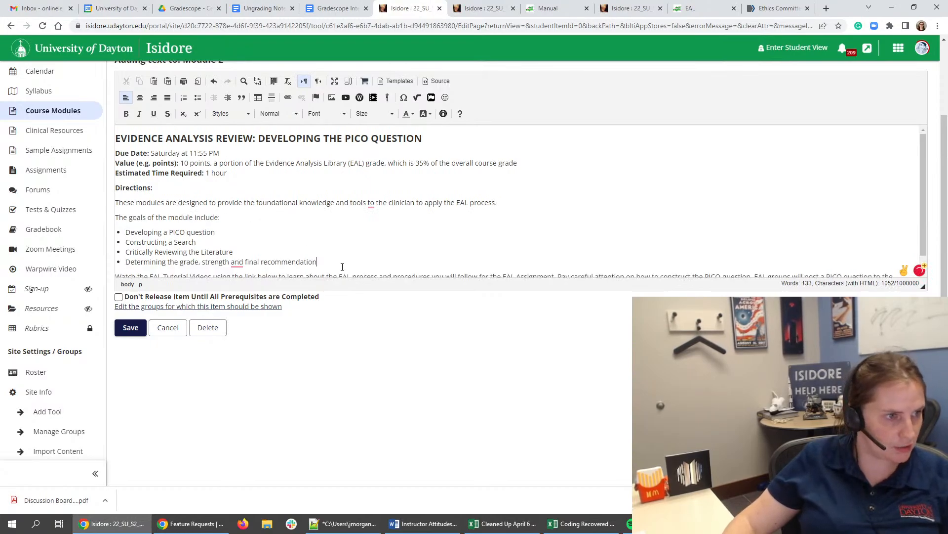
pyautogui.click(343, 262)
pyautogui.press('Return')
pyautogui.hotkey('ctrl', 'z')
pyautogui.hotkey('ctrl', 'z')
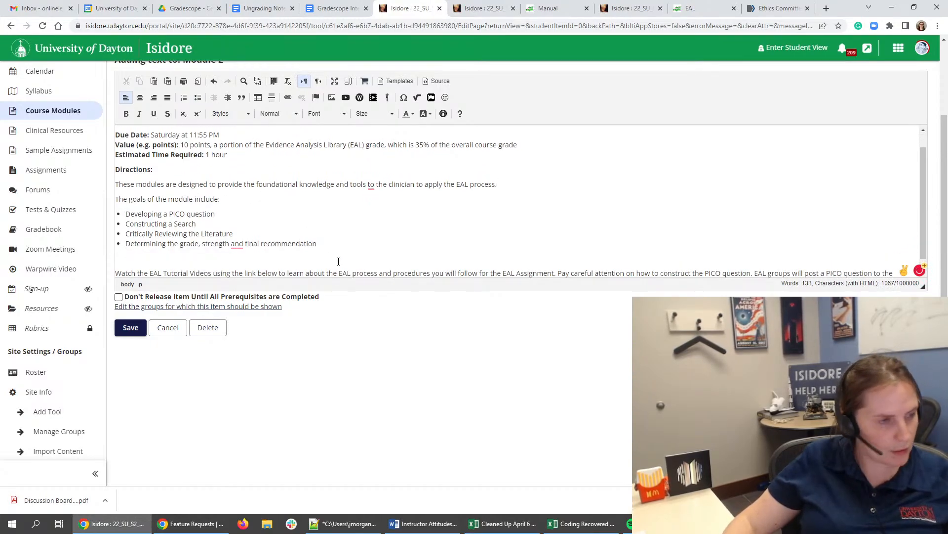
pyautogui.click(336, 245)
pyautogui.press('Return')
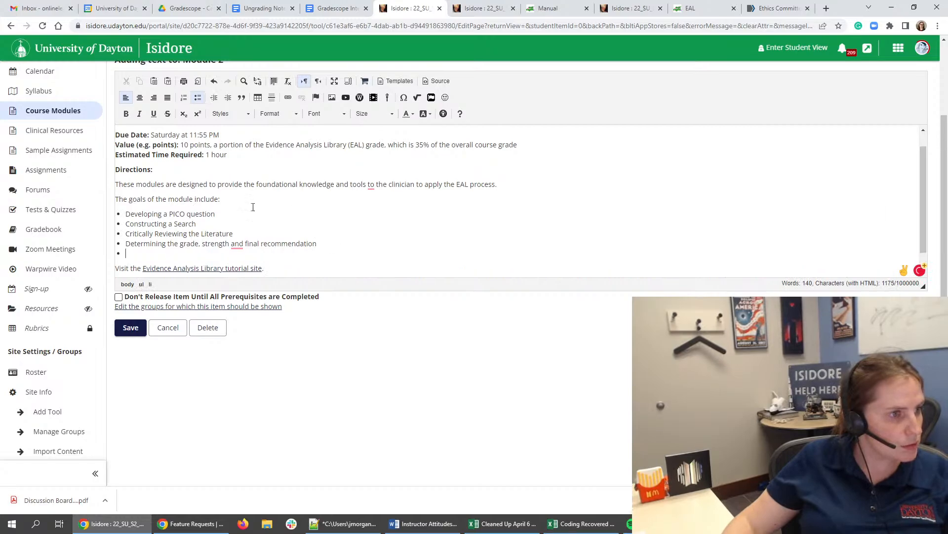
# - Rewrite the all-caps heading in title case as "Evidence Analysis Review: Developing the PICO Question"
pyautogui.tripleClick(168, 169)
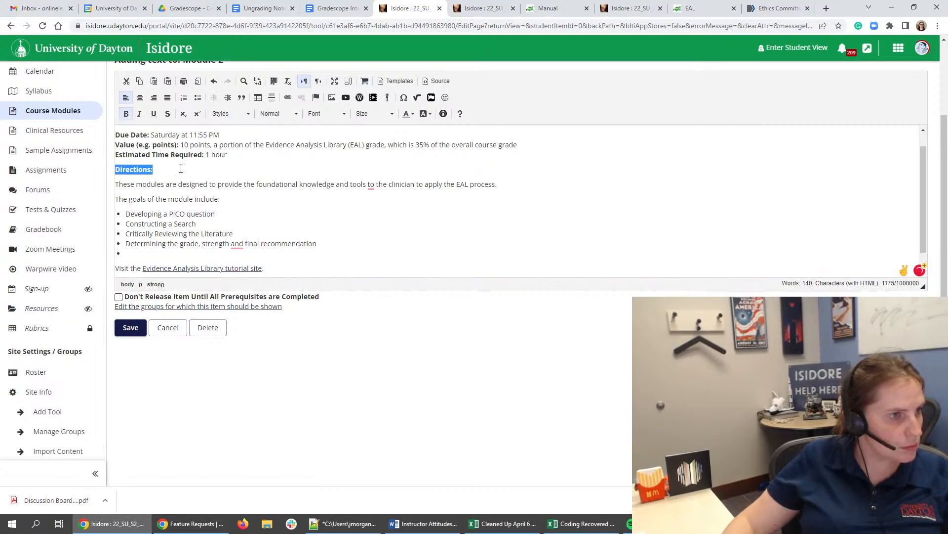
pyautogui.scroll(1, 182, 172)
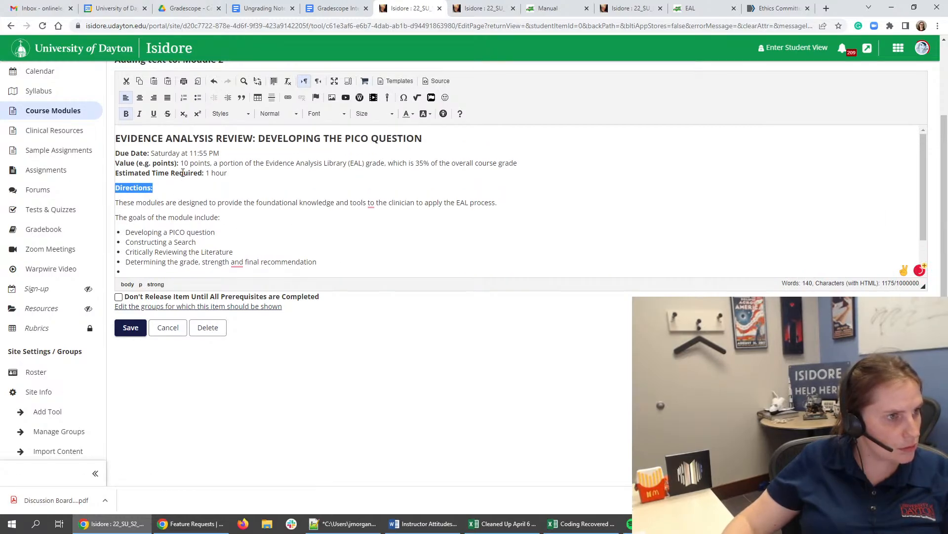
pyautogui.click(275, 139)
pyautogui.scroll(1, 257, 143)
pyautogui.tripleClick(255, 189)
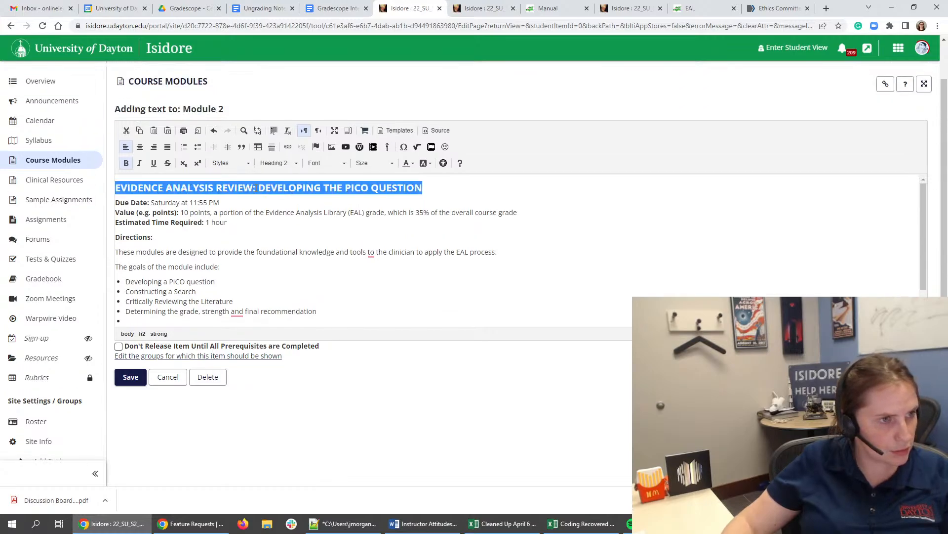
pyautogui.click(170, 189)
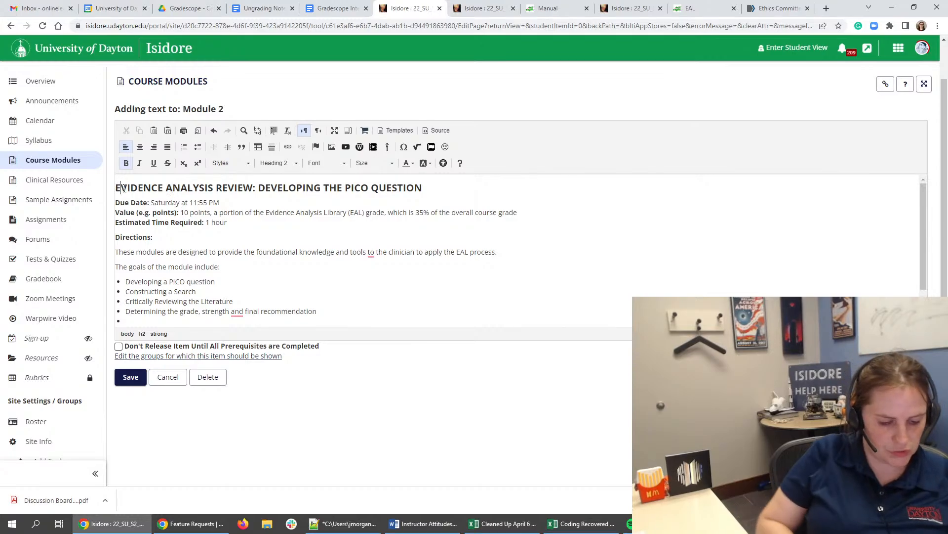
pyautogui.write('vidence o')
pyautogui.press('BackSpace')
pyautogui.press('BackSpace')
pyautogui.press('BackSpace')
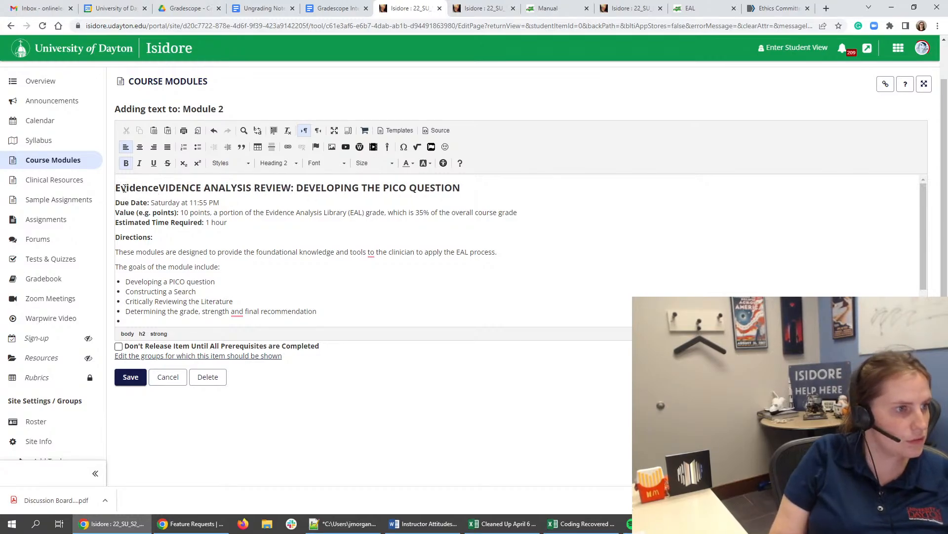
pyautogui.write('e A')
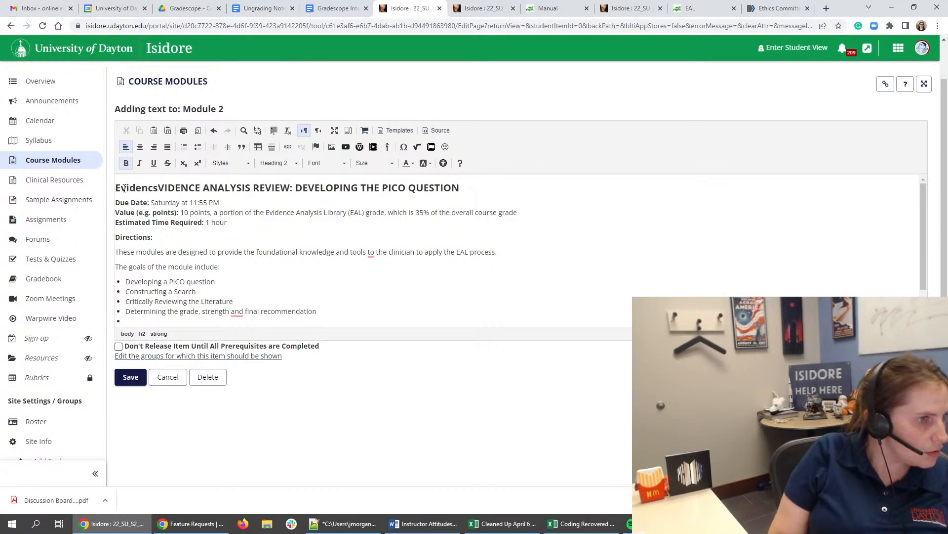
pyautogui.write('nalysis Review')
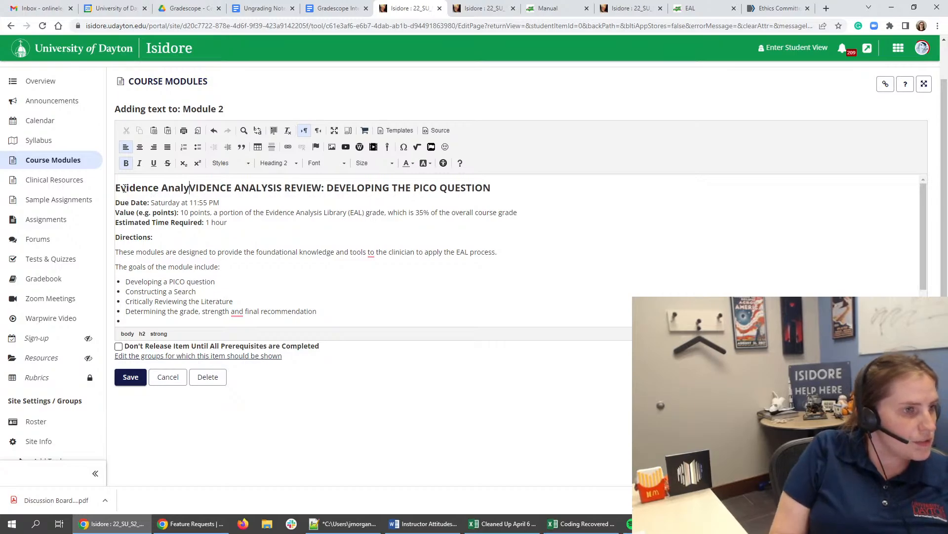
pyautogui.write(': DEvelop')
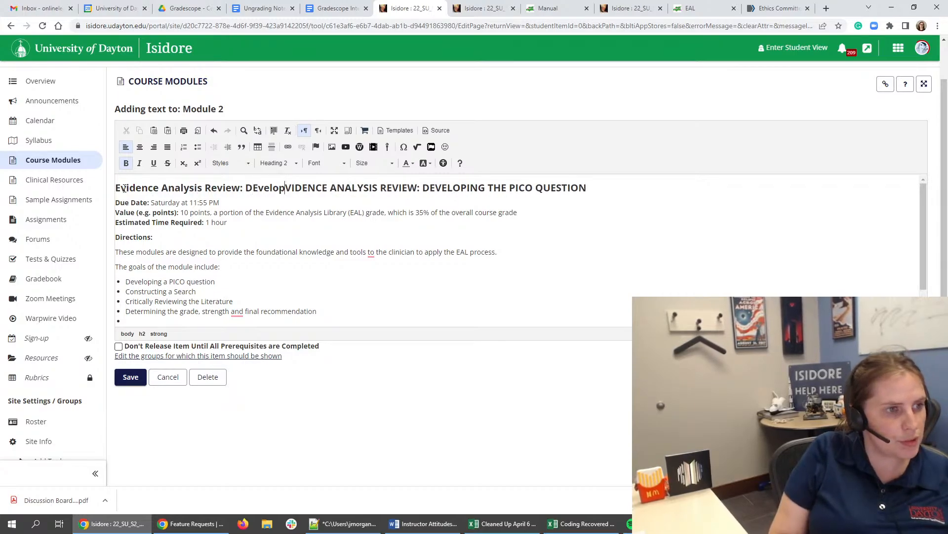
pyautogui.press('BackSpace')
pyautogui.press('BackSpace')
pyautogui.press('BackSpace')
pyautogui.press('BackSpace')
pyautogui.press('BackSpace')
pyautogui.press('BackSpace')
pyautogui.press('BackSpace')
pyautogui.write('Developingt')
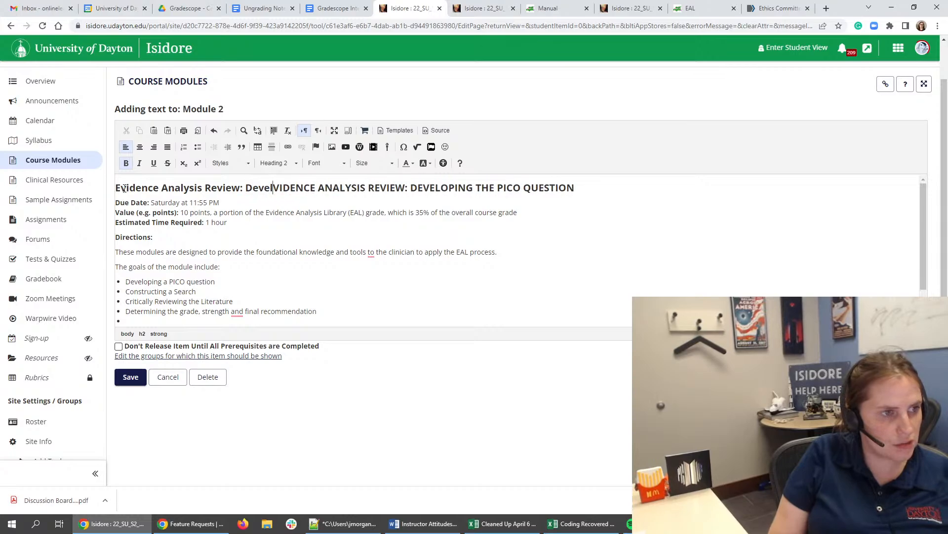
pyautogui.press('BackSpace')
pyautogui.press('BackSpace')
pyautogui.write('the PICO ')
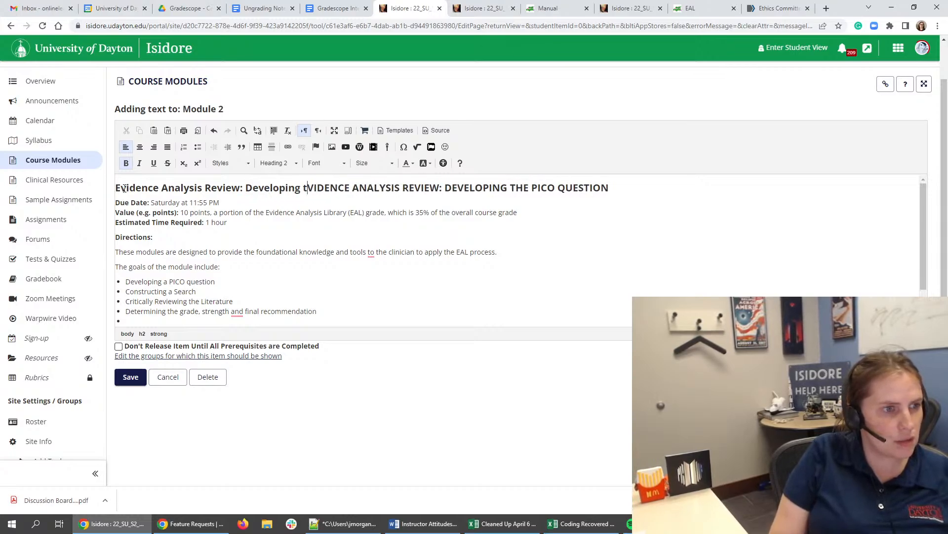
pyautogui.write('Question')
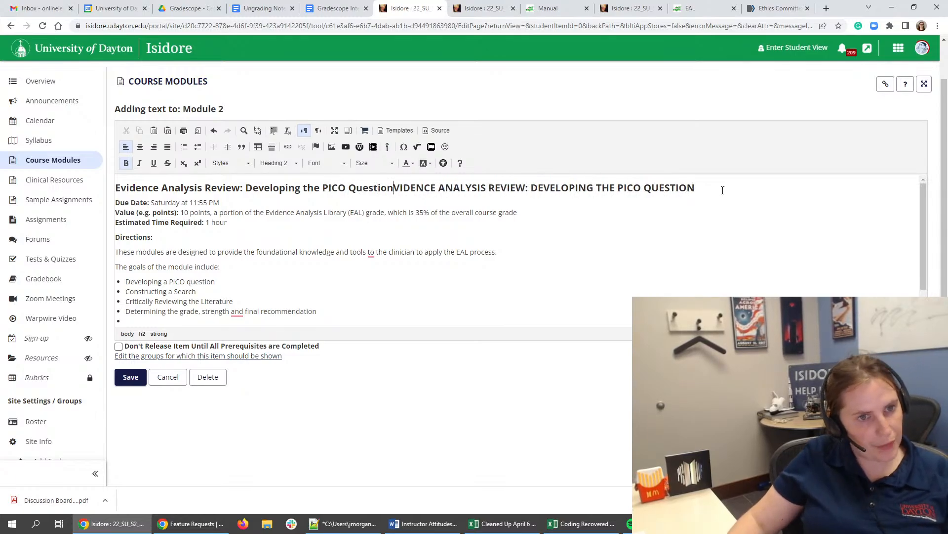
pyautogui.moveTo(694, 187); pyautogui.dragTo(400, 188)
pyautogui.press('BackSpace')
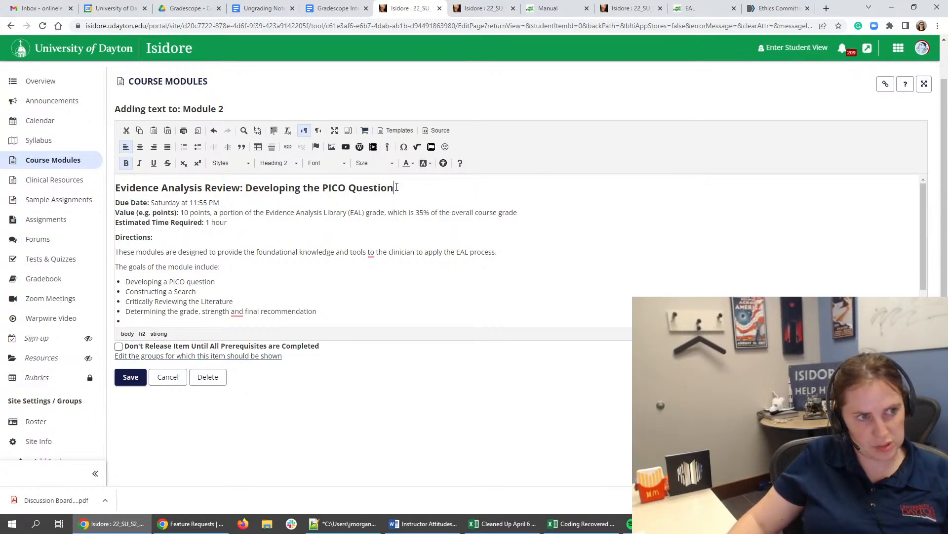
# - Format the PICO question heading as Heading 3 and color its text dark green
pyautogui.moveTo(99, 187); pyautogui.dragTo(98, 188)
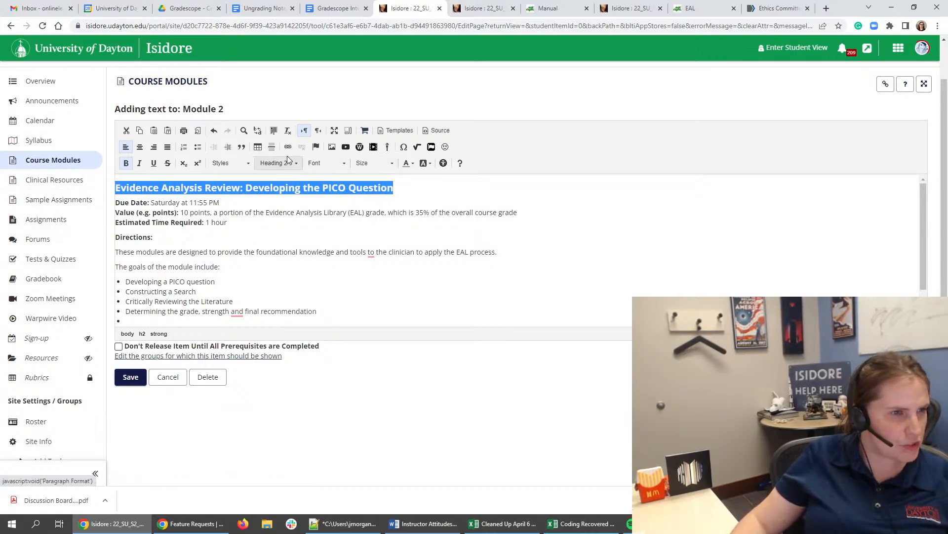
pyautogui.click(408, 163)
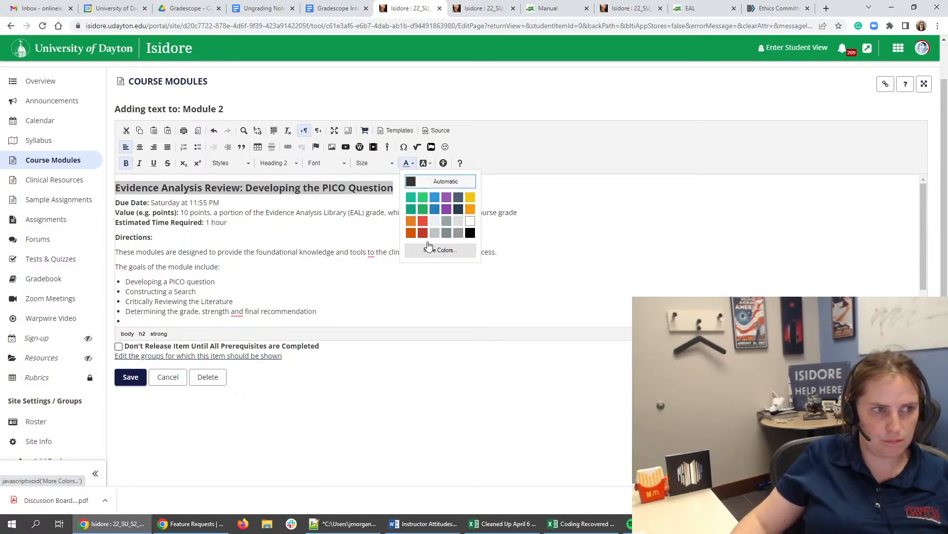
pyautogui.click(282, 163)
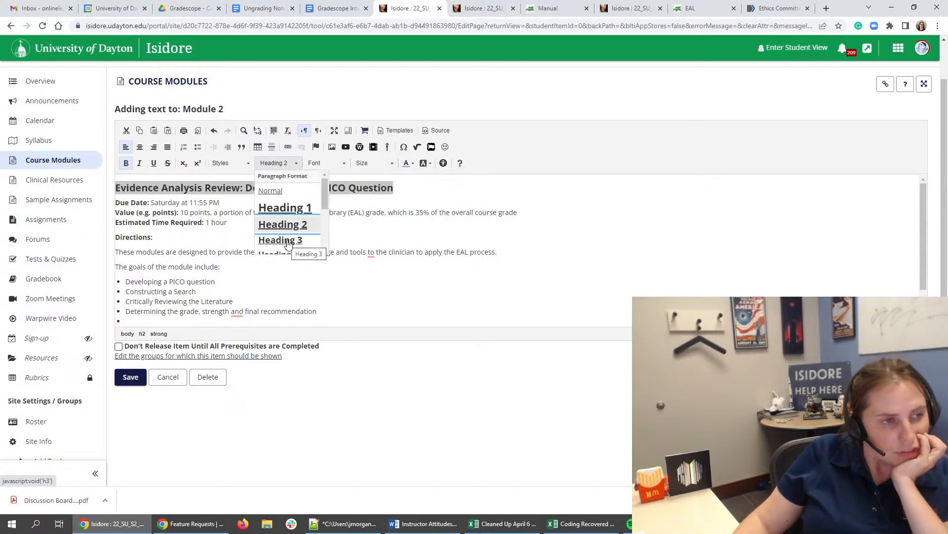
pyautogui.click(281, 240)
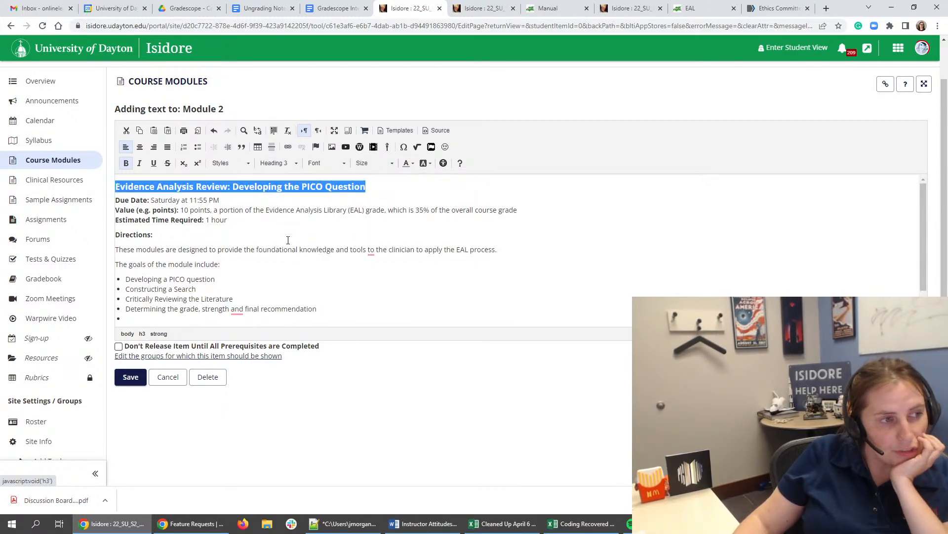
pyautogui.click(408, 163)
pyautogui.click(425, 251)
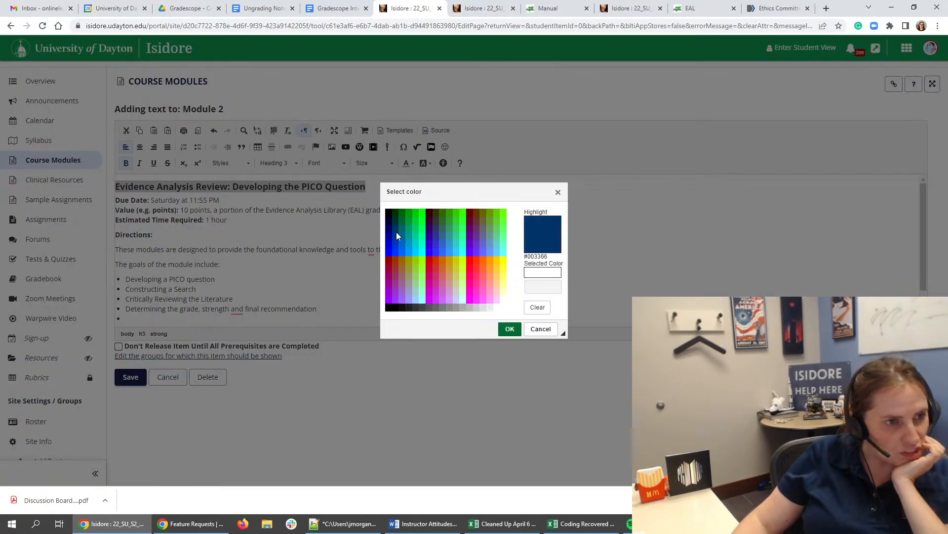
pyautogui.click(402, 220)
pyautogui.click(509, 329)
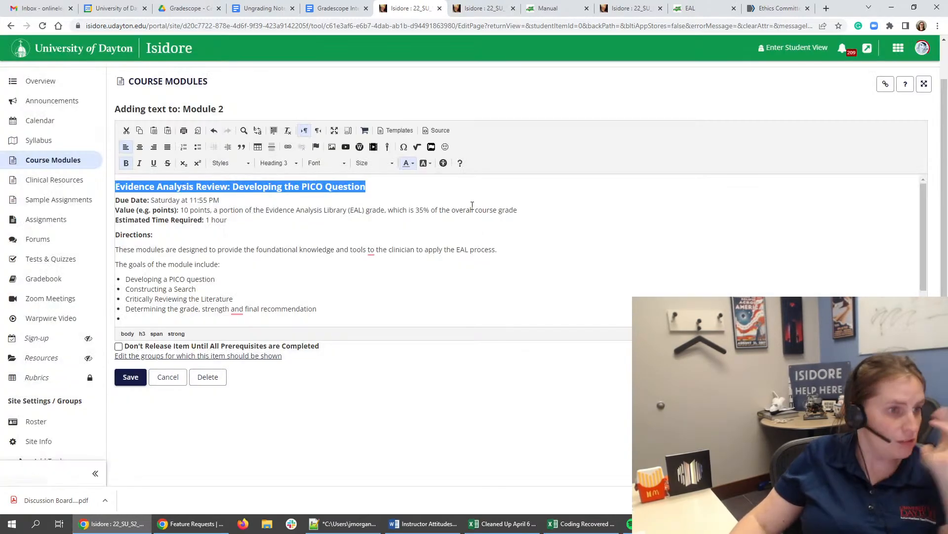
pyautogui.click(276, 269)
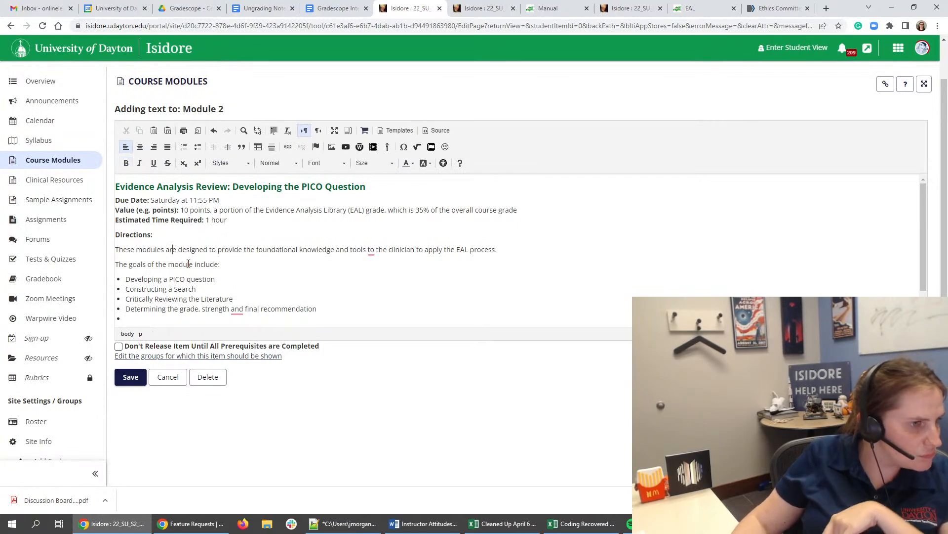
# - Remove the empty bullet from the goals list and add a comma after "strength" in the last goal
pyautogui.scroll(-1, 197, 271)
pyautogui.click(176, 275)
pyautogui.press('BackSpace')
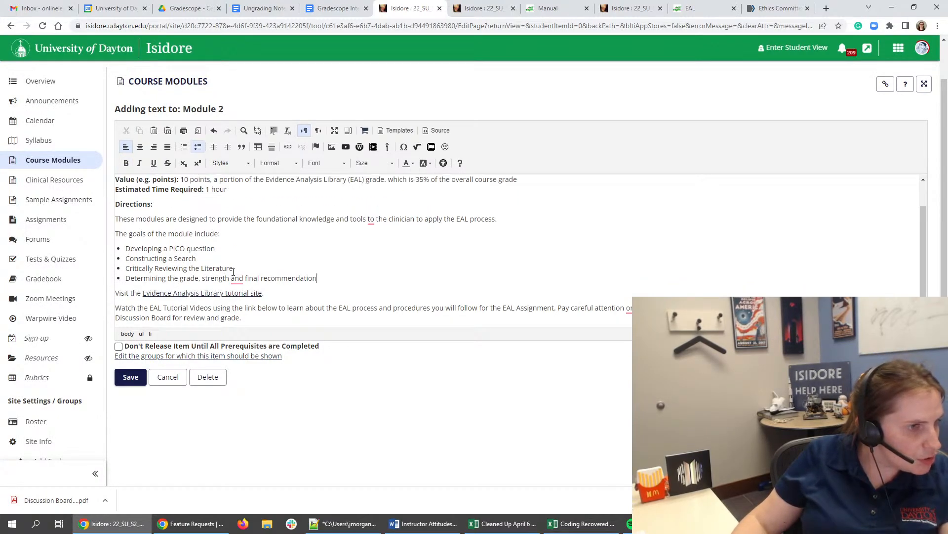
pyautogui.moveTo(247, 280)
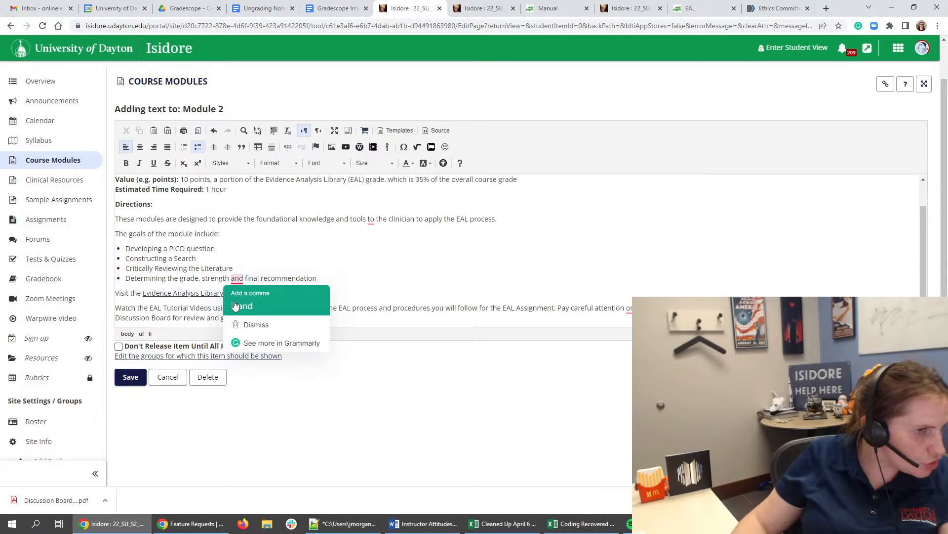
pyautogui.click(248, 303)
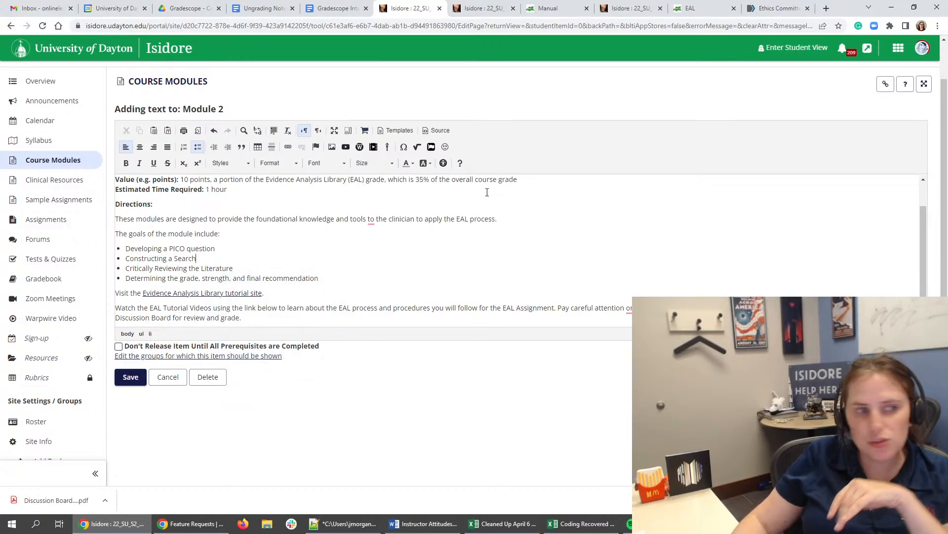
pyautogui.moveTo(375, 225)
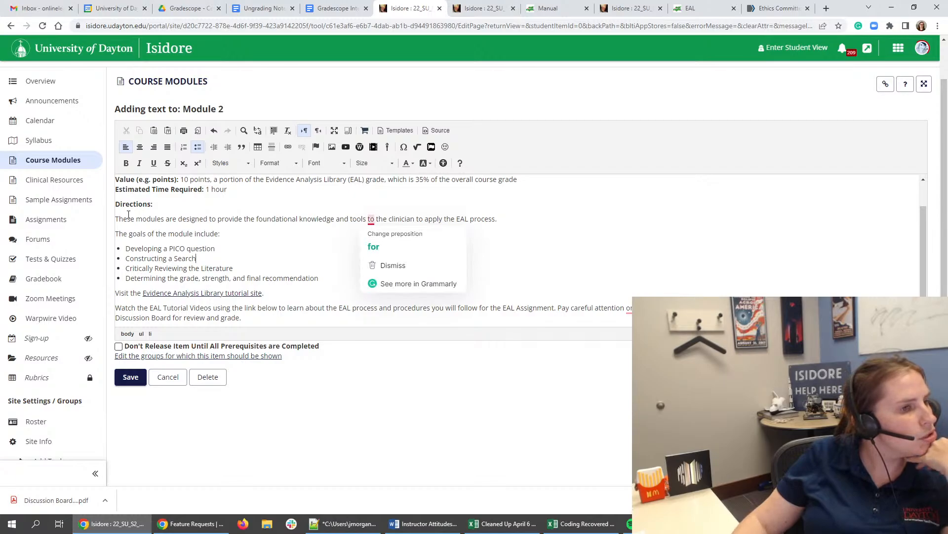
pyautogui.click(192, 218)
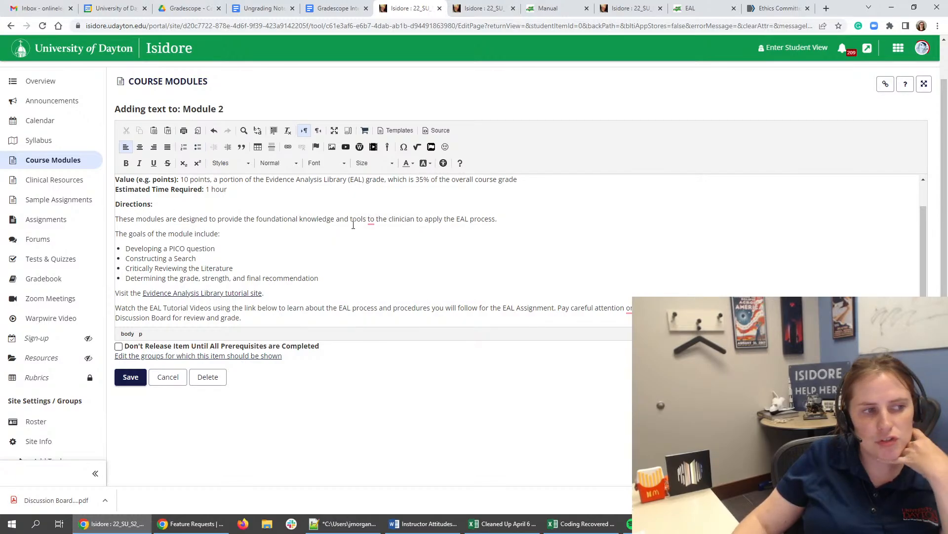
pyautogui.click(299, 219)
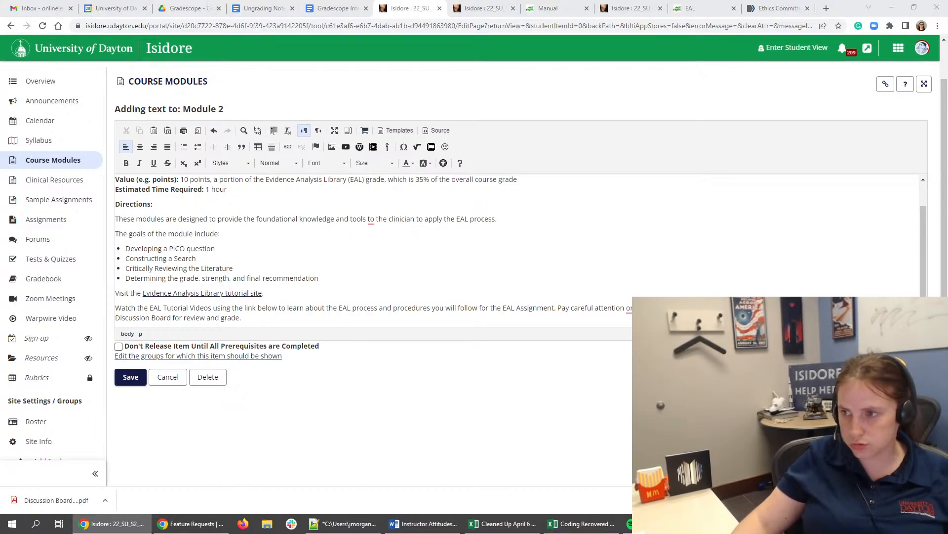
pyautogui.click(335, 259)
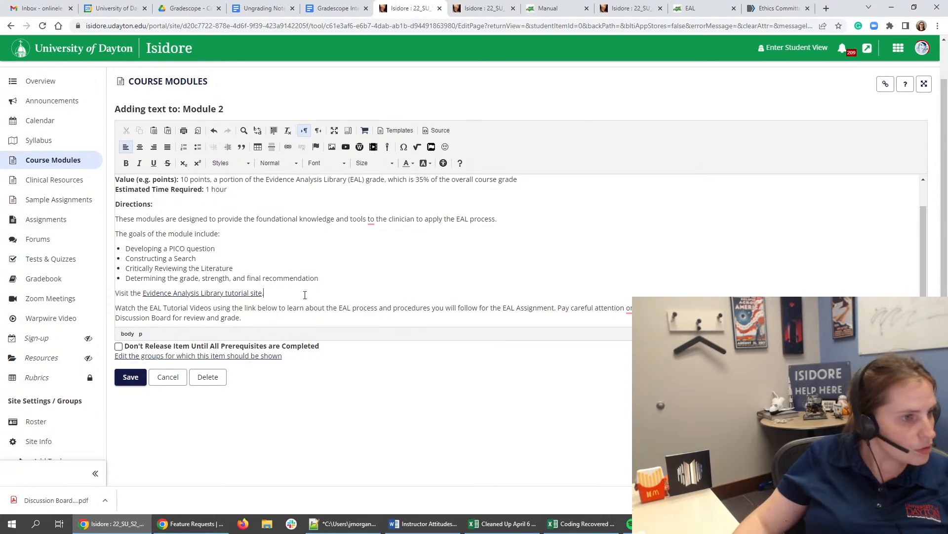
# - Add a blank line below the goals list and begin the tutorial site sentence with "First" and a lowercase "visit"
pyautogui.click(367, 272)
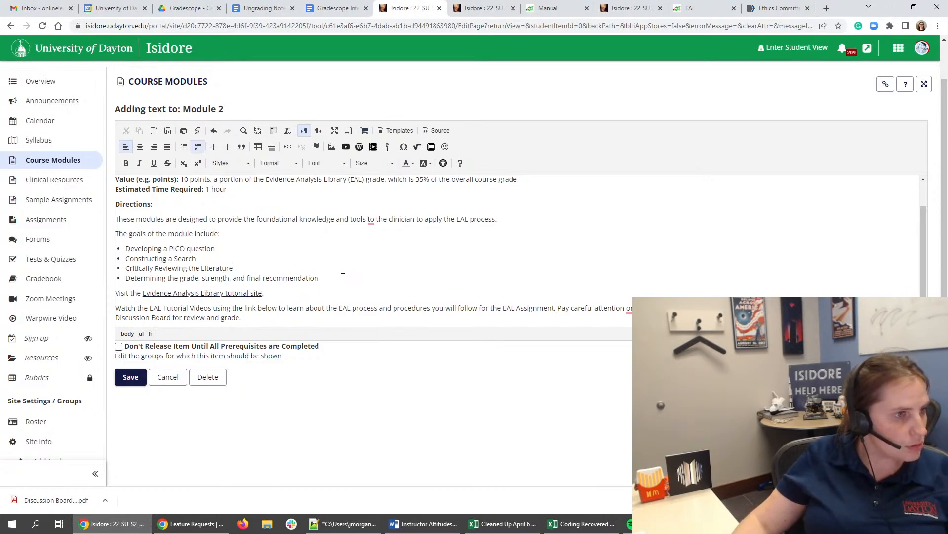
pyautogui.press('Return')
pyautogui.press('Return')
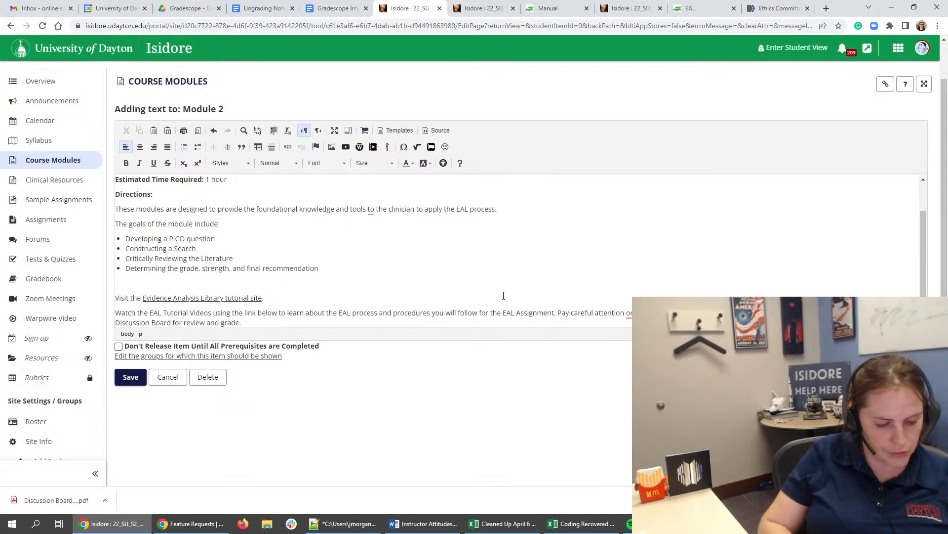
pyautogui.write('First.')
pyautogui.press('Delete')
pyautogui.write('v')
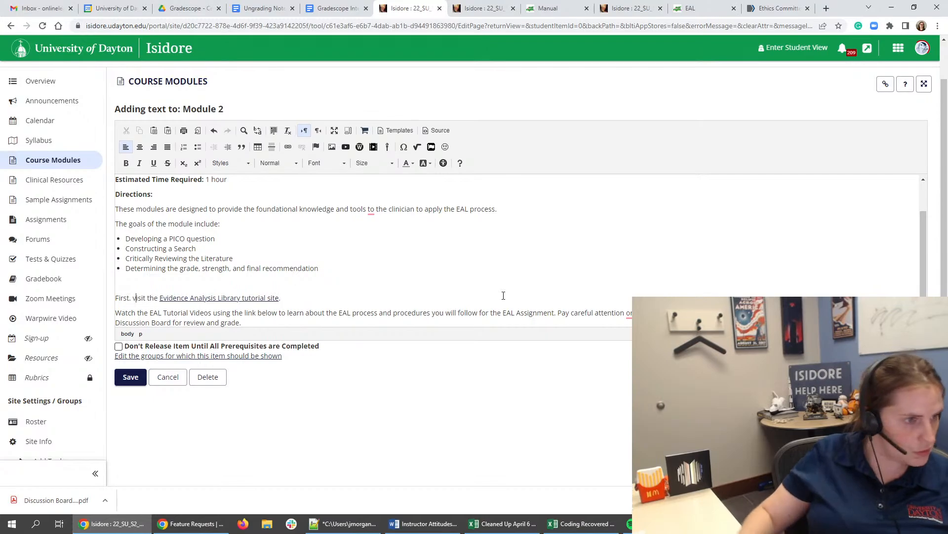
pyautogui.scroll(-1, 254, 301)
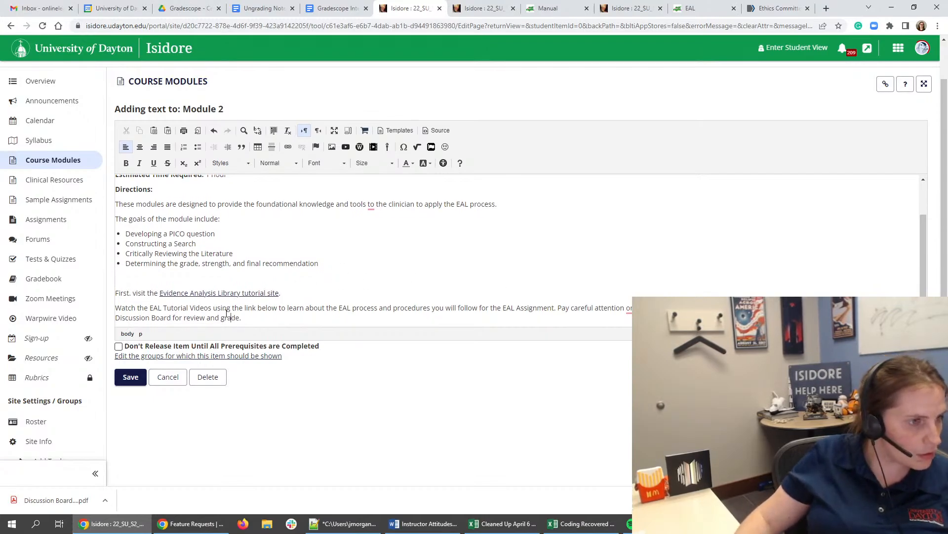
pyautogui.scroll(-1, 345, 306)
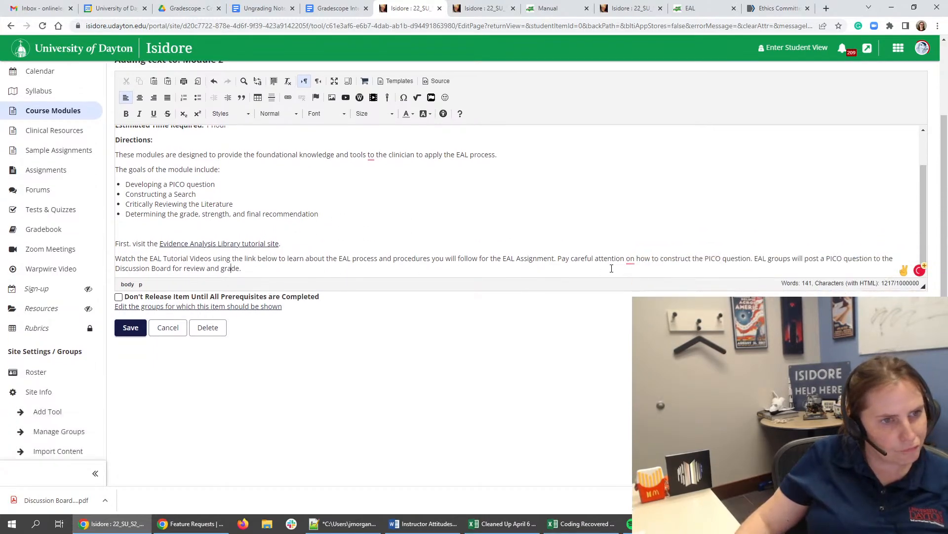
# - Correct the preposition in the tutorial videos paragraph so it reads "Pay careful attention to how to construct the PICO question"
pyautogui.tripleClick(611, 268)
pyautogui.moveTo(630, 258)
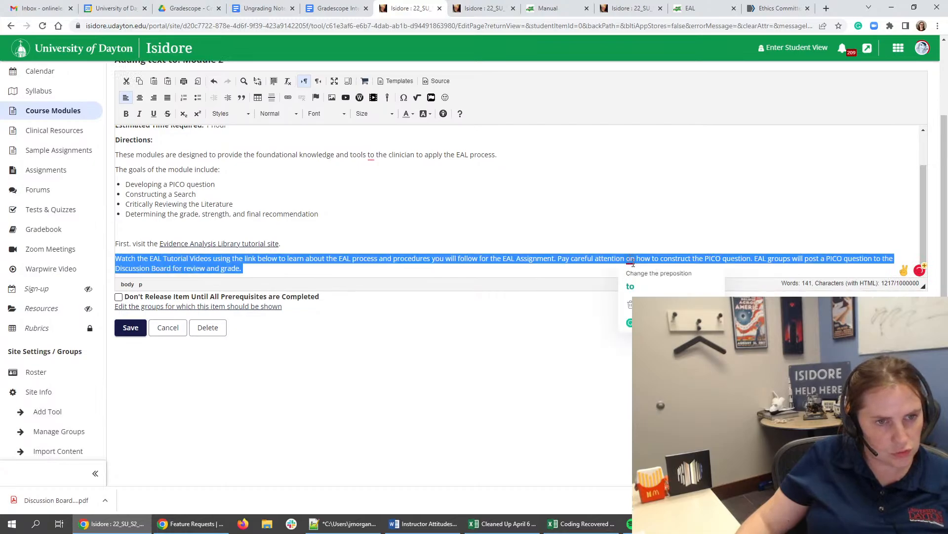
pyautogui.click(641, 274)
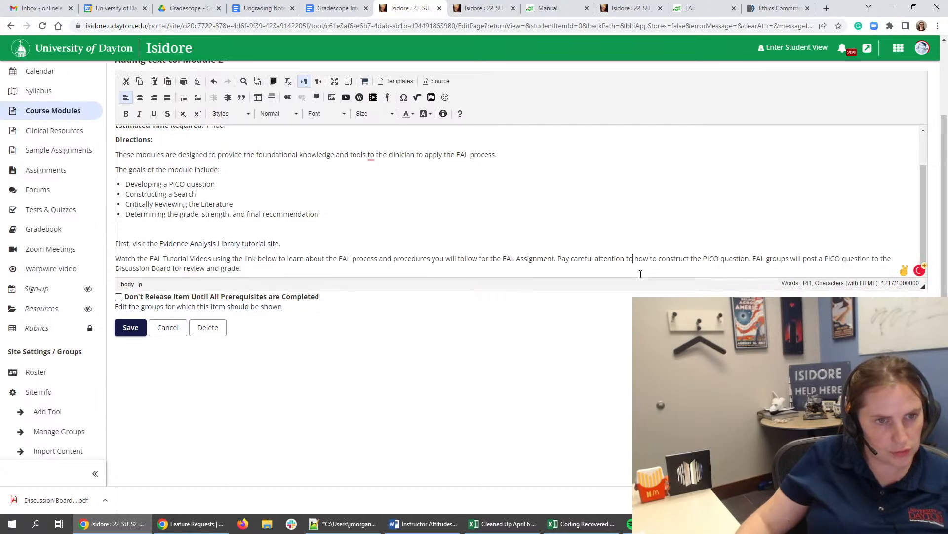
# - Insert "In the task below," before the sentence about EAL groups posting a PICO question
pyautogui.click(764, 259)
pyautogui.moveTo(781, 267); pyautogui.dragTo(757, 253)
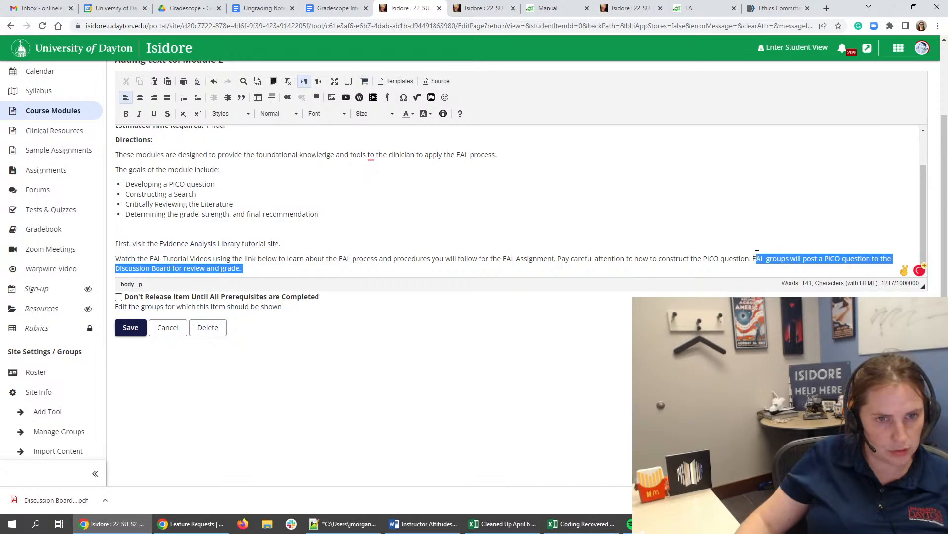
pyautogui.click(754, 254)
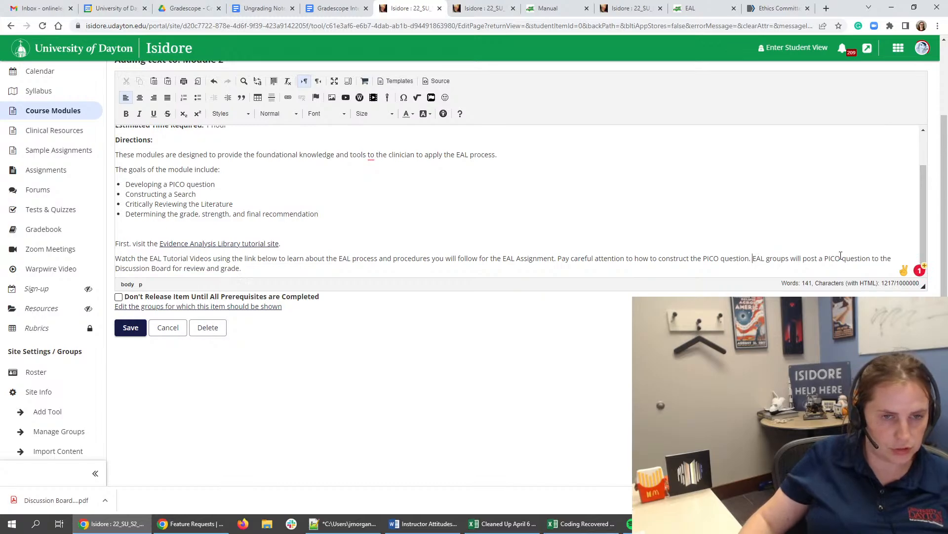
pyautogui.write('Y')
pyautogui.press('BackSpace')
pyautogui.write('In the task be')
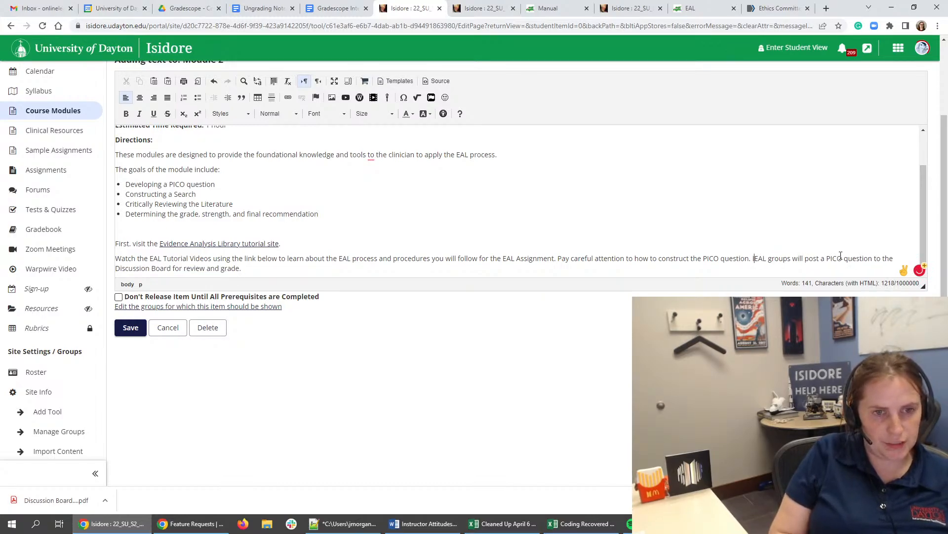
pyautogui.write('low,')
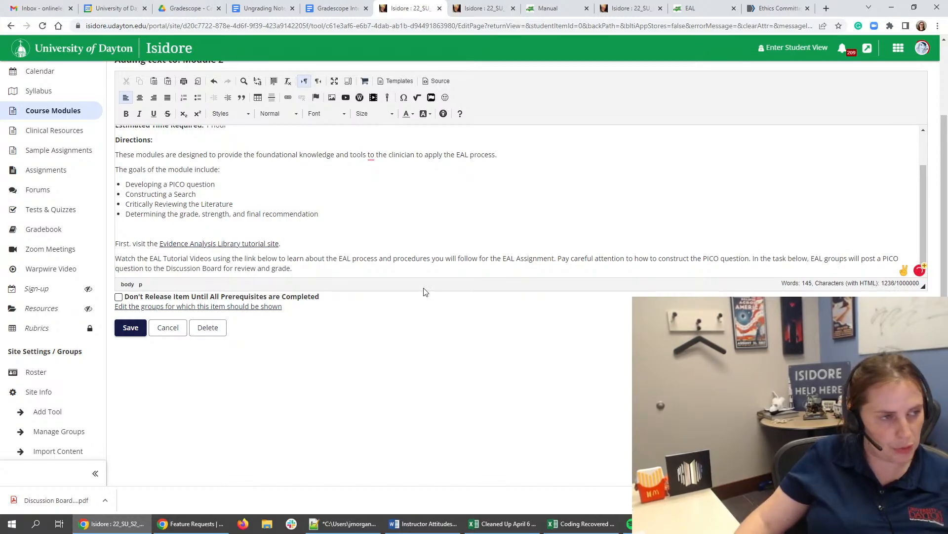
pyautogui.tripleClick(209, 259)
pyautogui.click(298, 268)
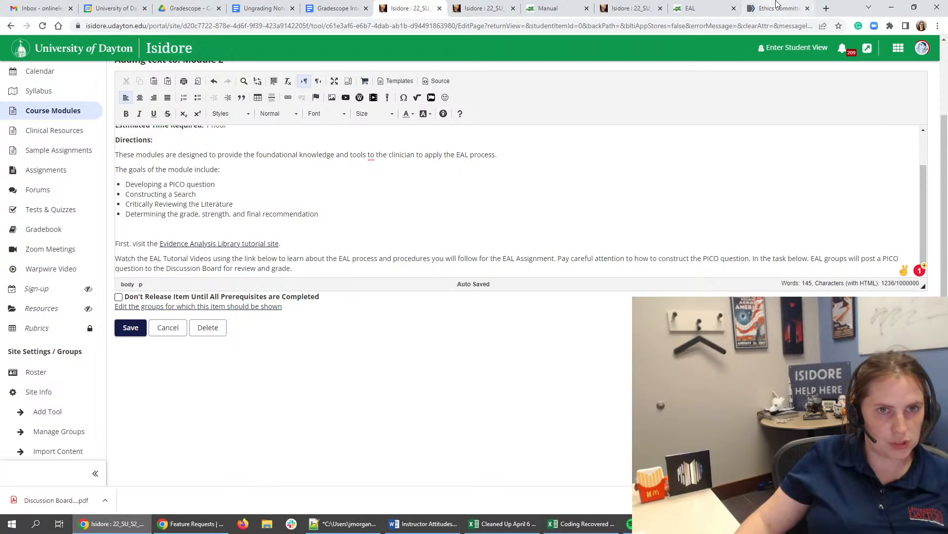
# - Check the EAL tutorial page, then start the tutorial site sentence with "Visit" instead of "First, visit" and remove the blank line above it
pyautogui.click(696, 9)
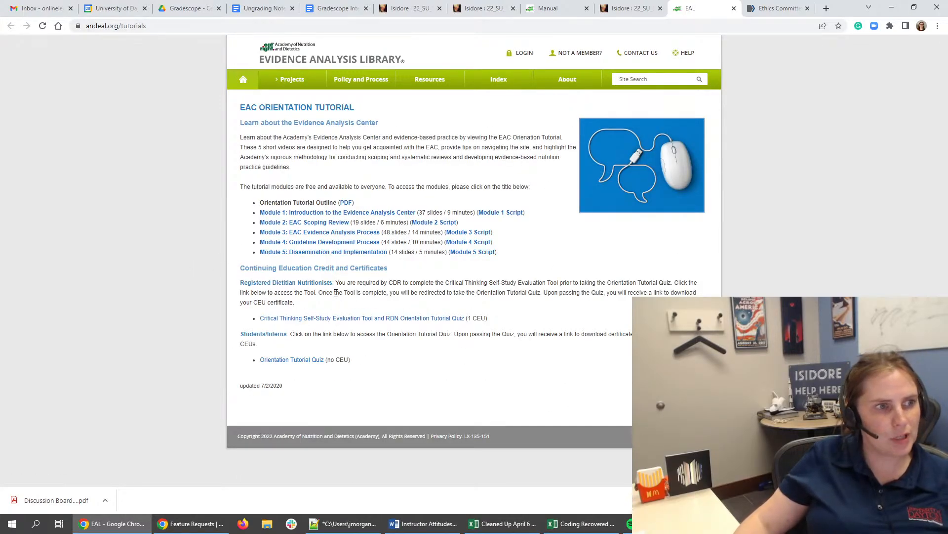
pyautogui.click(631, 12)
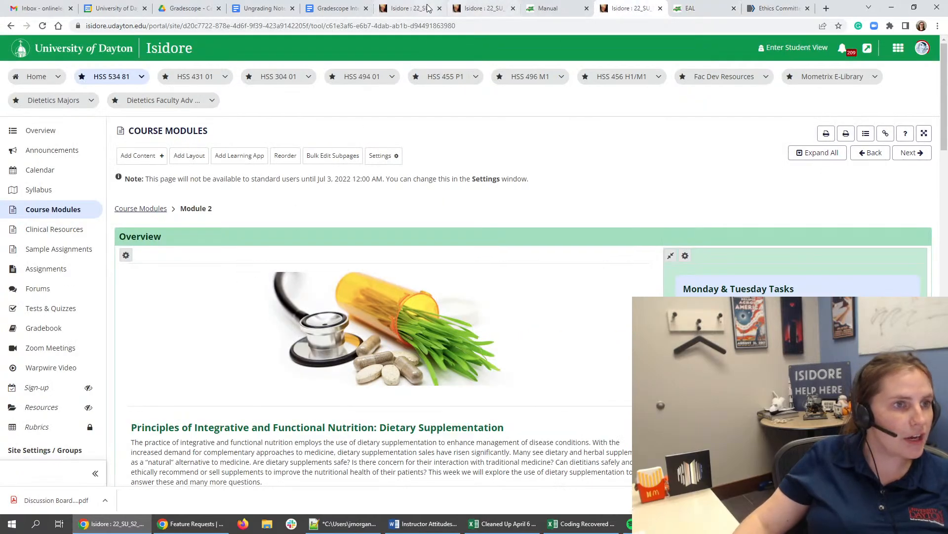
pyautogui.click(410, 8)
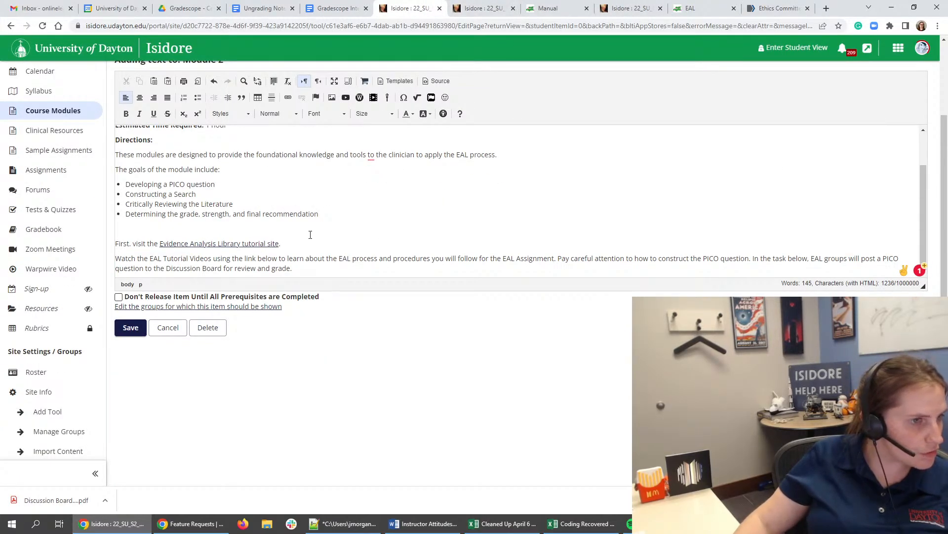
pyautogui.moveTo(304, 248); pyautogui.dragTo(115, 244)
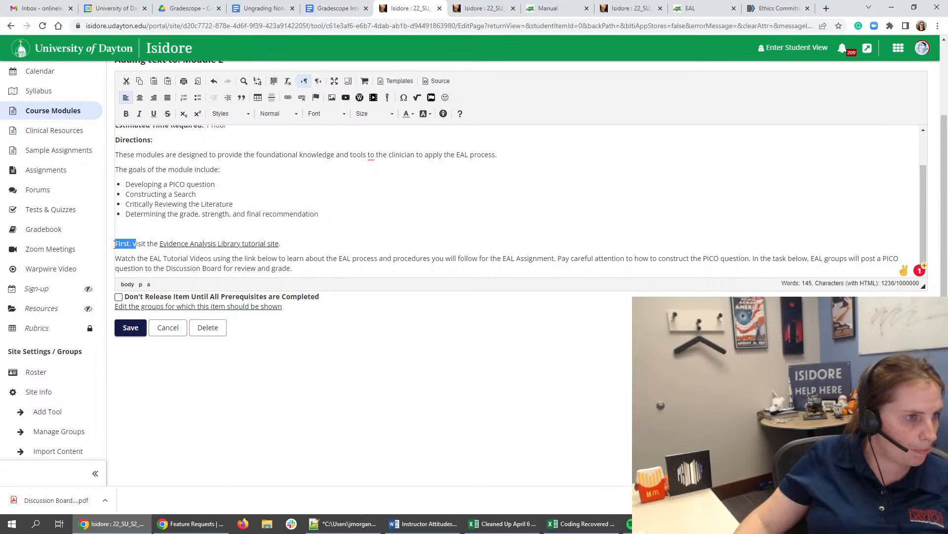
pyautogui.write('V')
pyautogui.click(126, 230)
pyautogui.press('BackSpace')
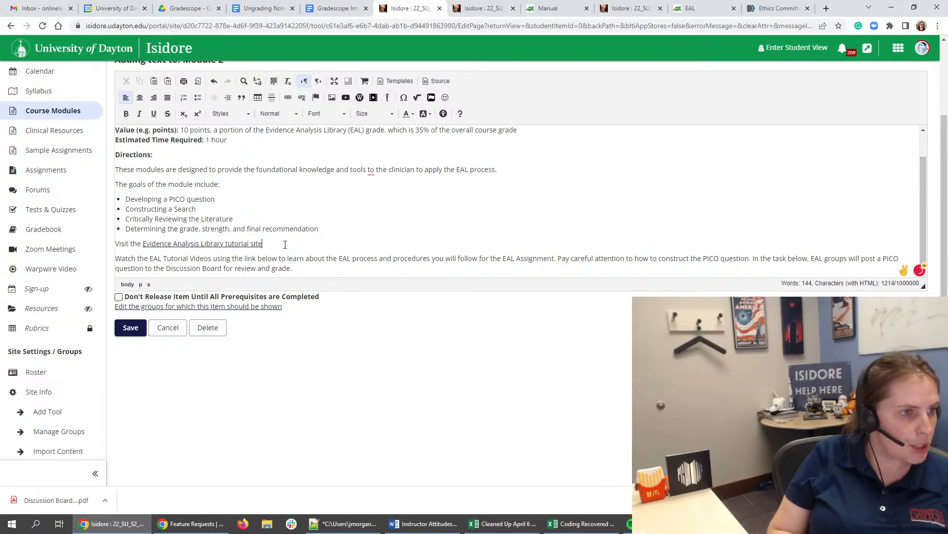
# - Extend the Visit sentence with "and watch the tutorials to" plus the copied text "learn about the EAL process and procedures you will follow for the EAL Assignment."
pyautogui.write('and watch the tut')
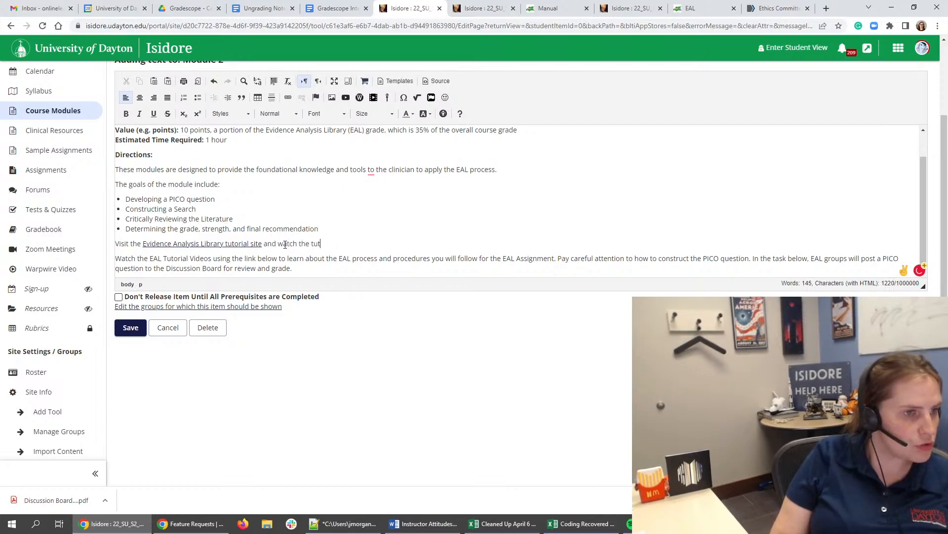
pyautogui.write('orials')
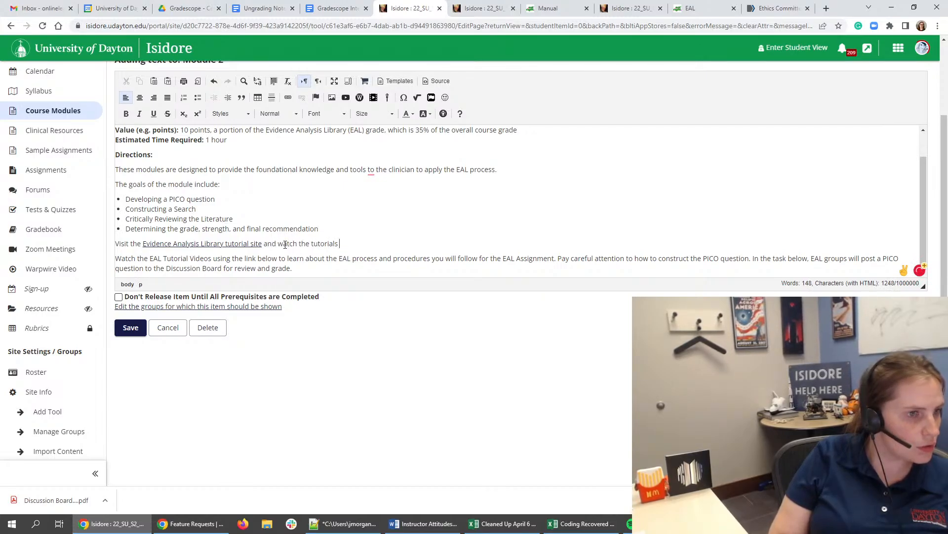
pyautogui.write(' to')
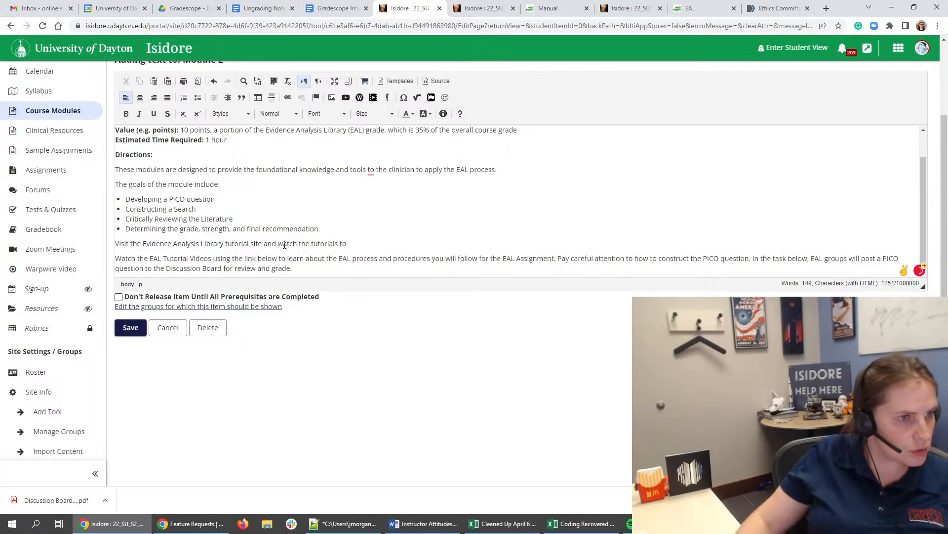
pyautogui.moveTo(287, 259); pyautogui.dragTo(563, 259)
pyautogui.hotkey('ctrl', 'c')
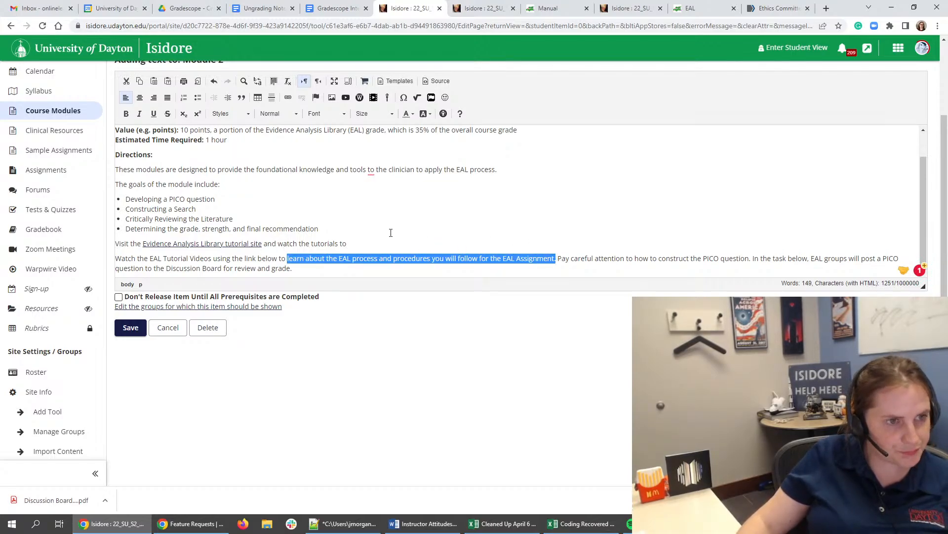
pyautogui.click(392, 236)
pyautogui.hotkey('ctrl', 'v')
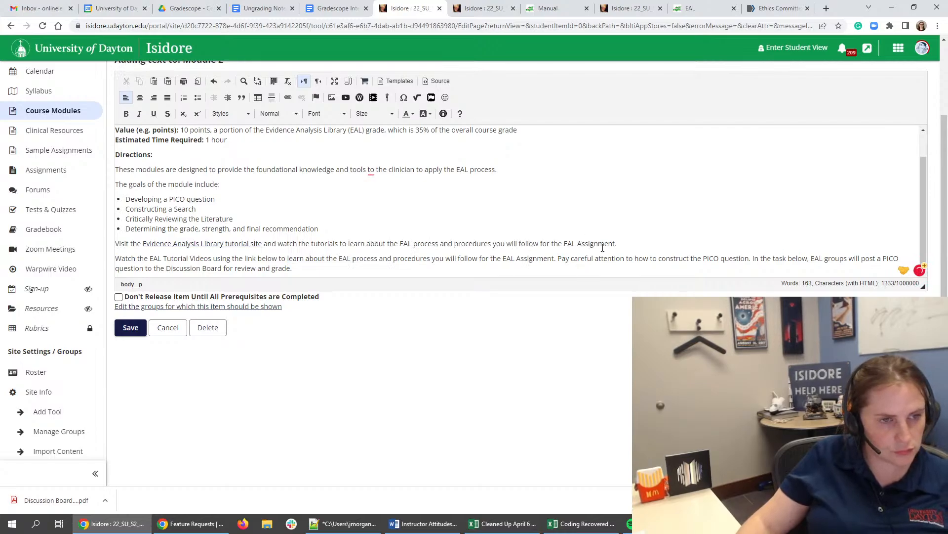
# - Delete the redundant "Watch the EAL Tutorial Videos" sentence, merge the remaining text into the Visit paragraph, and add "this one" after "In the task below"
pyautogui.moveTo(559, 257); pyautogui.dragTo(108, 262)
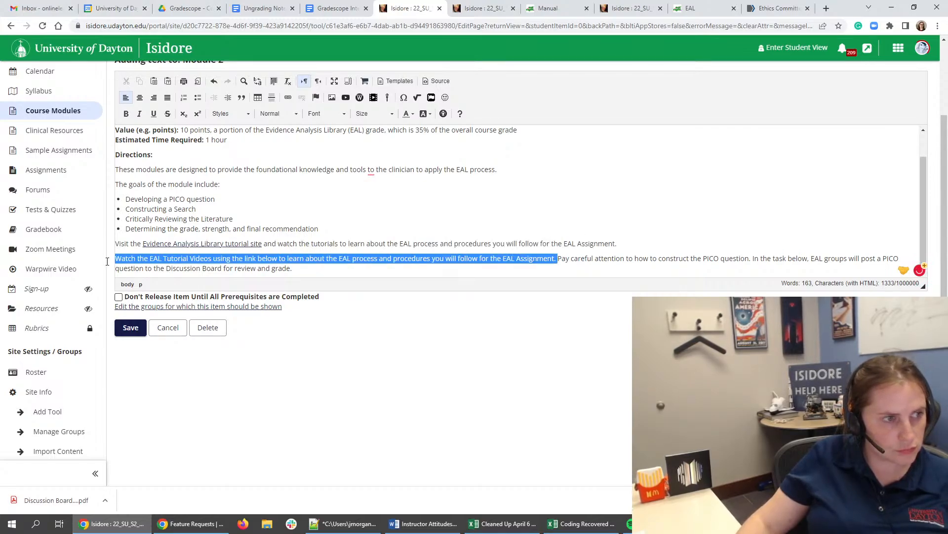
pyautogui.press('BackSpace')
pyautogui.press('BackSpace')
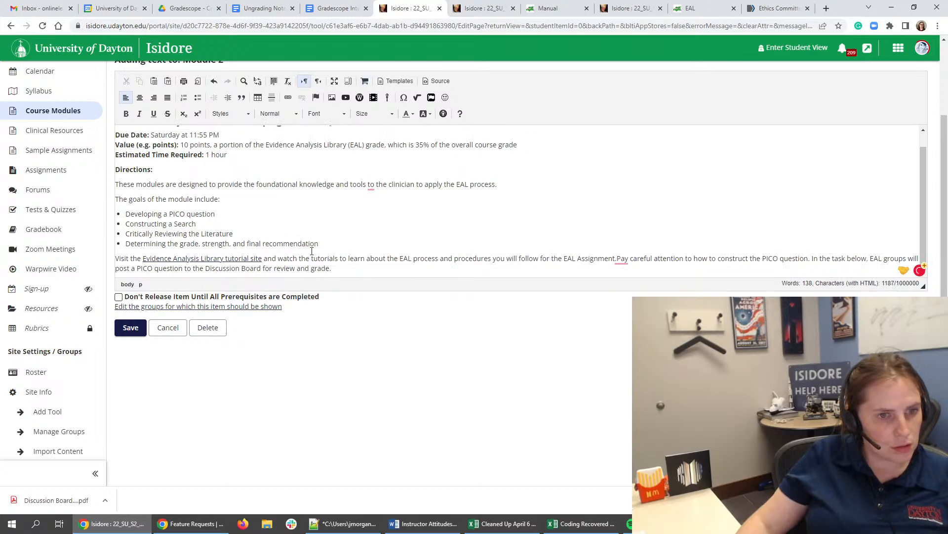
pyautogui.write('below')
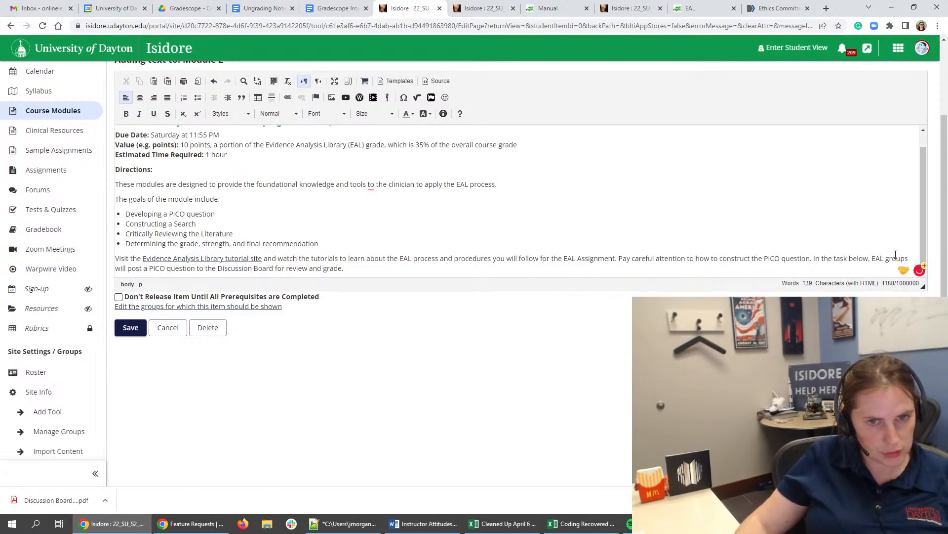
pyautogui.write(' this one,')
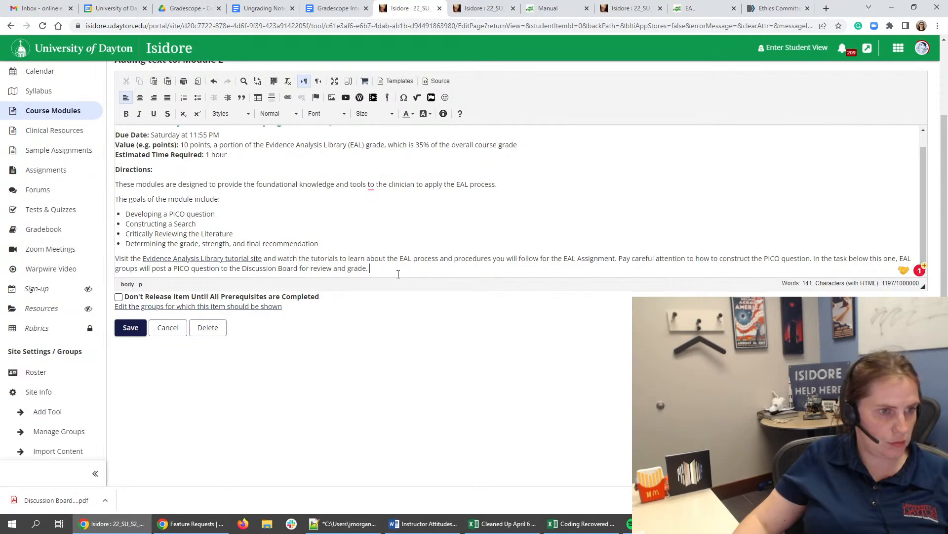
# - End the paragraph with "Each of the module tutorials are also linked below:" and start a numbered list under it
pyautogui.write('Eac')
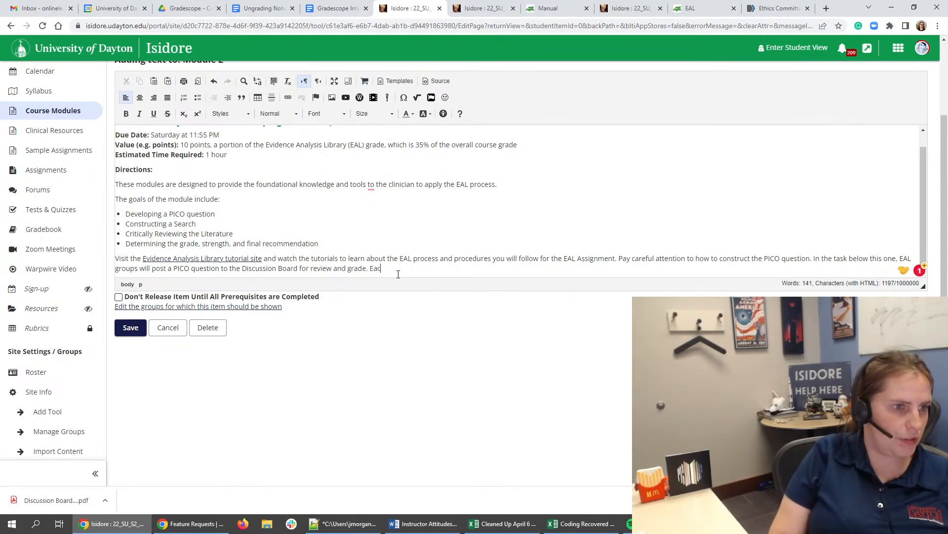
pyautogui.write('h of the')
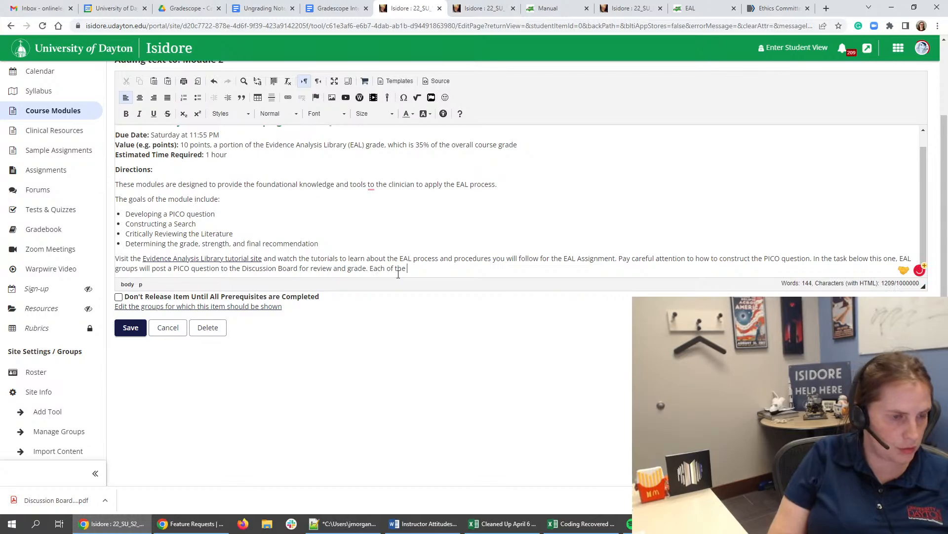
pyautogui.write(' tutor')
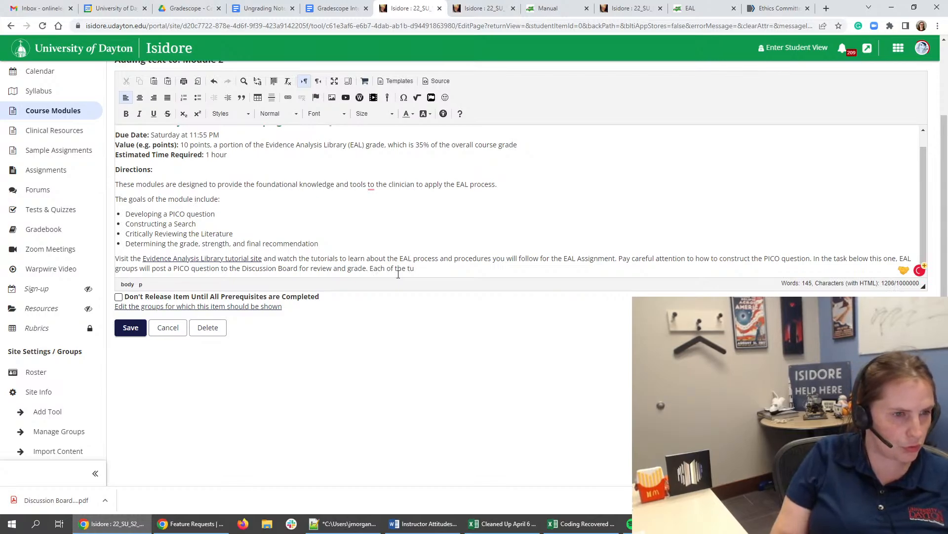
pyautogui.press('BackSpace')
pyautogui.press('BackSpace')
pyautogui.write('module tutorials ')
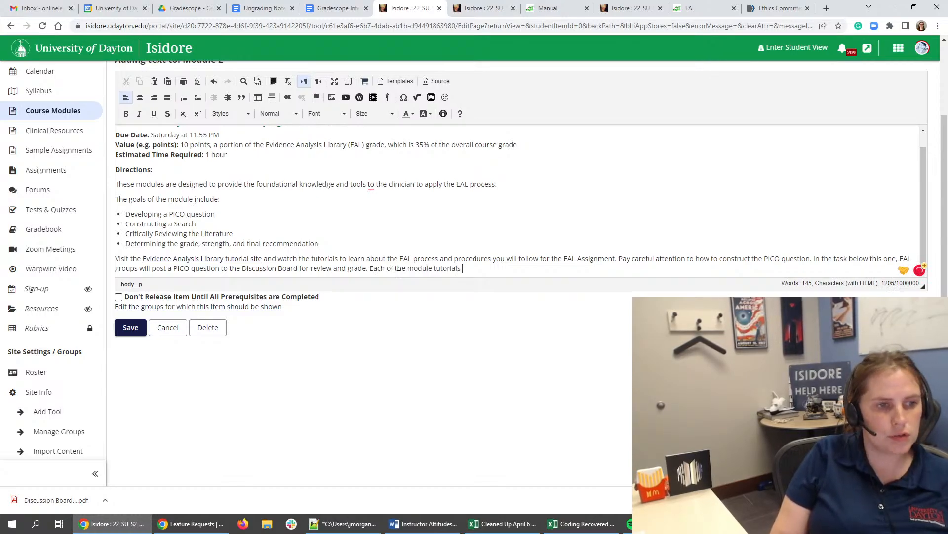
pyautogui.write('are also linked below:')
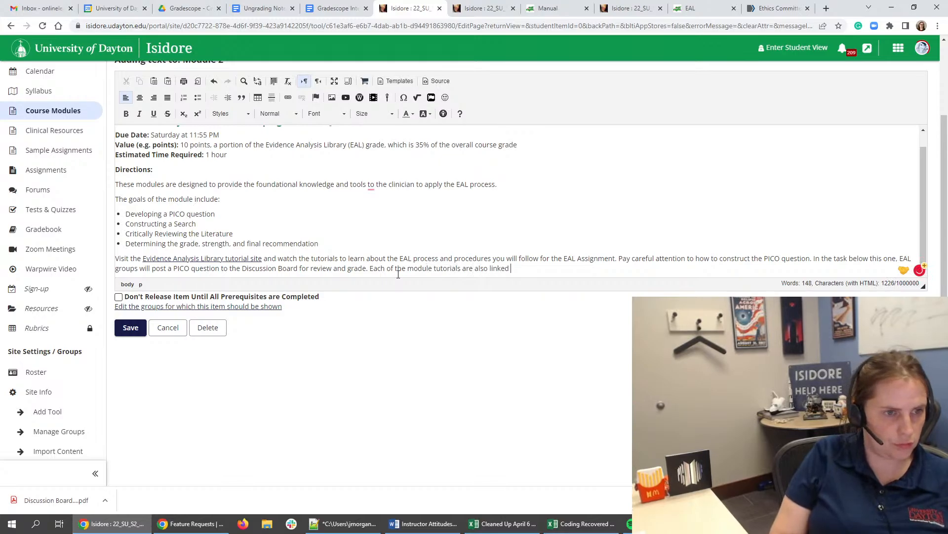
pyautogui.press('Return')
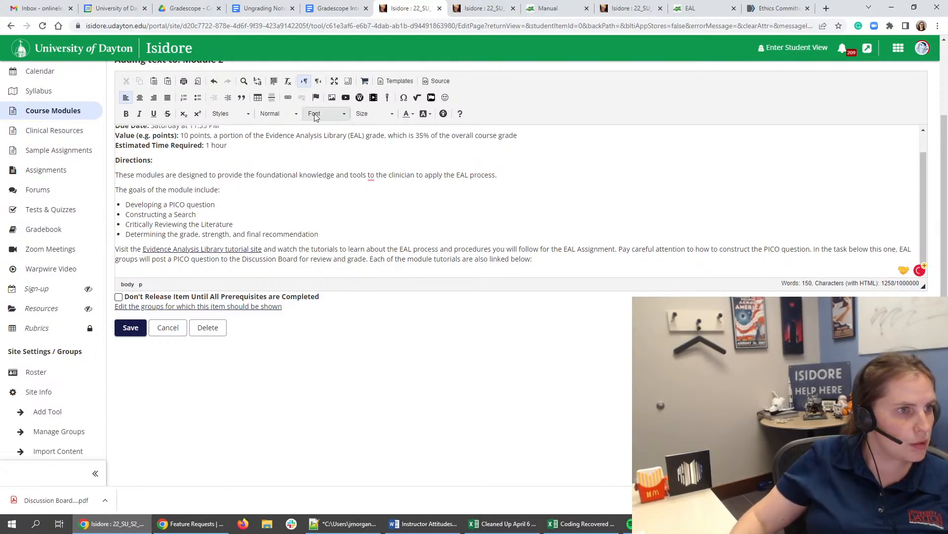
pyautogui.click(183, 97)
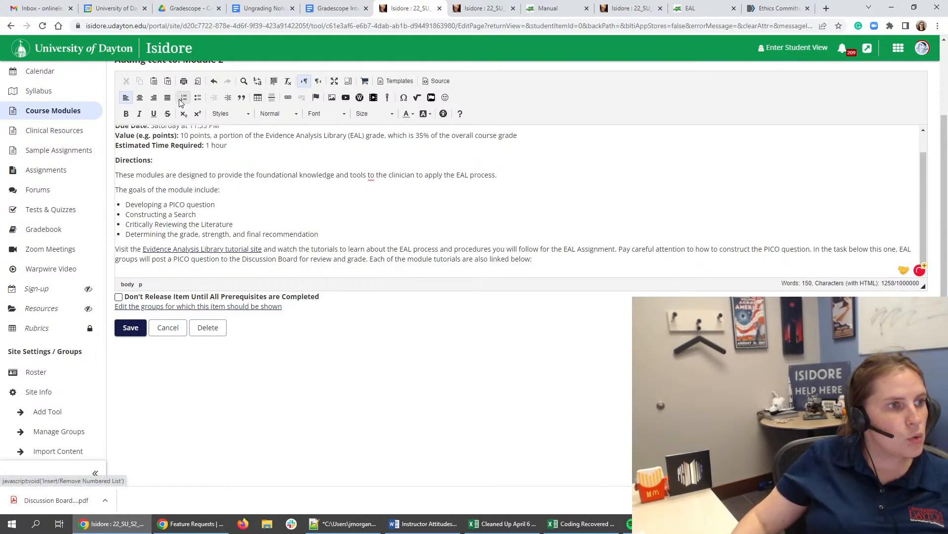
# - Open the Module 1, Module 2 and Module 3 tutorial links from the EAC Orientation Tutorial page in separate browser tabs
pyautogui.click(697, 8)
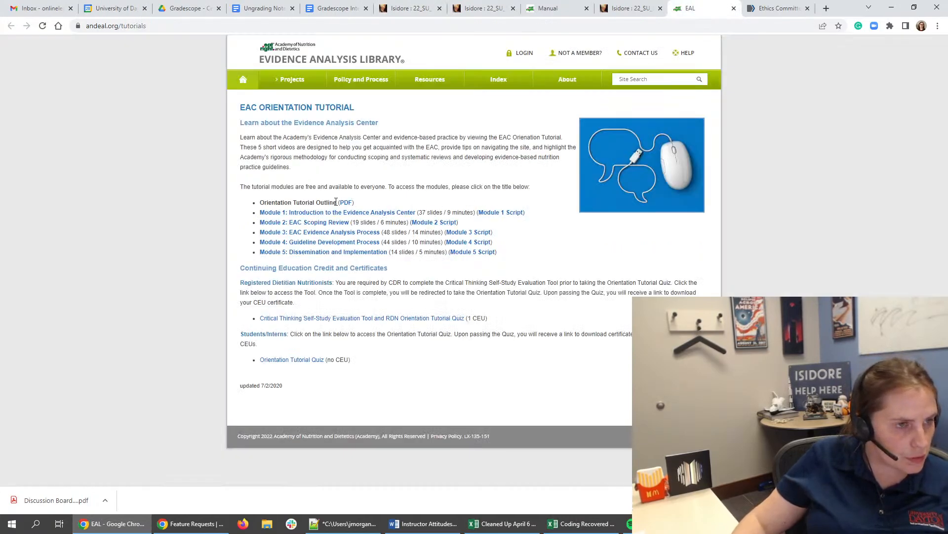
pyautogui.rightClick(389, 214)
pyautogui.click(410, 221)
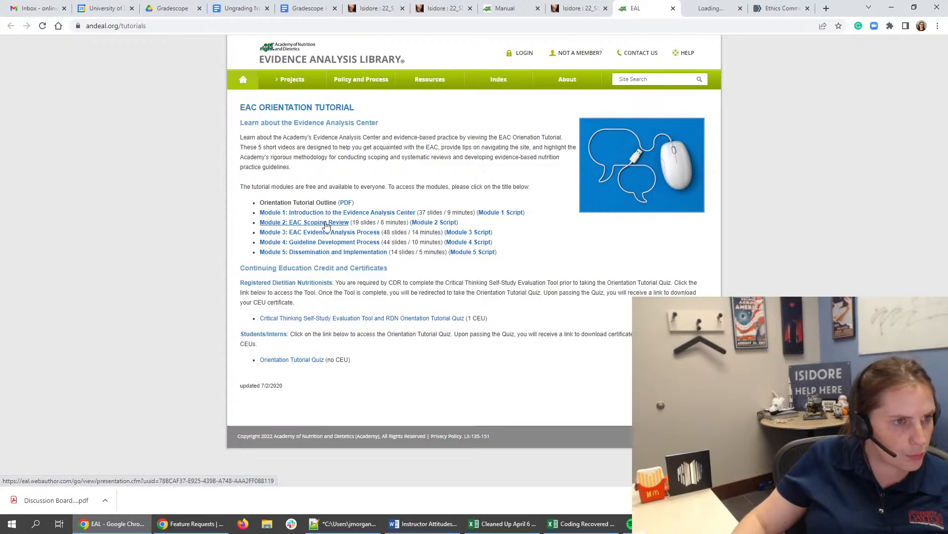
pyautogui.rightClick(301, 228)
pyautogui.click(322, 235)
pyautogui.rightClick(333, 235)
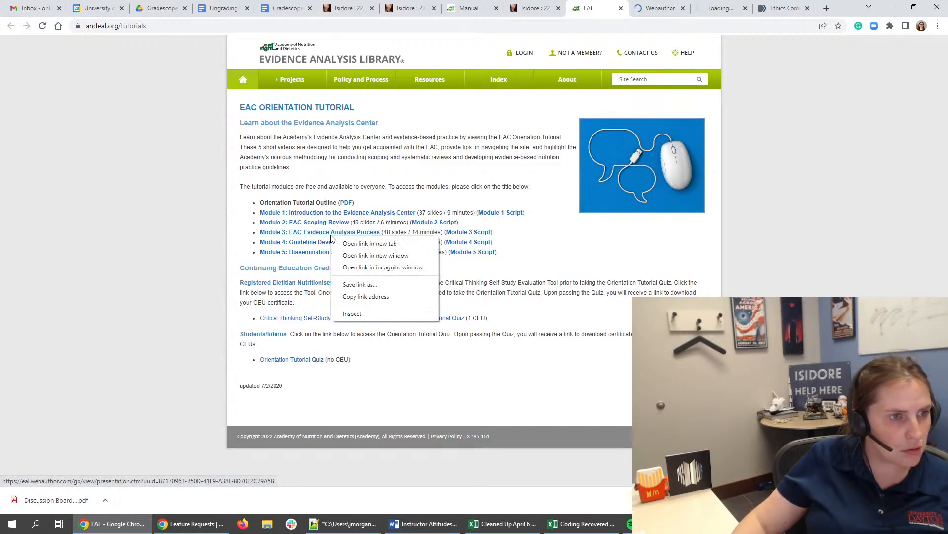
pyautogui.click(357, 245)
# - Preview the Module 1 and Module 2 tutorial presentations and close the EAC Orientation Tutorial page
pyautogui.click(612, 9)
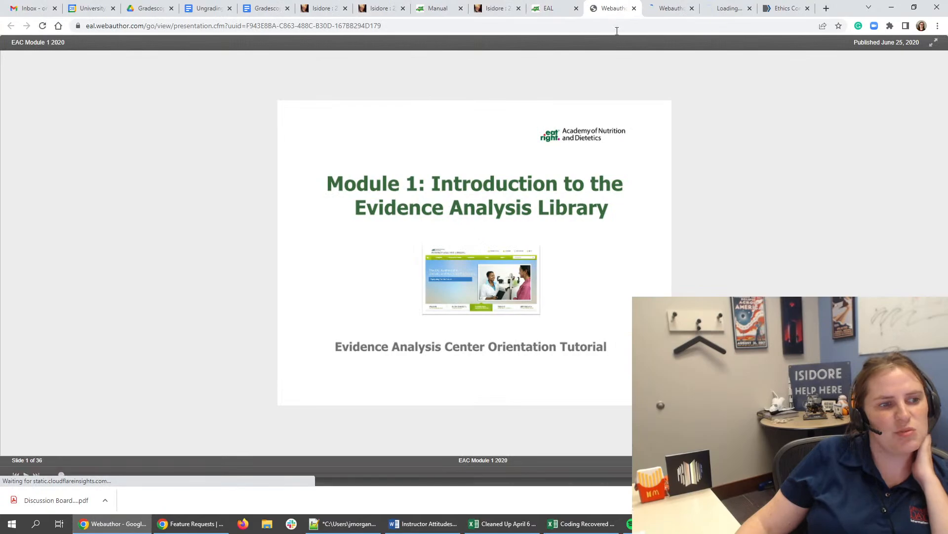
pyautogui.click(667, 8)
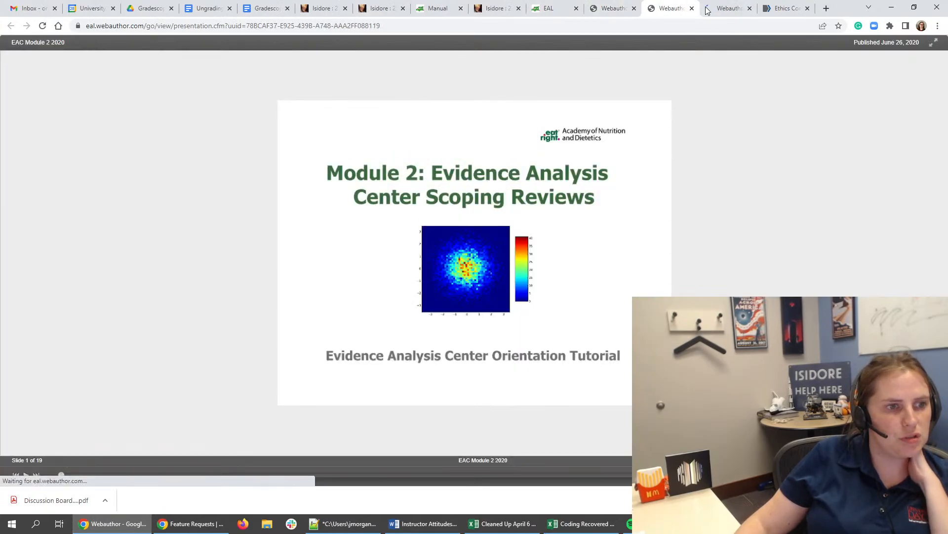
pyautogui.click(569, 9)
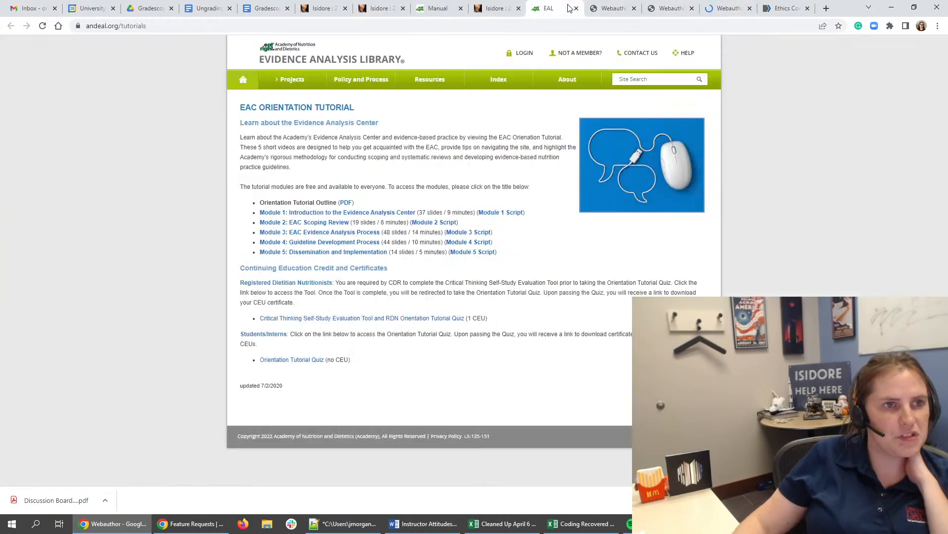
pyautogui.click(576, 8)
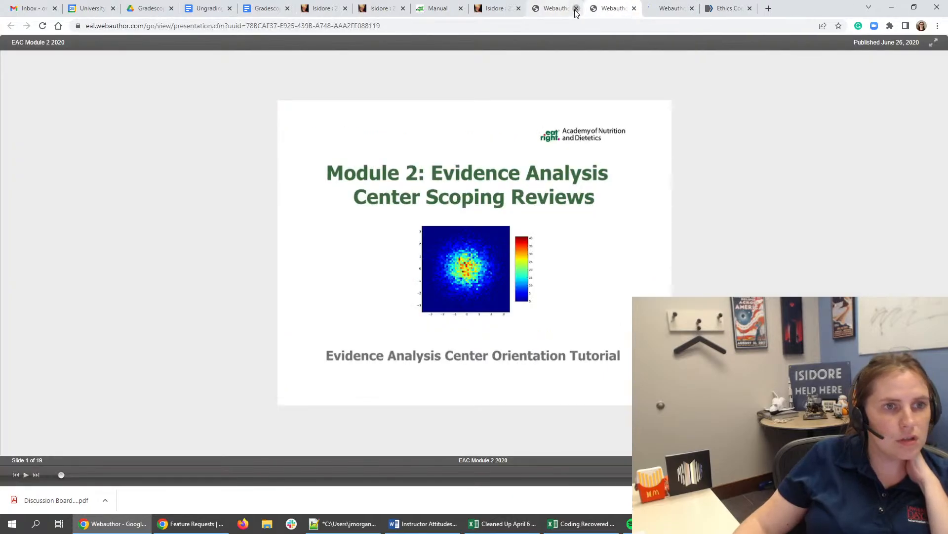
# - Close the remaining EAL tutorial presentation tabs and return to the Module 2 text being edited
pyautogui.click(576, 8)
pyautogui.click(576, 8)
pyautogui.click(576, 8)
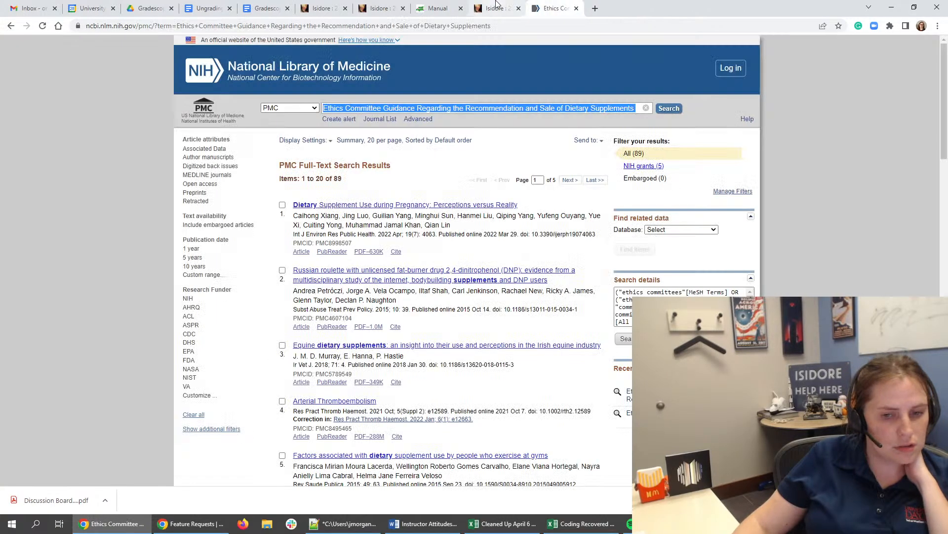
pyautogui.click(496, 7)
pyautogui.click(322, 8)
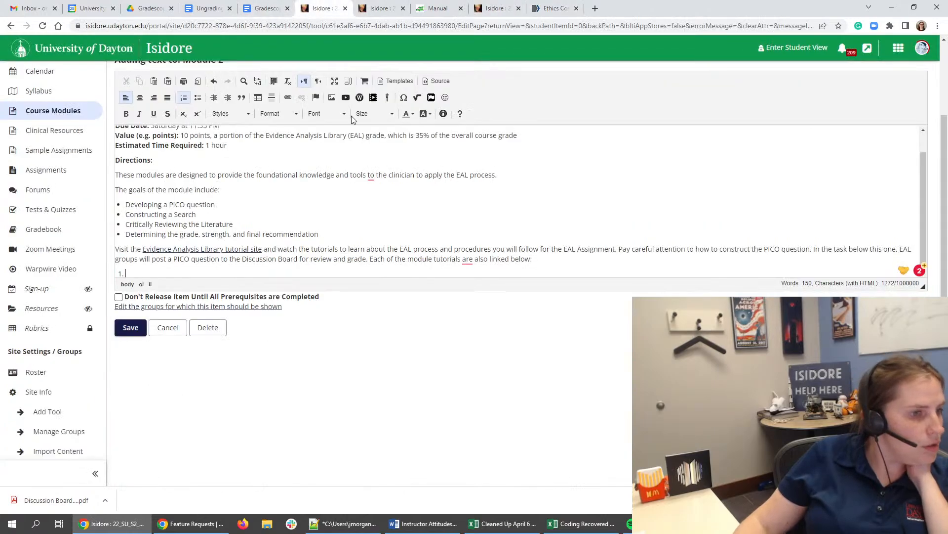
# - Delete the sentence "Each of the module tutorials are also linked below:" and the empty numbered list under it
pyautogui.scroll(-1, 409, 220)
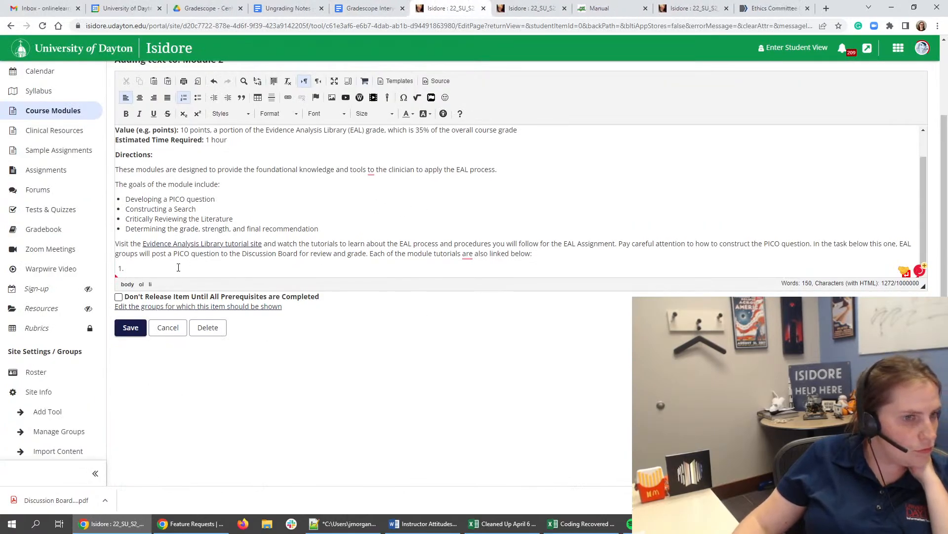
pyautogui.moveTo(371, 253); pyautogui.dragTo(535, 254)
pyautogui.press('BackSpace')
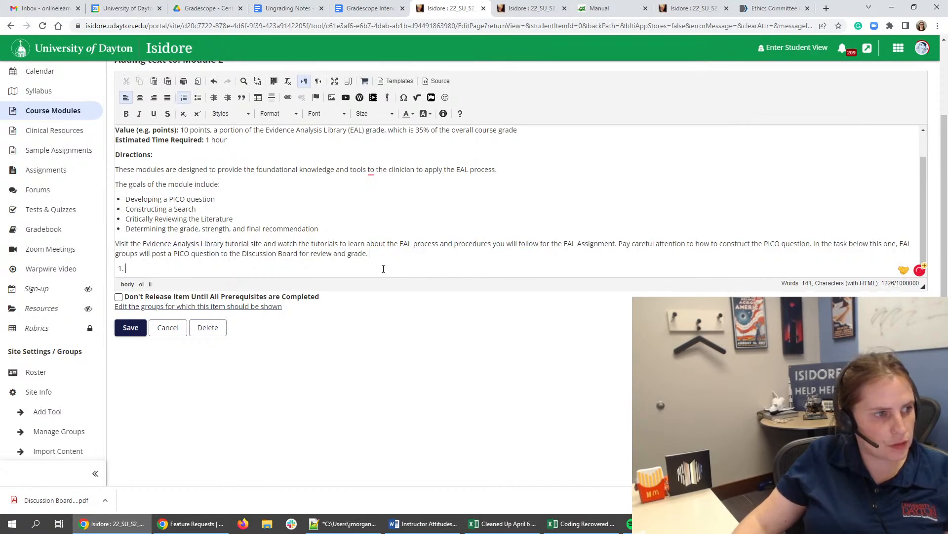
pyautogui.press('Delete')
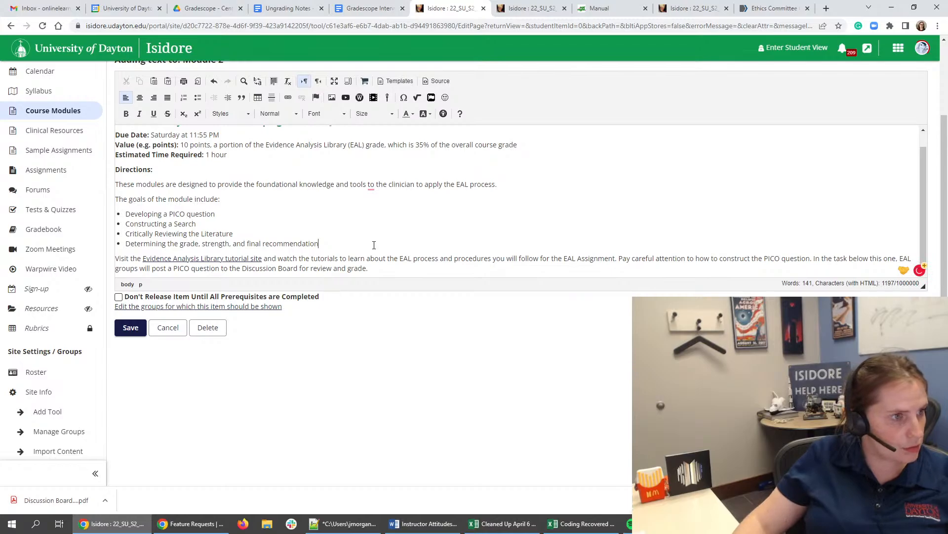
# - Check the HTML source of the PICO Question directions and save the text item
pyautogui.click(437, 81)
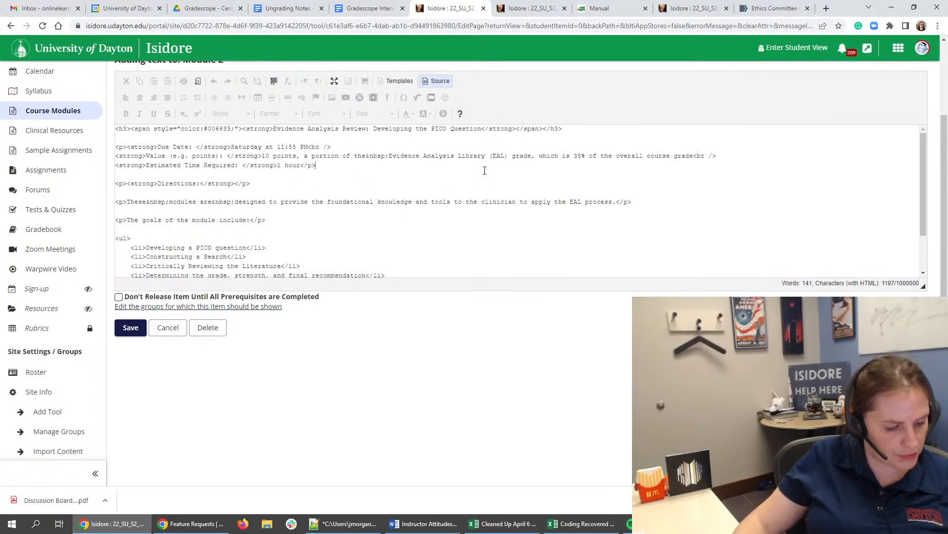
pyautogui.hotkey('ctrl', 'a')
pyautogui.click(451, 191)
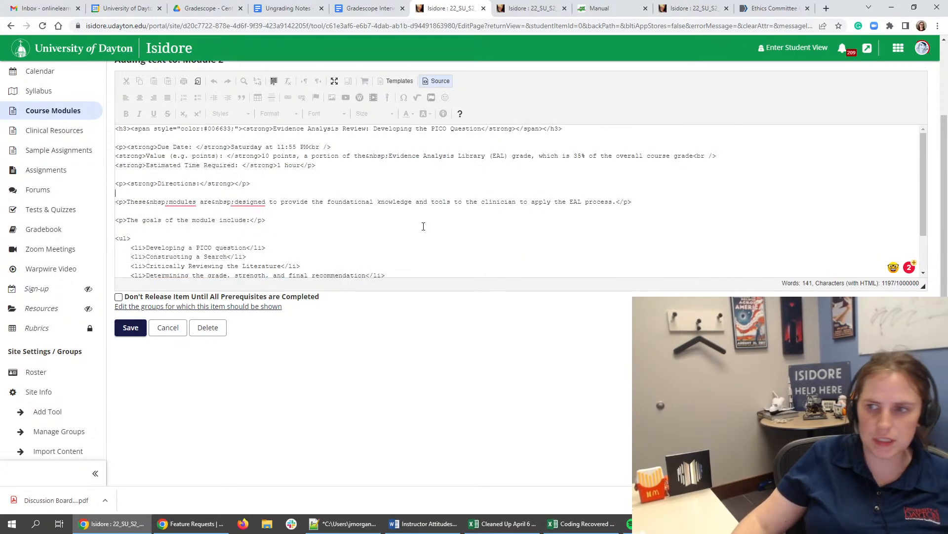
pyautogui.click(131, 328)
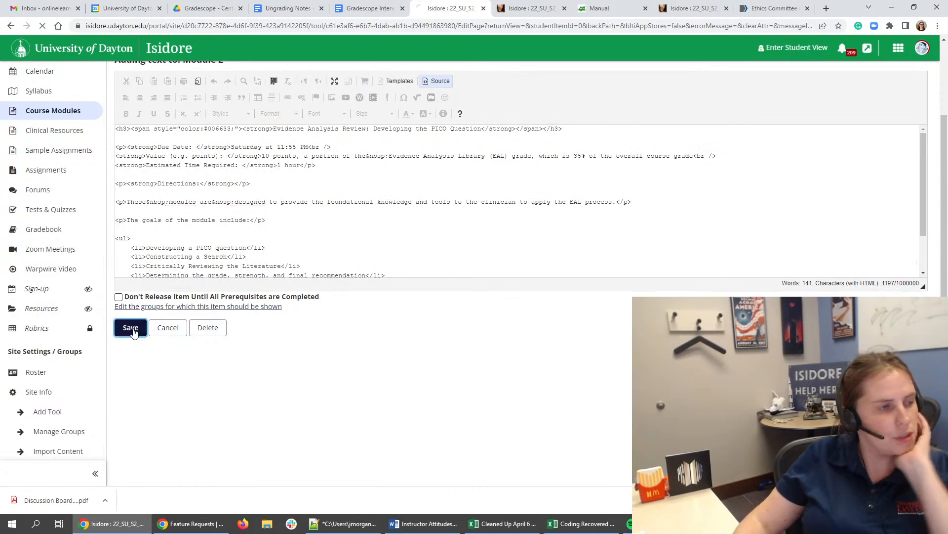
# - Check which page the Evidence Analysis Library Tutorials link under Task 7 opens, and return to Module 2
pyautogui.scroll(-13, 338, 278)
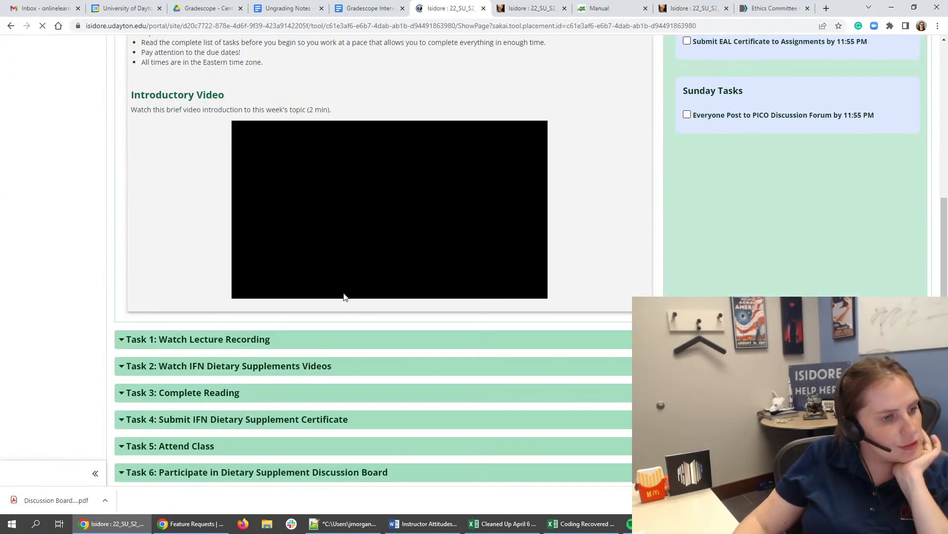
pyautogui.scroll(-6, 333, 295)
pyautogui.scroll(-3, 256, 337)
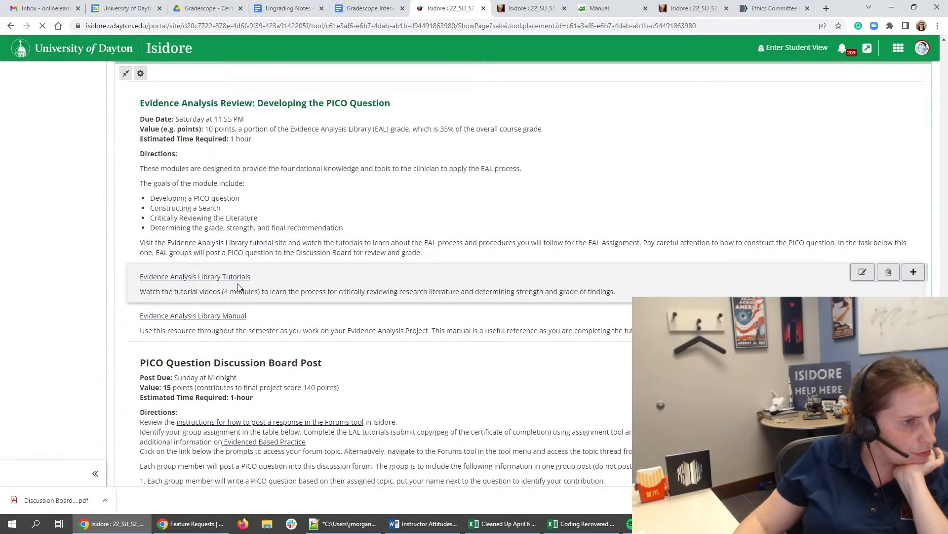
pyautogui.click(239, 282)
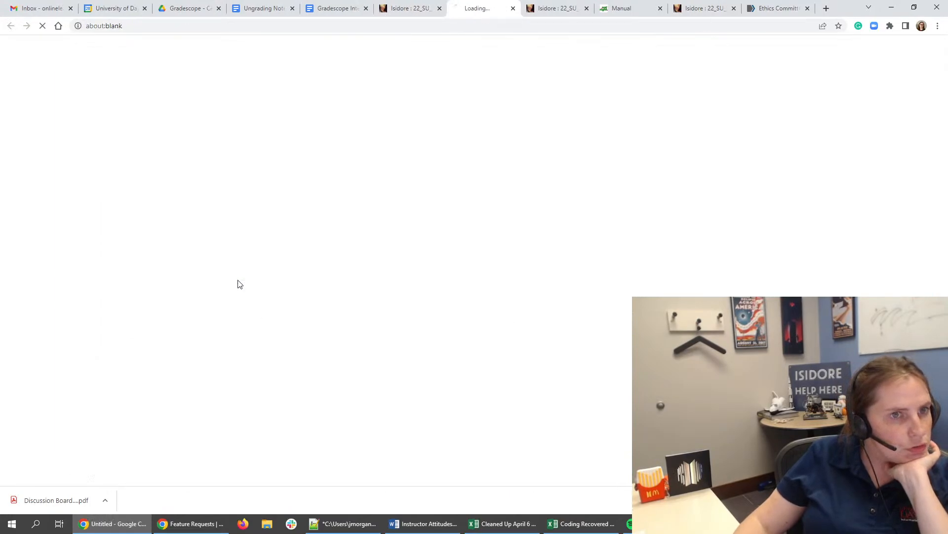
pyautogui.click(393, 5)
# - Compare the Evidence Analysis Library Tutorials and Manual descriptions with the directions above them, rechecking the tutorials link
pyautogui.tripleClick(169, 294)
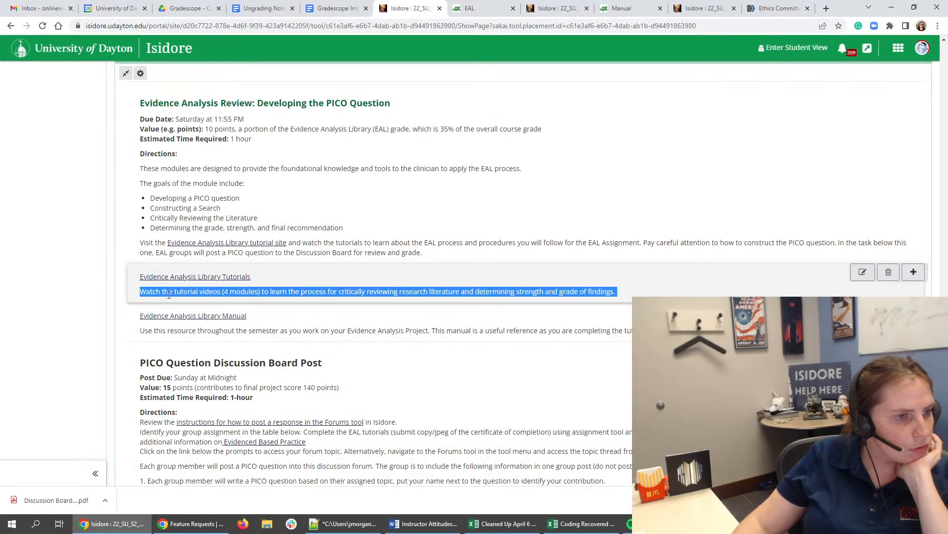
pyautogui.click(353, 287)
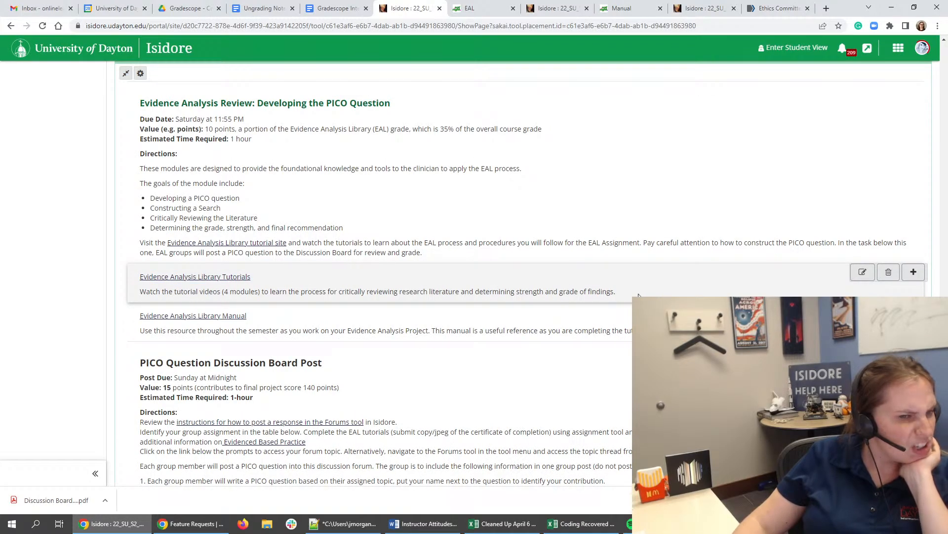
pyautogui.moveTo(638, 296); pyautogui.dragTo(358, 288)
pyautogui.moveTo(295, 292); pyautogui.dragTo(141, 267)
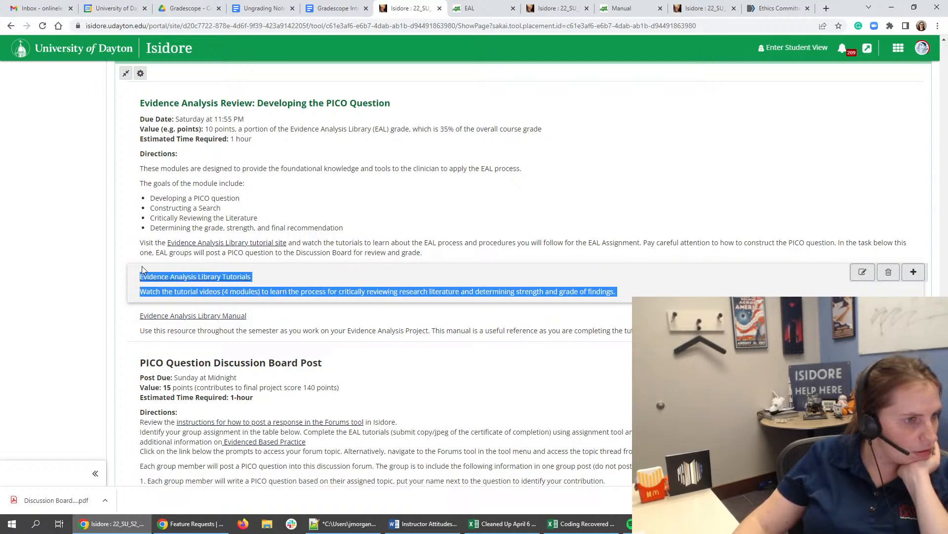
pyautogui.tripleClick(159, 332)
pyautogui.tripleClick(187, 291)
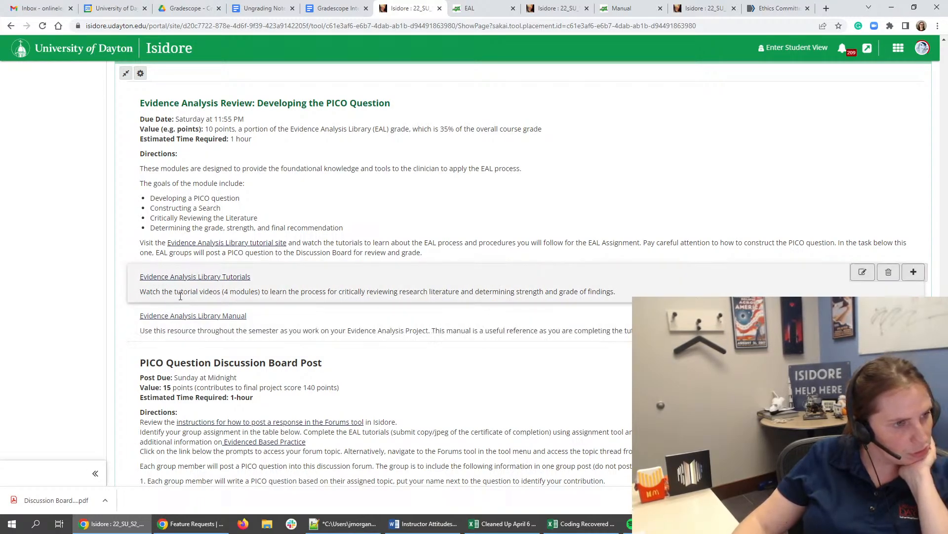
pyautogui.click(469, 334)
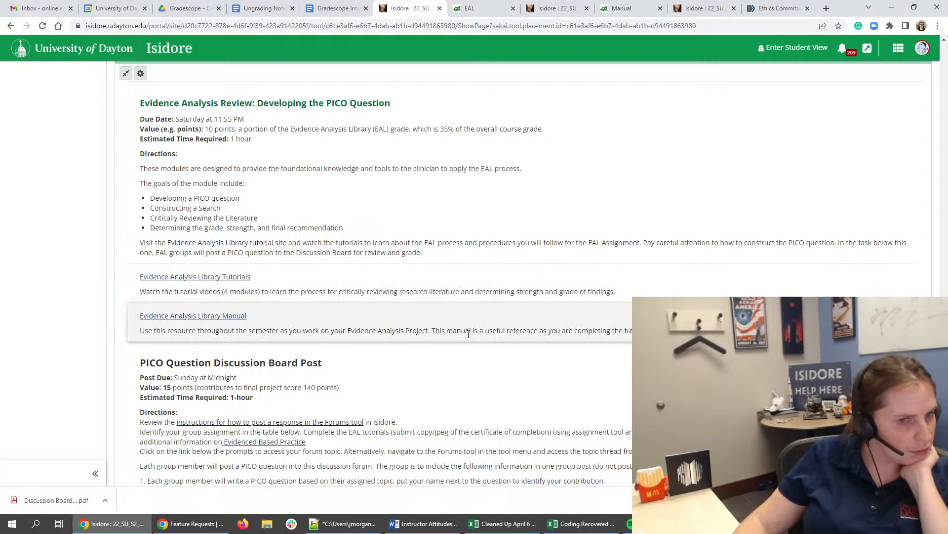
pyautogui.doubleClick(468, 334)
pyautogui.click(234, 278)
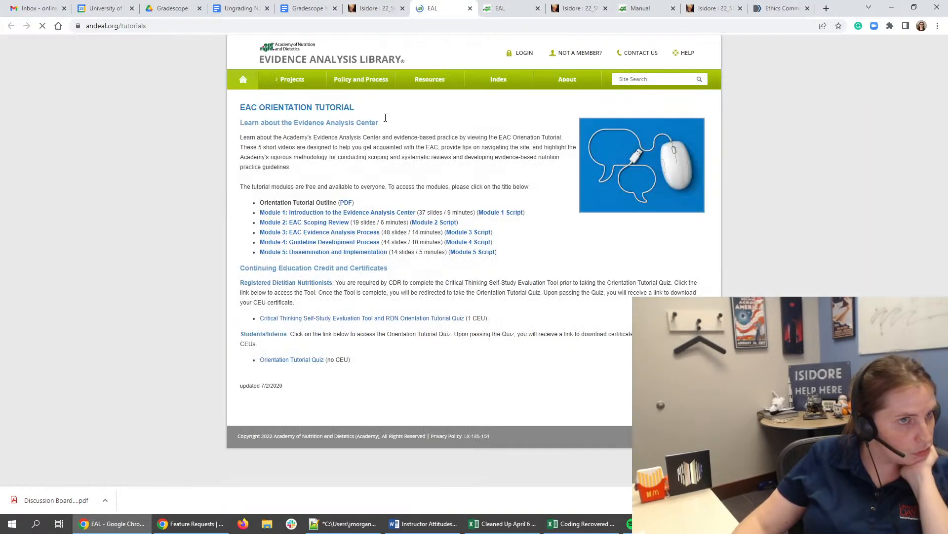
pyautogui.click(373, 8)
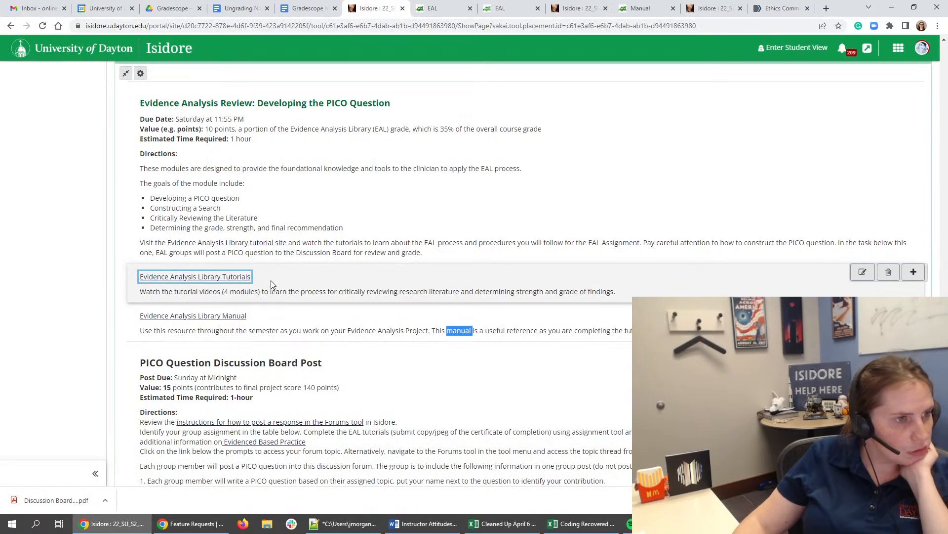
pyautogui.click(284, 288)
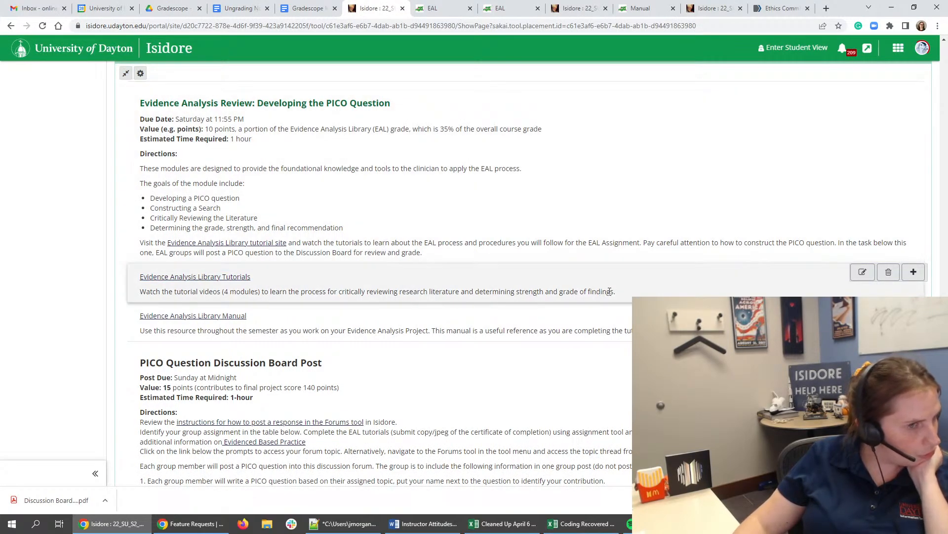
pyautogui.moveTo(625, 295); pyautogui.dragTo(374, 283)
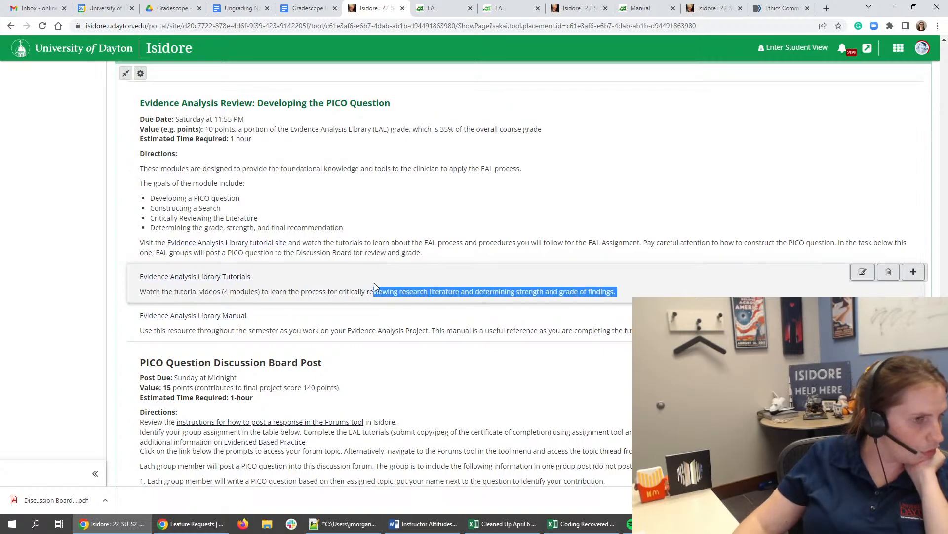
pyautogui.click(375, 283)
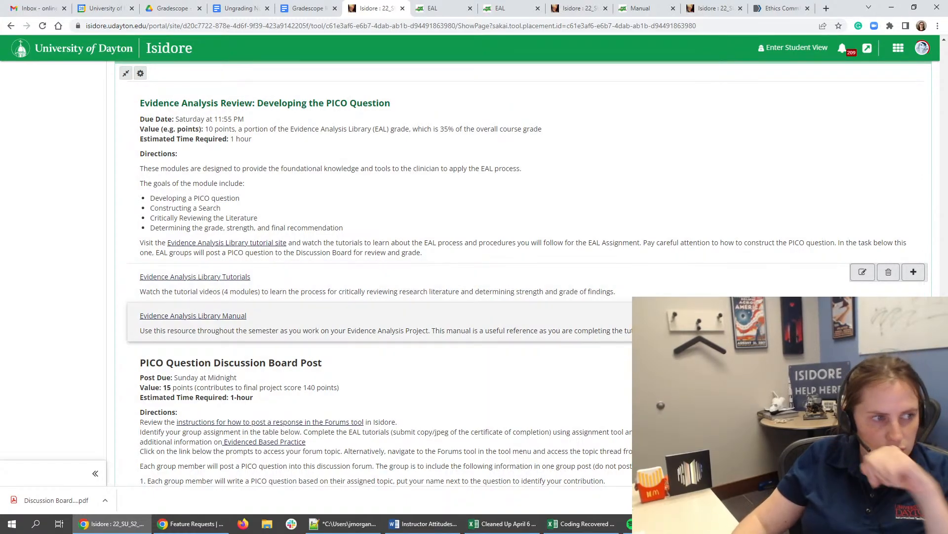
# - Delete the Evidence Analysis Library Tutorials item from Task 7 and close the browser tabs no longer needed
pyautogui.click(889, 273)
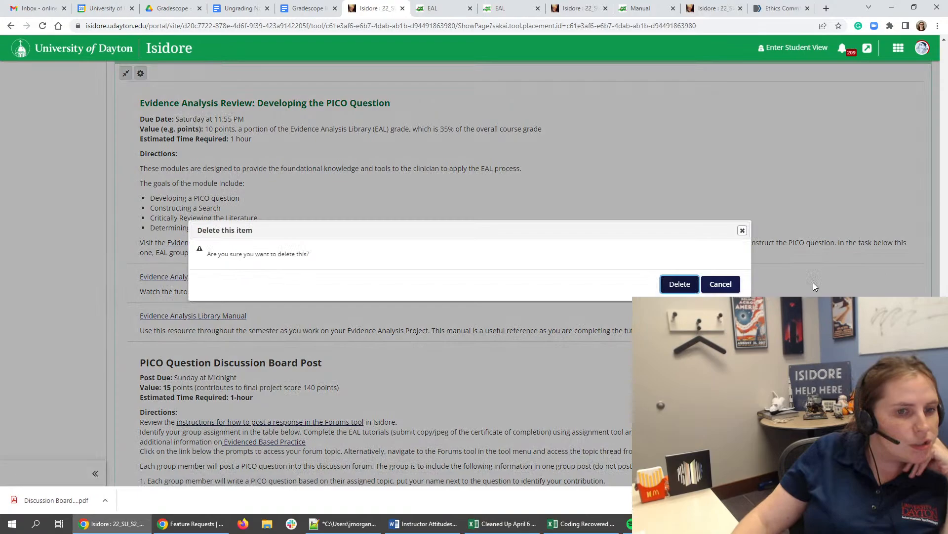
pyautogui.click(684, 286)
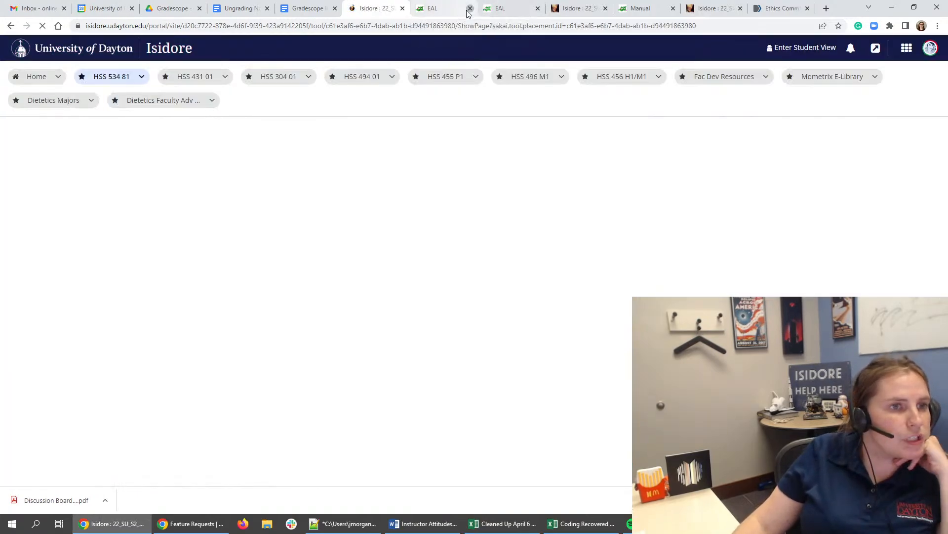
pyautogui.click(470, 8)
pyautogui.click(470, 8)
pyautogui.click(470, 9)
pyautogui.click(470, 8)
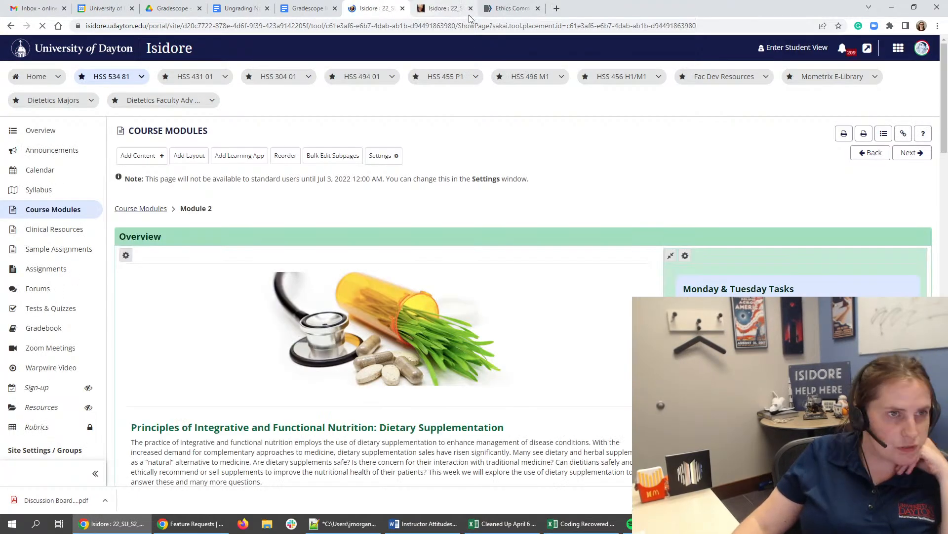
pyautogui.click(470, 8)
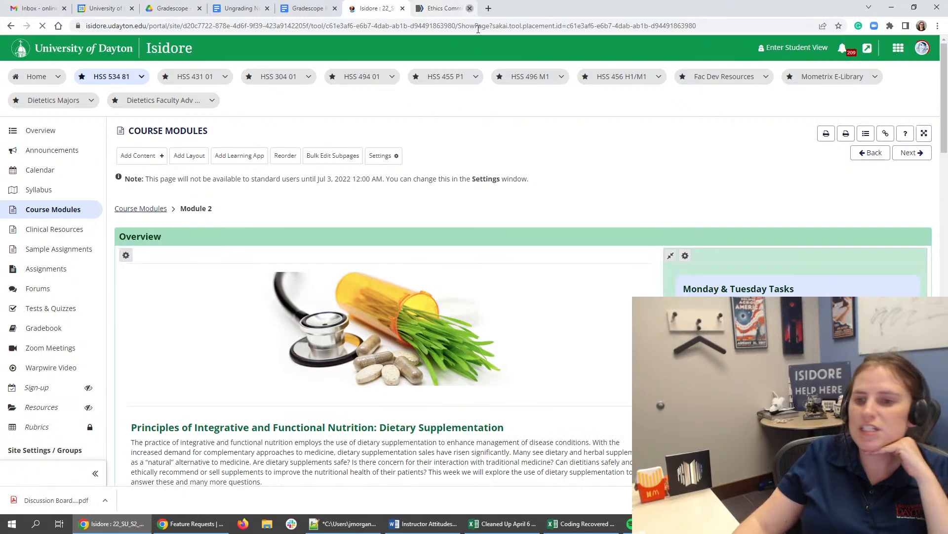
# - Copy the Evidence Analysis Library Manual item's description and delete the item from Task 7, keeping the manual open in another tab
pyautogui.scroll(-15, 413, 339)
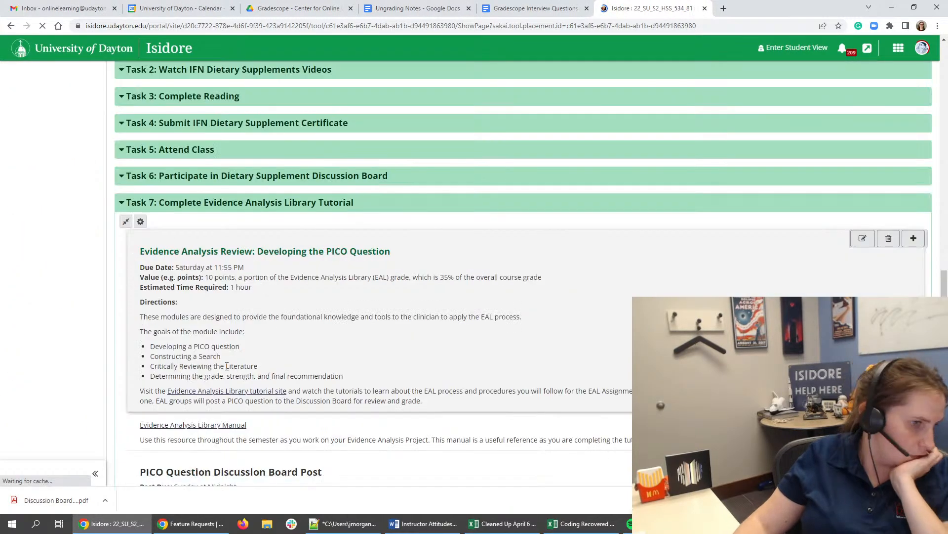
pyautogui.click(221, 429)
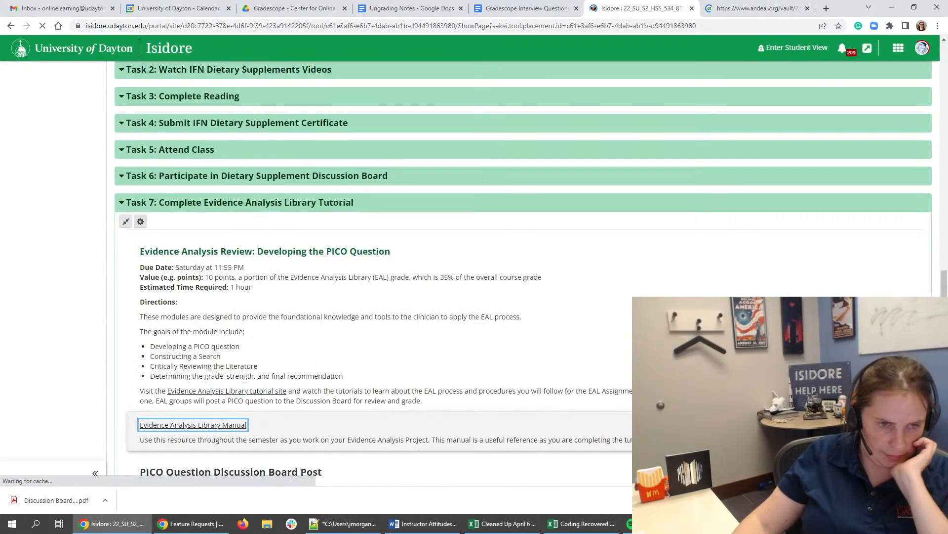
pyautogui.moveTo(638, 440); pyautogui.dragTo(138, 440)
pyautogui.hotkey('ctrl', 'c')
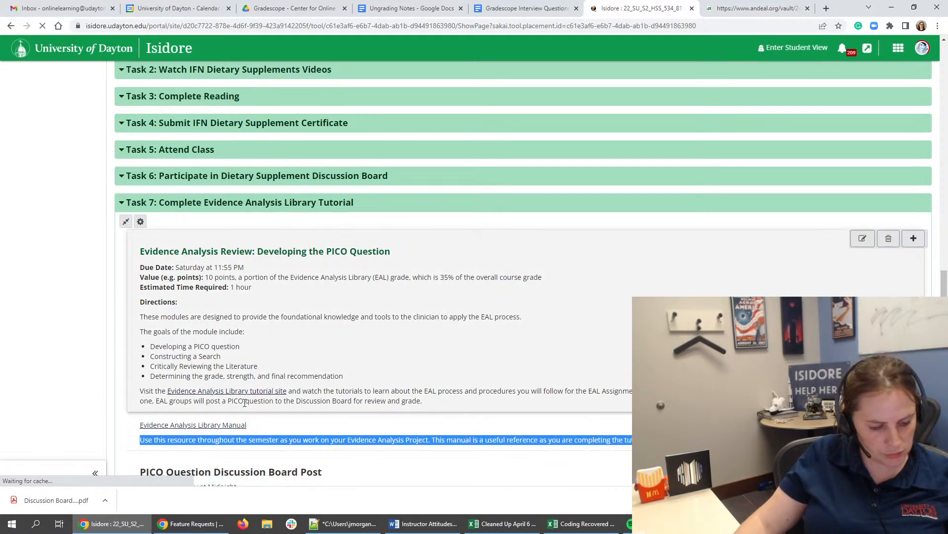
pyautogui.click(889, 420)
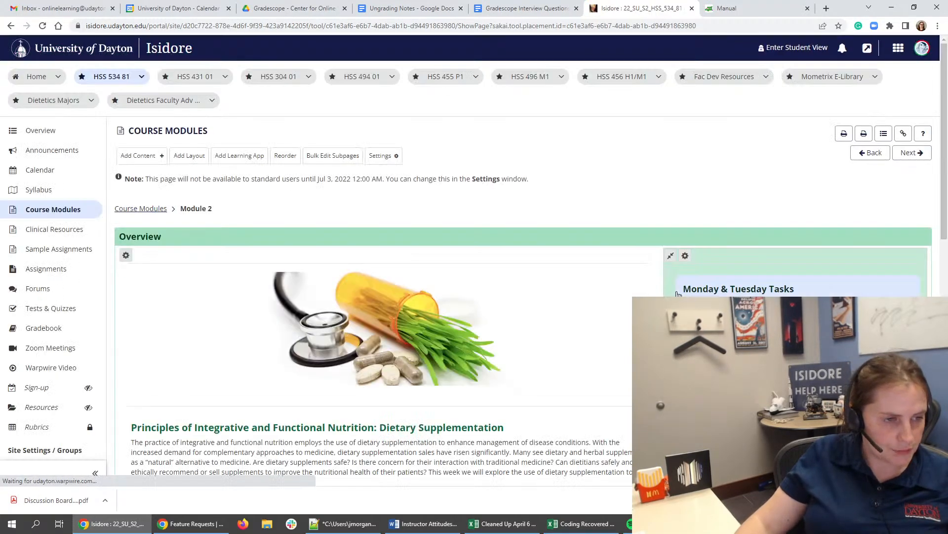
# - Edit the Evidence Analysis Review text and paste the copied manual description as a new paragraph after the Visit paragraph
pyautogui.scroll(-15, 677, 293)
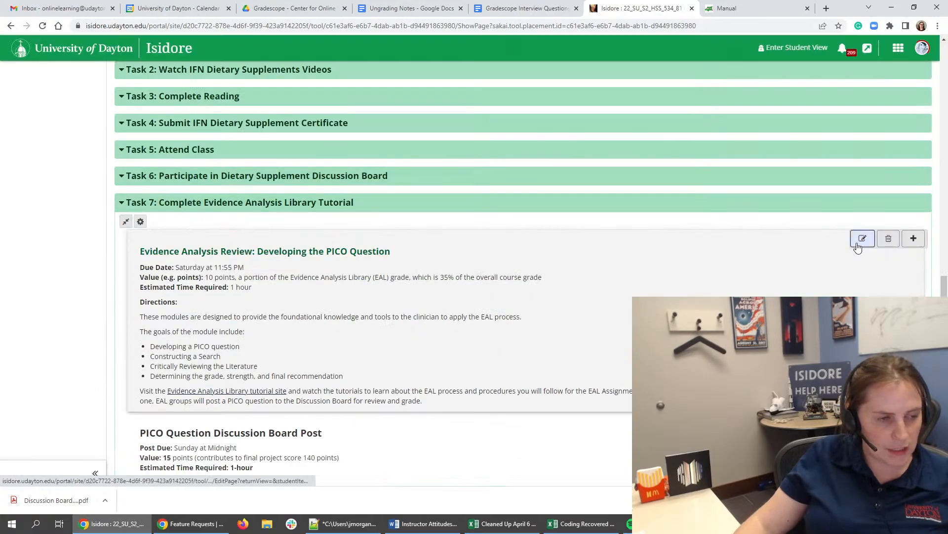
pyautogui.click(862, 238)
pyautogui.click(522, 81)
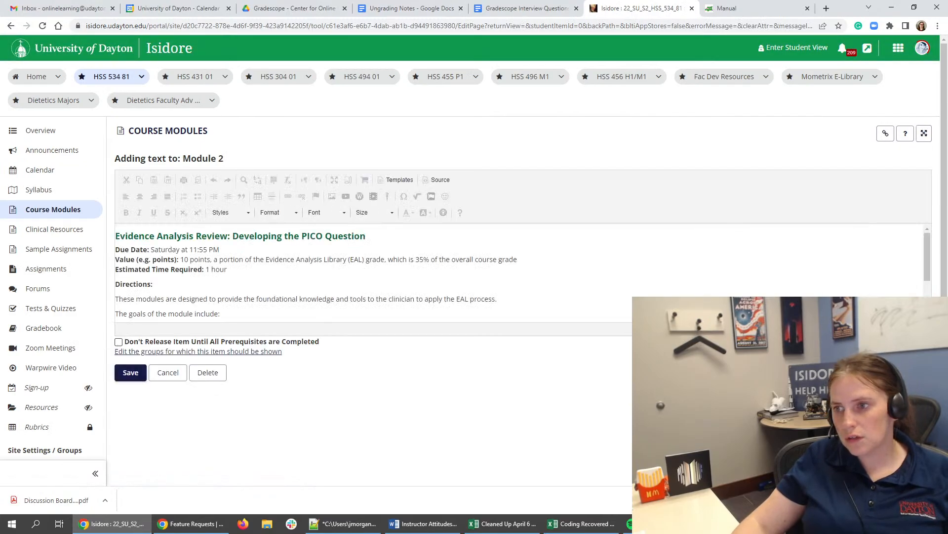
pyautogui.scroll(-3, 474, 247)
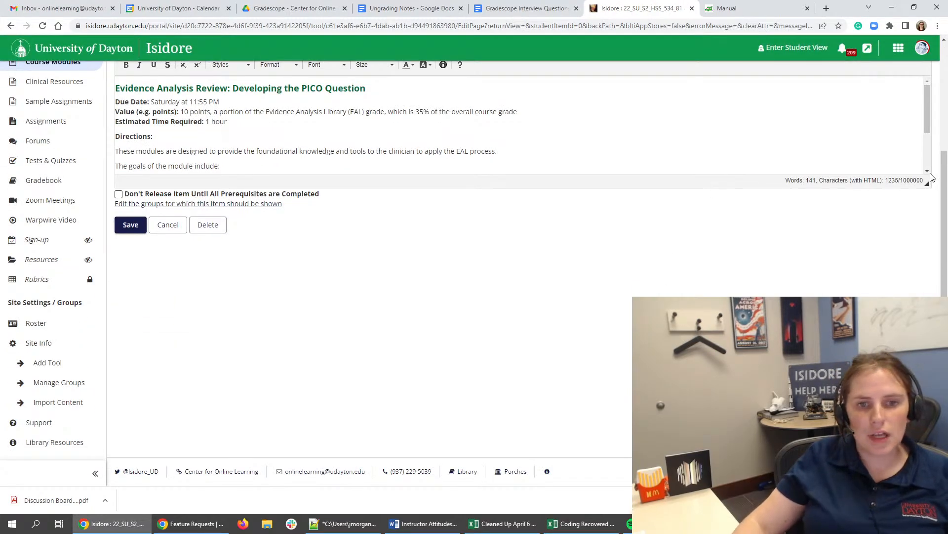
pyautogui.moveTo(927, 185); pyautogui.dragTo(922, 348)
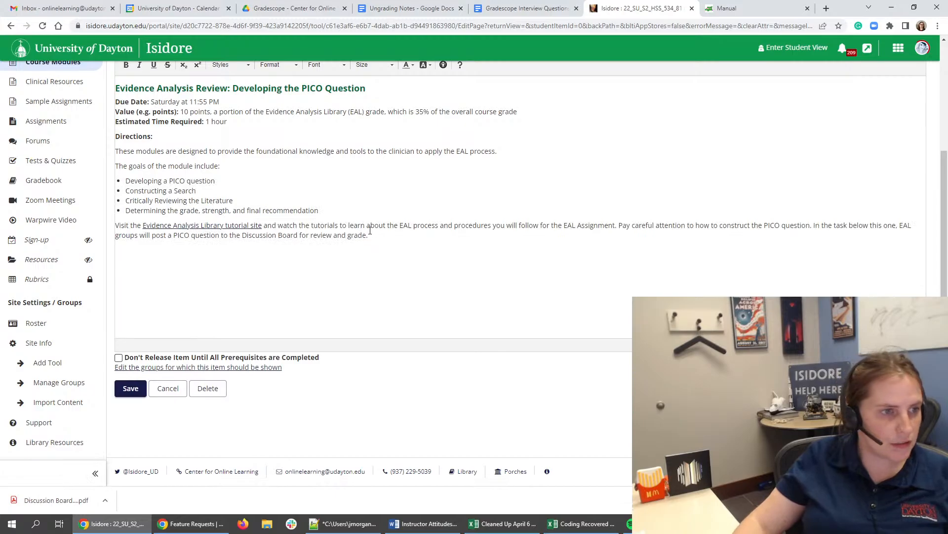
pyautogui.click(378, 236)
pyautogui.press('Return')
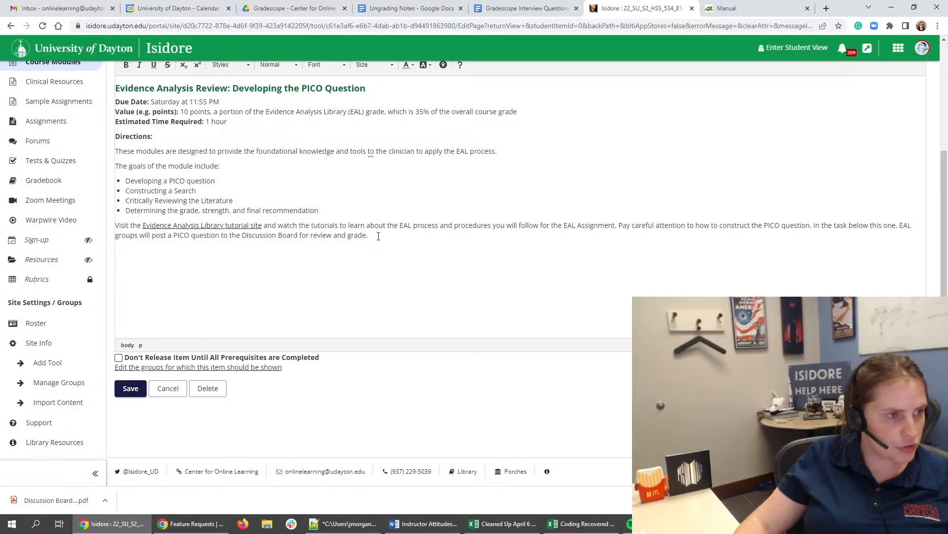
pyautogui.hotkey('ctrl', 'v')
pyautogui.click(171, 242)
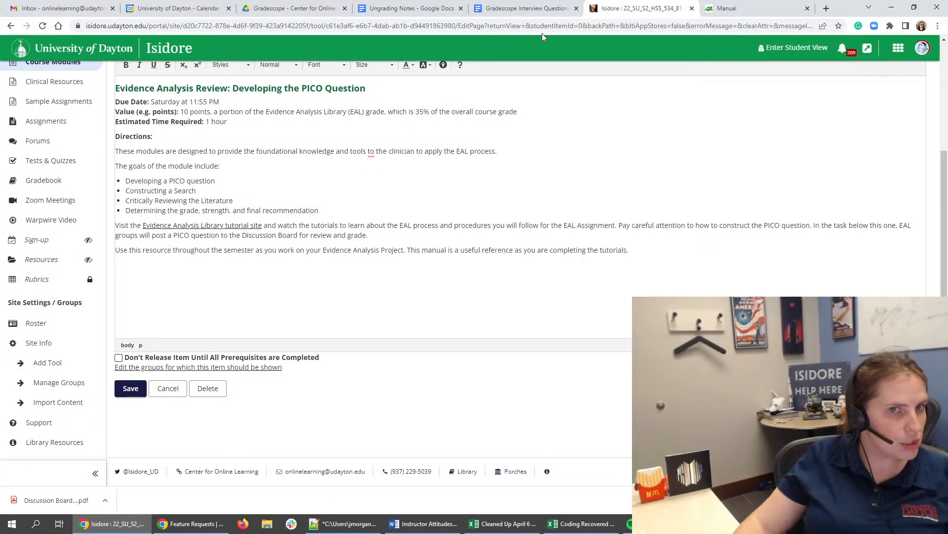
# - Begin the pasted manual paragraph with "The Evidence Analysis Manual (PDF) is a useful resource you should use", taking the title from the open PDF
pyautogui.click(726, 8)
pyautogui.click(248, 28)
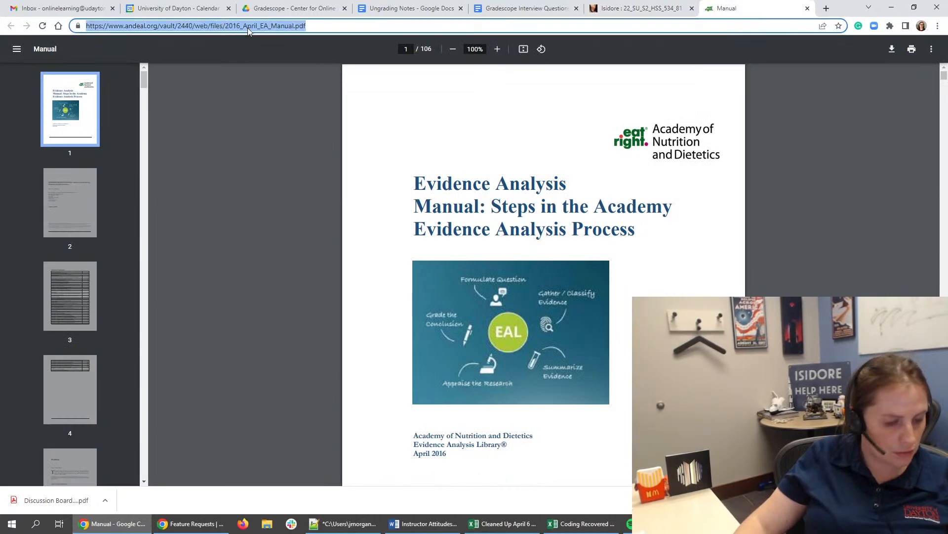
pyautogui.click(642, 8)
pyautogui.write('The')
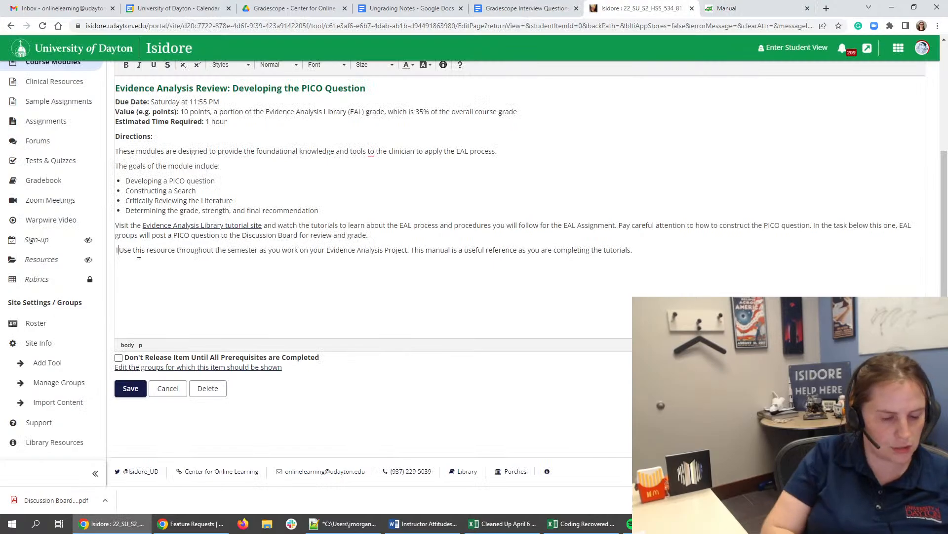
pyautogui.click(726, 8)
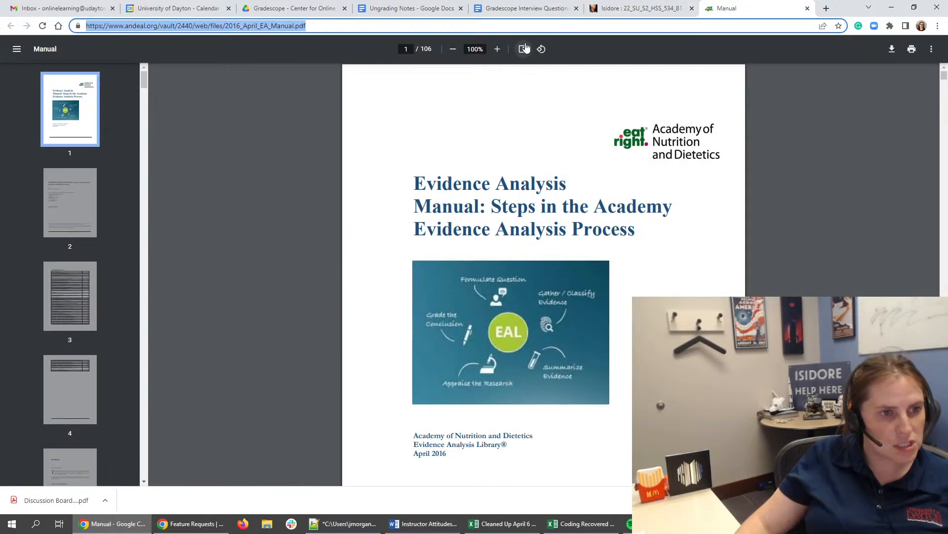
pyautogui.click(600, 9)
pyautogui.write('Evidence ')
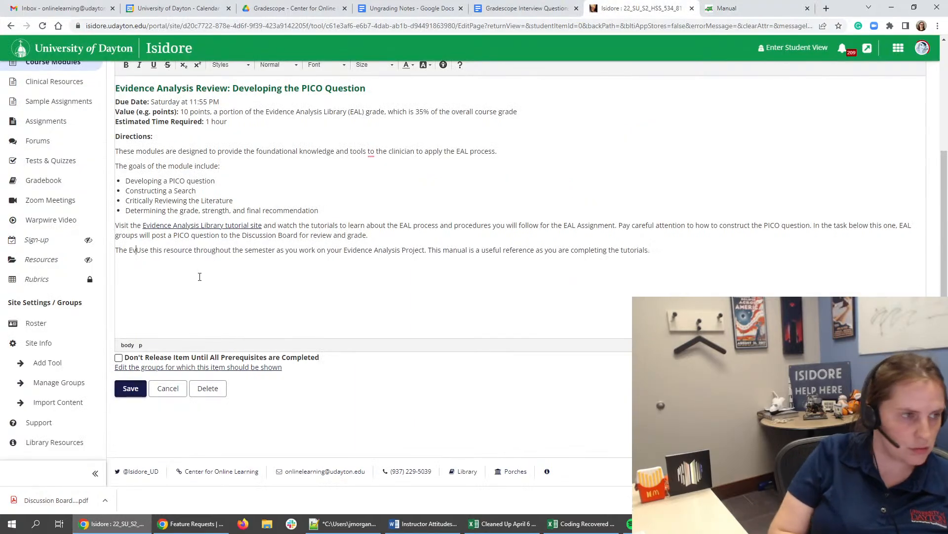
pyautogui.write('Analysis Manual ')
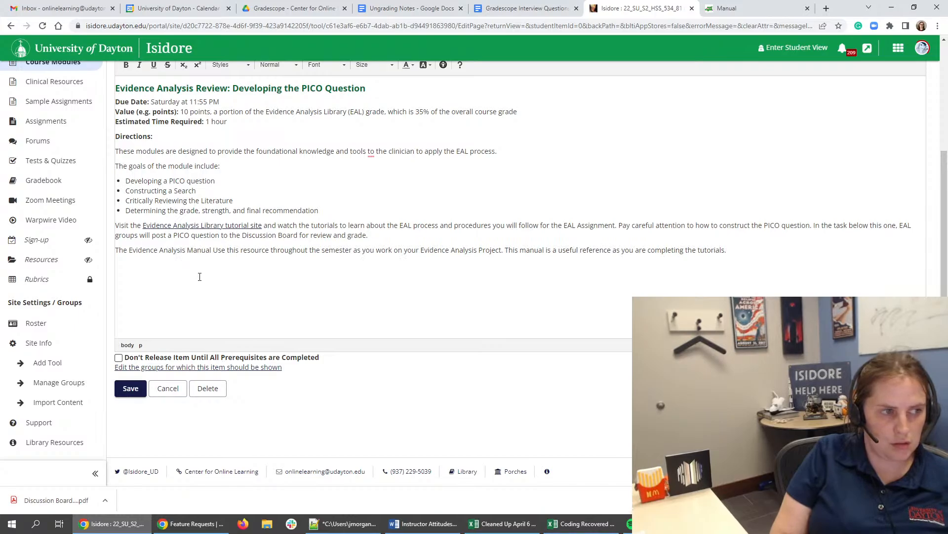
pyautogui.write('(PDF) ')
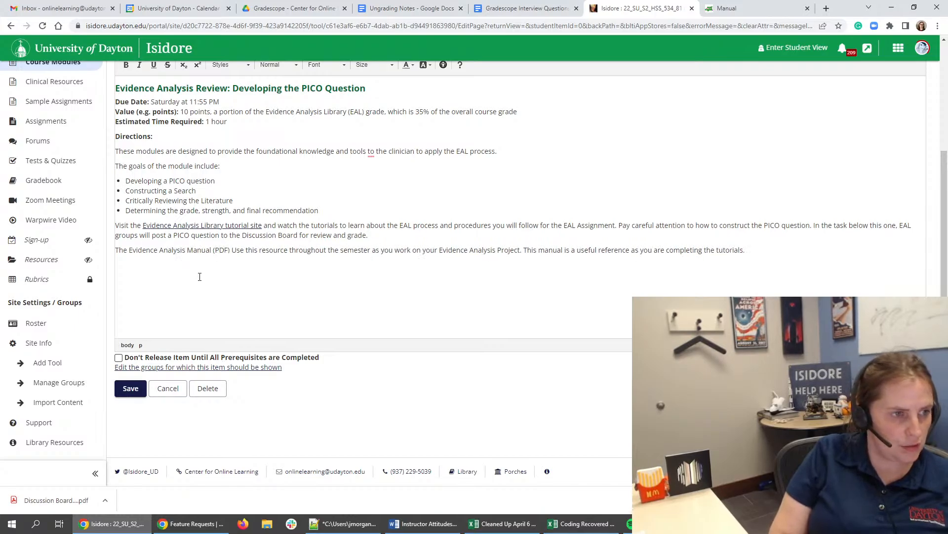
pyautogui.write('is a useful res')
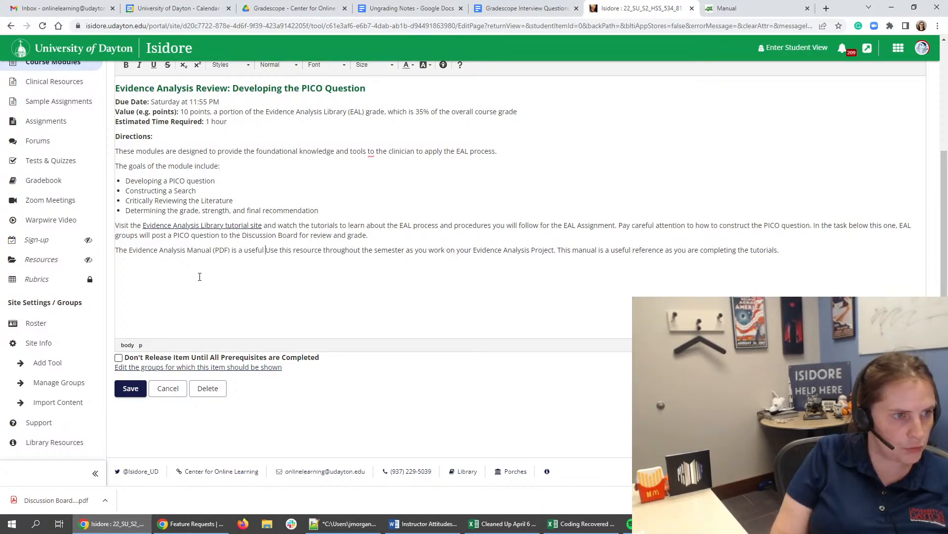
pyautogui.write('ource you should u')
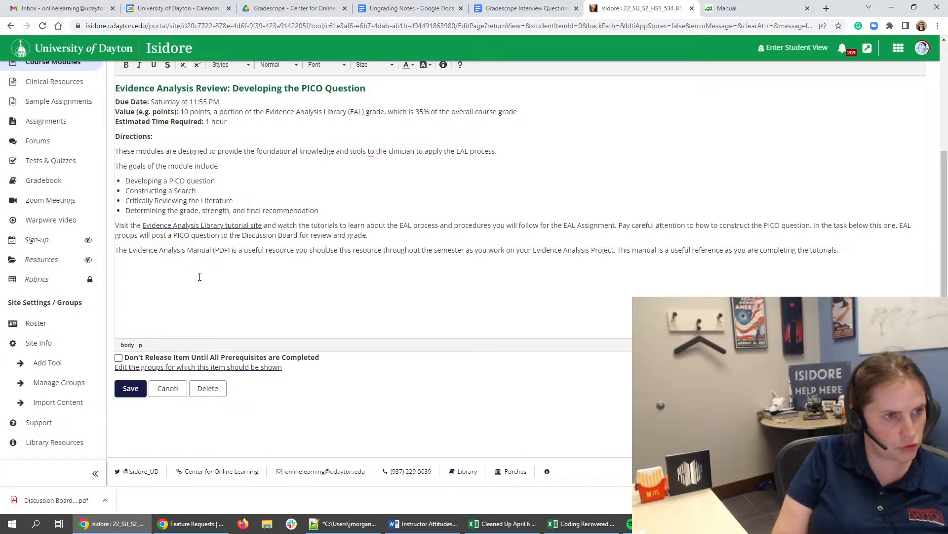
pyautogui.write('se')
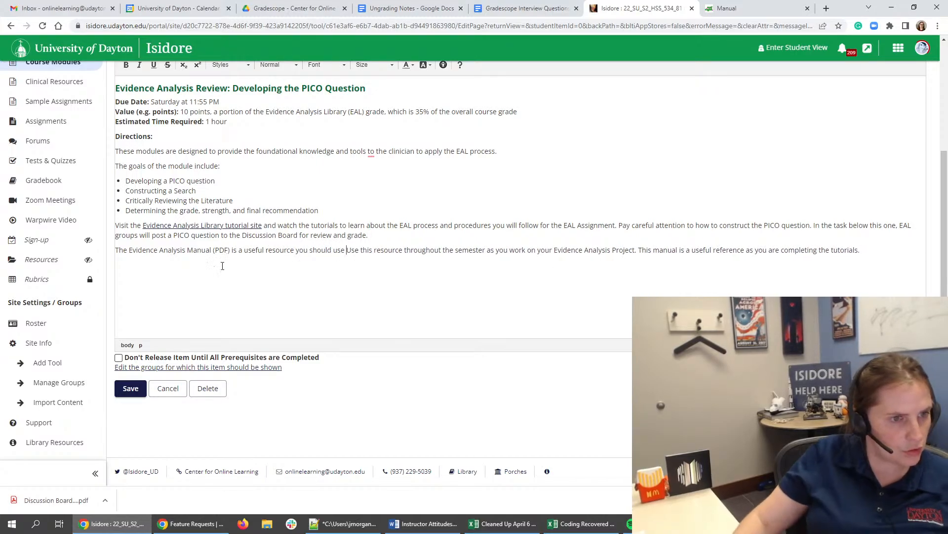
# - Remove the redundant "Use this resource" from the manual paragraph and replace "This manual is a useful reference" with "Refer to the manual"
pyautogui.moveTo(402, 251); pyautogui.dragTo(346, 249)
pyautogui.press('BackSpace')
pyautogui.click(470, 249)
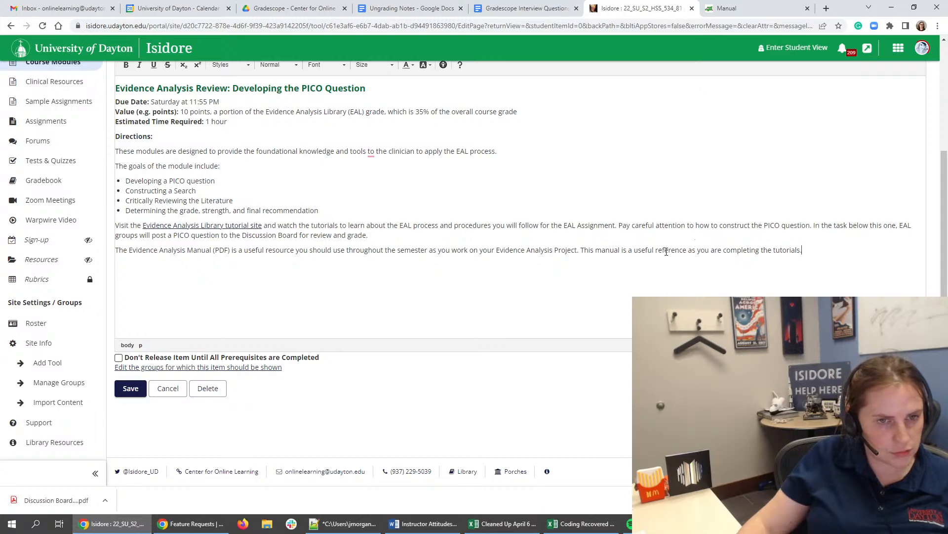
pyautogui.moveTo(687, 250); pyautogui.dragTo(599, 251)
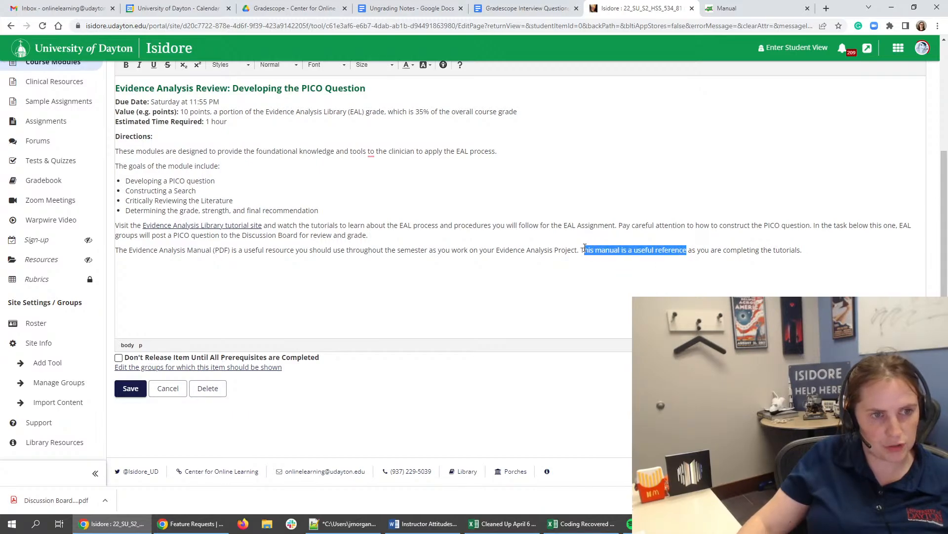
pyautogui.write('Refer to the manual')
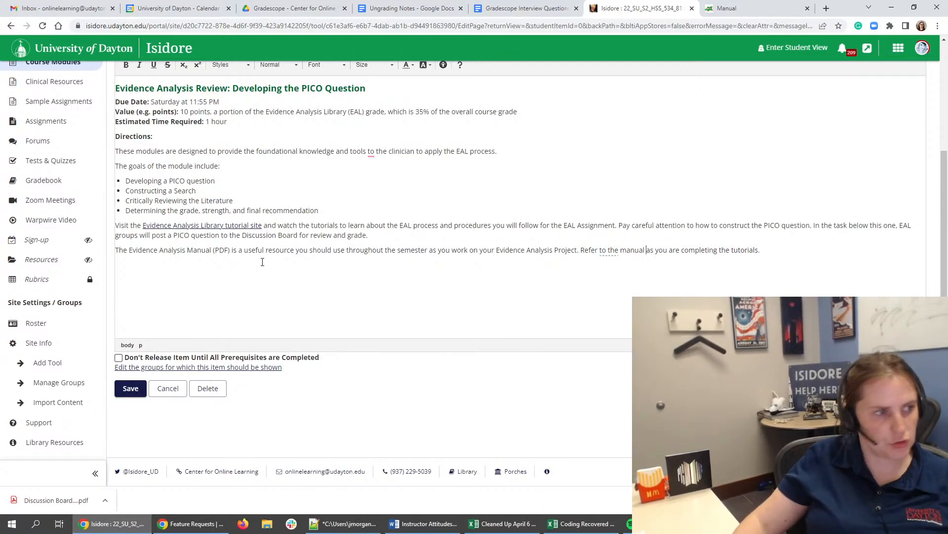
# - Link the text "Evidence Analysis Manual (PDF)" to the web address copied from the open 2016_April_EA_Manual.pdf
pyautogui.moveTo(130, 246); pyautogui.dragTo(229, 246)
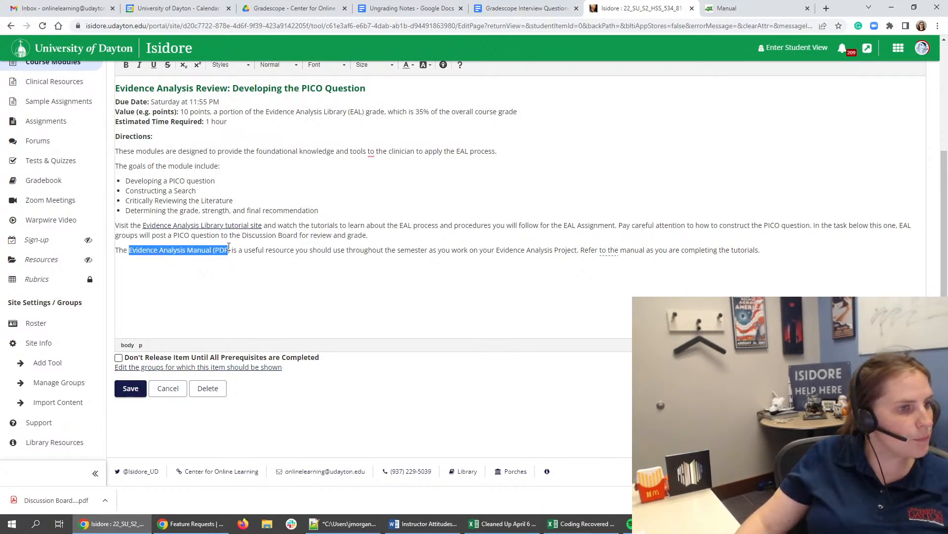
pyautogui.scroll(2, 630, 334)
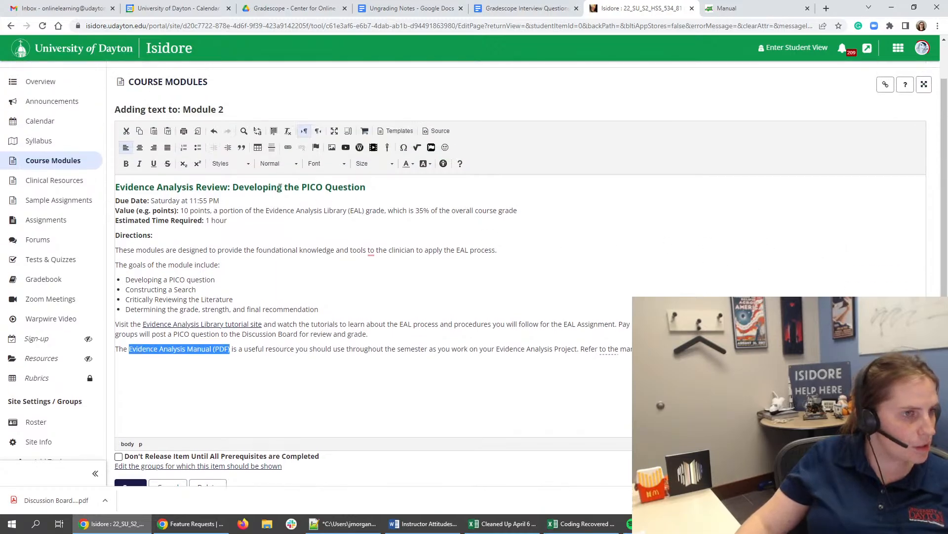
pyautogui.click(286, 148)
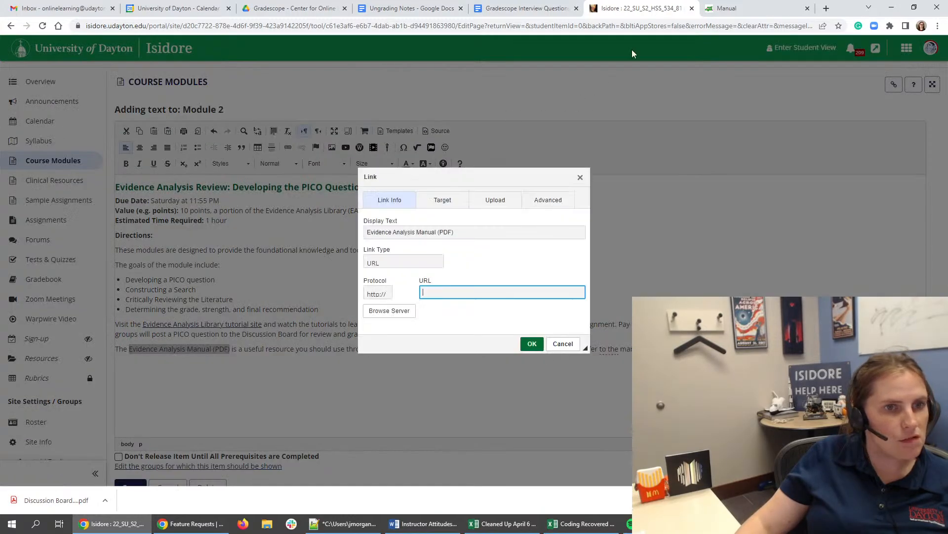
pyautogui.click(722, 7)
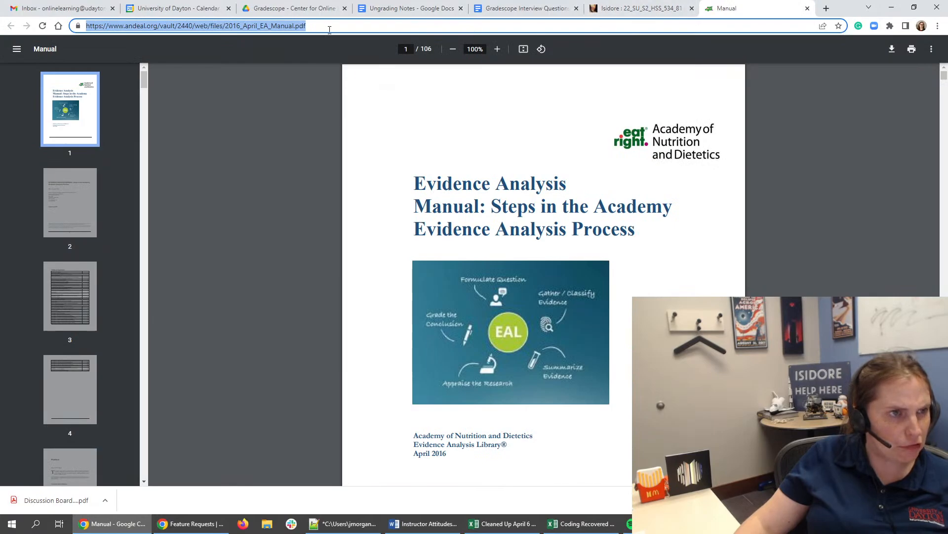
pyautogui.tripleClick(277, 25)
pyautogui.rightClick(276, 26)
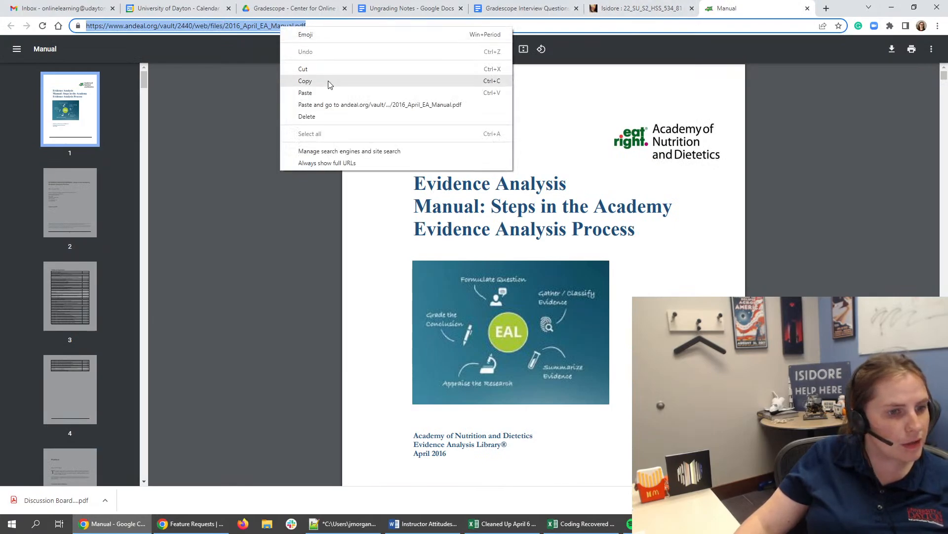
pyautogui.click(328, 79)
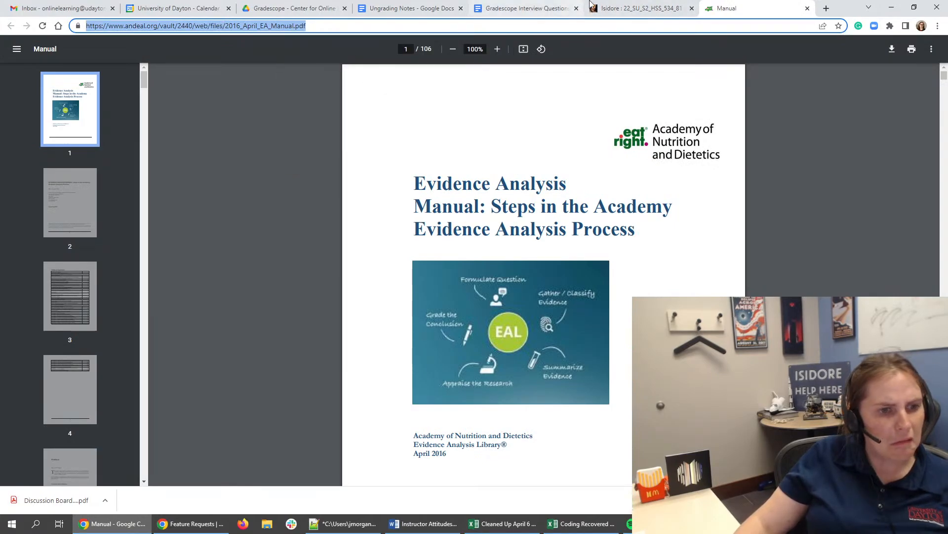
pyautogui.click(631, 6)
pyautogui.hotkey('ctrl', 'v')
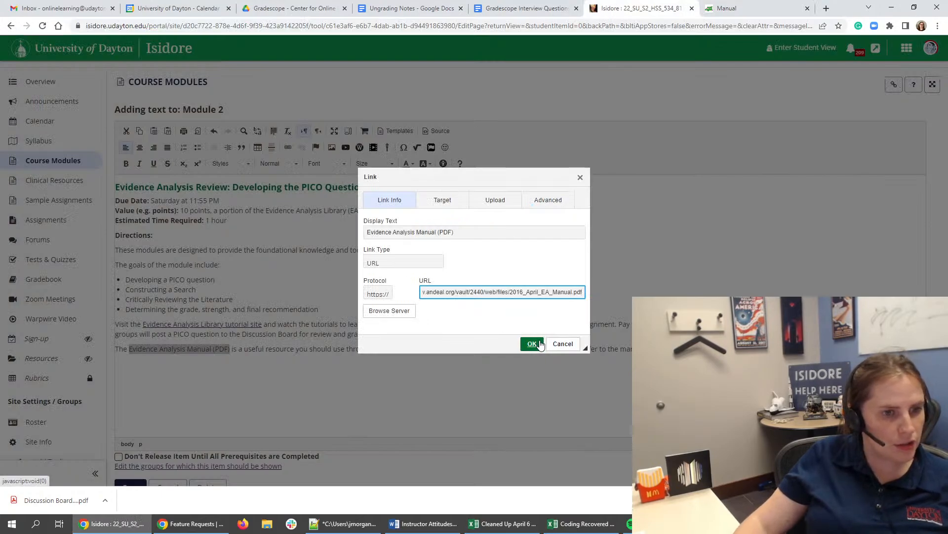
pyautogui.click(533, 344)
# - Read through the Evidence Analysis Manual's opening pages, covering the table of contents, preface and overview of the manual
pyautogui.click(723, 7)
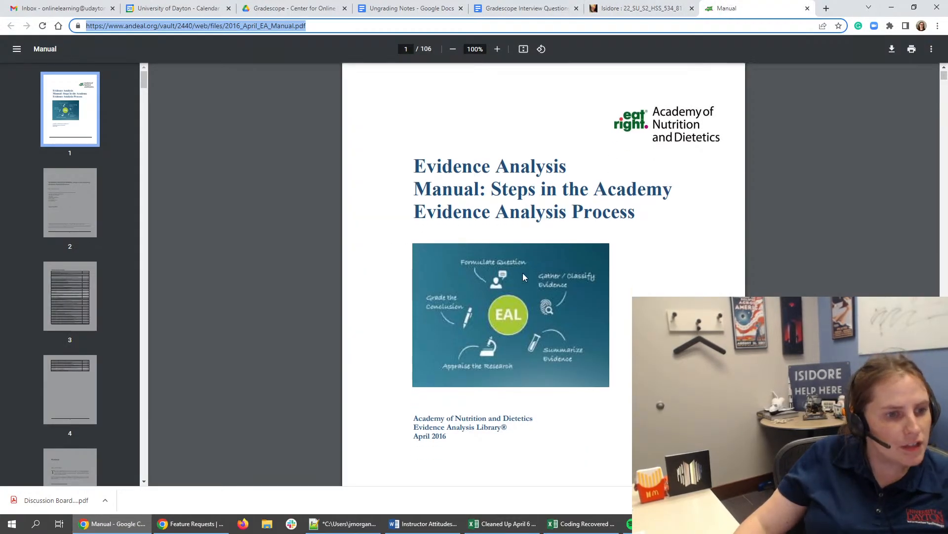
pyautogui.scroll(-10, 485, 114)
pyautogui.scroll(-1, 487, 117)
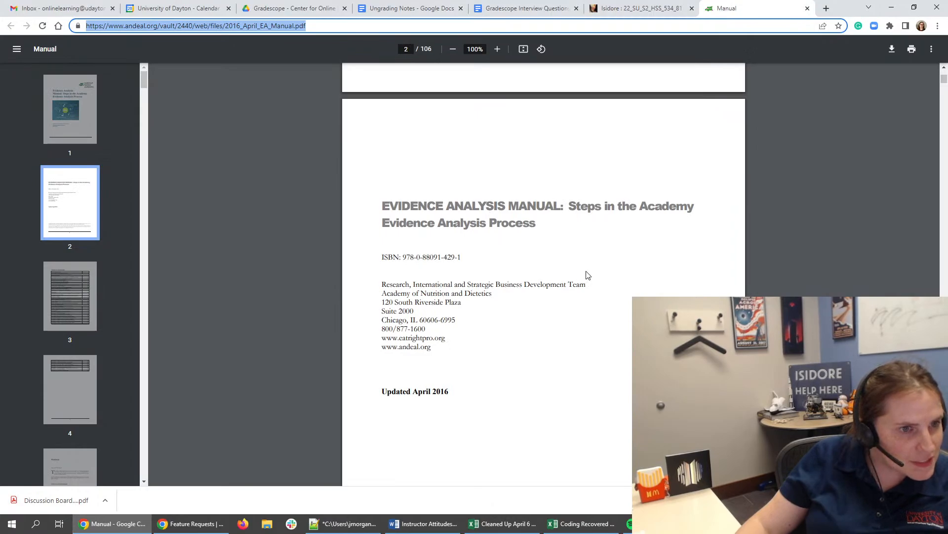
pyautogui.scroll(-11, 588, 275)
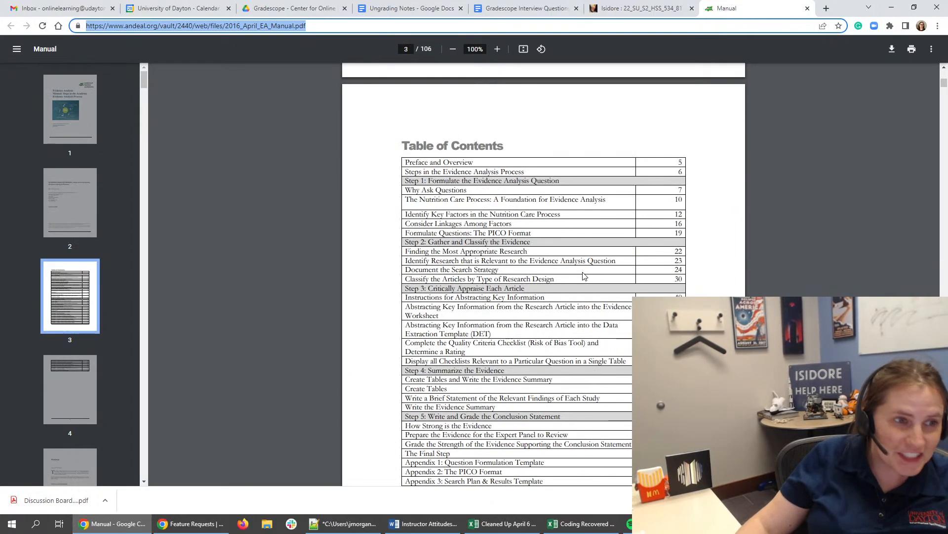
pyautogui.scroll(-18, 584, 275)
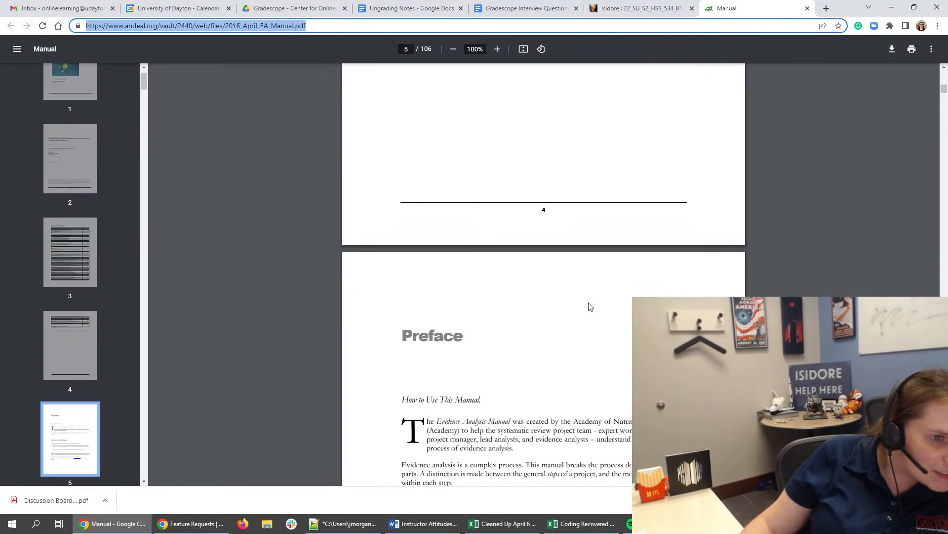
pyautogui.scroll(-6, 591, 307)
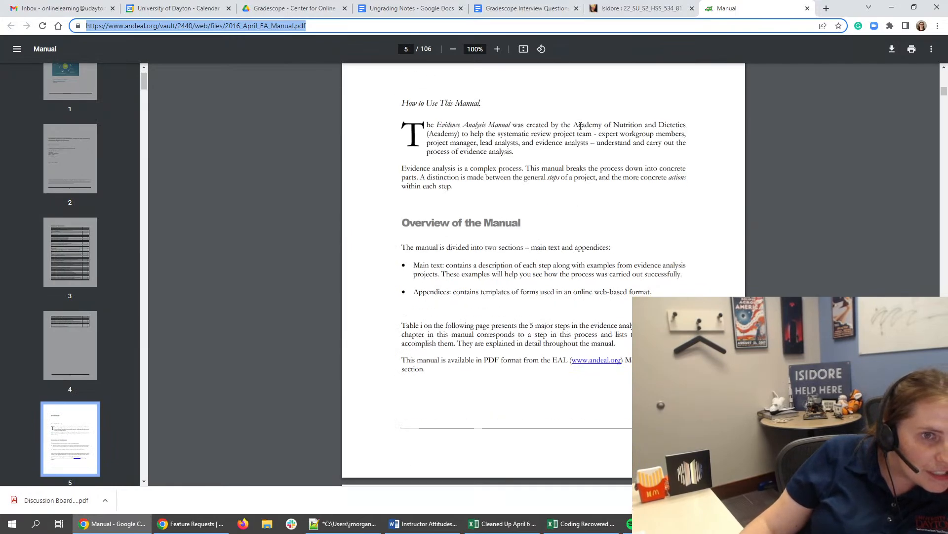
pyautogui.moveTo(580, 126); pyautogui.dragTo(534, 143)
pyautogui.click(574, 141)
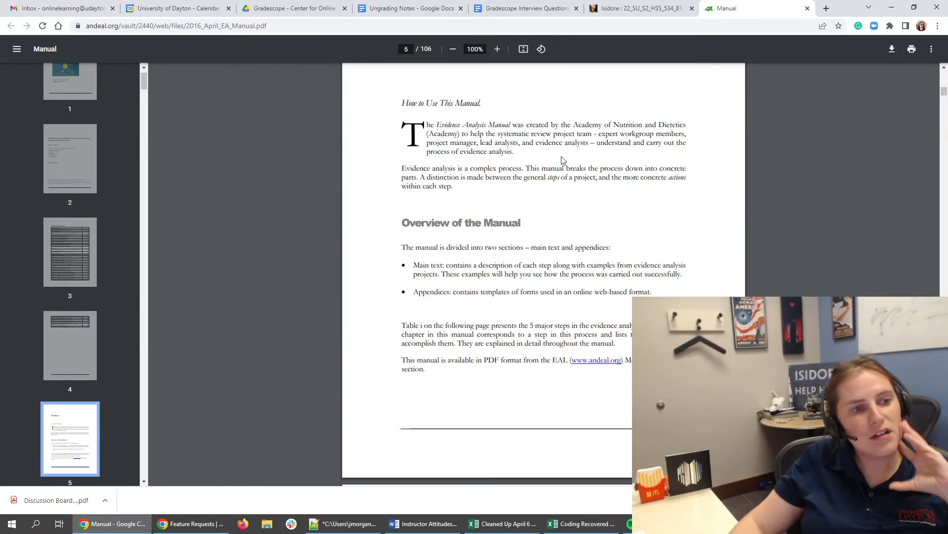
pyautogui.scroll(-1, 438, 234)
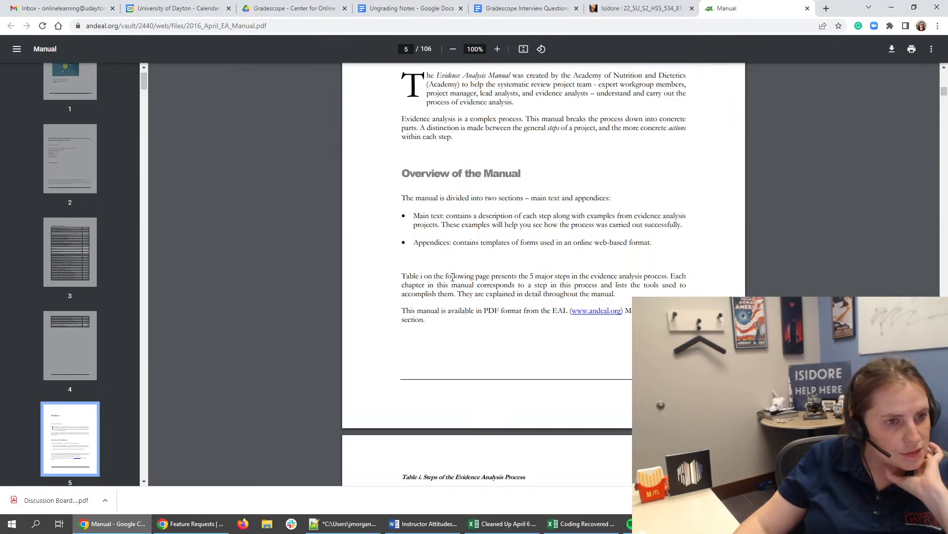
pyautogui.scroll(-6, 452, 277)
pyautogui.scroll(5, 534, 199)
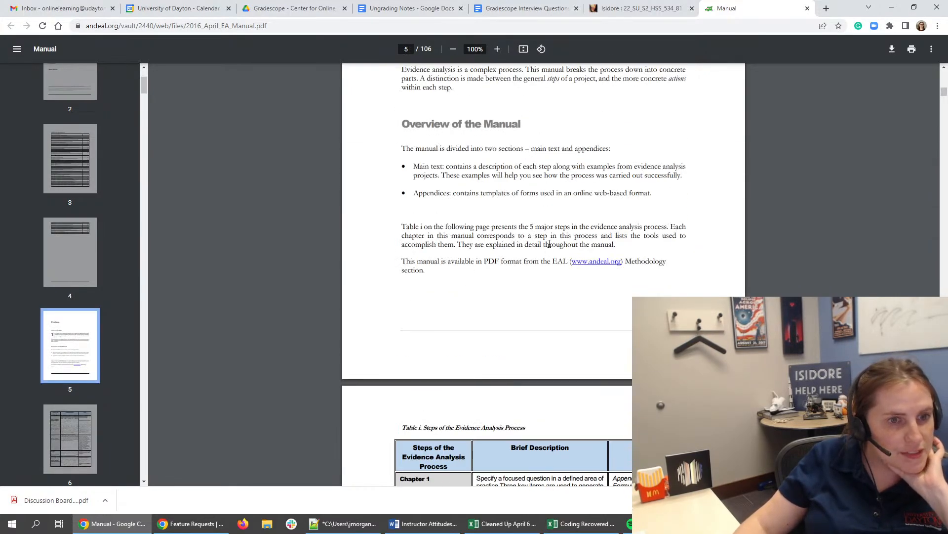
# - Examine the manual's table of evidence analysis steps and Chapter 1 on formulating evidence analysis questions, through "How to Identify Good Questions"
pyautogui.scroll(-5, 558, 229)
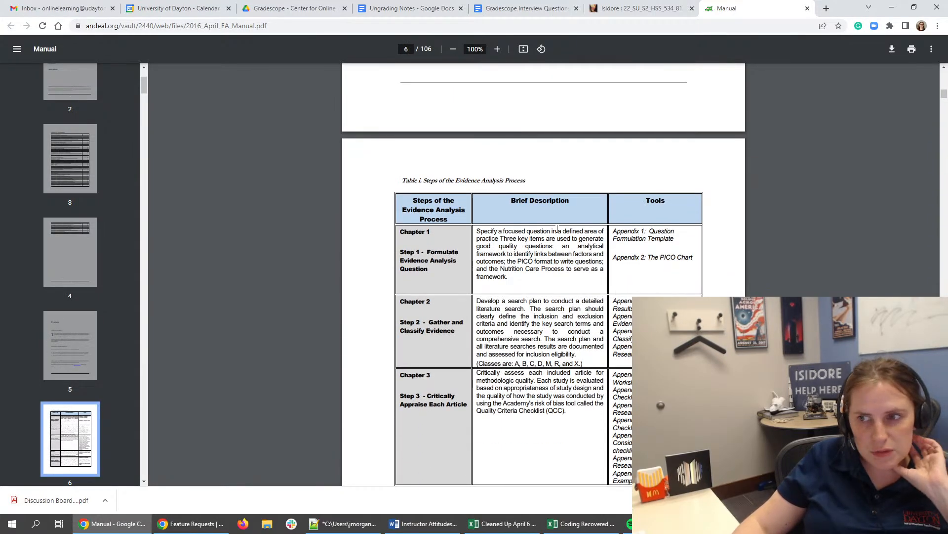
pyautogui.scroll(-1, 558, 229)
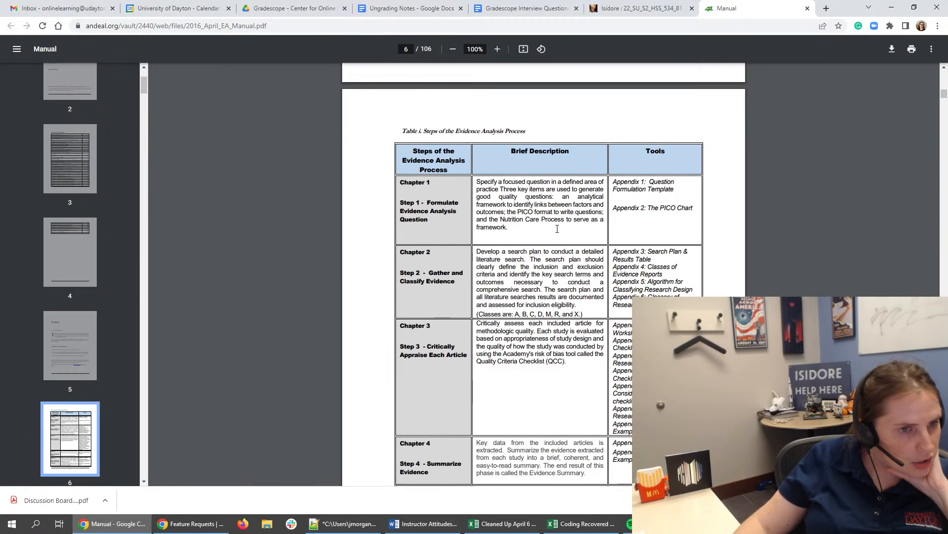
pyautogui.scroll(-10, 557, 229)
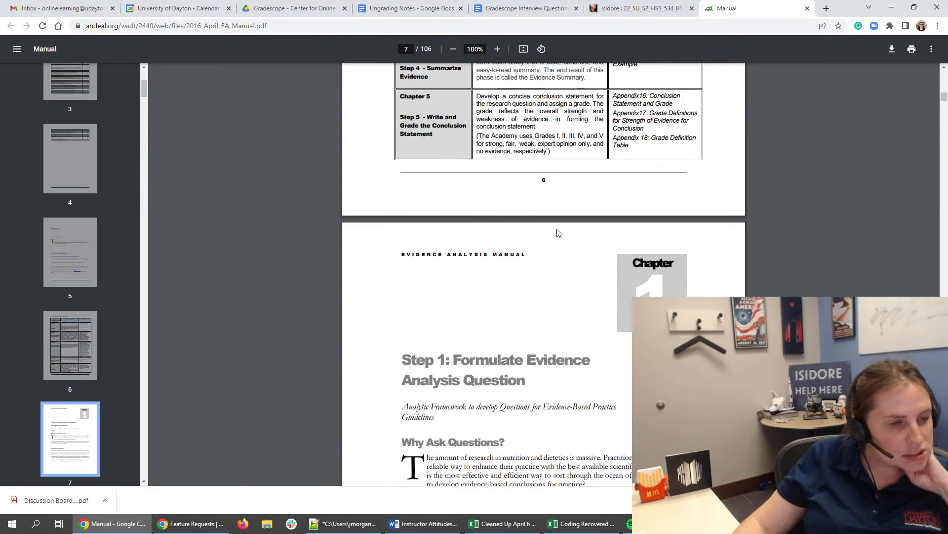
pyautogui.scroll(-4, 558, 233)
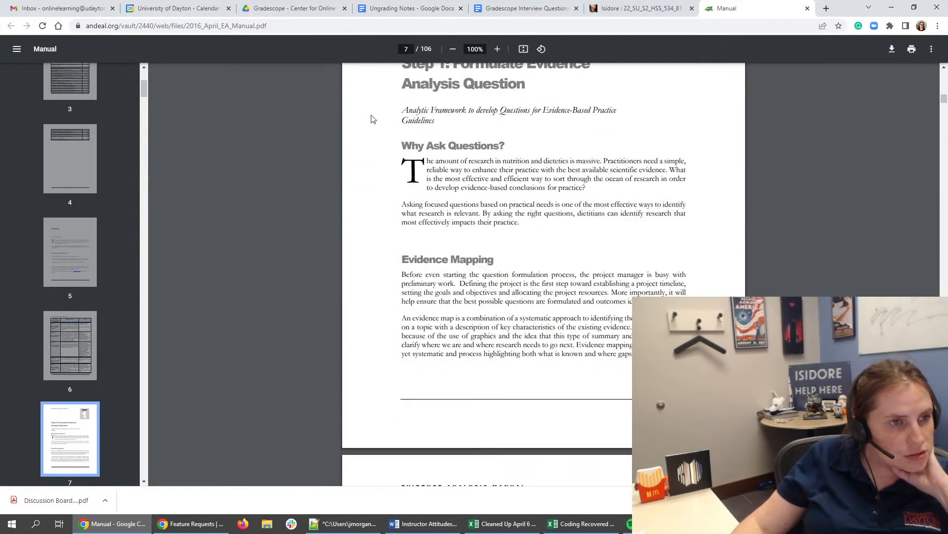
pyautogui.doubleClick(454, 110)
pyautogui.scroll(3, 460, 128)
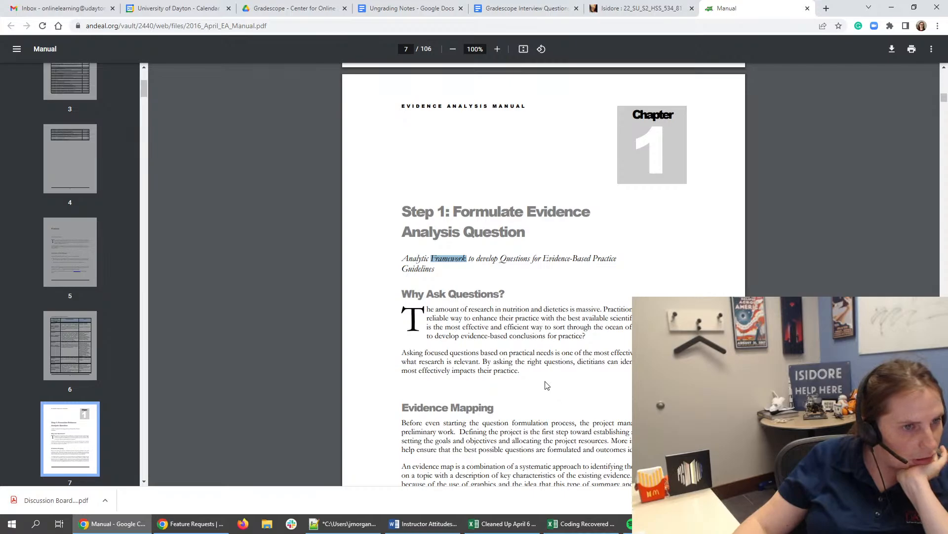
pyautogui.scroll(-13, 547, 385)
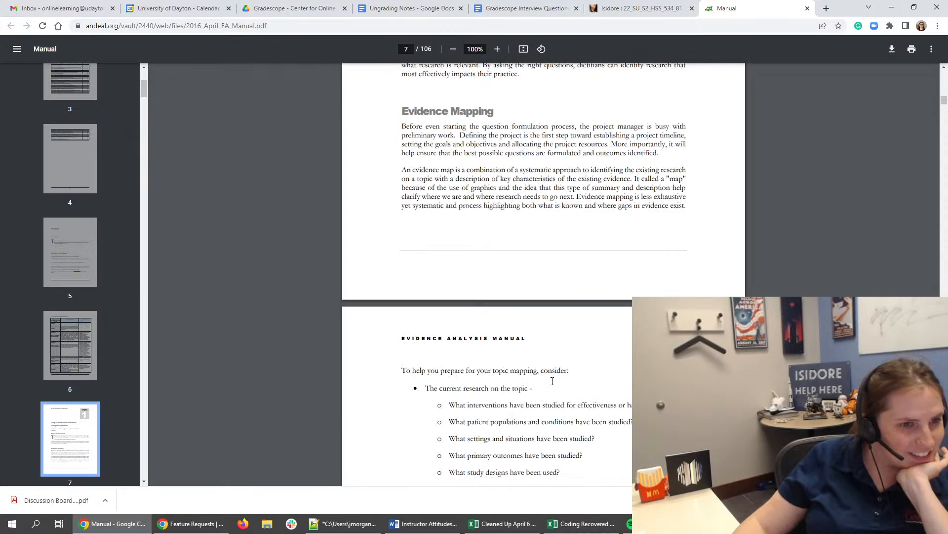
pyautogui.scroll(-1, 568, 382)
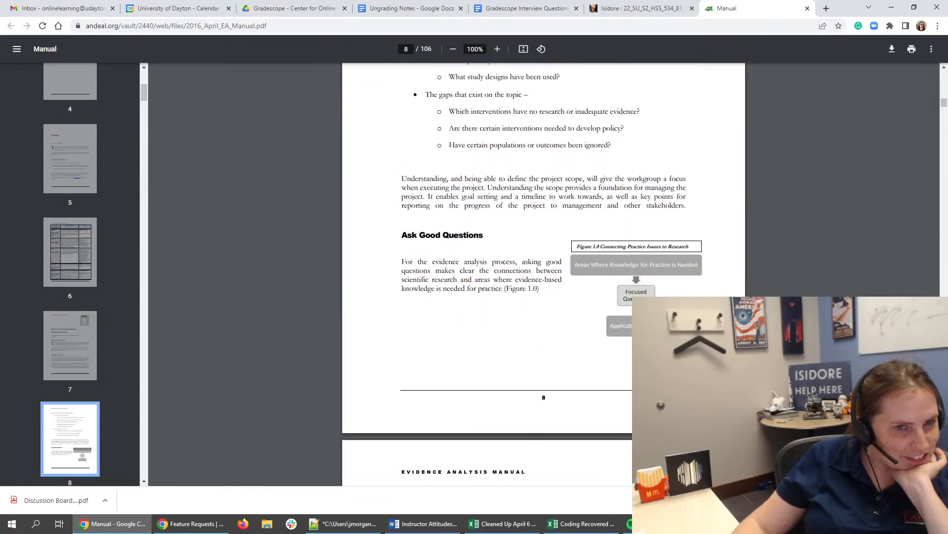
pyautogui.scroll(-11, 543, 274)
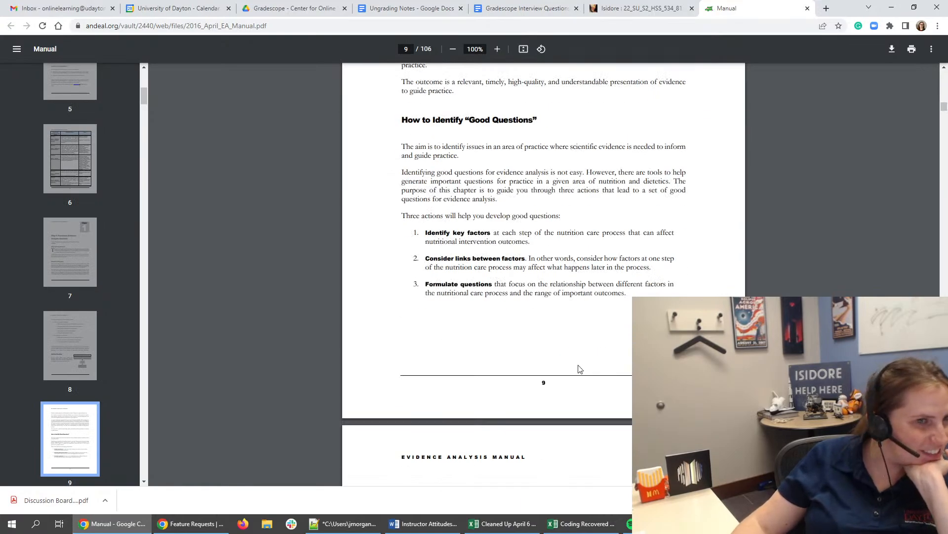
# - Skim the manual's Nutrition Care Process Model figure and key factors section, then return to its cover page
pyautogui.scroll(-5, 79, 347)
pyautogui.click(85, 345)
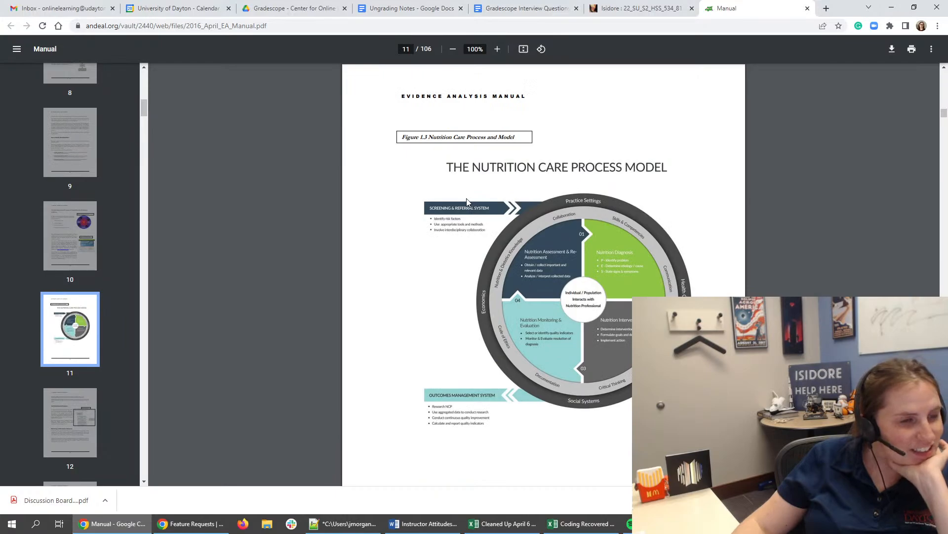
pyautogui.scroll(-10, 455, 213)
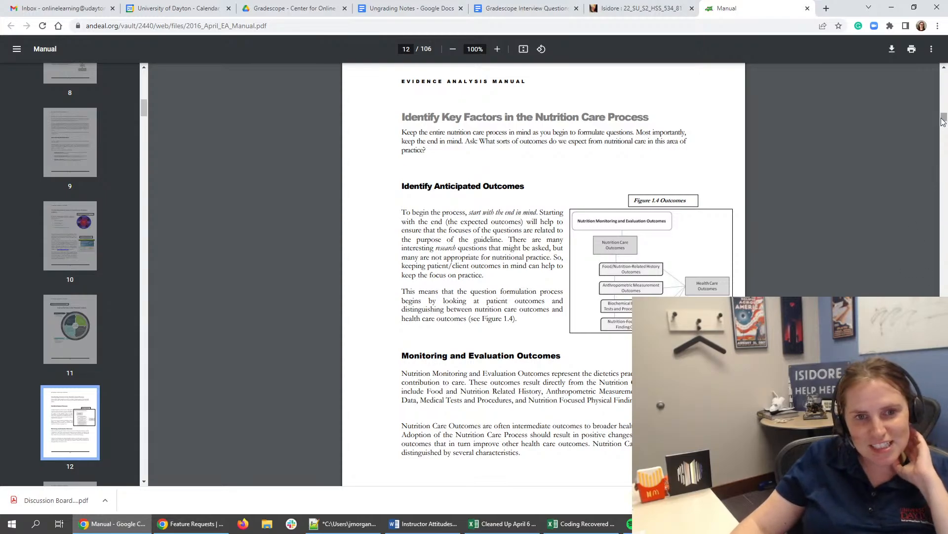
pyautogui.moveTo(943, 122); pyautogui.dragTo(943, 72)
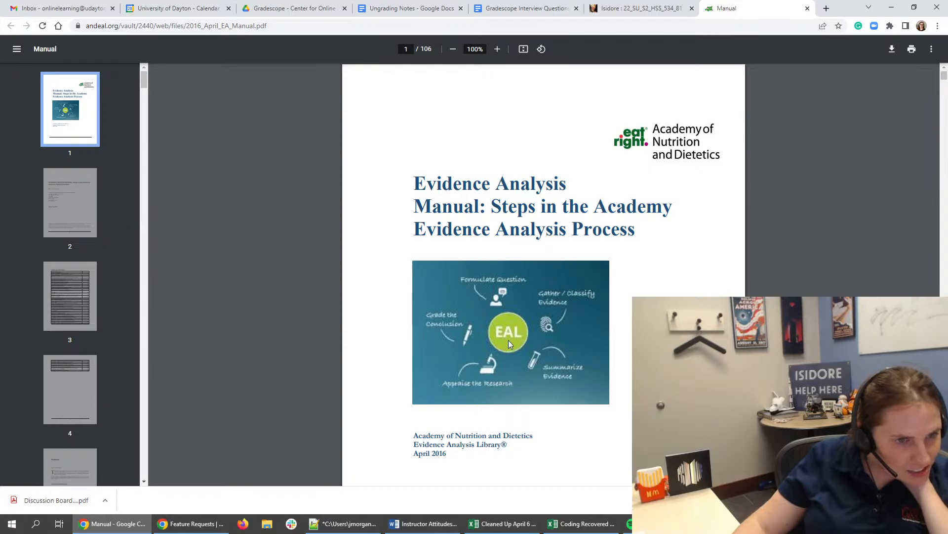
# - Check the HTML source of Module 2's "Evidence Analysis Review: Developing the PICO Question" text in Isidore and save the item
pyautogui.click(643, 9)
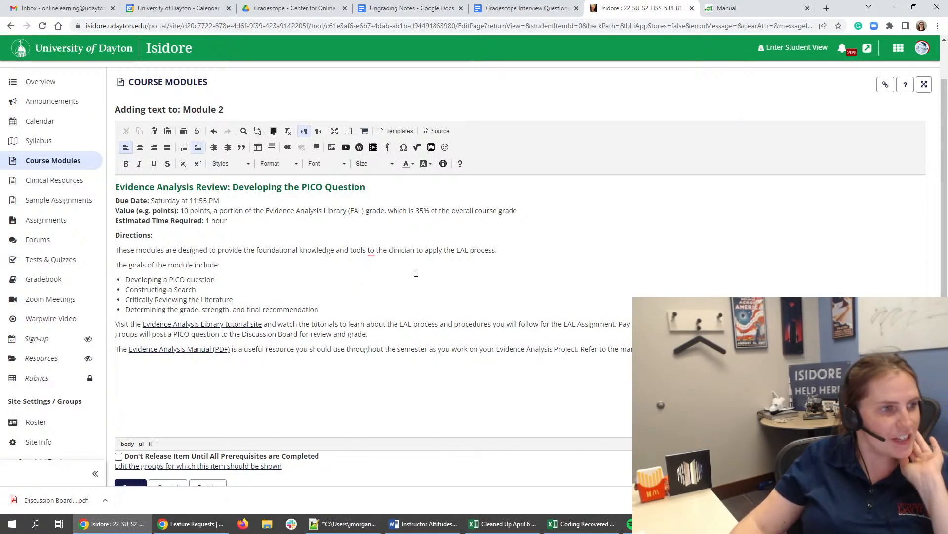
pyautogui.click(437, 130)
pyautogui.hotkey('ctrl', 'a')
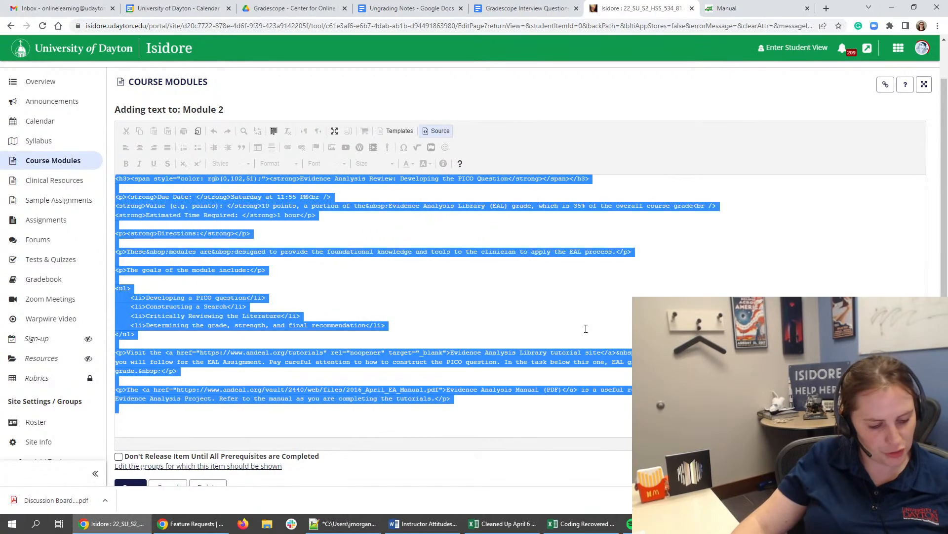
pyautogui.click(437, 130)
pyautogui.scroll(-1, 195, 429)
pyautogui.scroll(-1, 196, 430)
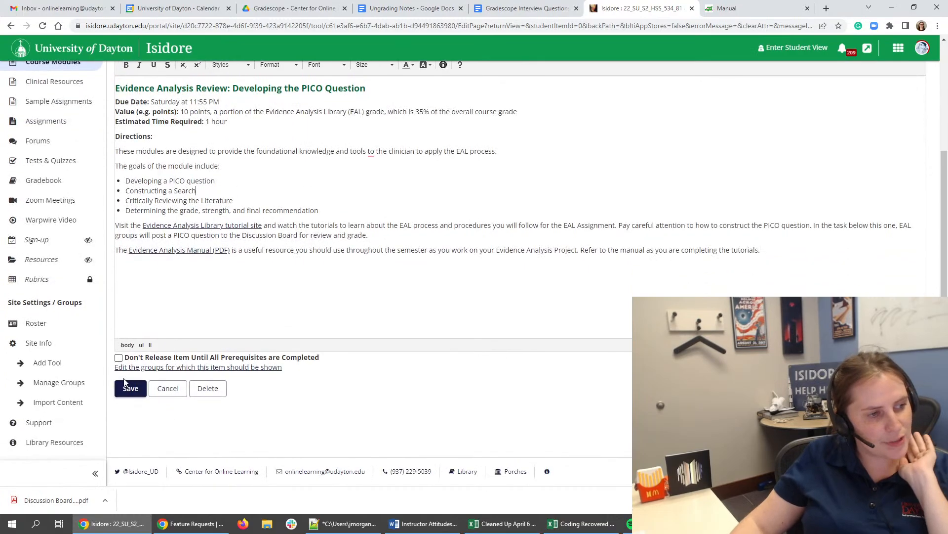
pyautogui.click(130, 389)
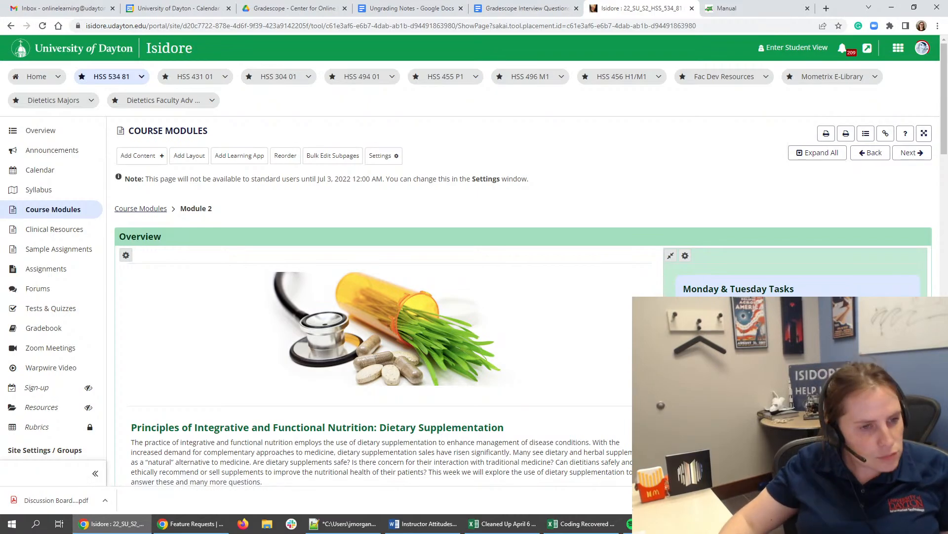
# - Review Task 7's evidence analysis directions, PICO Question Discussion Board Post and EAL Tutorial Certificate link on the Module 2 page
pyautogui.scroll(-15, 205, 454)
pyautogui.scroll(-9, 205, 454)
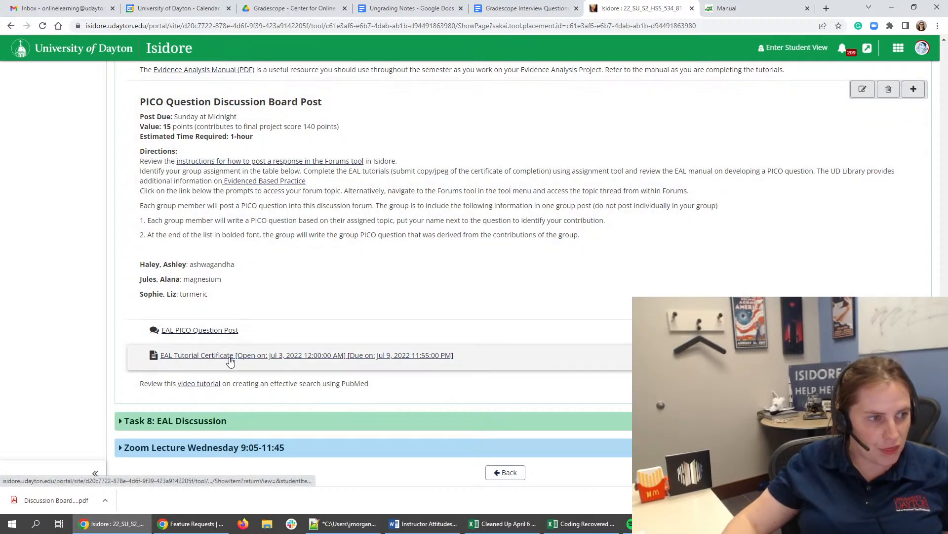
pyautogui.scroll(4, 230, 356)
pyautogui.scroll(-5, 242, 336)
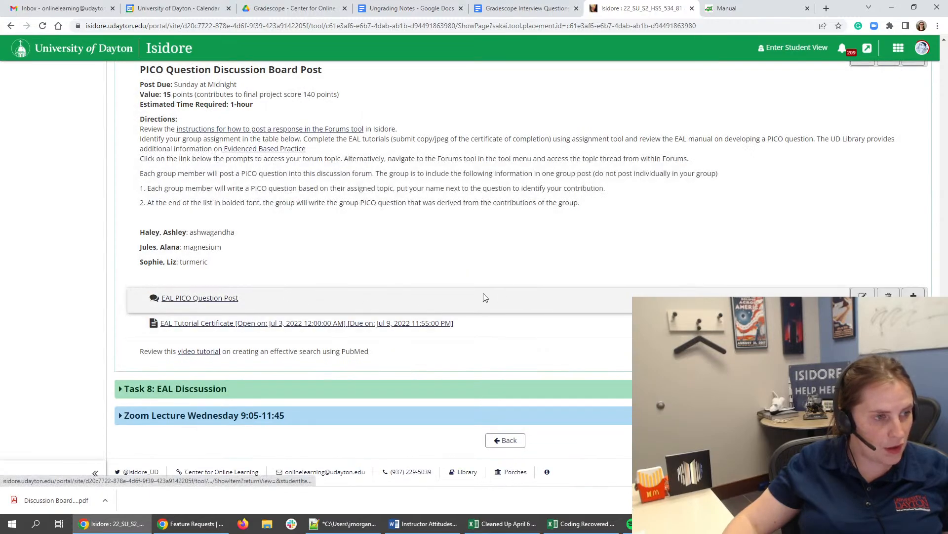
pyautogui.scroll(4, 483, 293)
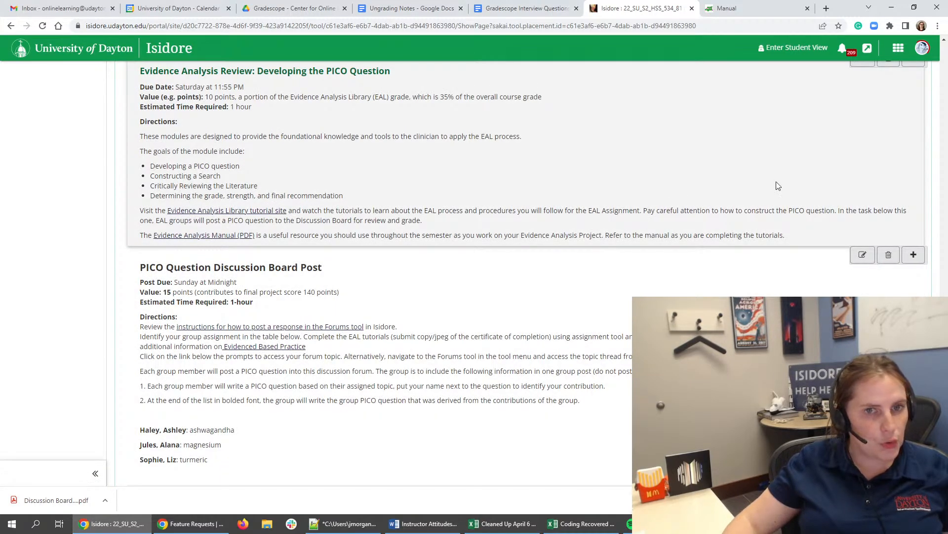
pyautogui.scroll(3, 778, 185)
# - Open the linked Evidence Analysis Library tutorial site and read its certificate instructions for registered dietitian nutritionists and students/interns
pyautogui.click(667, 8)
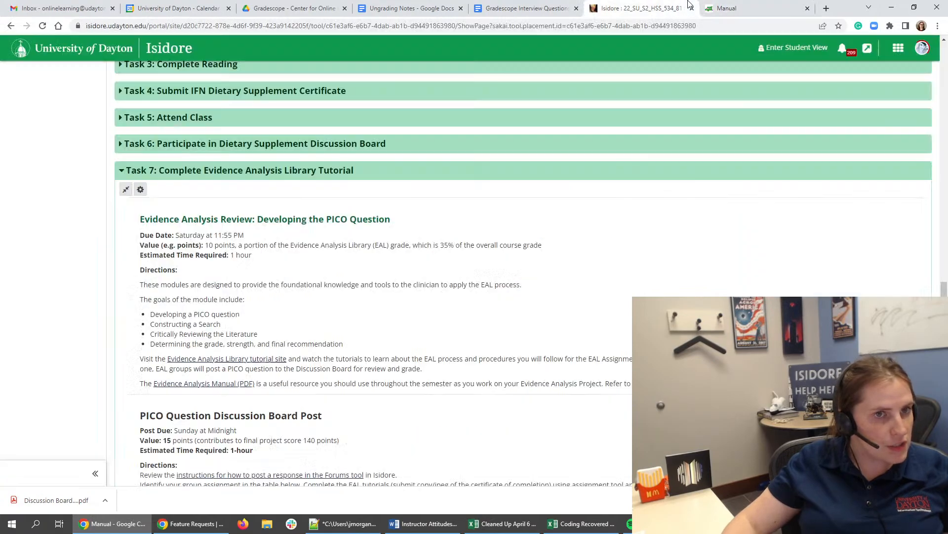
pyautogui.click(202, 359)
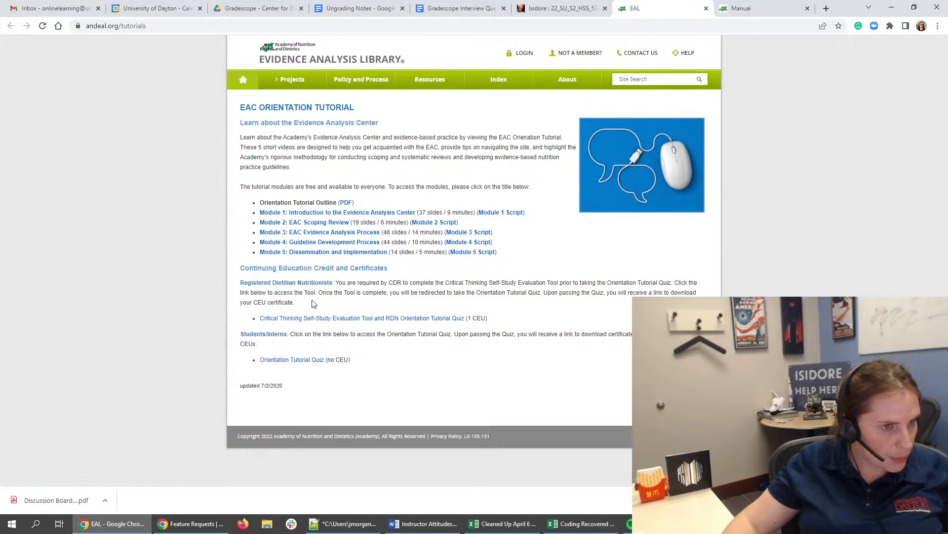
pyautogui.tripleClick(442, 281)
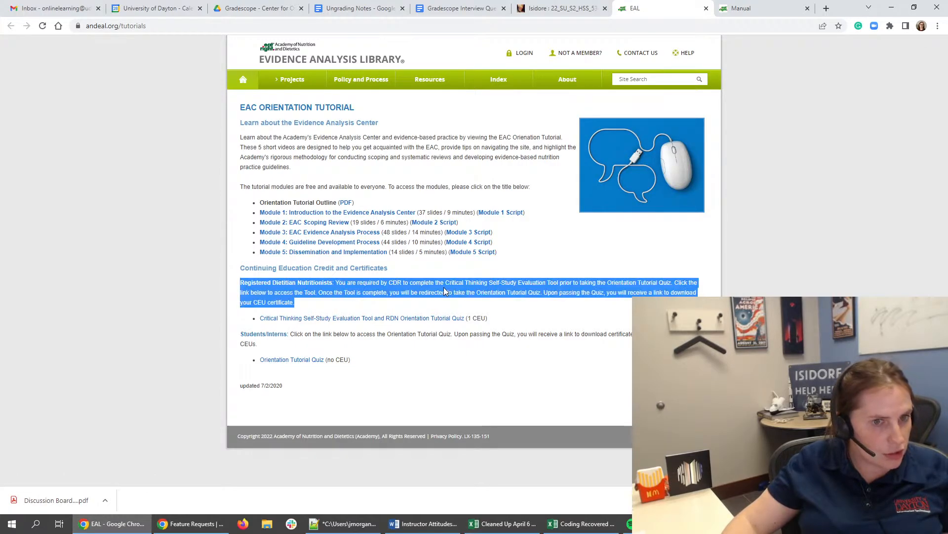
pyautogui.click(445, 291)
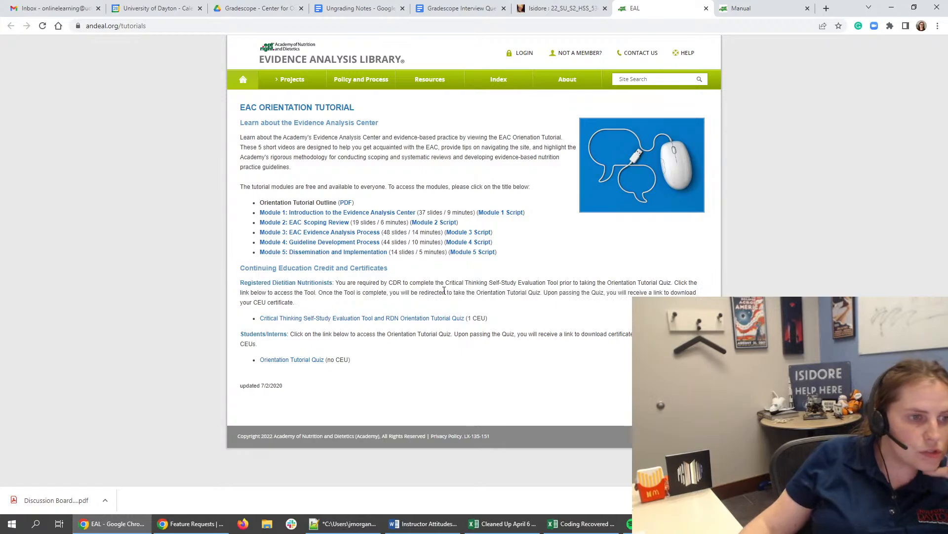
pyautogui.moveTo(419, 292); pyautogui.dragTo(541, 292)
pyautogui.click(541, 292)
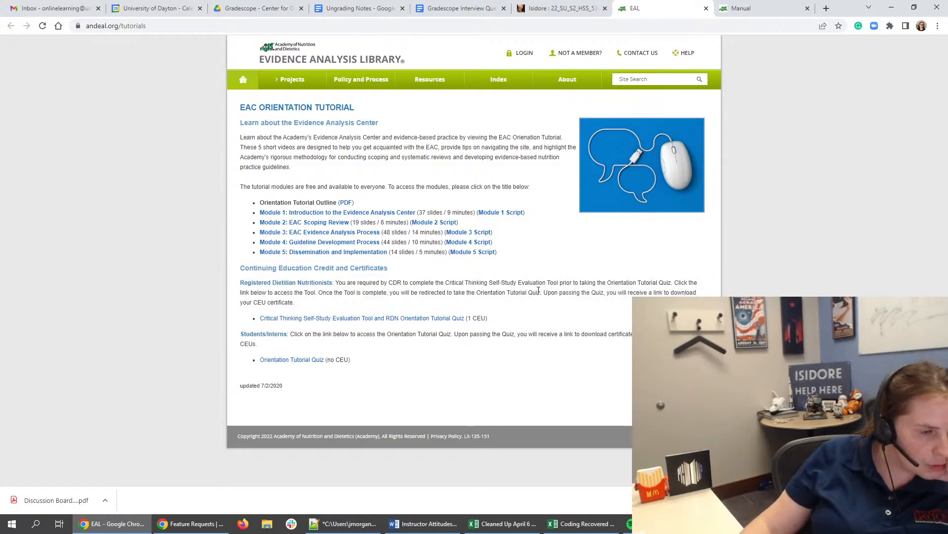
pyautogui.tripleClick(400, 335)
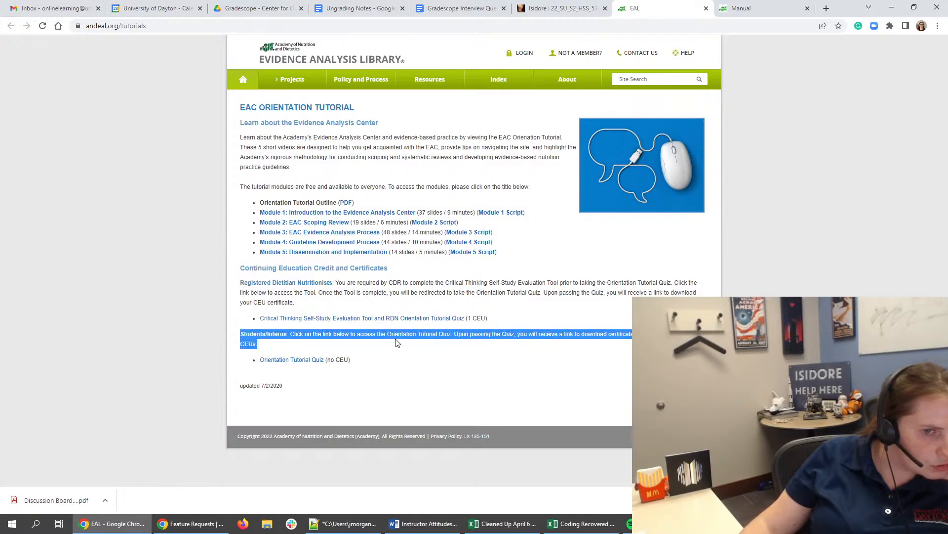
pyautogui.click(400, 336)
pyautogui.tripleClick(399, 335)
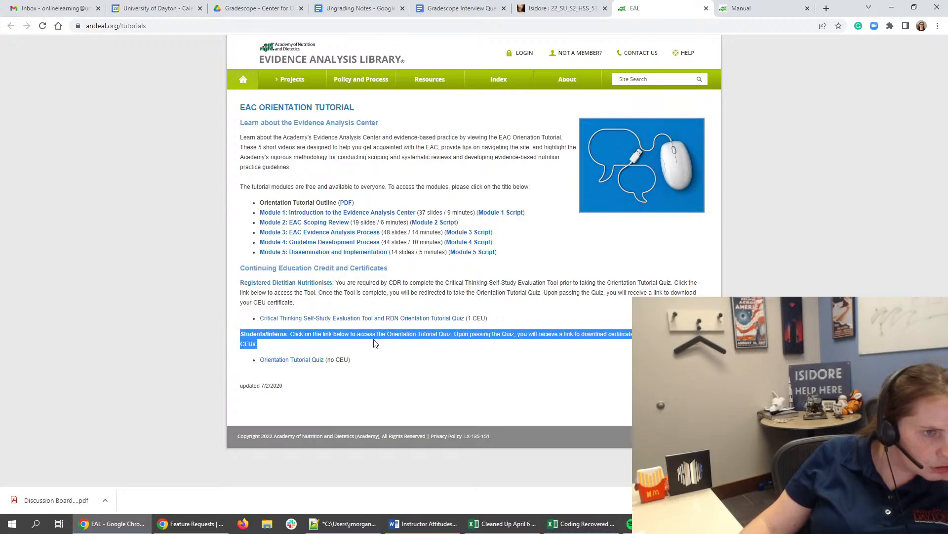
pyautogui.click(392, 297)
pyautogui.tripleClick(390, 283)
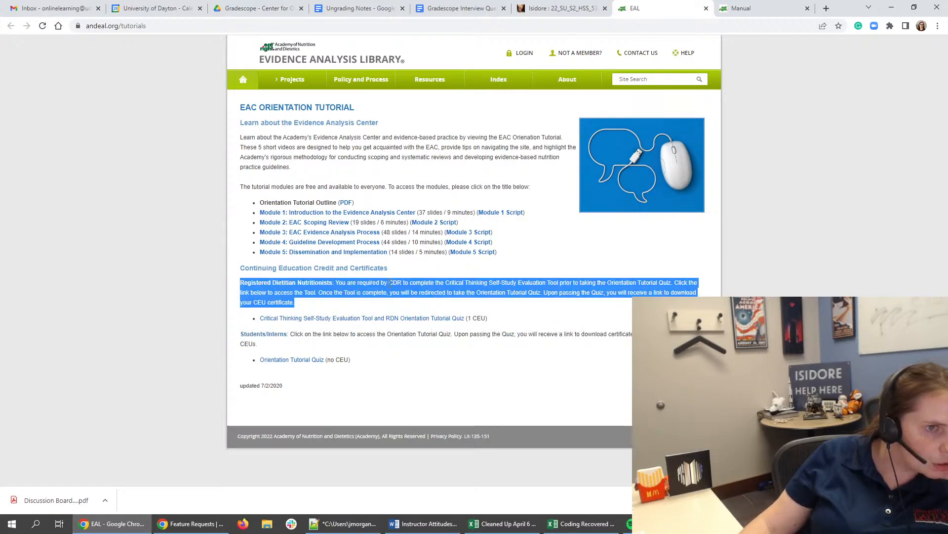
pyautogui.moveTo(419, 135); pyautogui.dragTo(460, 141)
pyautogui.click(460, 142)
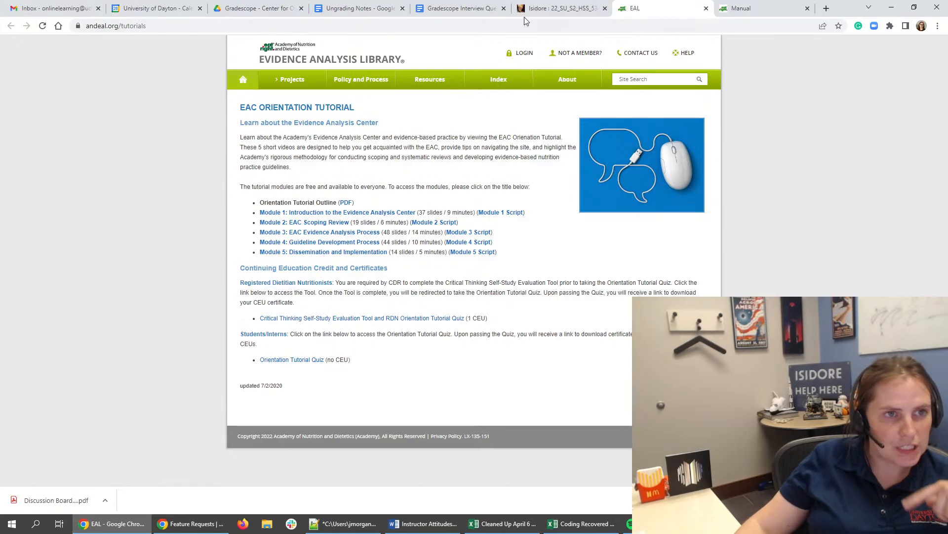
# - Reopen Task 7's "Evidence Analysis Review: Developing the PICO Question" text in Isidore for editing
pyautogui.click(545, 10)
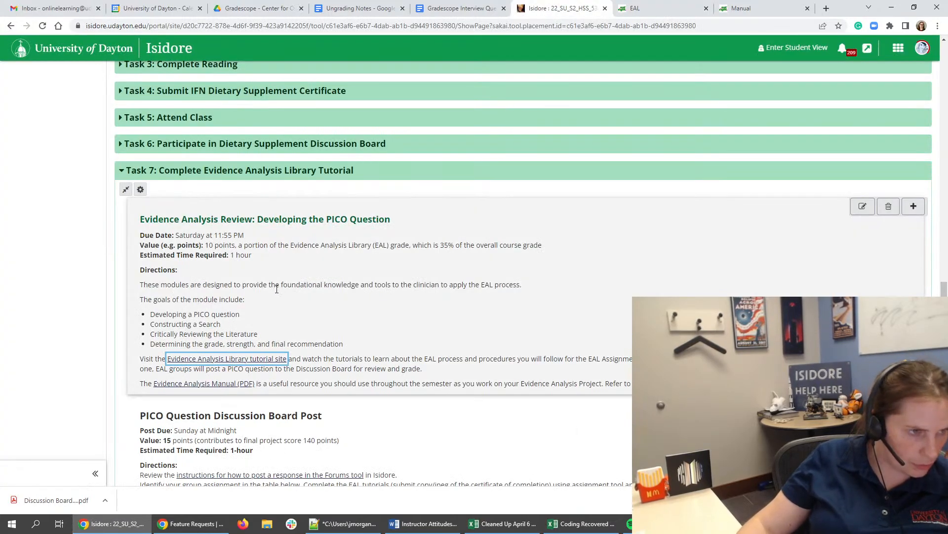
pyautogui.scroll(-5, 346, 346)
pyautogui.scroll(5, 408, 375)
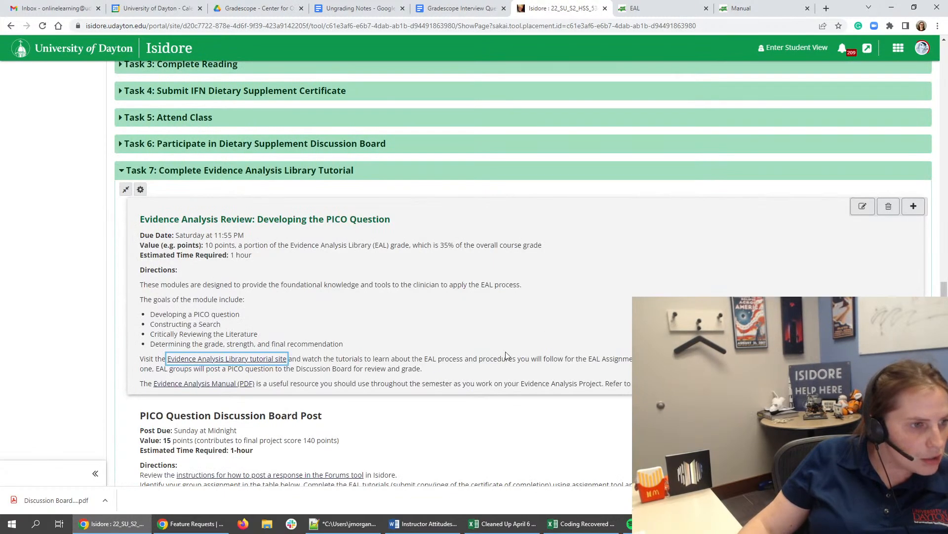
pyautogui.click(863, 207)
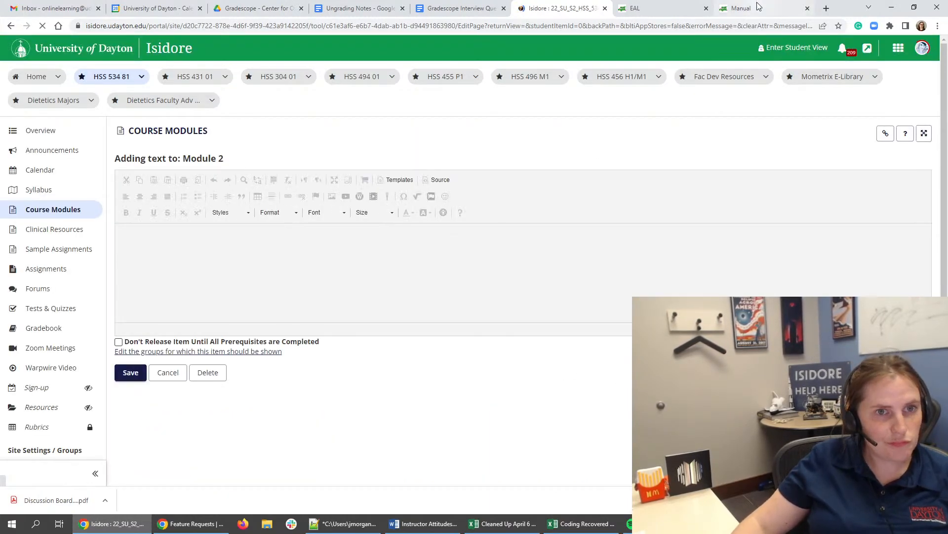
# - Open the students' Orientation Tutorial Quiz (no CEU) from the Evidence Analysis Library tutorial page
pyautogui.click(759, 6)
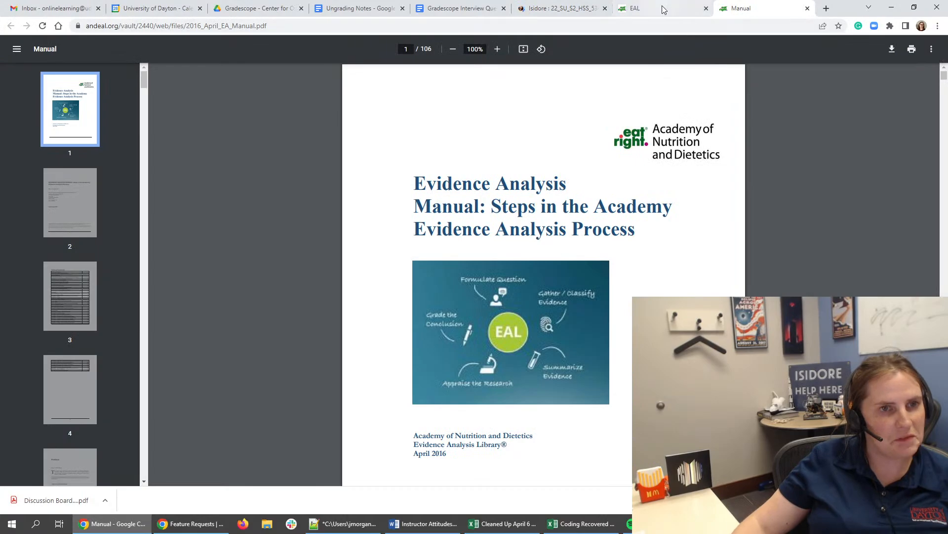
pyautogui.click(642, 8)
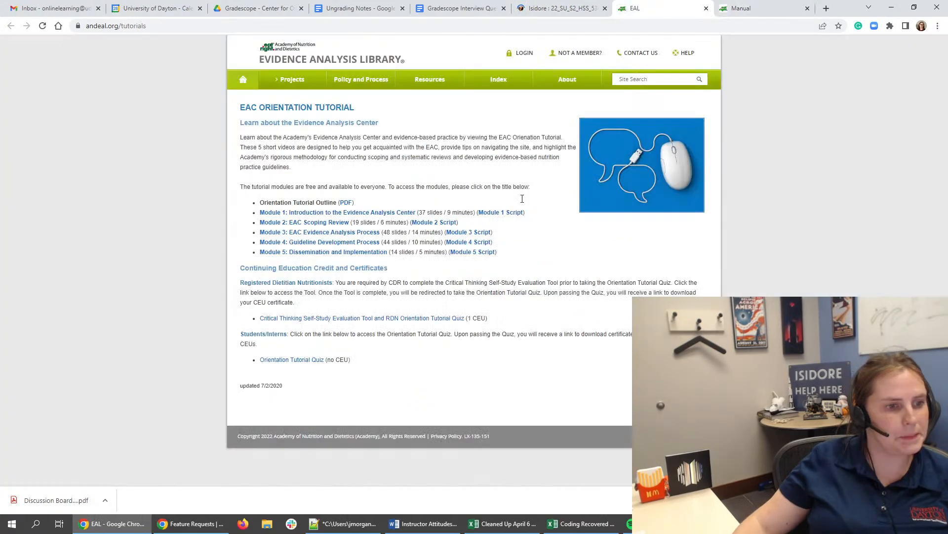
pyautogui.click(277, 359)
# - Enlarge the Module 2 text editor and start a paragraph below the manual reference with "When you have completed the tutorials, take the"
pyautogui.click(491, 8)
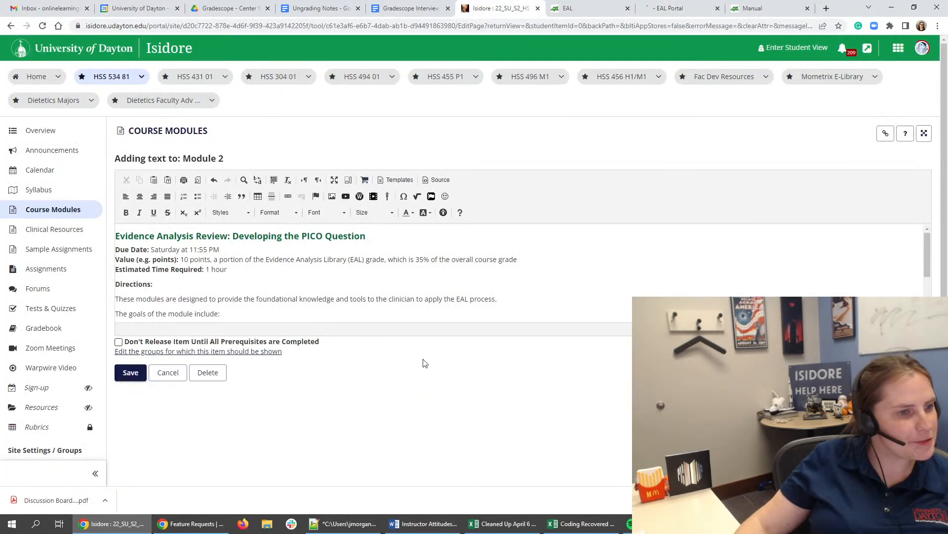
pyautogui.scroll(-2, 309, 264)
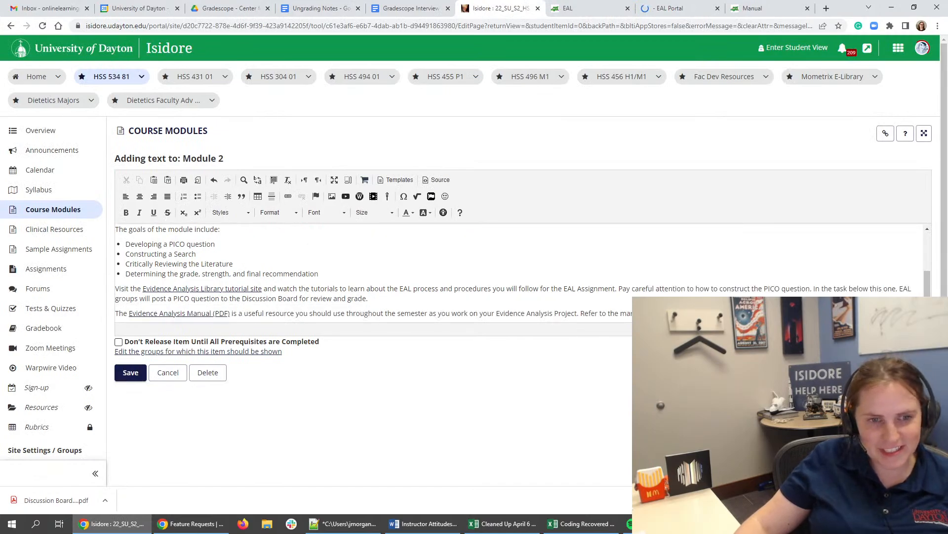
pyautogui.moveTo(928, 332); pyautogui.dragTo(915, 430)
pyautogui.click(116, 412)
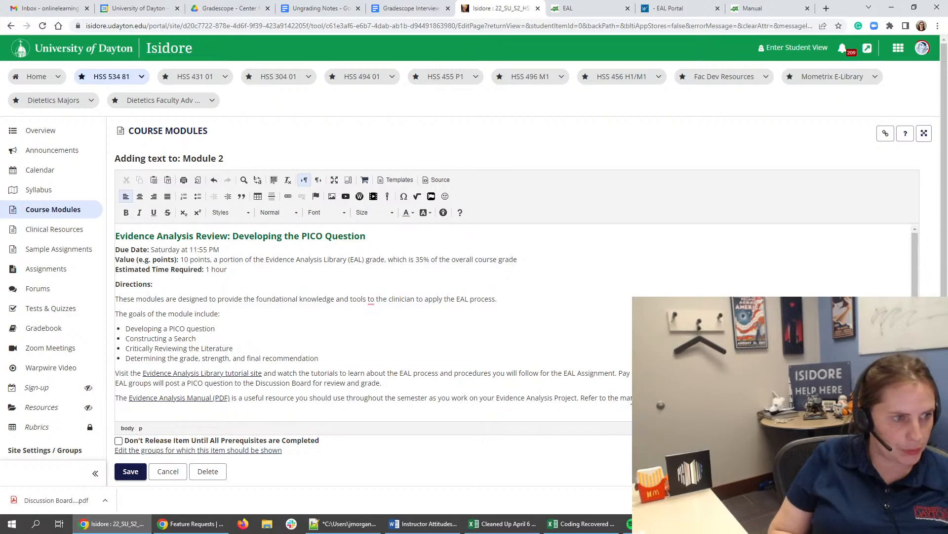
pyautogui.write('When you have completed the')
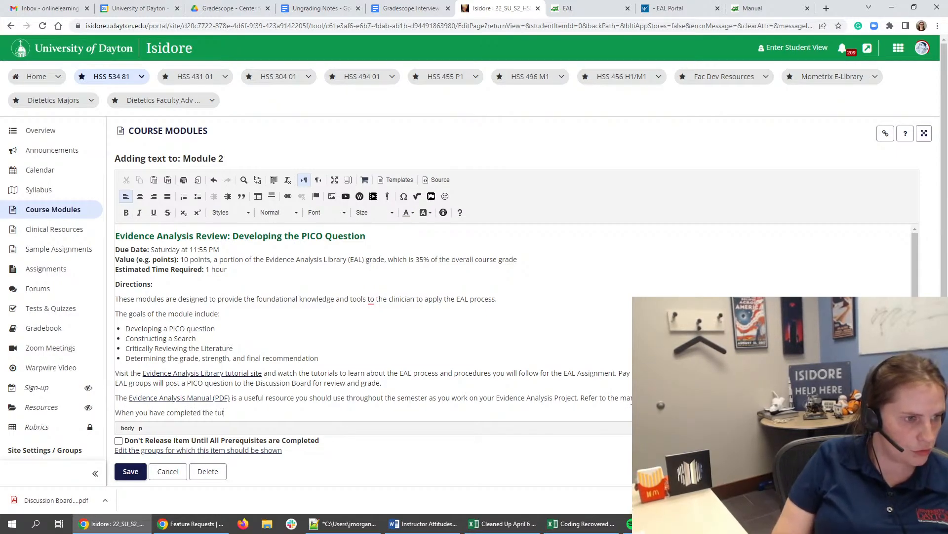
pyautogui.write(' tutorials, ')
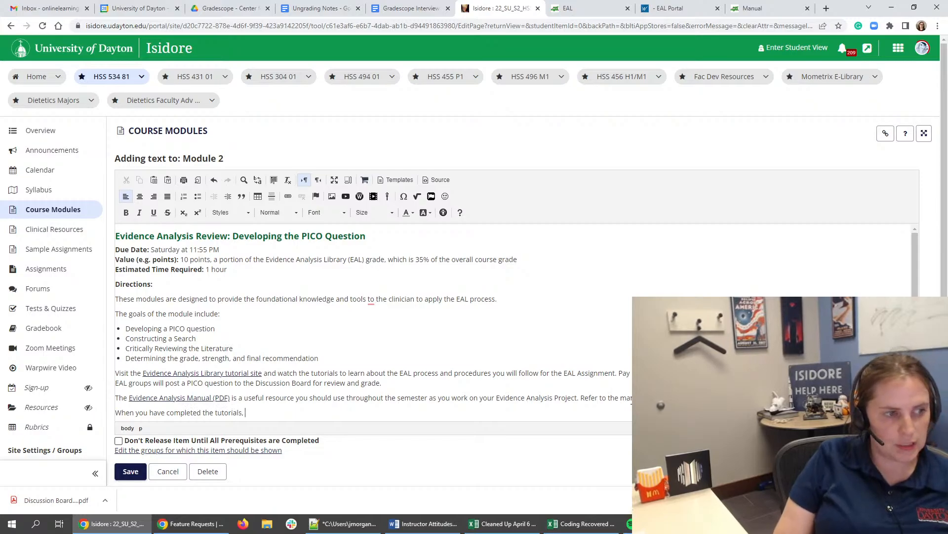
pyautogui.write('yotake the')
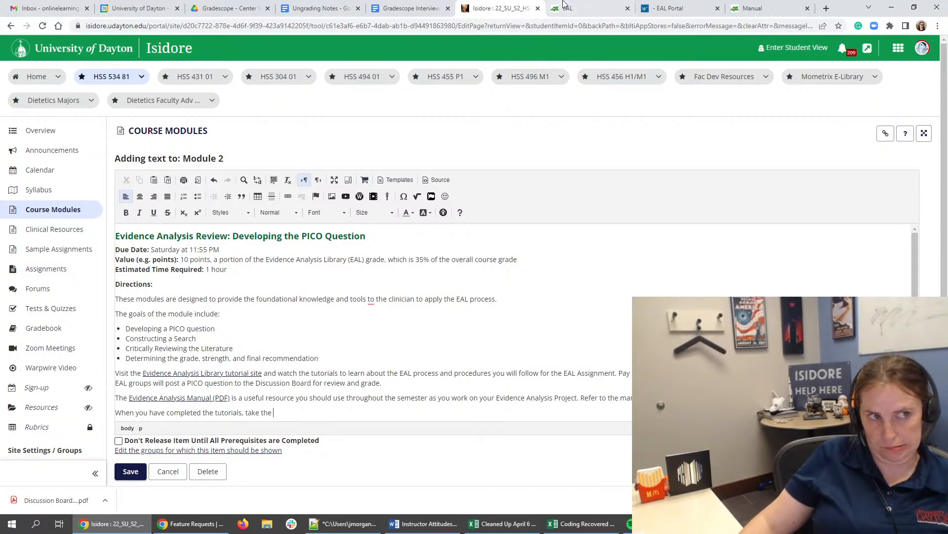
# - Enter the EAL Portal's Orientation Tutorial Quiz by submitting the visitor's first name, last name and e-mail address
pyautogui.click(568, 8)
pyautogui.click(676, 8)
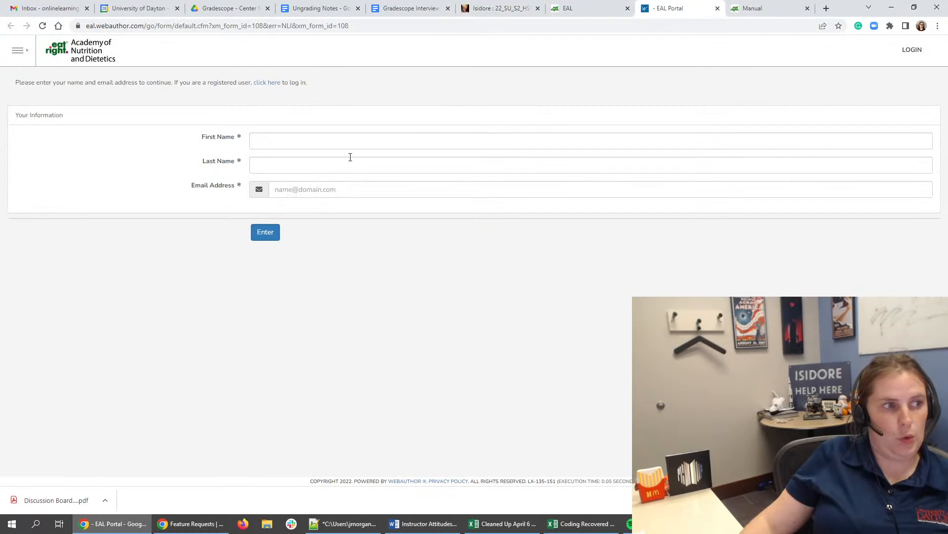
pyautogui.click(355, 140)
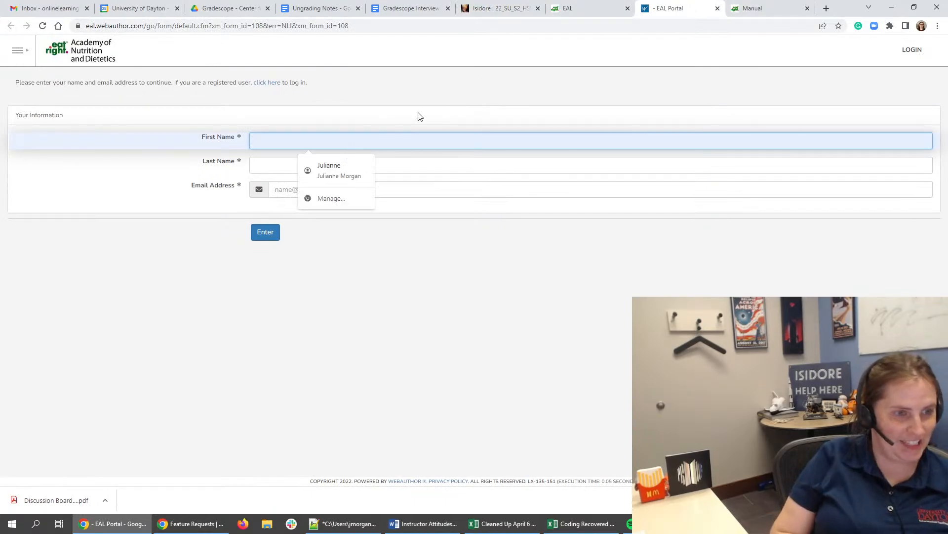
pyautogui.press('Tab')
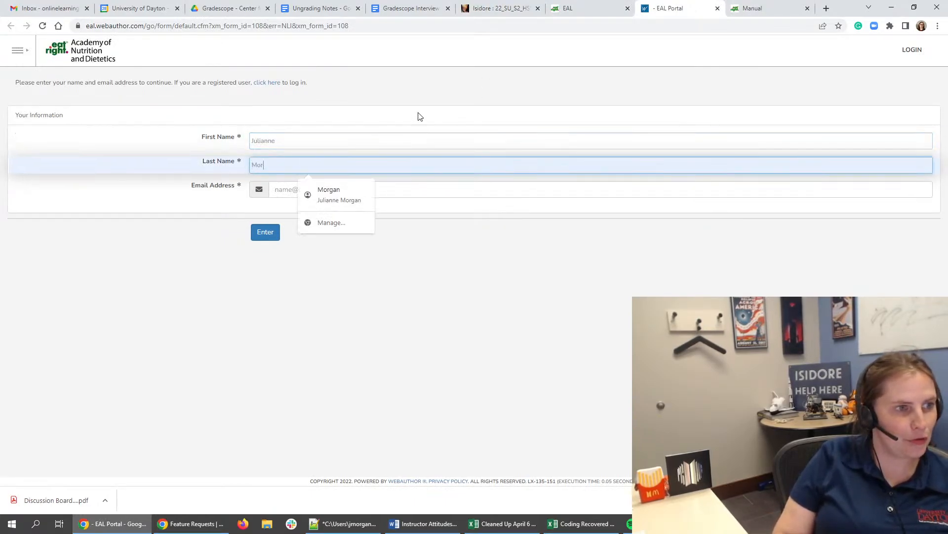
pyautogui.press('Tab')
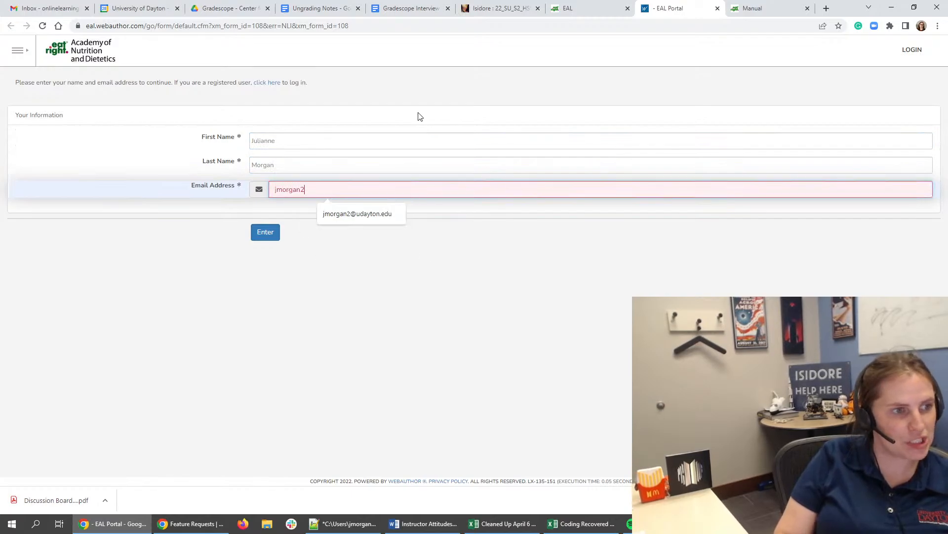
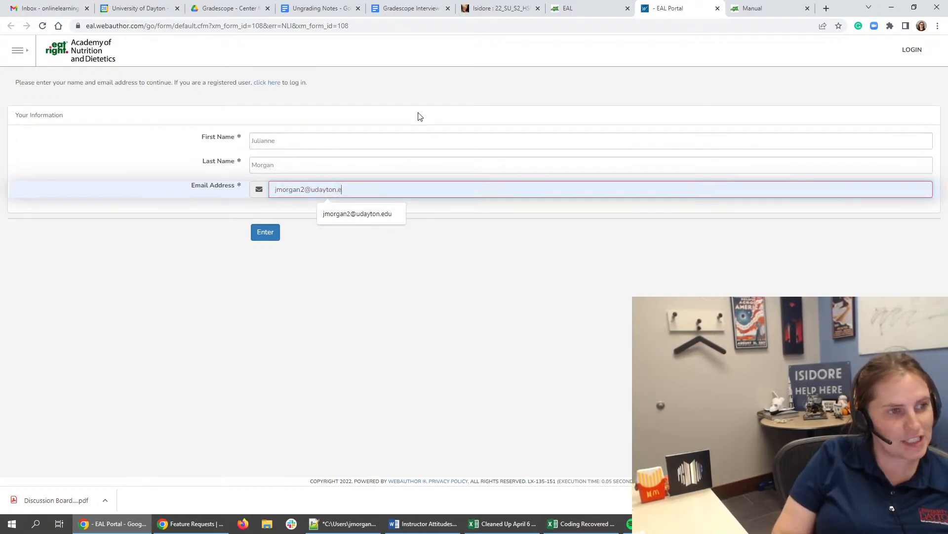
pyautogui.click(273, 235)
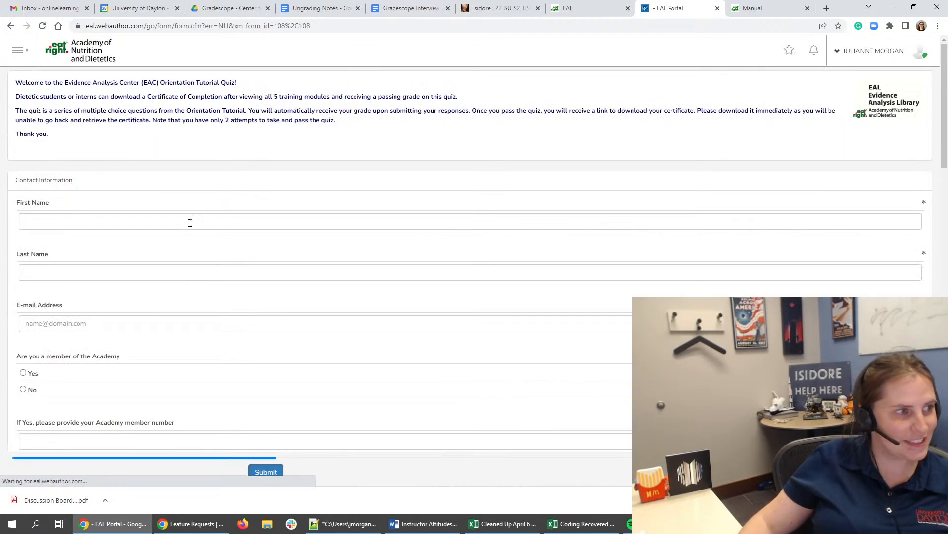
# - Fill in the quiz form's contact information with the participant's first name, last name and e-mail address
pyautogui.click(189, 221)
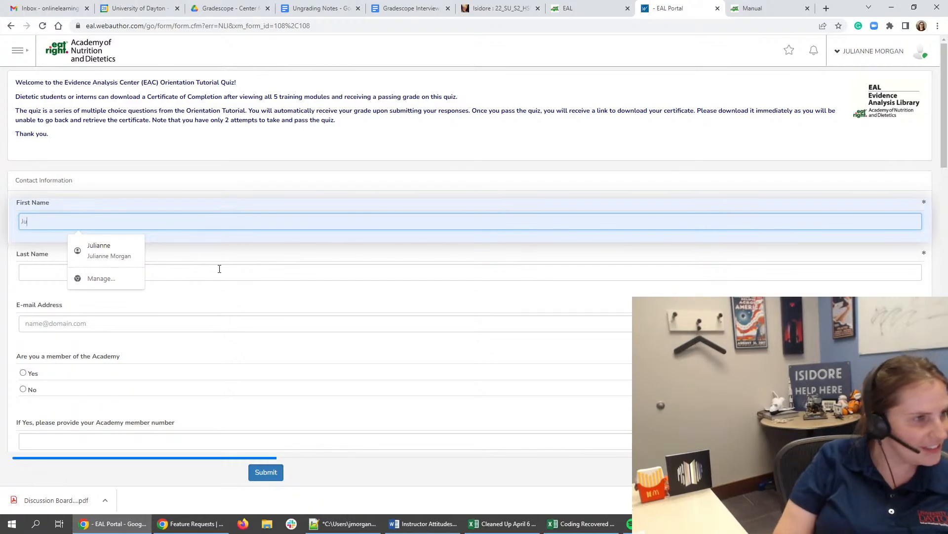
pyautogui.press('Tab')
pyautogui.press('Tab')
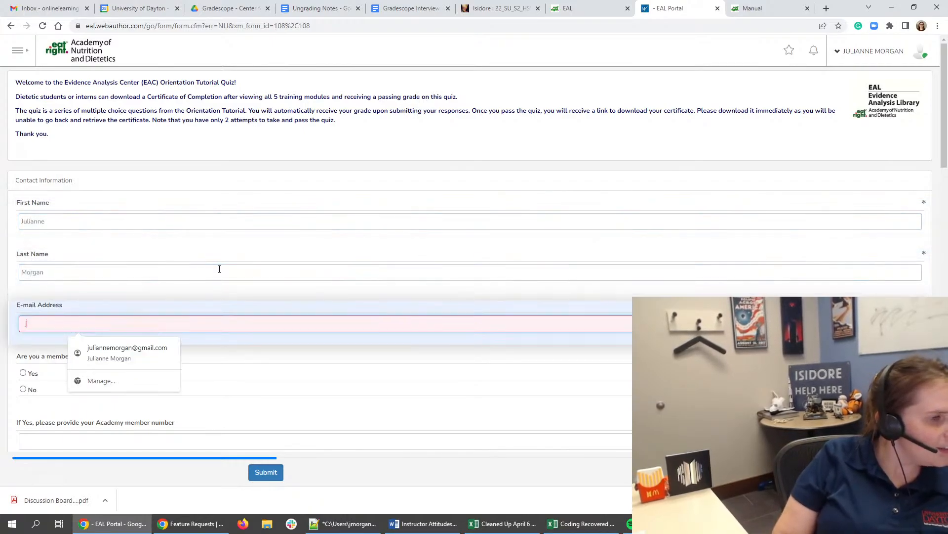
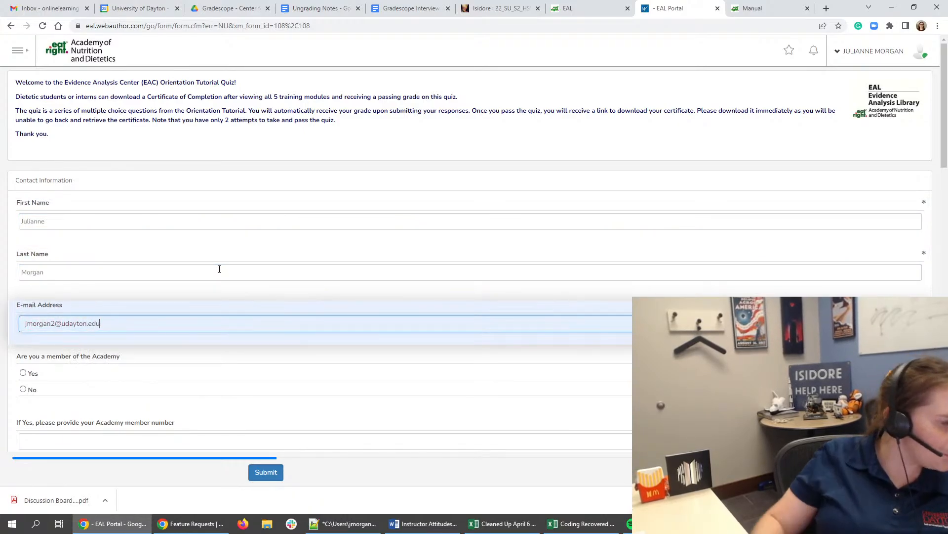
# - Answer No to Academy membership and set Today's Date to 06/28/2022 in the quiz form
pyautogui.click(81, 390)
pyautogui.scroll(-4, 76, 392)
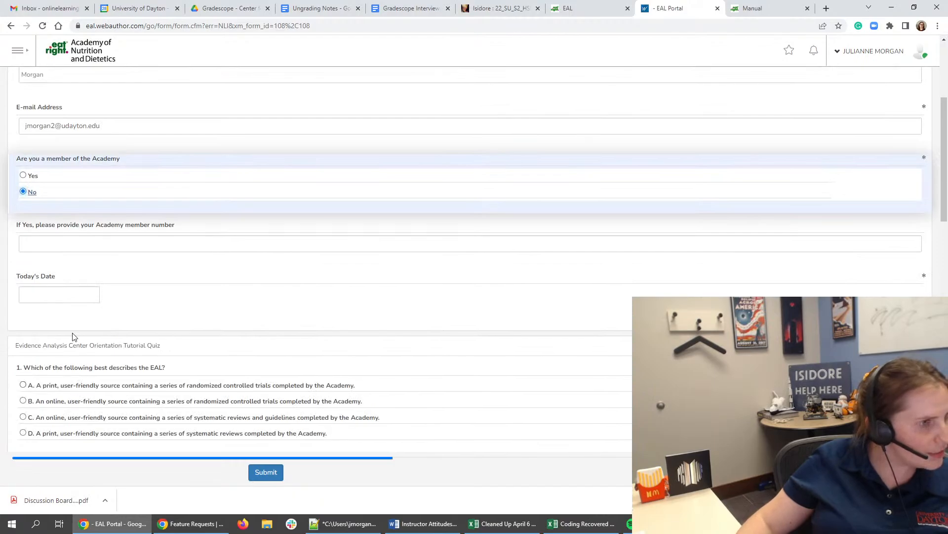
pyautogui.scroll(-2, 73, 337)
pyautogui.click(74, 195)
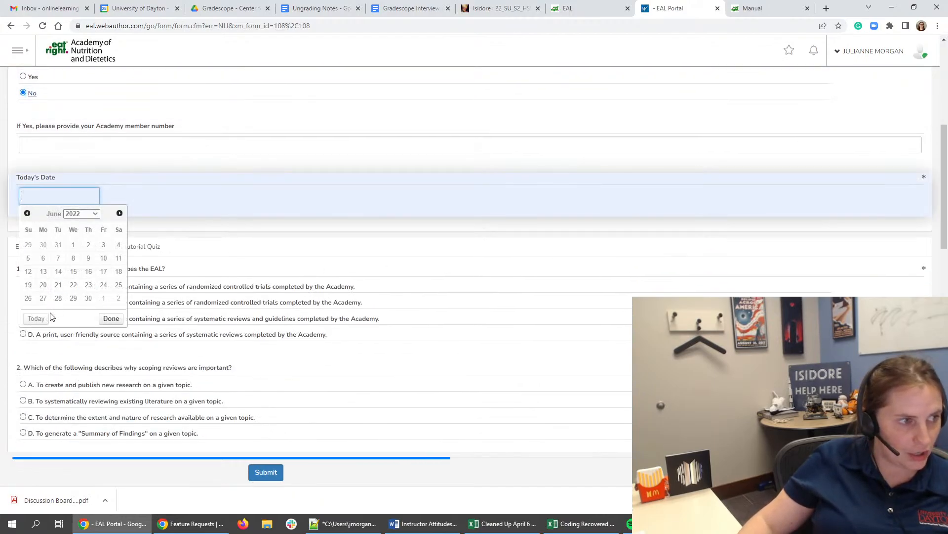
pyautogui.click(59, 298)
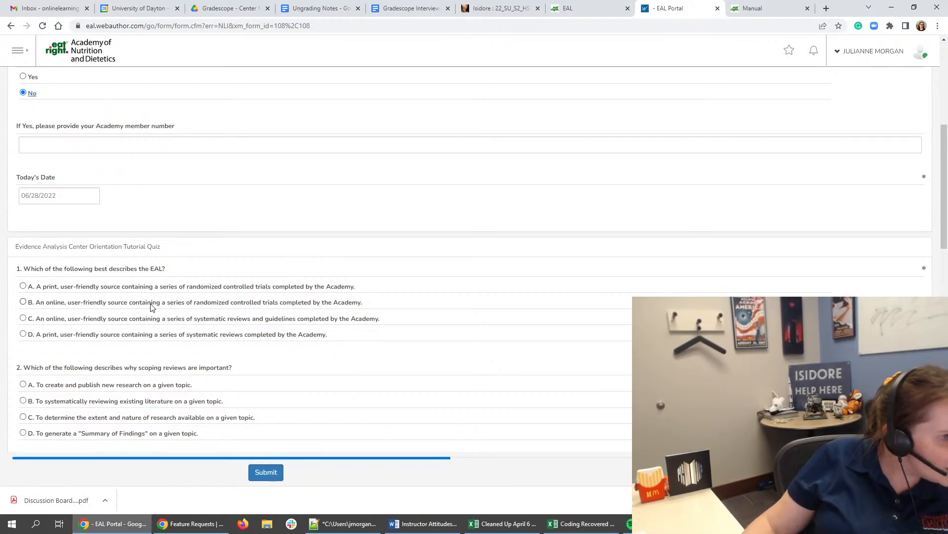
# - Answer question 1 with option C, an online source of systematic reviews and guidelines, and look through the following quiz questions
pyautogui.click(133, 322)
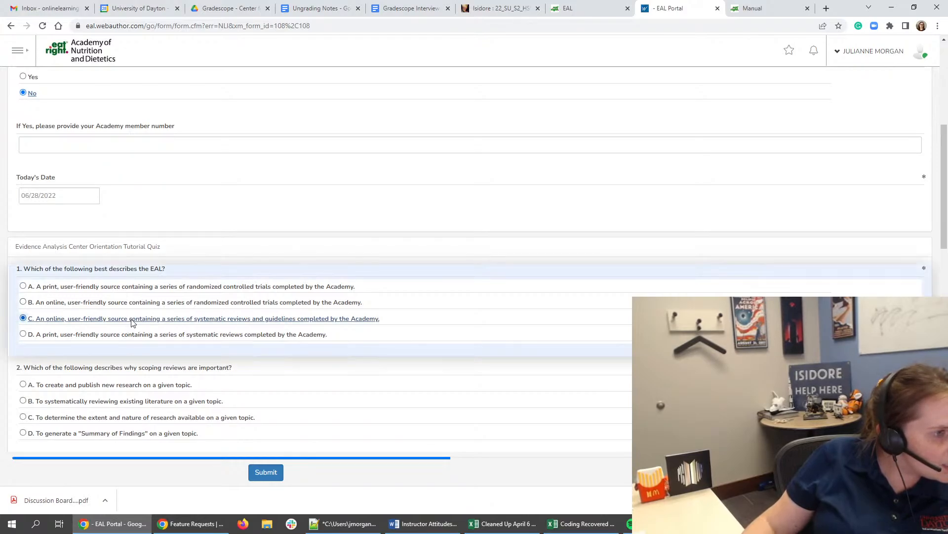
pyautogui.scroll(-2, 166, 340)
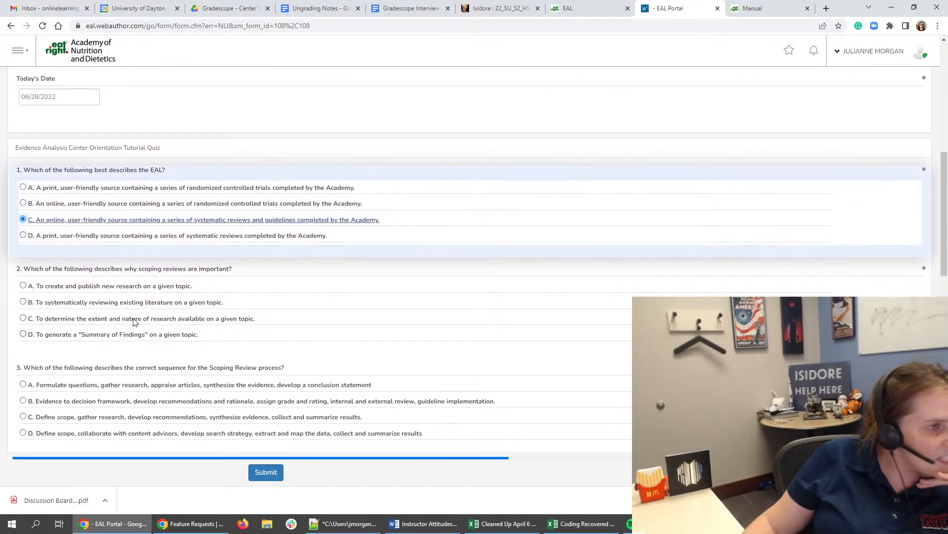
pyautogui.scroll(-15, 155, 274)
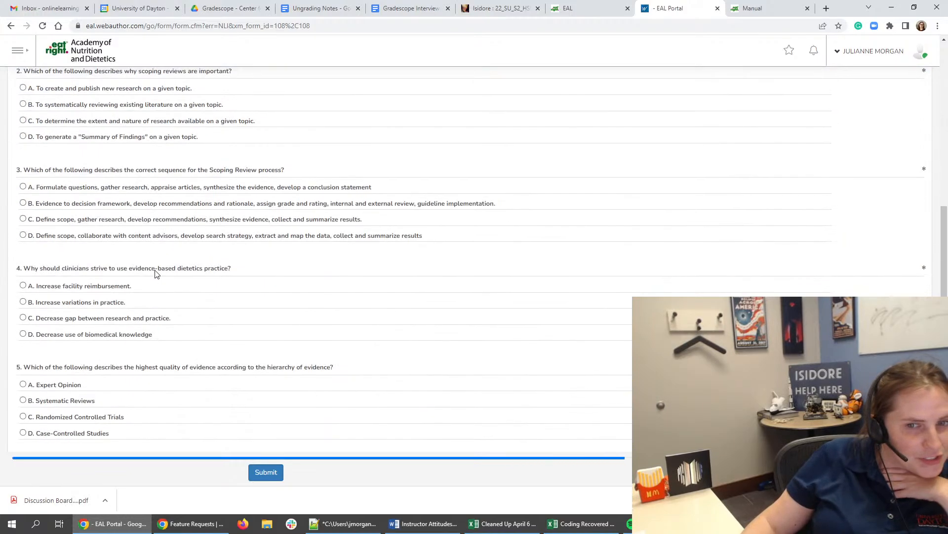
pyautogui.scroll(17, 111, 377)
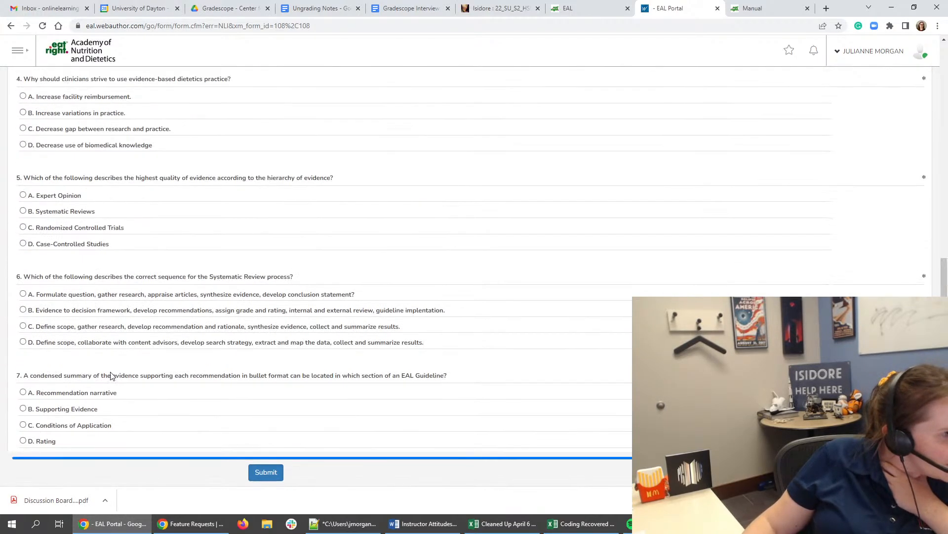
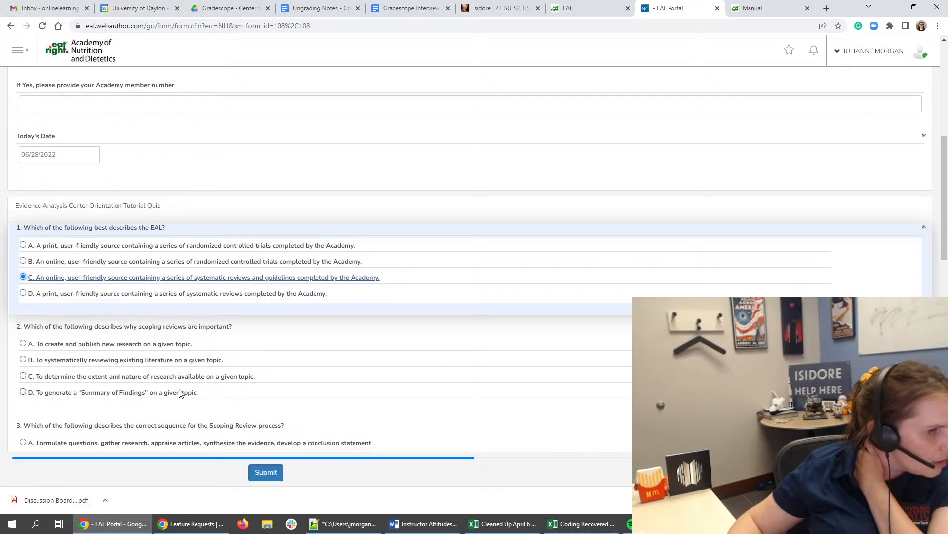
# - Switch to the Isidore course site and save the edited Evidence Analysis Review text in Module 2
pyautogui.click(493, 12)
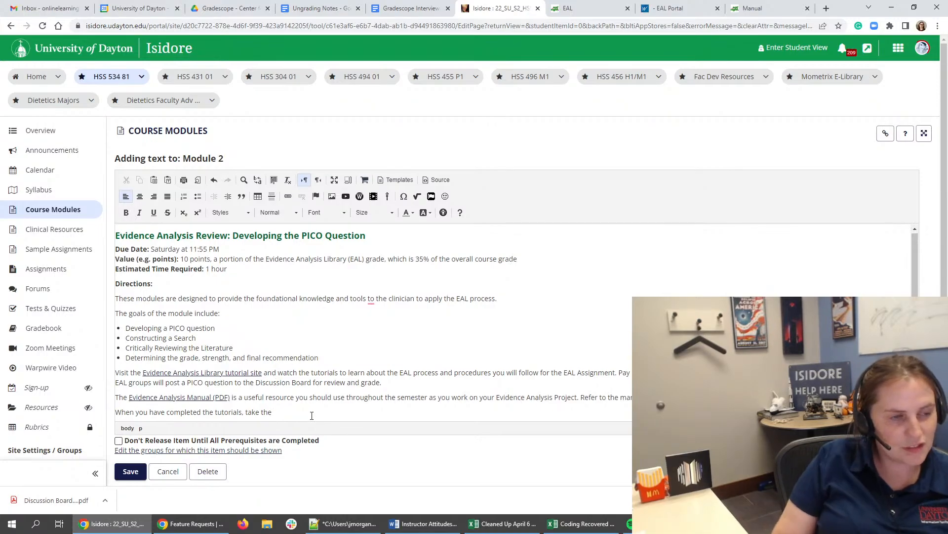
pyautogui.click(129, 471)
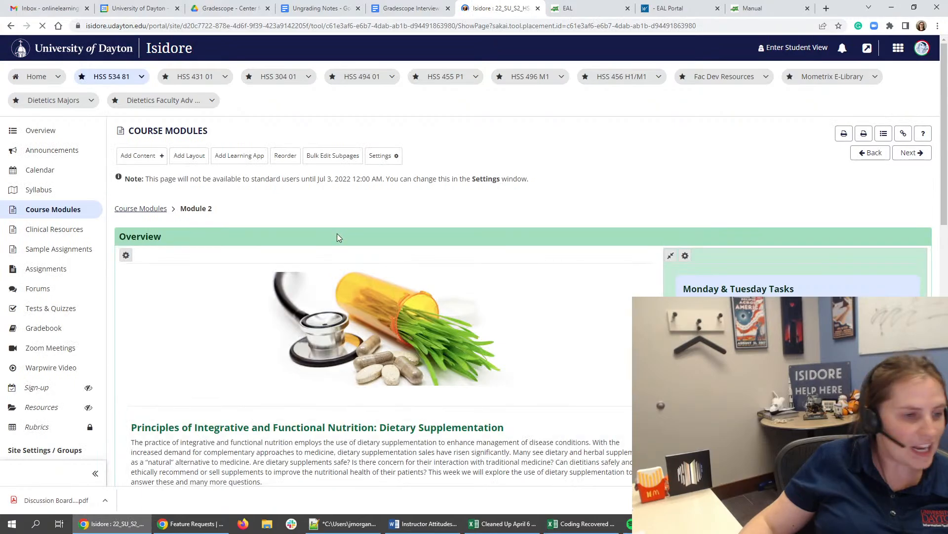
# - Review the Task 7 Evidence Analysis Library tutorial text and the PICO Question Discussion Board Post directions in Module 2
pyautogui.scroll(-6, 307, 303)
pyautogui.scroll(-2, 270, 315)
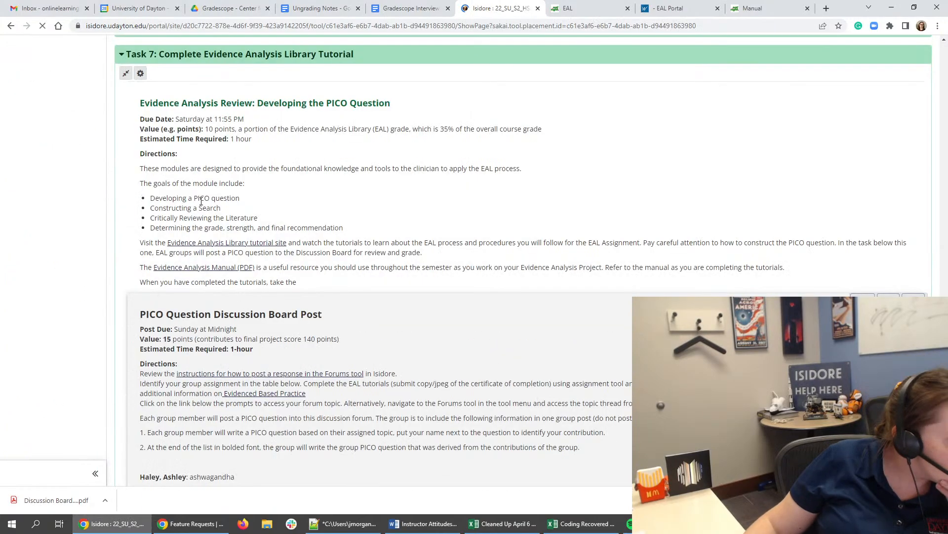
pyautogui.moveTo(201, 199); pyautogui.dragTo(388, 245)
pyautogui.click(388, 245)
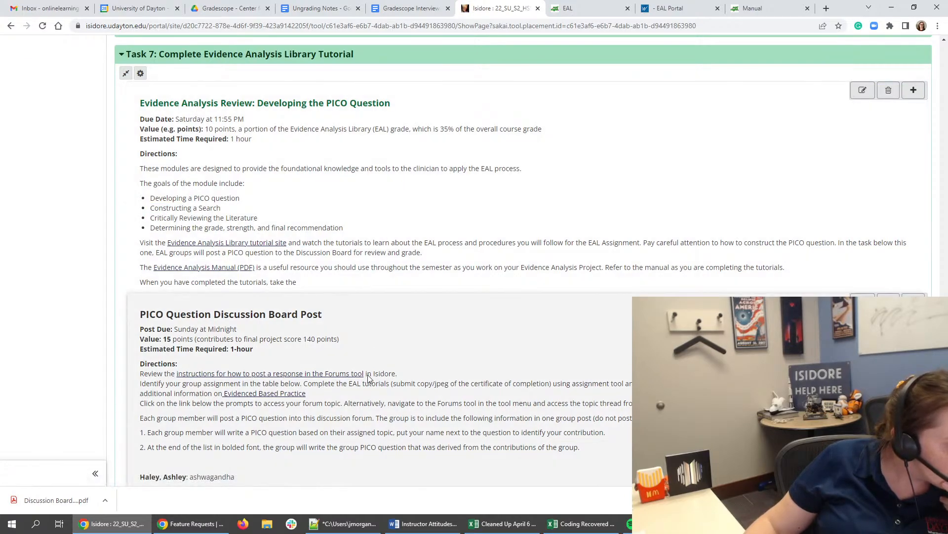
pyautogui.moveTo(383, 447); pyautogui.dragTo(384, 418)
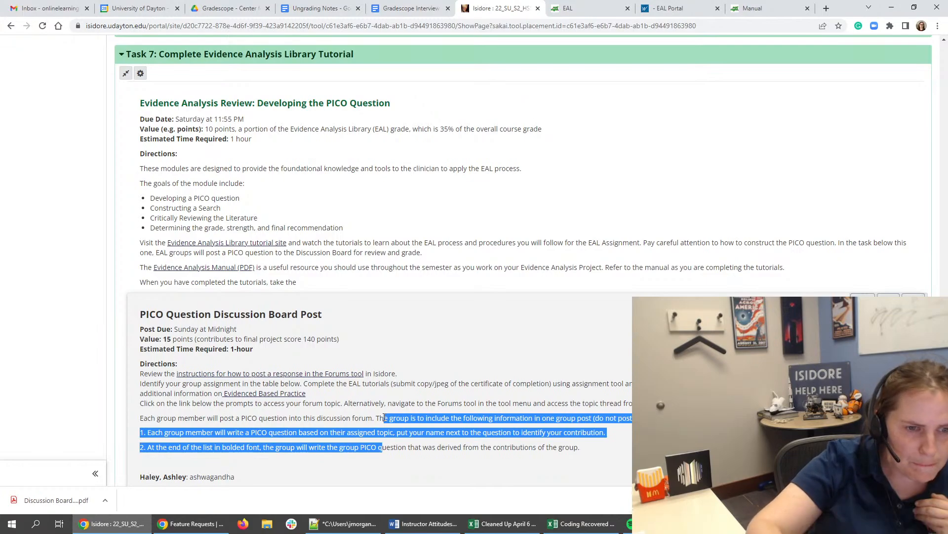
pyautogui.tripleClick(403, 379)
pyautogui.click(402, 379)
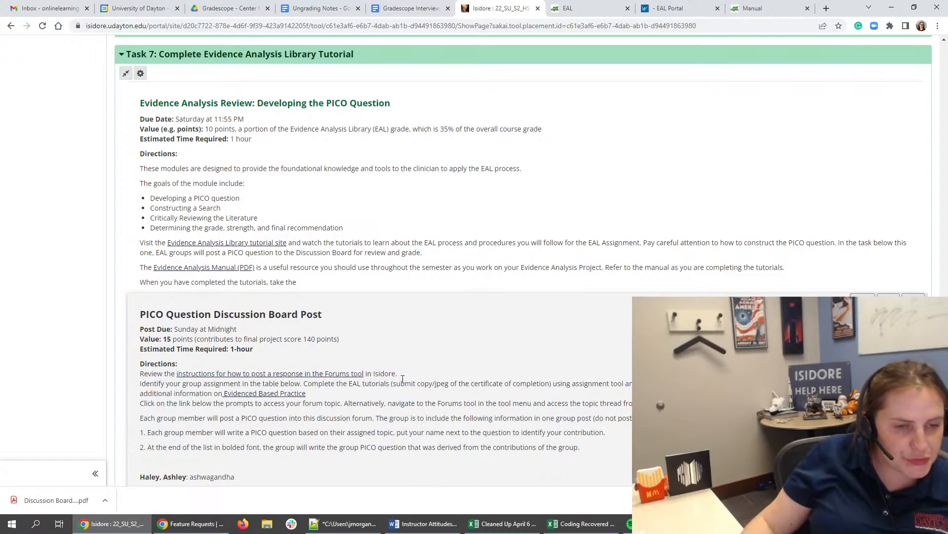
pyautogui.scroll(-1, 403, 379)
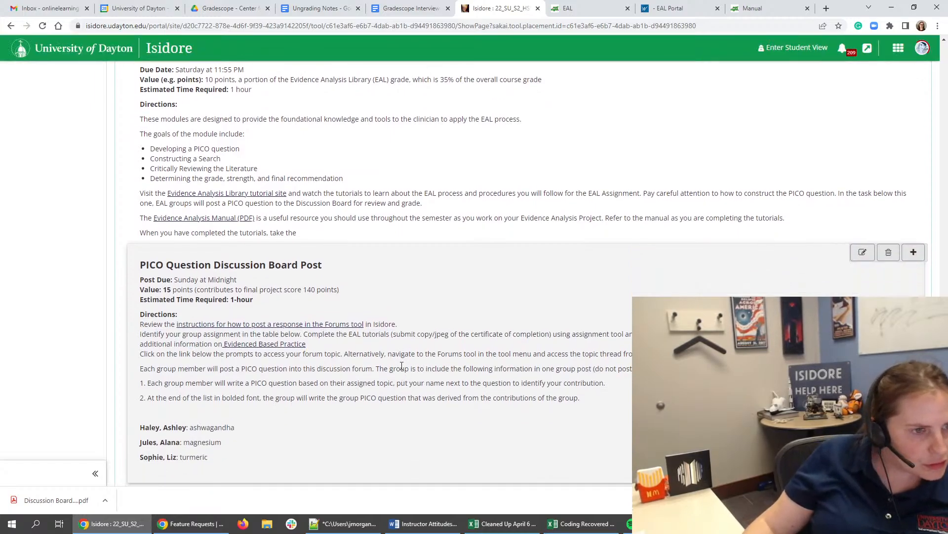
pyautogui.tripleClick(398, 337)
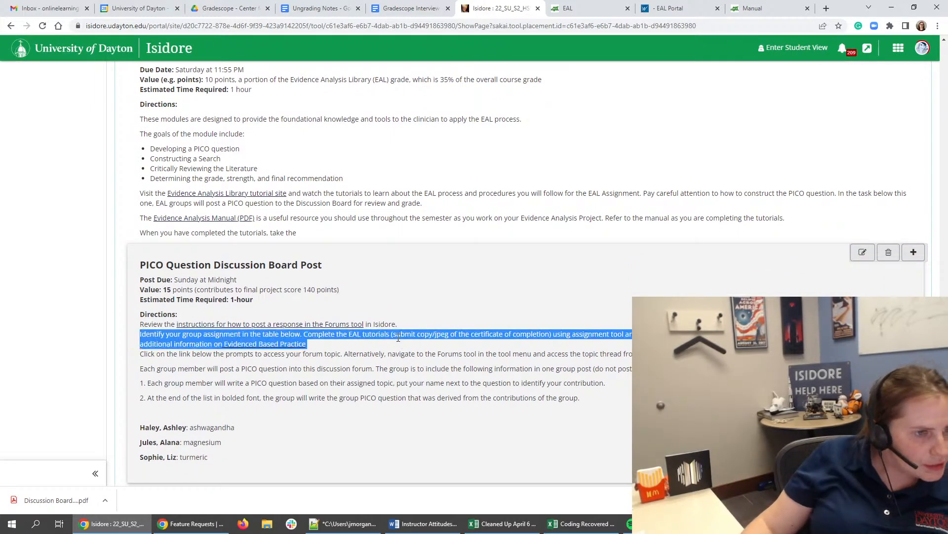
pyautogui.click(398, 336)
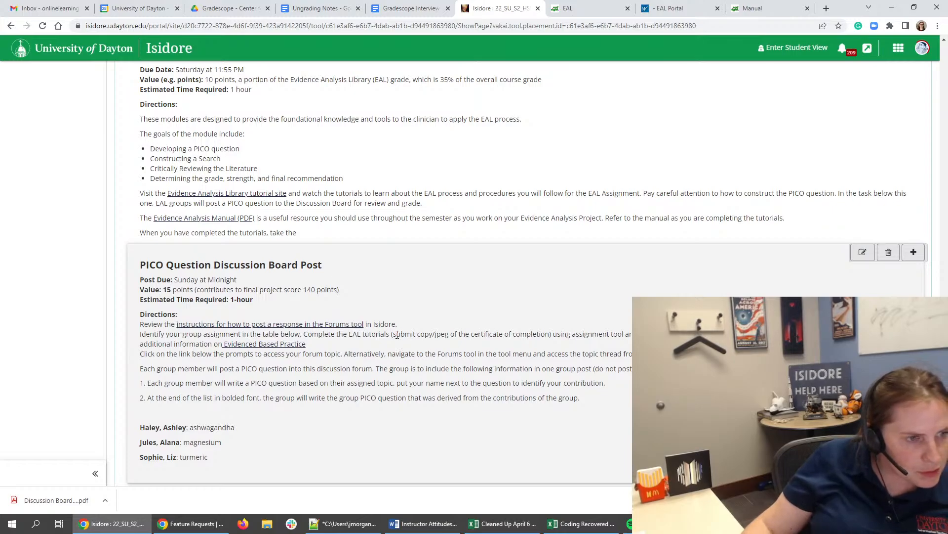
pyautogui.tripleClick(401, 387)
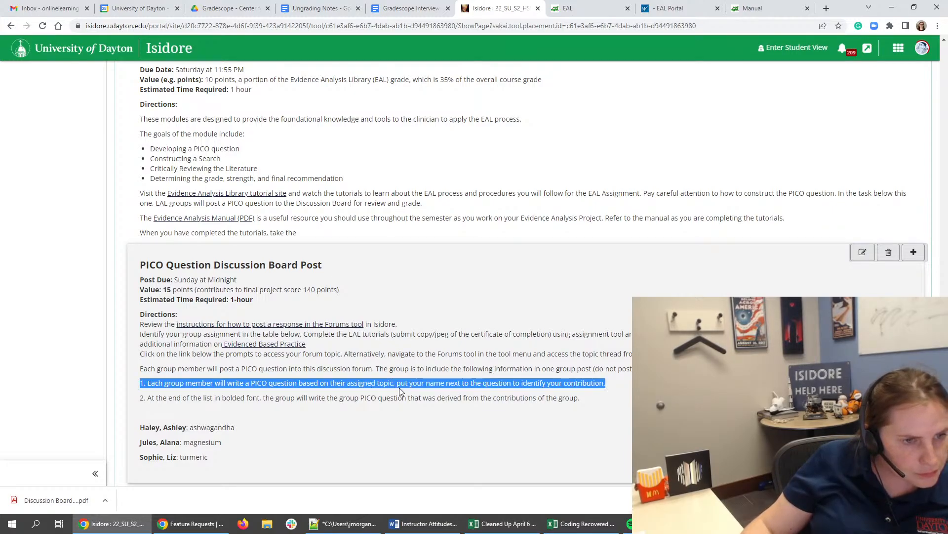
pyautogui.click(400, 391)
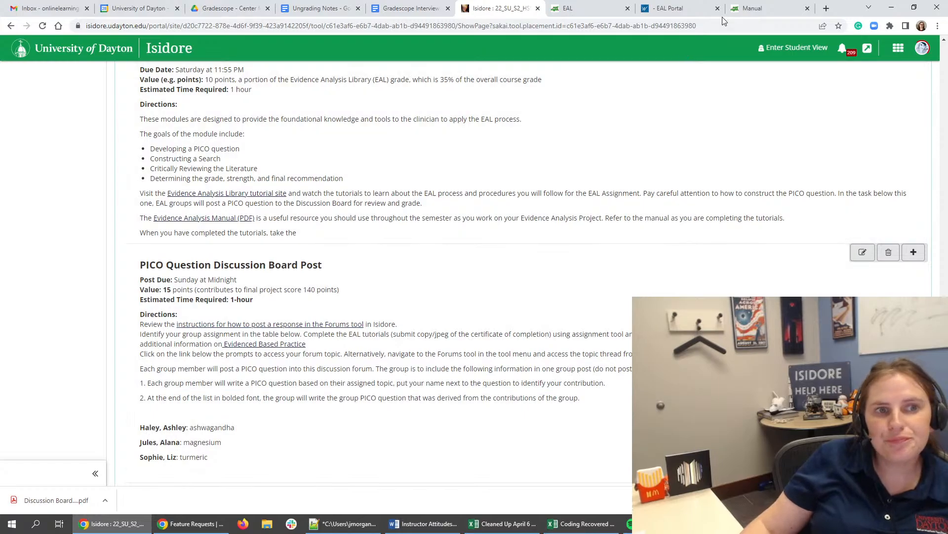
# - Check the EAL quiz, the Task 7 text and the Evidence Analysis Manual, and read the EAC Orientation Tutorial page's introduction
pyautogui.click(670, 9)
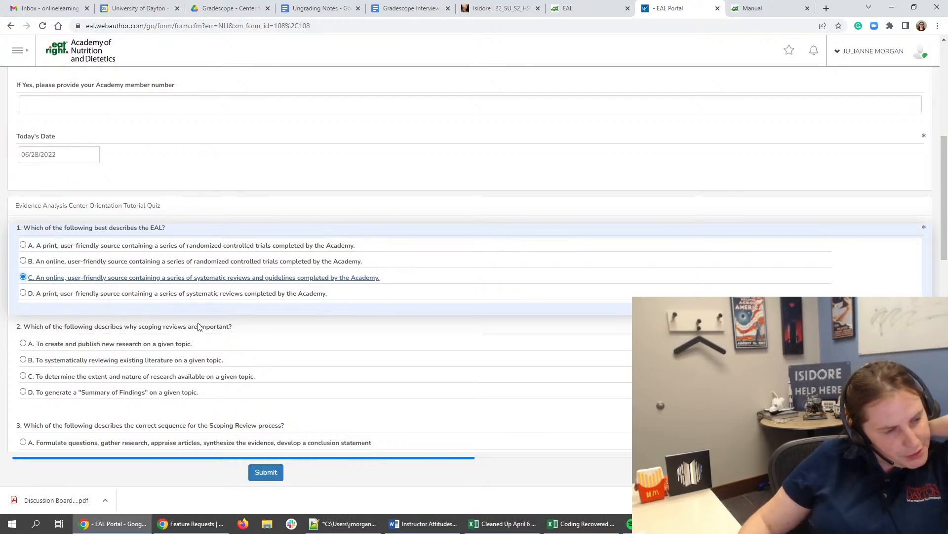
pyautogui.click(488, 15)
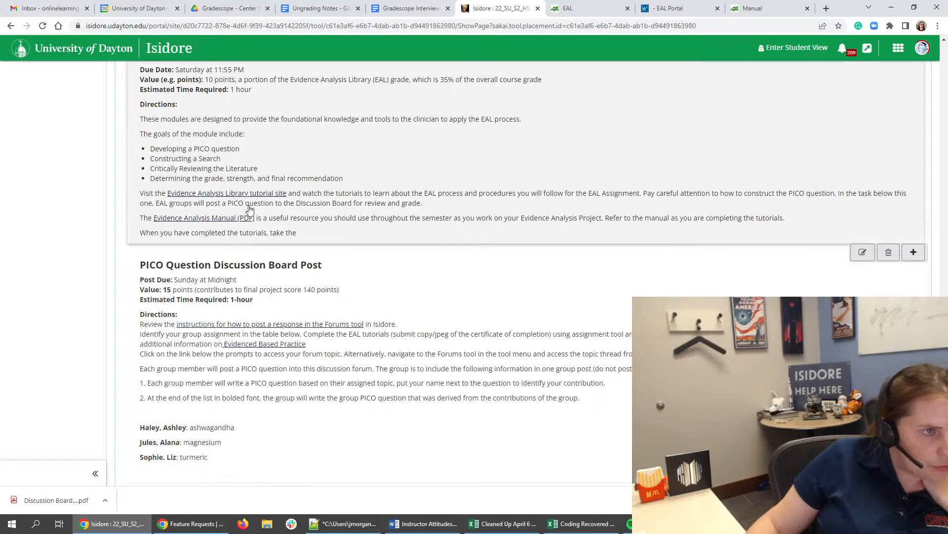
pyautogui.click(756, 9)
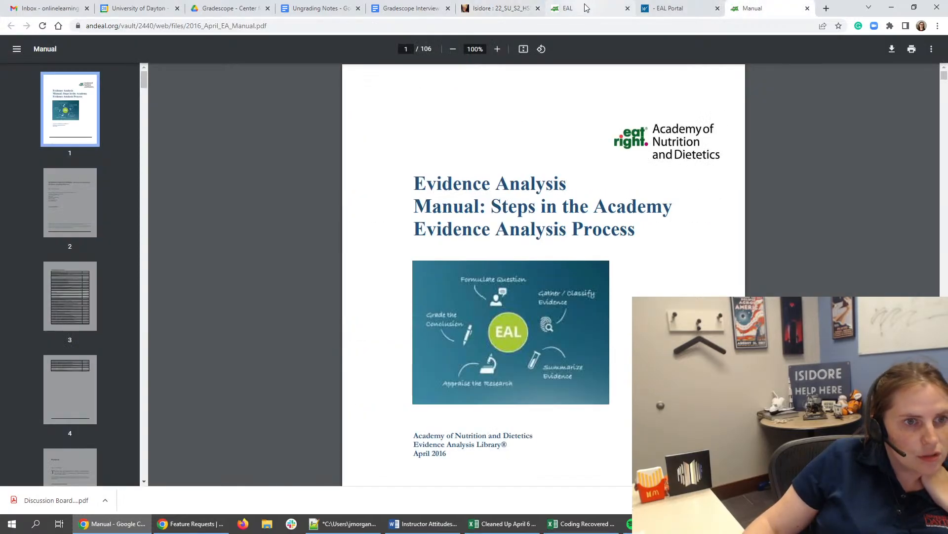
pyautogui.click(586, 8)
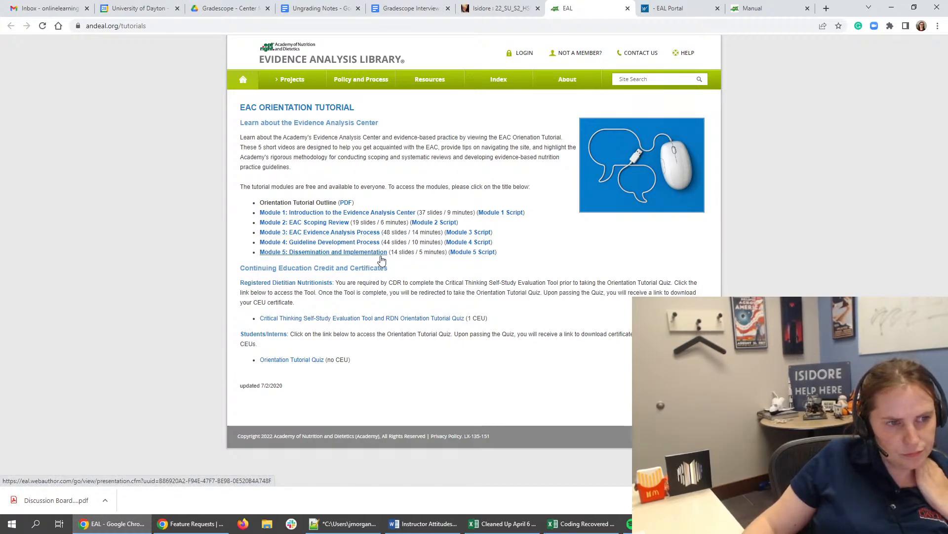
pyautogui.moveTo(431, 139); pyautogui.dragTo(438, 147)
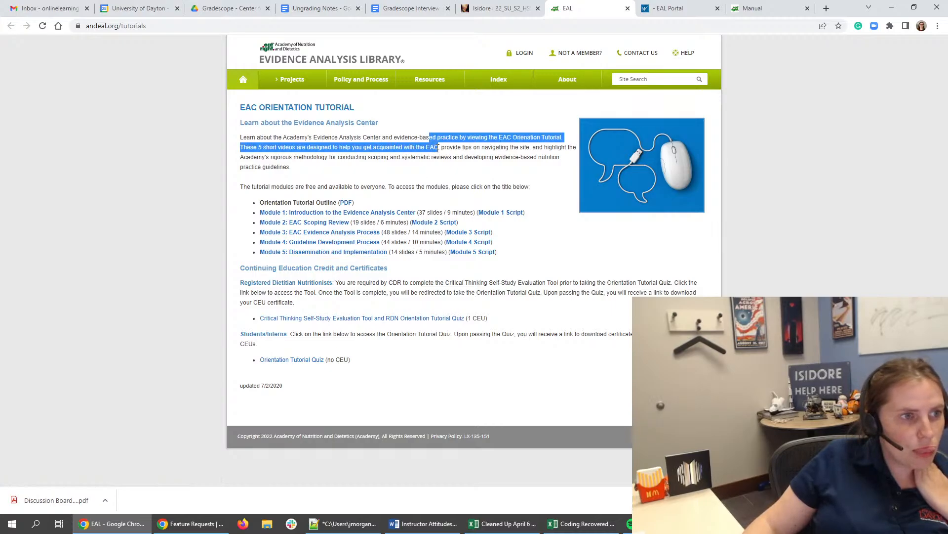
pyautogui.tripleClick(439, 148)
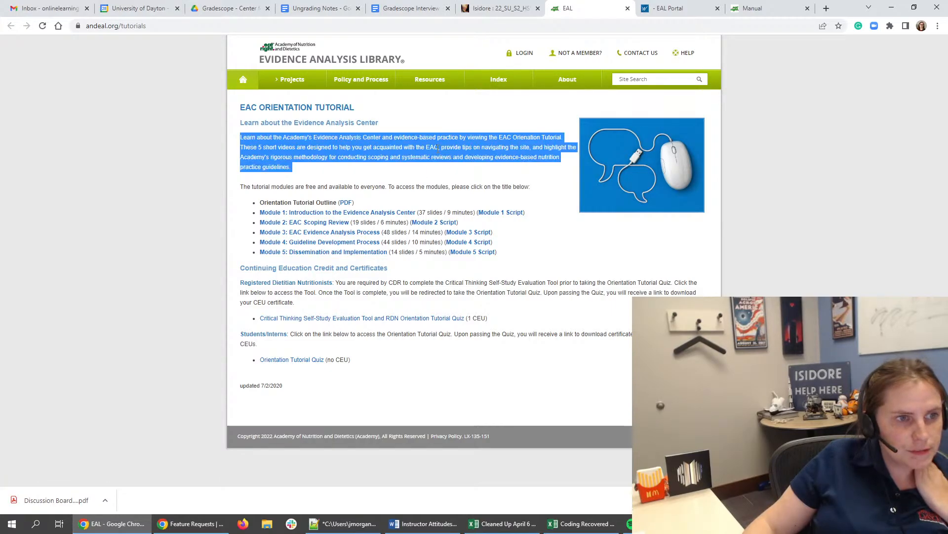
pyautogui.click(444, 156)
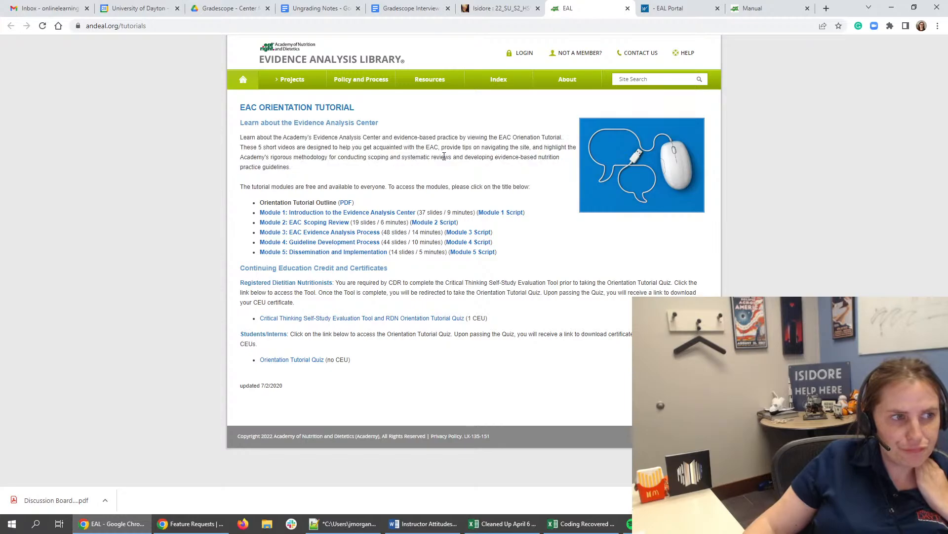
pyautogui.moveTo(455, 144); pyautogui.dragTo(465, 169)
pyautogui.click(464, 170)
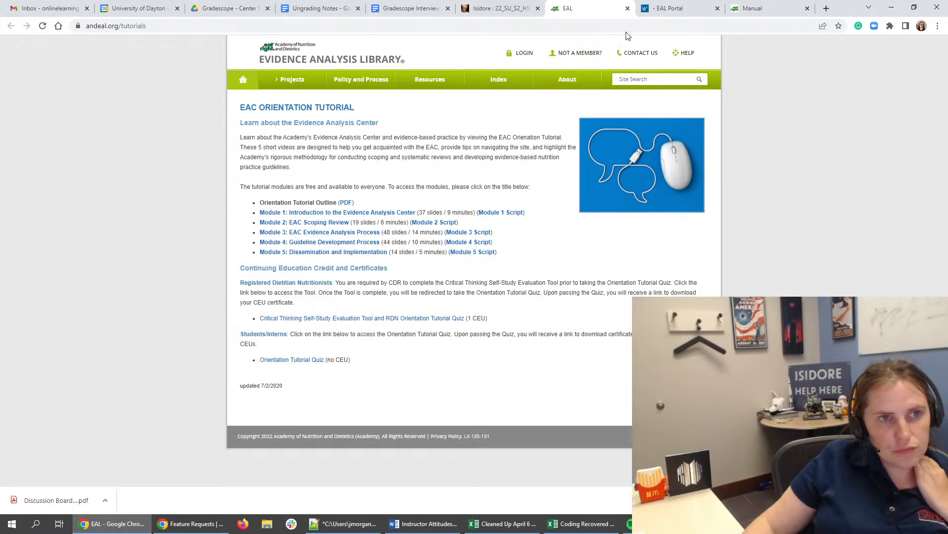
# - Answer question 2 of the EAL Portal orientation quiz with option B, "To systematically reviewing existing literature on a given topic."
pyautogui.click(665, 8)
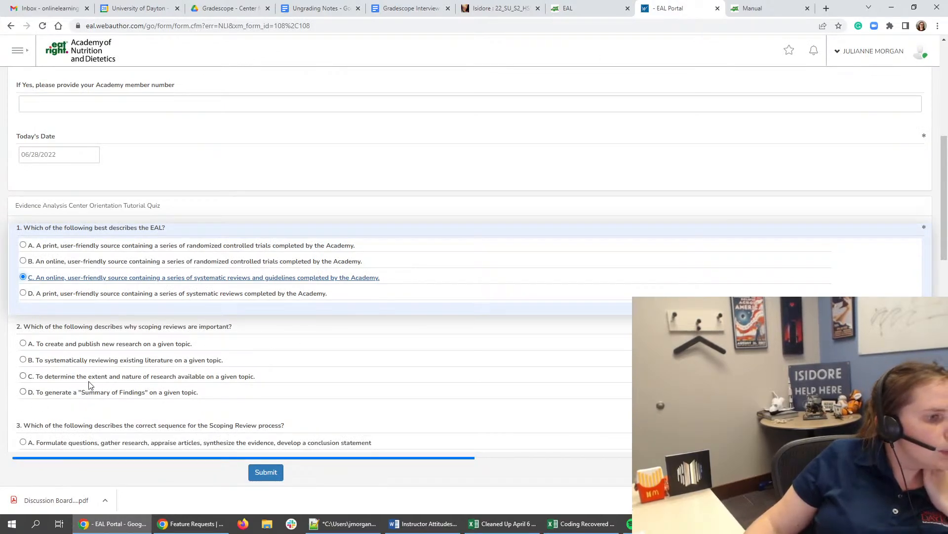
pyautogui.click(109, 361)
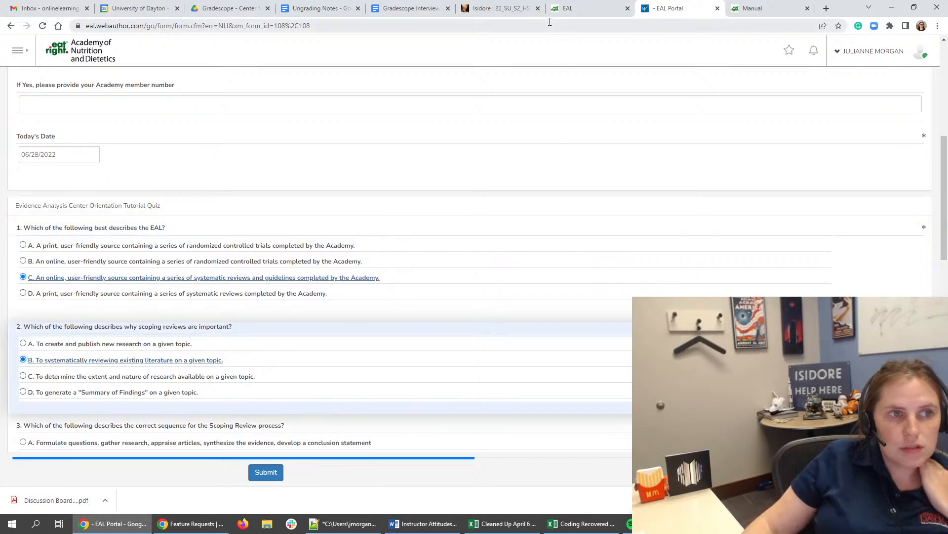
# - Open the Evidence Analysis Manual PDF linked in Isidore's Task 7 and examine its table of contents for the sequence asked about in question 3
pyautogui.scroll(-2, 511, 205)
pyautogui.scroll(-2, 508, 211)
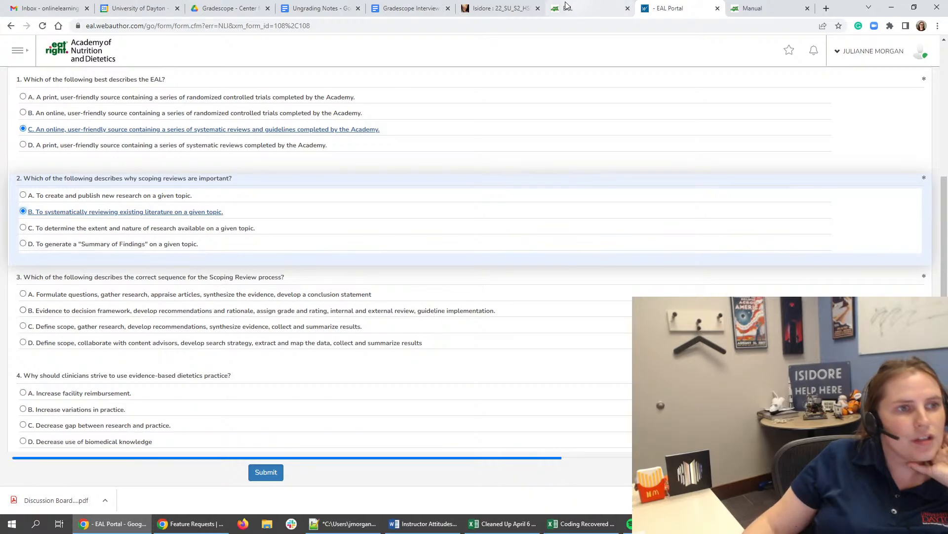
pyautogui.click(499, 8)
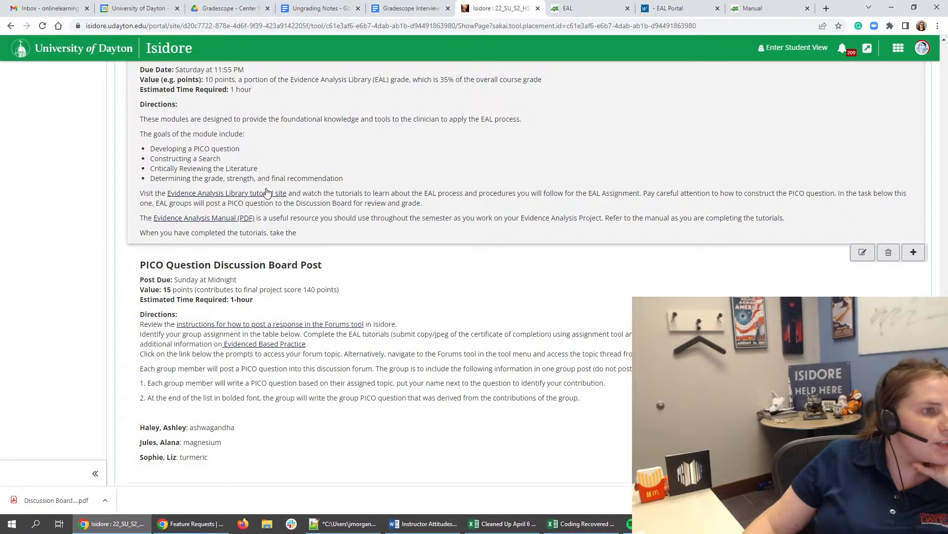
pyautogui.click(237, 217)
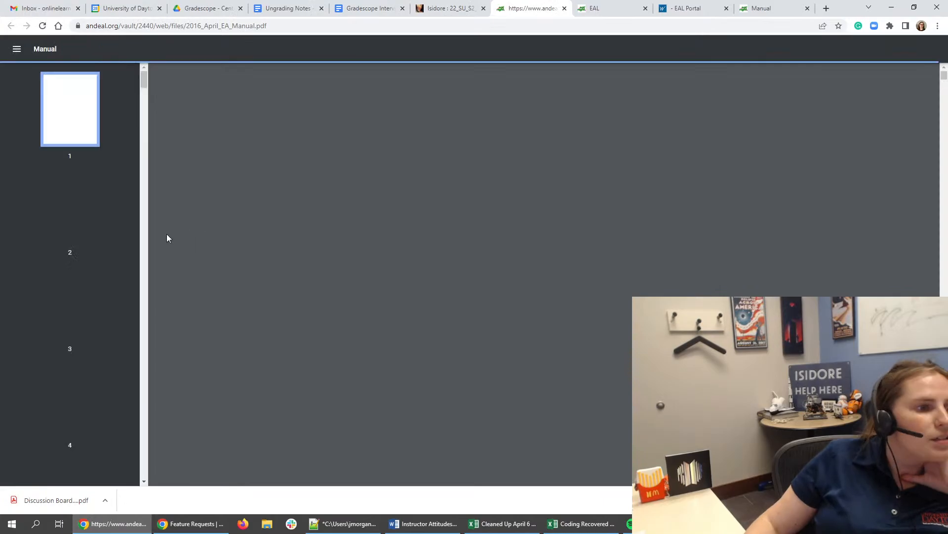
pyautogui.scroll(-2, 84, 210)
pyautogui.click(84, 212)
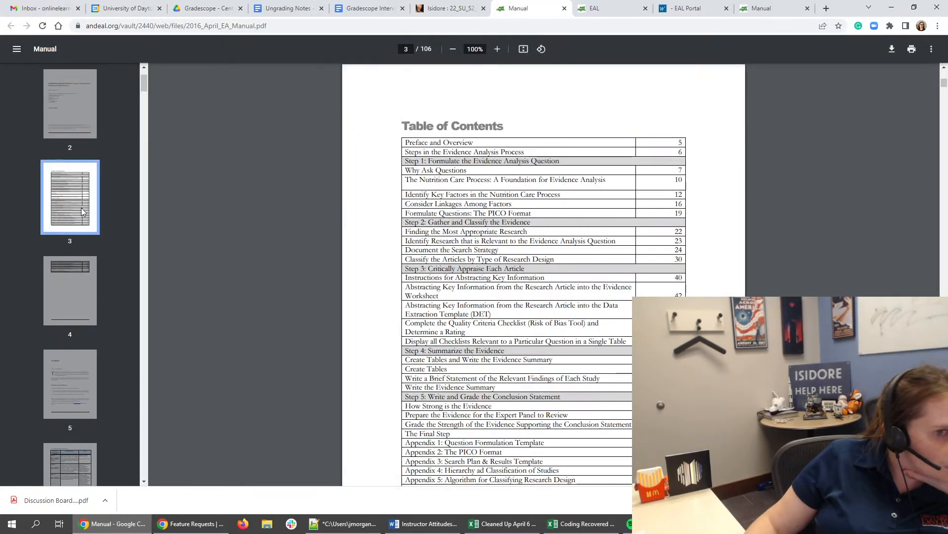
pyautogui.doubleClick(481, 223)
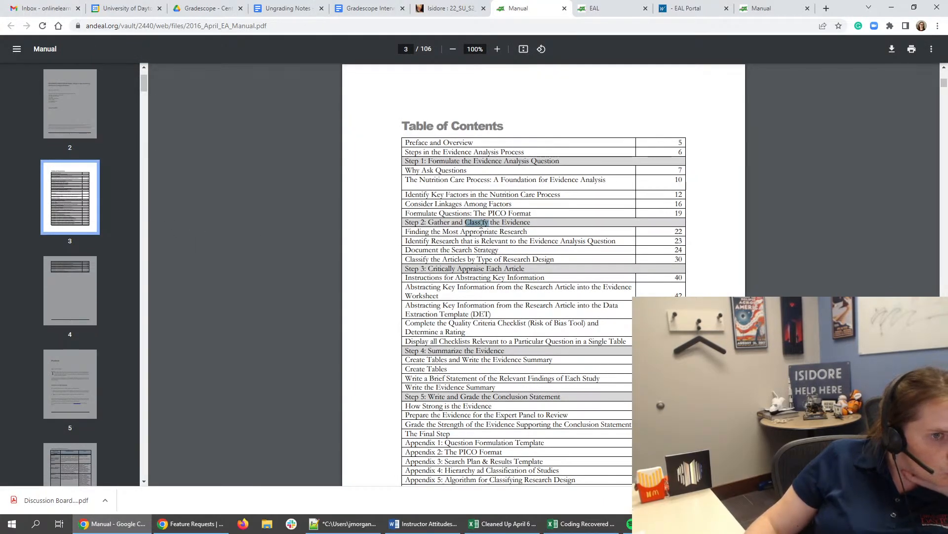
pyautogui.click(457, 169)
pyautogui.scroll(-1, 459, 170)
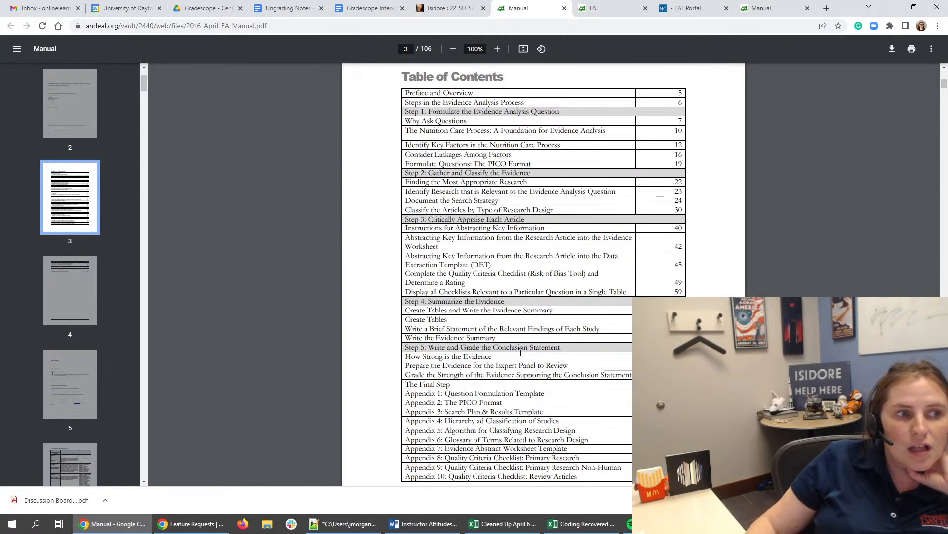
pyautogui.scroll(-13, 583, 242)
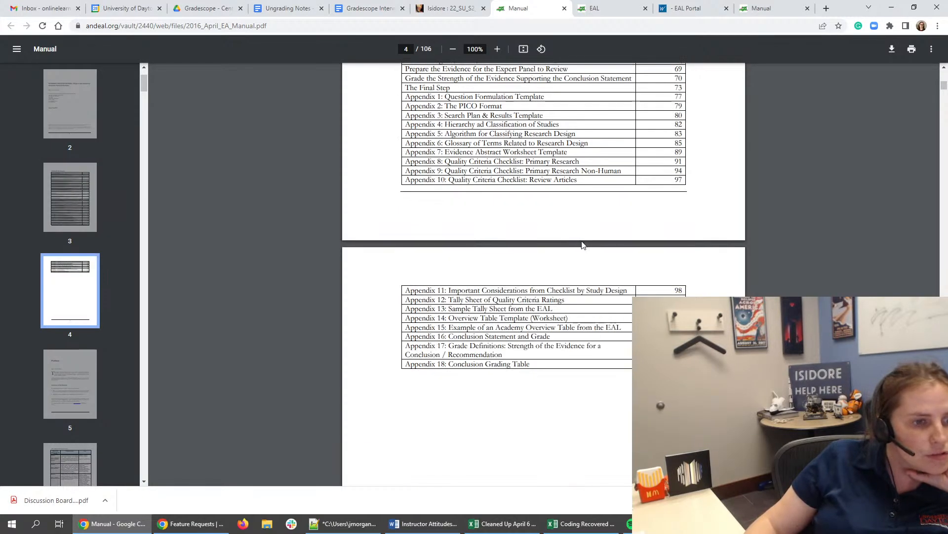
pyautogui.scroll(13, 584, 243)
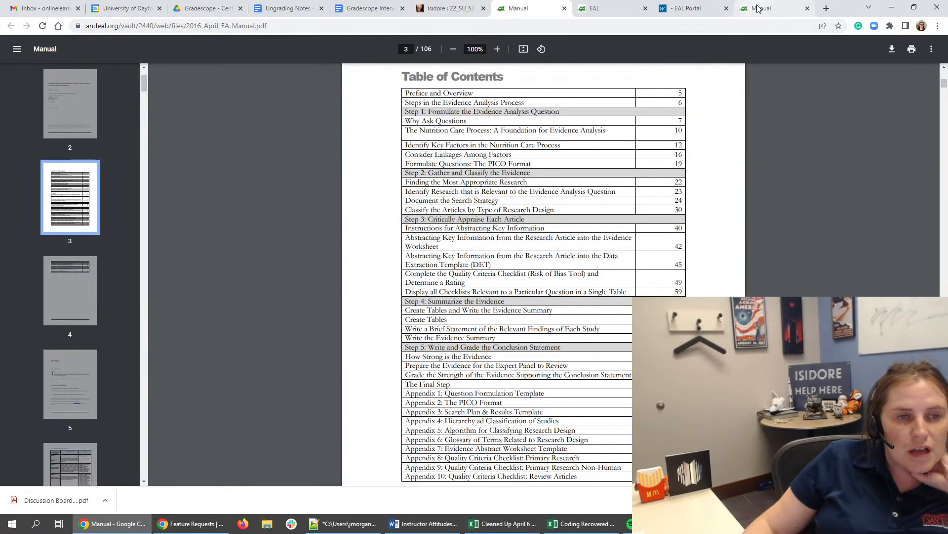
# - Answer quiz question 3 with option A, starting "Formulate questions, gather research", and question 4 with option C, "Decrease gap between research and practice."
pyautogui.click(689, 8)
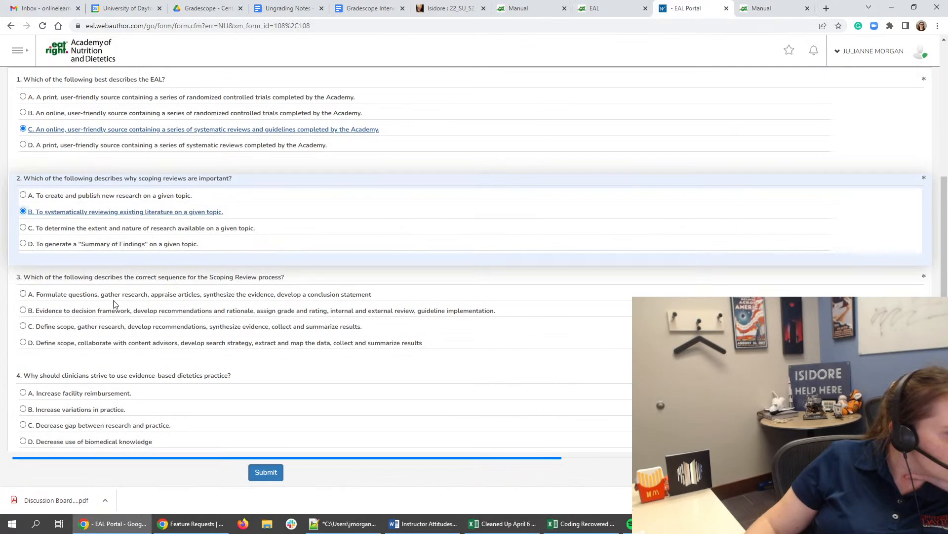
pyautogui.click(526, 7)
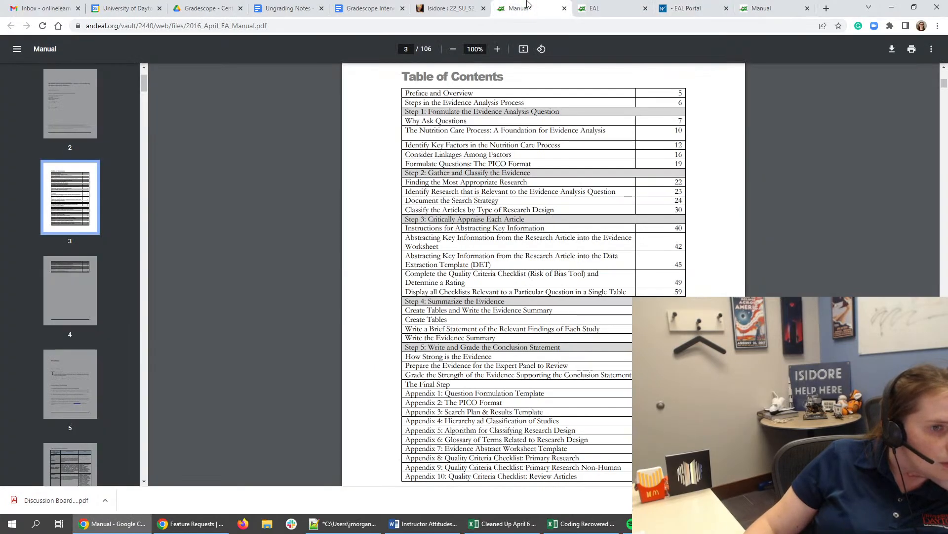
pyautogui.click(706, 6)
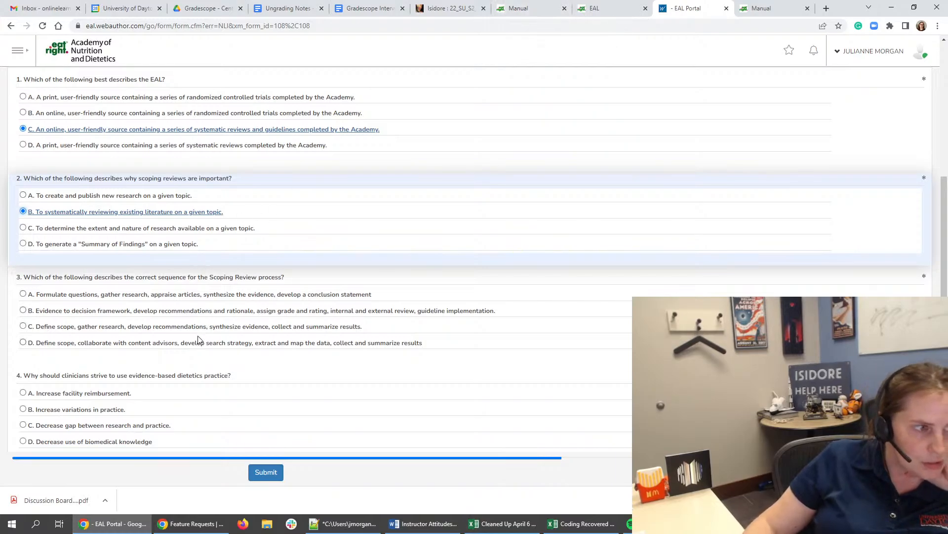
pyautogui.click(214, 295)
pyautogui.scroll(-2, 213, 297)
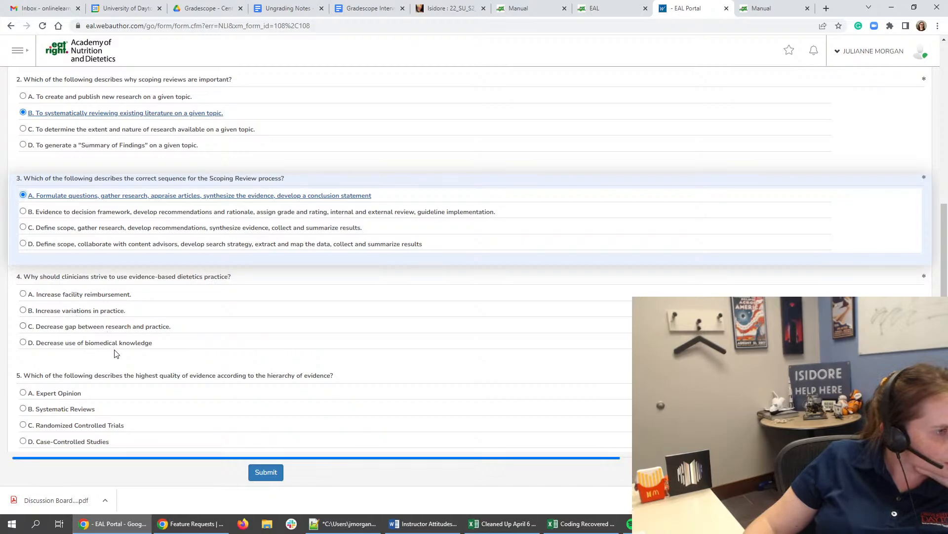
pyautogui.click(126, 326)
# - Search the Evidence Analysis Manual for "highest" to find the hierarchy of evidence asked about in quiz question 5
pyautogui.scroll(-3, 126, 327)
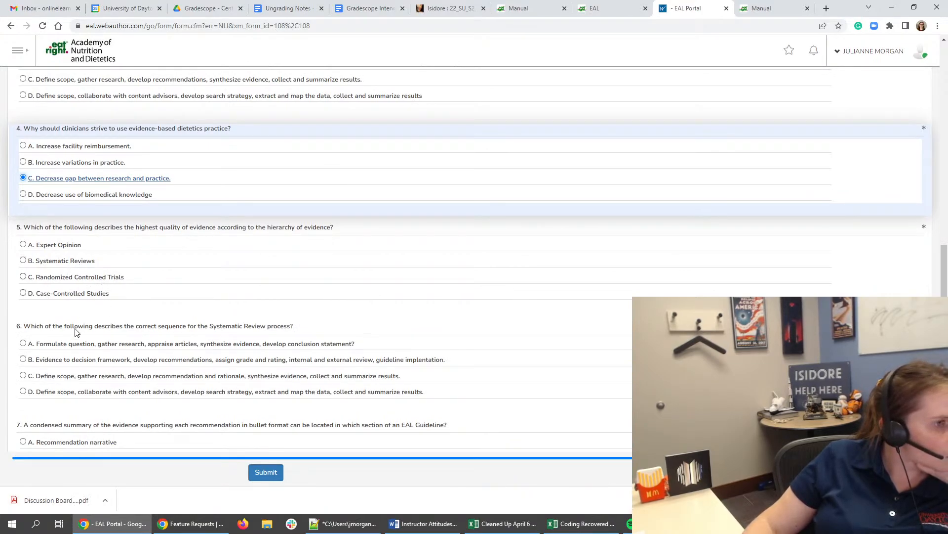
pyautogui.click(524, 9)
pyautogui.moveTo(550, 294); pyautogui.dragTo(512, 241)
pyautogui.click(513, 239)
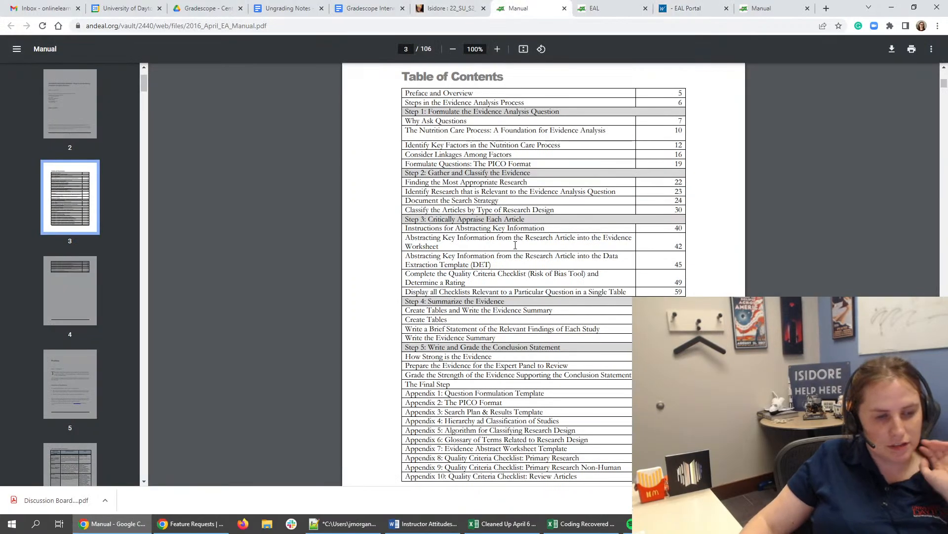
pyautogui.hotkey('ctrl', 'f')
pyautogui.write('highest')
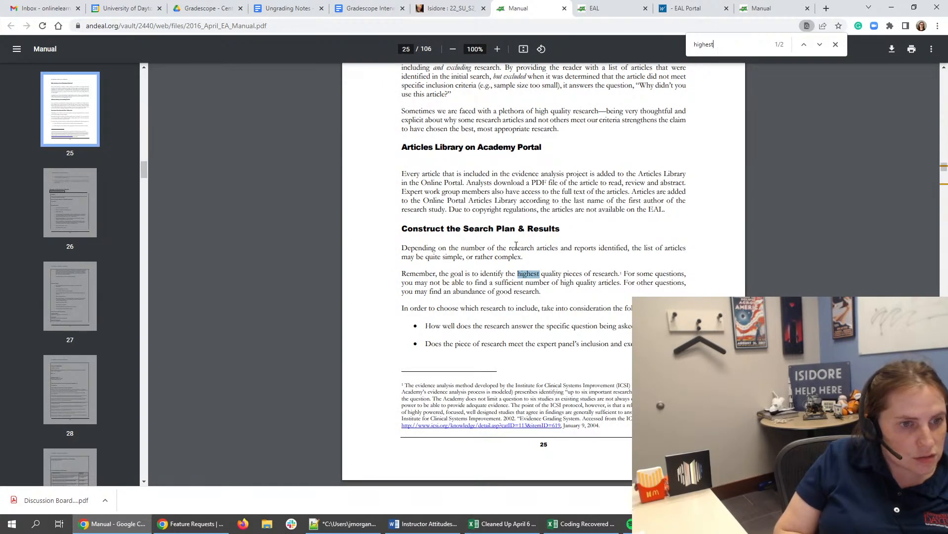
pyautogui.press('Return')
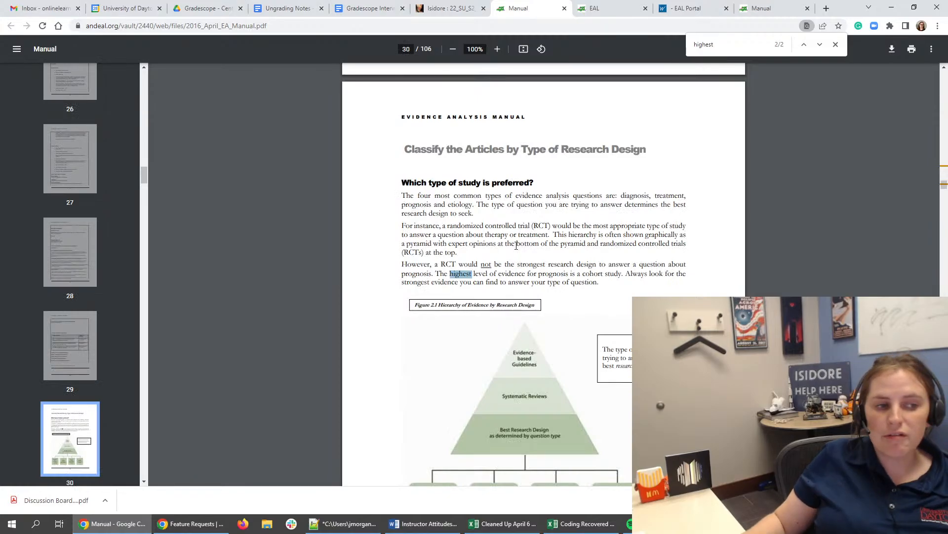
# - Answer quiz question 5 on the highest quality of evidence with option D, "Case-Controlled Studies."
pyautogui.click(770, 8)
pyautogui.click(694, 6)
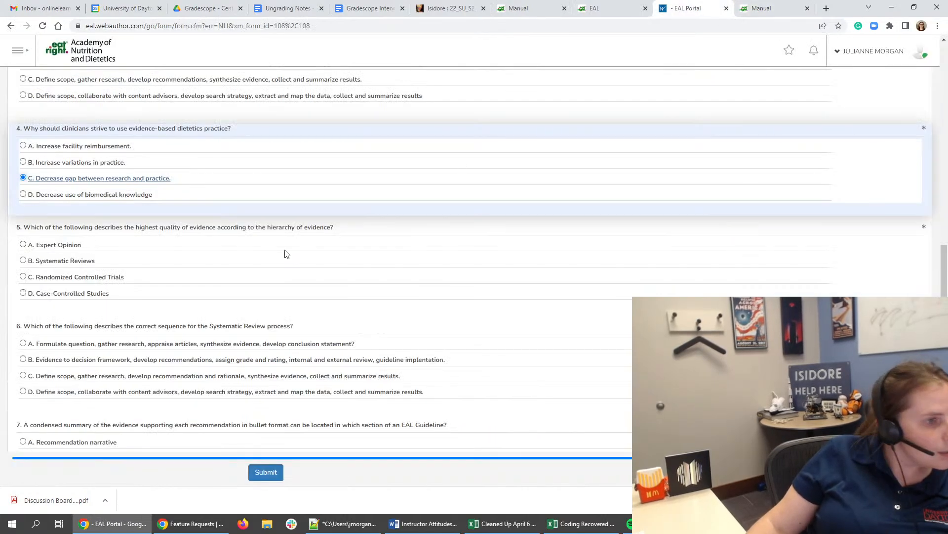
pyautogui.click(89, 296)
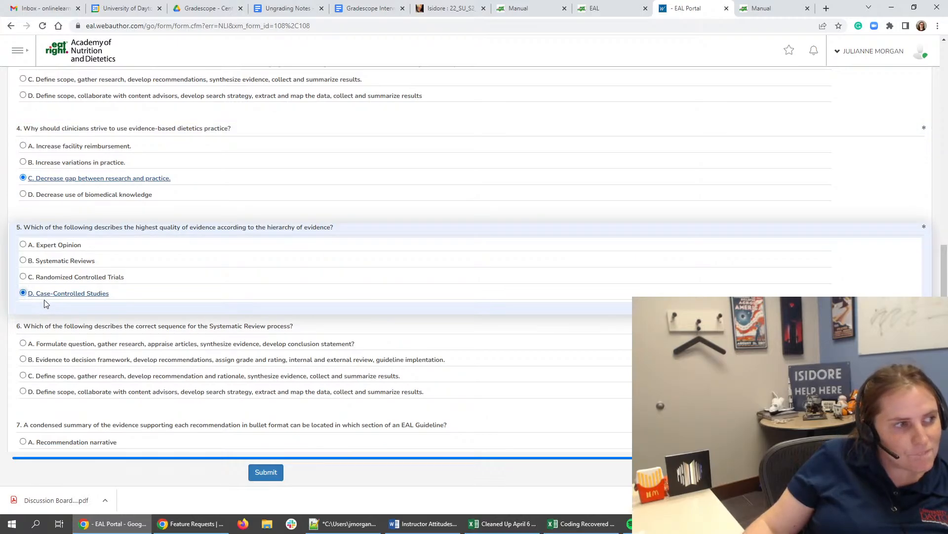
# - Read quiz question 6 and search the Evidence Analysis Manual for "systematic review process"
pyautogui.scroll(-2, 60, 302)
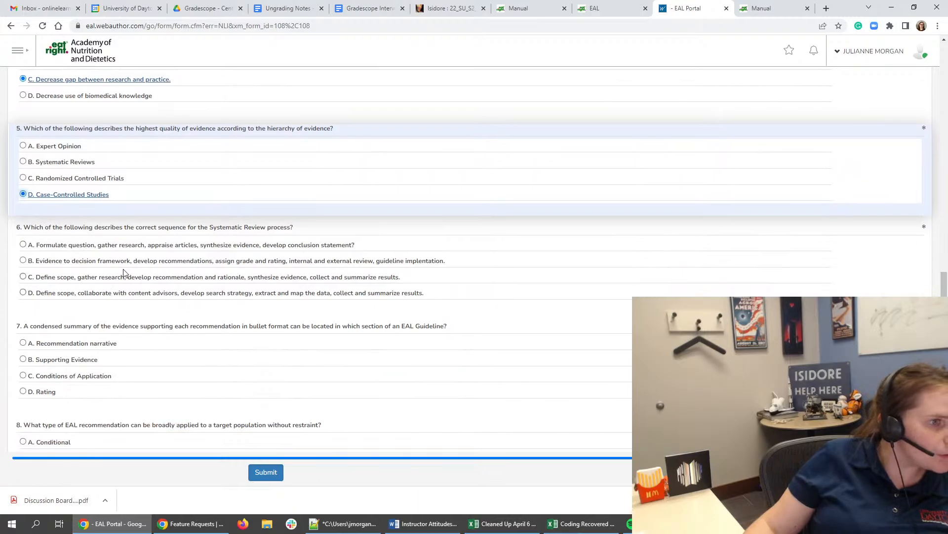
pyautogui.scroll(2, 269, 250)
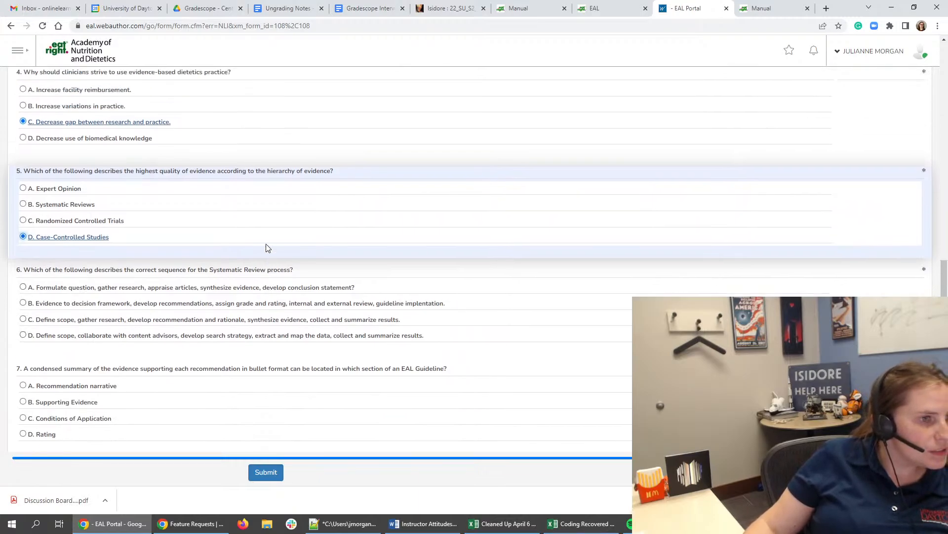
pyautogui.click(541, 11)
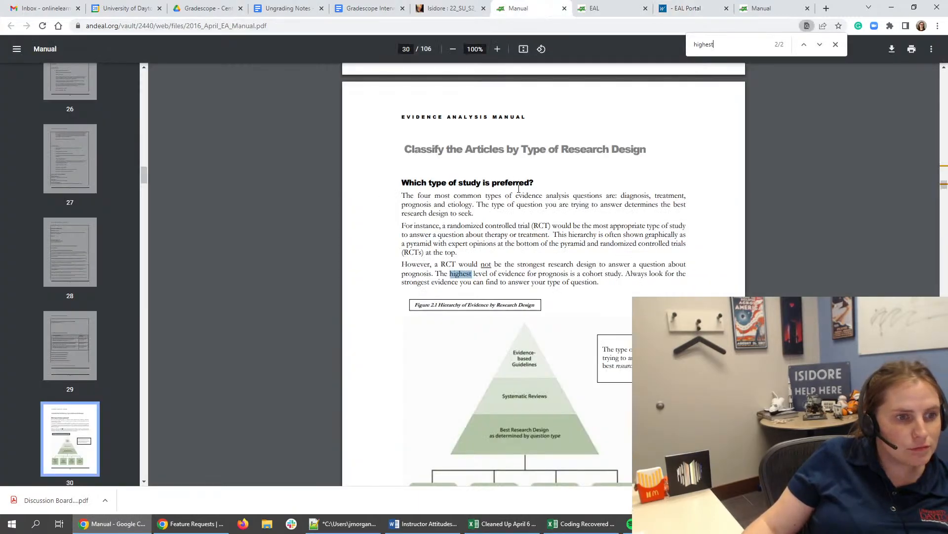
pyautogui.hotkey('ctrl', 'a')
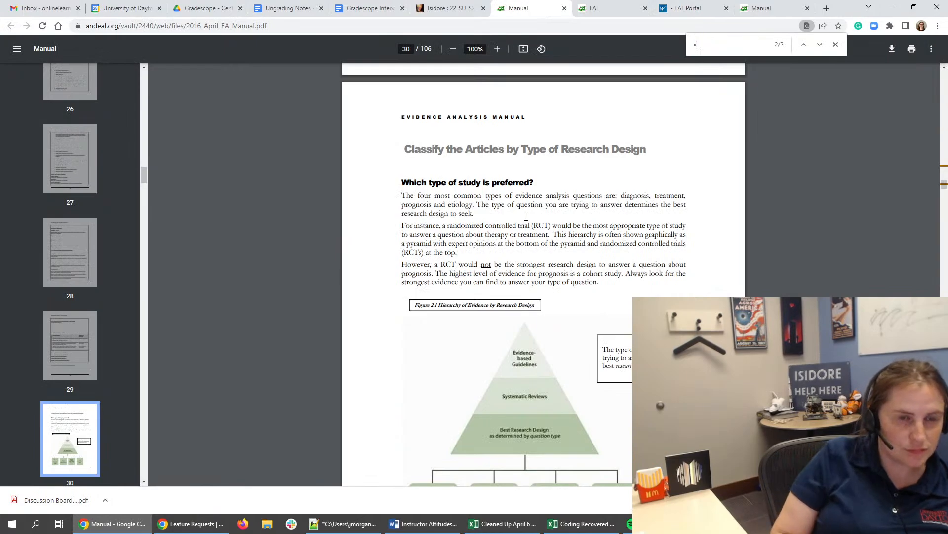
pyautogui.write('systematic ')
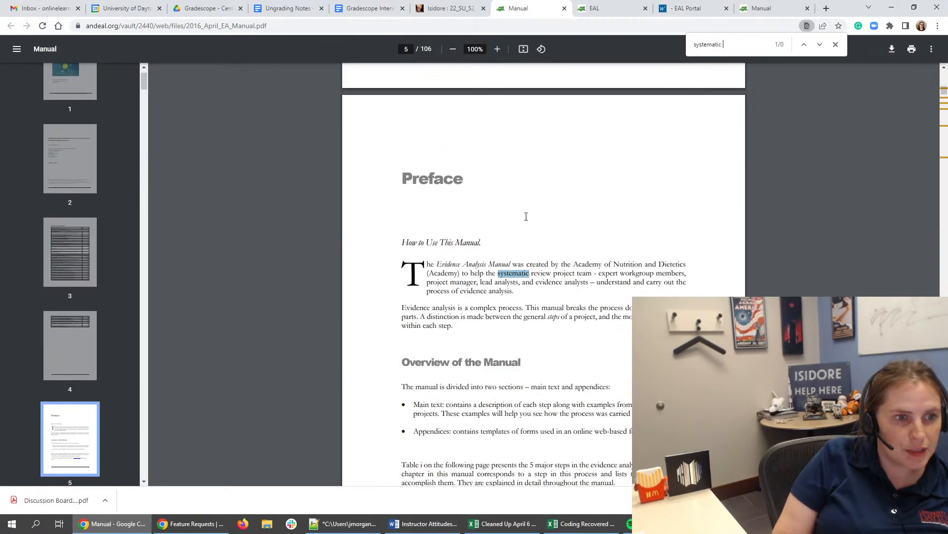
pyautogui.write('review process')
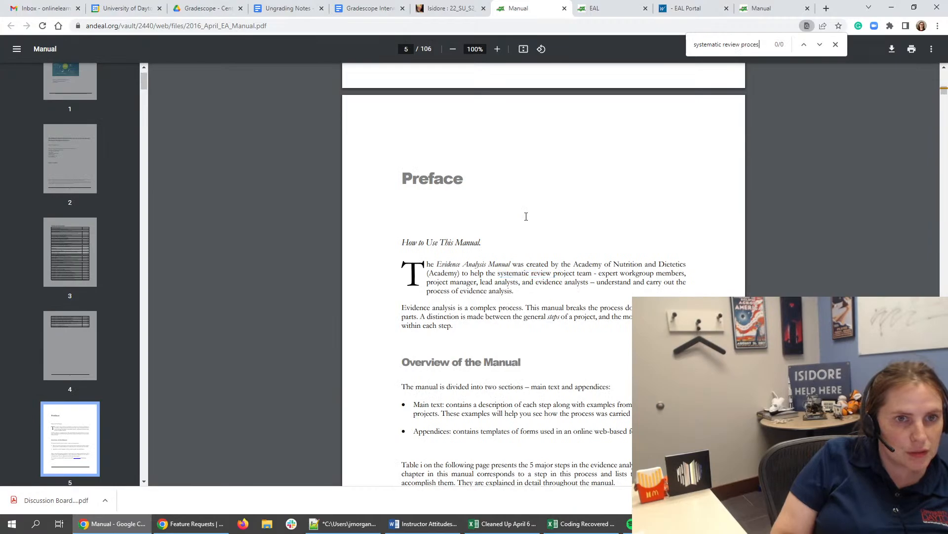
# - Search the manual for "process" instead and go through the first matches up to the table of contents
pyautogui.press('BackSpace')
pyautogui.press('BackSpace')
pyautogui.press('BackSpace')
pyautogui.press('BackSpace')
pyautogui.press('BackSpace')
pyautogui.press('BackSpace')
pyautogui.press('BackSpace')
pyautogui.press('BackSpace')
pyautogui.press('BackSpace')
pyautogui.press('BackSpace')
pyautogui.press('BackSpace')
pyautogui.press('BackSpace')
pyautogui.press('BackSpace')
pyautogui.press('BackSpace')
pyautogui.press('BackSpace')
pyautogui.press('BackSpace')
pyautogui.press('BackSpace')
pyautogui.press('BackSpace')
pyautogui.press('BackSpace')
pyautogui.press('BackSpace')
pyautogui.press('BackSpace')
pyautogui.press('BackSpace')
pyautogui.press('BackSpace')
pyautogui.press('BackSpace')
pyautogui.press('BackSpace')
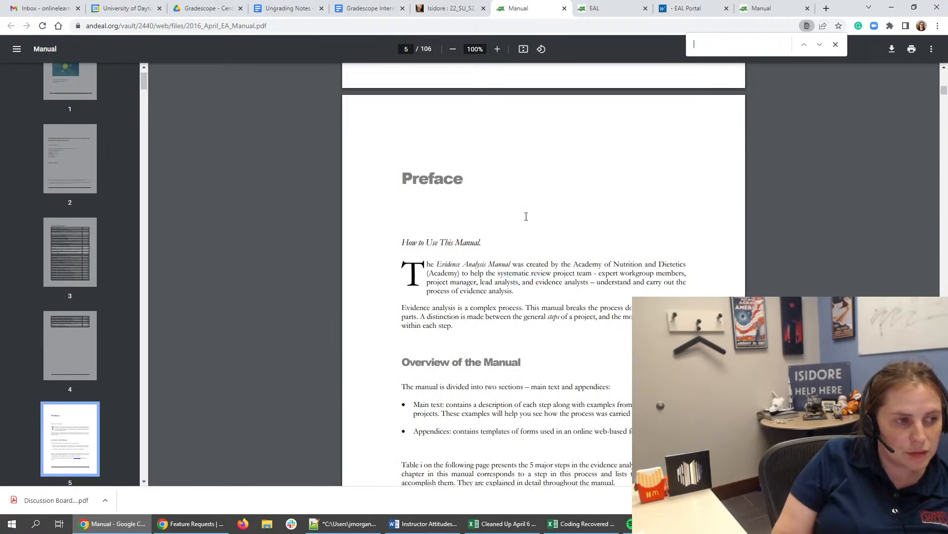
pyautogui.write('process')
pyautogui.press('Return')
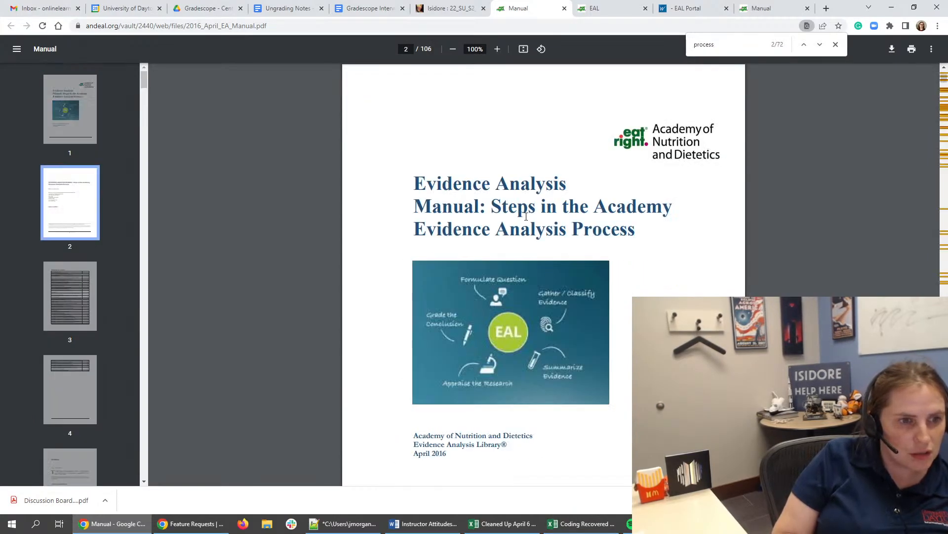
pyautogui.press('Return')
pyautogui.press('Return')
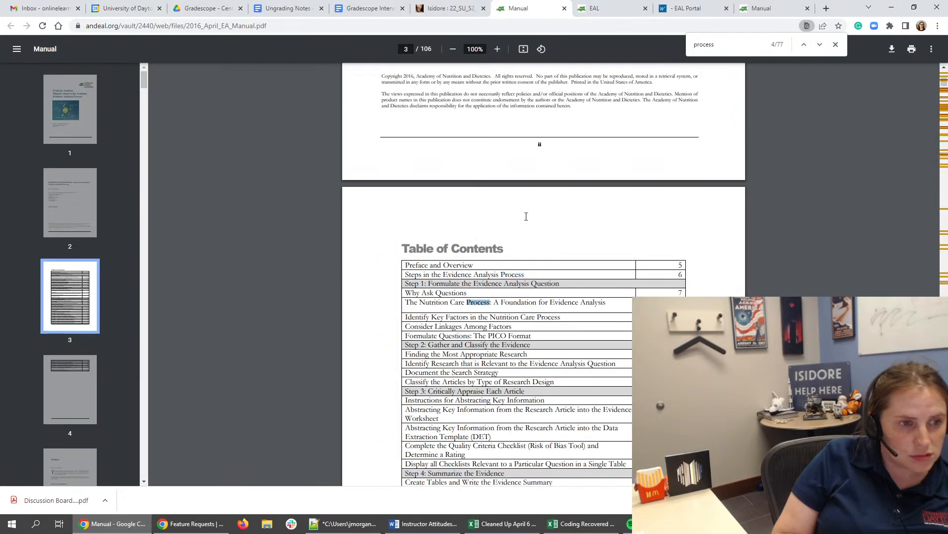
pyautogui.press('Return')
# - Compare quiz questions 3 and 6 on the review sequences, and search the manual for "scoping"
pyautogui.click(683, 15)
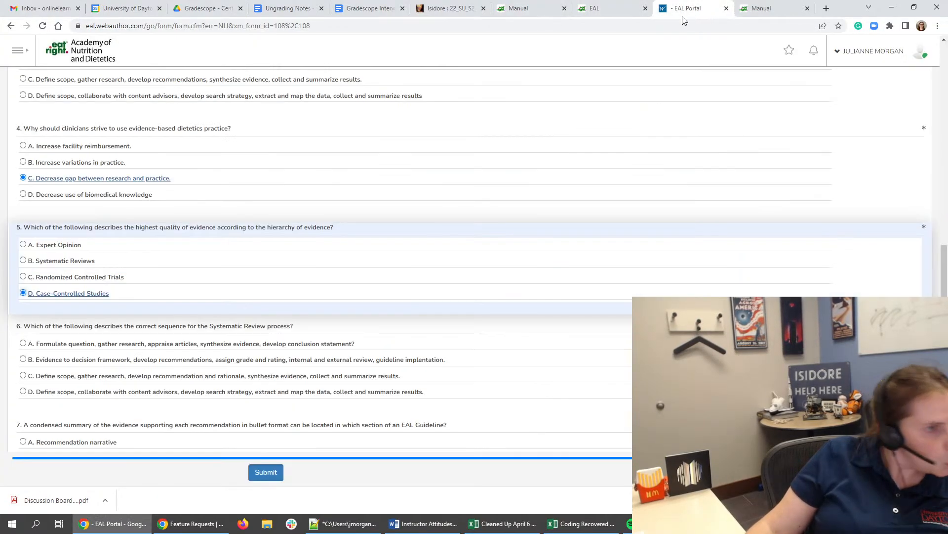
pyautogui.scroll(1, 258, 332)
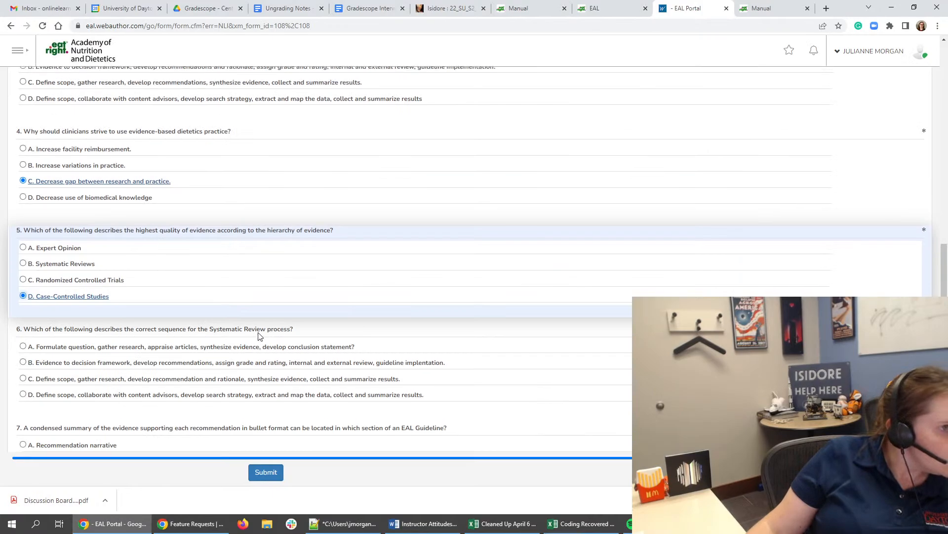
pyautogui.scroll(3, 258, 336)
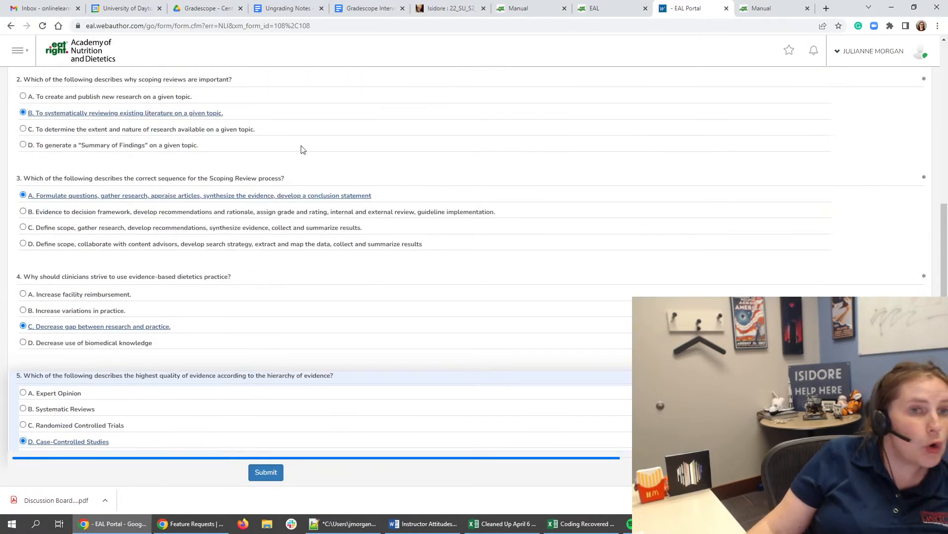
pyautogui.click(518, 9)
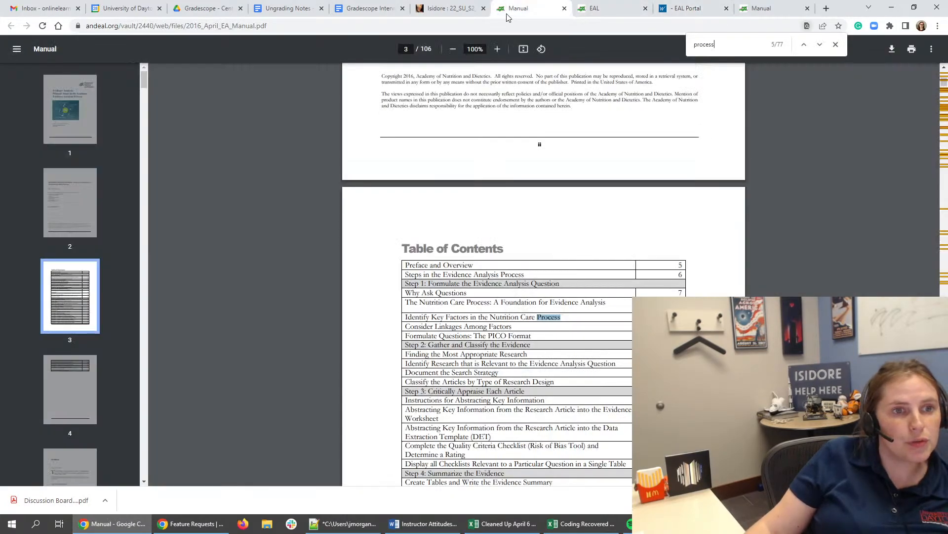
pyautogui.doubleClick(710, 45)
pyautogui.write('scoping')
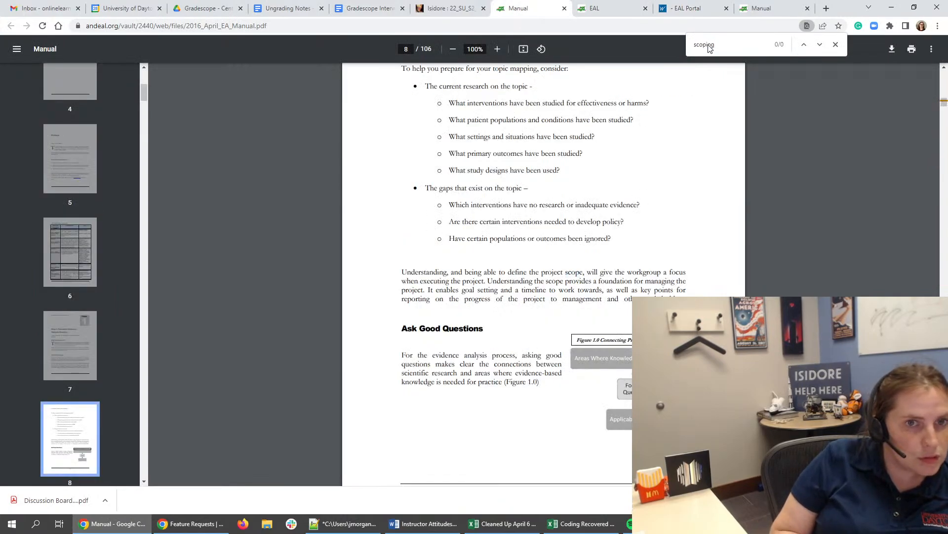
# - Shorten the manual search to "scop" and go through all its matches for the scoping review process
pyautogui.press('BackSpace')
pyautogui.press('BackSpace')
pyautogui.press('BackSpace')
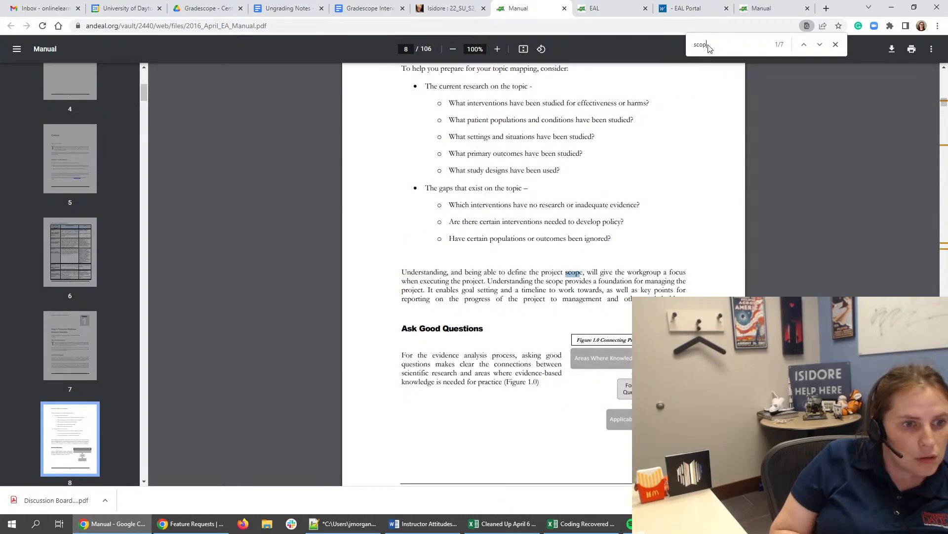
pyautogui.press('Return')
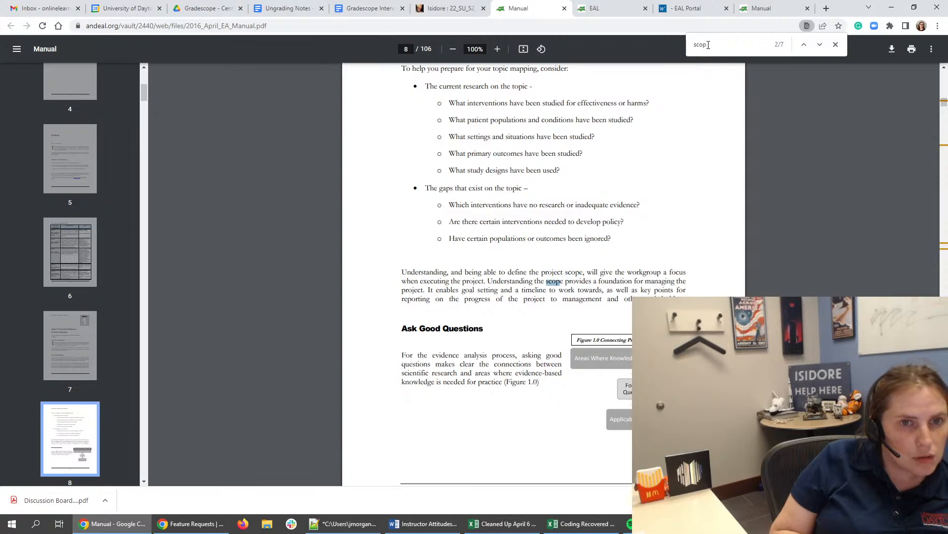
pyautogui.press('Return')
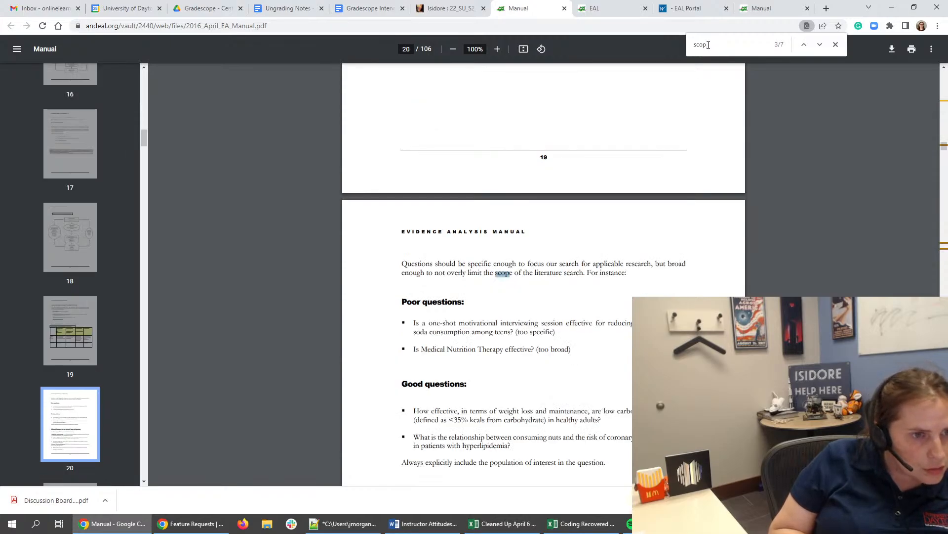
pyautogui.press('Return')
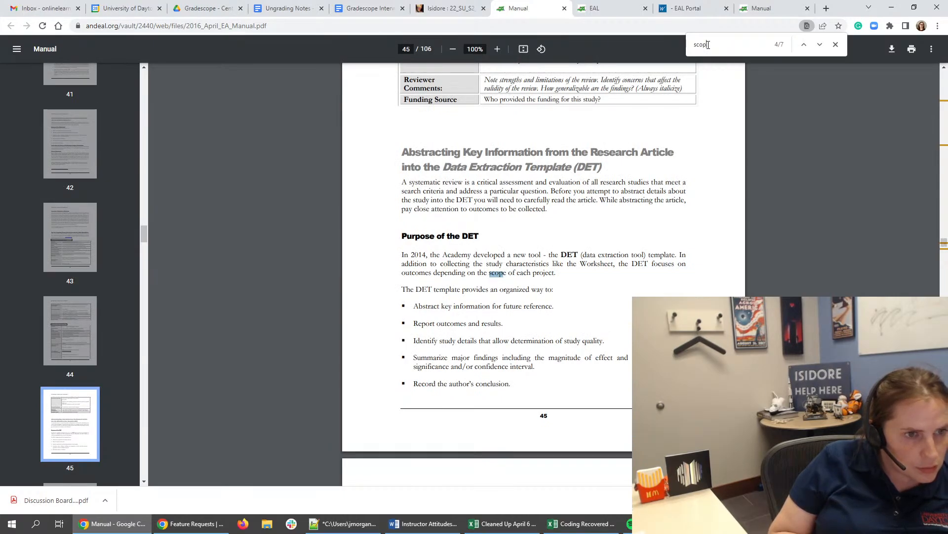
pyautogui.press('Return')
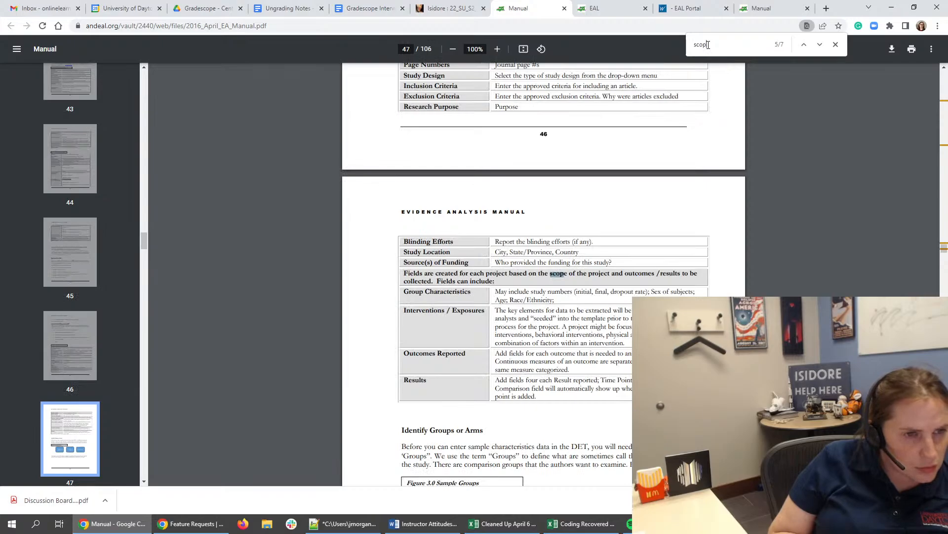
pyautogui.press('Return')
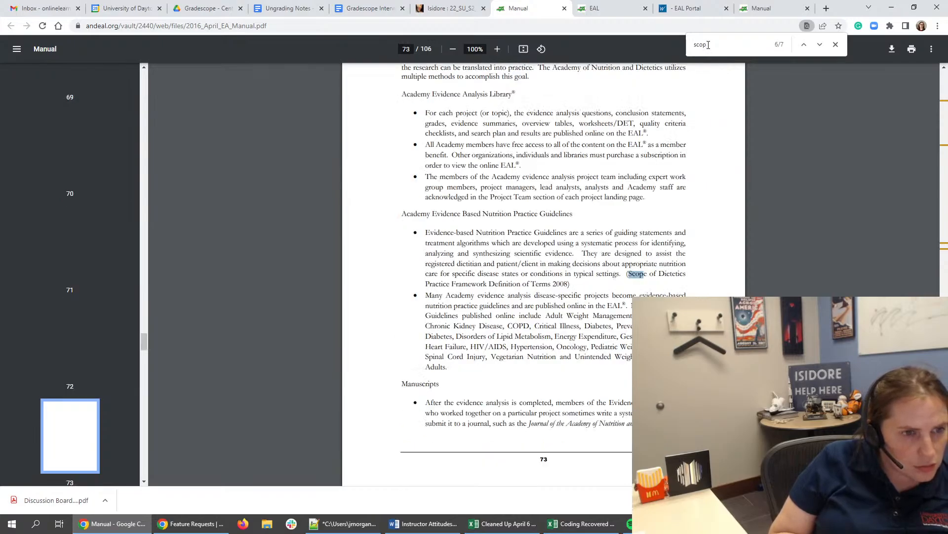
pyautogui.press('Return')
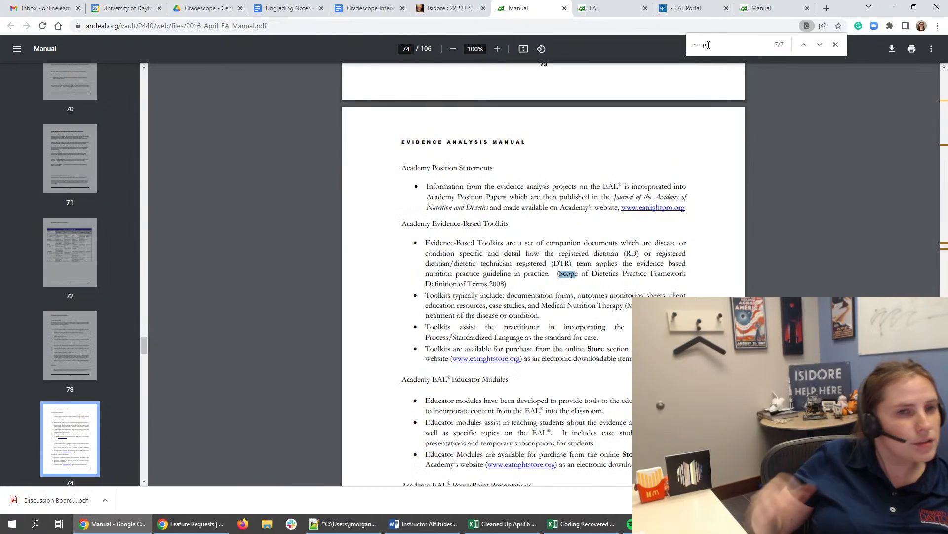
# - Answer quiz question 6 with option A, "Formulate question, gather research, appraise articles, synthesize evidence, develop conclusion statement?"
pyautogui.click(717, 6)
pyautogui.scroll(-3, 106, 413)
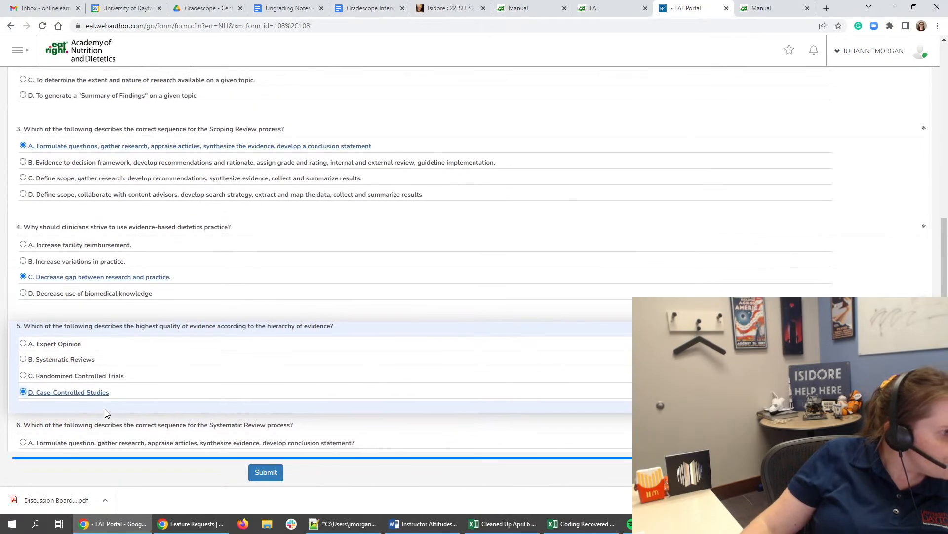
pyautogui.scroll(-2, 106, 413)
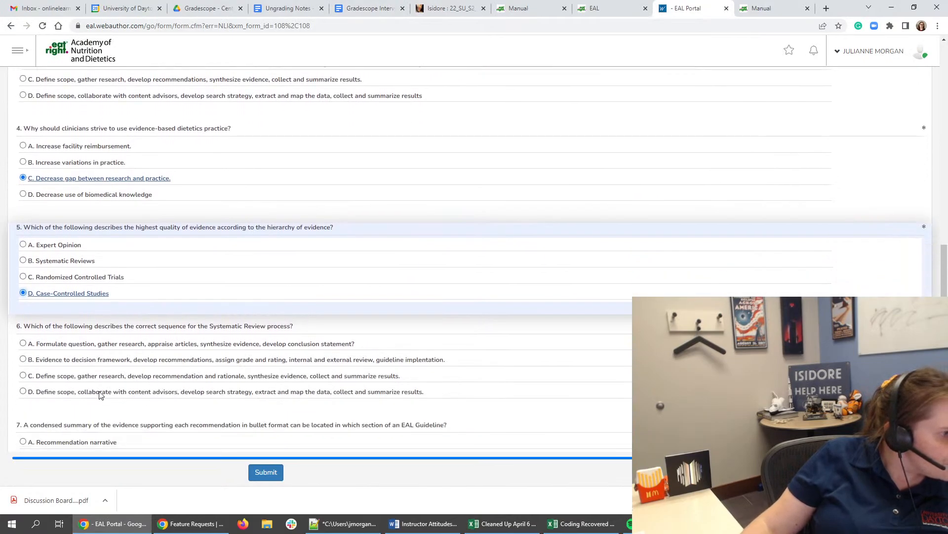
pyautogui.click(131, 347)
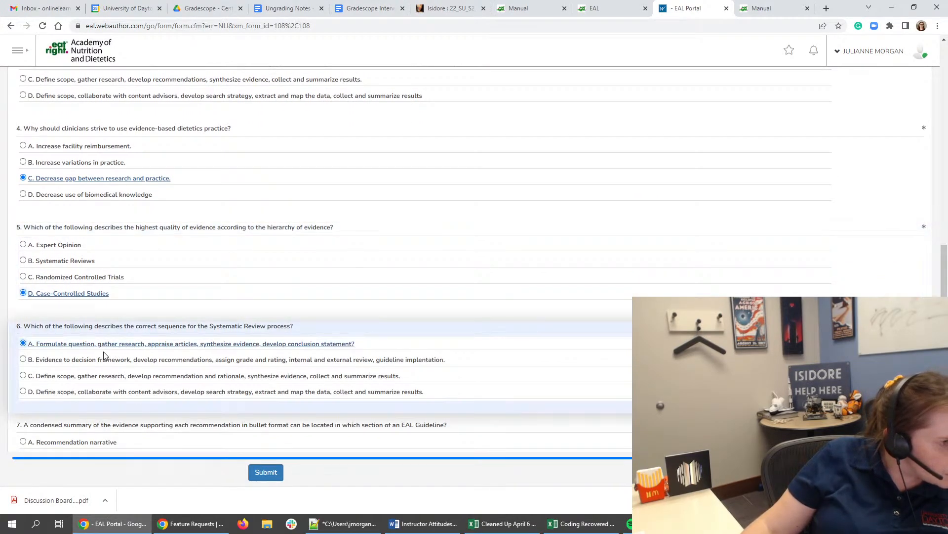
# - Recheck quiz question 3 and open the Module 2: EAC Scoping Review presentation from the EAC Orientation Tutorial page
pyautogui.scroll(3, 247, 418)
pyautogui.scroll(1, 285, 405)
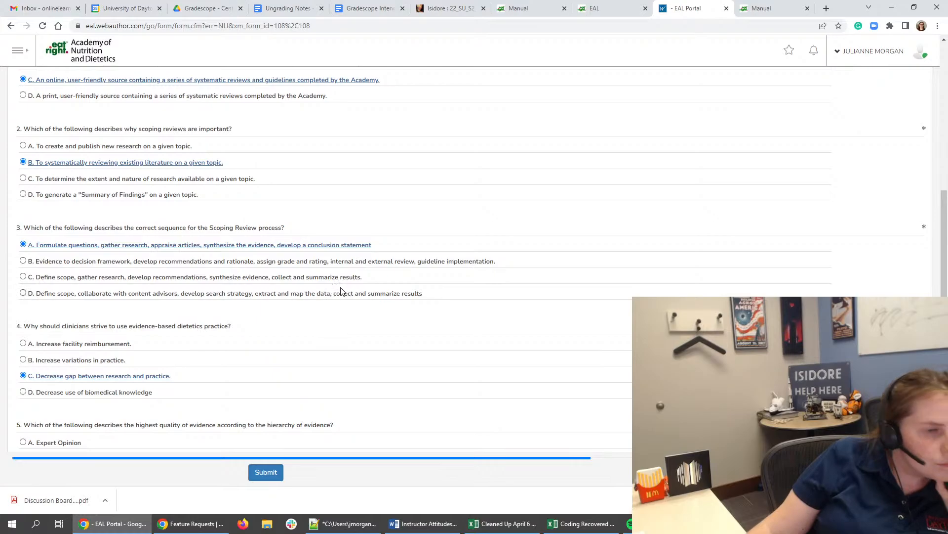
pyautogui.click(519, 5)
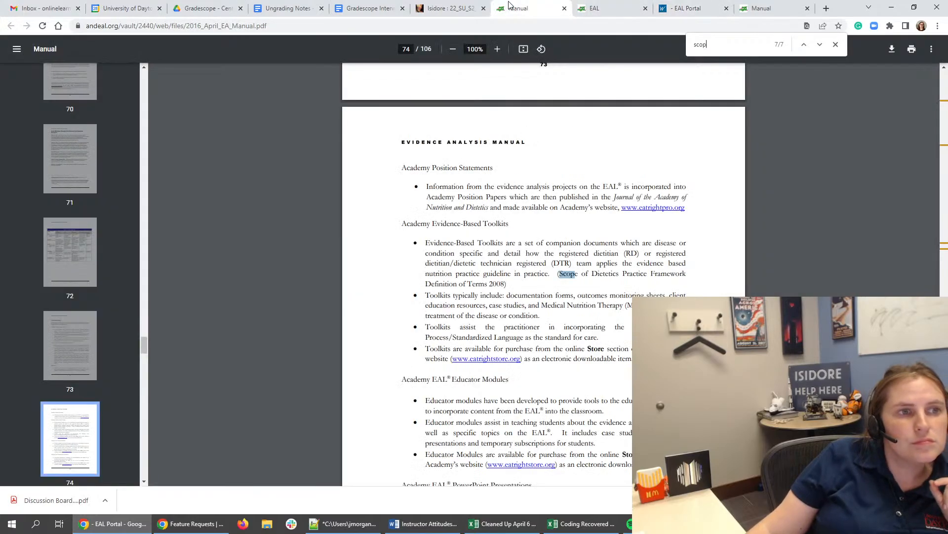
pyautogui.click(706, 6)
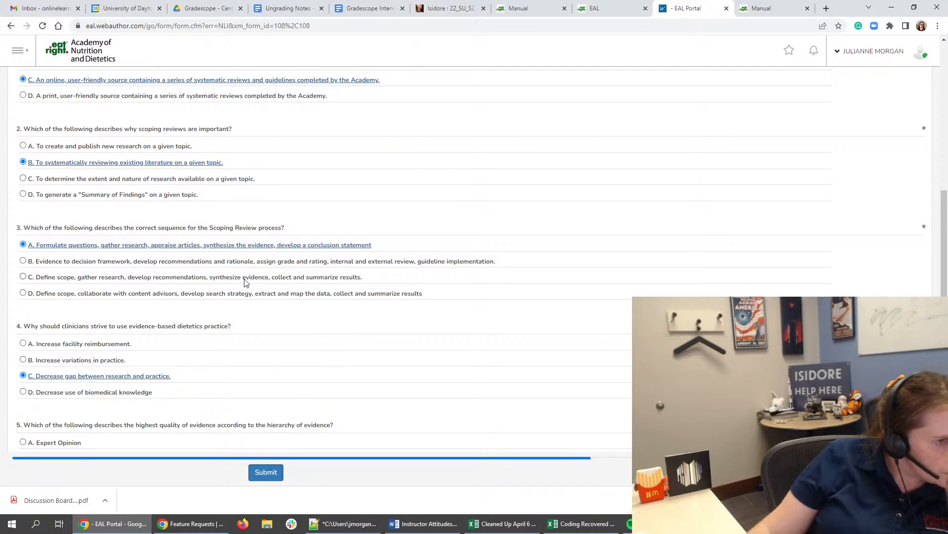
pyautogui.click(607, 8)
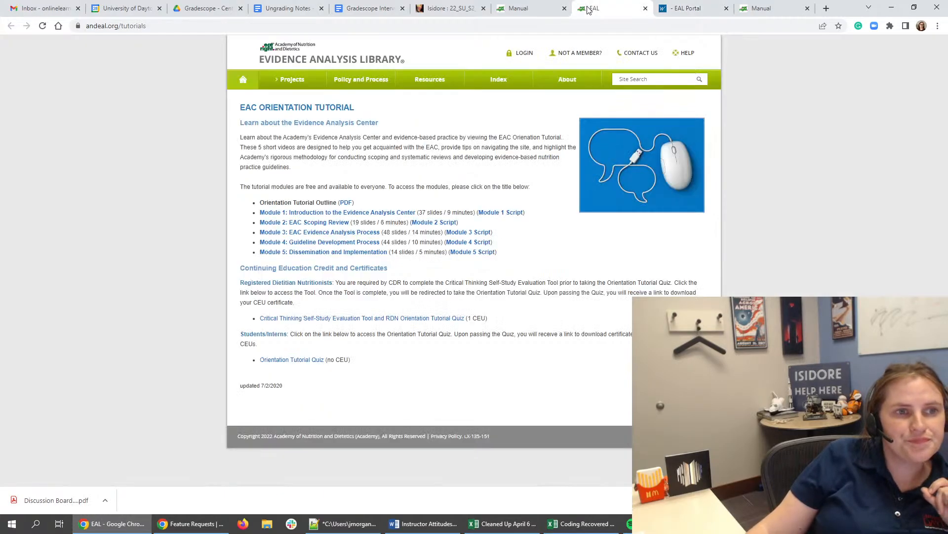
pyautogui.click(326, 227)
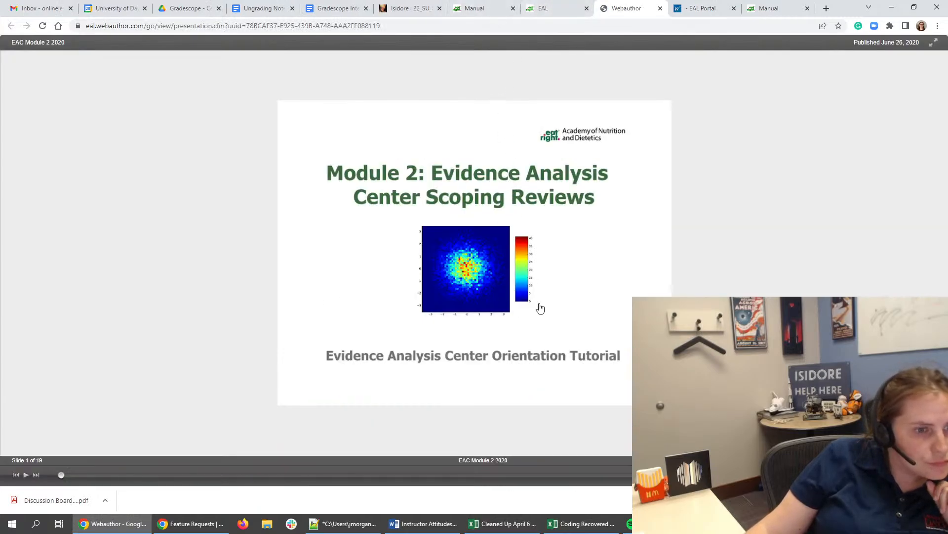
# - Skim the Module 2 scoping review slides up to the EAC Process slide and read the Scoping Review Process sequence
pyautogui.moveTo(61, 477); pyautogui.dragTo(248, 470)
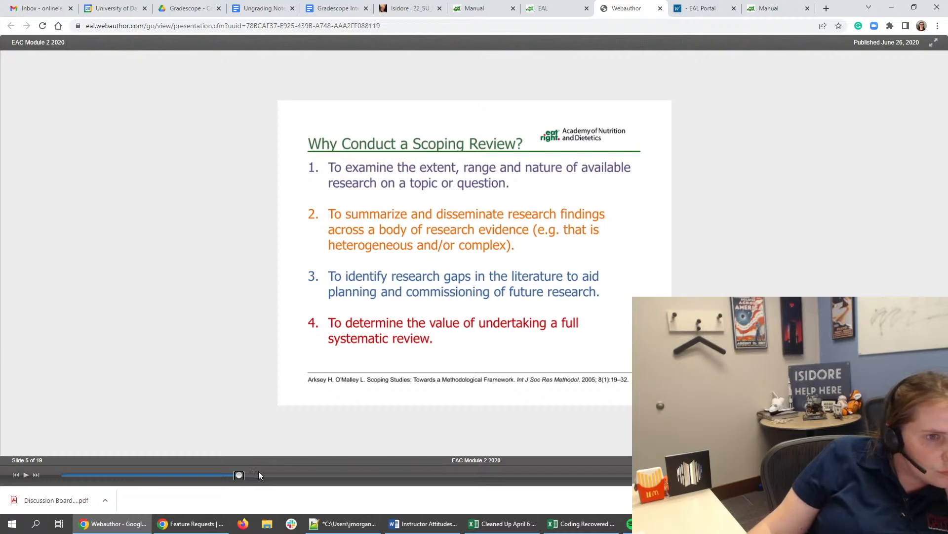
pyautogui.click(272, 474)
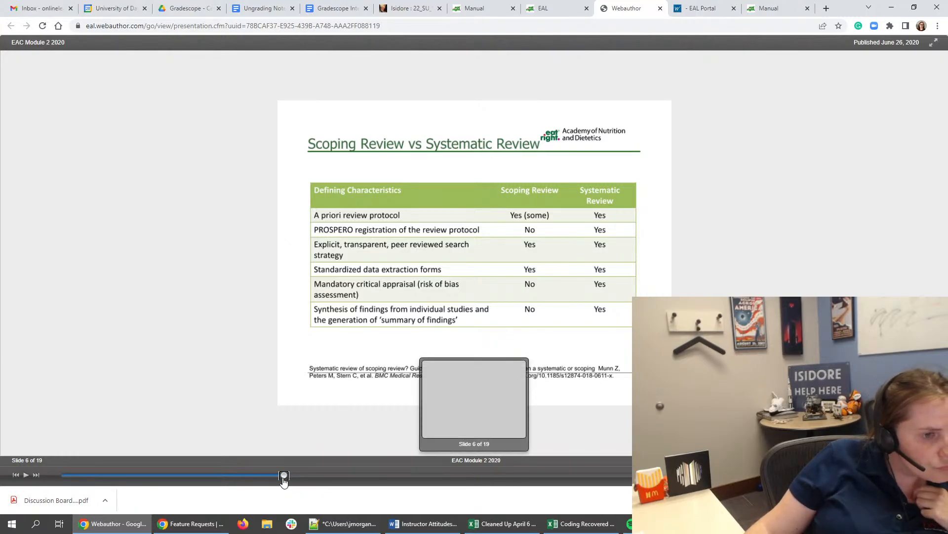
pyautogui.click(303, 474)
pyautogui.click(370, 472)
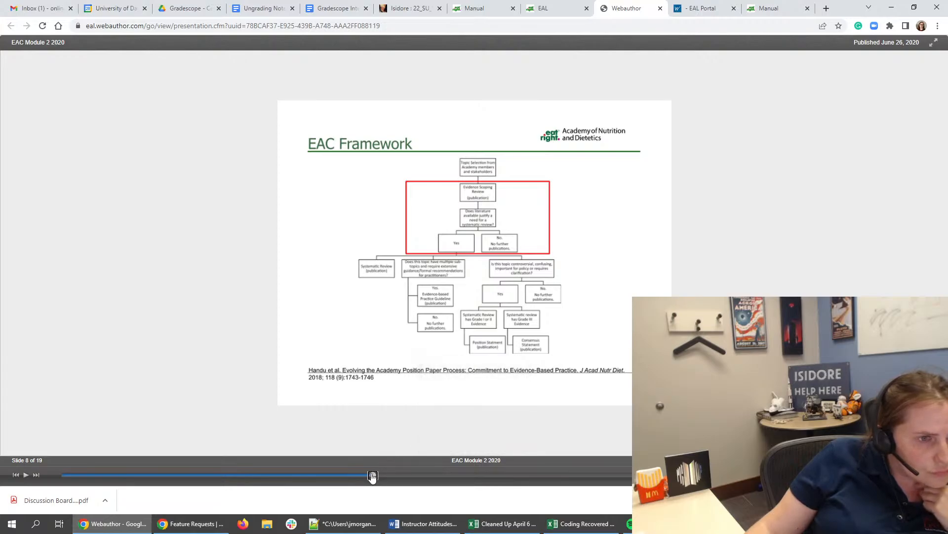
pyautogui.moveTo(372, 475); pyautogui.dragTo(405, 474)
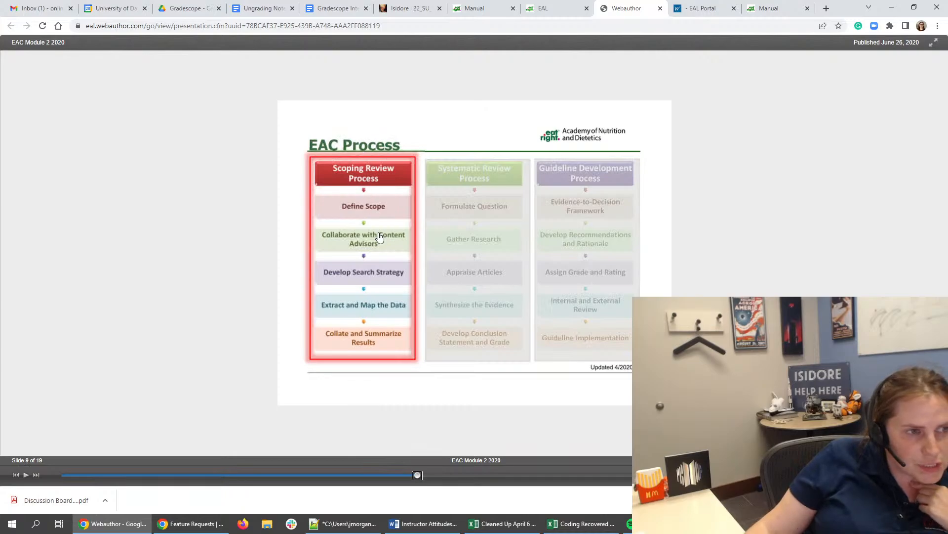
# - Return to the orientation quiz, recheck the first three questions, and read question 7 on the condensed evidence summary
pyautogui.click(558, 9)
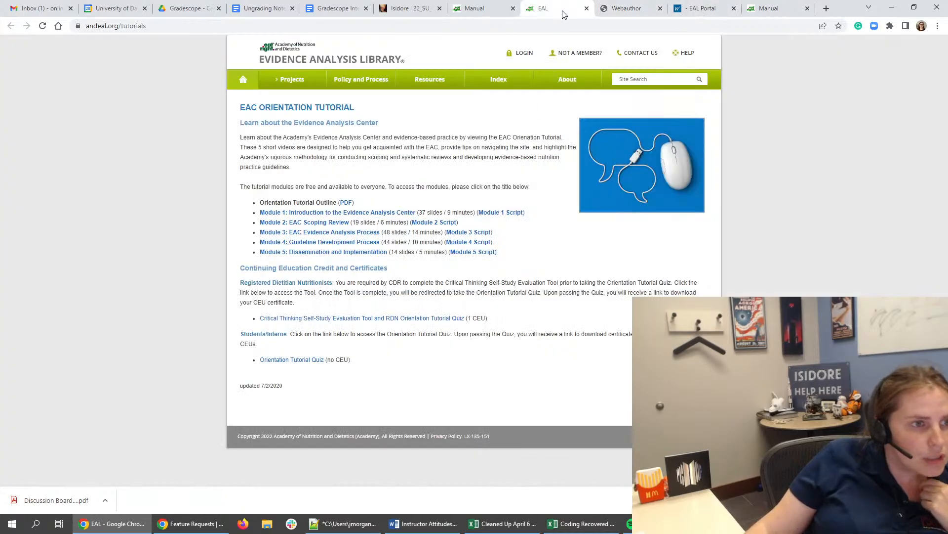
pyautogui.click(477, 8)
pyautogui.click(702, 8)
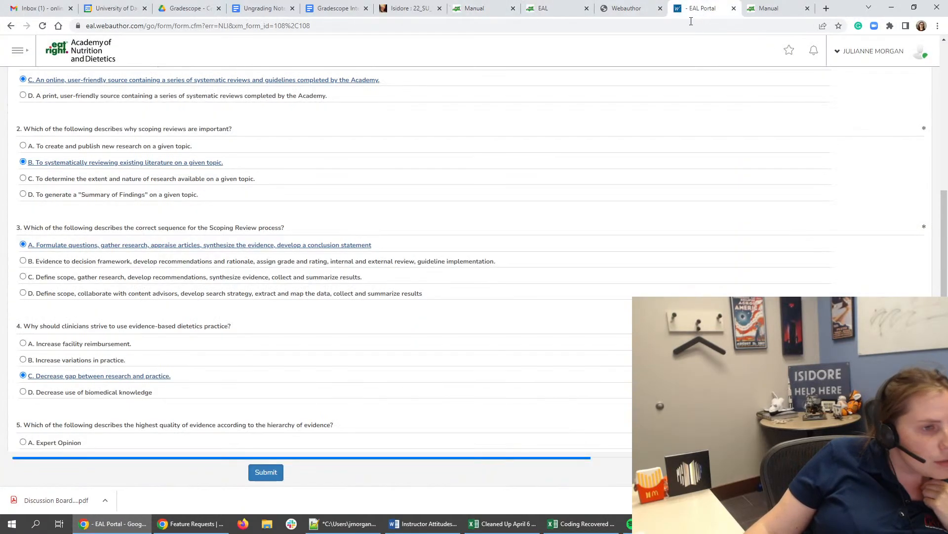
pyautogui.scroll(4, 79, 210)
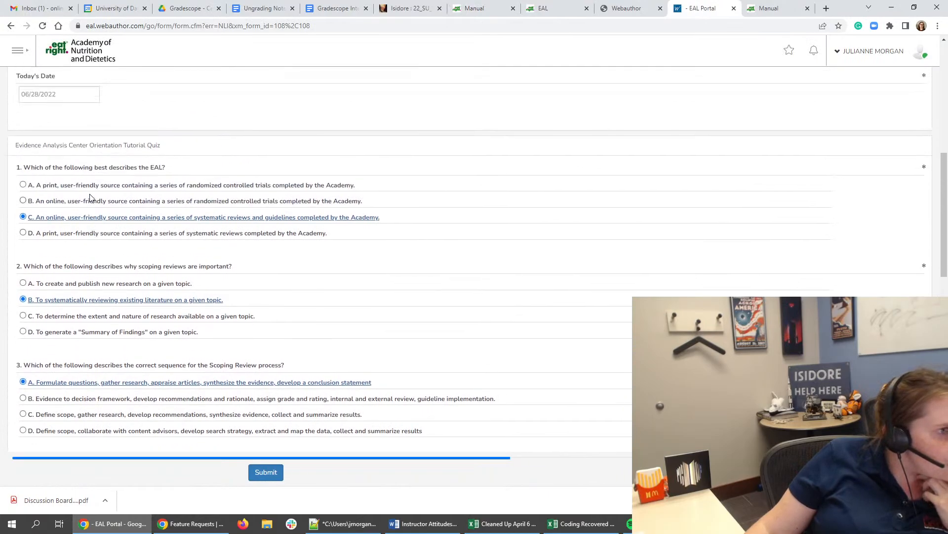
pyautogui.scroll(-4, 90, 208)
pyautogui.scroll(-8, 70, 329)
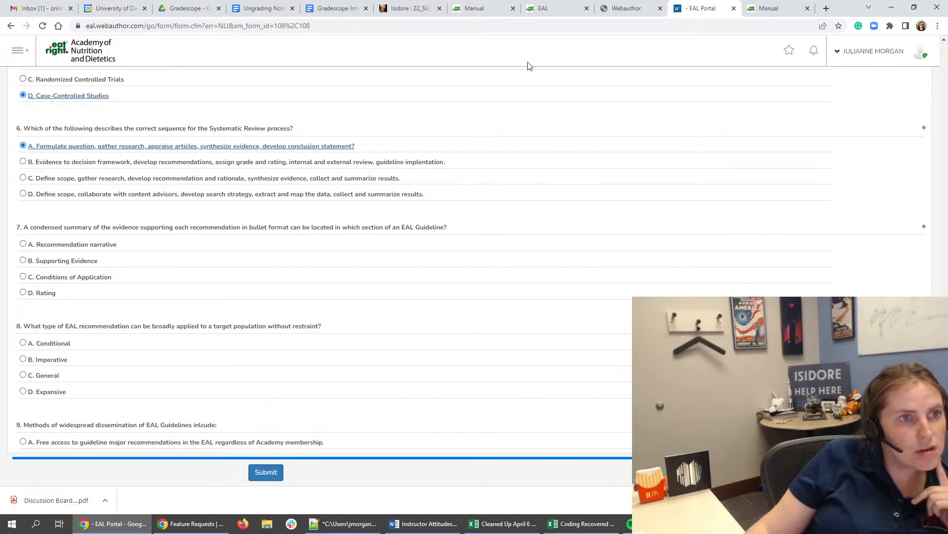
# - Search the Evidence Analysis Manual for "bullet", retry the search once, and clear the search term
pyautogui.click(497, 13)
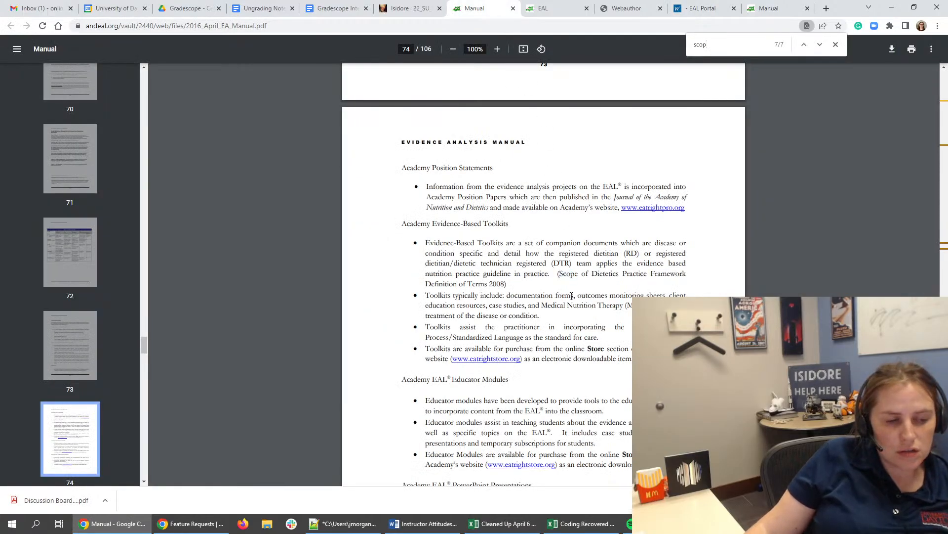
pyautogui.hotkey('ctrl', 'f')
pyautogui.write('bullet')
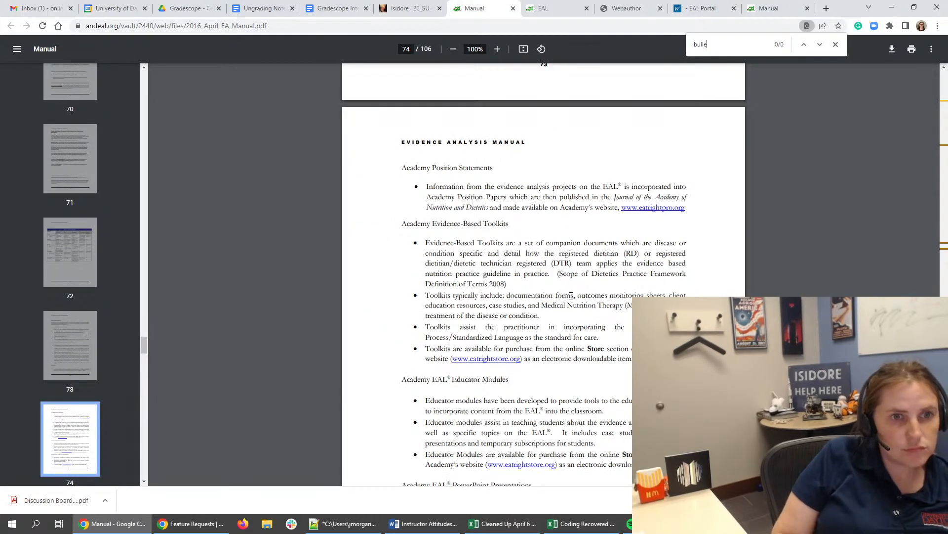
pyautogui.press('BackSpace')
pyautogui.press('BackSpace')
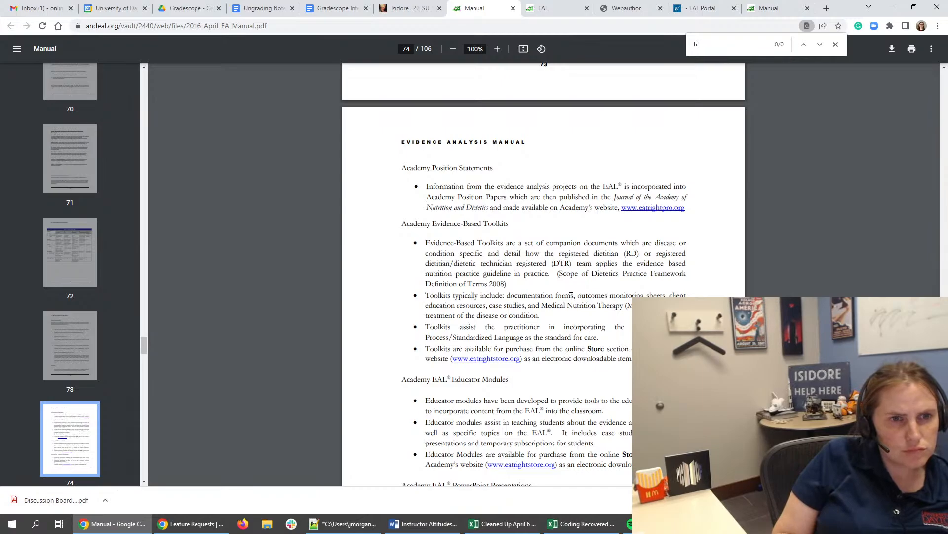
pyautogui.press('BackSpace')
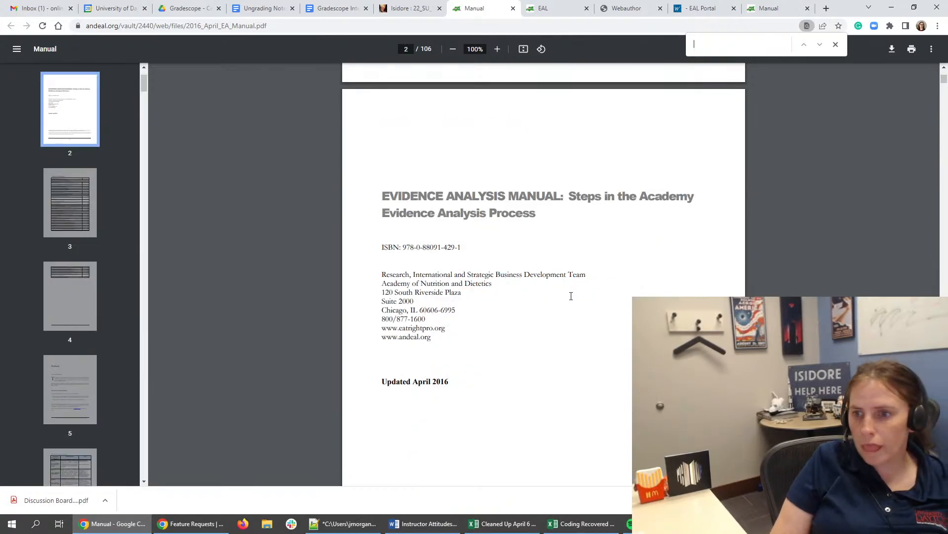
pyautogui.write('bulle')
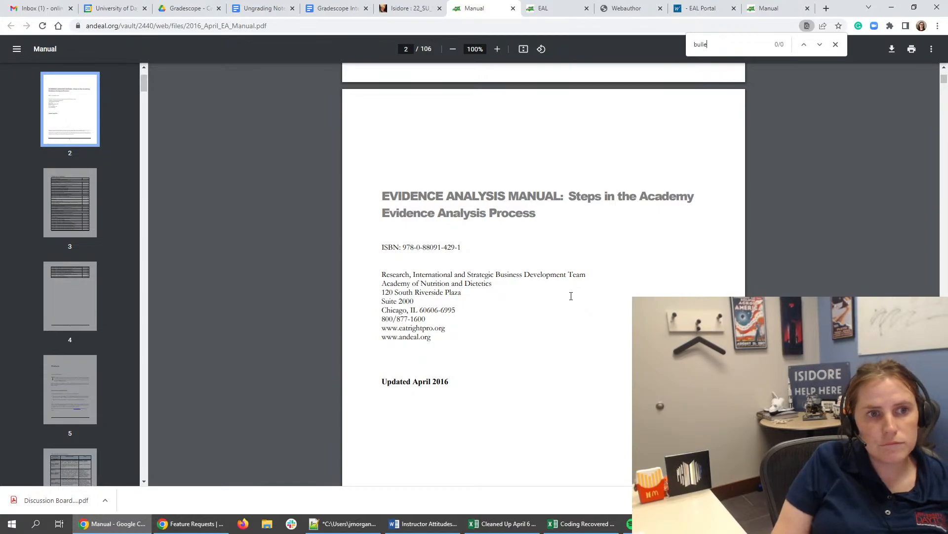
pyautogui.press('BackSpace')
pyautogui.press('BackSpace')
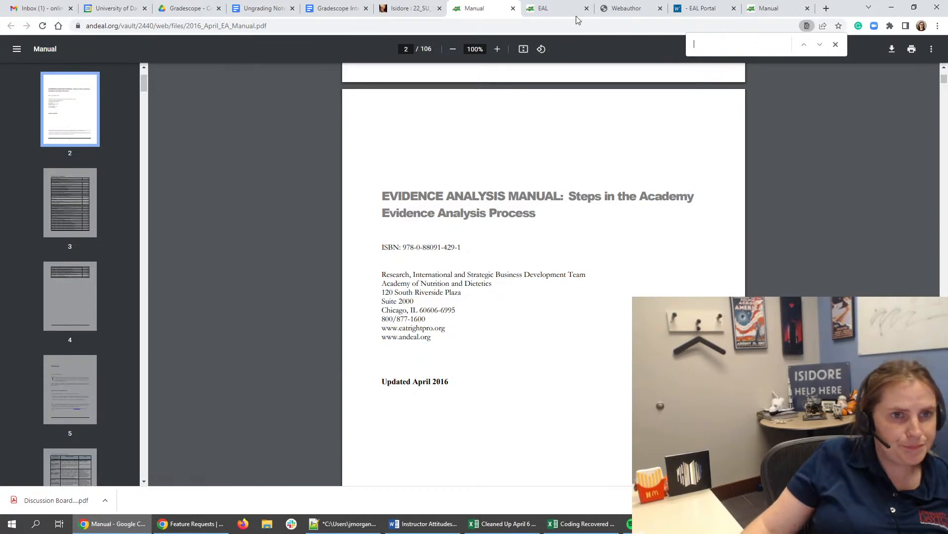
# - Reread quiz question 7, search the manual for "recommen", and go through all its matches
pyautogui.click(701, 9)
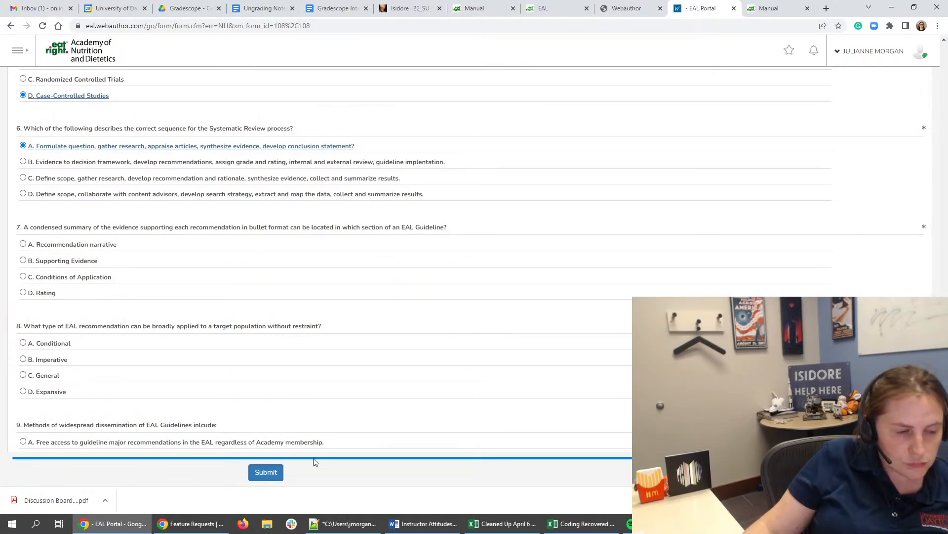
pyautogui.click(473, 7)
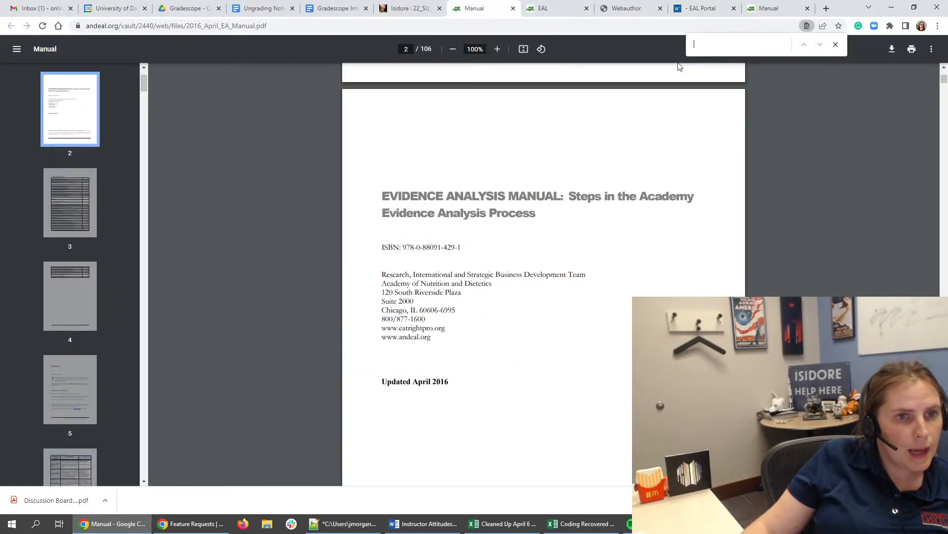
pyautogui.click(711, 49)
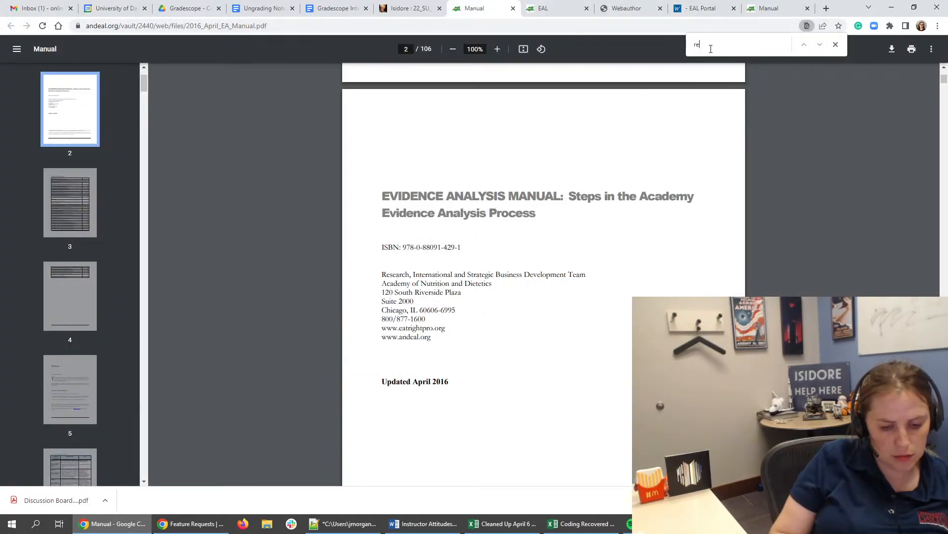
pyautogui.write('recommen')
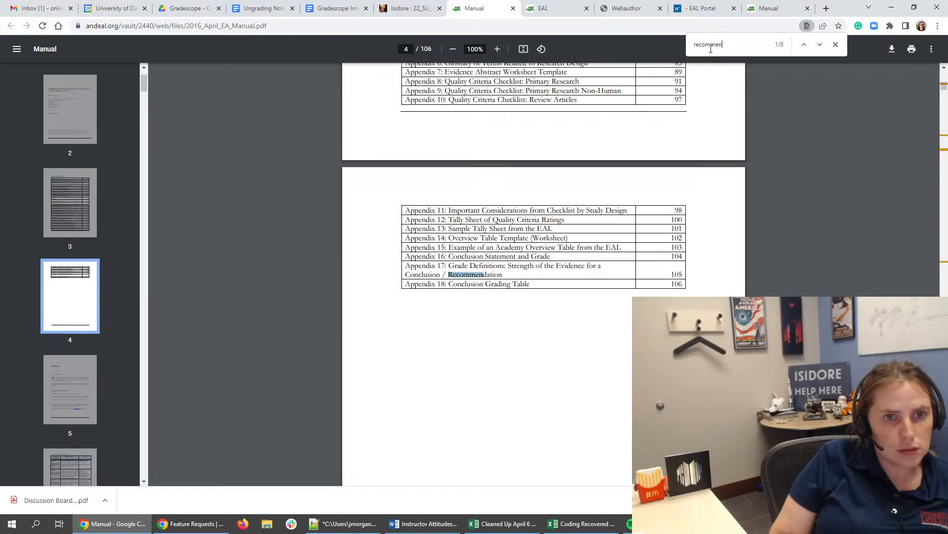
pyautogui.press('Return')
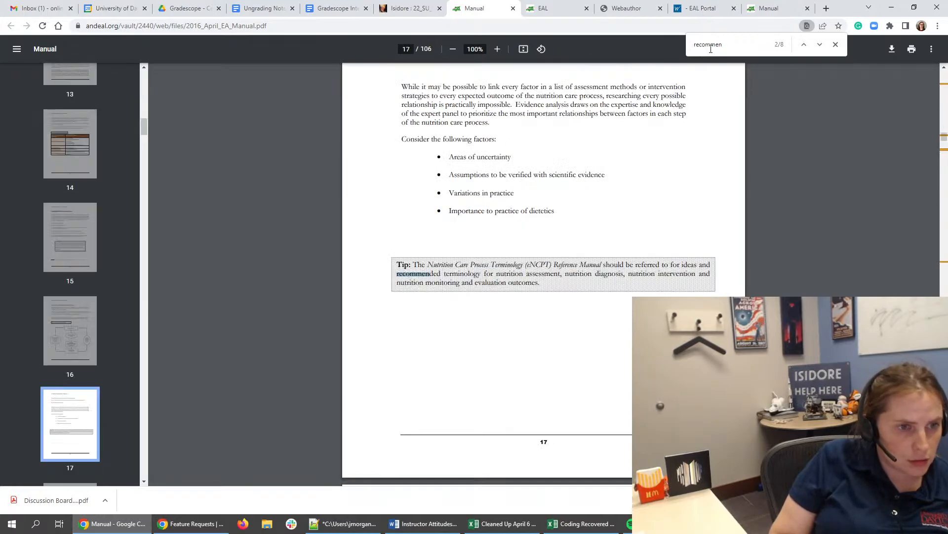
pyautogui.press('Return')
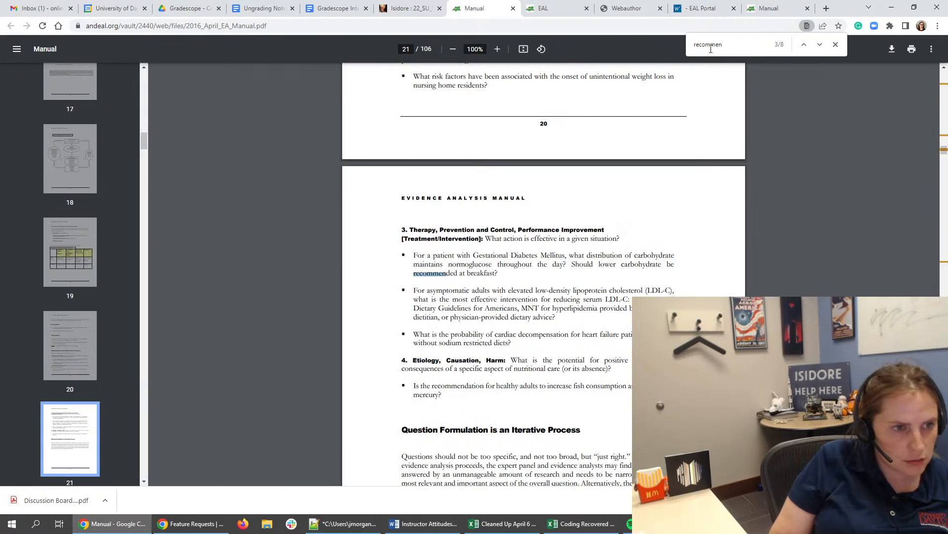
pyautogui.press('Return')
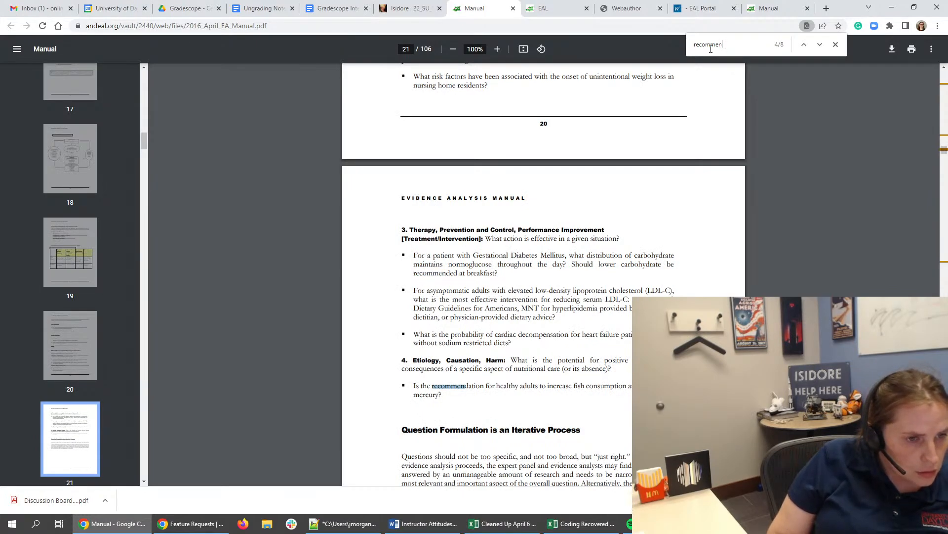
pyautogui.press('Return')
pyautogui.press('Return')
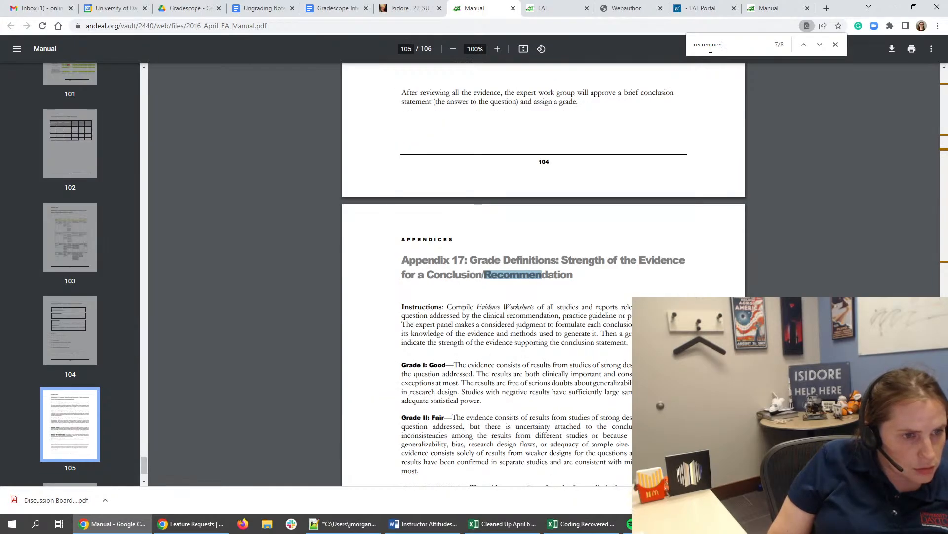
pyautogui.press('Return')
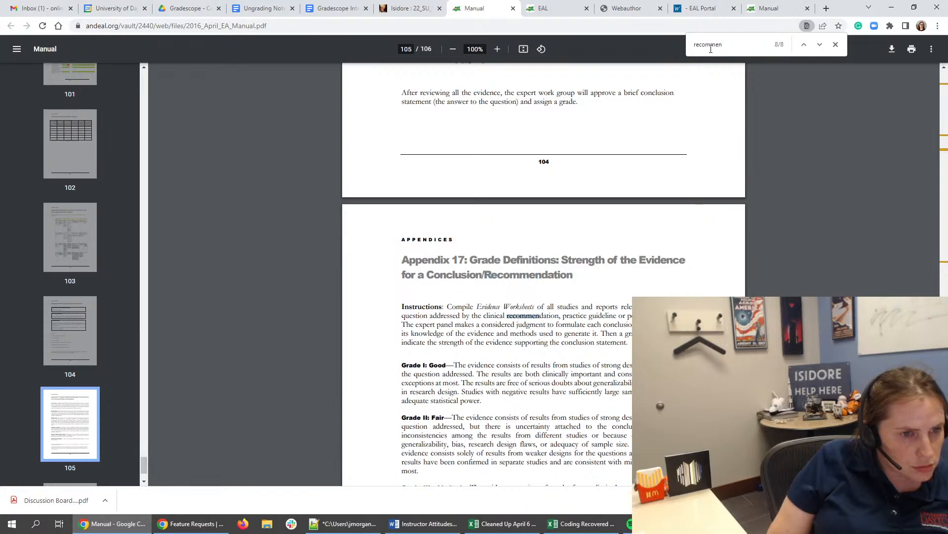
pyautogui.press('Return')
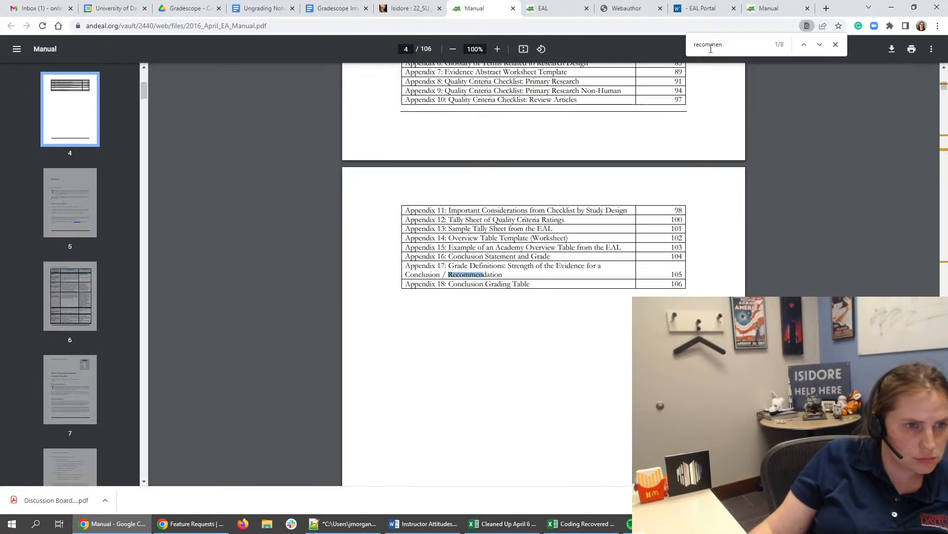
pyautogui.press('Return')
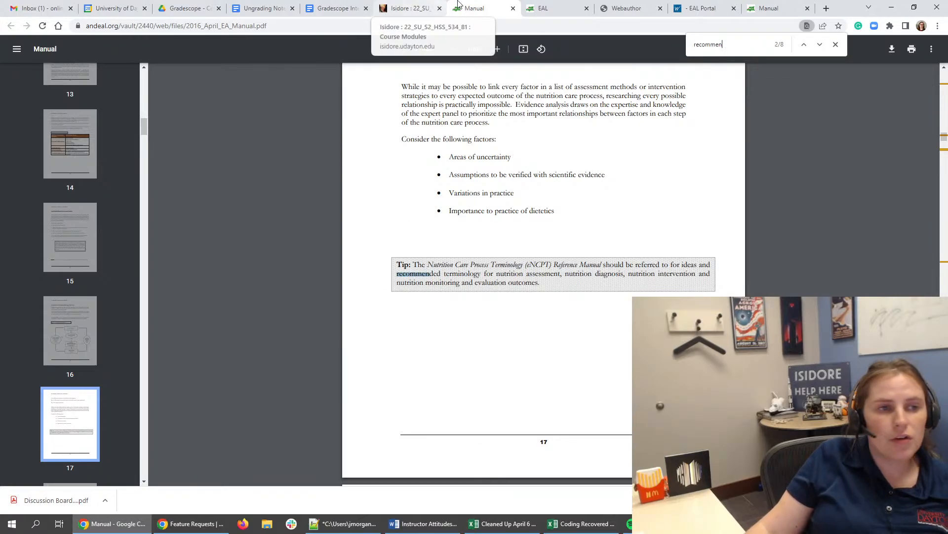
# - Review the Task 7 directions in the Isidore course page, and reread quiz question 7 and its answer options
pyautogui.click(395, 9)
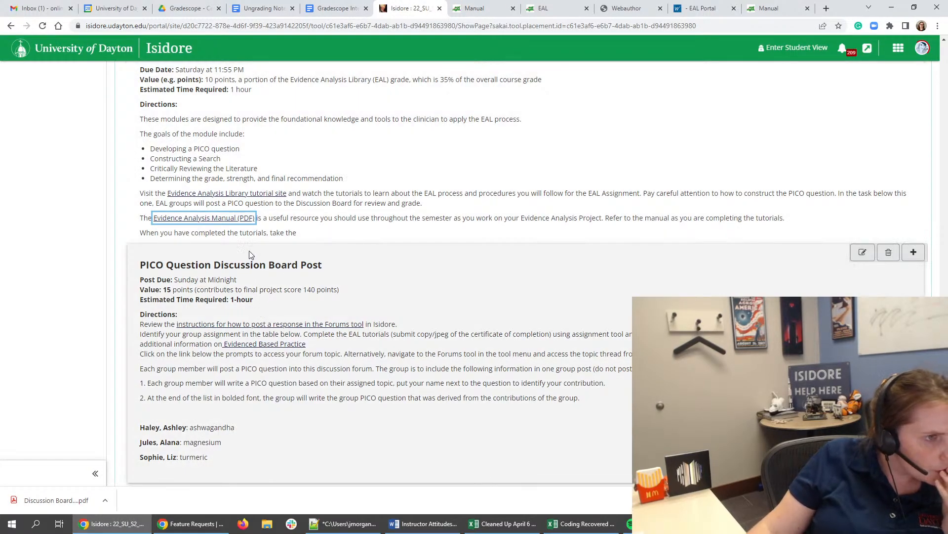
pyautogui.scroll(2, 250, 255)
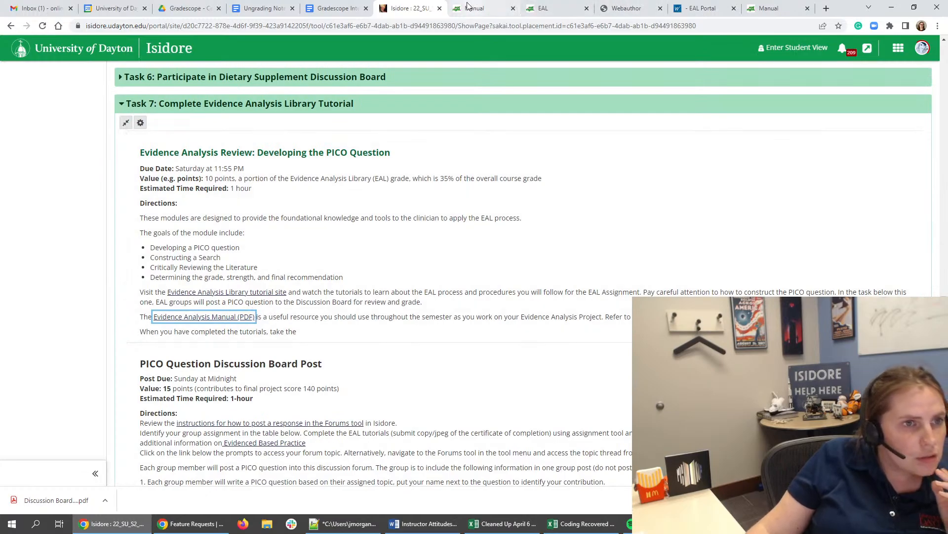
pyautogui.click(474, 8)
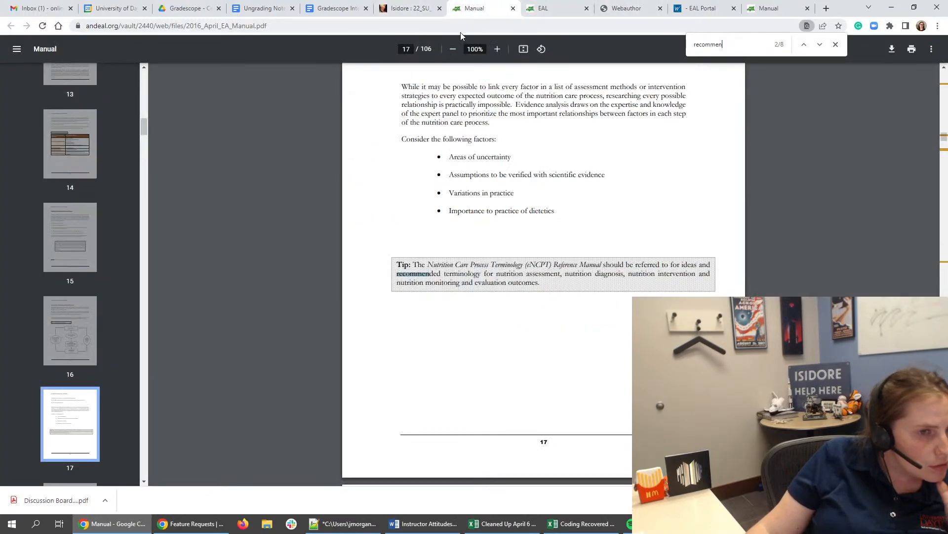
pyautogui.click(555, 6)
pyautogui.click(701, 8)
pyautogui.scroll(-4, 335, 275)
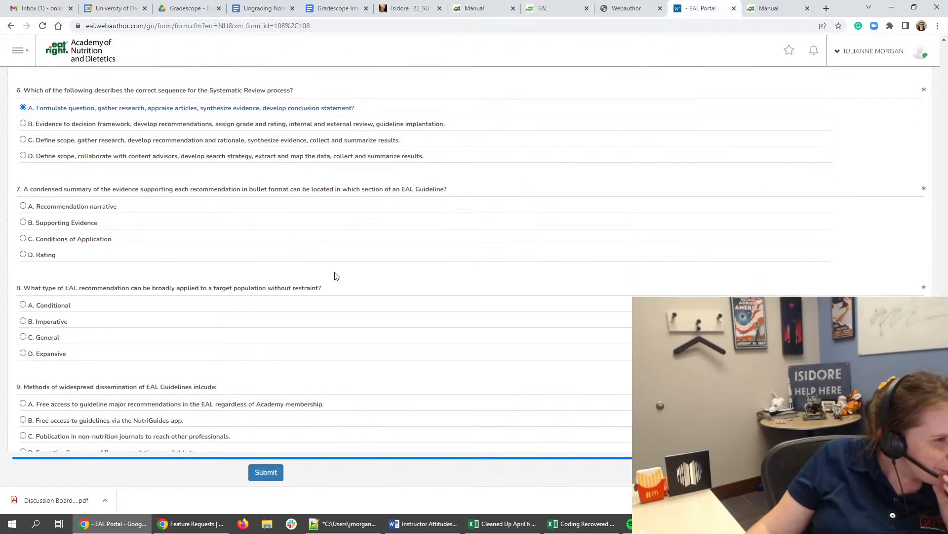
pyautogui.scroll(7, 317, 257)
pyautogui.scroll(-3, 262, 253)
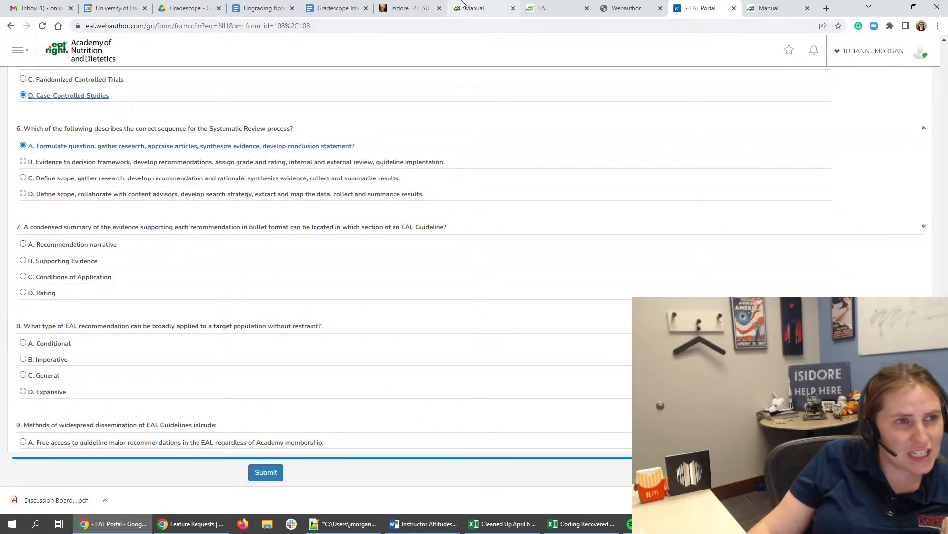
# - Search the Evidence Analysis Manual for "rating" in place of the previous term
pyautogui.click(478, 8)
pyautogui.doubleClick(748, 45)
pyautogui.press('BackSpace')
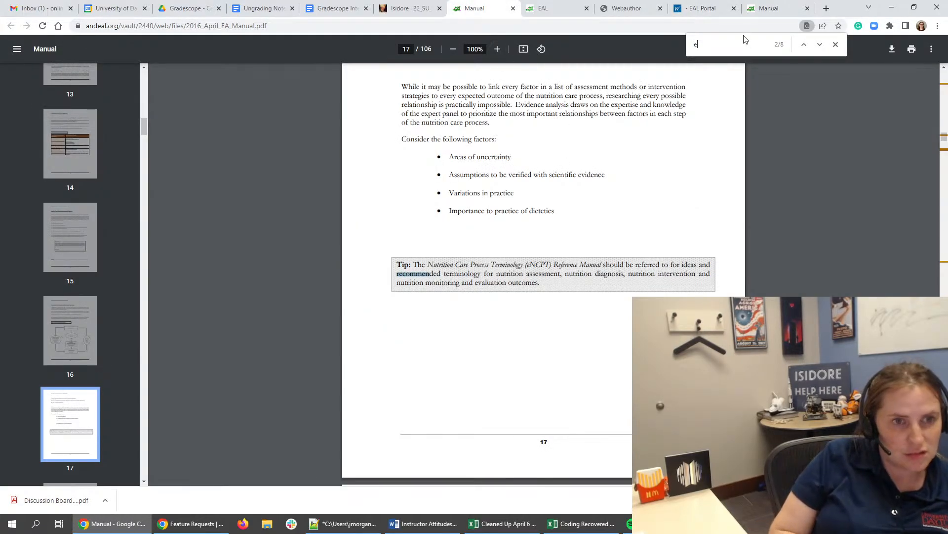
pyautogui.write('rating')
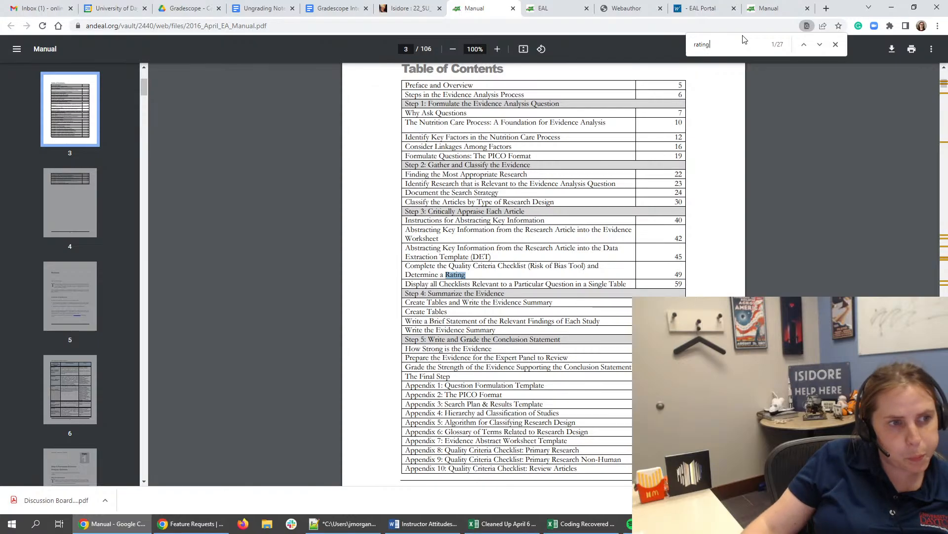
# - Recheck the answer options of quiz question 7 and search the manual for "narra"
pyautogui.click(681, 5)
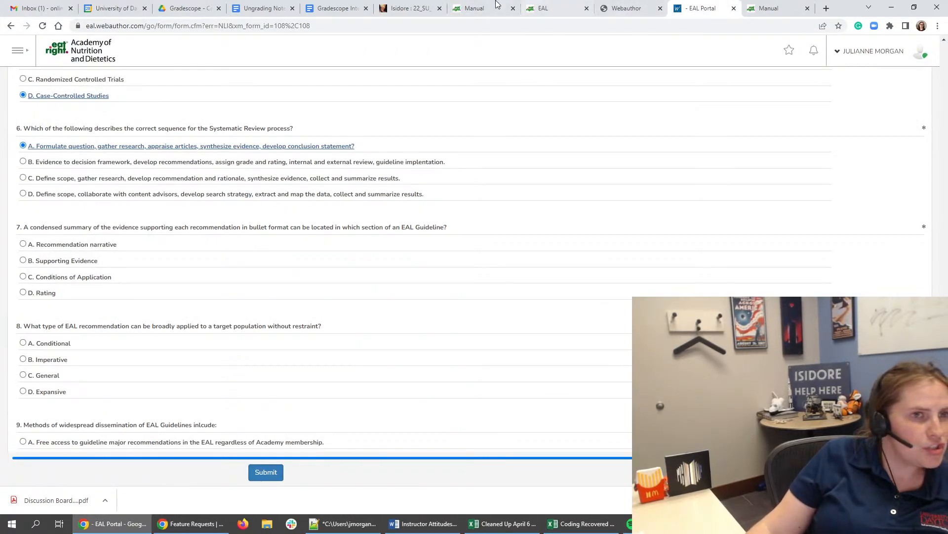
pyautogui.click(476, 9)
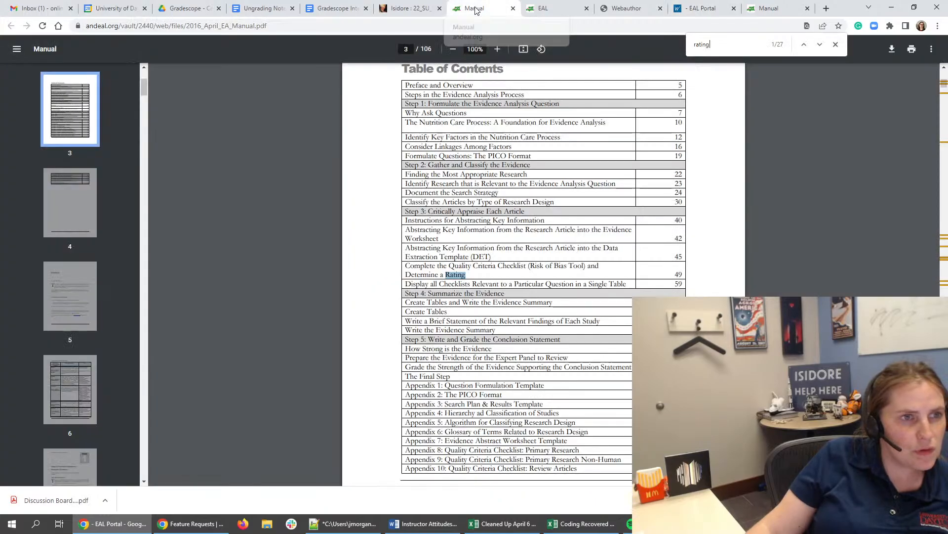
pyautogui.doubleClick(701, 46)
pyautogui.write('narra')
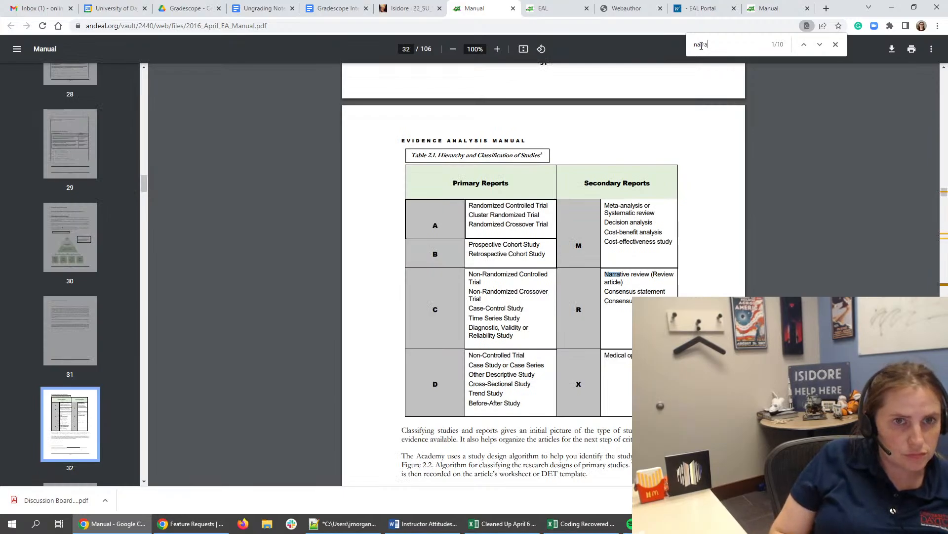
# - Go to the next "narra" match in the Evidence Analysis Manual and reread quiz question 7
pyautogui.press('Return')
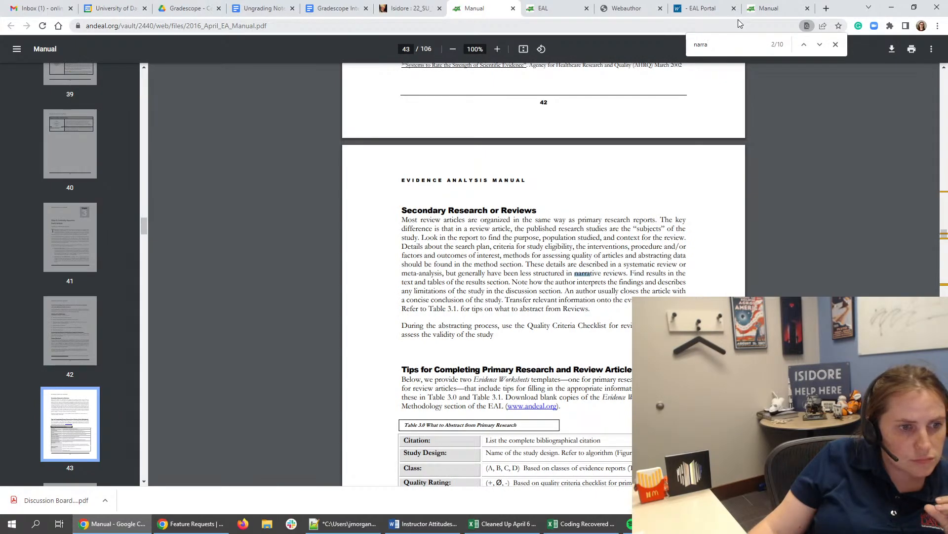
pyautogui.click(705, 4)
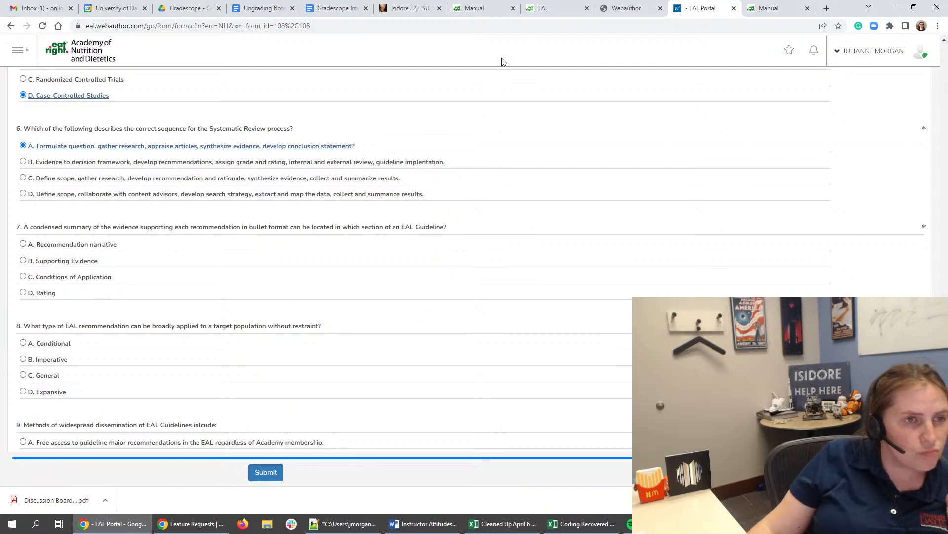
# - Open Module 3: EAC Evidence Analysis Process from the orientation tutorial page and skim ahead to the Evidence Summary Bibliography slide
pyautogui.click(474, 10)
pyautogui.click(550, 11)
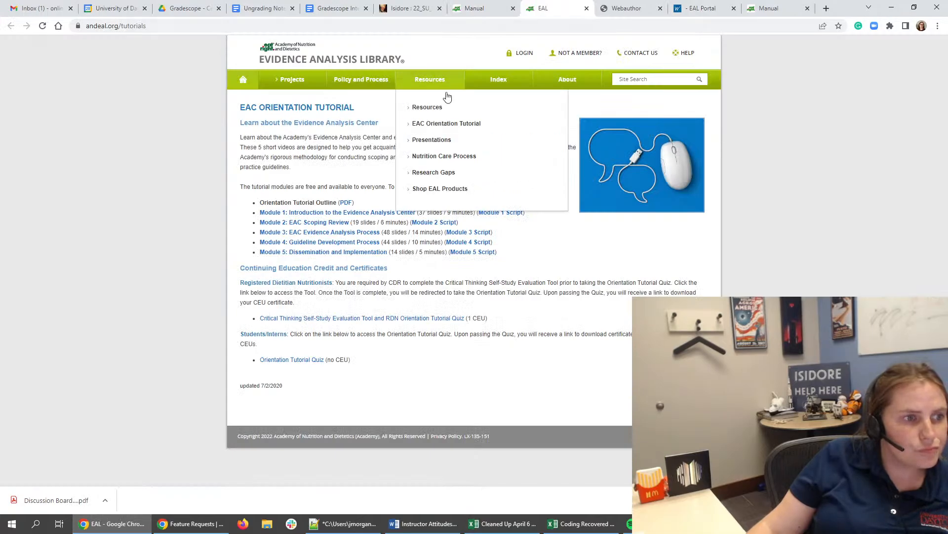
pyautogui.click(340, 233)
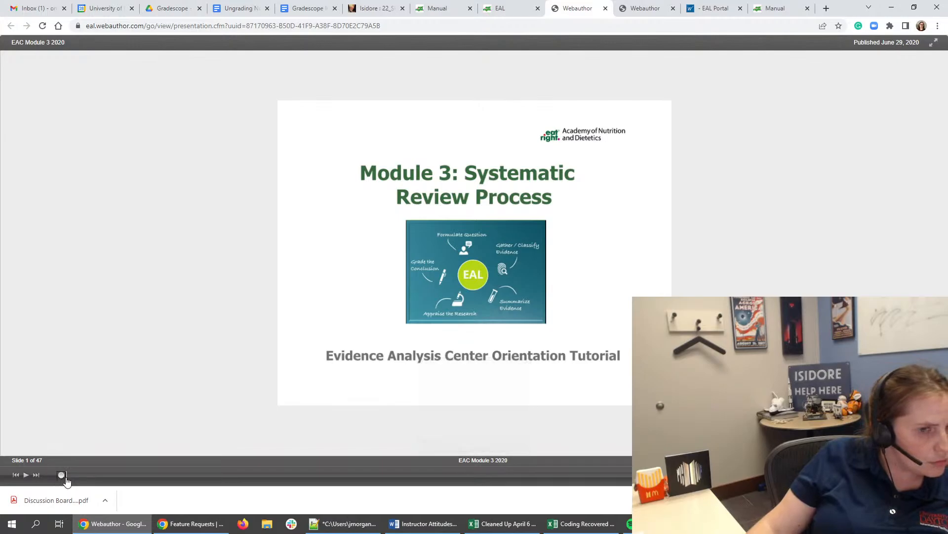
pyautogui.moveTo(59, 477); pyautogui.dragTo(287, 476)
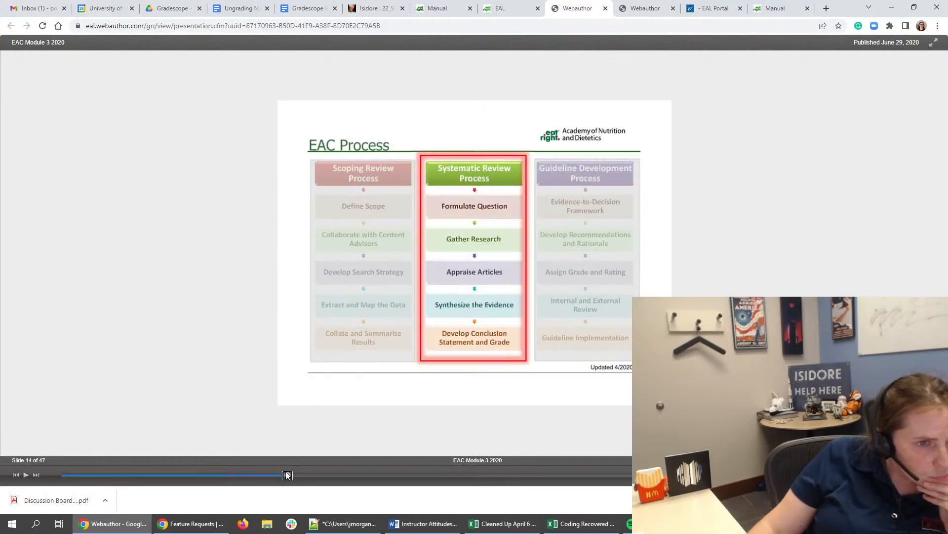
pyautogui.moveTo(287, 475); pyautogui.dragTo(690, 474)
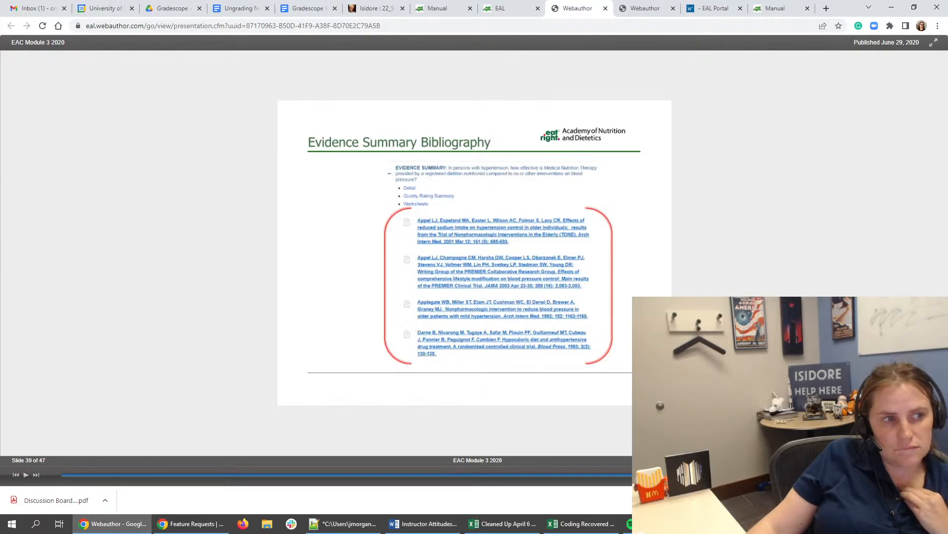
# - Review the Module 3 slides from the Evidence Summary Bibliography back to the Narrative Evidence Summary, and return to the bibliography slide
pyautogui.press('Left')
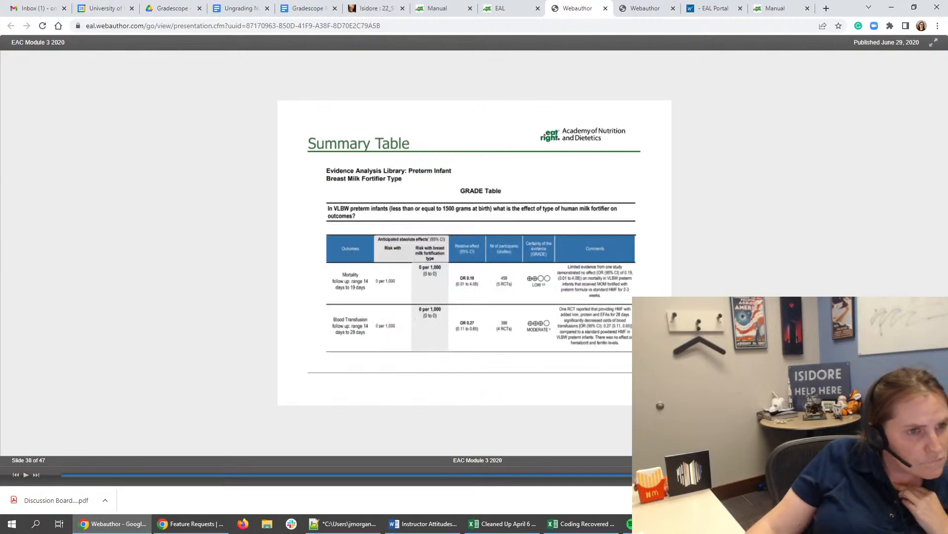
pyautogui.press('Left')
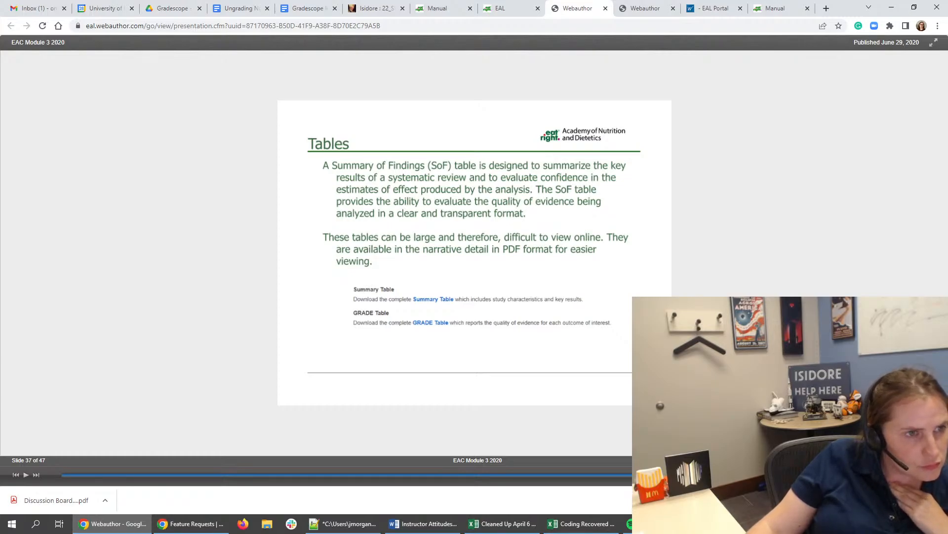
pyautogui.press('Left')
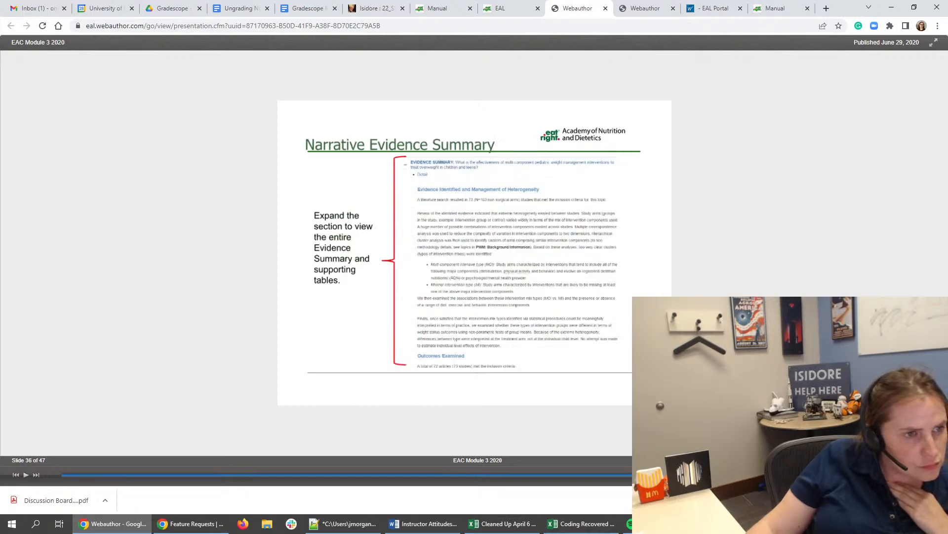
pyautogui.press('Right')
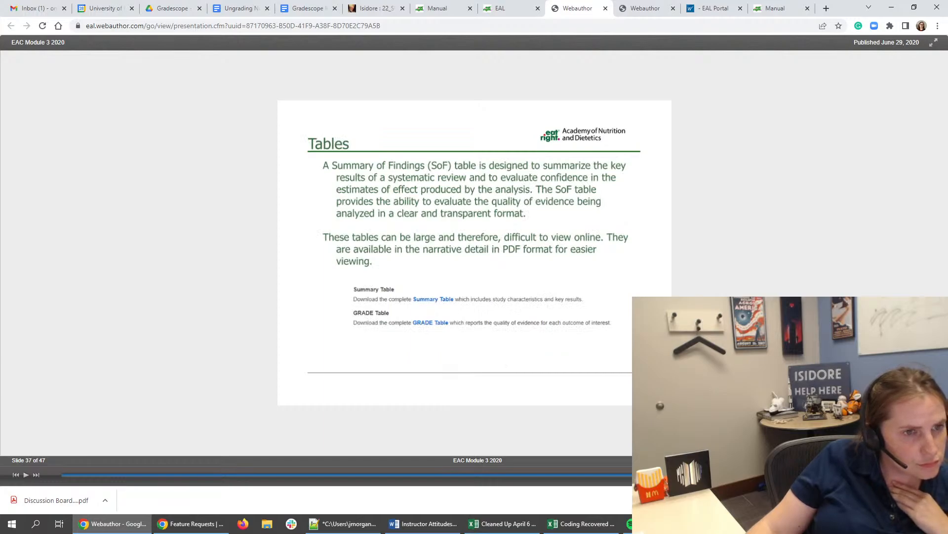
pyautogui.press('Right')
pyautogui.press('Right')
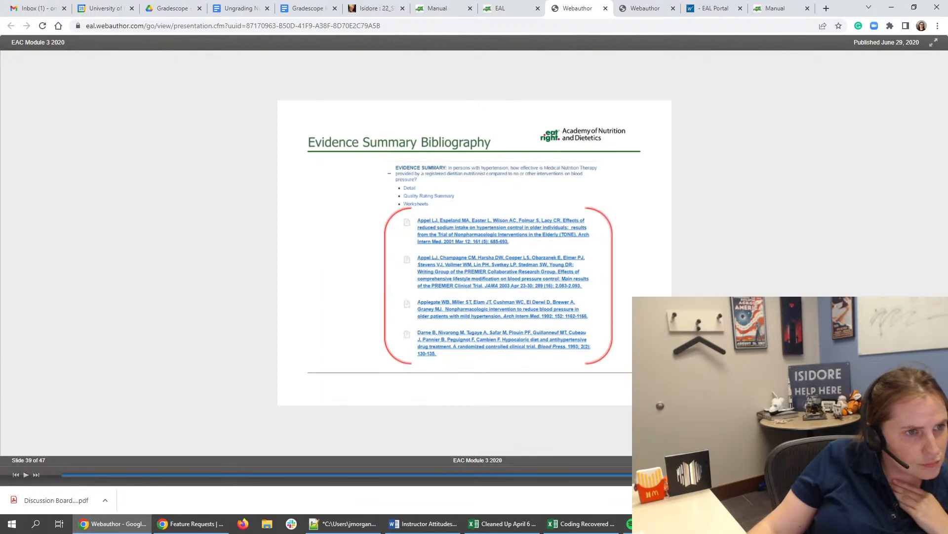
# - Go through the remaining Module 3 slides, from Step 5 on conclusion statements and grading to the closing slide
pyautogui.press('Right')
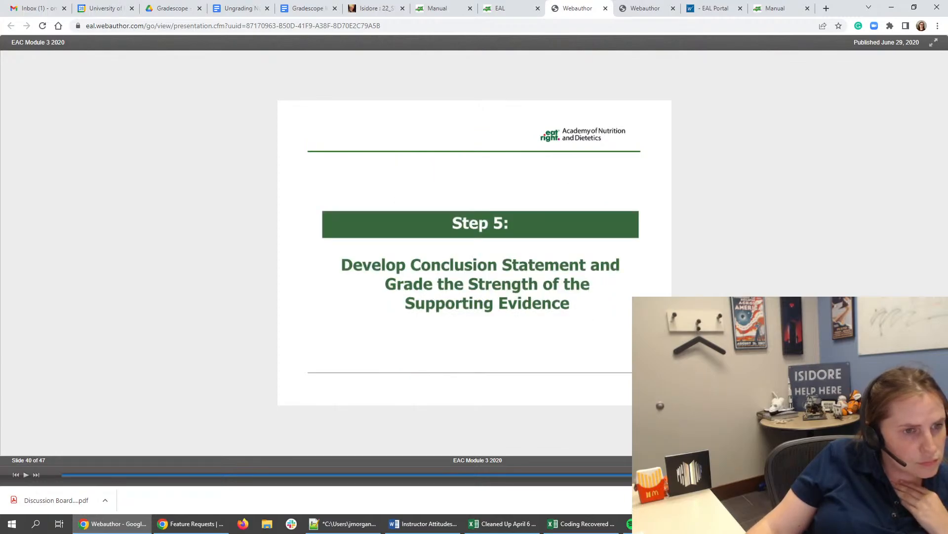
pyautogui.press('Right')
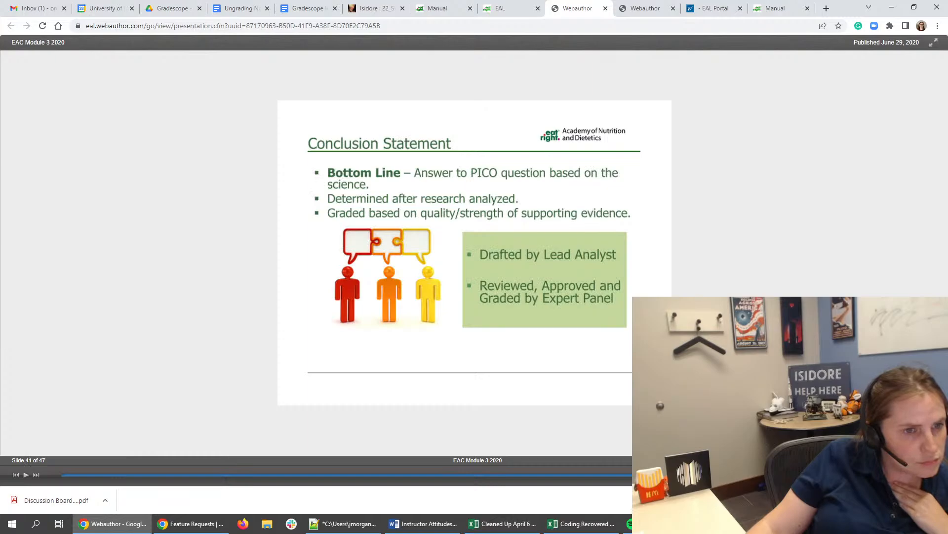
pyautogui.press('Right')
pyautogui.press('Right')
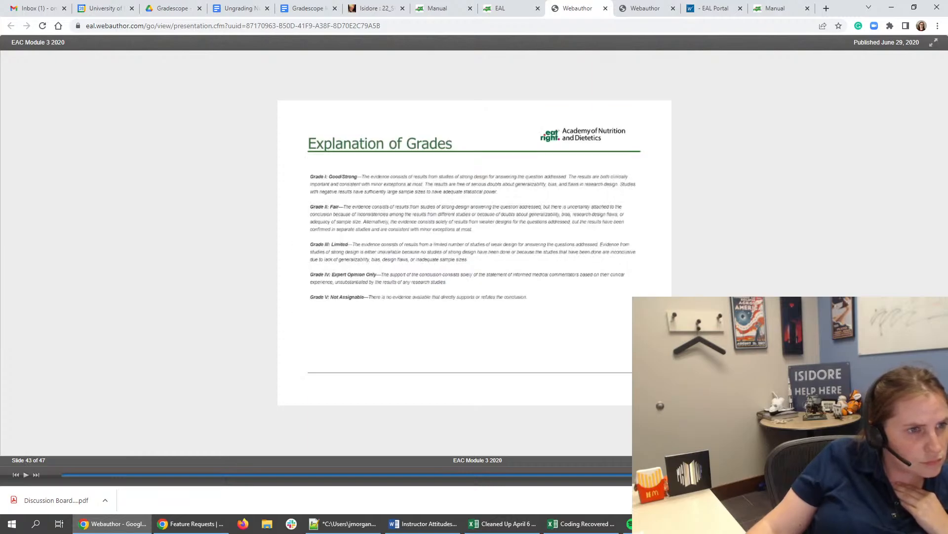
pyautogui.press('Right')
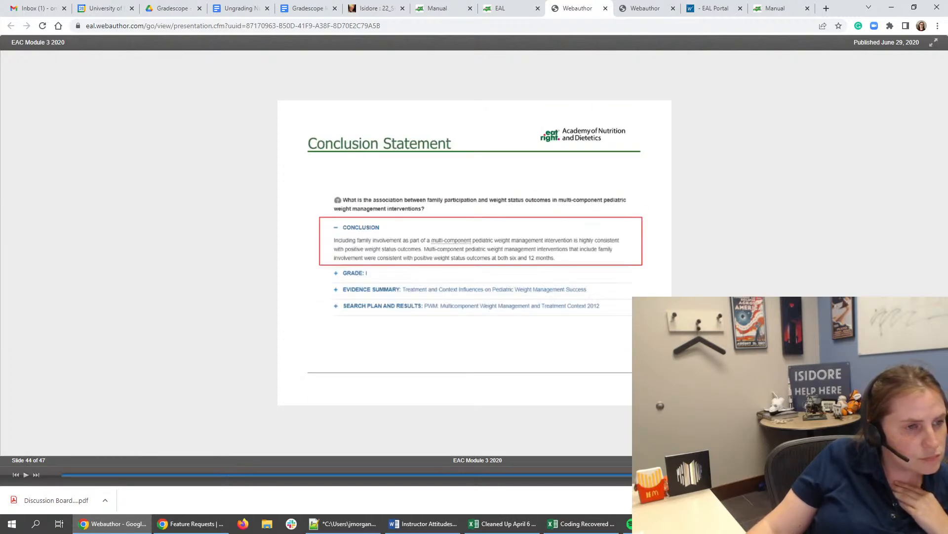
pyautogui.press('Right')
pyautogui.press('Right')
pyautogui.press('Right')
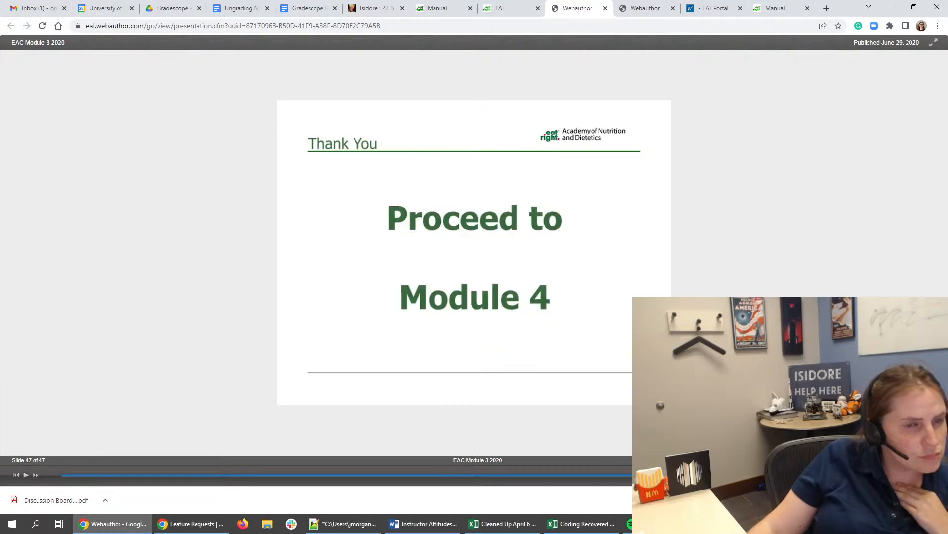
# - Open Module 4: Guideline Development Process from the EAC orientation tutorial page
pyautogui.click(514, 10)
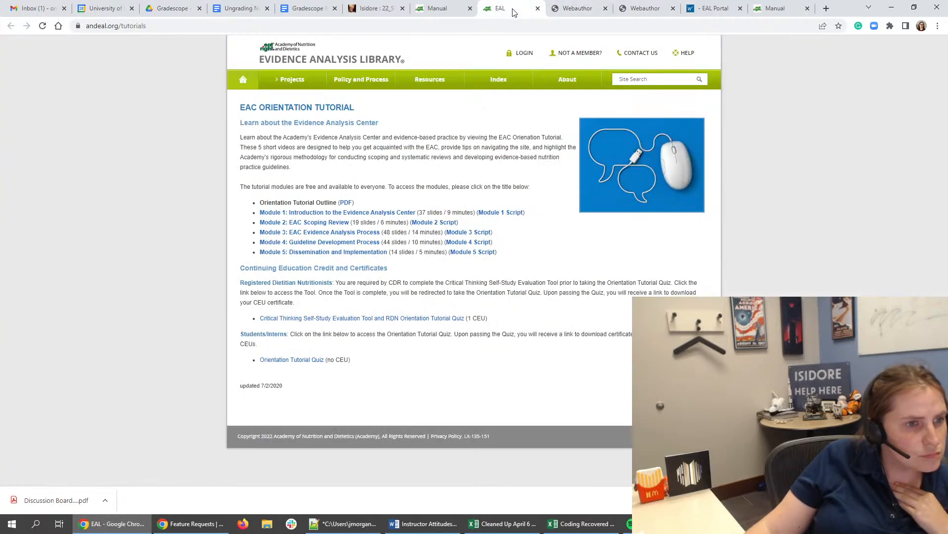
pyautogui.click(364, 242)
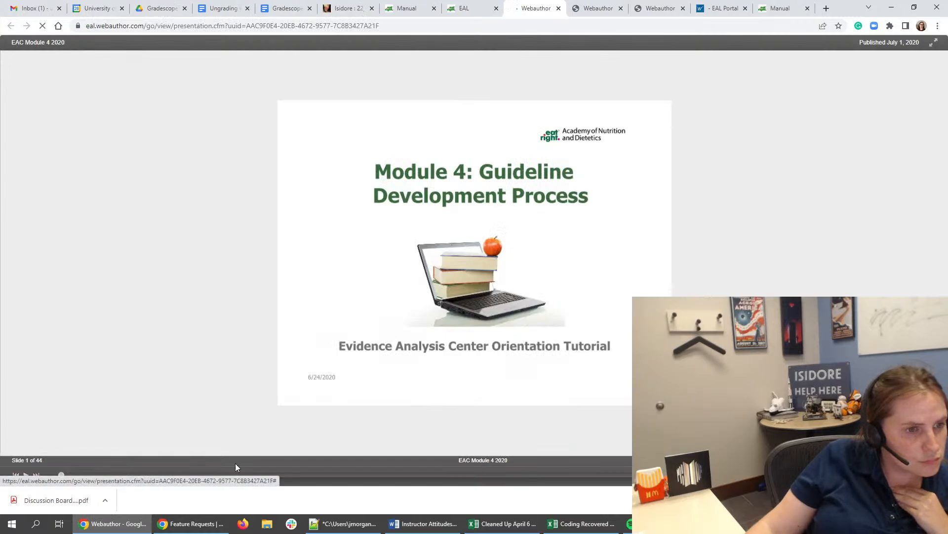